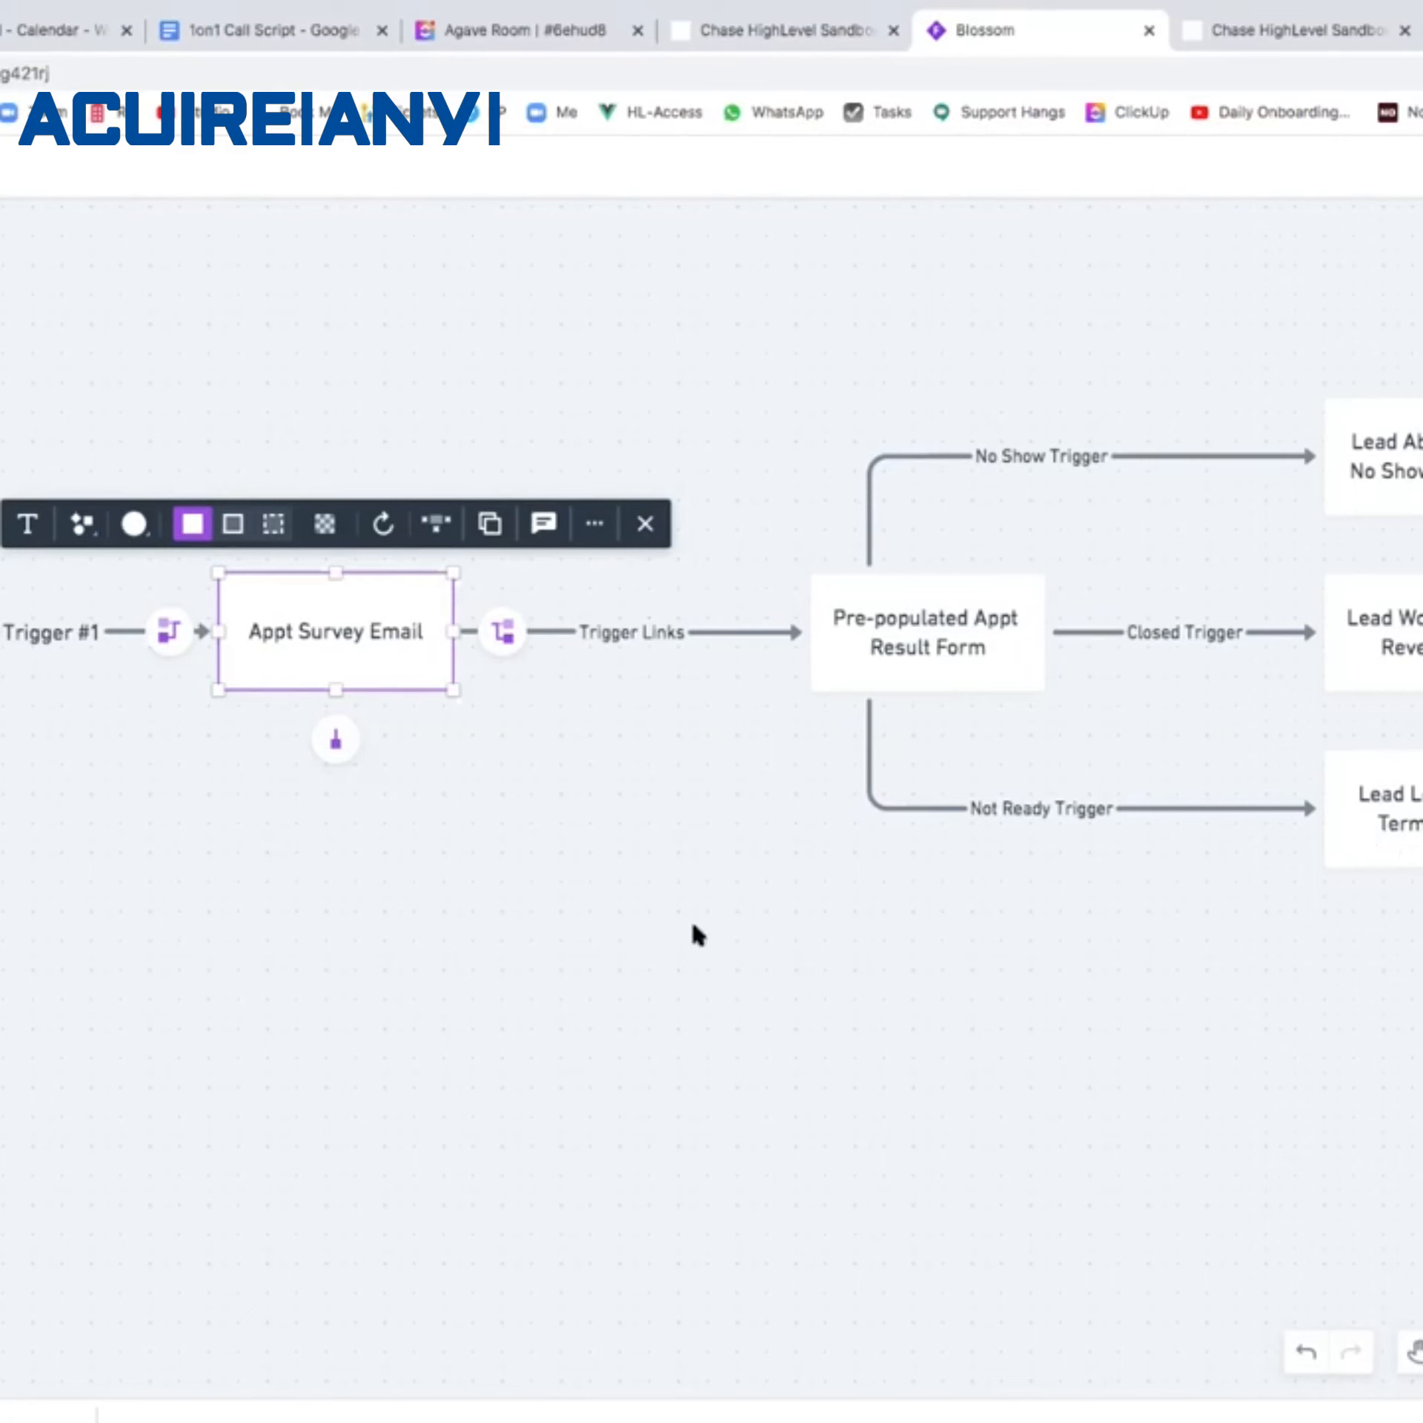
Switch to the HighLevel sandbox and enter the philadelphia, PA account's dashboard.
{"action": "left_click", "coordinate": [1318, 34]}
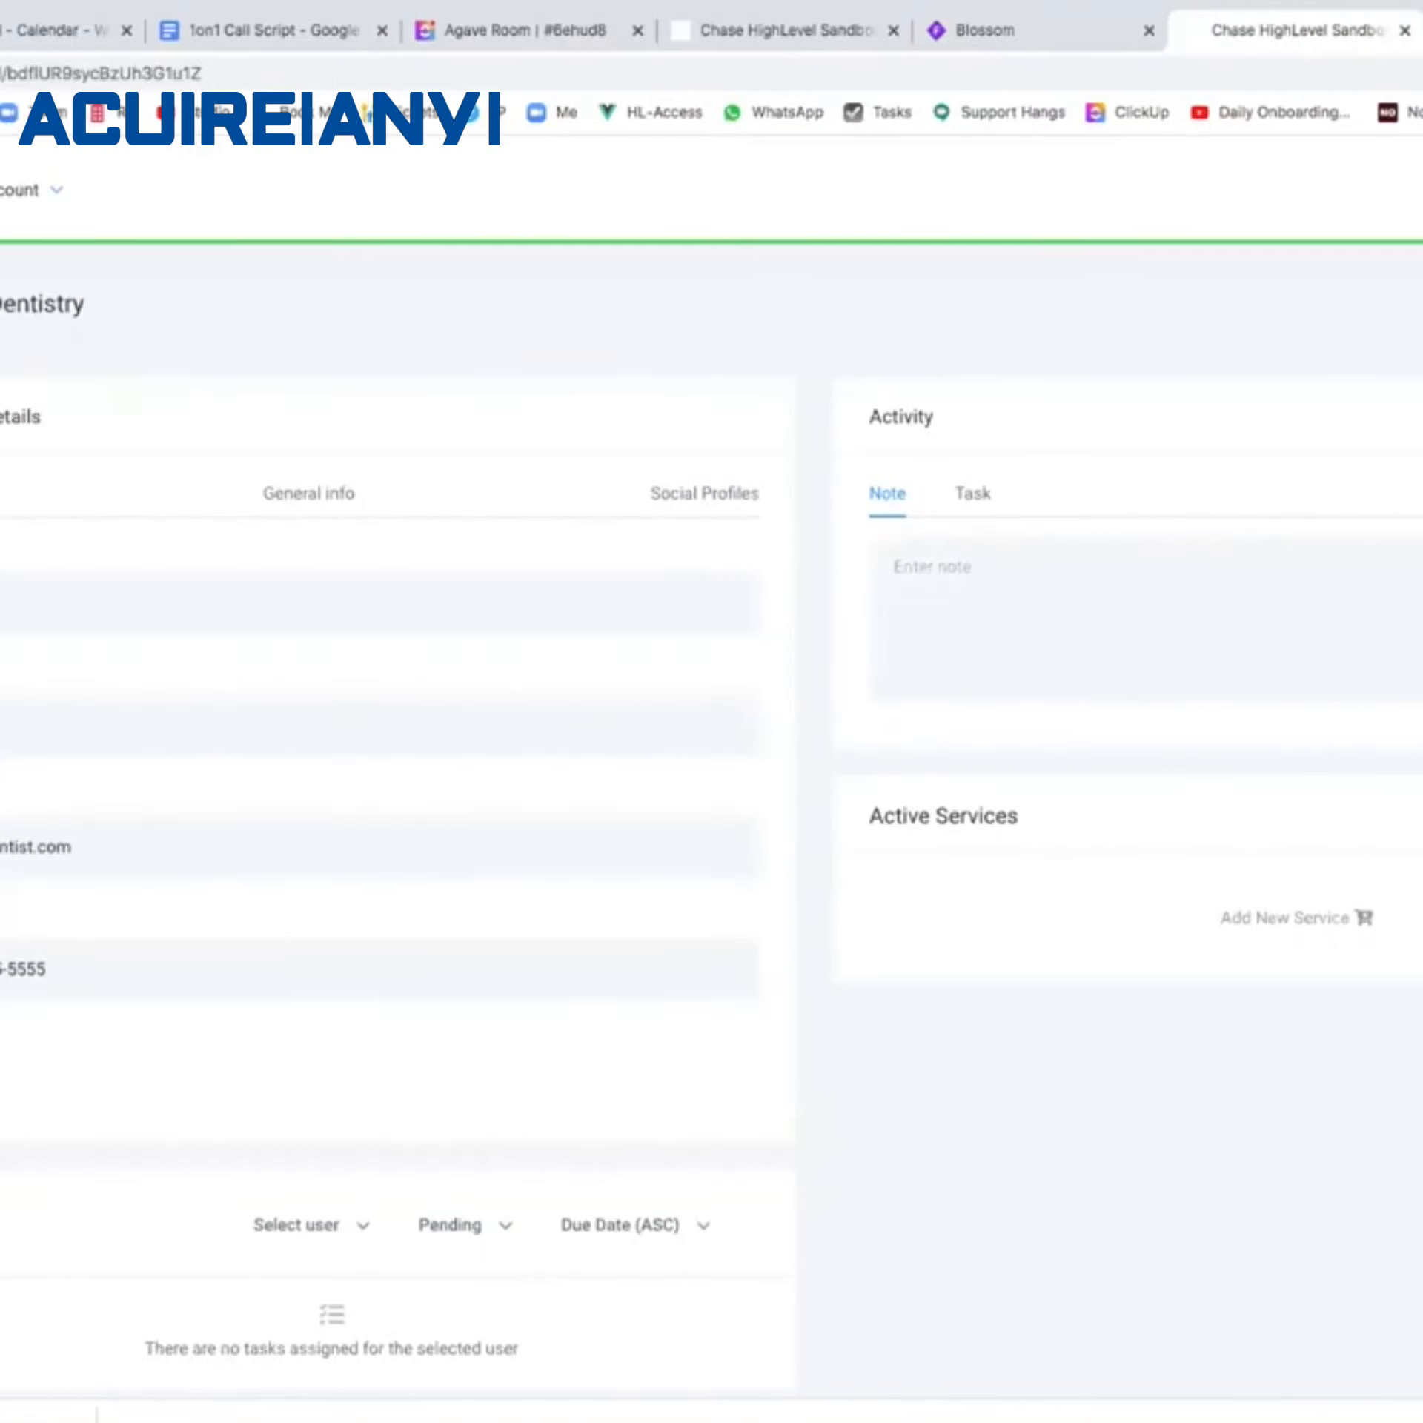
{"action": "key", "text": "super+bracketleft"}
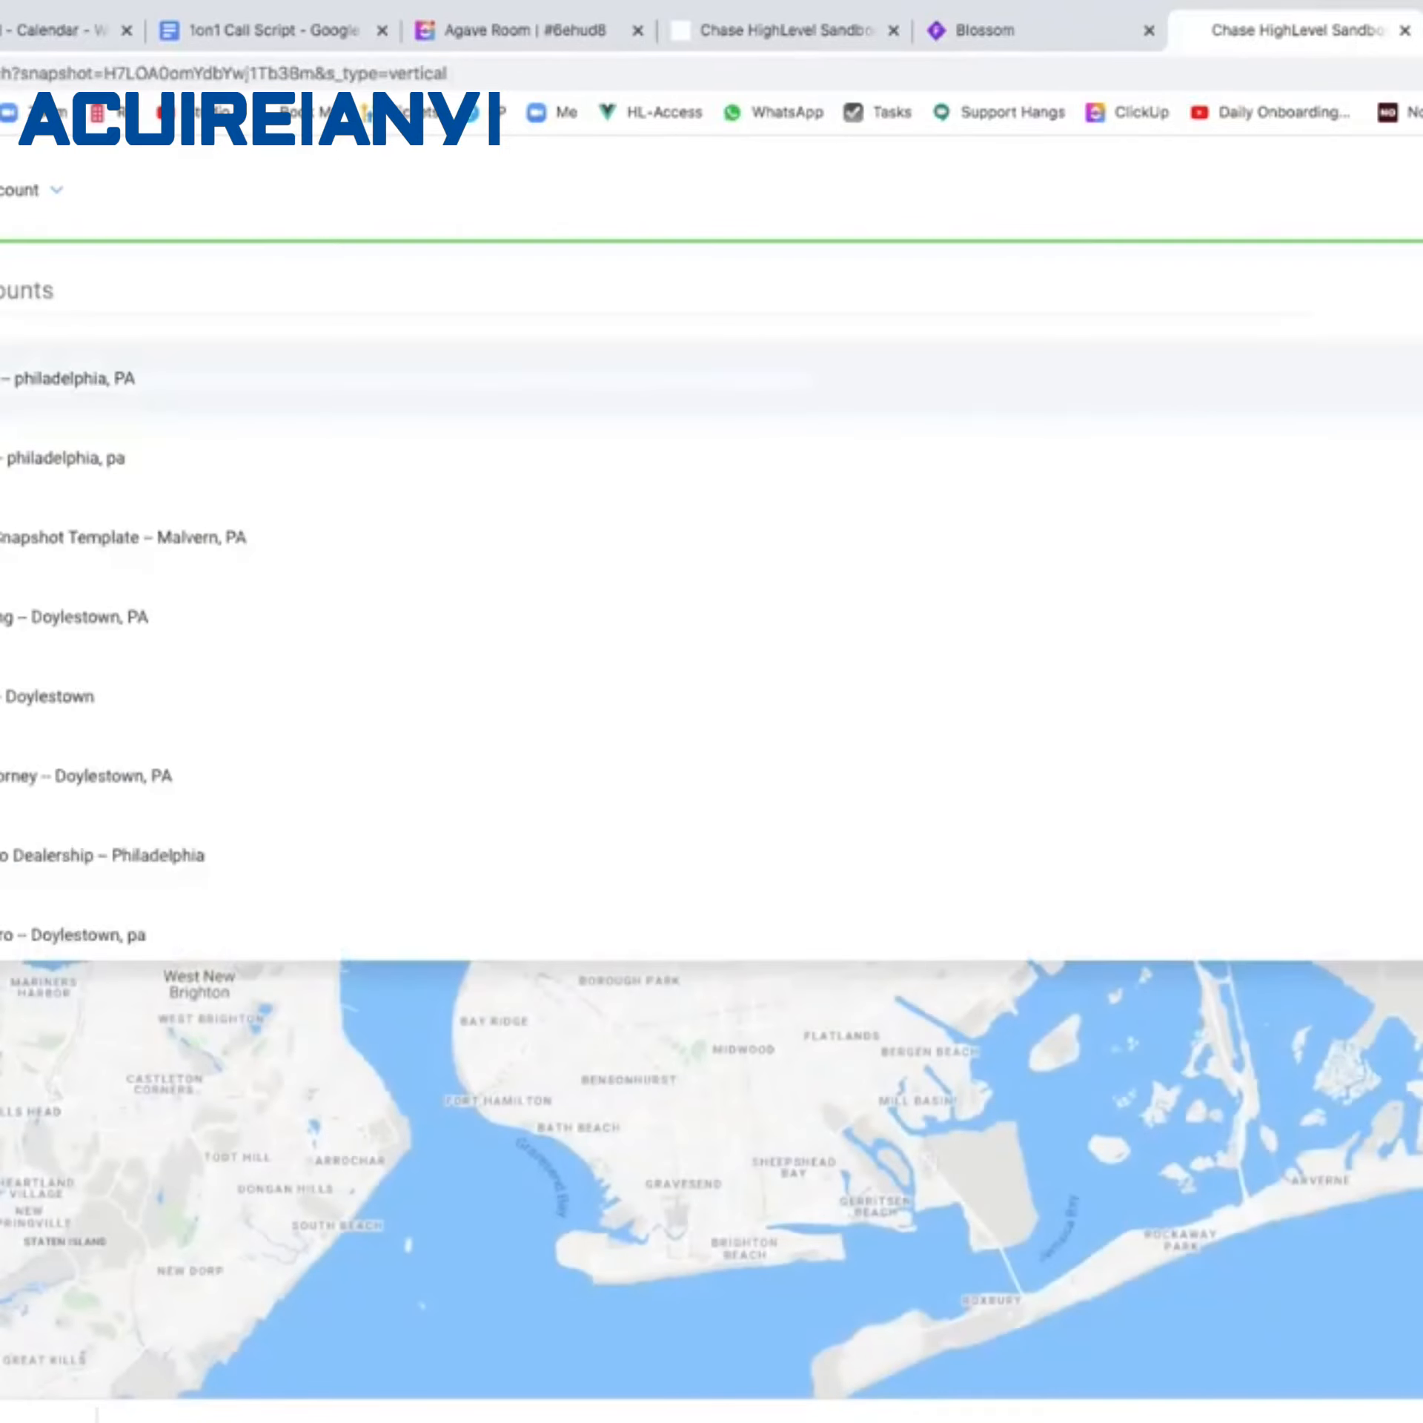
{"action": "left_click", "coordinate": [163, 537]}
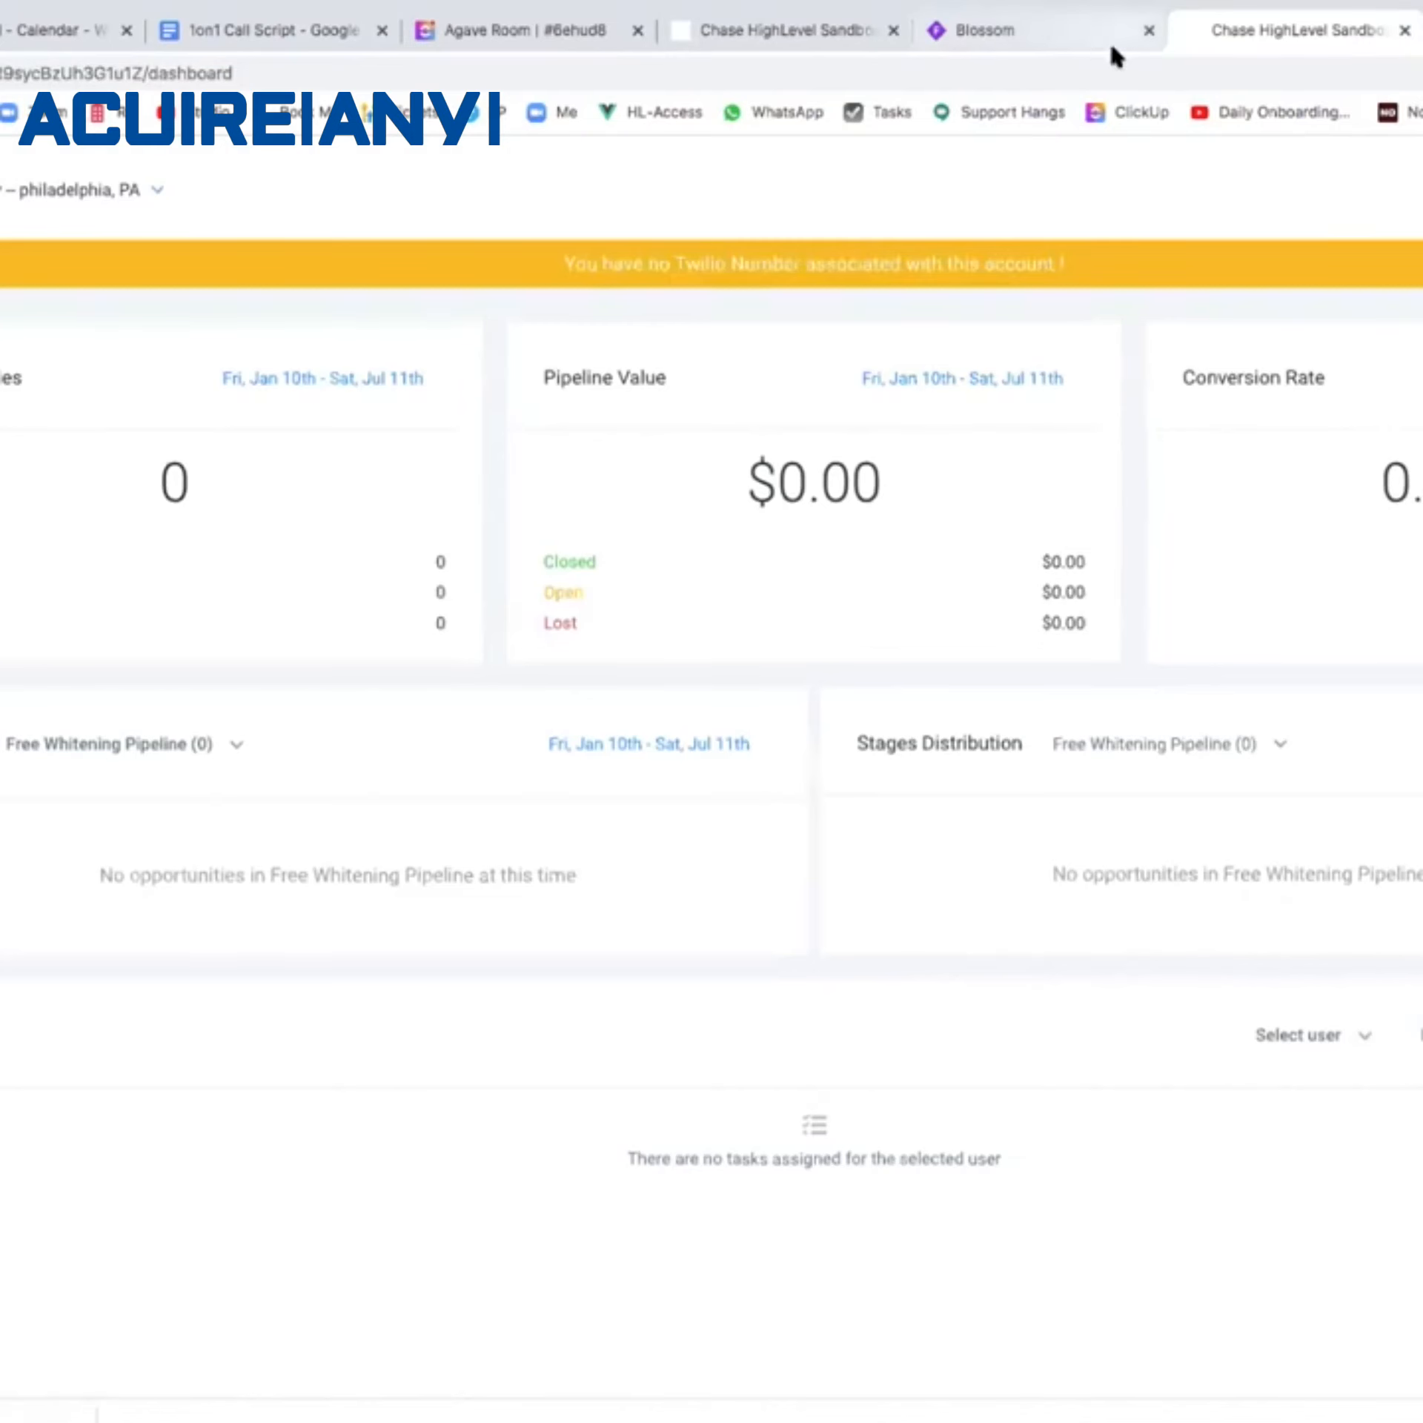
Review the Appt Survey Placeholder Campaign box in the Whimsical flowchart, then return to HighLevel.
{"action": "left_click", "coordinate": [1076, 42]}
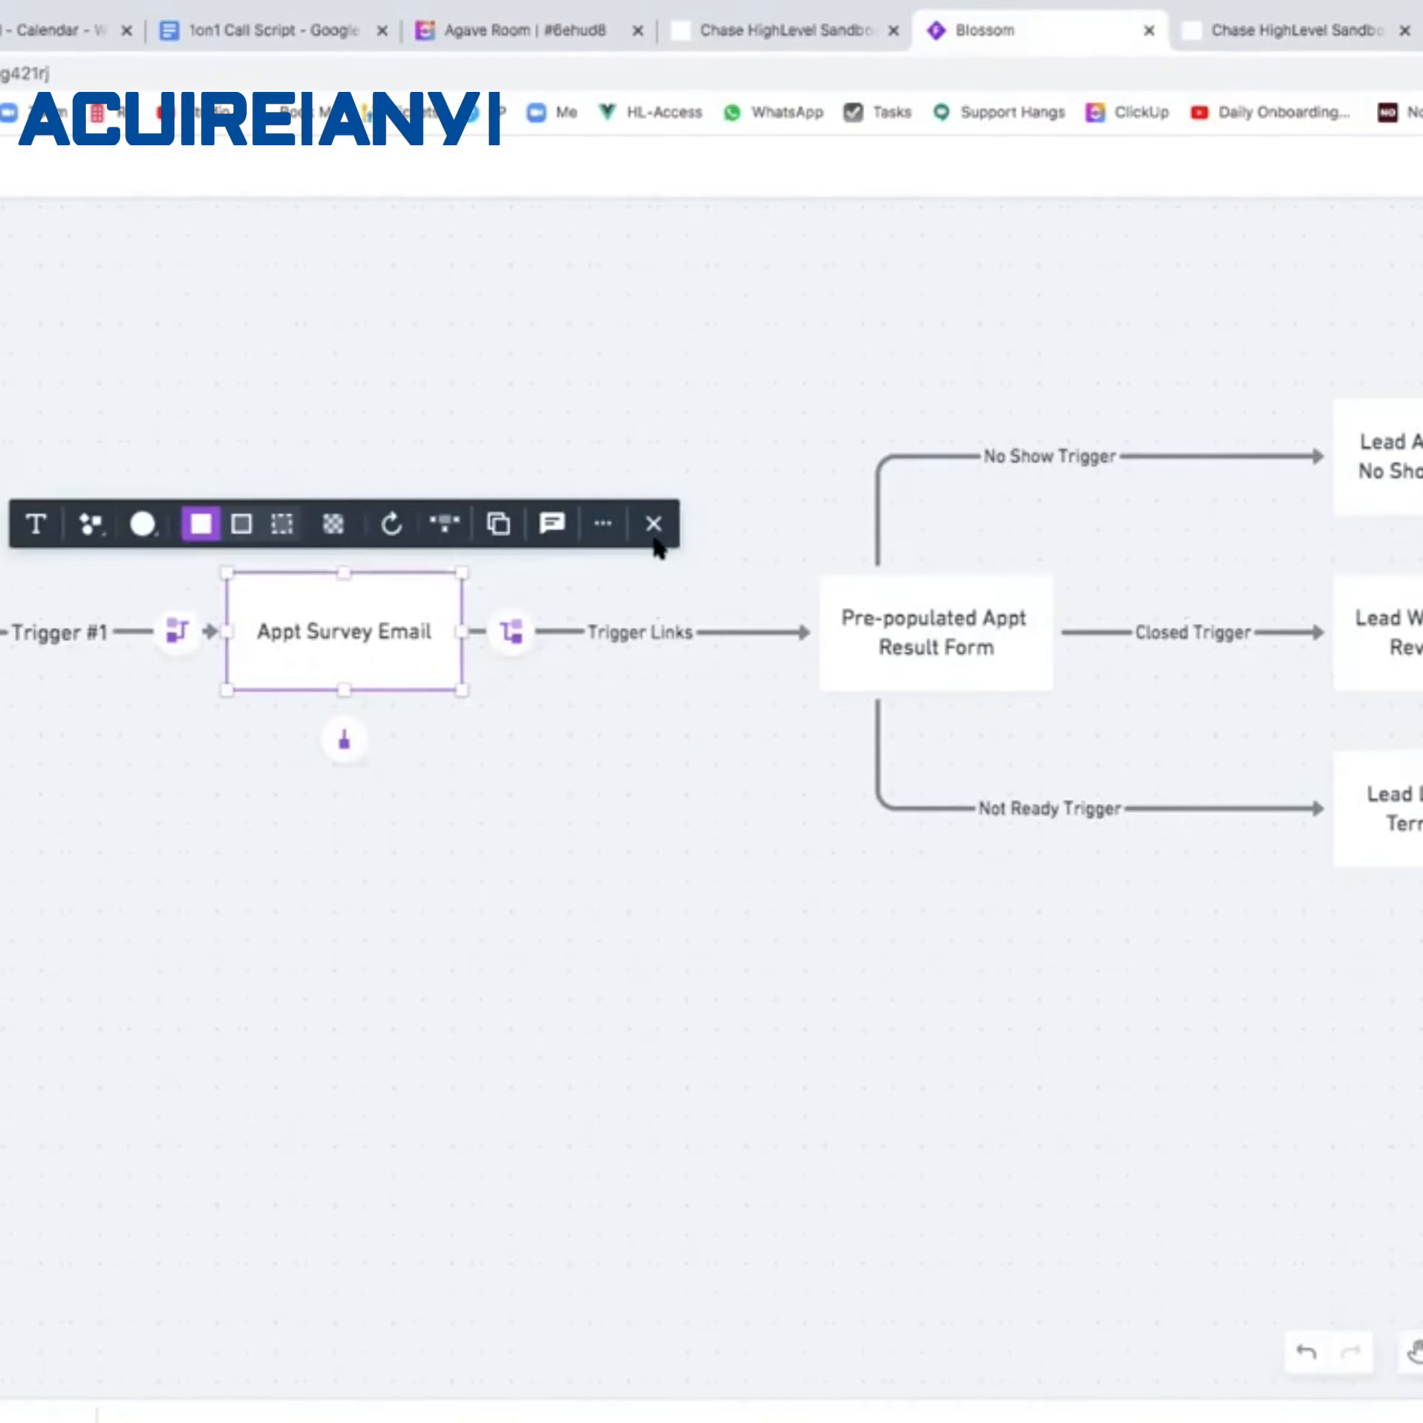
{"action": "scroll", "coordinate": [644, 540], "scroll_direction": "left", "scroll_amount": 10}
{"action": "scroll", "coordinate": [639, 540], "scroll_direction": "right", "scroll_amount": 2}
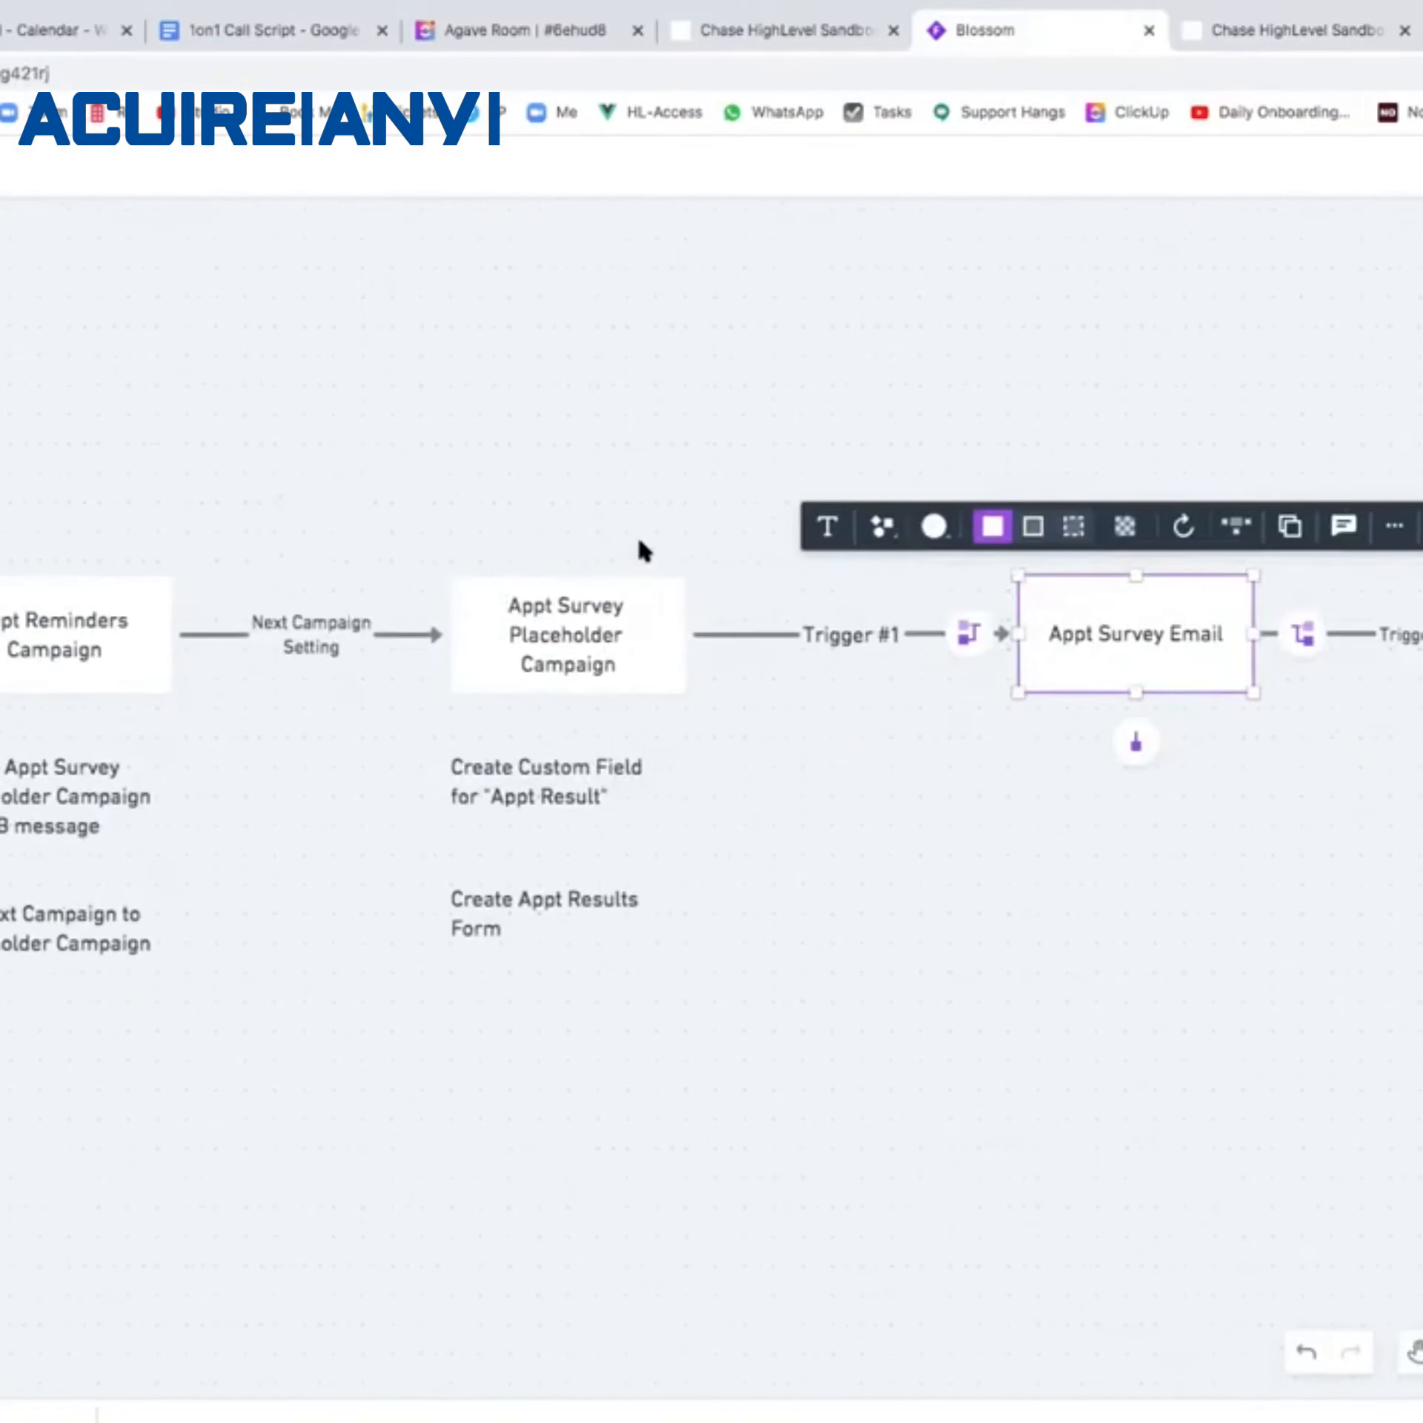
{"action": "left_click", "coordinate": [672, 1066]}
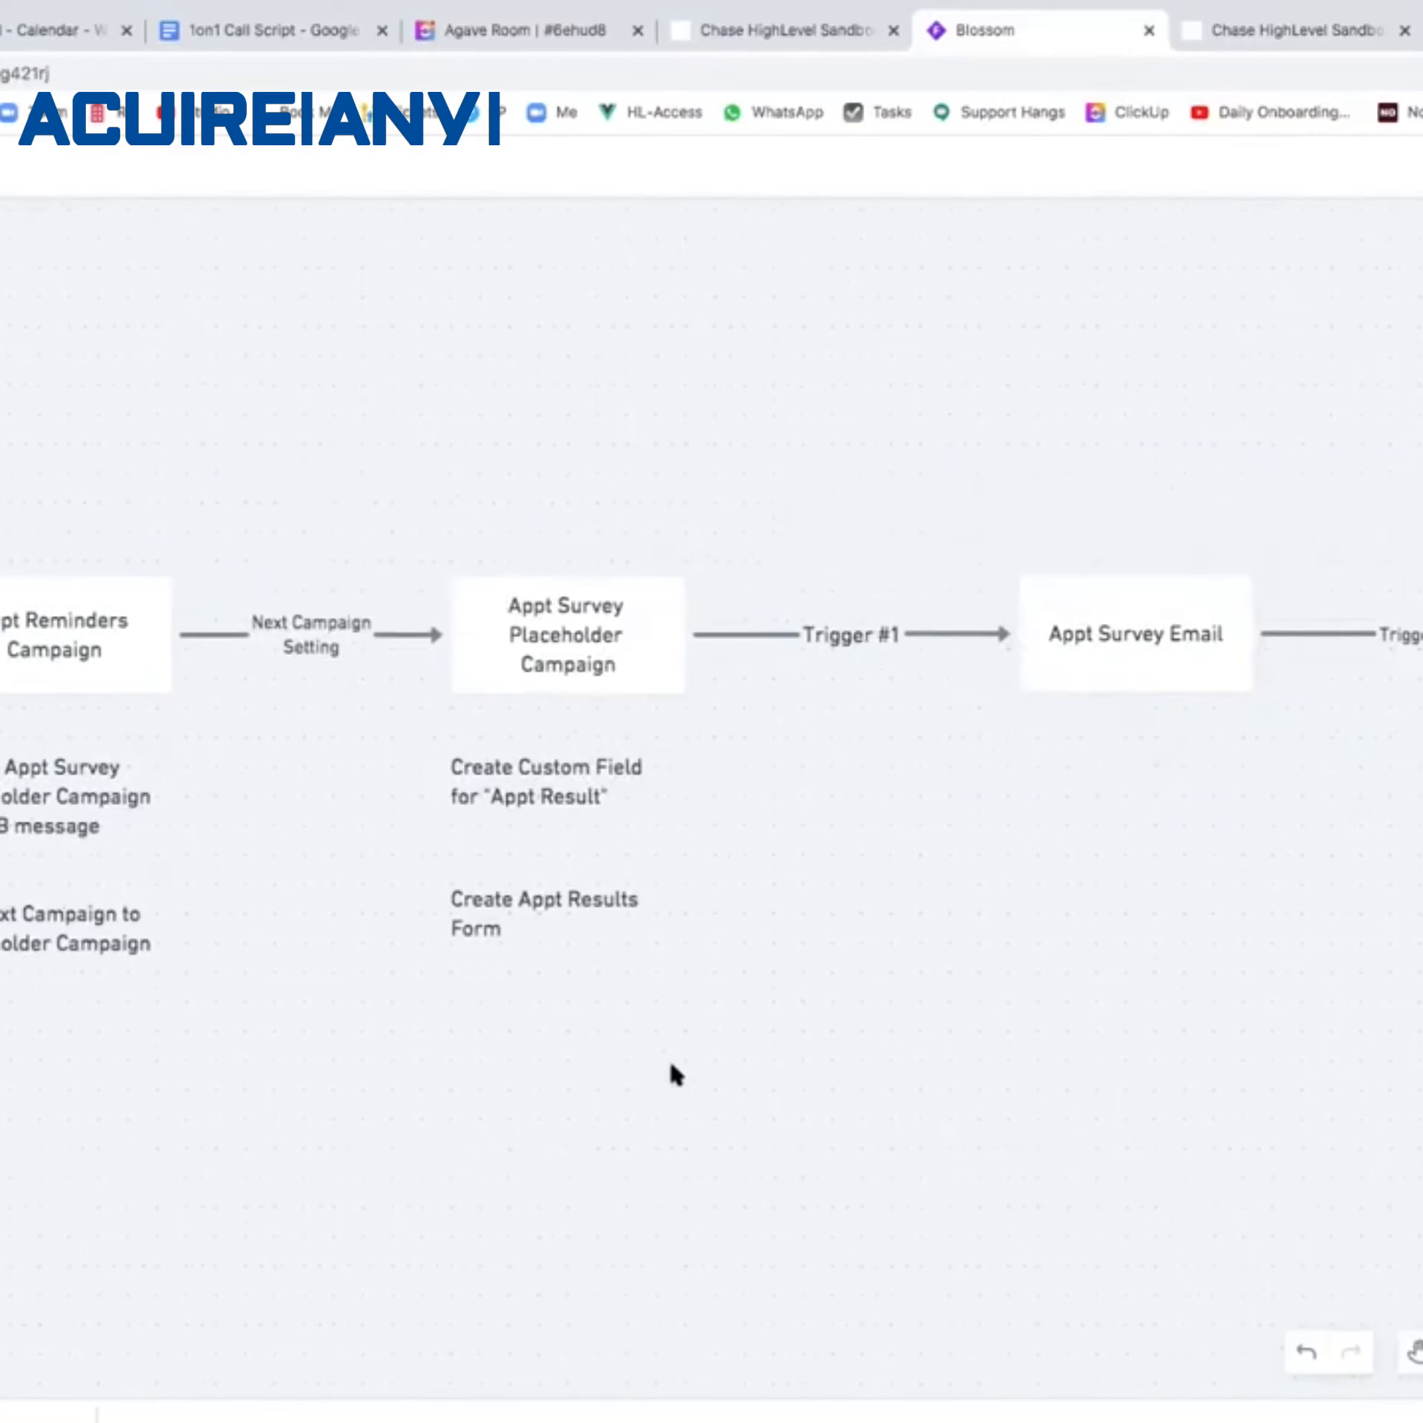
{"action": "scroll", "coordinate": [673, 1066], "scroll_direction": "right", "scroll_amount": 2}
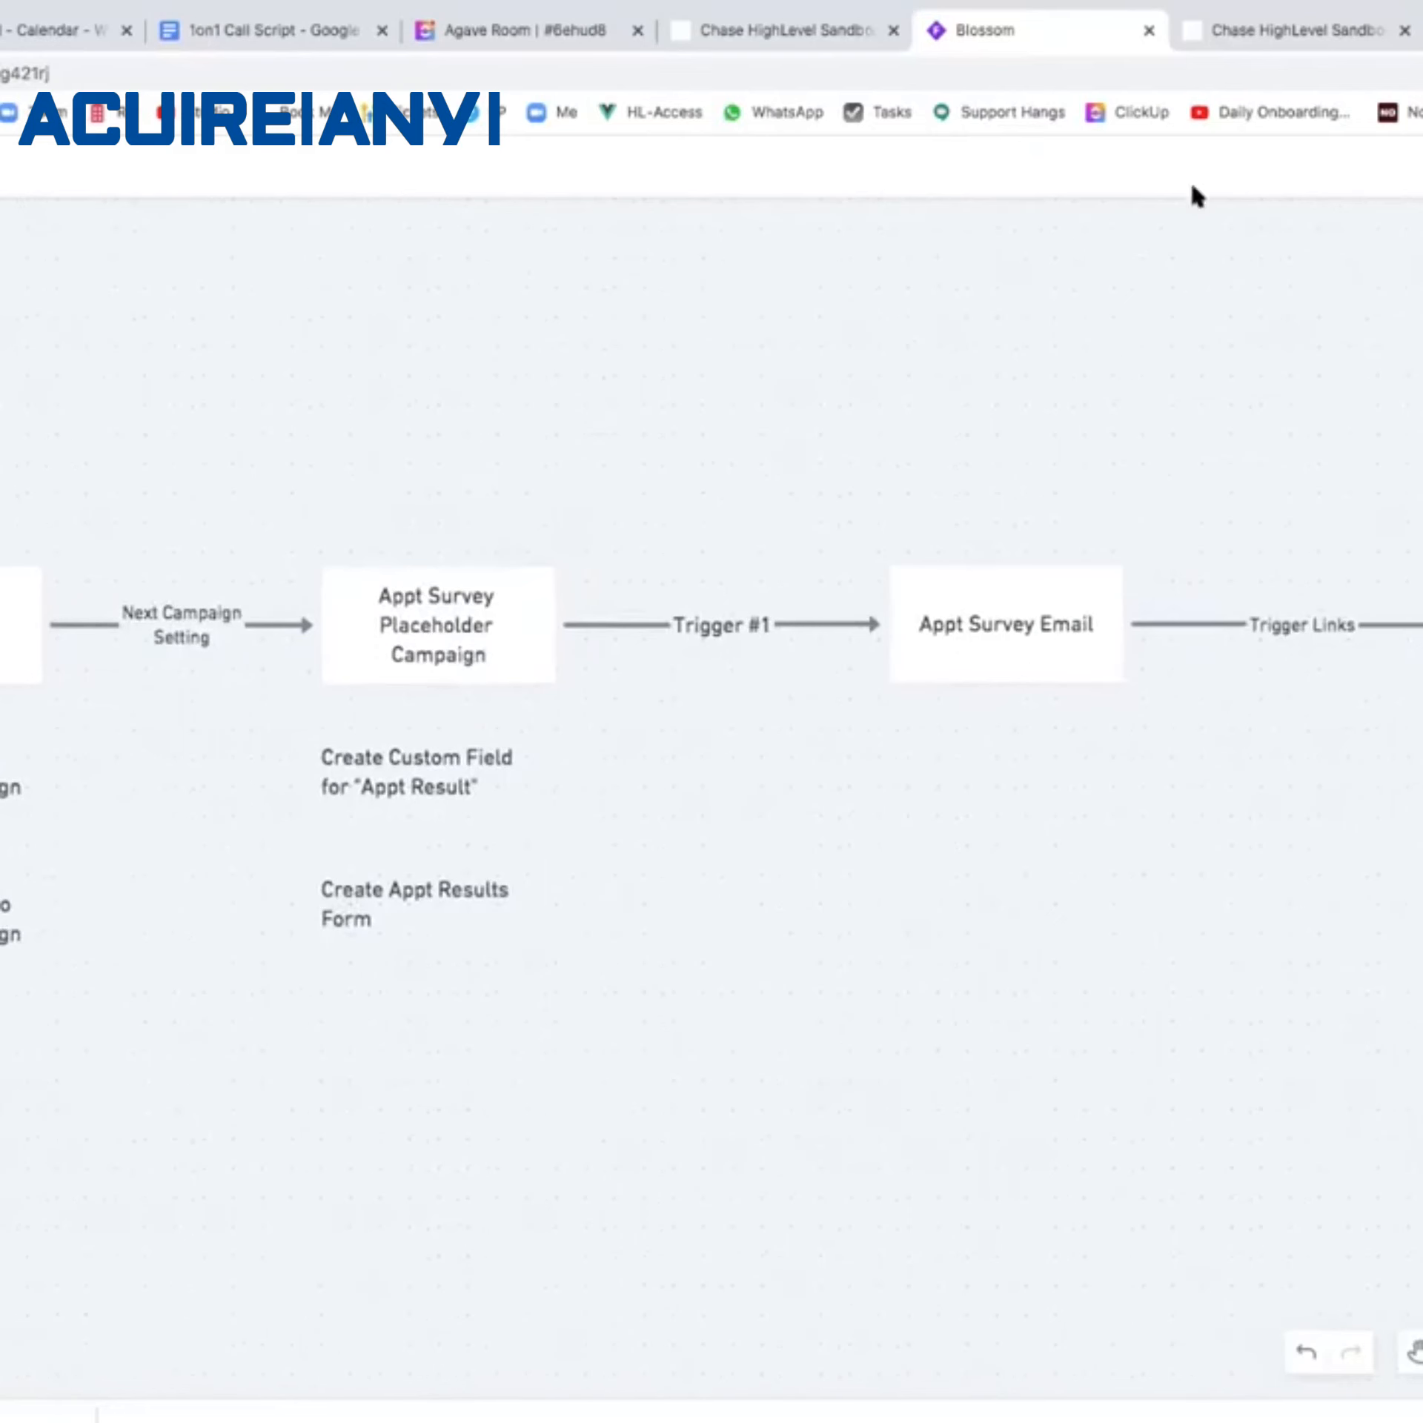
{"action": "left_click", "coordinate": [1284, 43]}
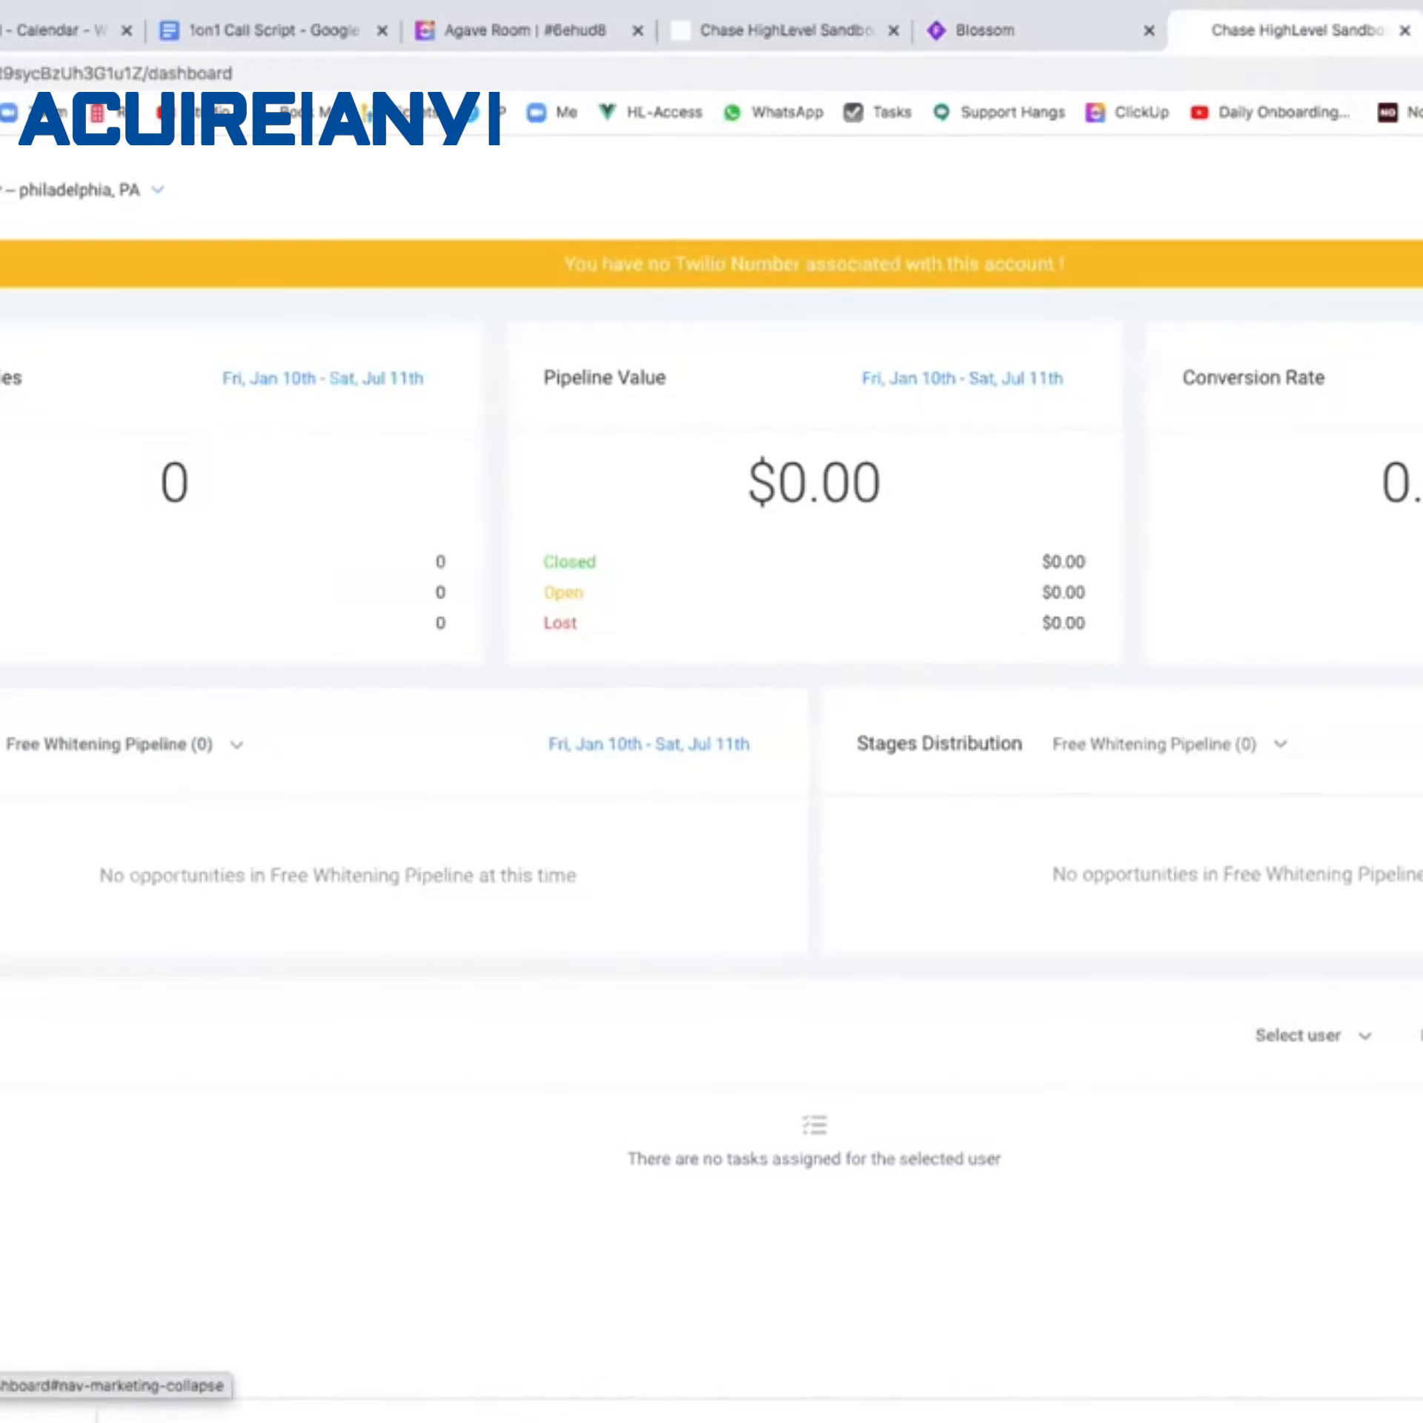
Open the Acquisition campaigns list and start a new campaign with + New.
{"action": "left_click", "coordinate": [2, 935]}
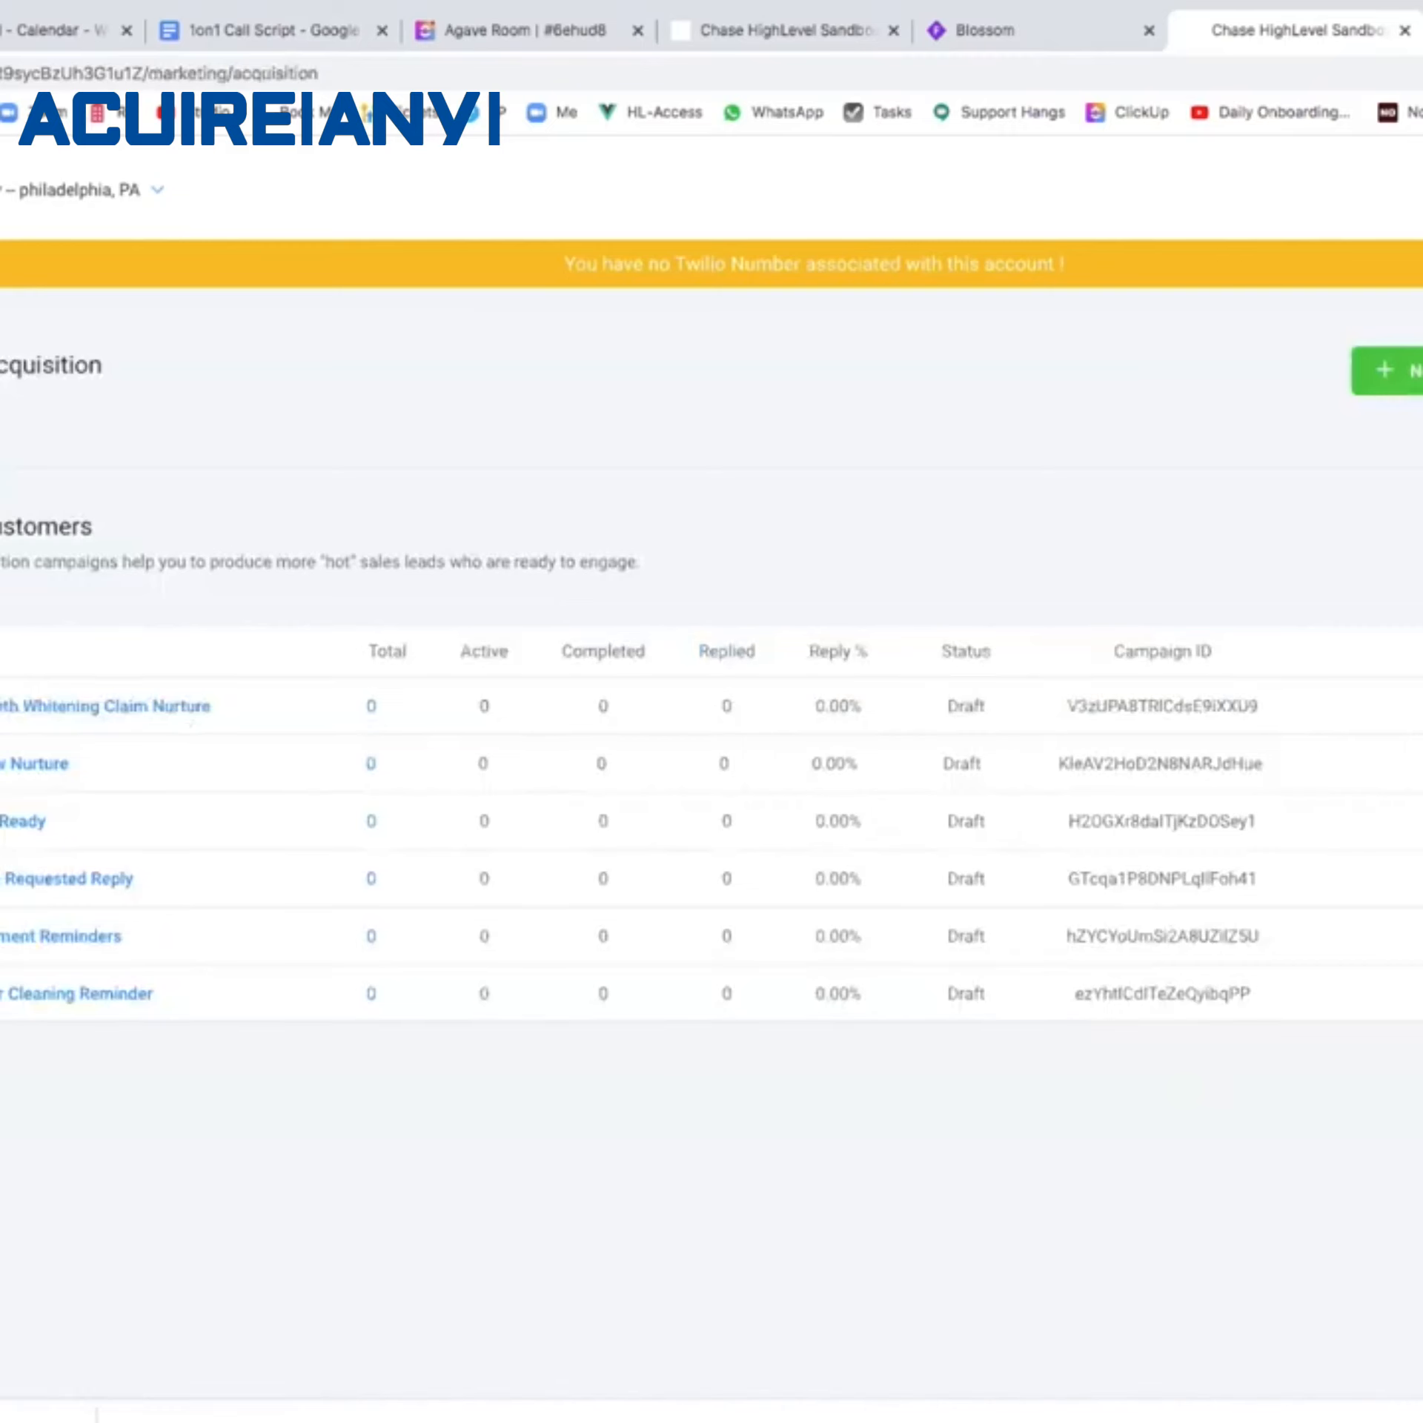
{"action": "left_click", "coordinate": [1058, 37]}
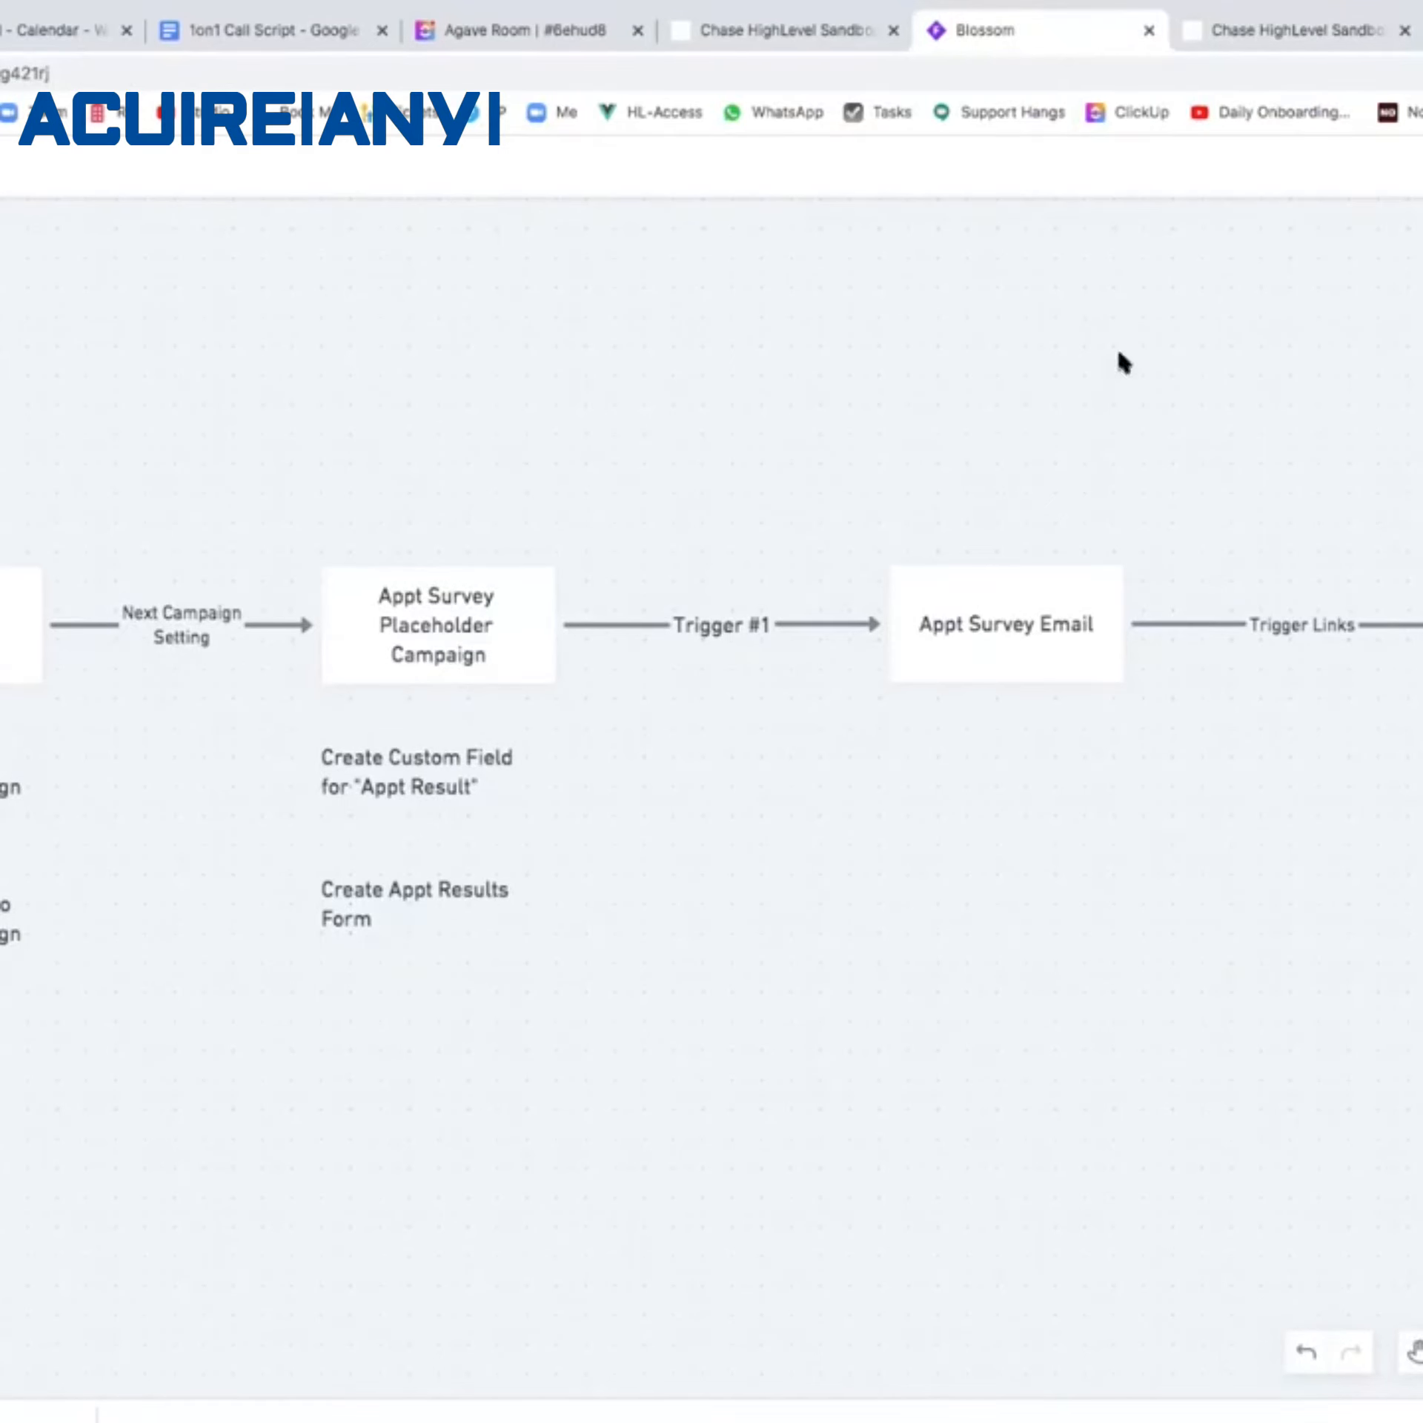
{"action": "left_click", "coordinate": [1286, 30]}
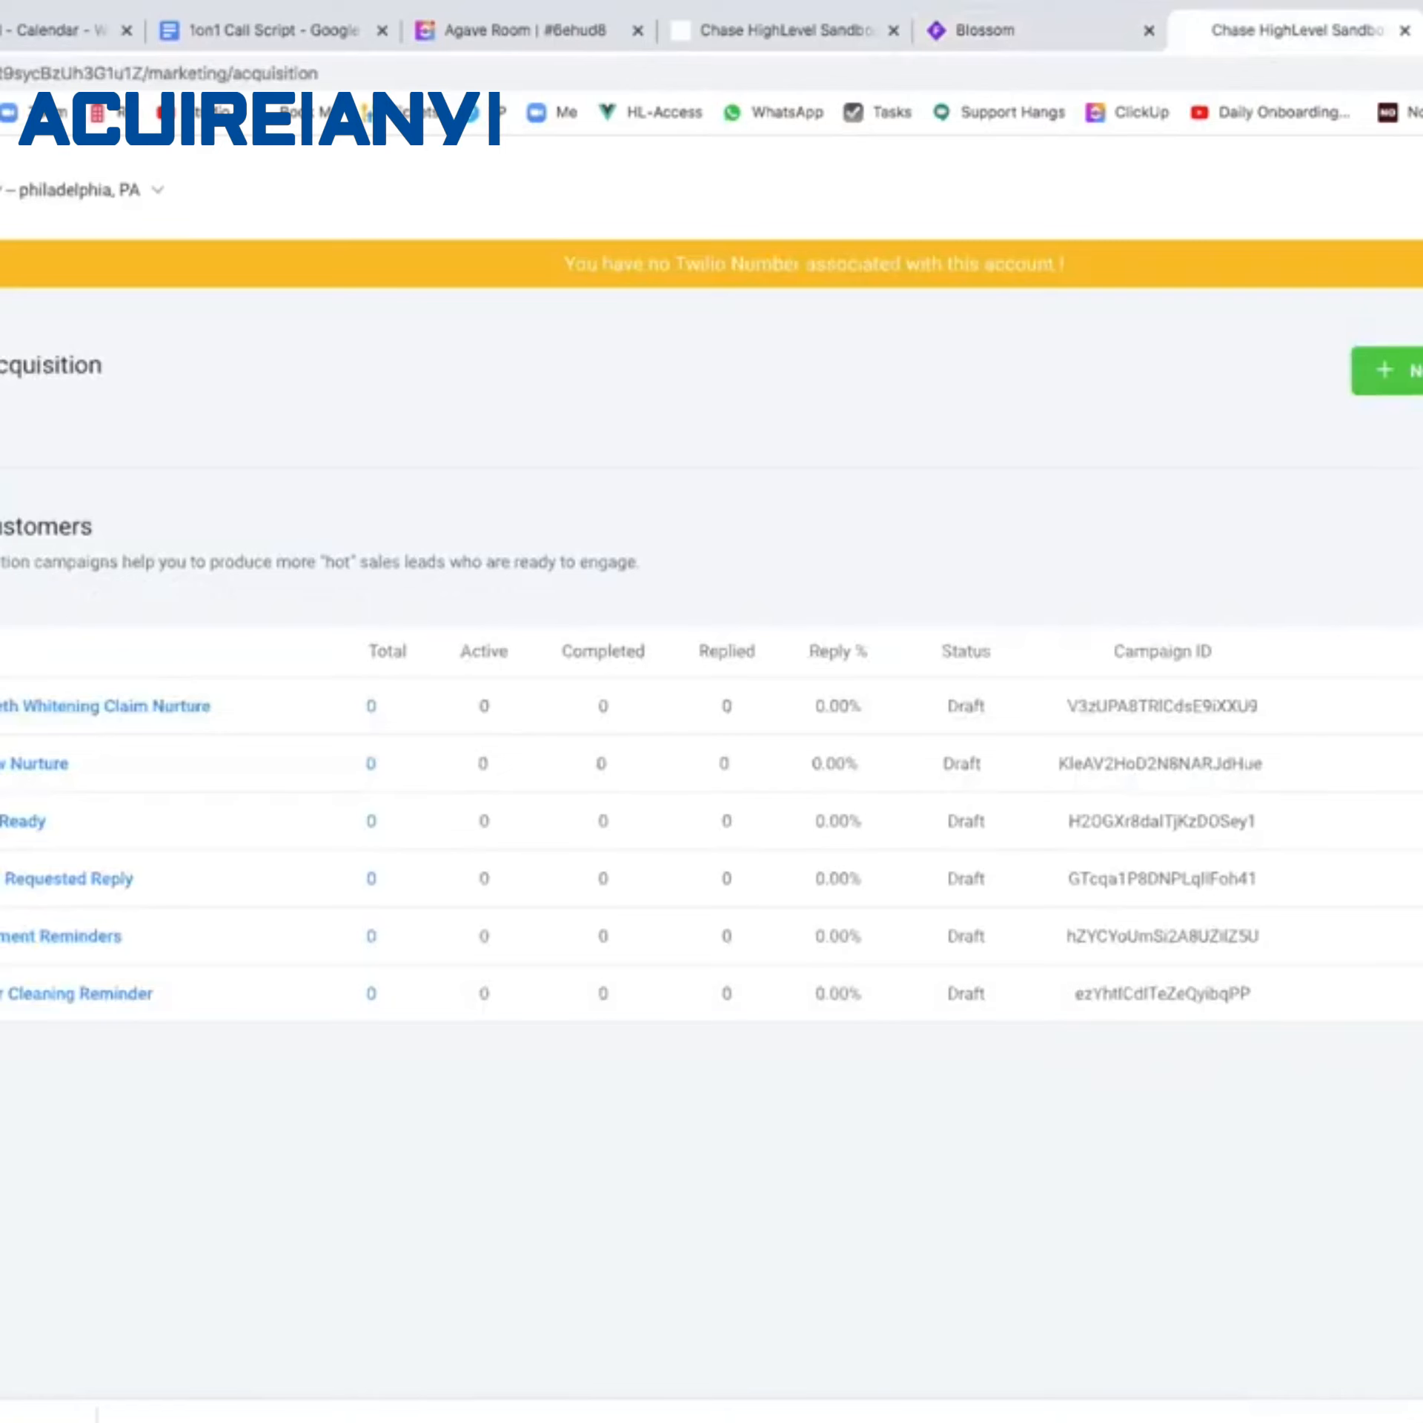
{"action": "left_click", "coordinate": [1397, 370]}
{"action": "left_click", "coordinate": [702, 368]}
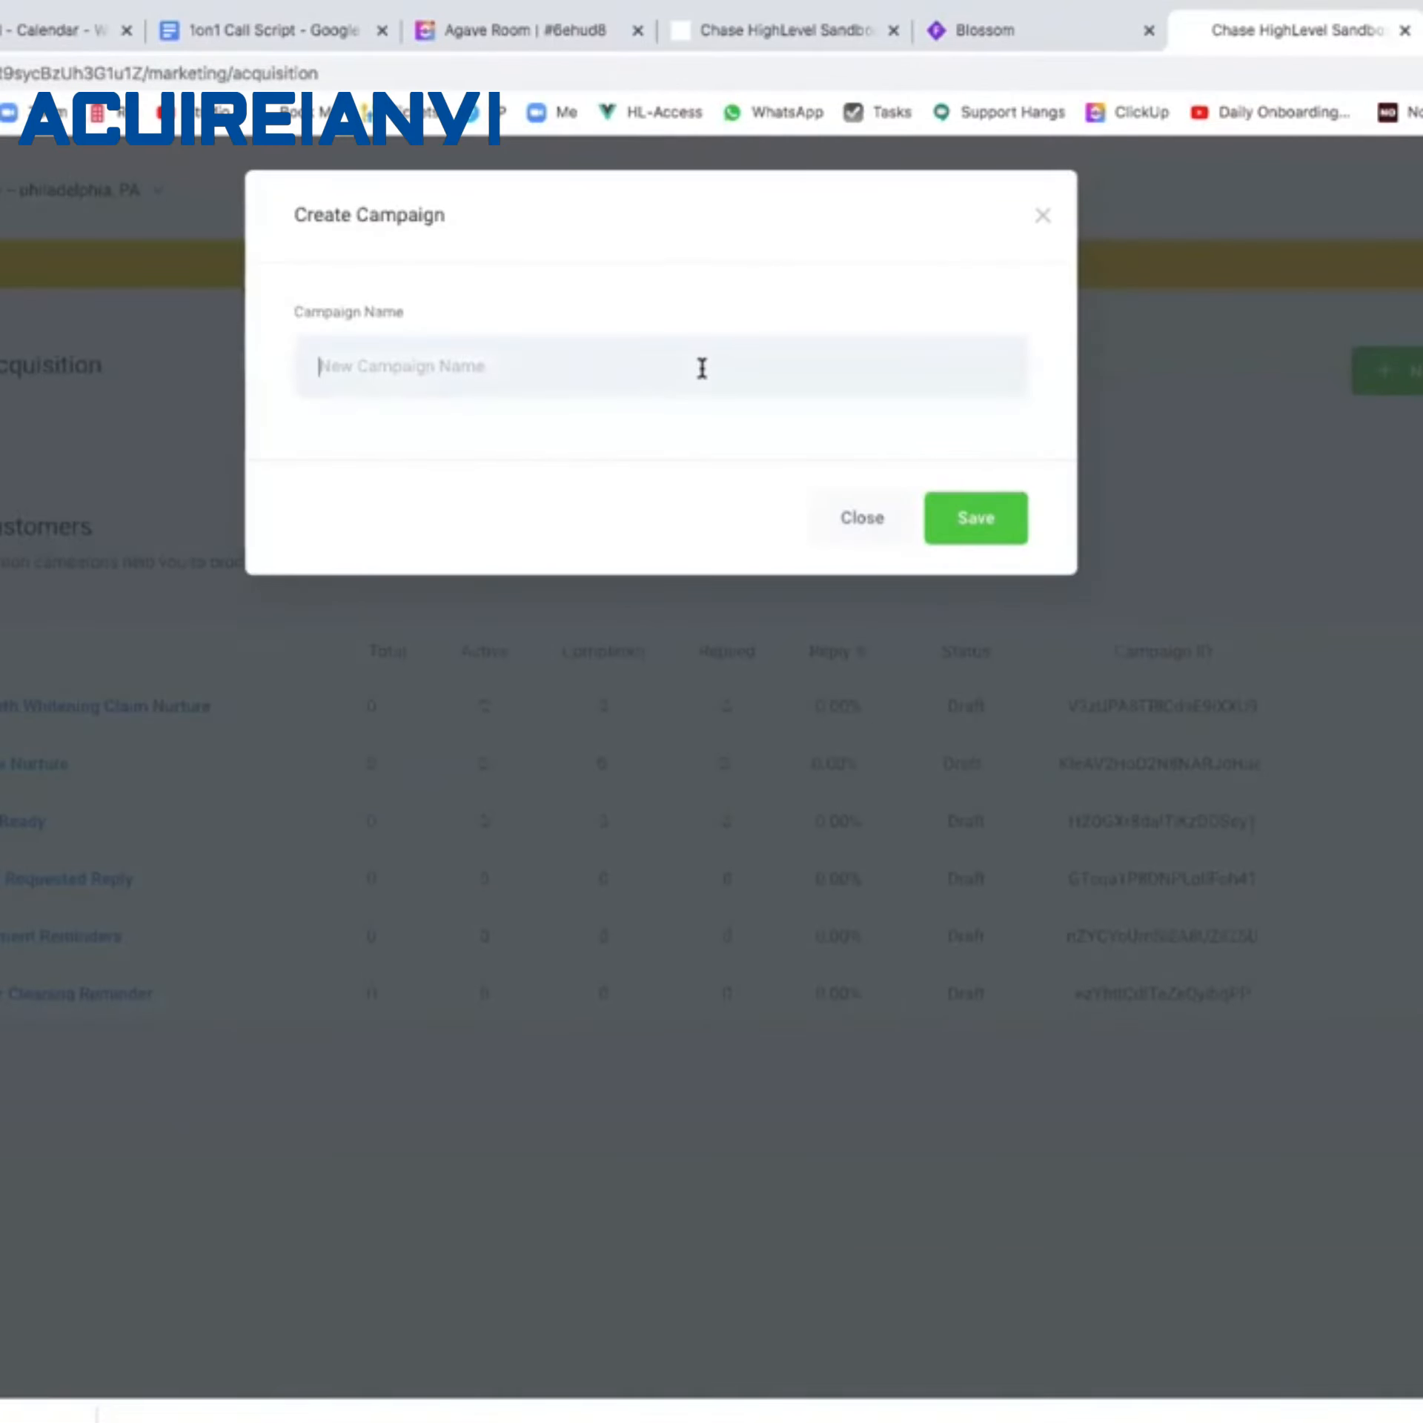
Name the new campaign 'Appt Survey Placeholder' and save it.
{"action": "type", "text": "Appt Sui"}
{"action": "type", "text": "vey"}
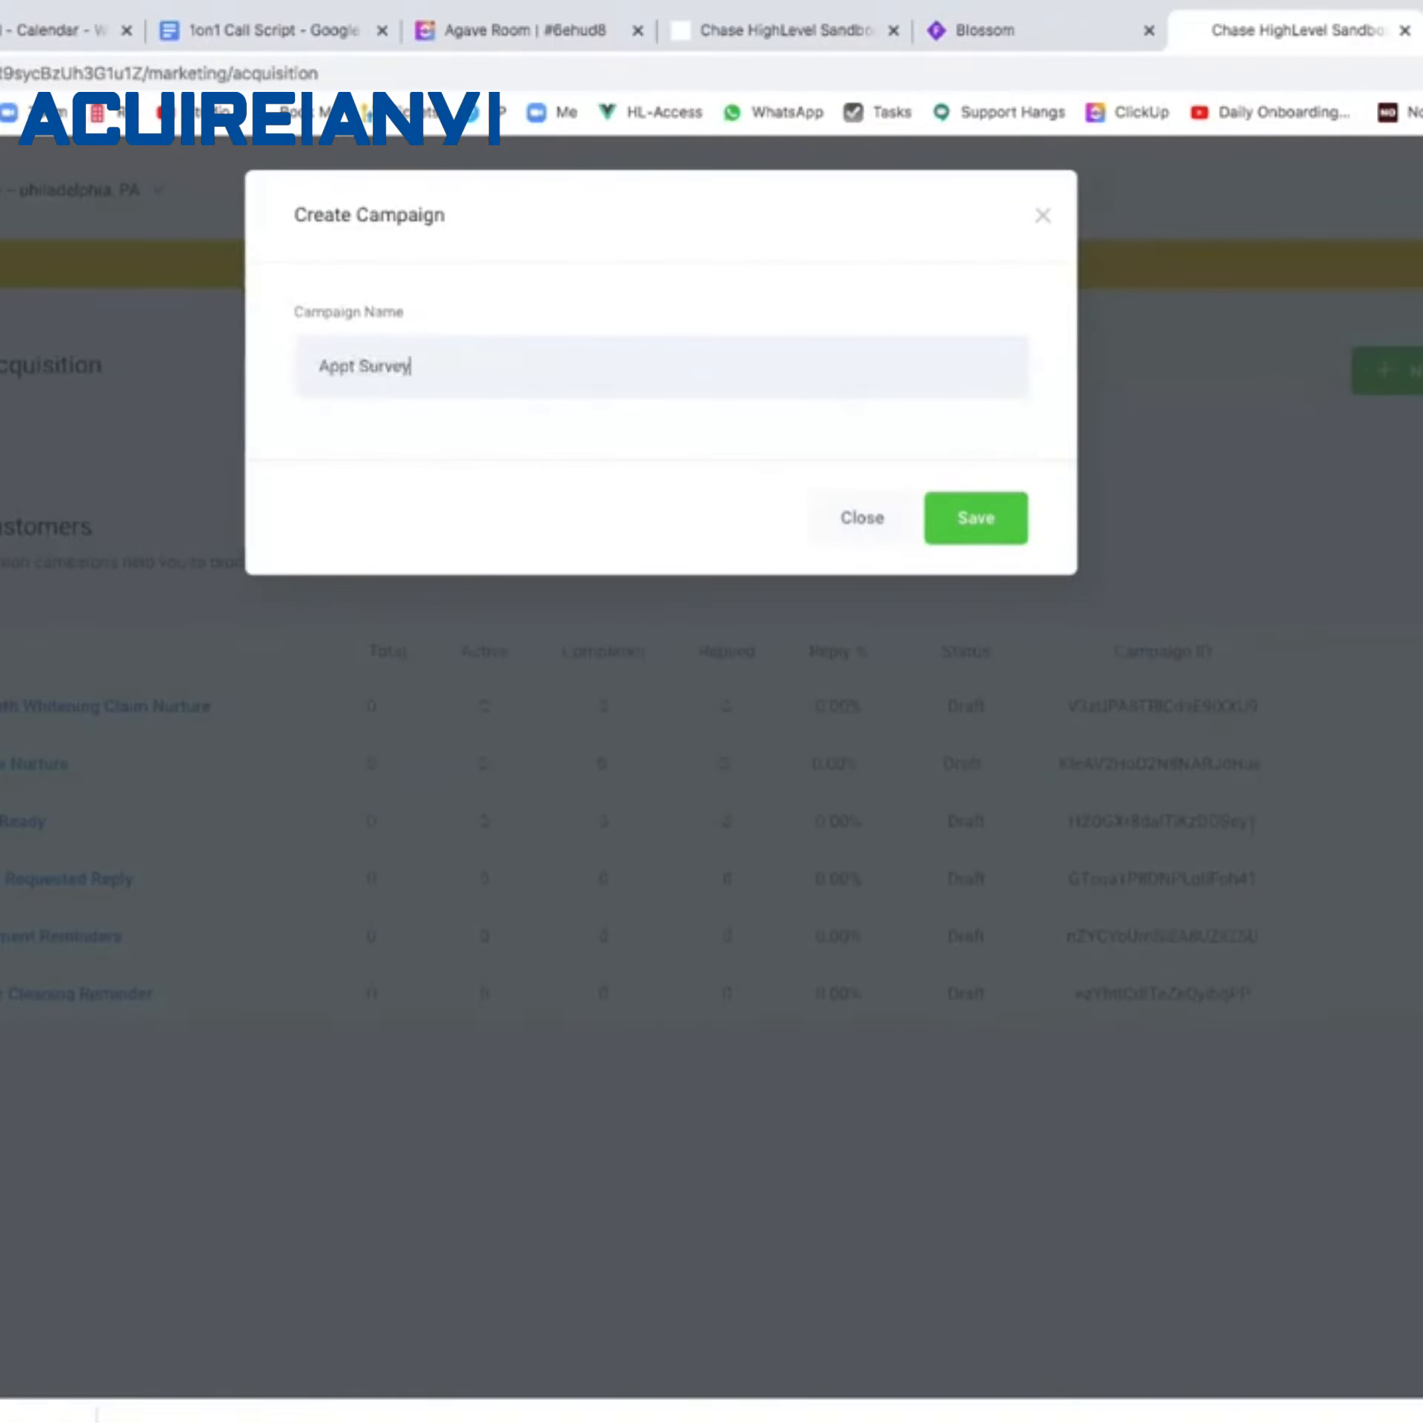
{"action": "type", "text": " Placeholder"}
{"action": "left_click", "coordinate": [946, 516]}
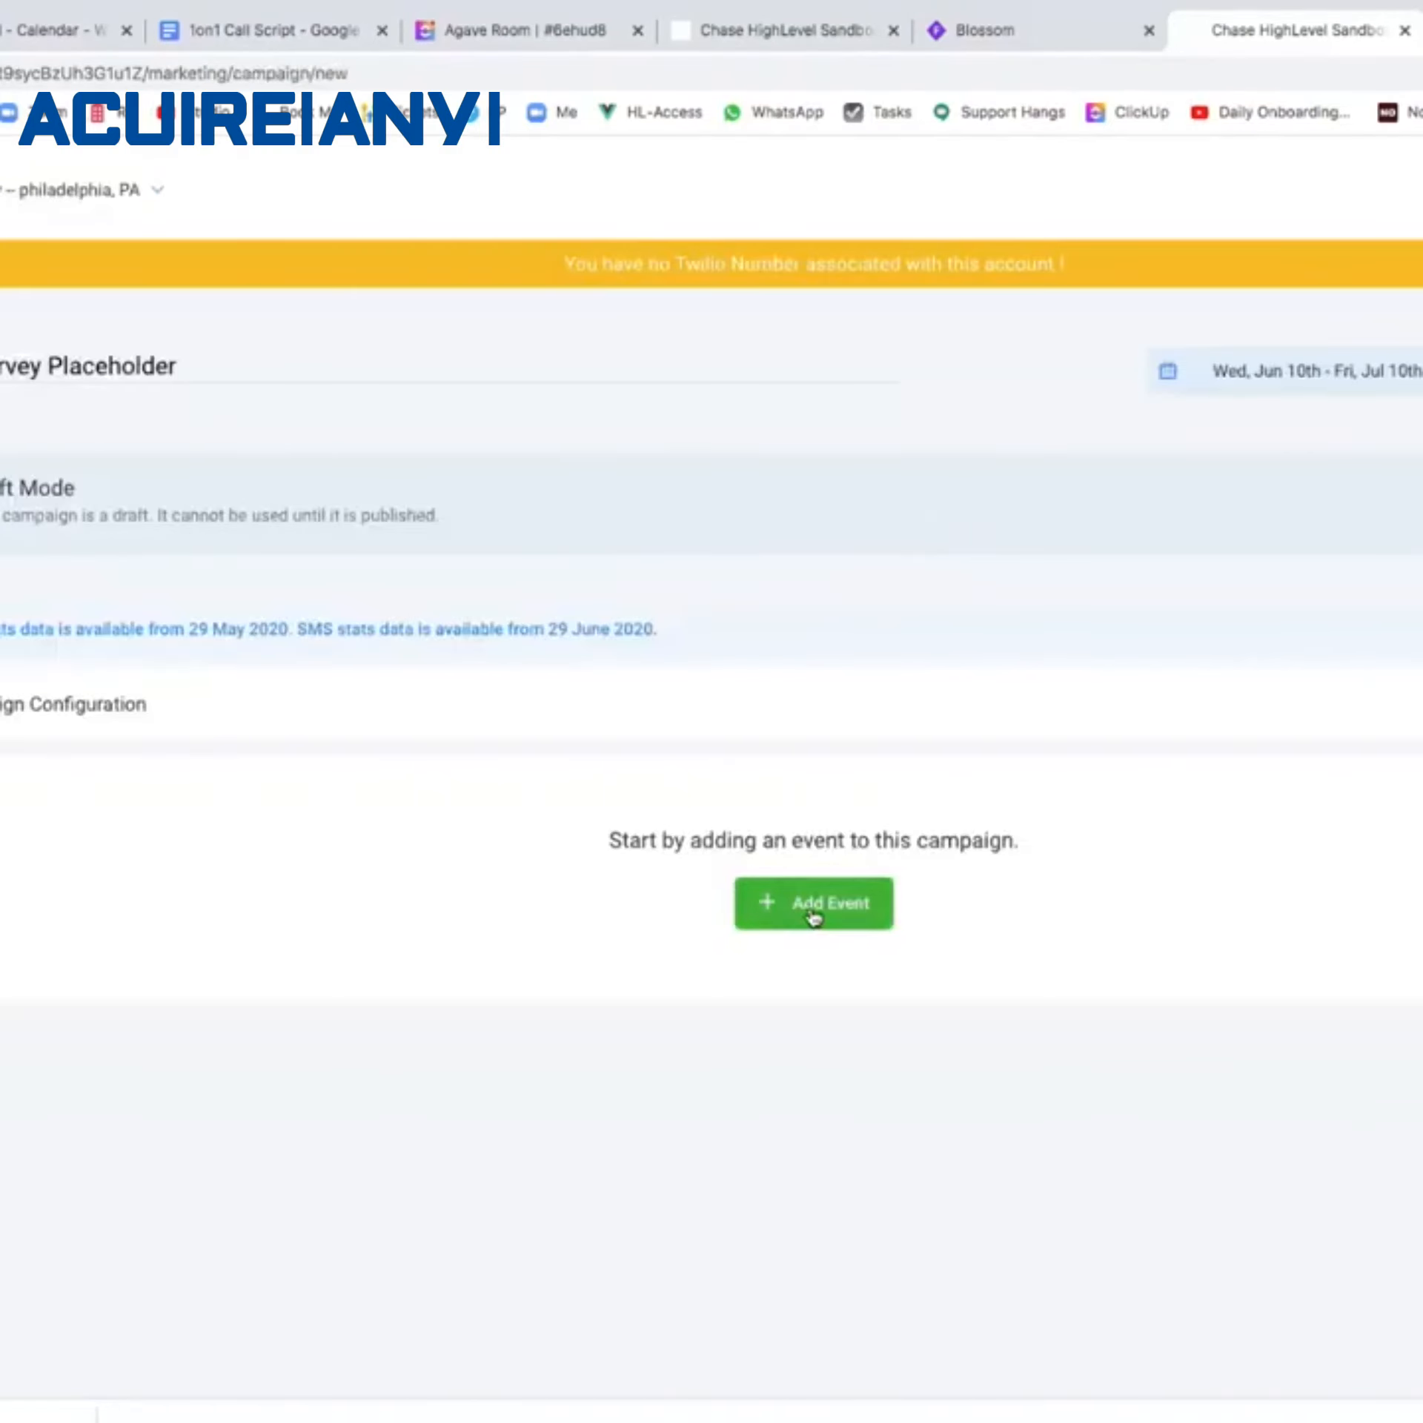
Add an empty Messenger 1 event as the campaign's first step.
{"action": "left_click", "coordinate": [814, 917]}
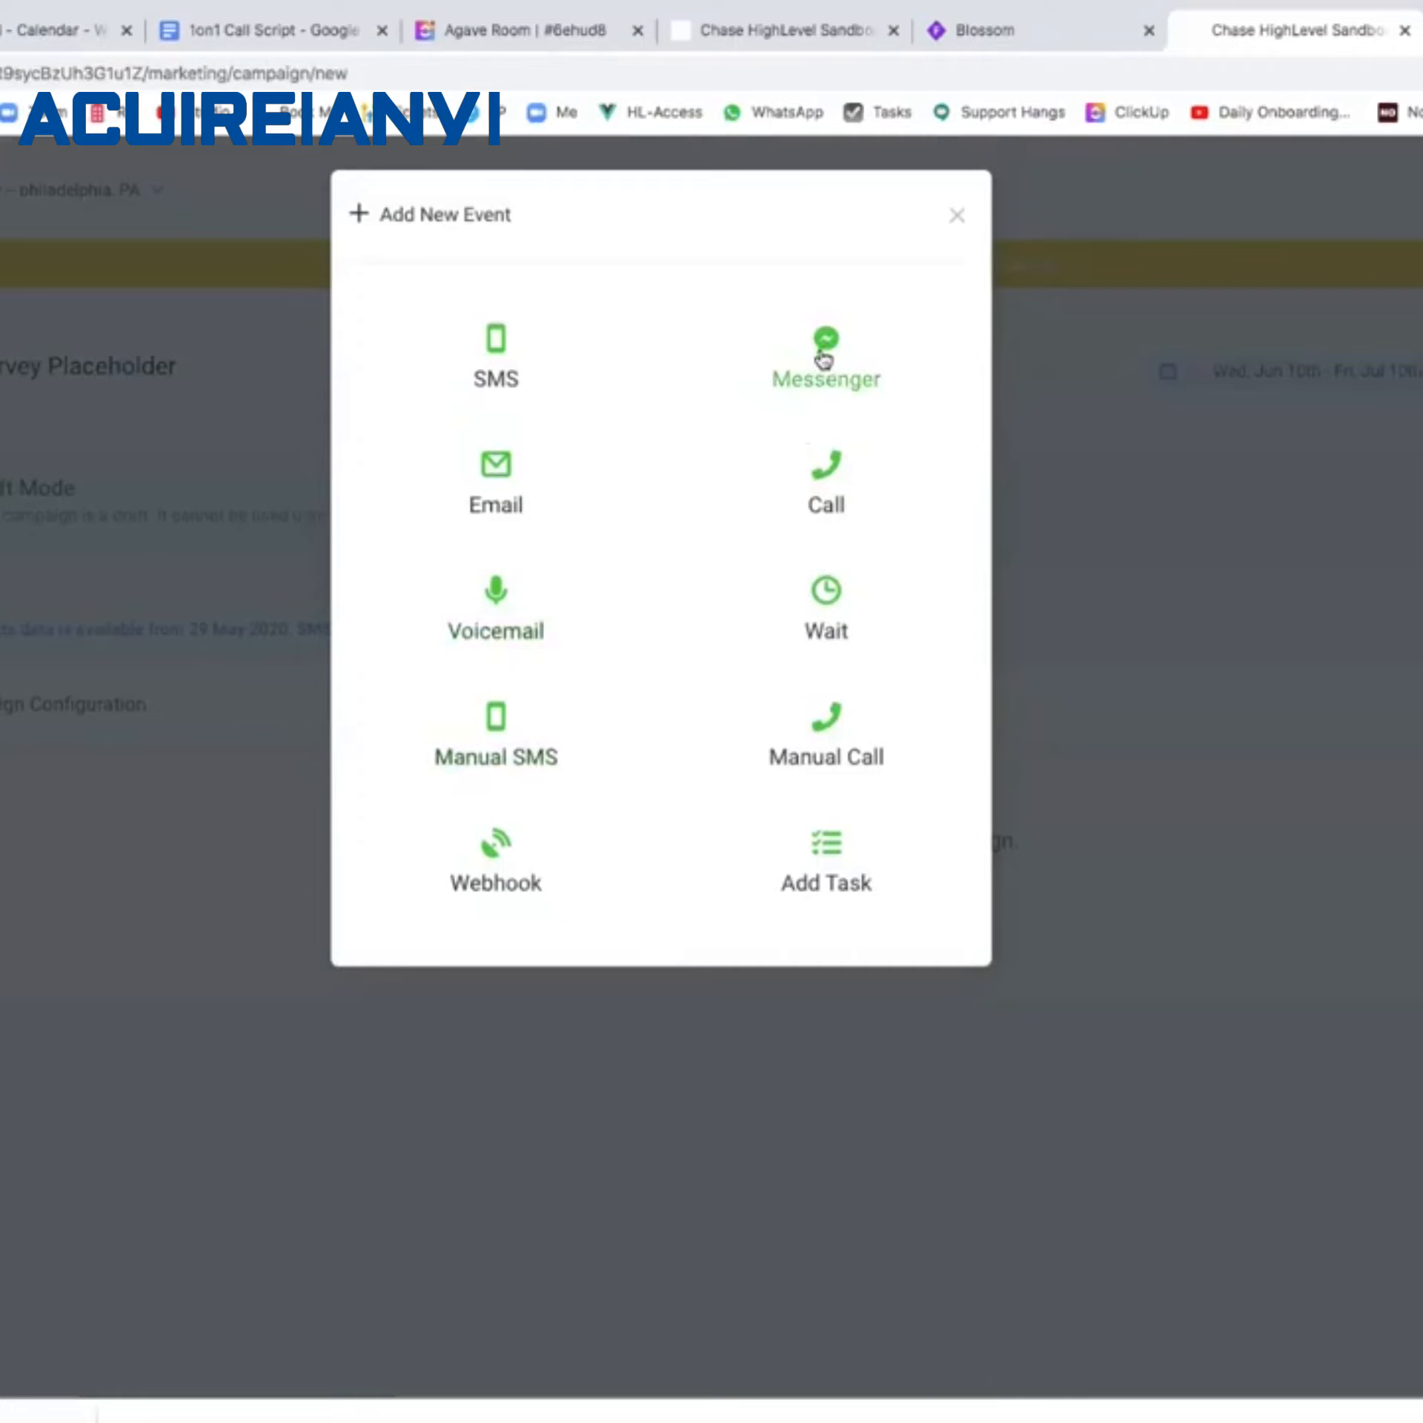
{"action": "left_click", "coordinate": [825, 360]}
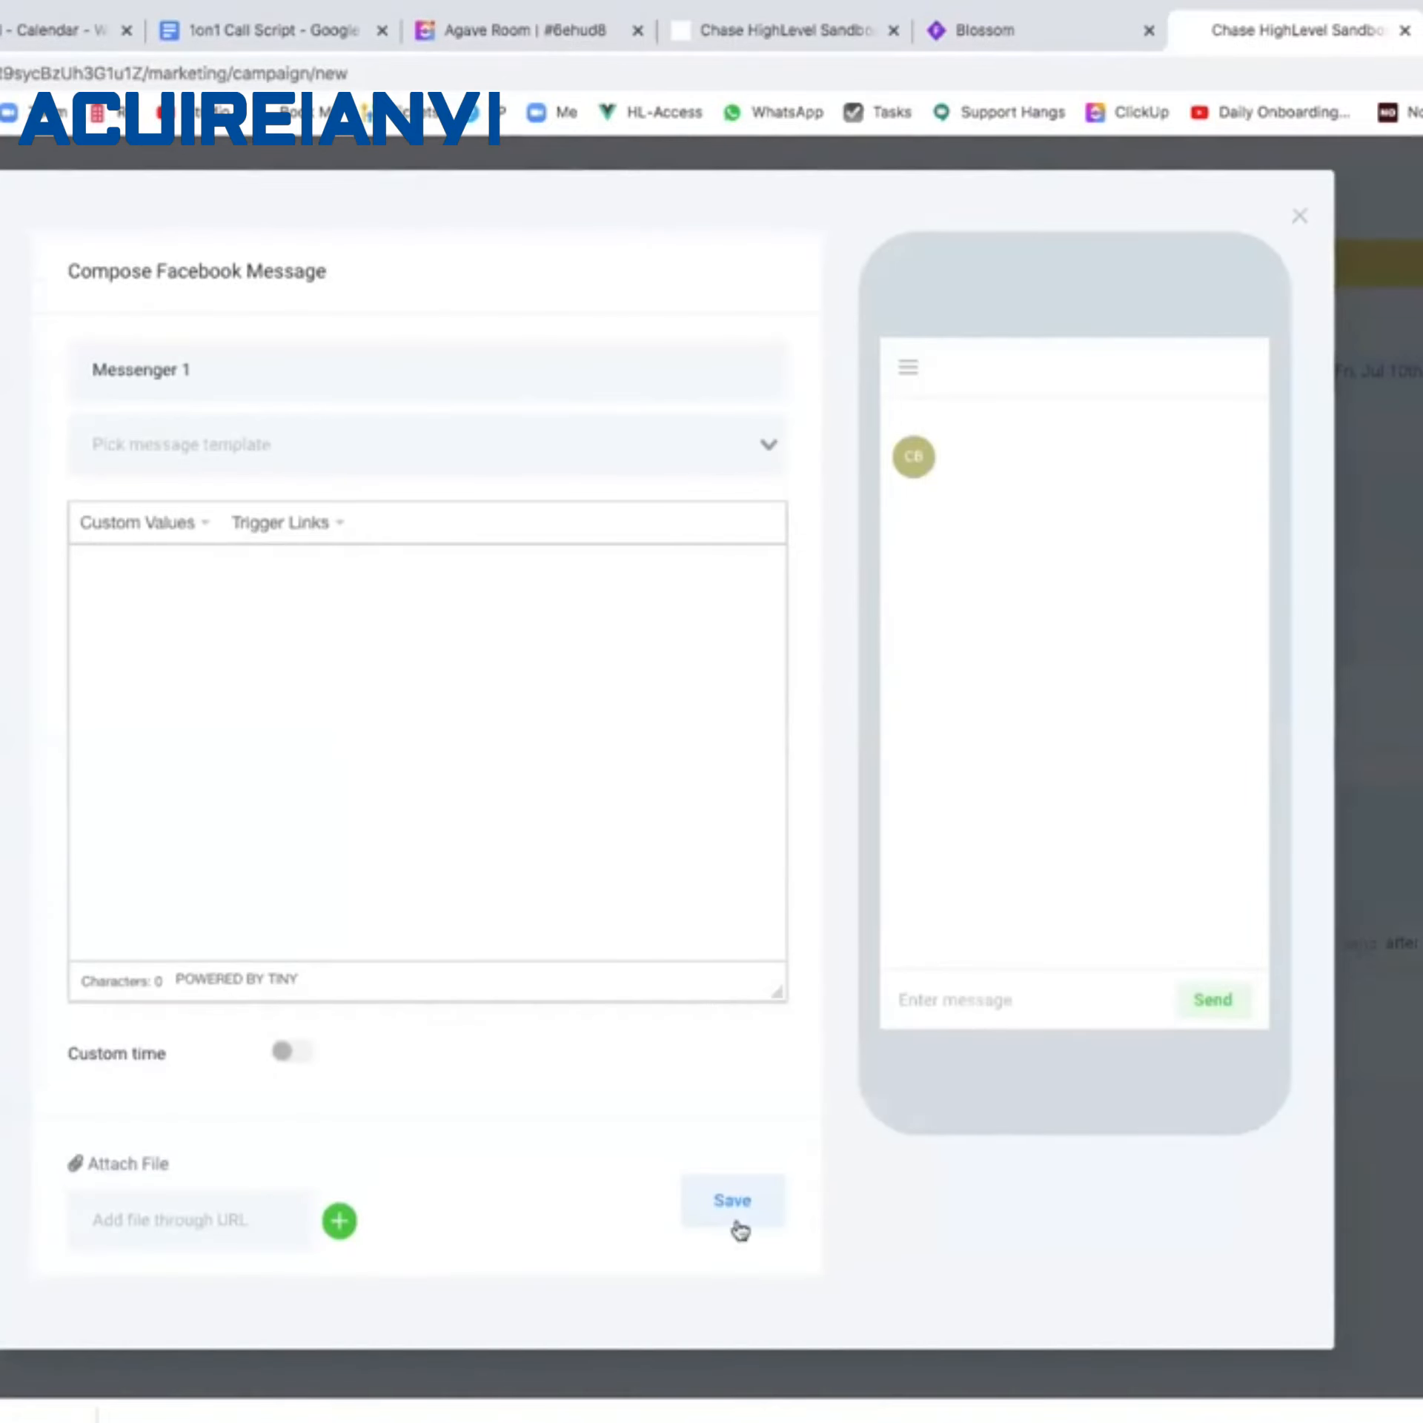
{"action": "left_click", "coordinate": [735, 1219]}
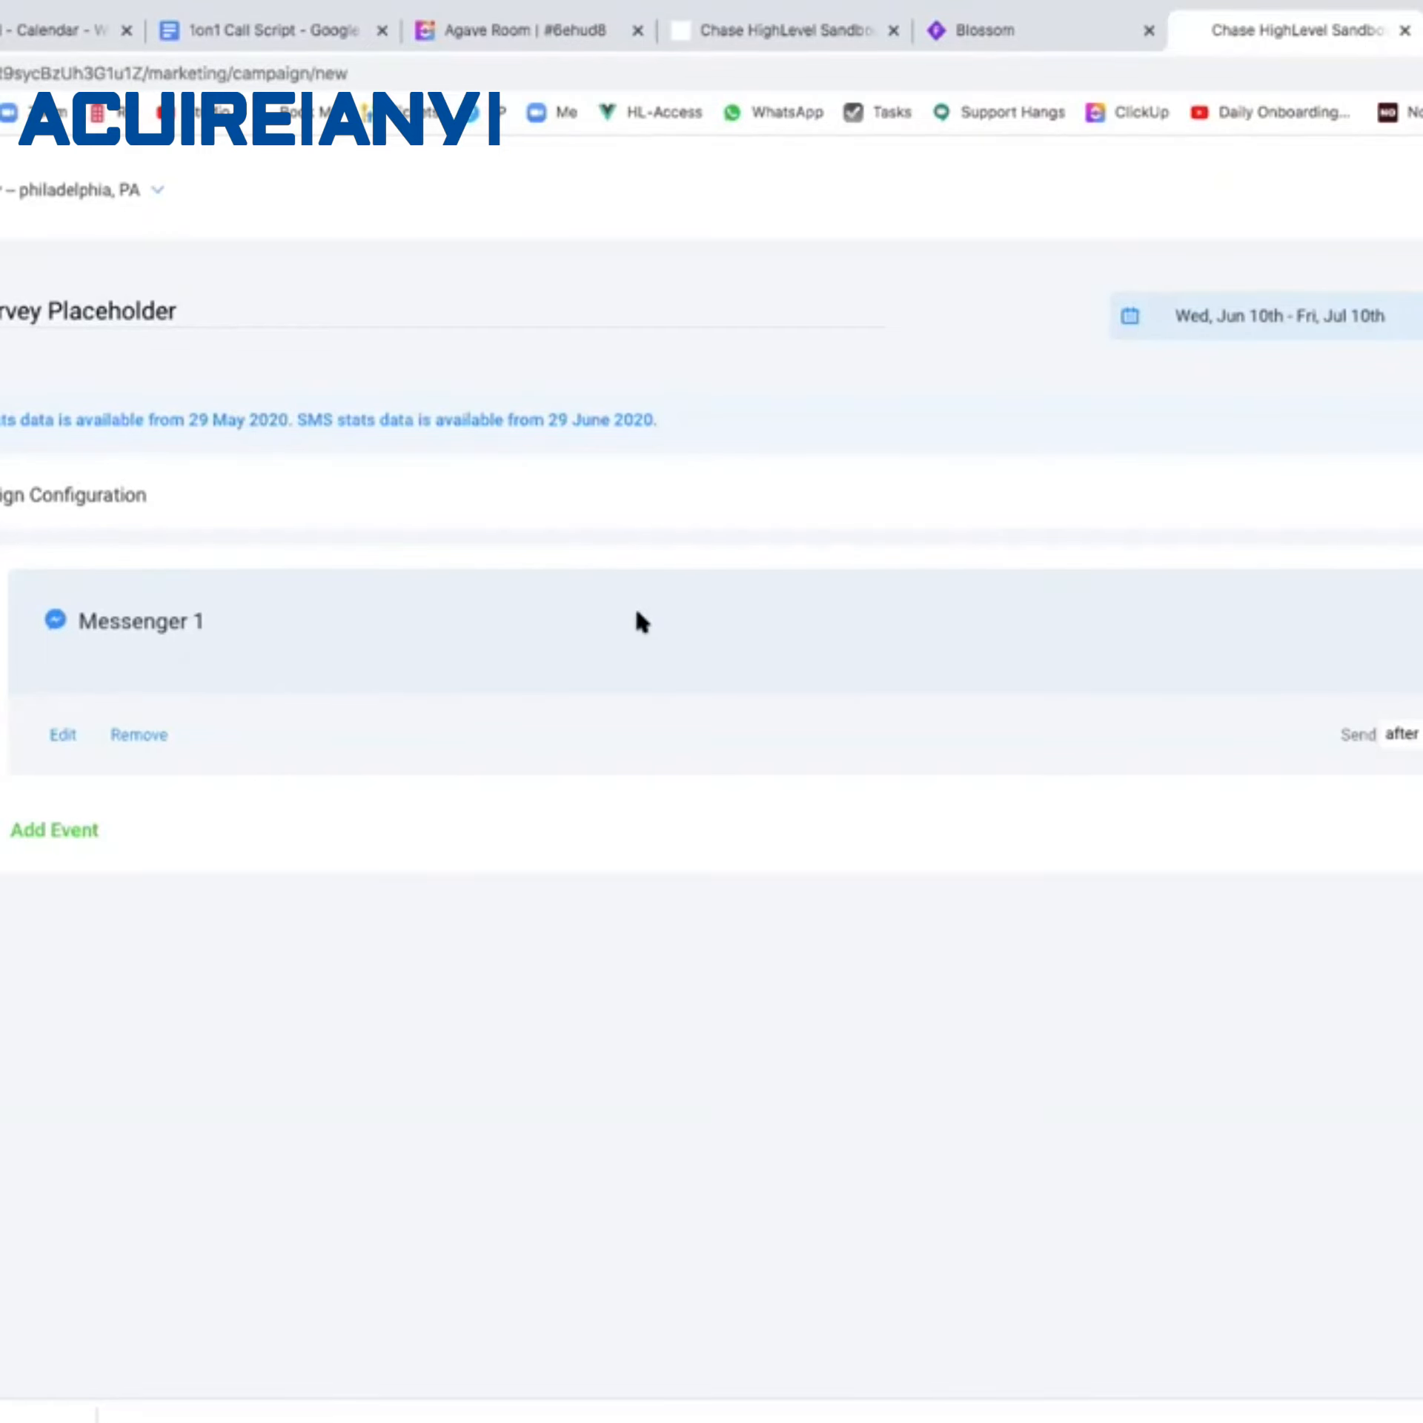
Recheck the flowchart's far-left to-do note in Whimsical, then go back to HighLevel.
{"action": "left_click", "coordinate": [1022, 18]}
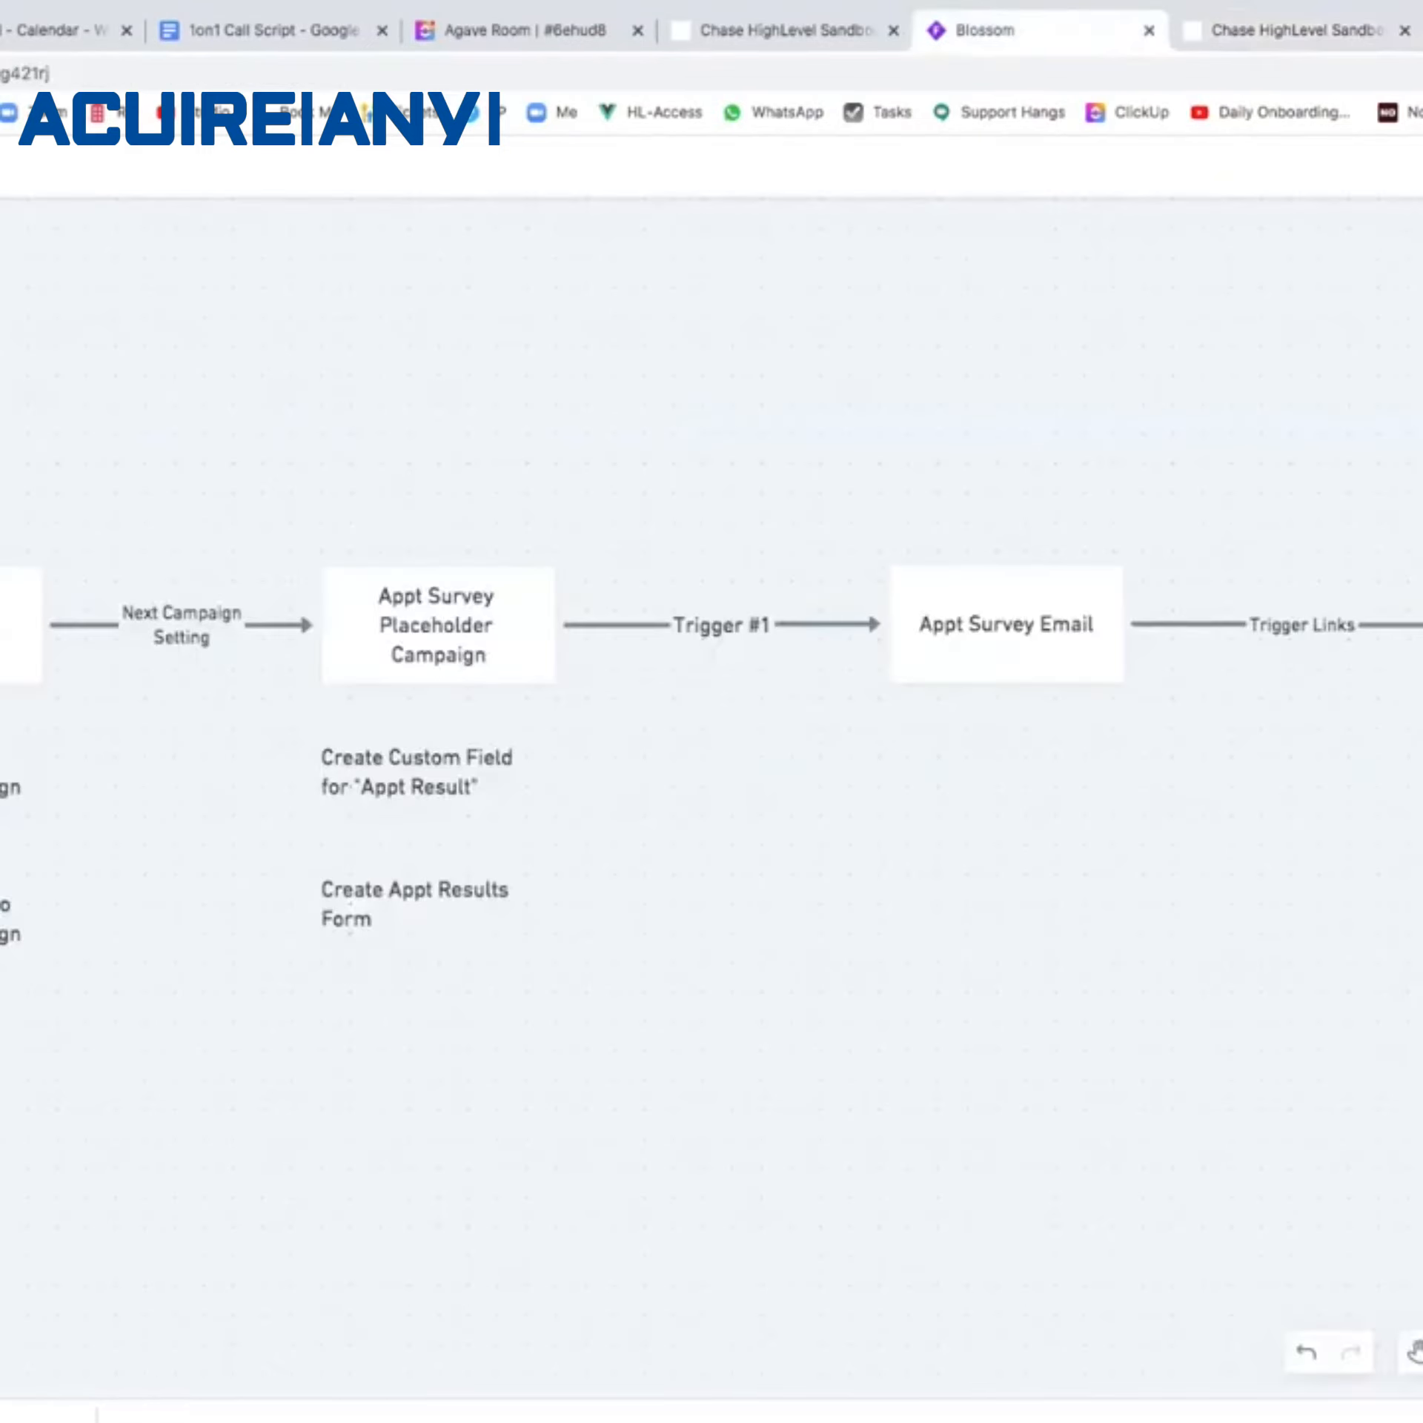
{"action": "left_click", "coordinate": [9, 788]}
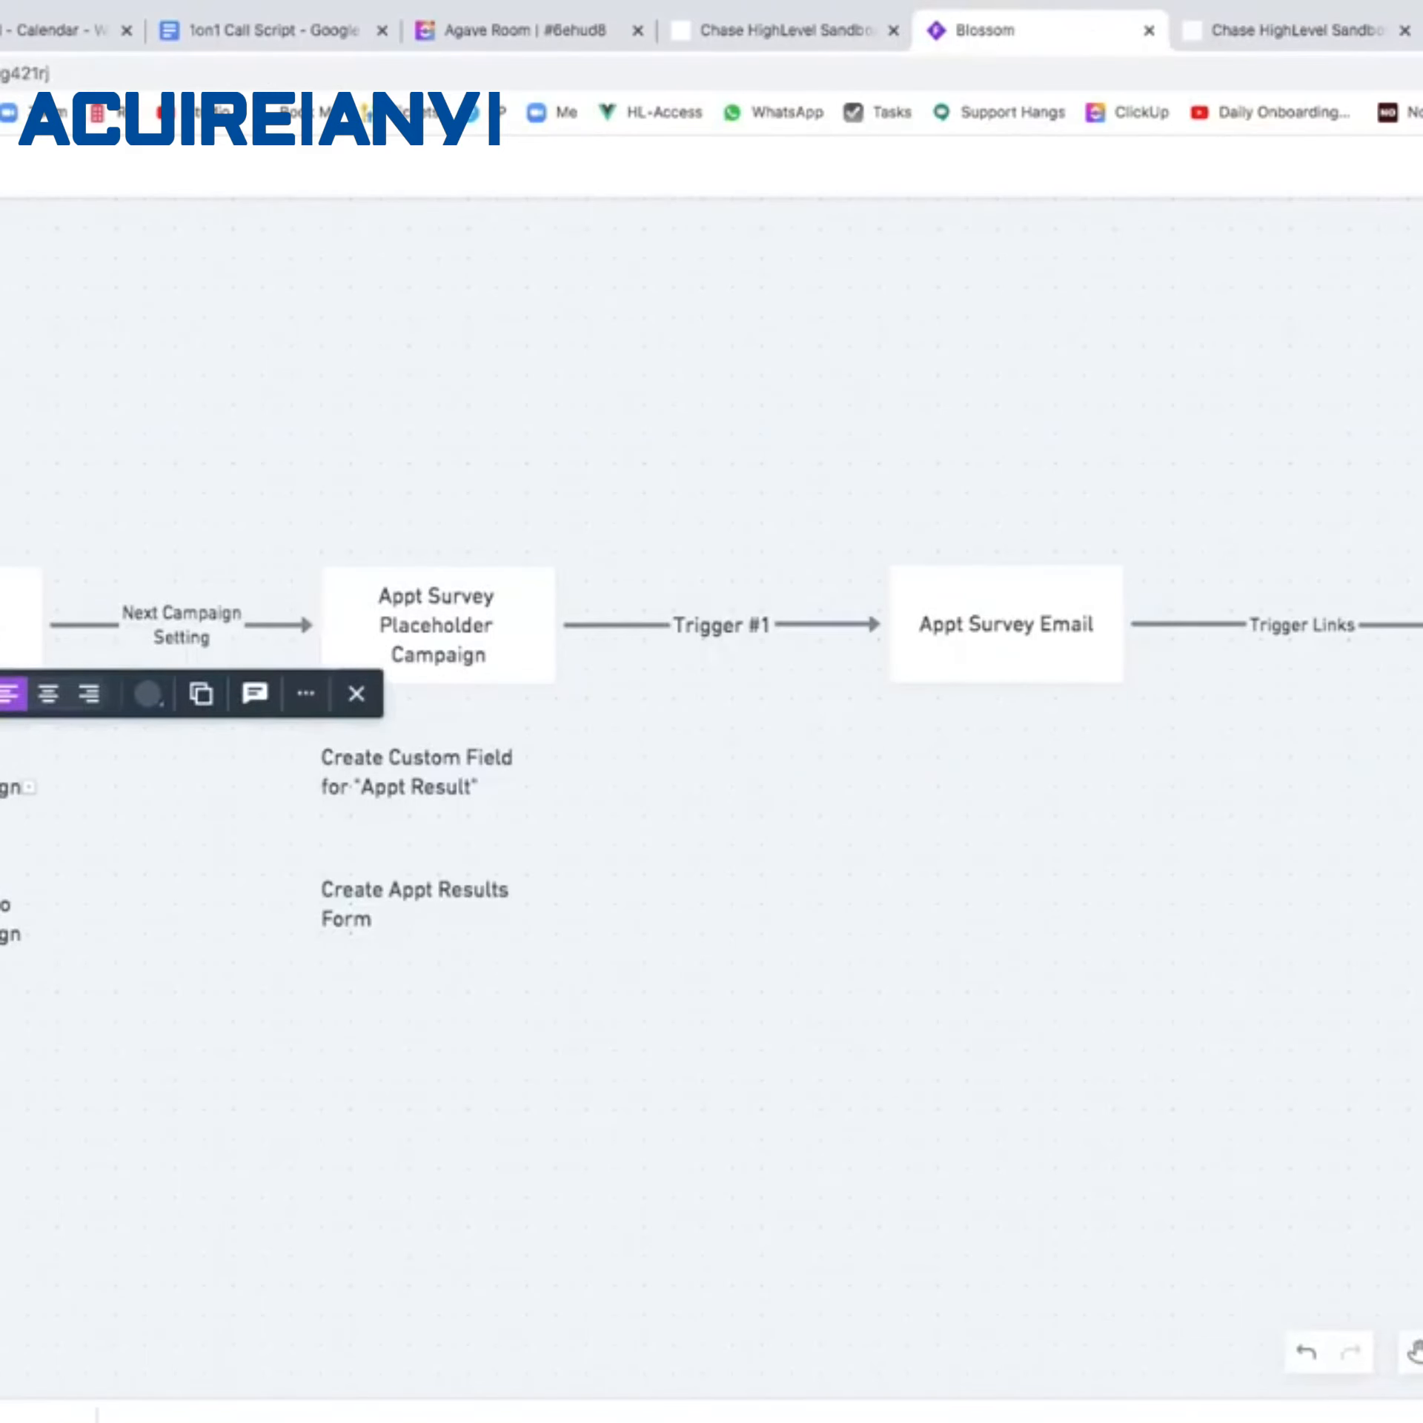
{"action": "key", "text": "Escape"}
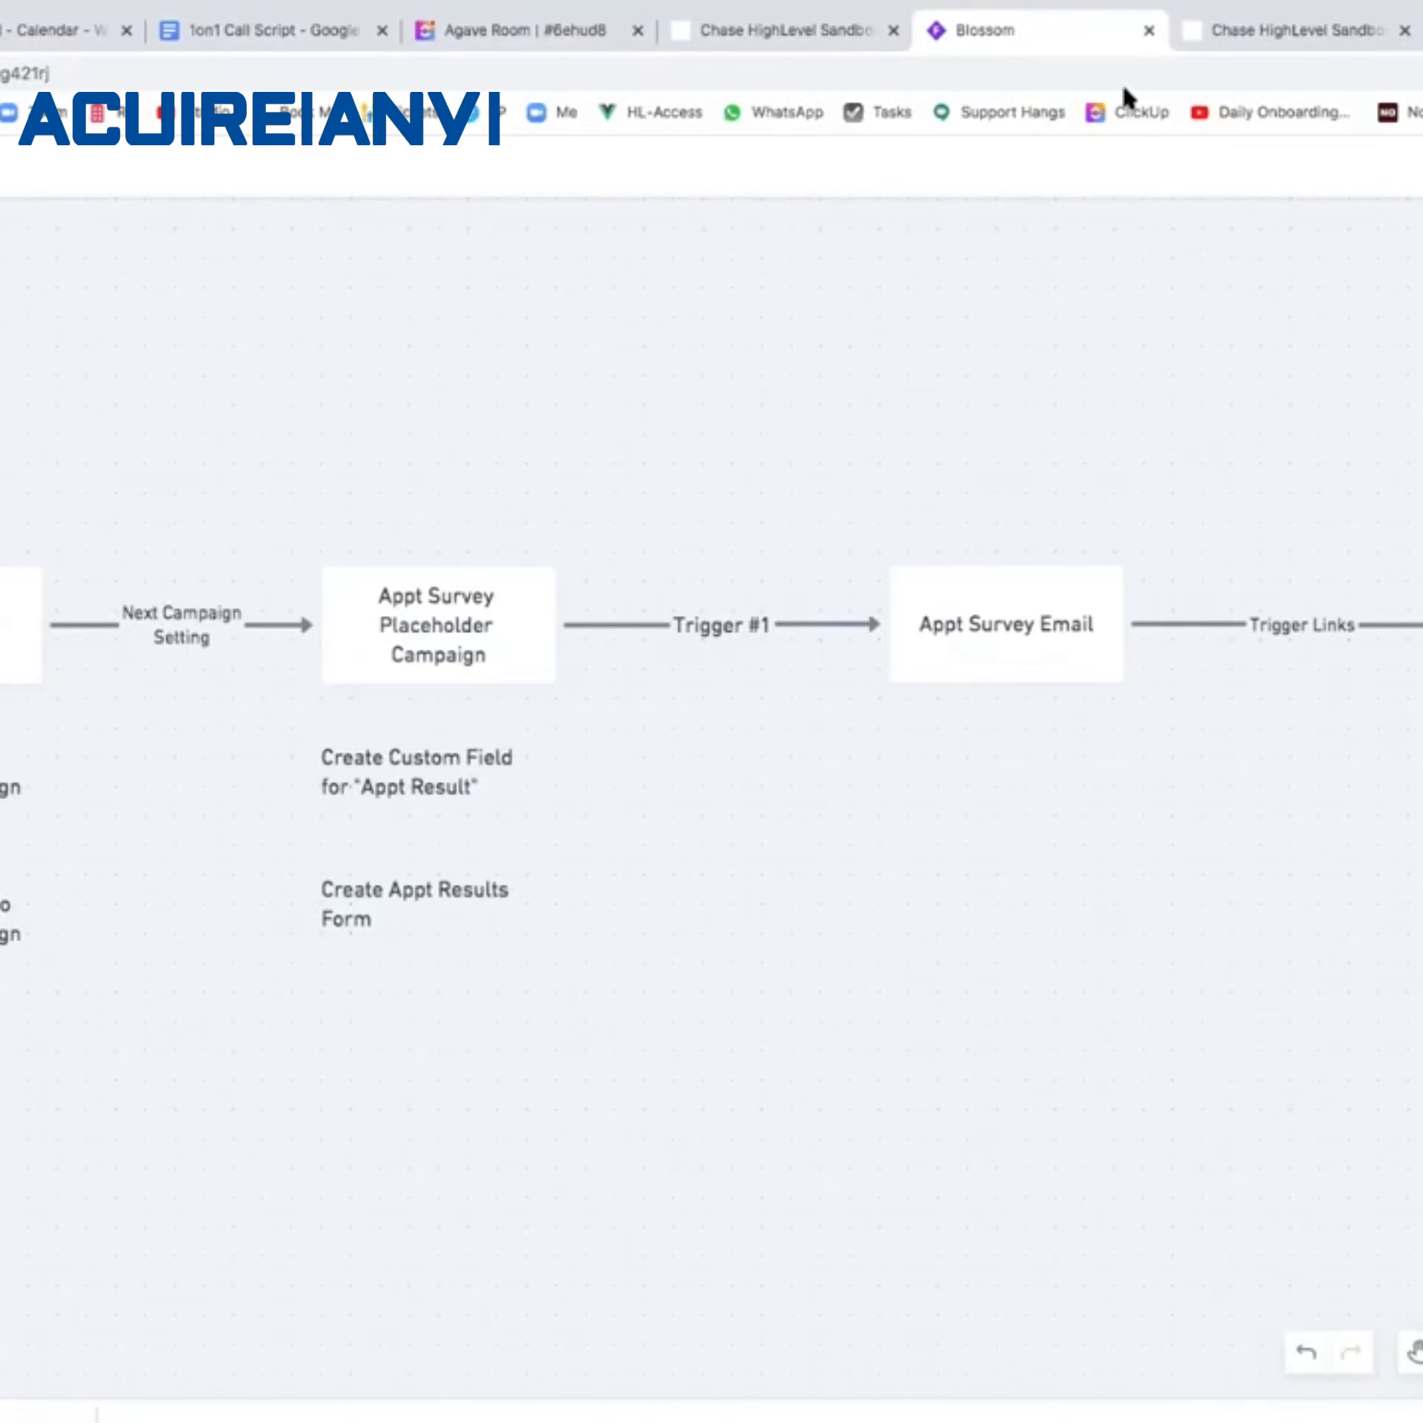
{"action": "left_click", "coordinate": [791, 36]}
Open the Appointment Reminders campaign and start adding an event after its SMS reminders.
{"action": "left_click", "coordinate": [1248, 36]}
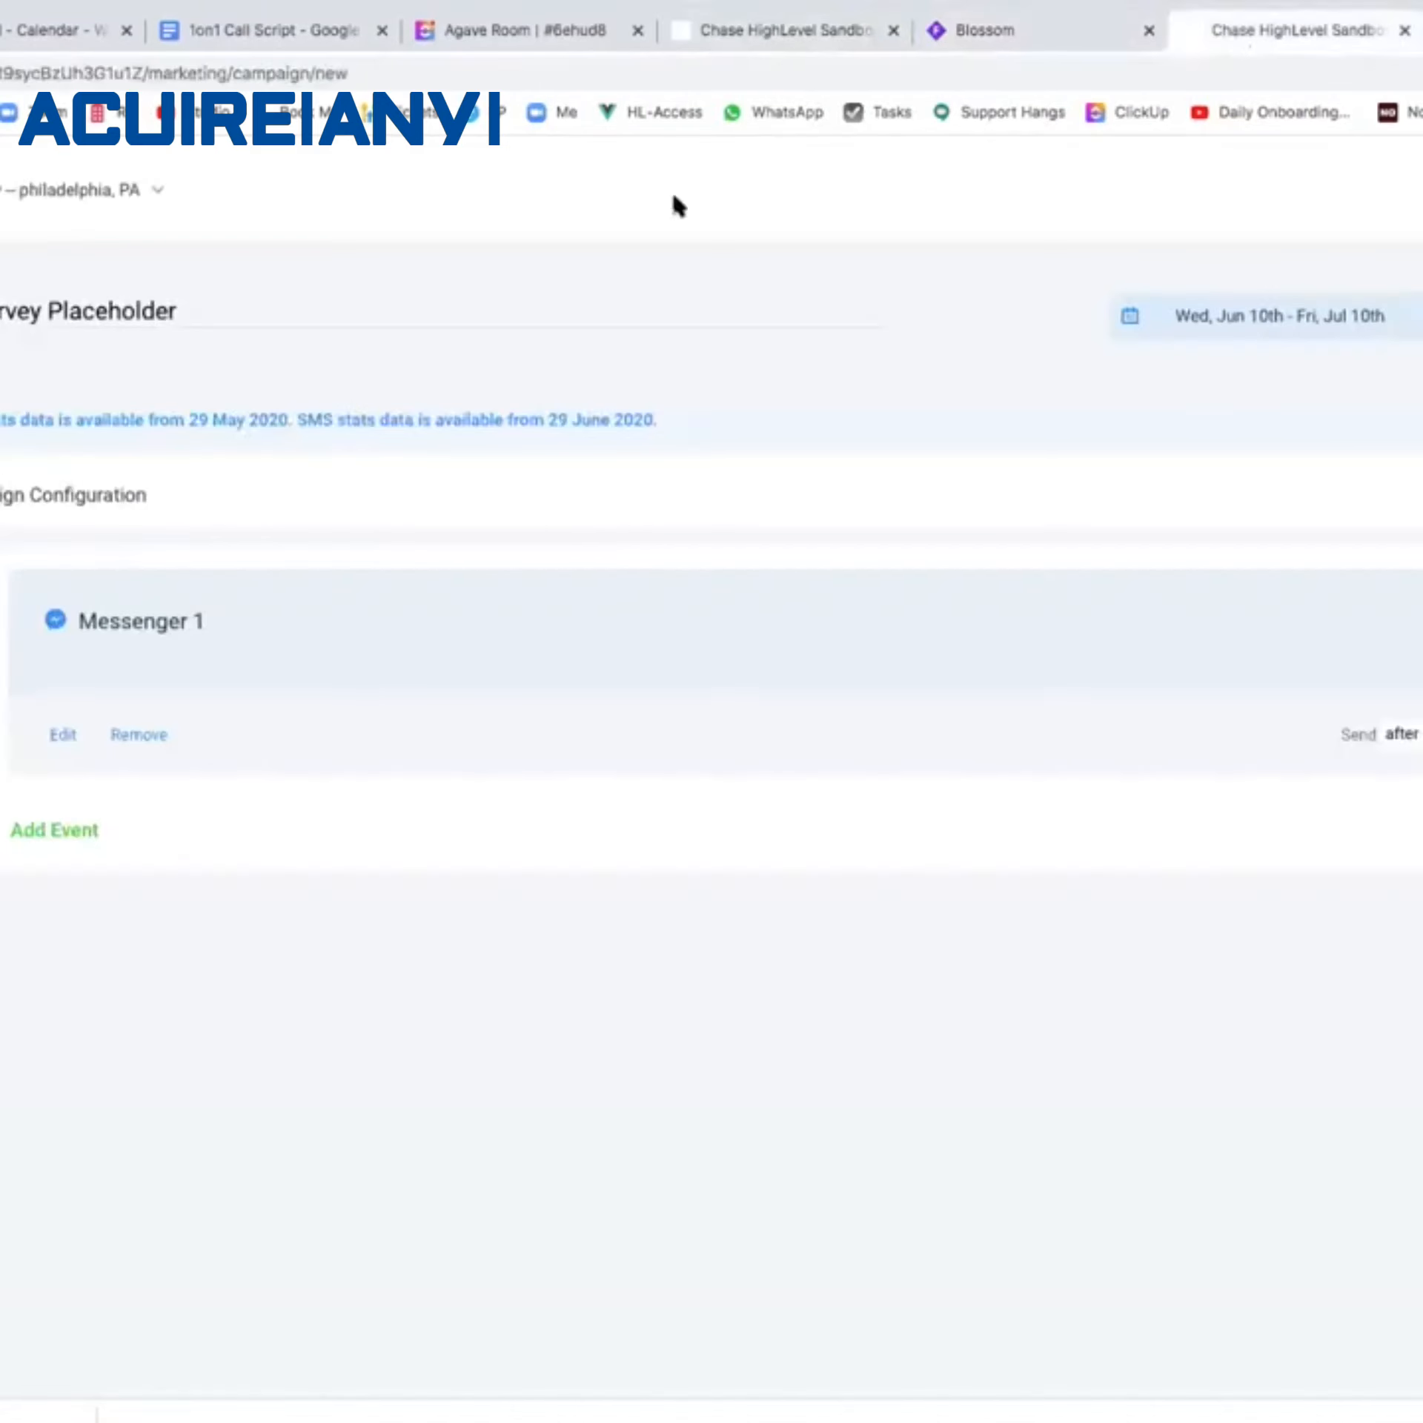
{"action": "key", "text": "super+Left"}
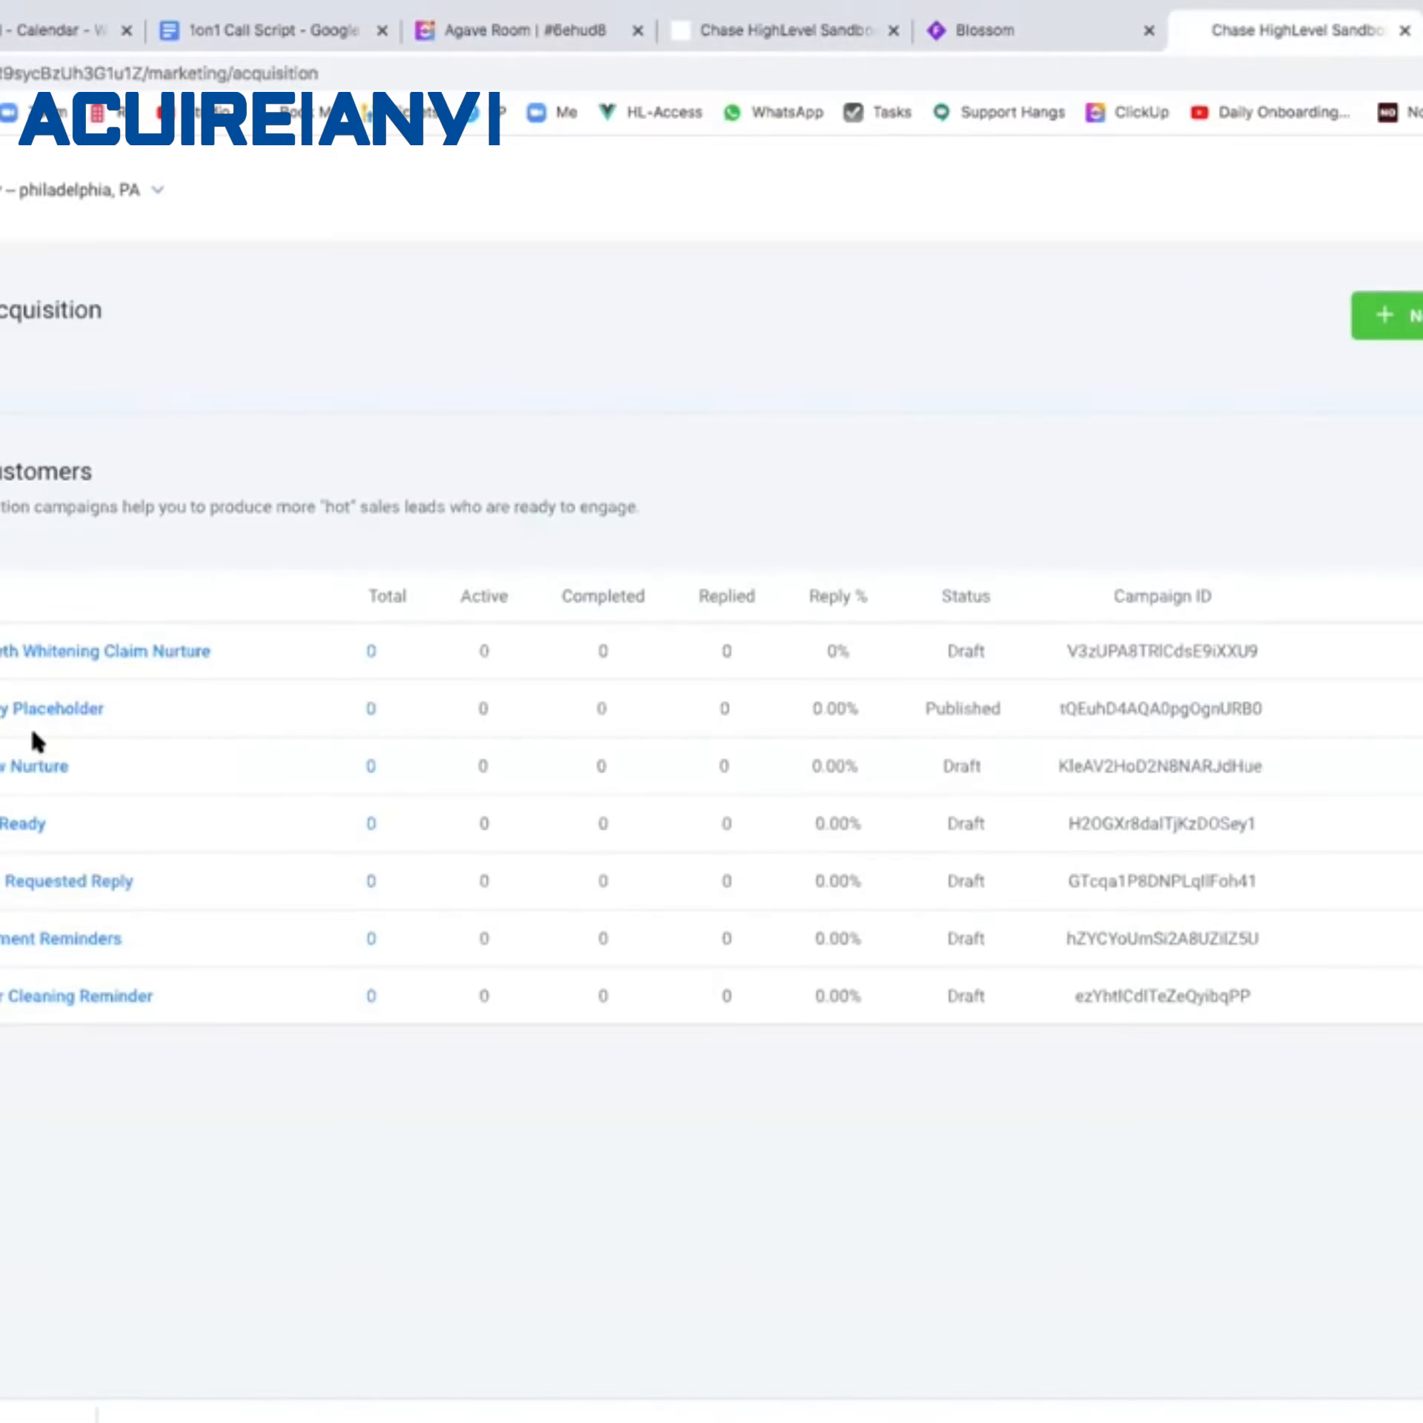
{"action": "left_click", "coordinate": [7, 944]}
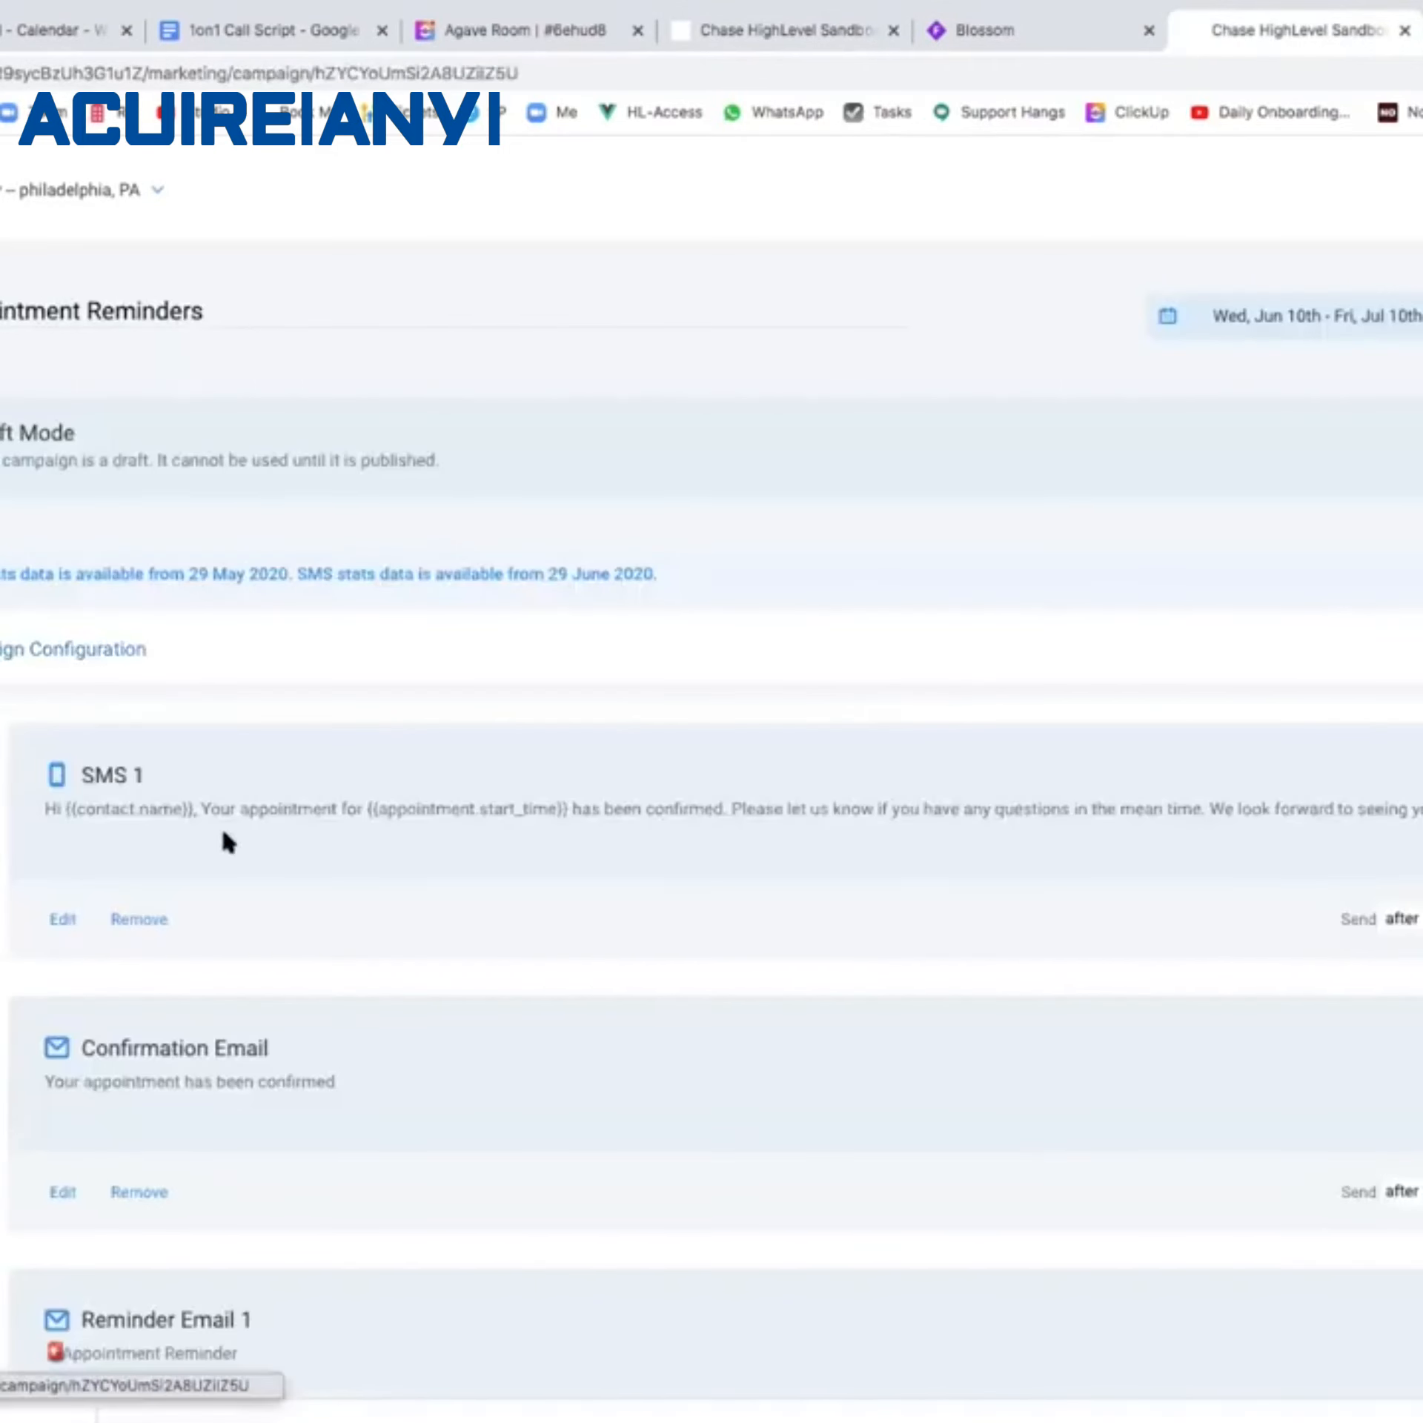
{"action": "scroll", "coordinate": [240, 871], "scroll_direction": "down", "scroll_amount": 10}
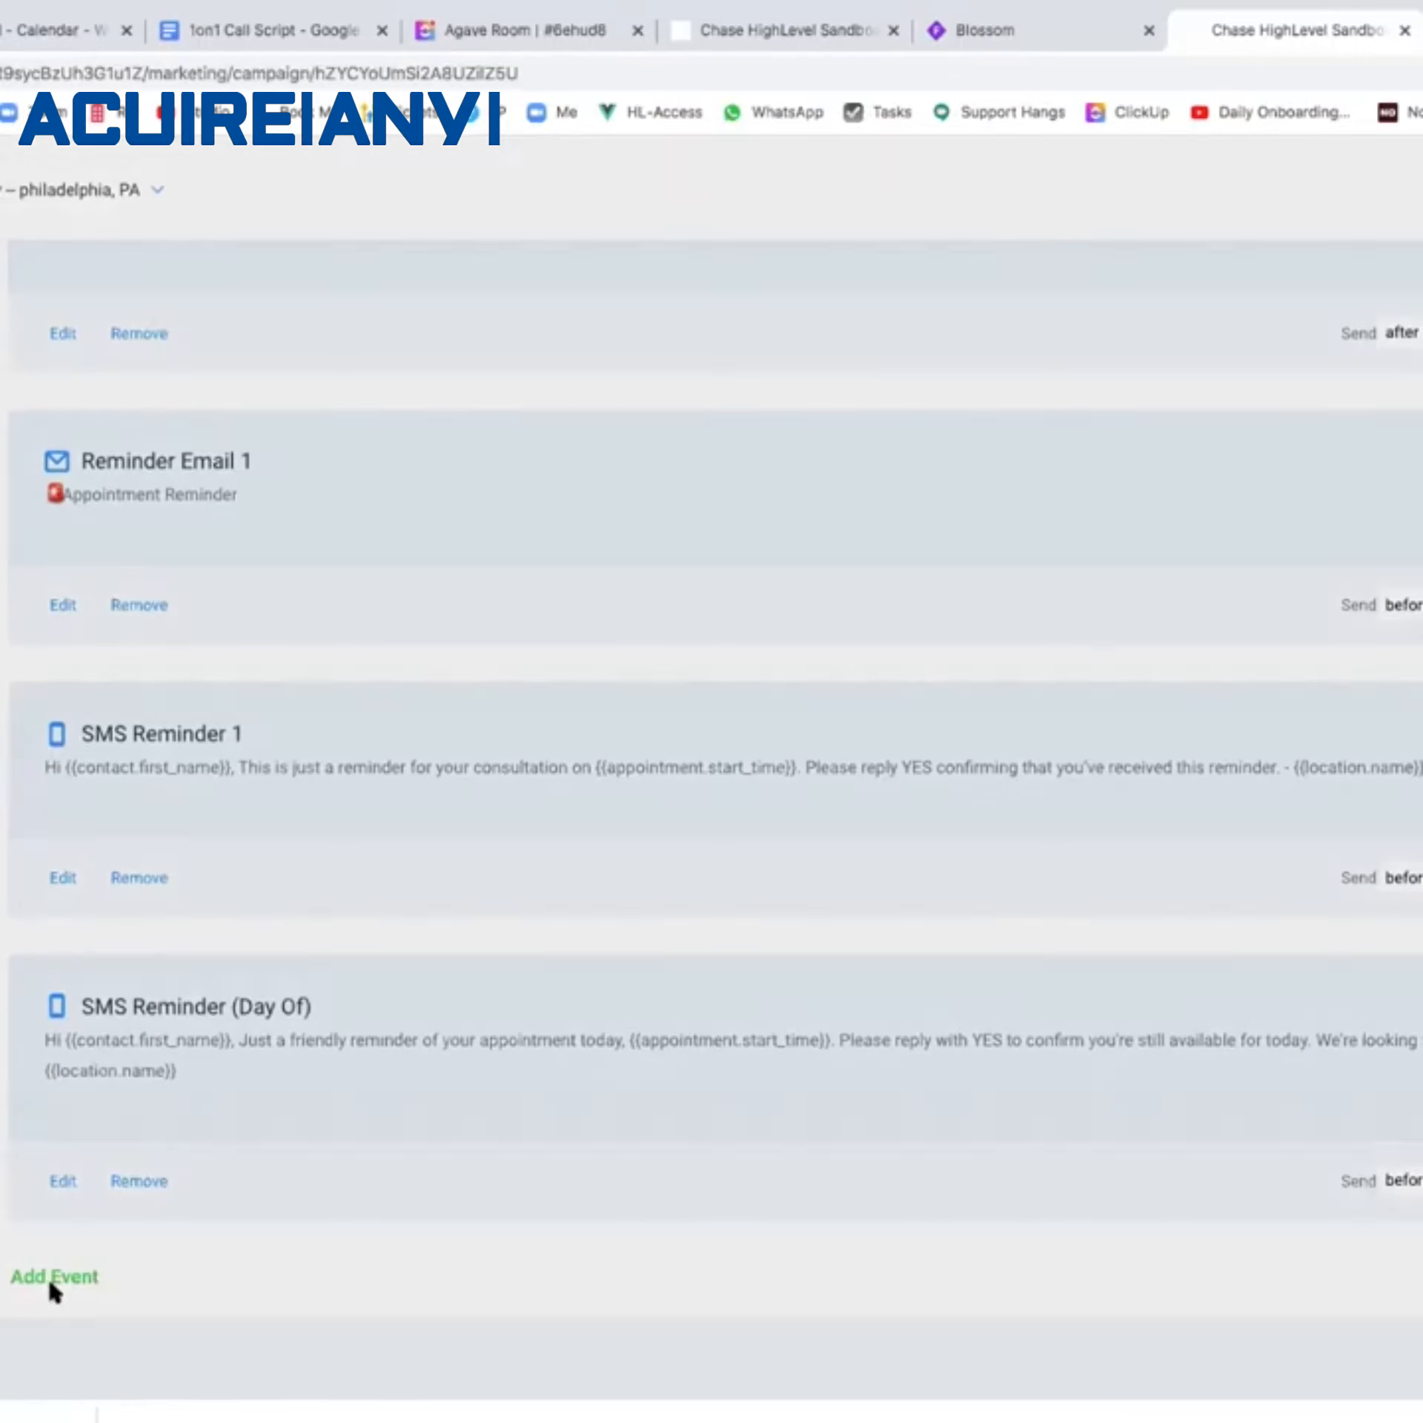
{"action": "left_click", "coordinate": [51, 1279]}
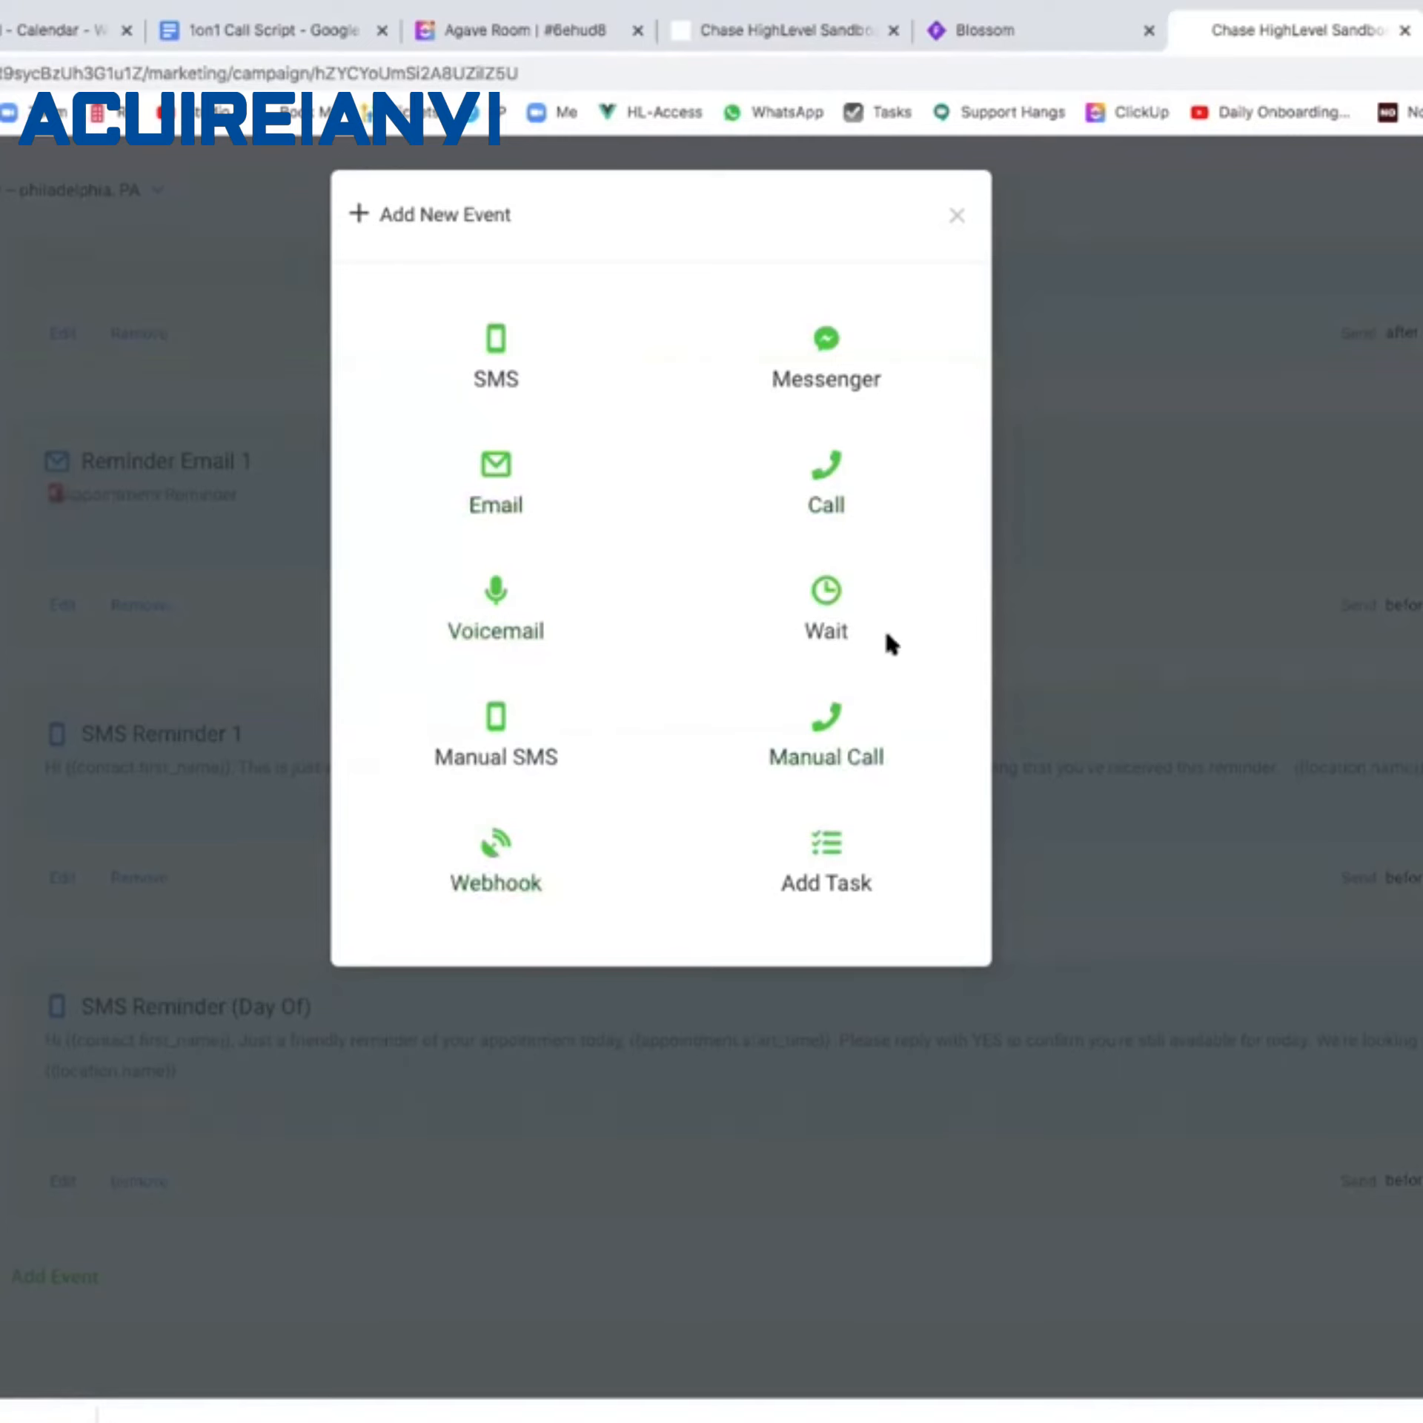
Add a Messenger 1 event at the end, keeping its send timing on 'after'.
{"action": "left_click", "coordinate": [824, 369]}
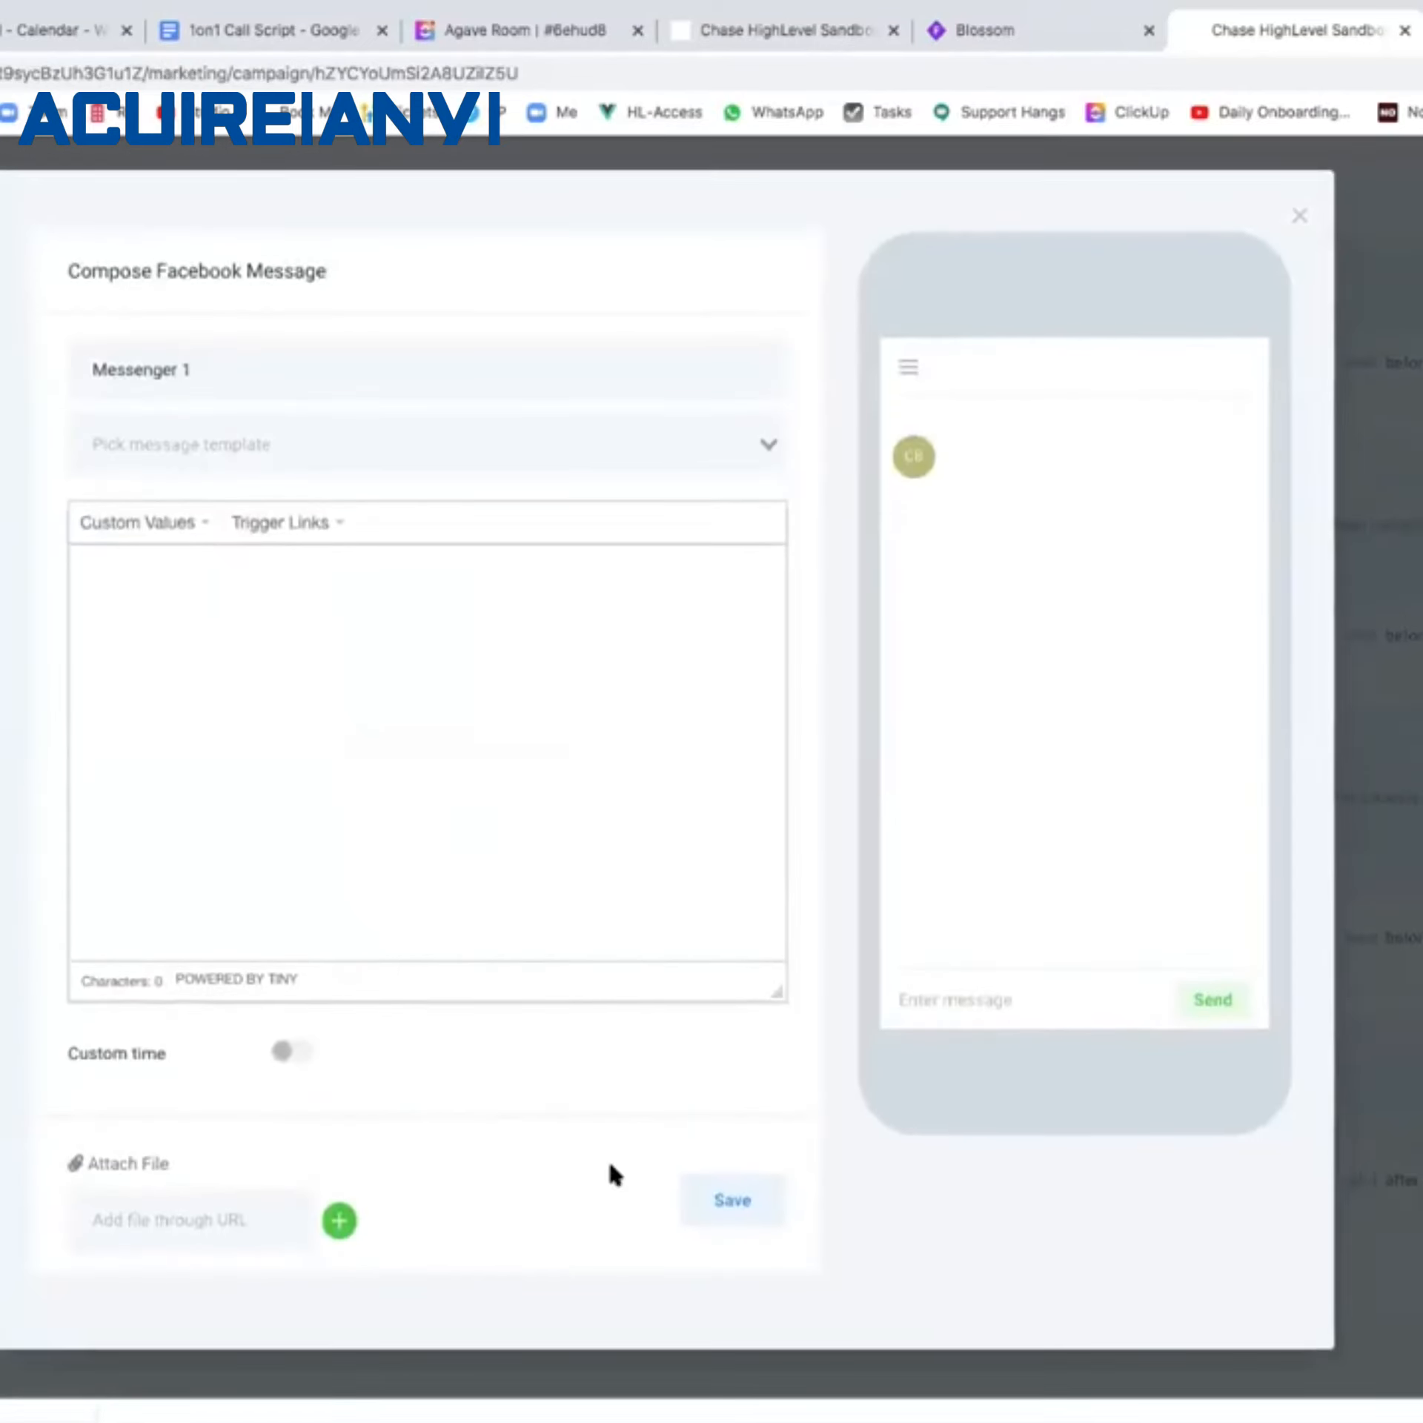
{"action": "left_click", "coordinate": [738, 1202]}
{"action": "left_click", "coordinate": [1409, 1179]}
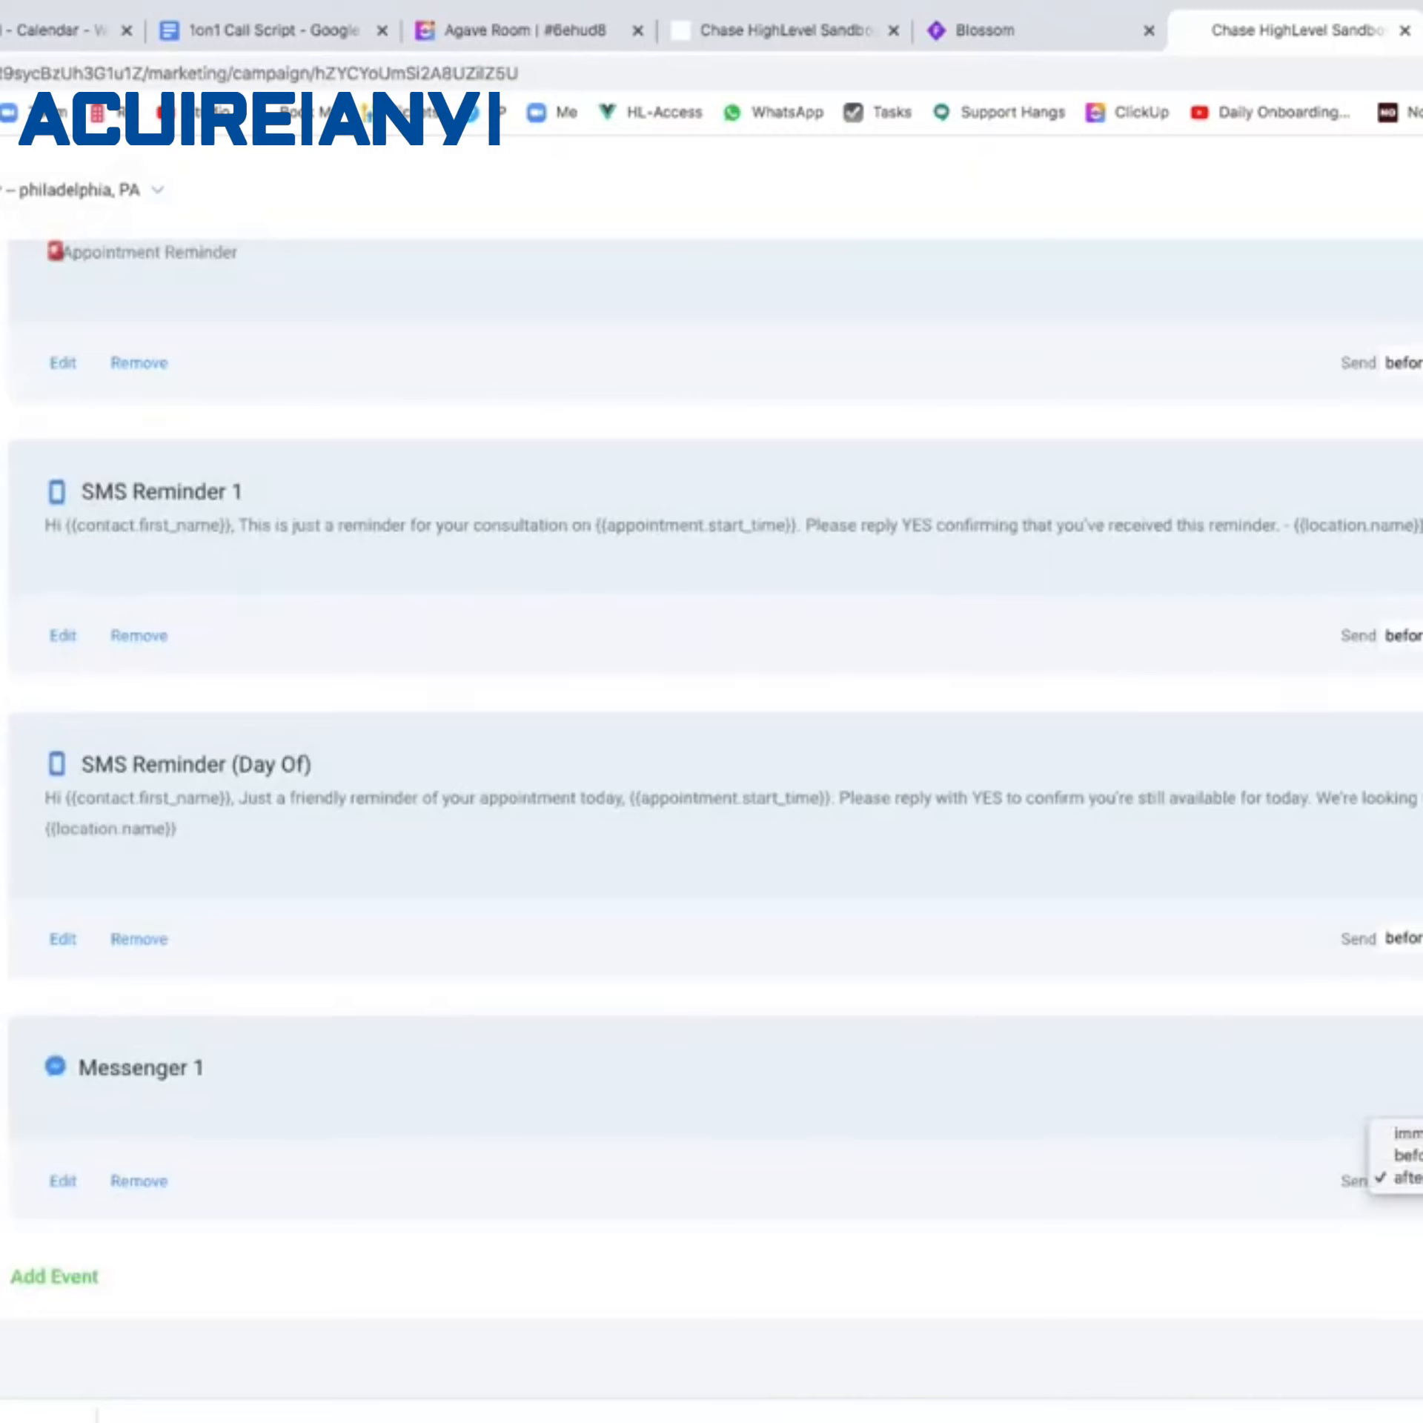
{"action": "left_click", "coordinate": [1408, 1178]}
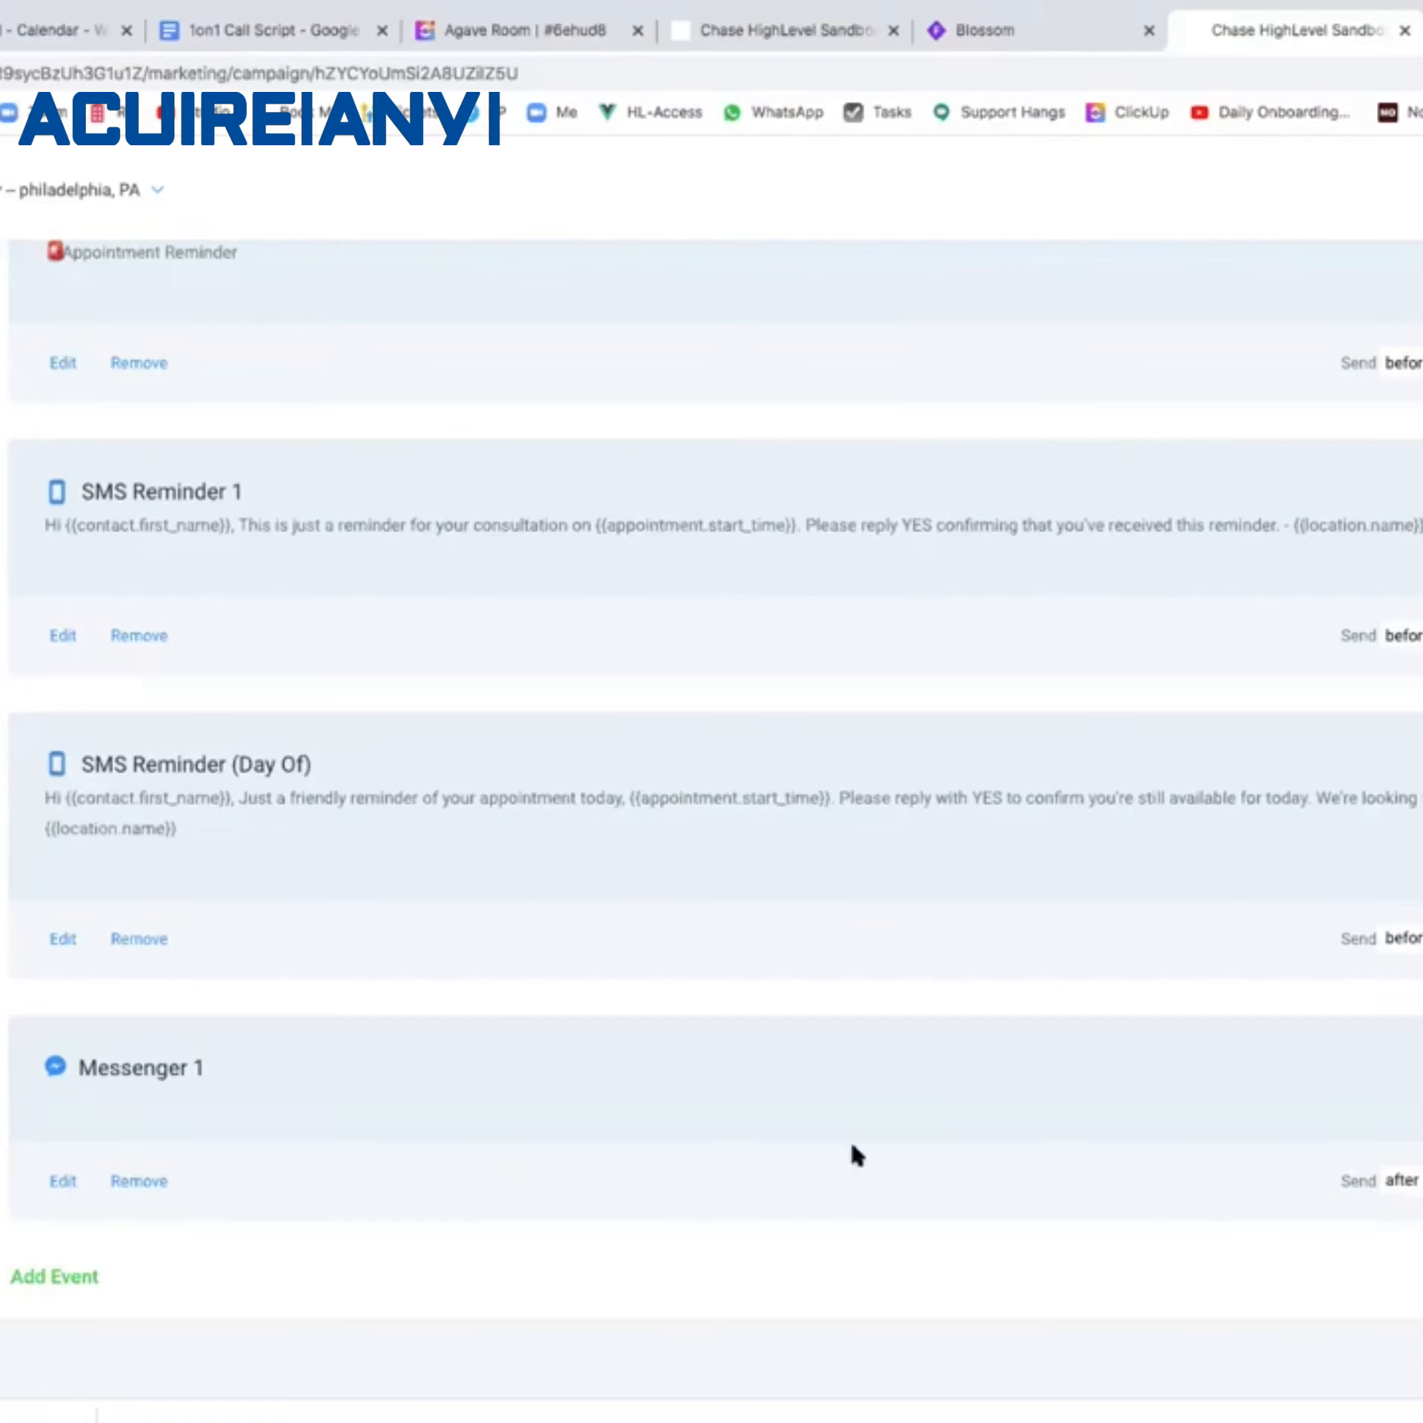
Open the Campaign Configuration and list campaigns that can follow Appointment Reminders.
{"action": "scroll", "coordinate": [292, 1086], "scroll_direction": "up", "scroll_amount": 15}
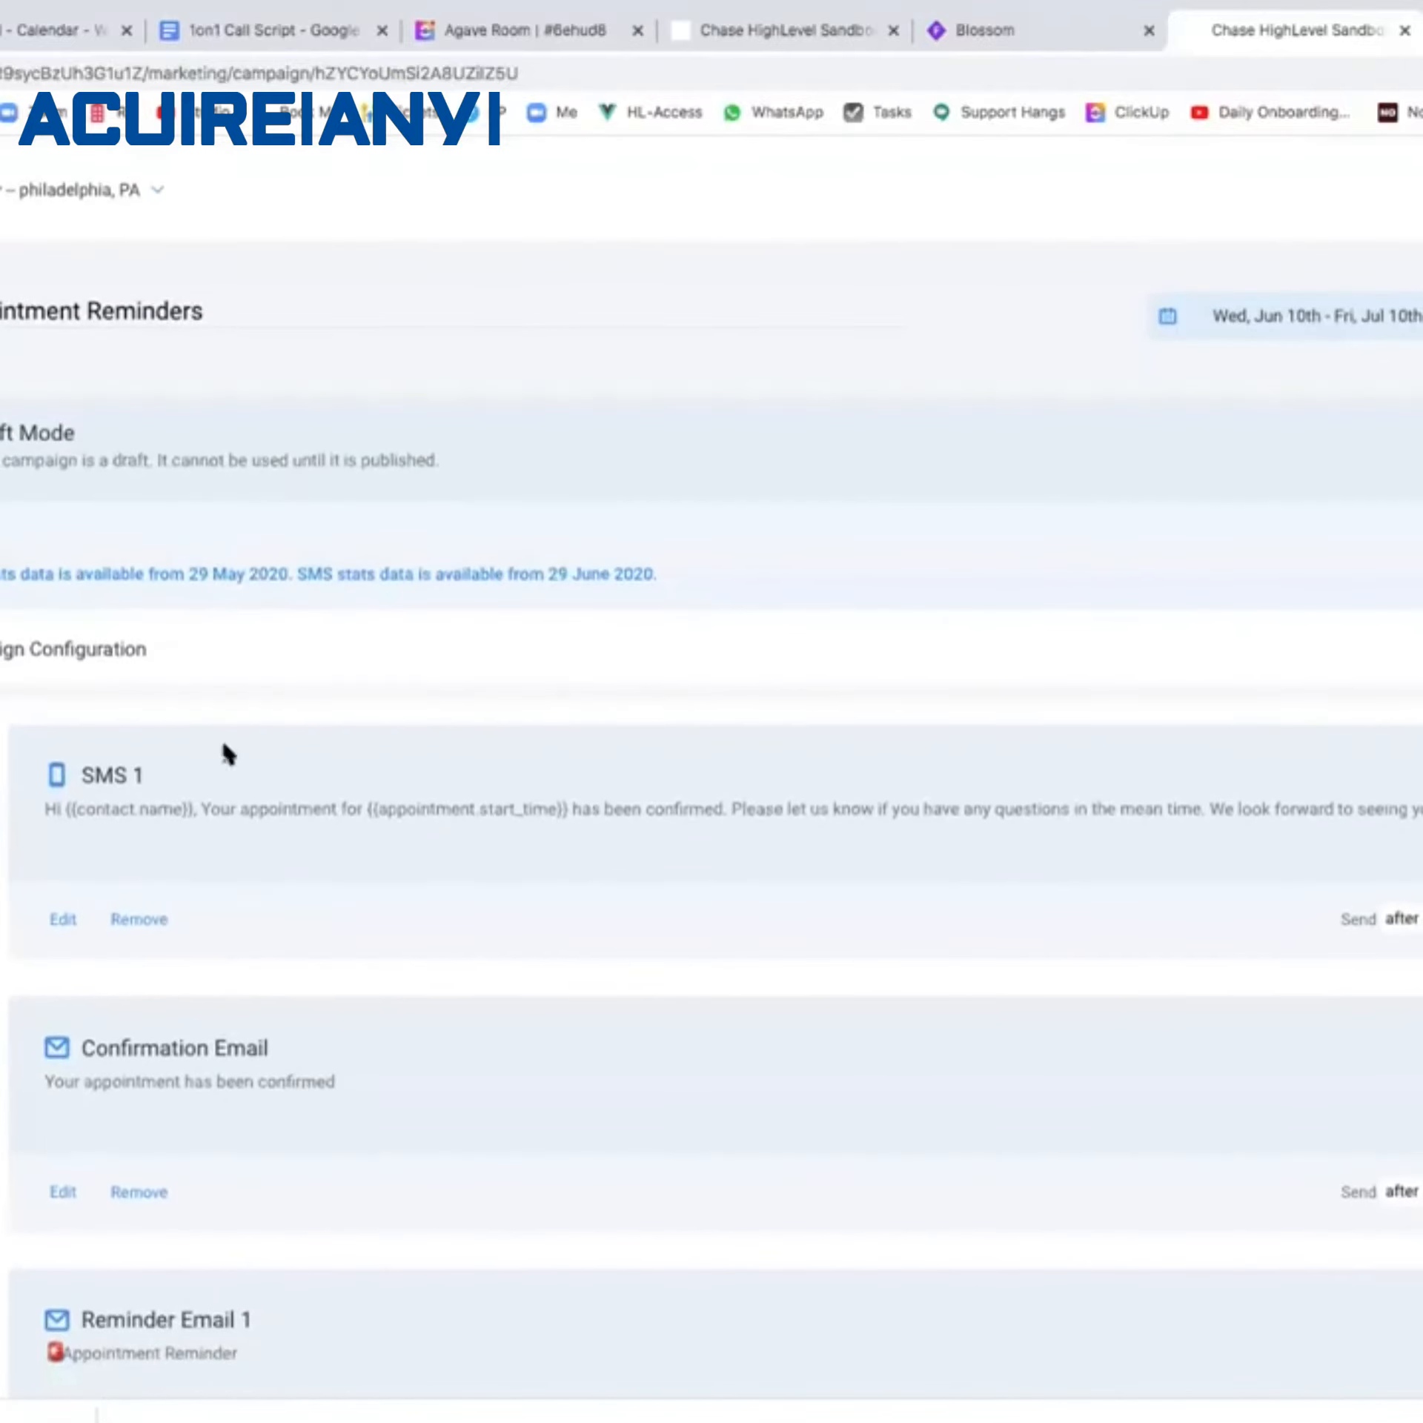
{"action": "left_click", "coordinate": [113, 650]}
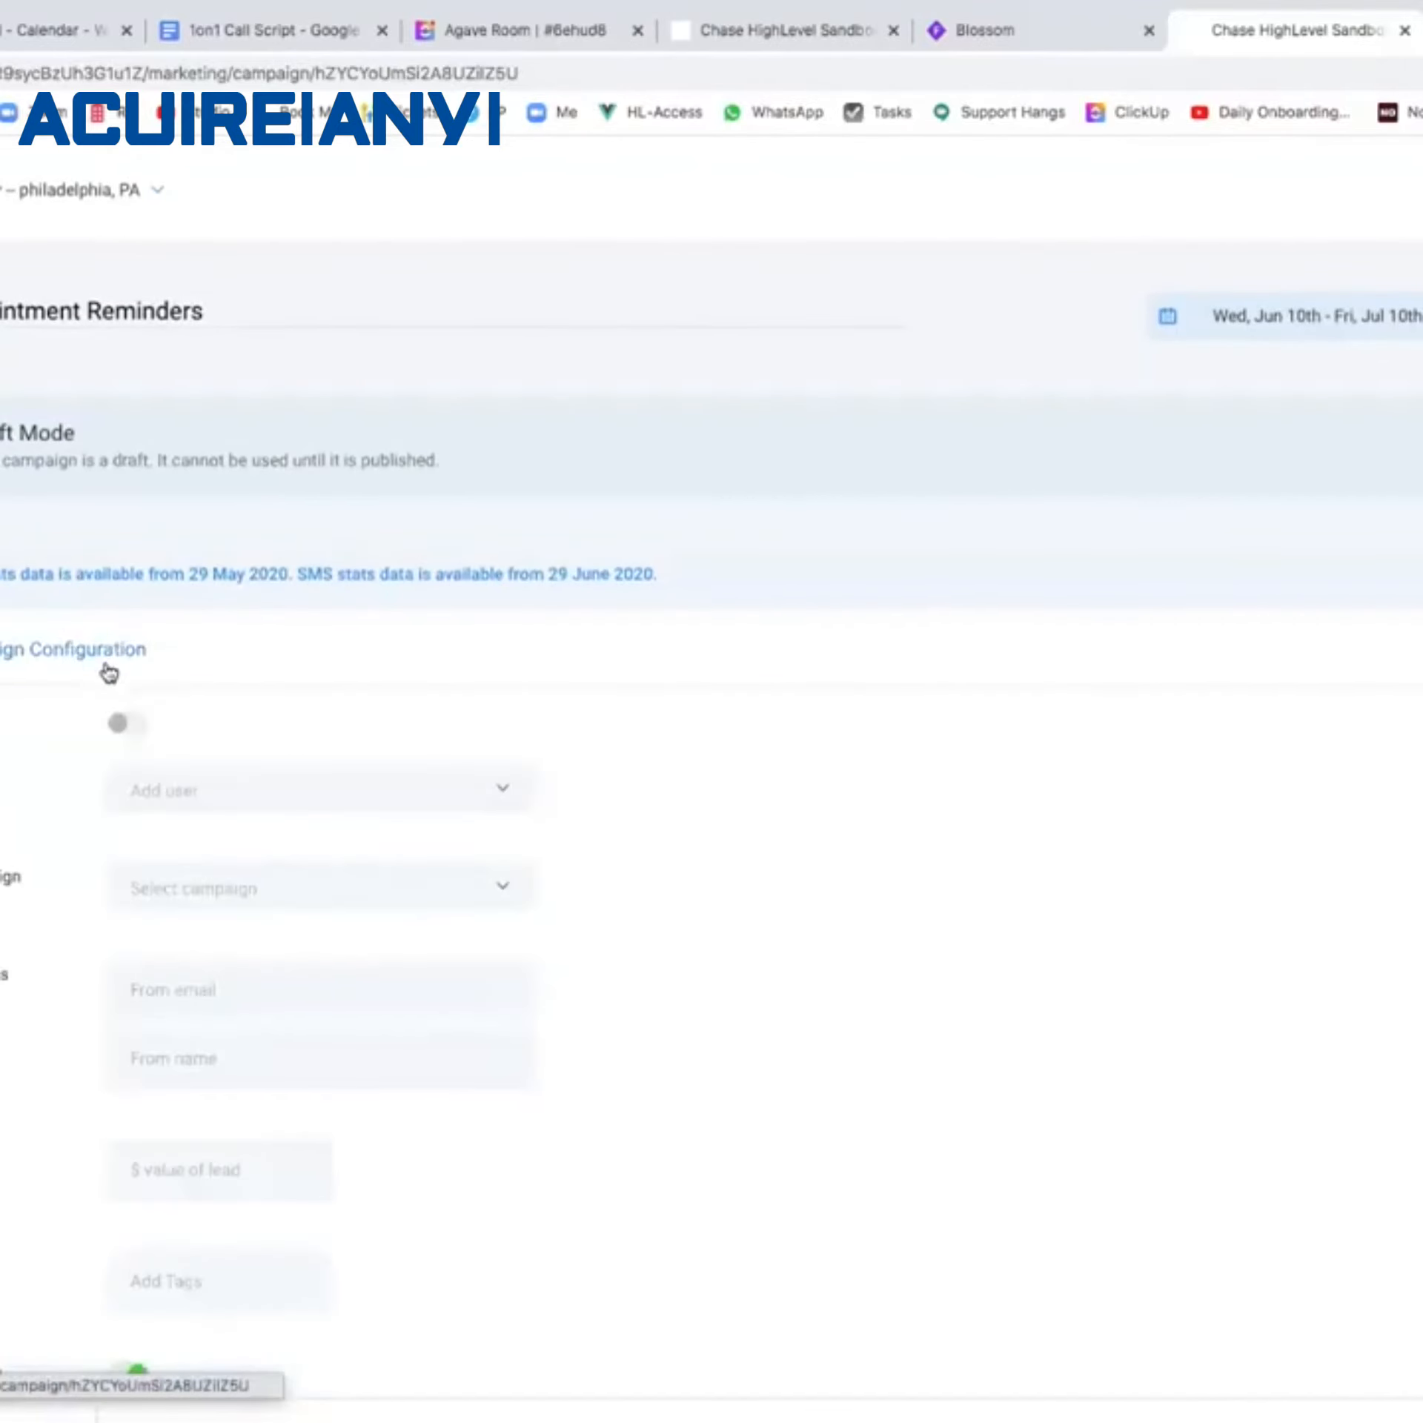
{"action": "scroll", "coordinate": [106, 674], "scroll_direction": "down", "scroll_amount": 8}
{"action": "left_click", "coordinate": [118, 846]}
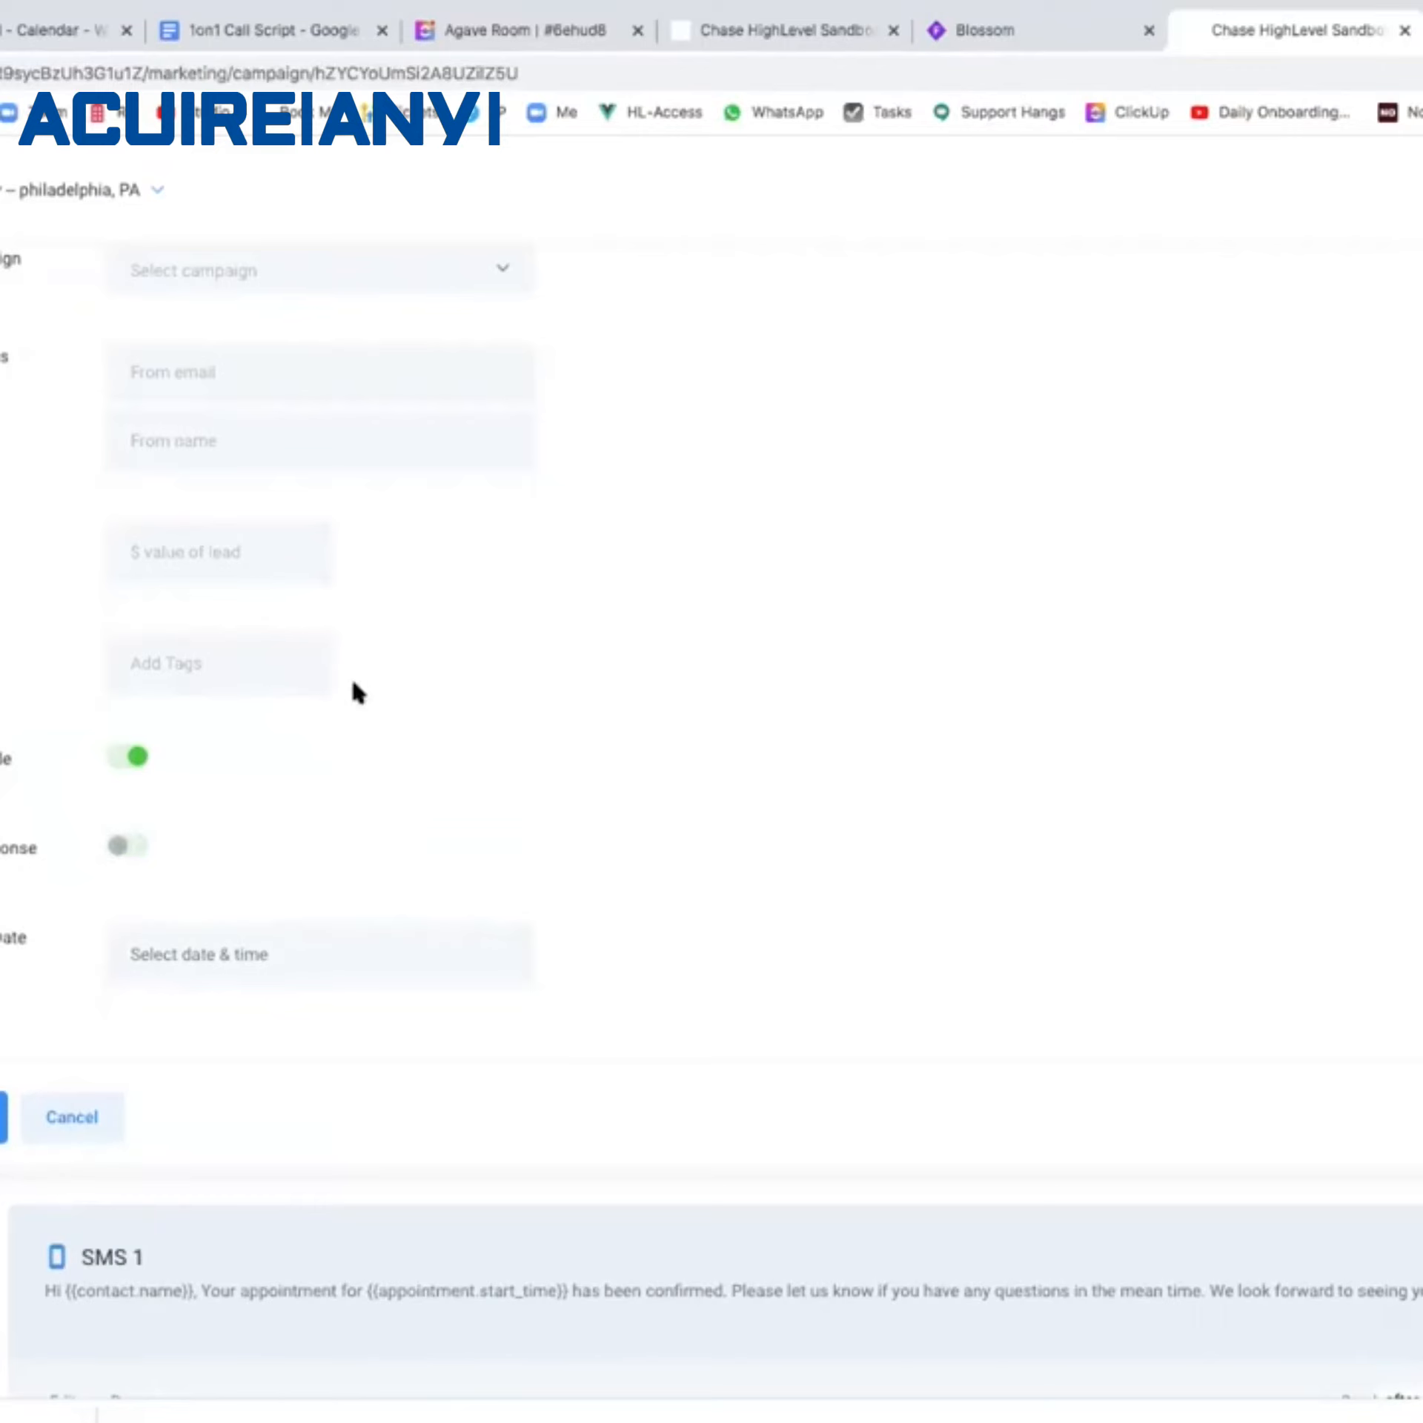
{"action": "scroll", "coordinate": [353, 686], "scroll_direction": "up", "scroll_amount": 3}
{"action": "left_click", "coordinate": [344, 494]}
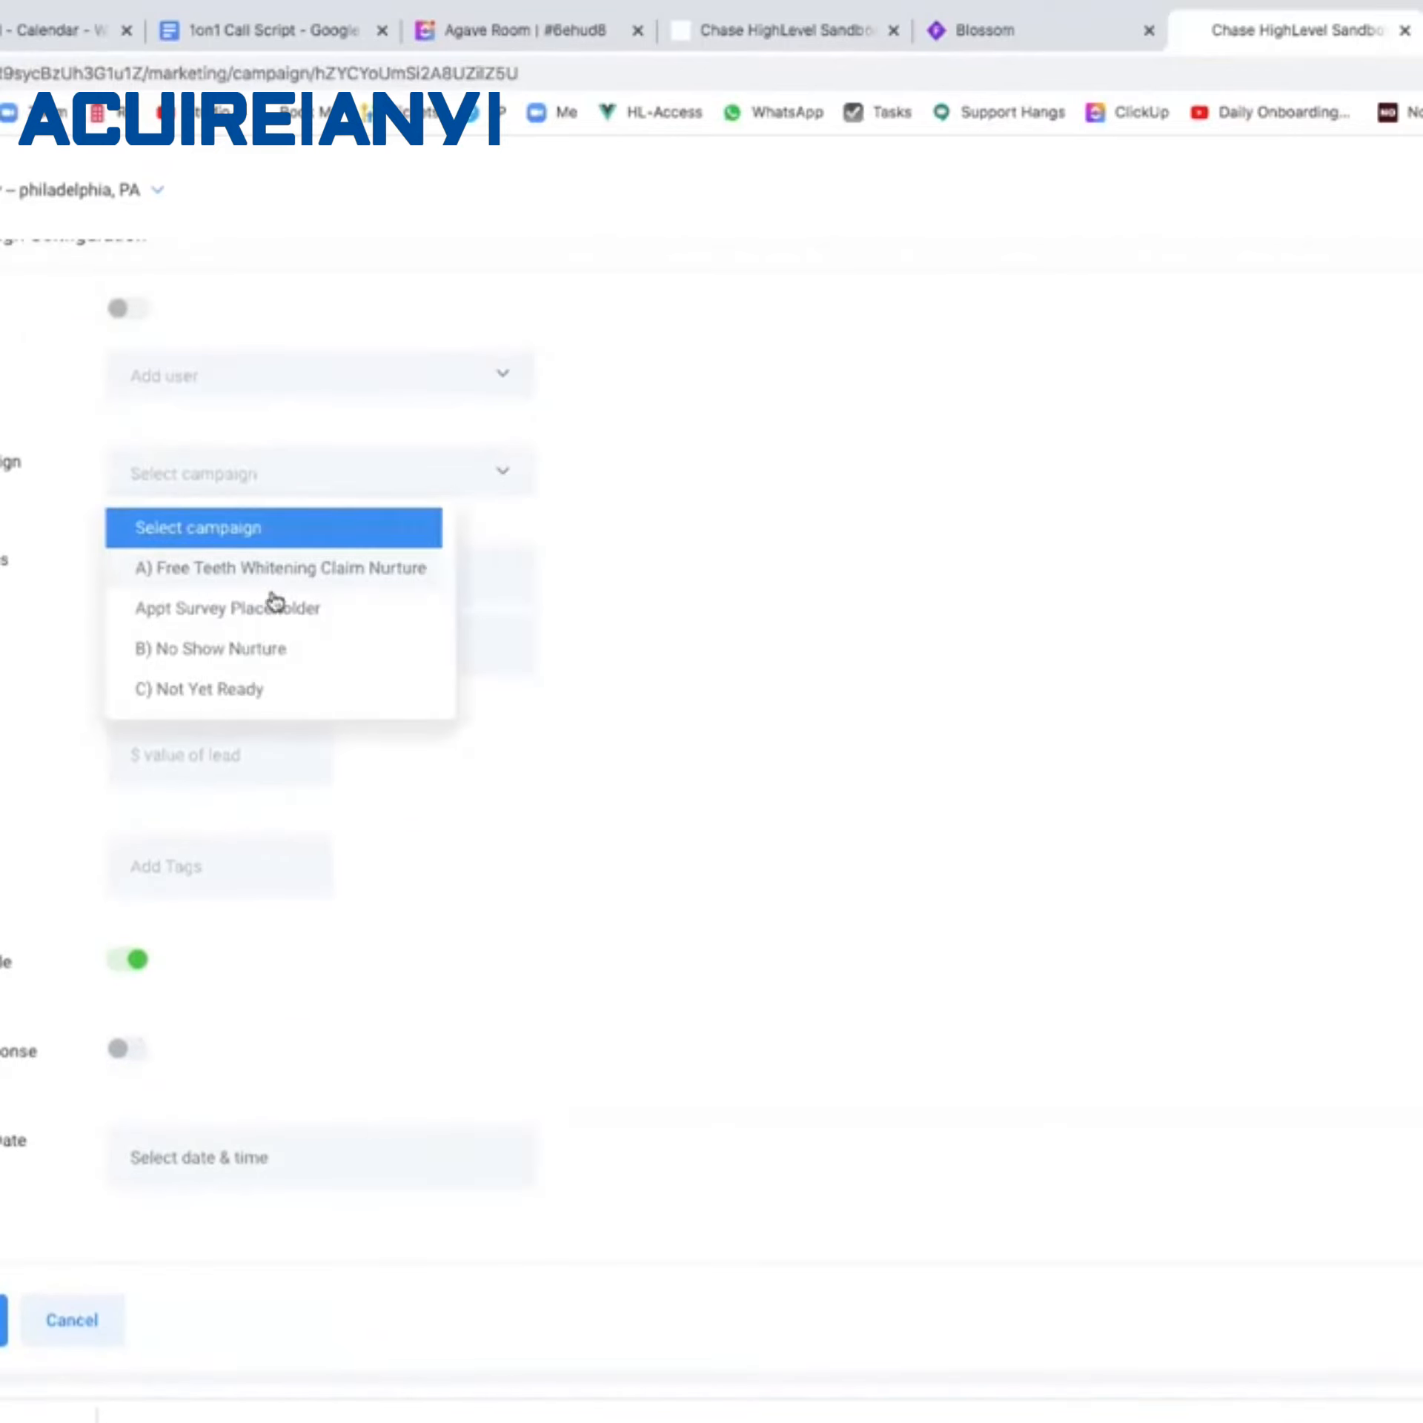
Pick Appt Survey Placeholder as the next campaign, then return to the Whimsical flowchart.
{"action": "left_click", "coordinate": [246, 610]}
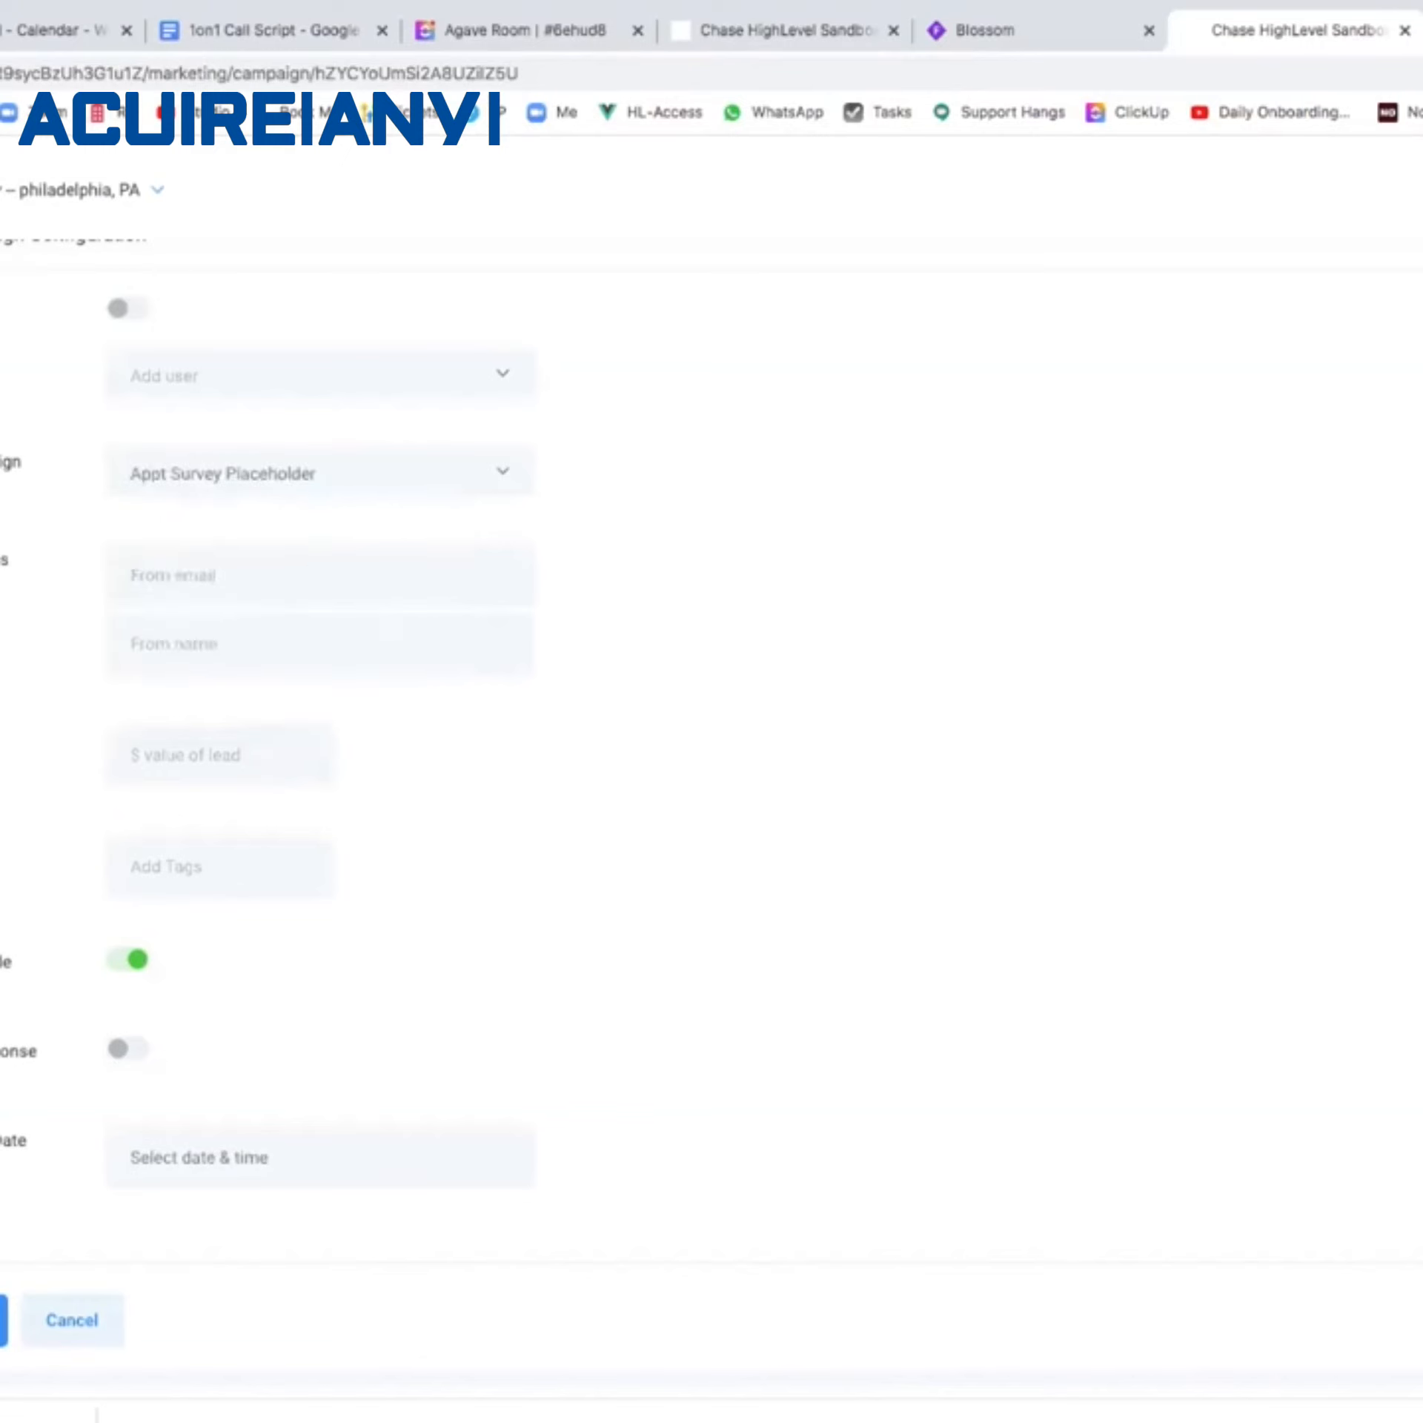
{"action": "scroll", "coordinate": [953, 1155], "scroll_direction": "down", "scroll_amount": 8}
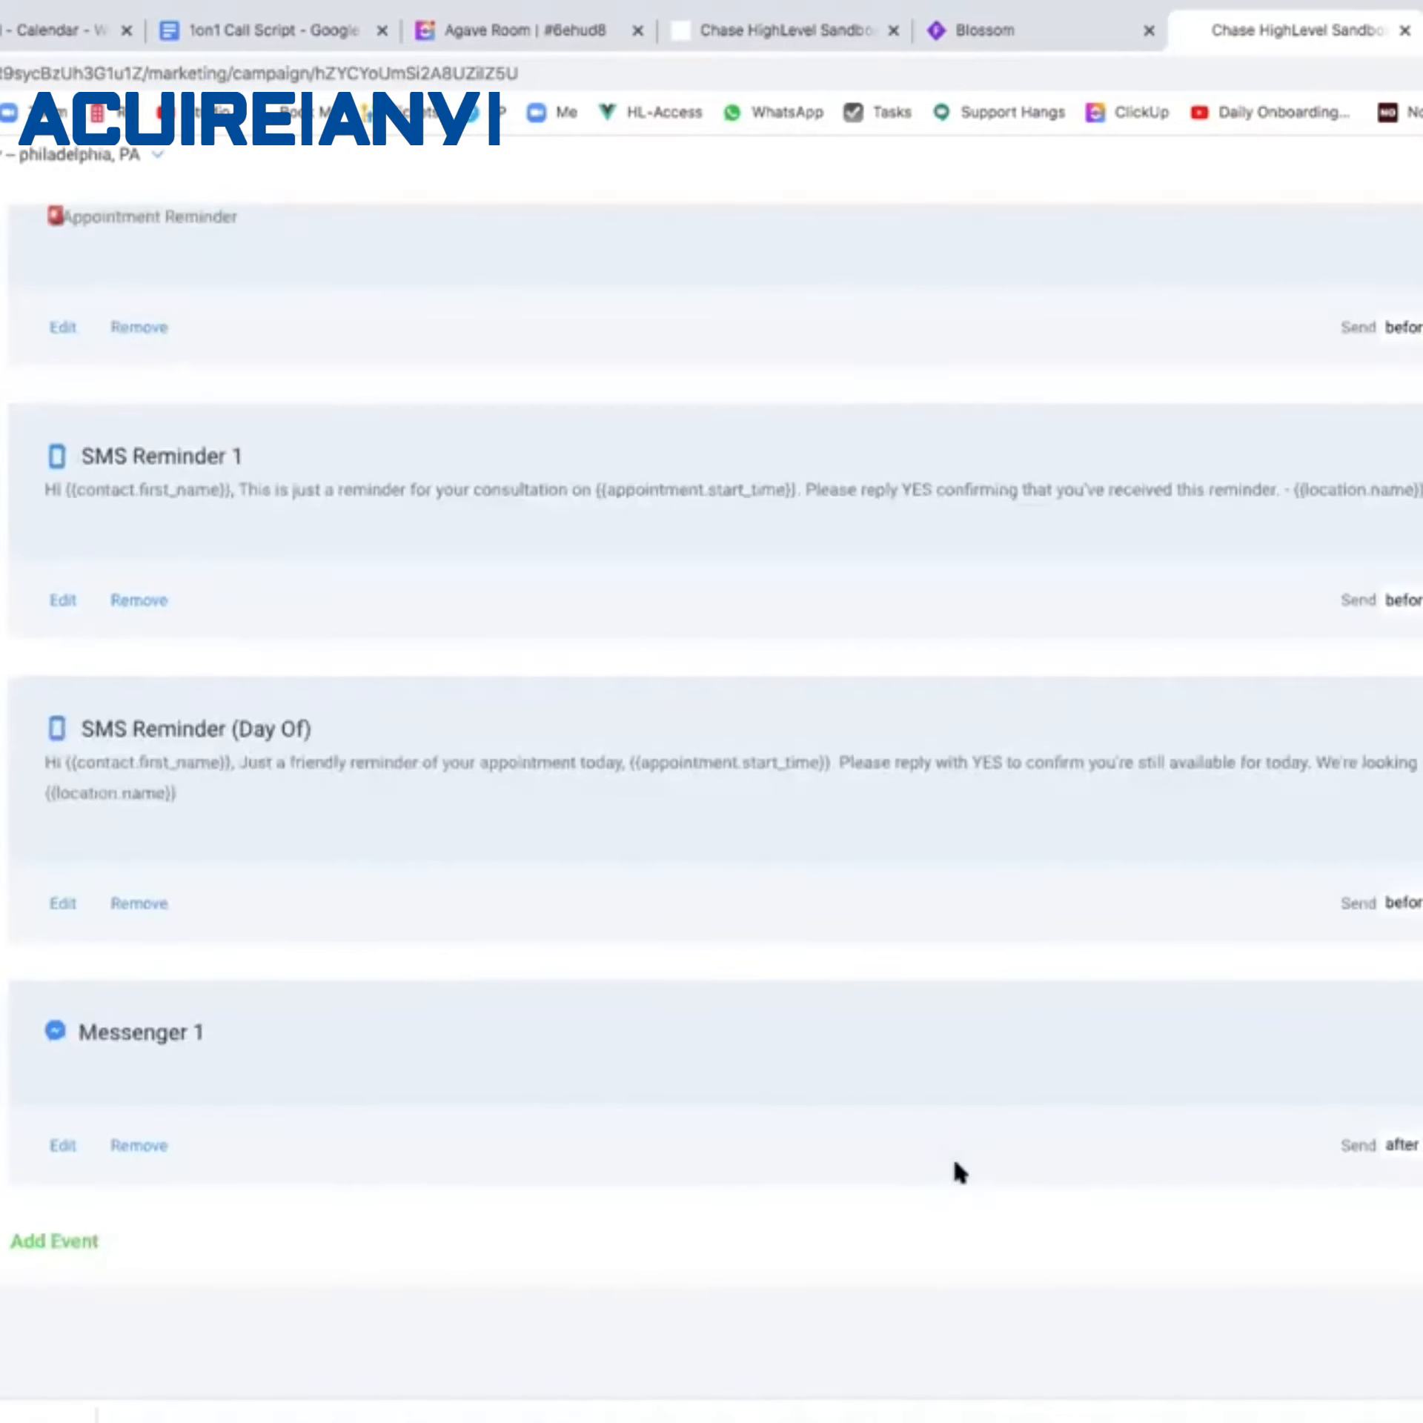
{"action": "scroll", "coordinate": [955, 1163], "scroll_direction": "up", "scroll_amount": 5}
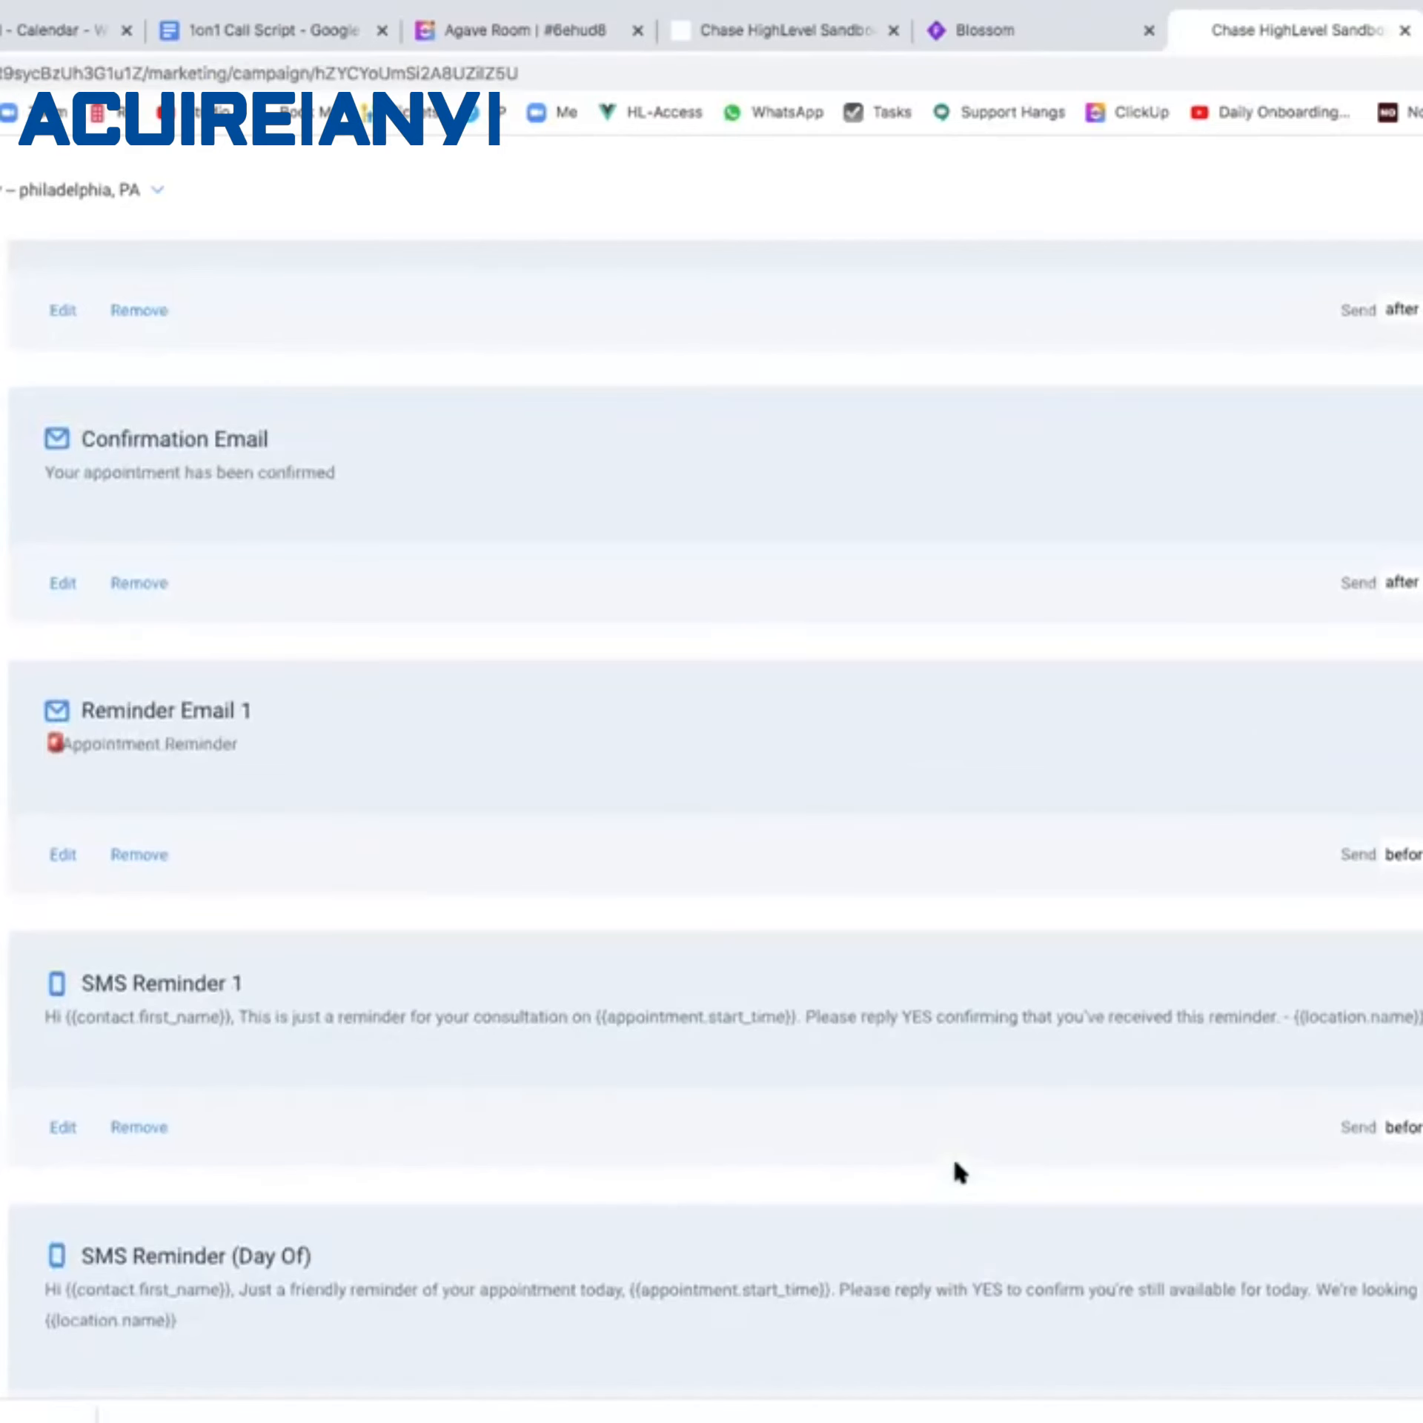
{"action": "scroll", "coordinate": [961, 1174], "scroll_direction": "down", "scroll_amount": 1}
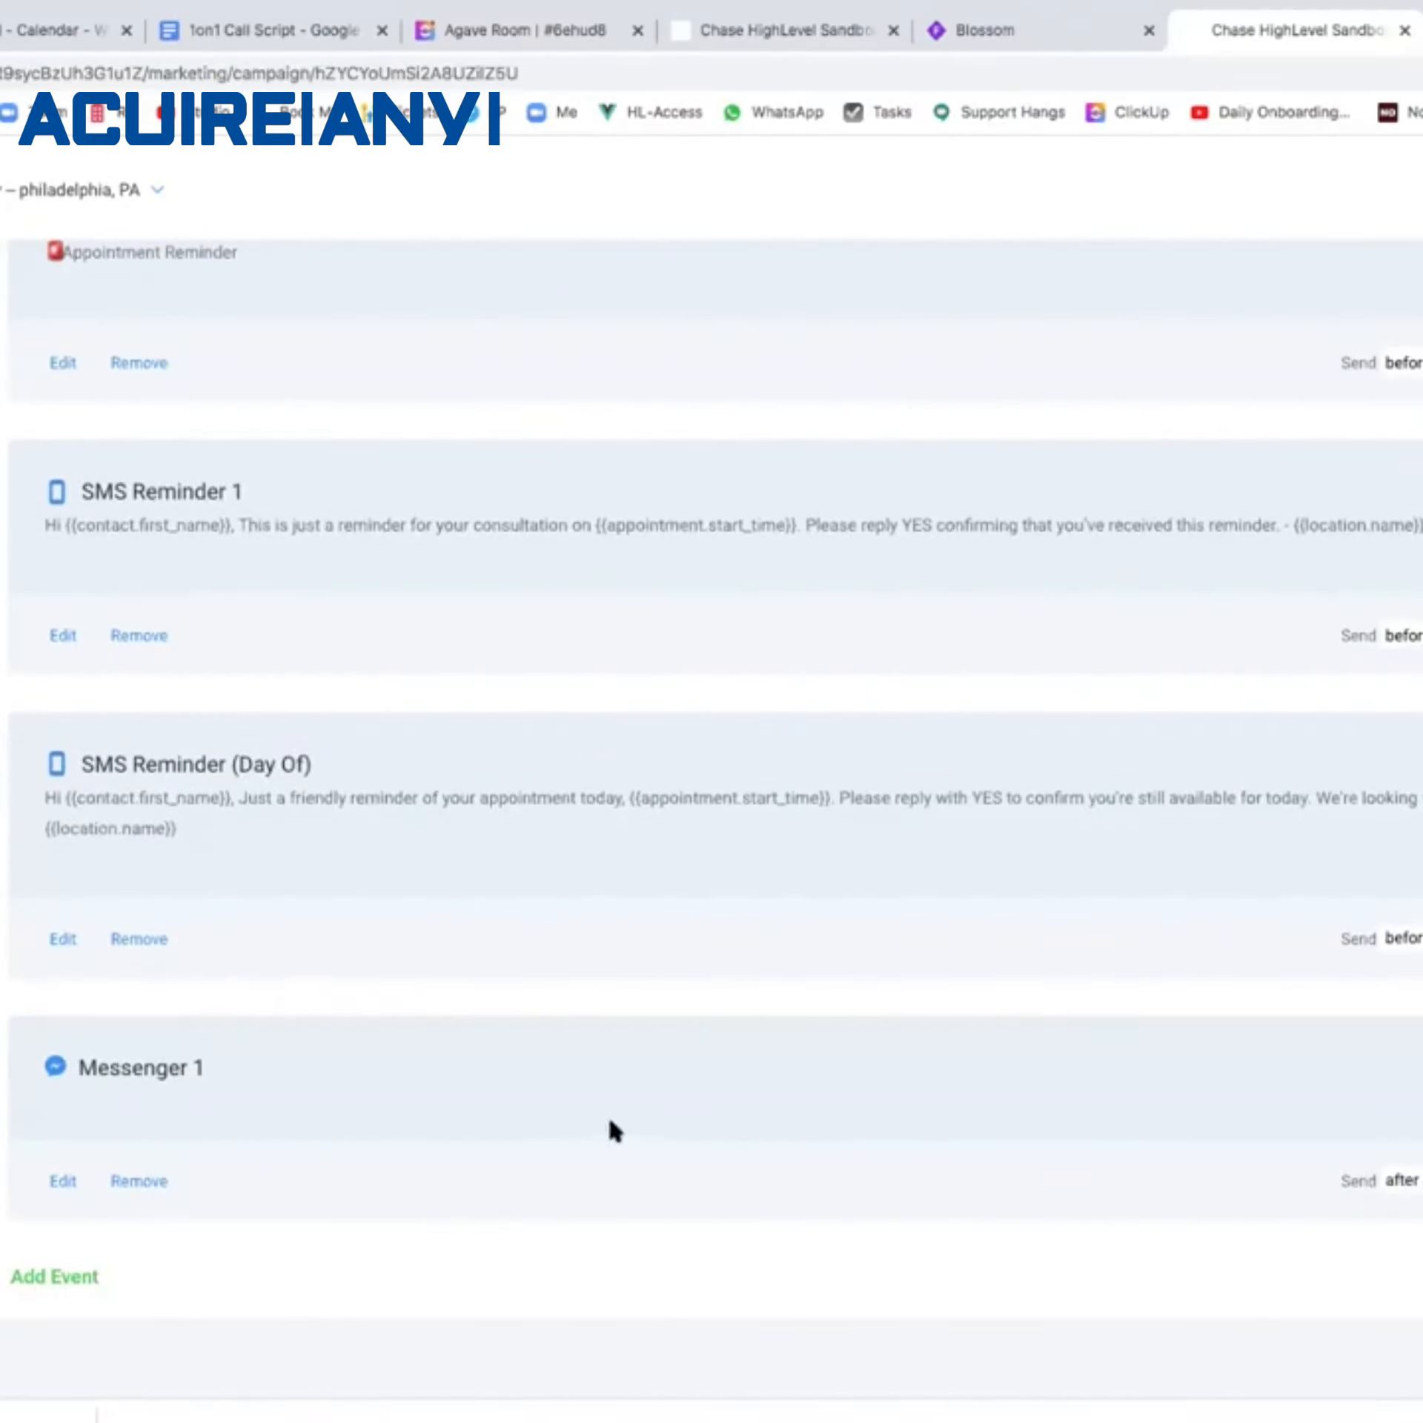
{"action": "mouse_move", "coordinate": [200, 1058]}
{"action": "left_mouse_down"}
{"action": "mouse_move", "coordinate": [85, 1057]}
{"action": "mouse_move", "coordinate": [215, 1037]}
{"action": "left_mouse_up"}
{"action": "left_click", "coordinate": [1056, 35]}
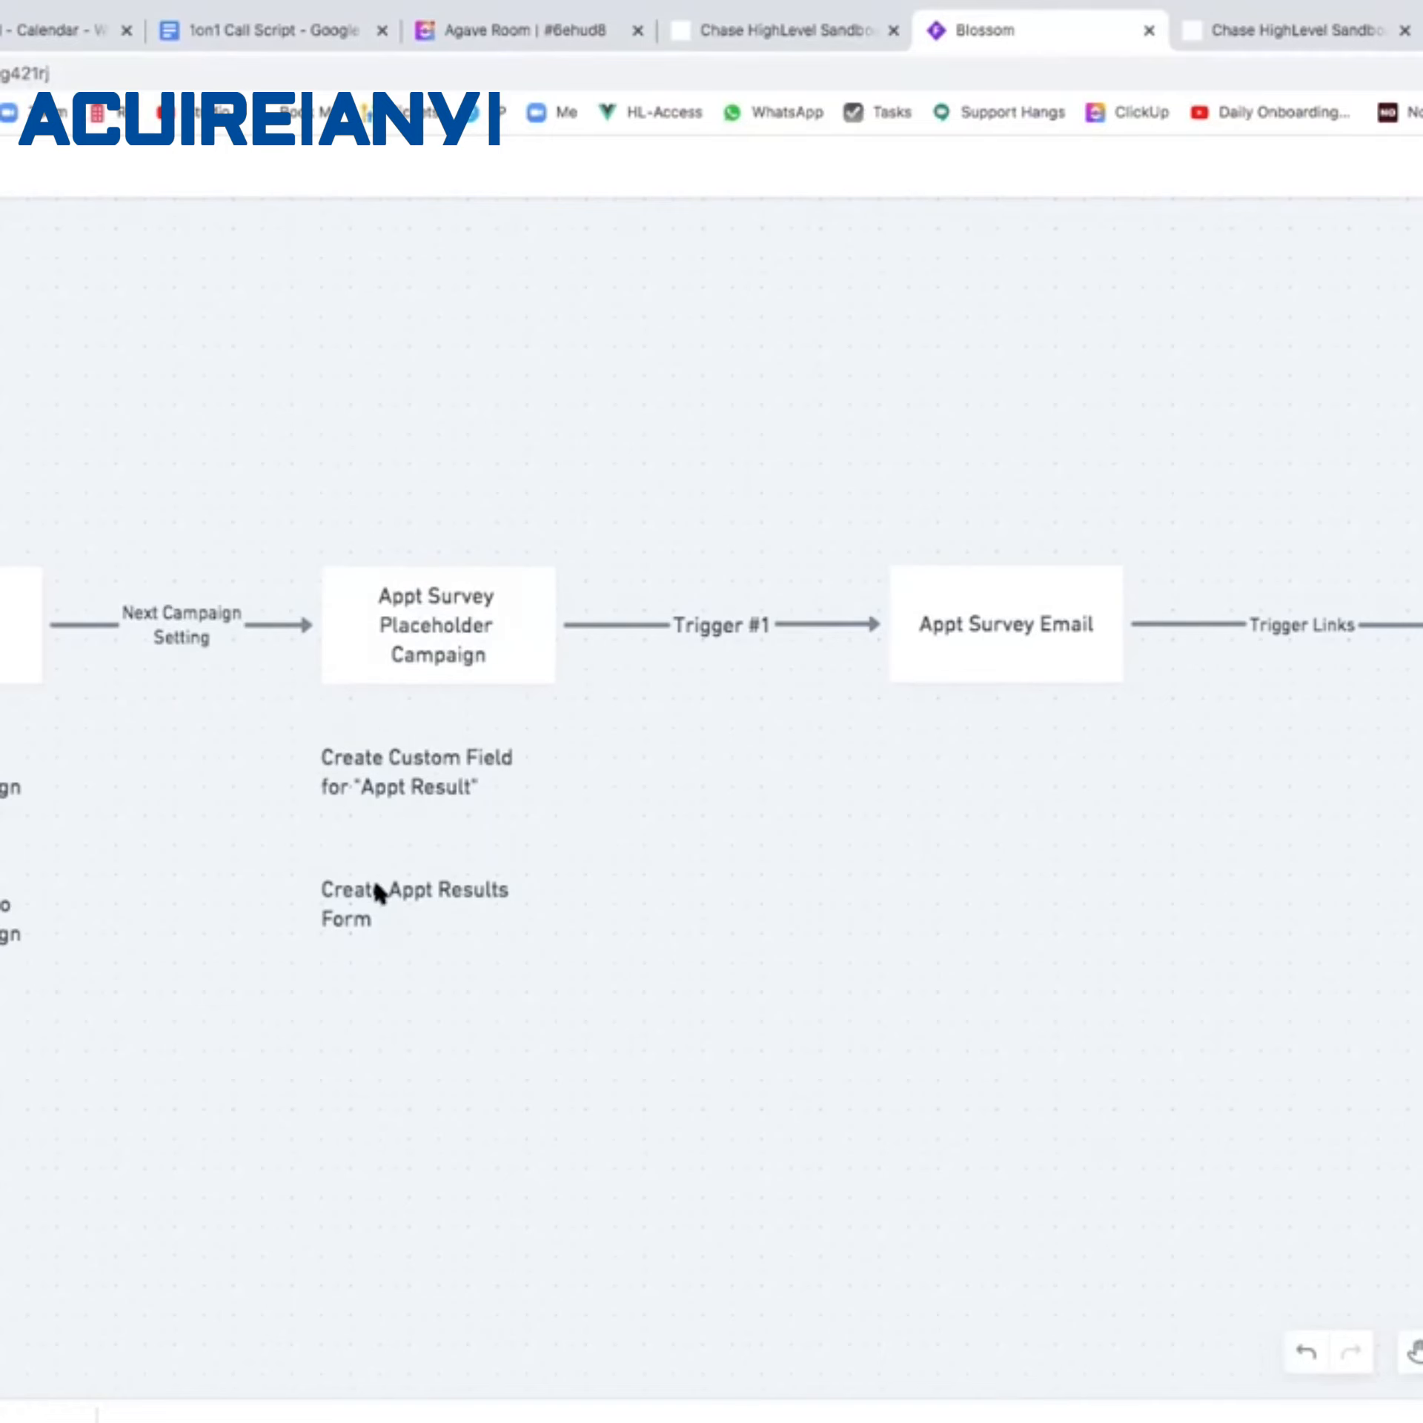
Add a 'Create Appt Value Custom Field' text note under the Appt Result note.
{"action": "left_click", "coordinate": [411, 785]}
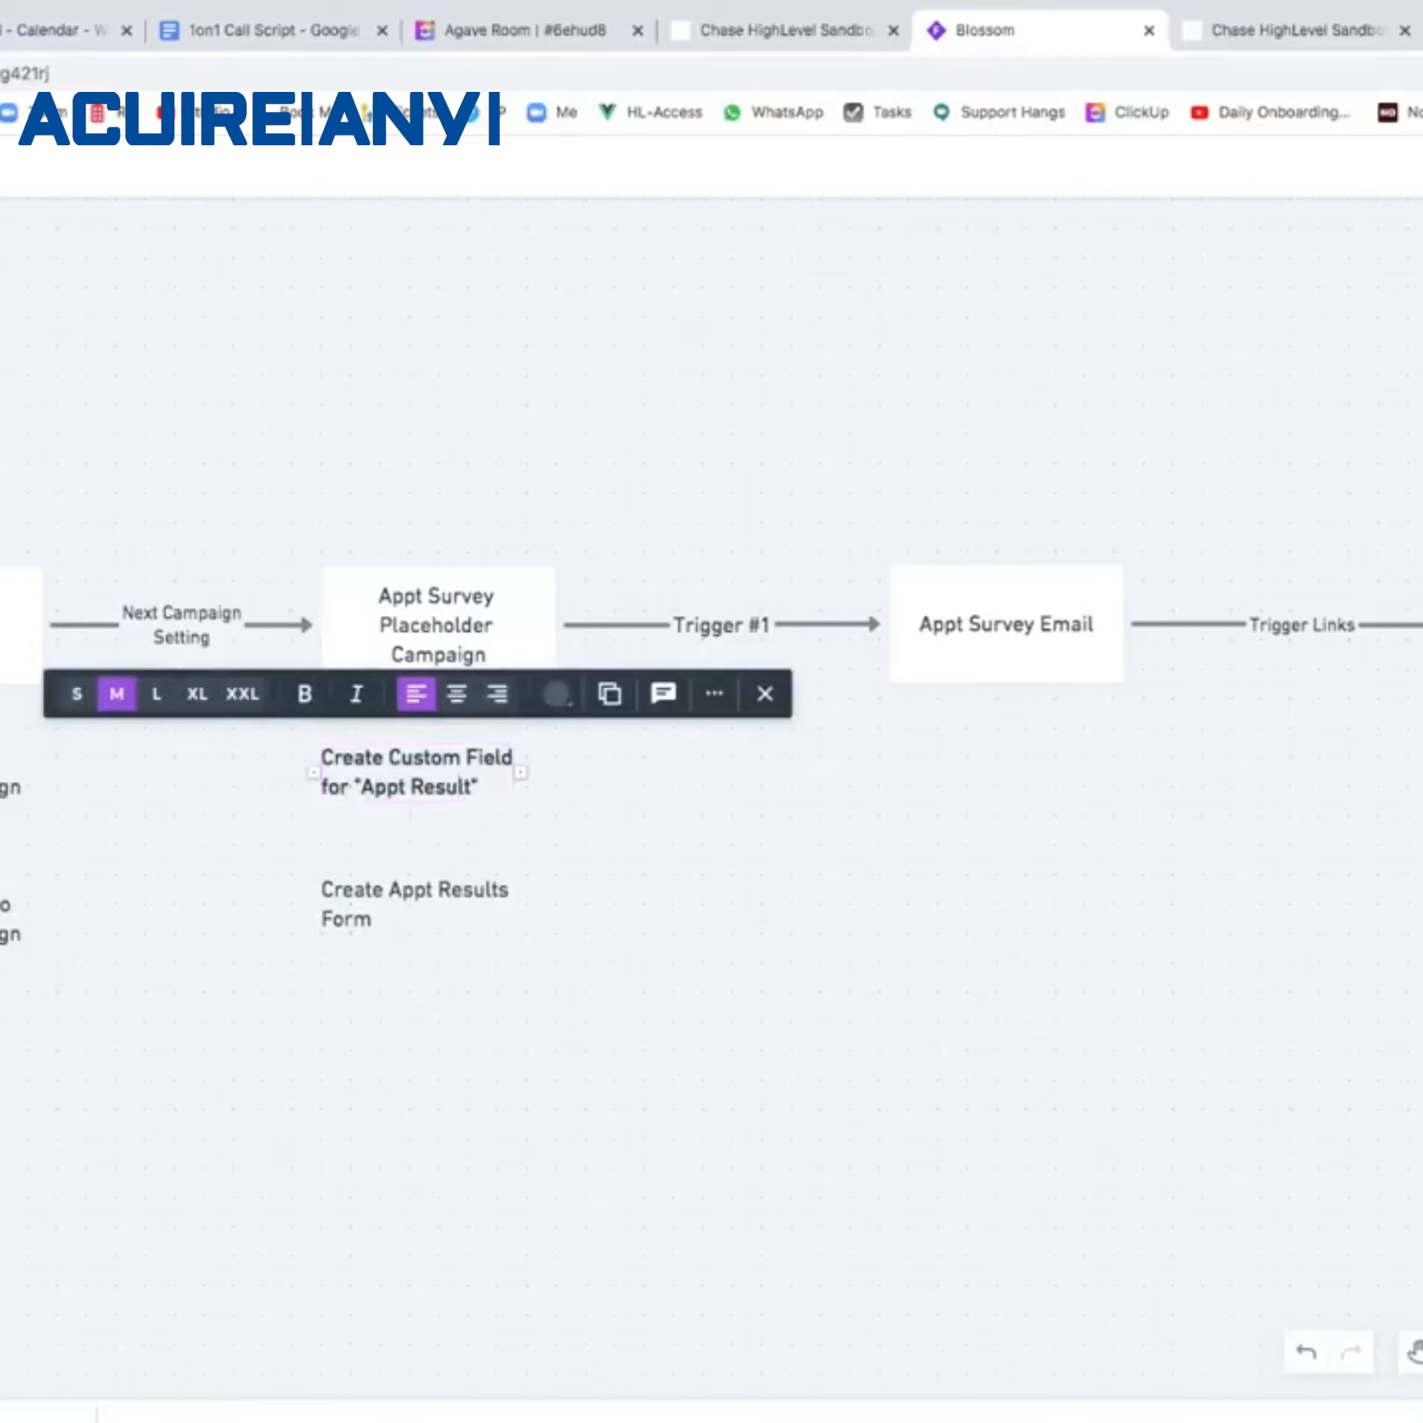
{"action": "key", "text": "t"}
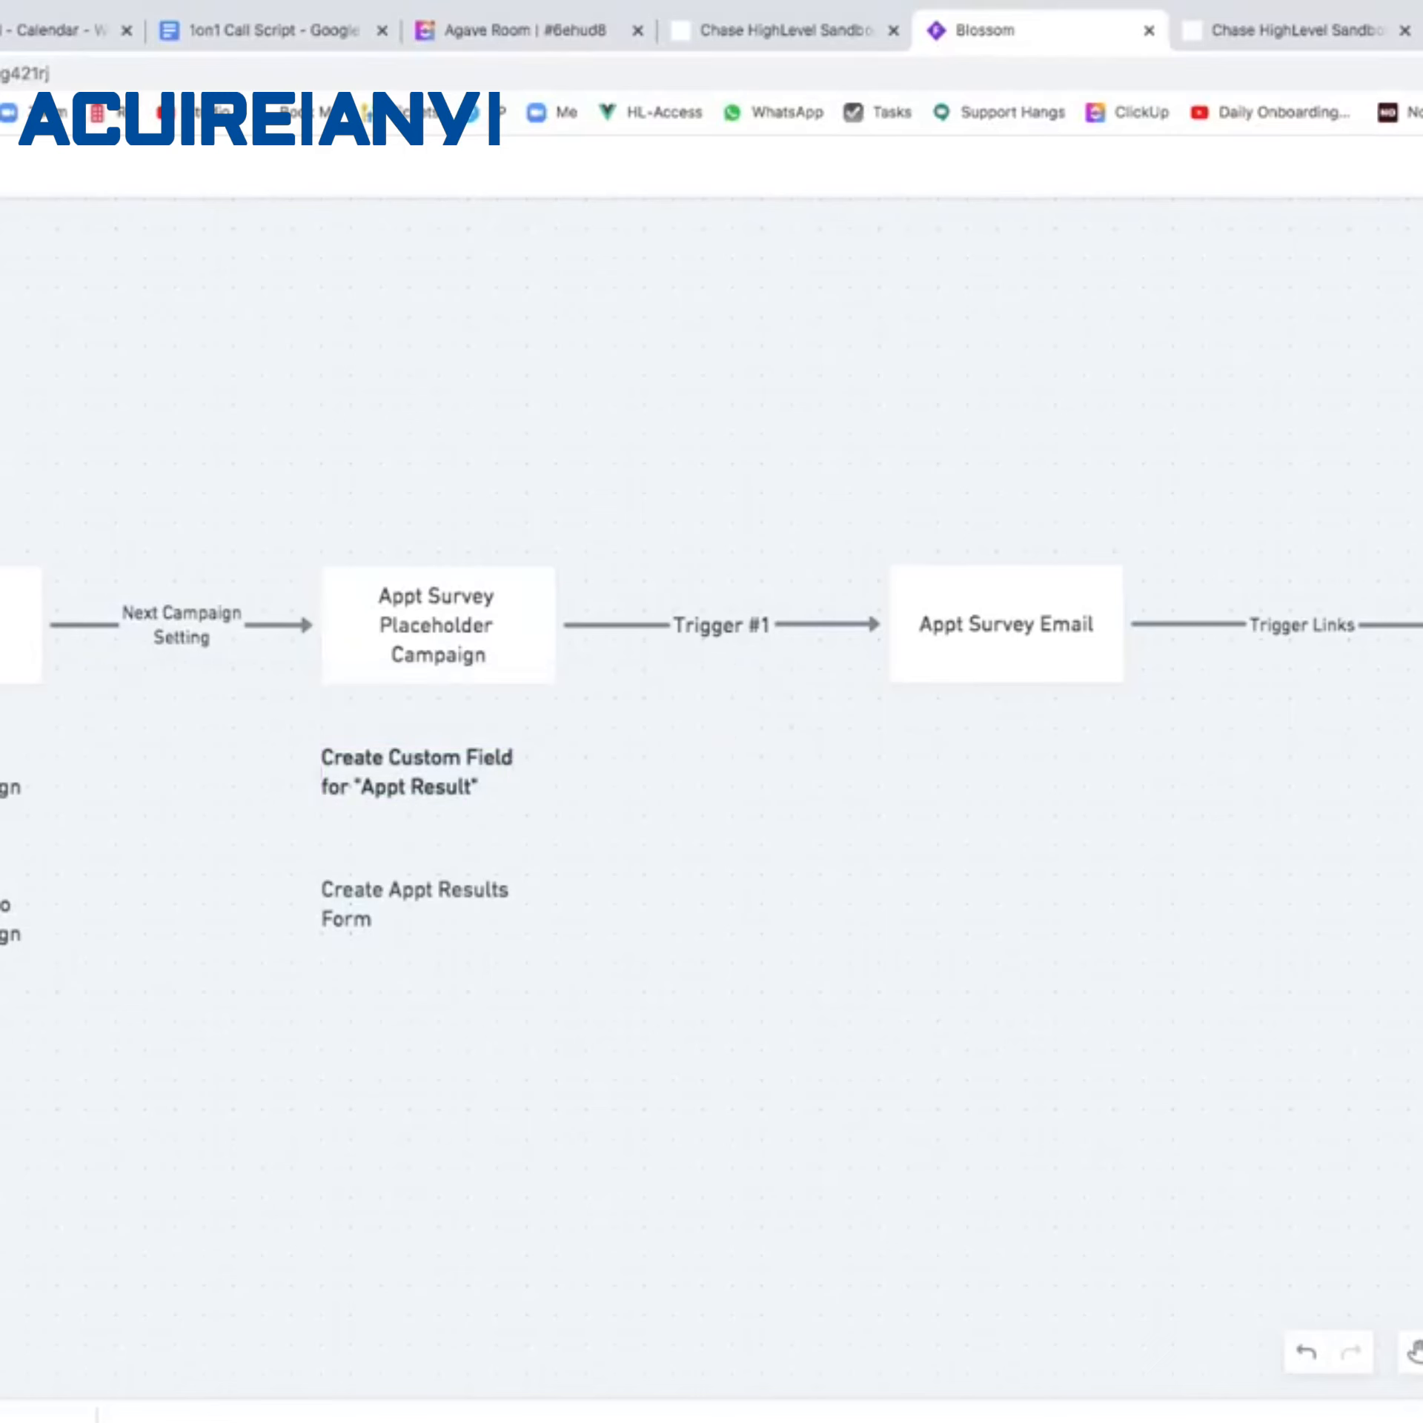
{"action": "left_click", "coordinate": [378, 830]}
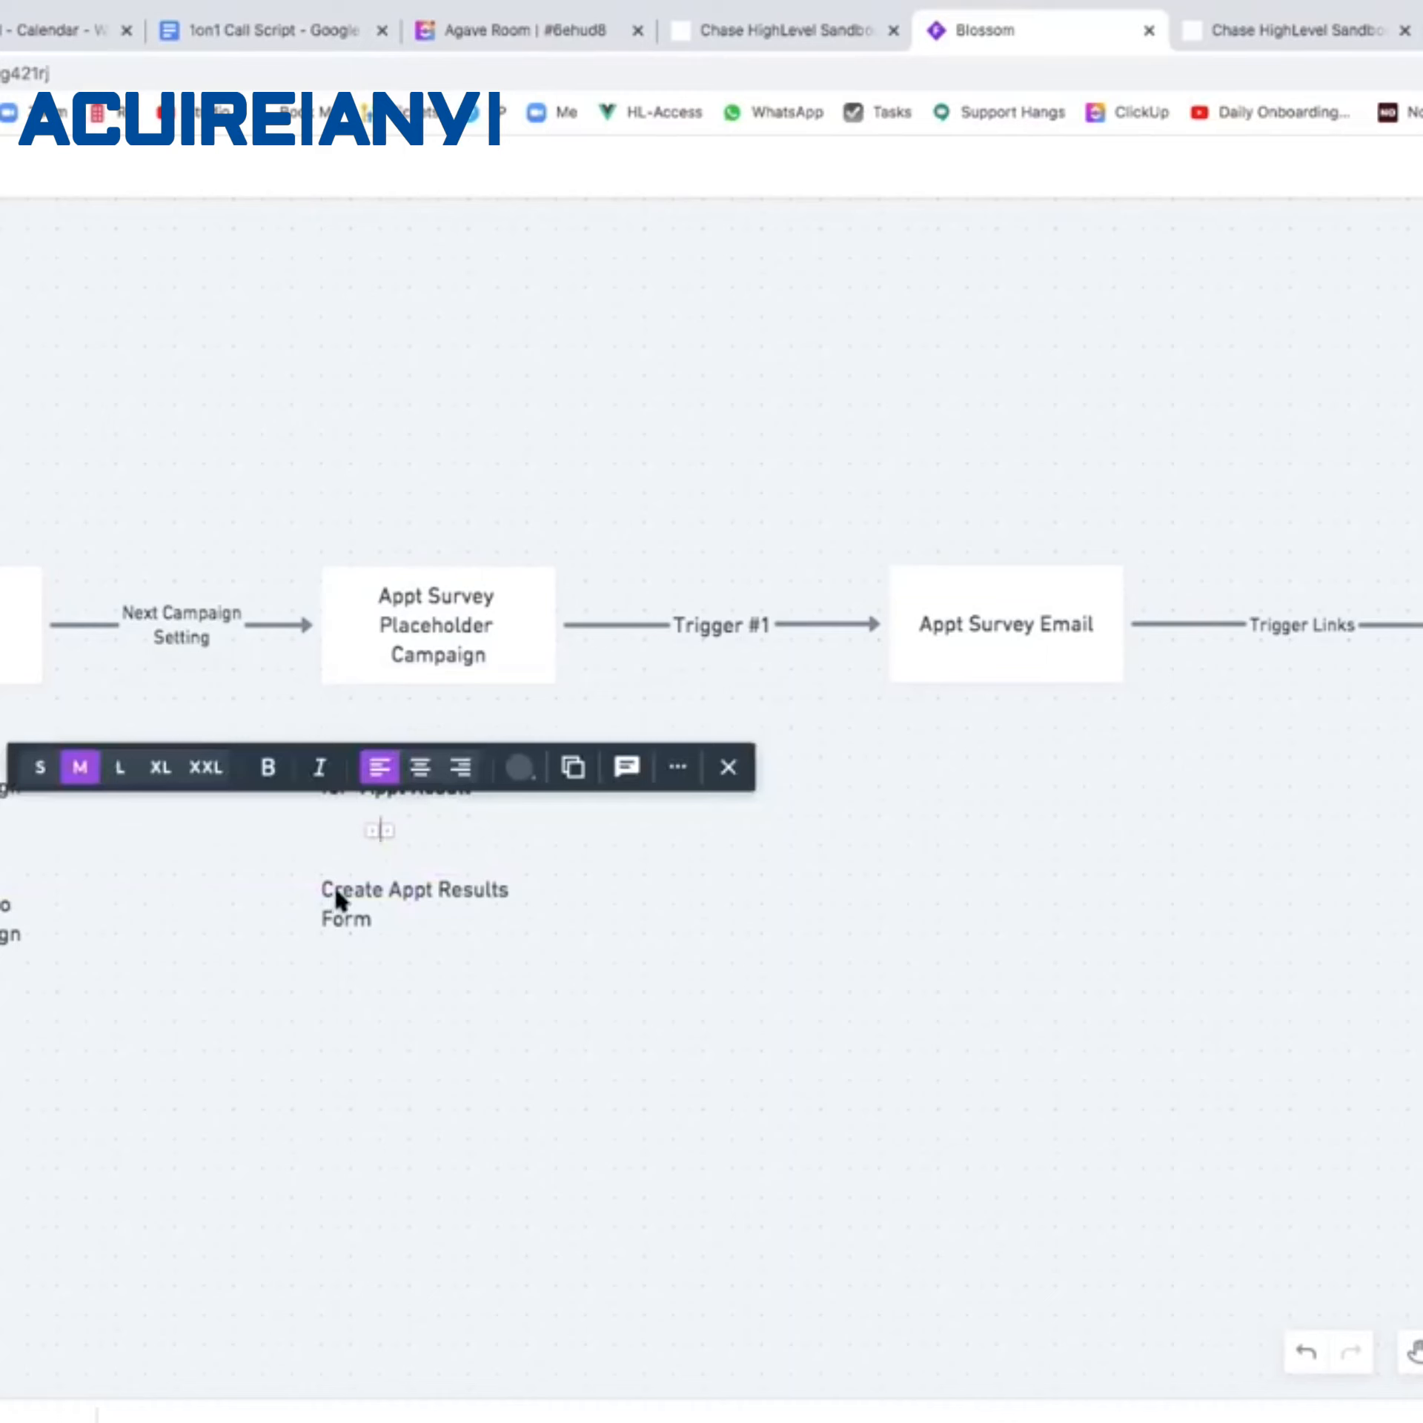
{"action": "type", "text": "Create Appt Value Fi"}
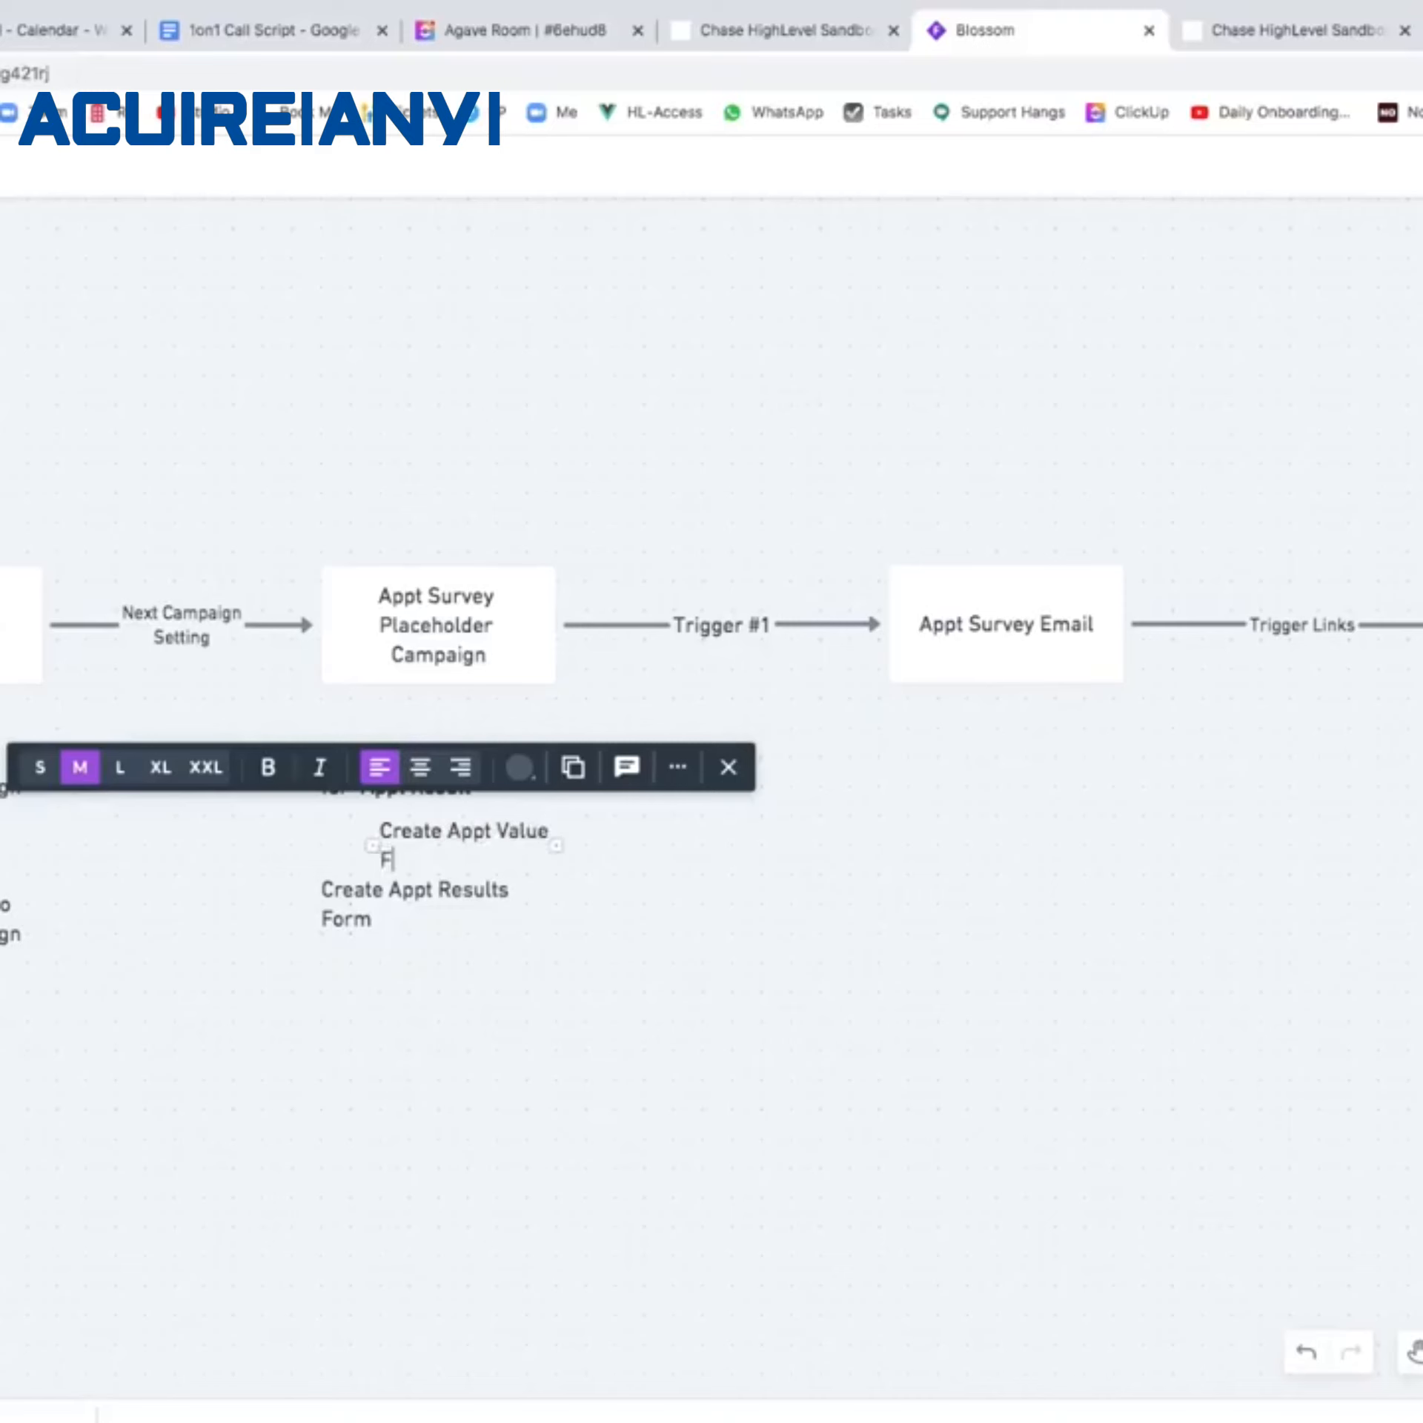
{"action": "key", "text": "BackSpace"}
{"action": "key", "text": "BackSpace"}
{"action": "type", "text": "Custom F"}
{"action": "type", "text": "ile"}
{"action": "key", "text": "BackSpace"}
{"action": "key", "text": "BackSpace"}
{"action": "key", "text": "BackSpace"}
{"action": "type", "text": "ield"}
{"action": "left_click", "coordinate": [374, 1044]}
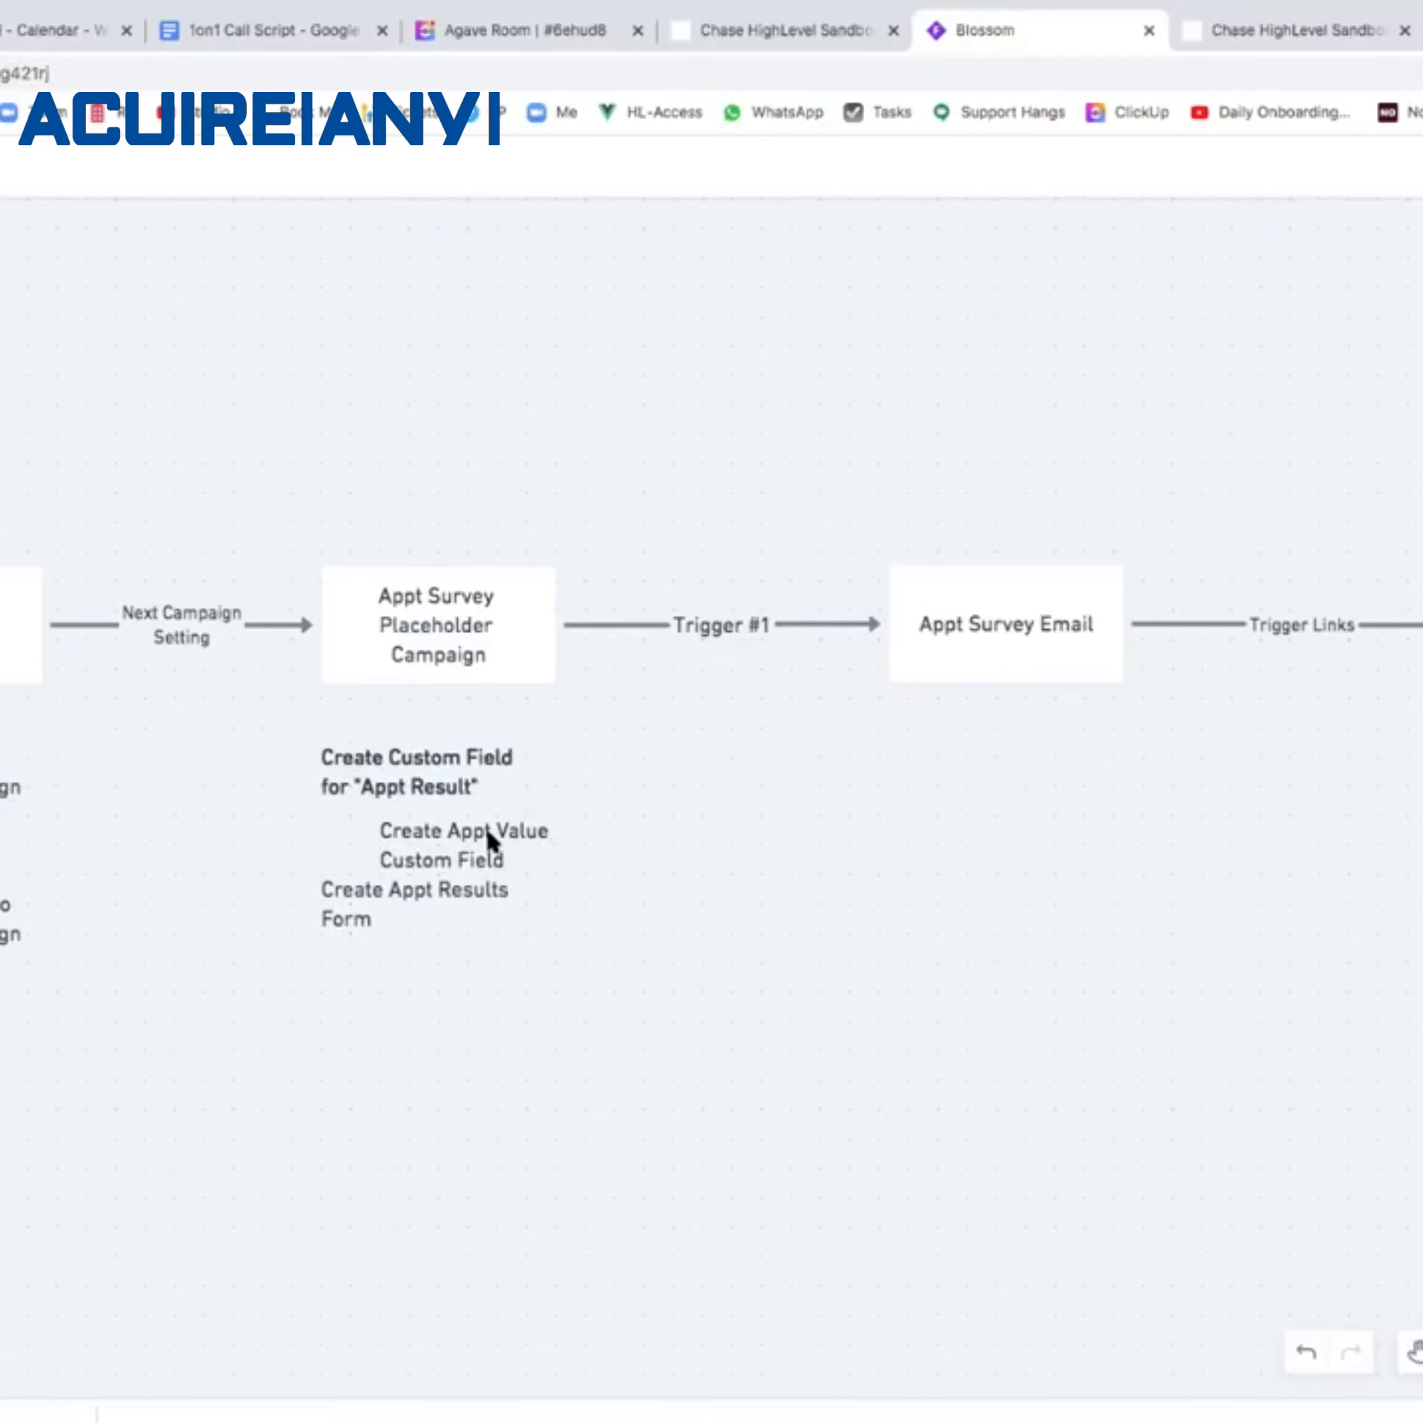
Align the new note, move the Create Appt Results Form note lower, and return to HighLevel.
{"action": "left_click_drag", "start_coordinate": [487, 838], "coordinate": [416, 842]}
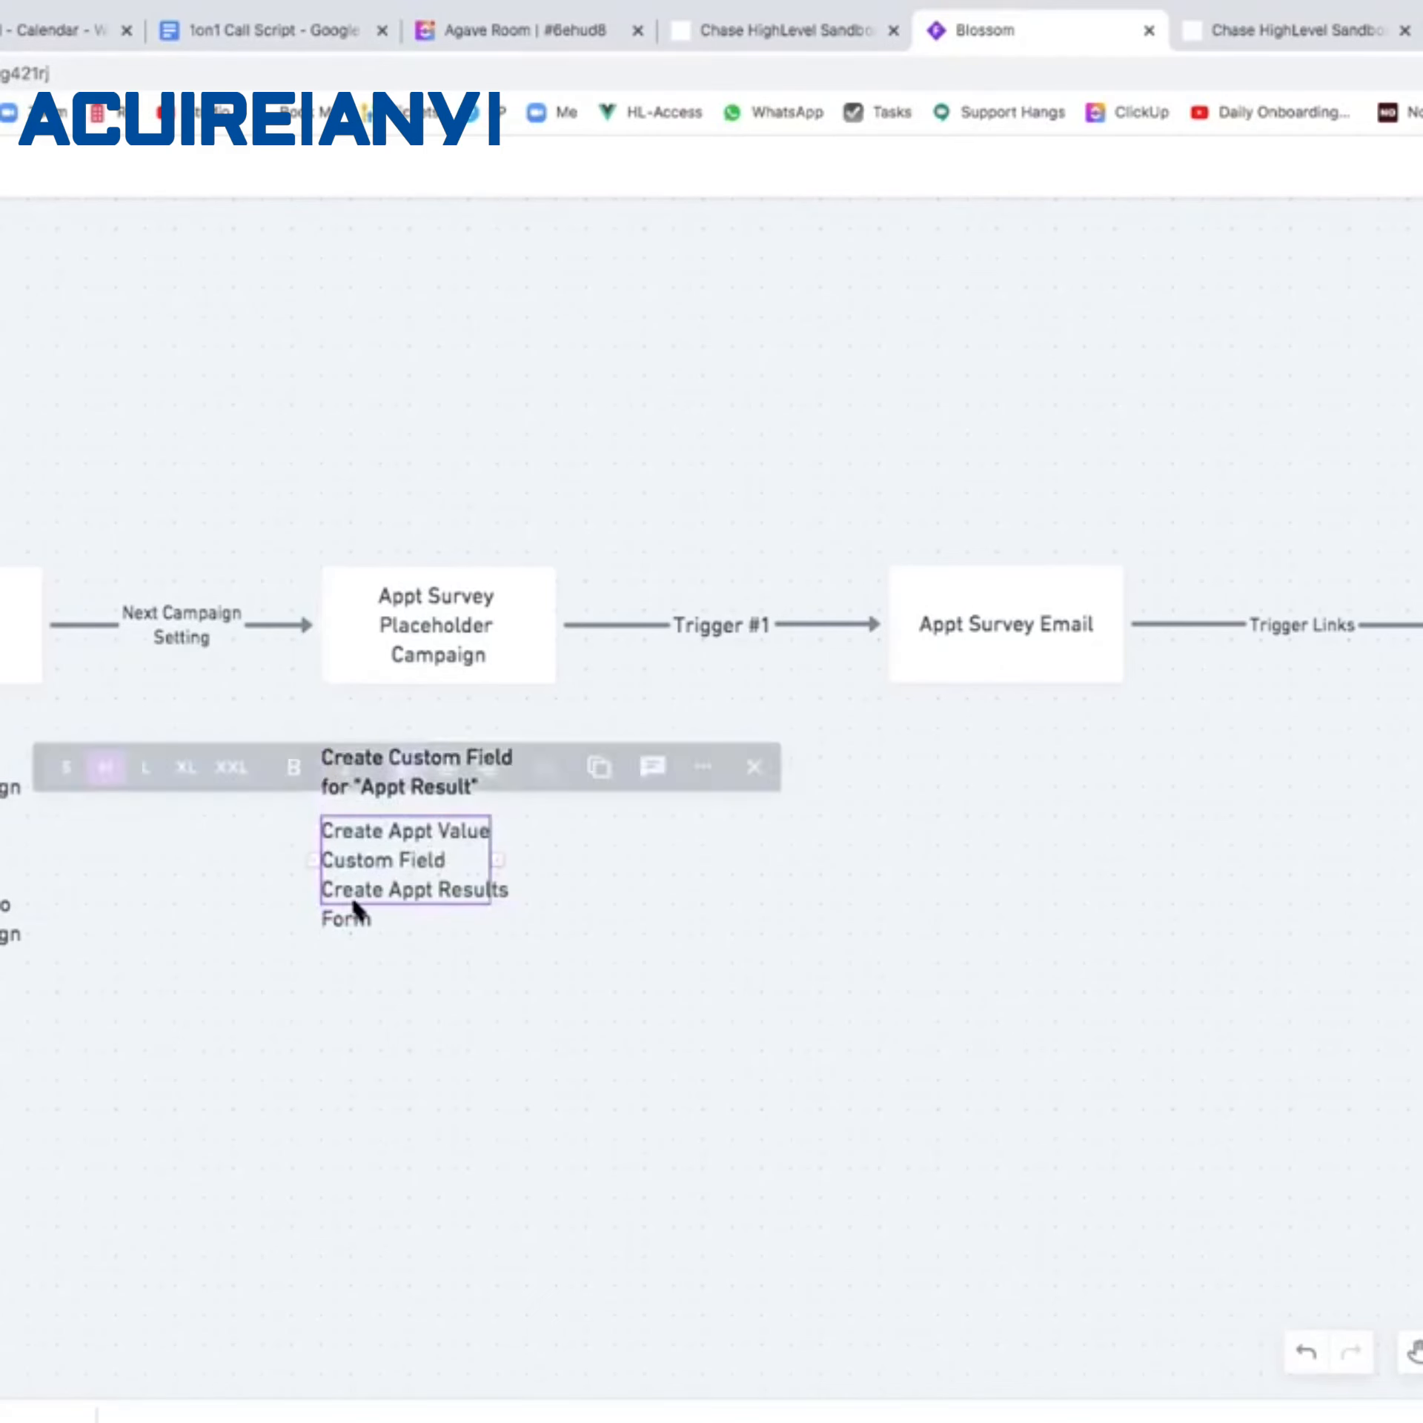
{"action": "left_click_drag", "start_coordinate": [346, 919], "coordinate": [346, 963]}
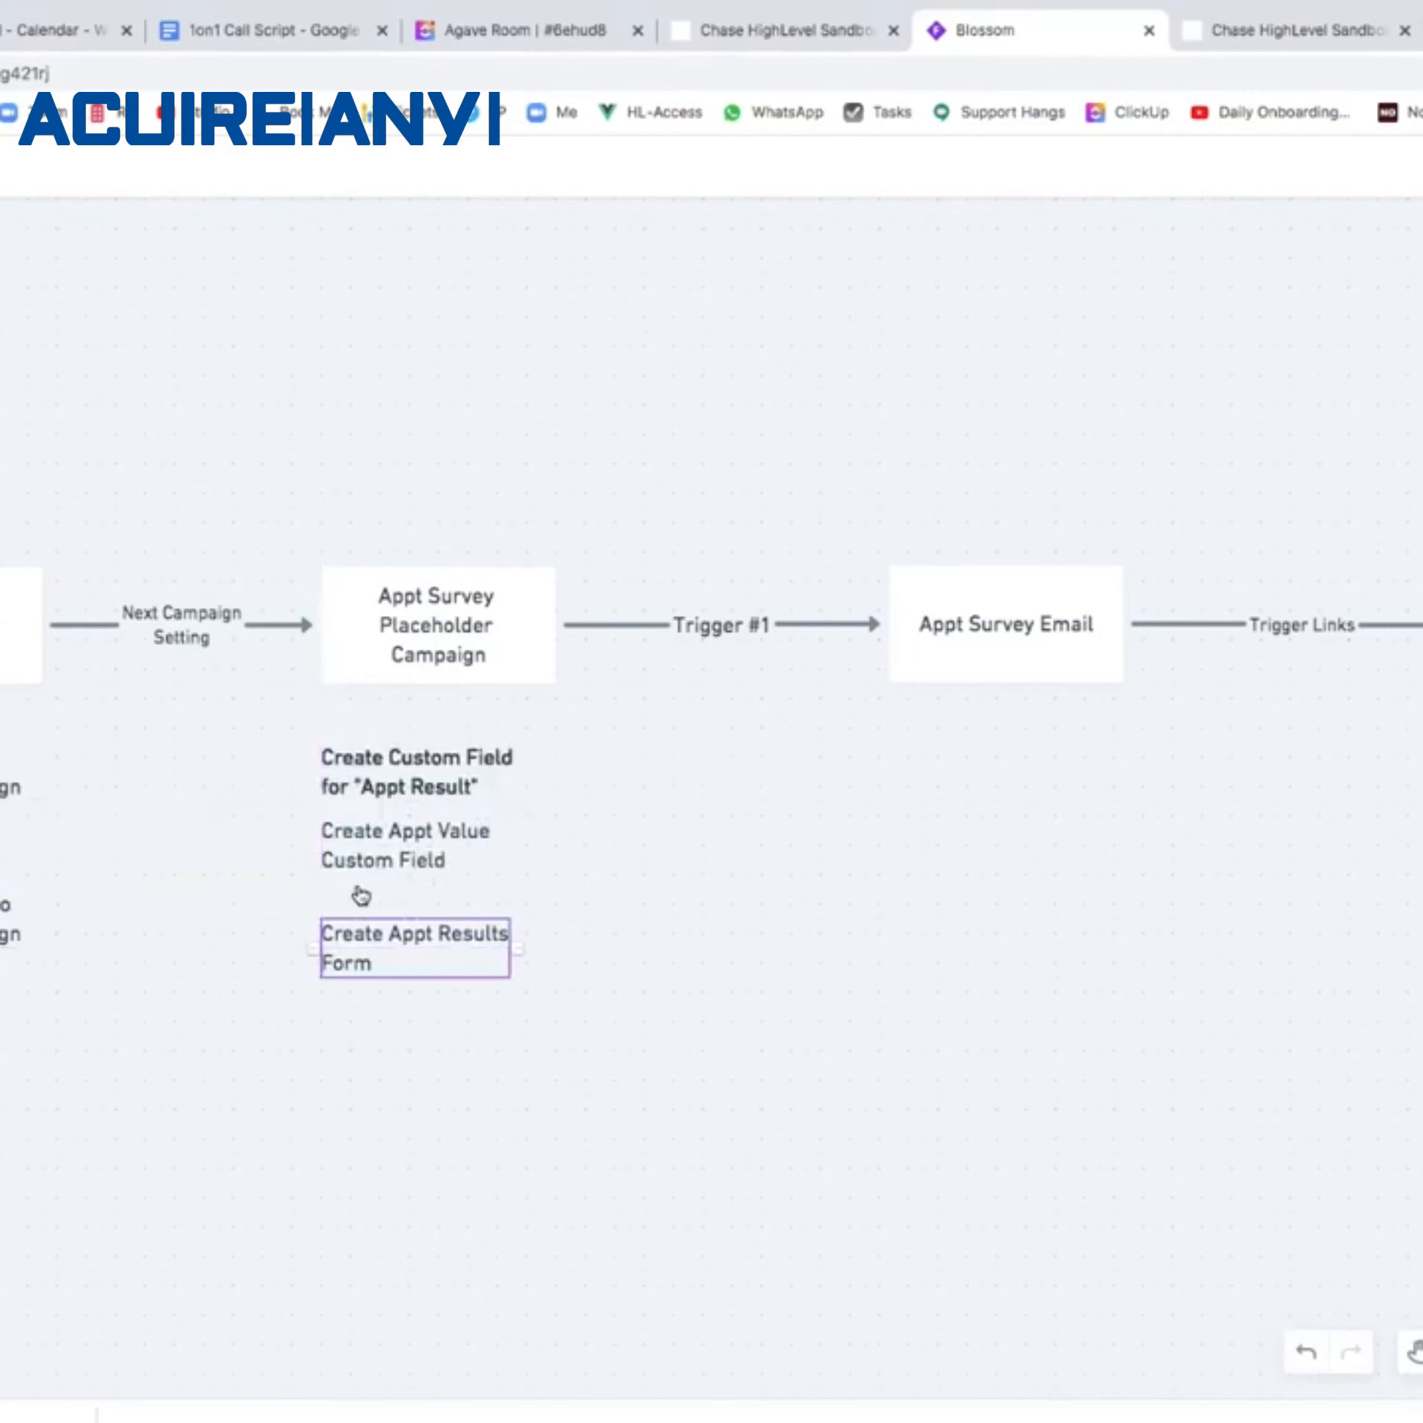
{"action": "left_click", "coordinate": [361, 896]}
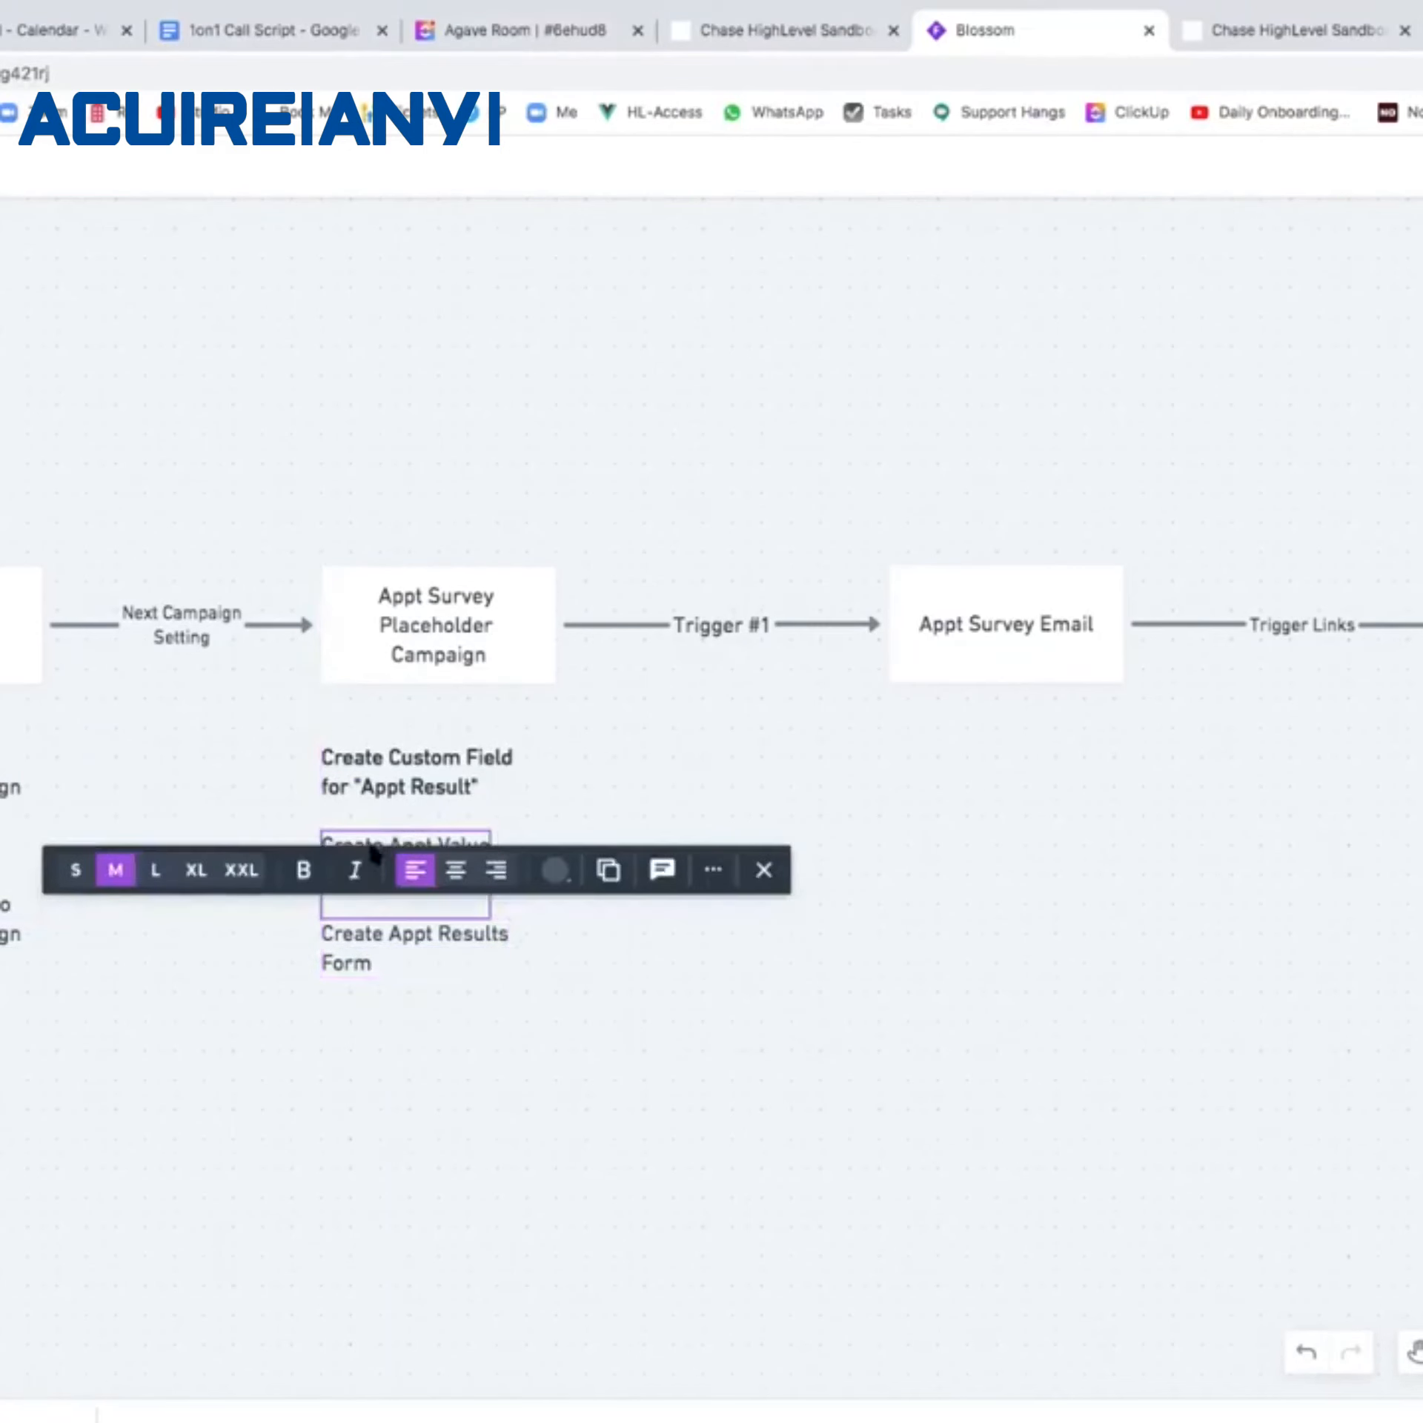
{"action": "left_click", "coordinate": [605, 813]}
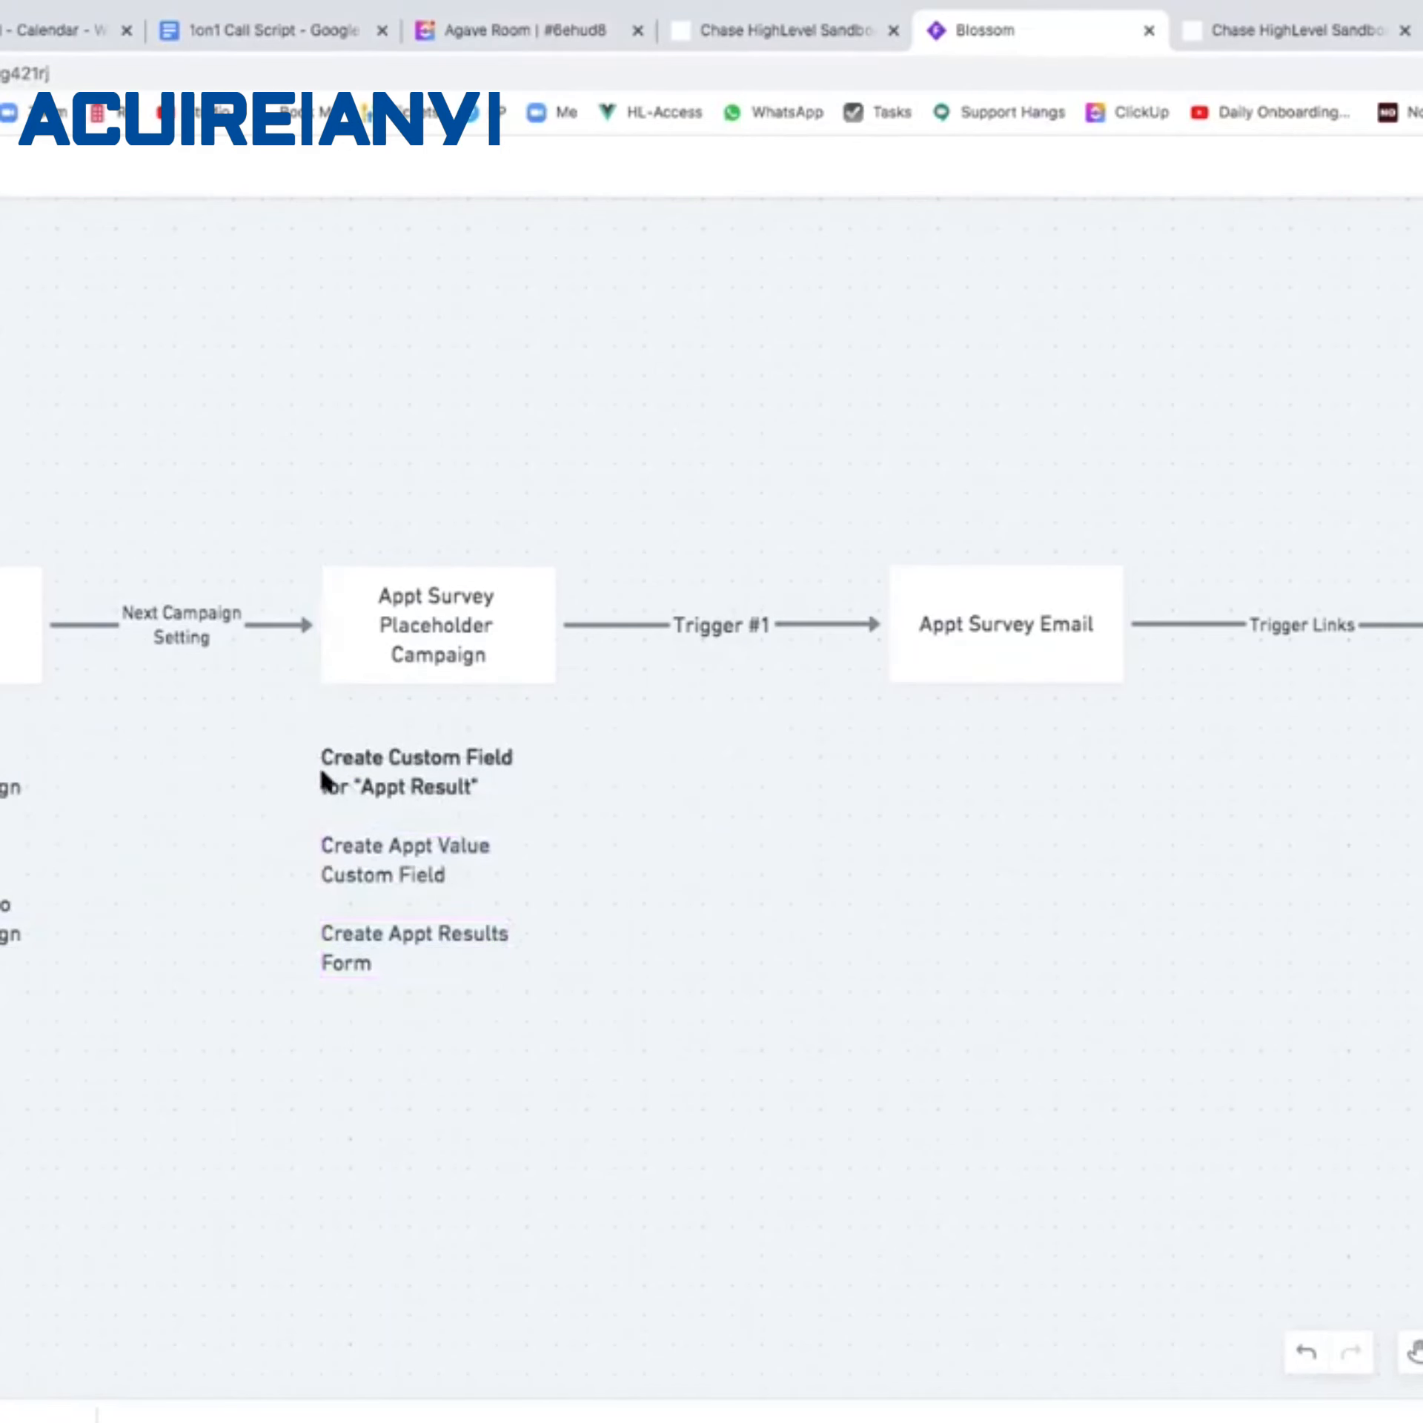
{"action": "left_click", "coordinate": [1273, 35]}
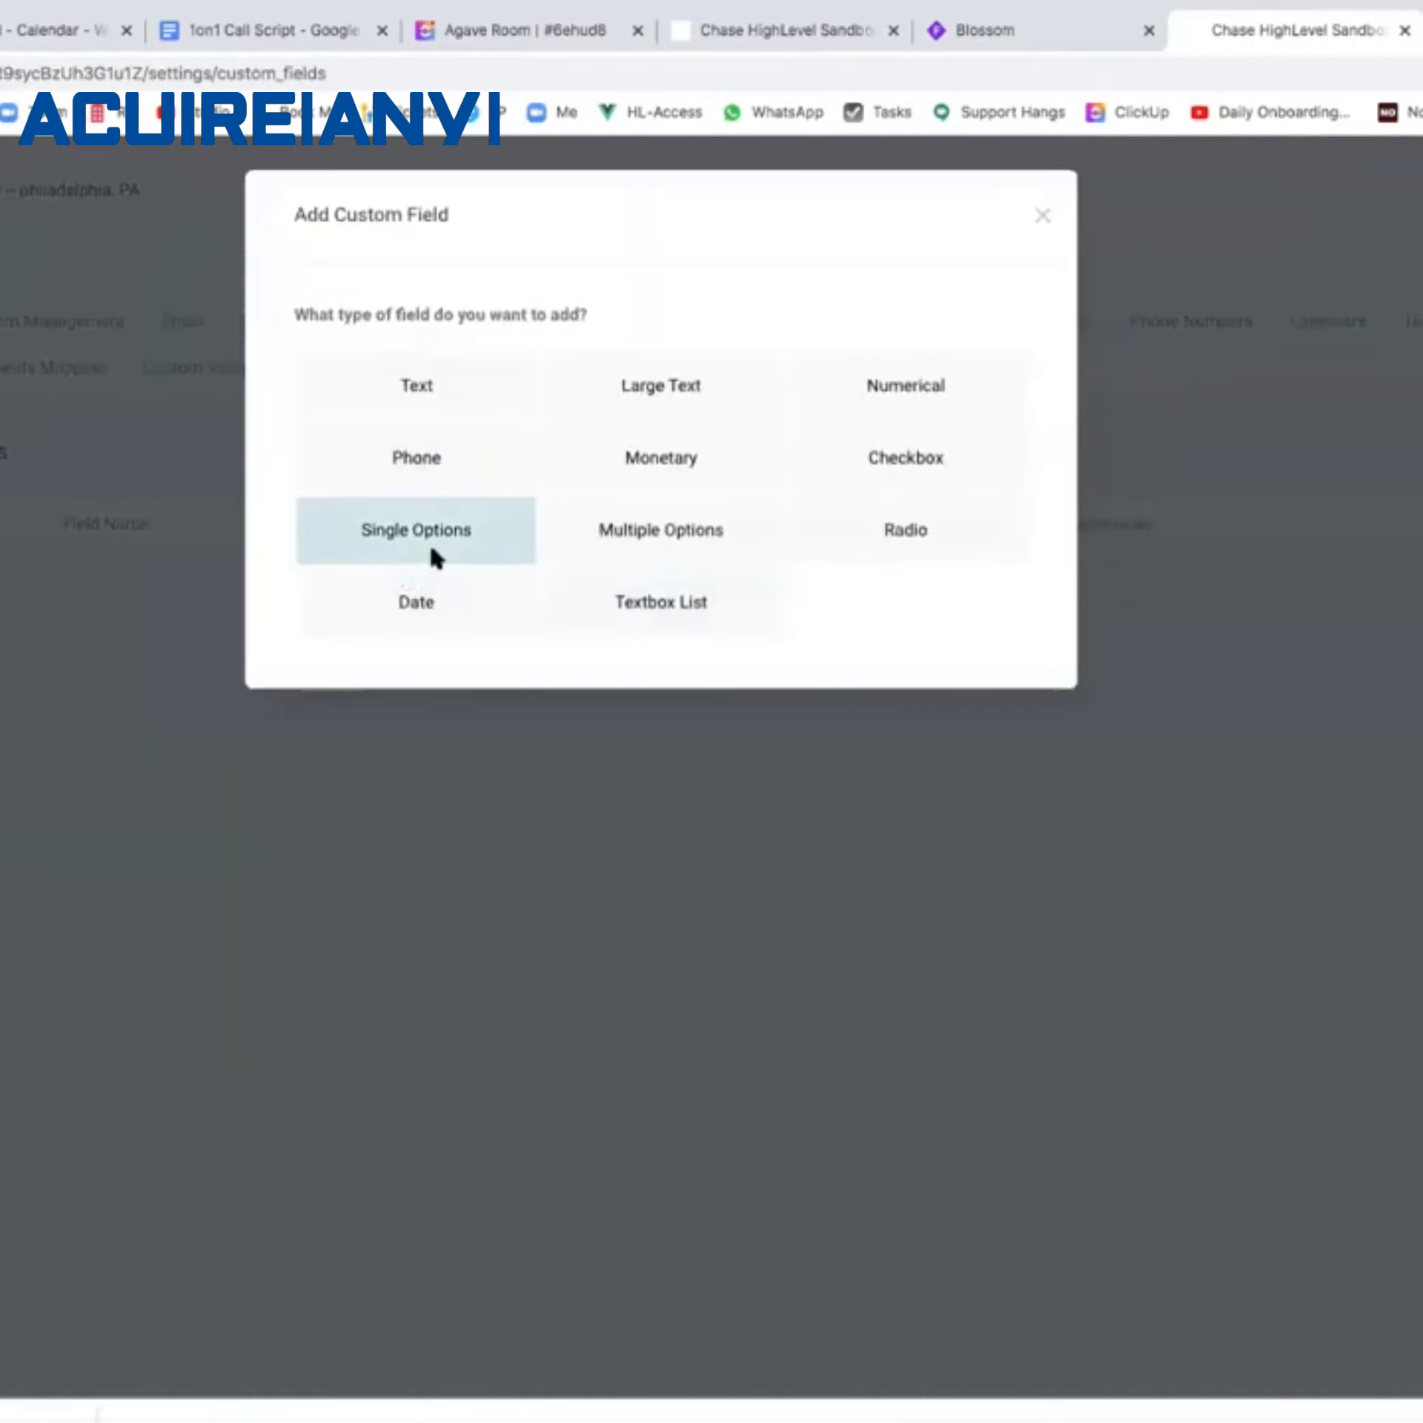
Save a single-options field 'Appt Result' with options No Show, Sold and Not Ready.
{"action": "left_click", "coordinate": [432, 550]}
{"action": "left_click", "coordinate": [484, 522]}
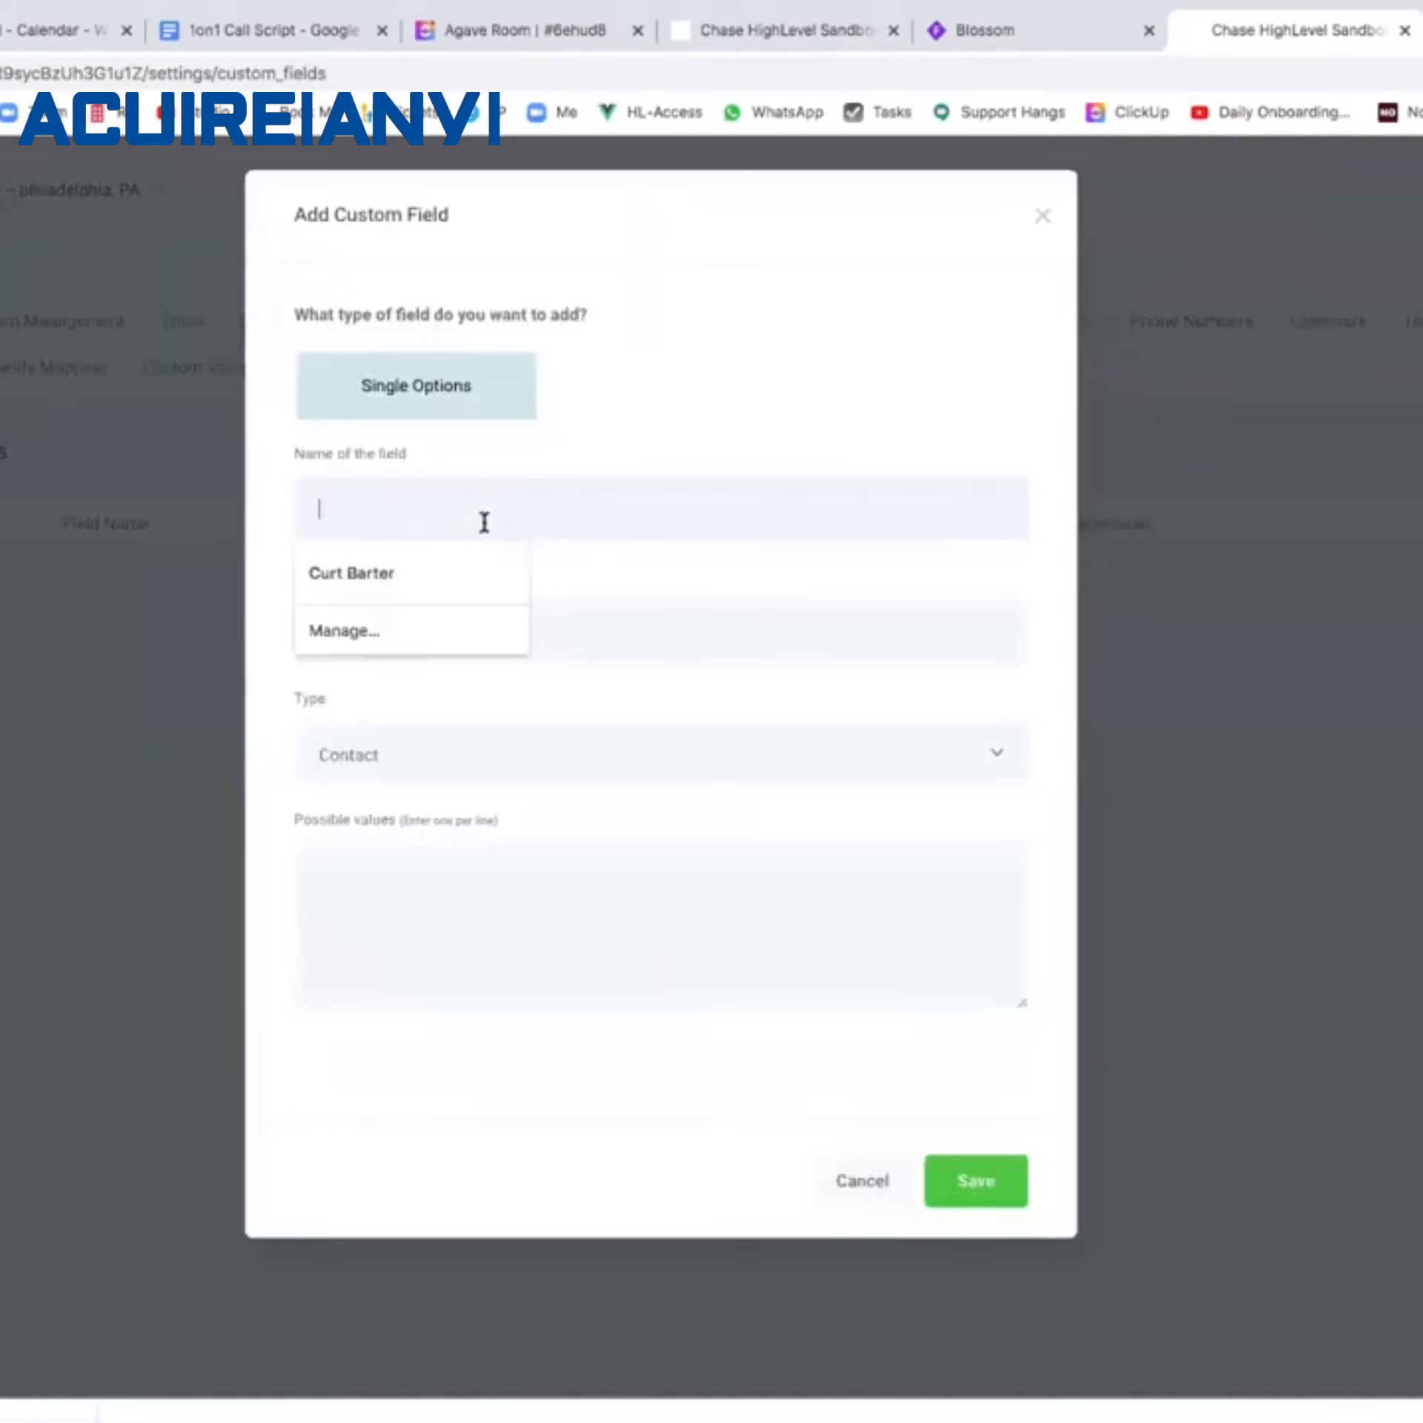
{"action": "type", "text": "A"}
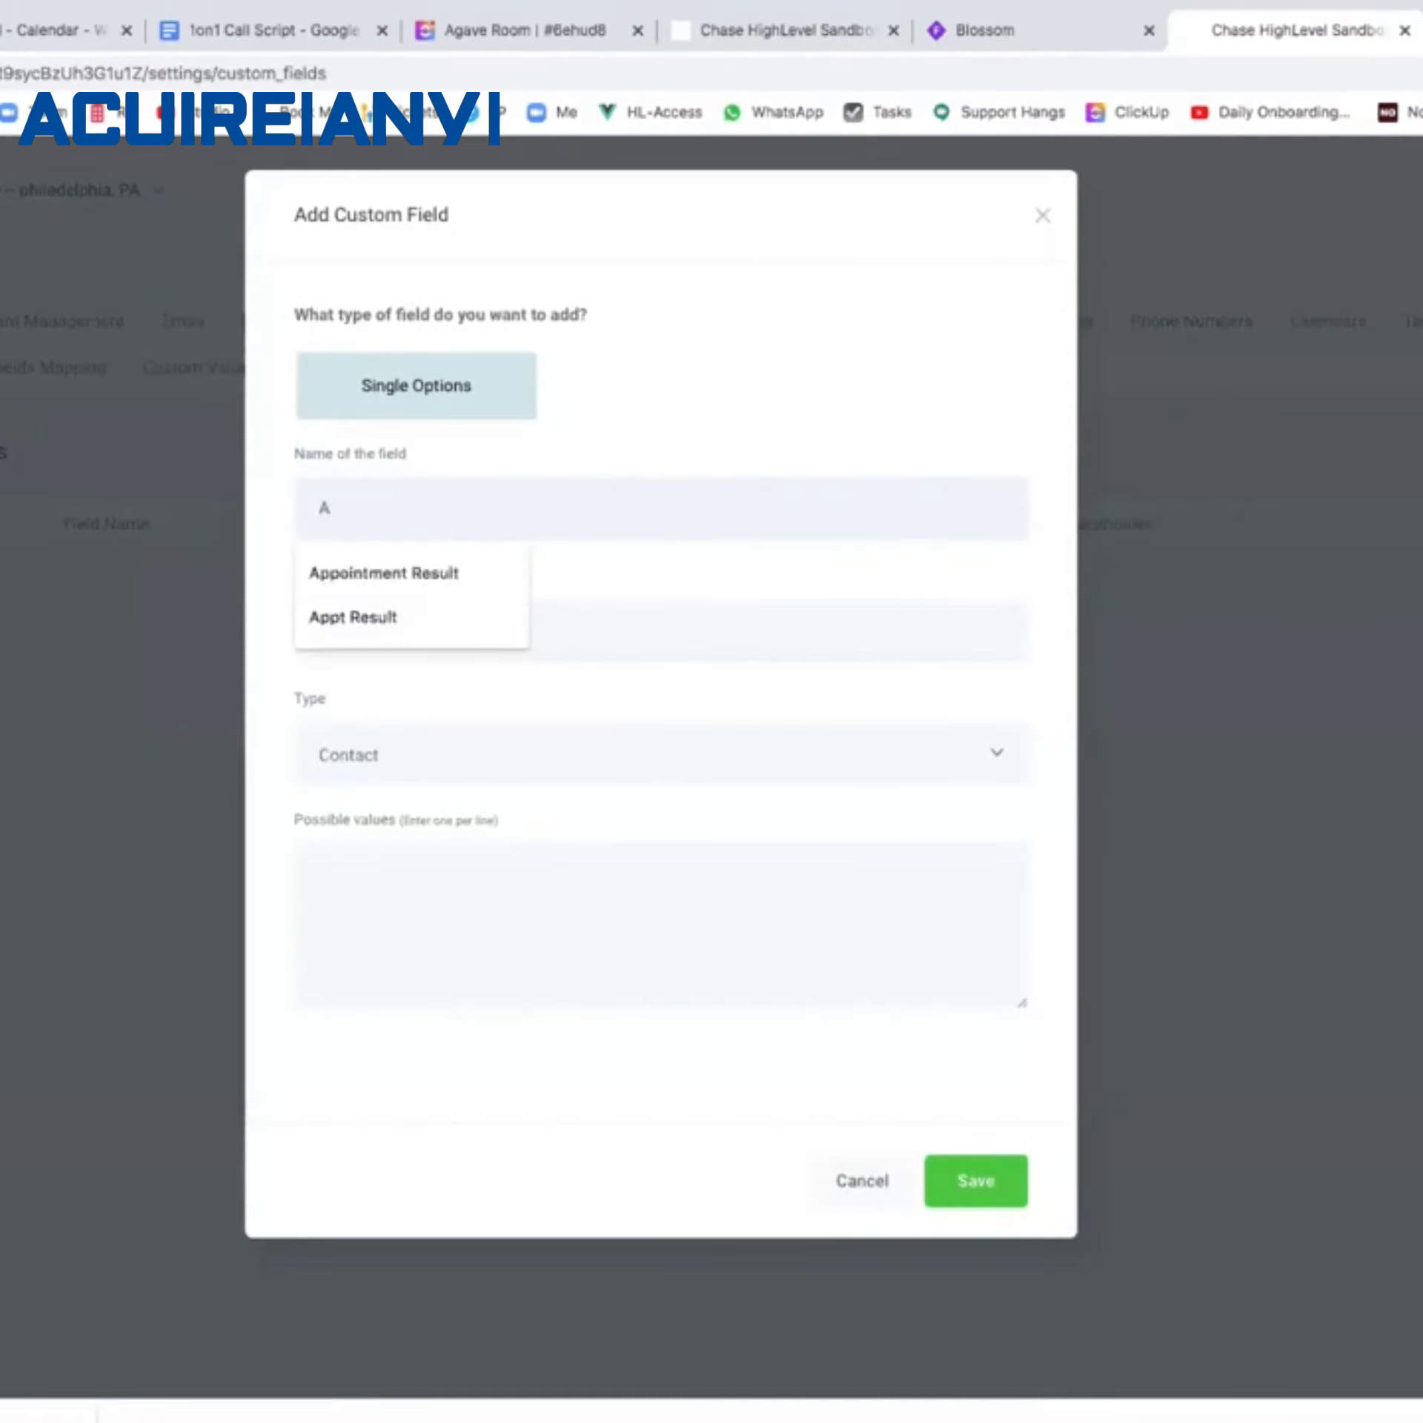
{"action": "type", "text": "ppt REsu"}
{"action": "key", "text": "BackSpace"}
{"action": "key", "text": "BackSpace"}
{"action": "key", "text": "BackSpace"}
{"action": "type", "text": "esult"}
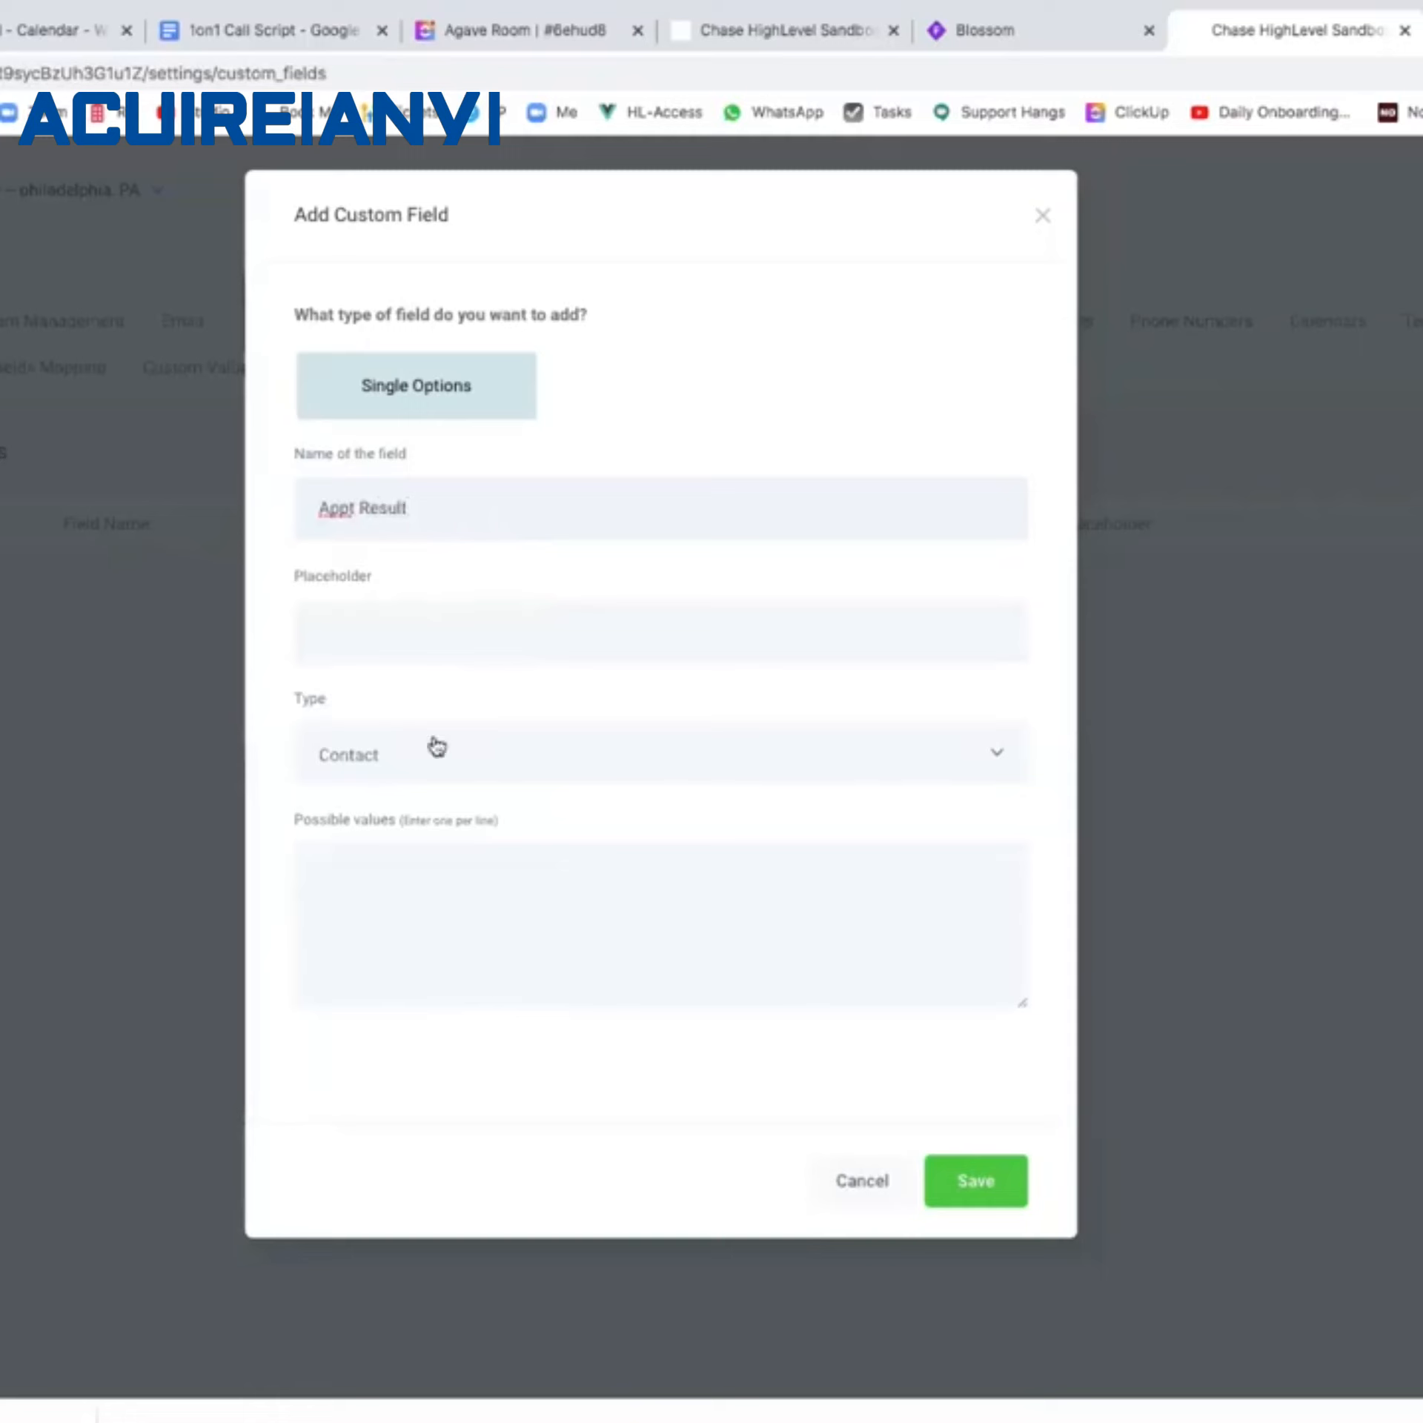
{"action": "left_click", "coordinate": [410, 868]}
{"action": "type", "text": "No Show"}
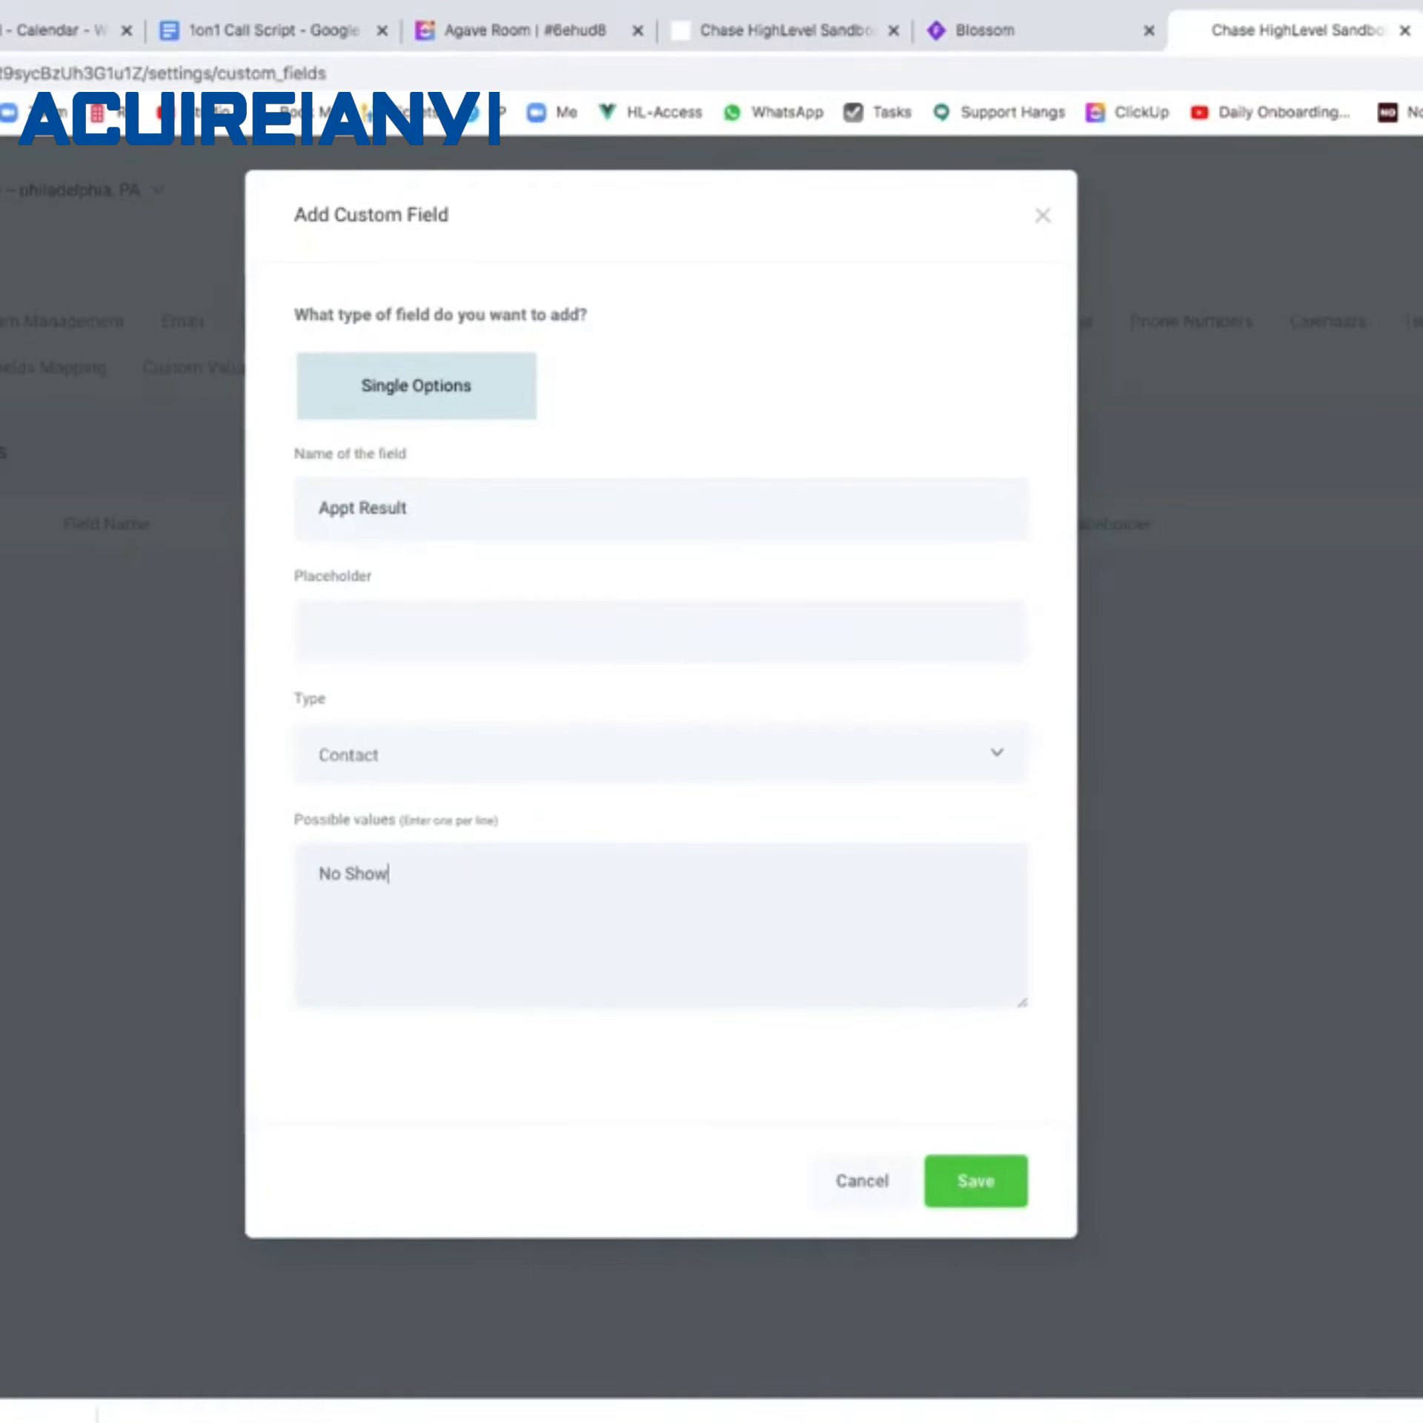
{"action": "key", "text": "Return"}
{"action": "type", "text": "Sold"}
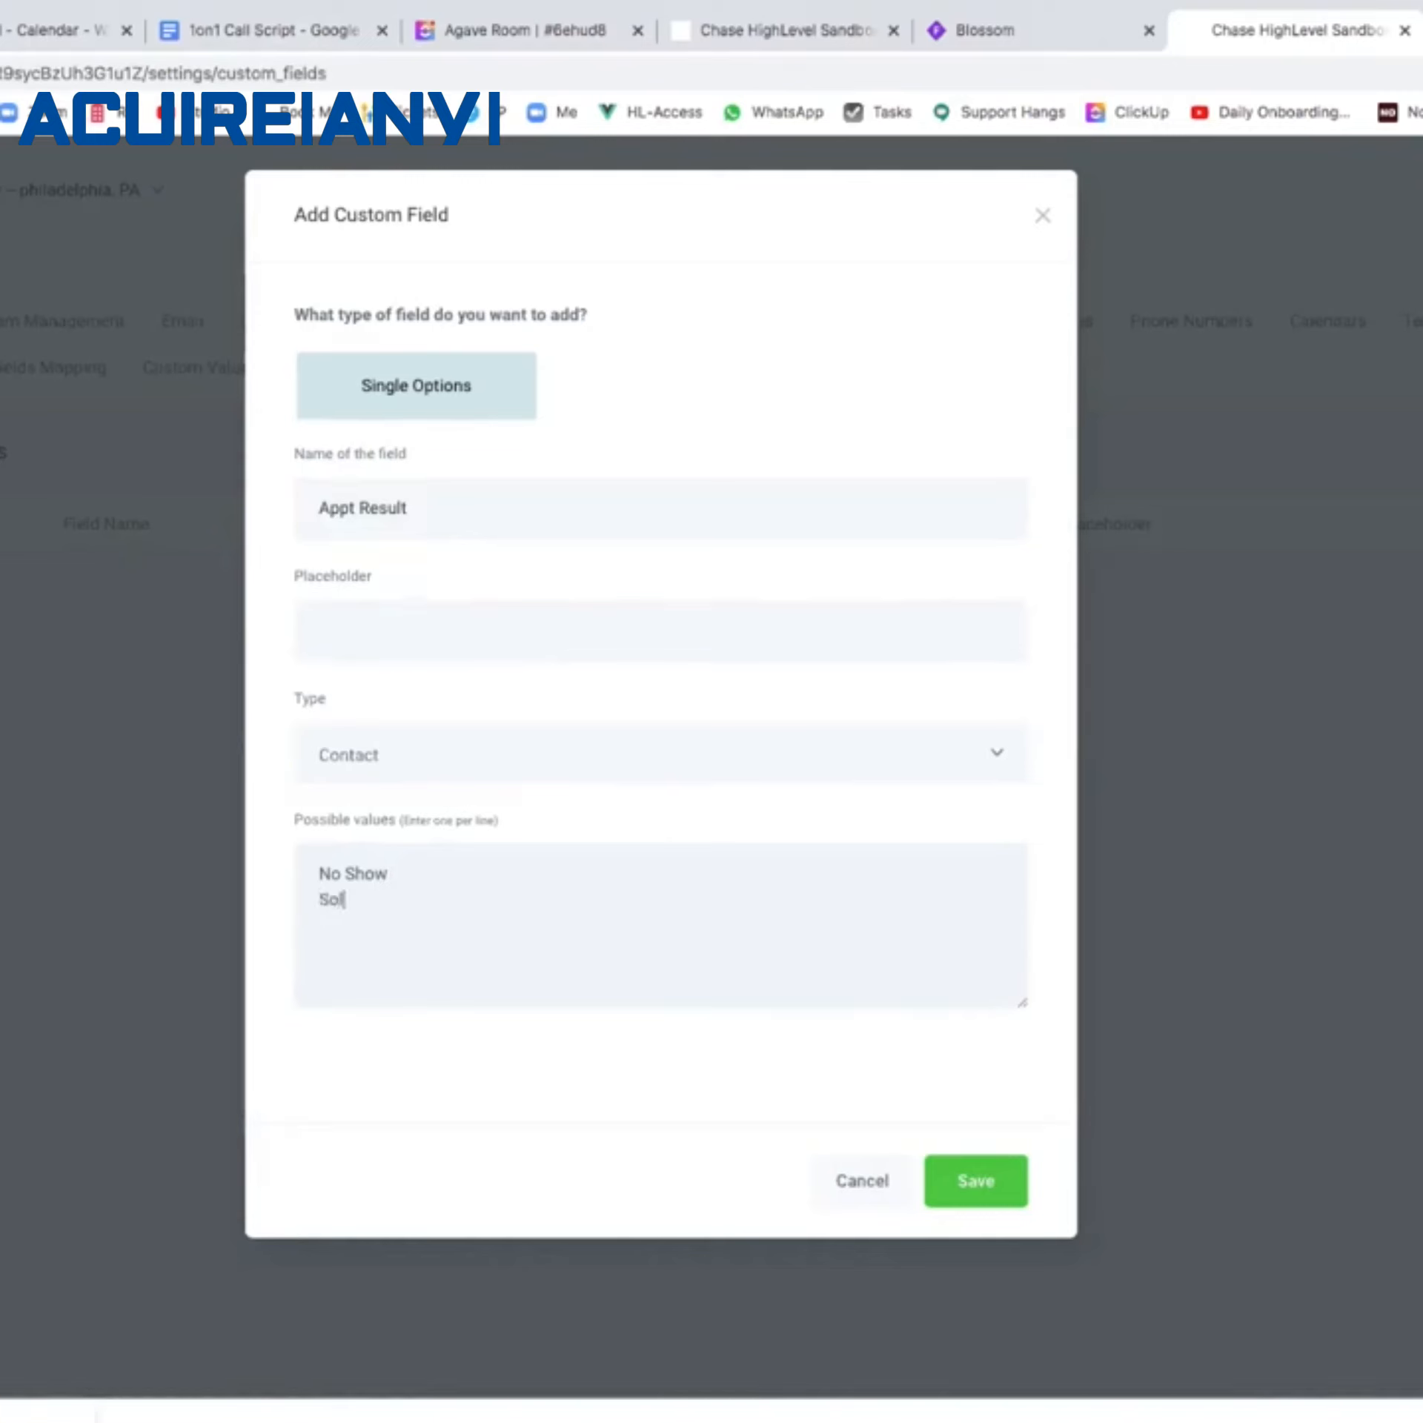
{"action": "key", "text": "Return"}
{"action": "type", "text": "Not Ready"}
{"action": "left_click", "coordinate": [960, 1178]}
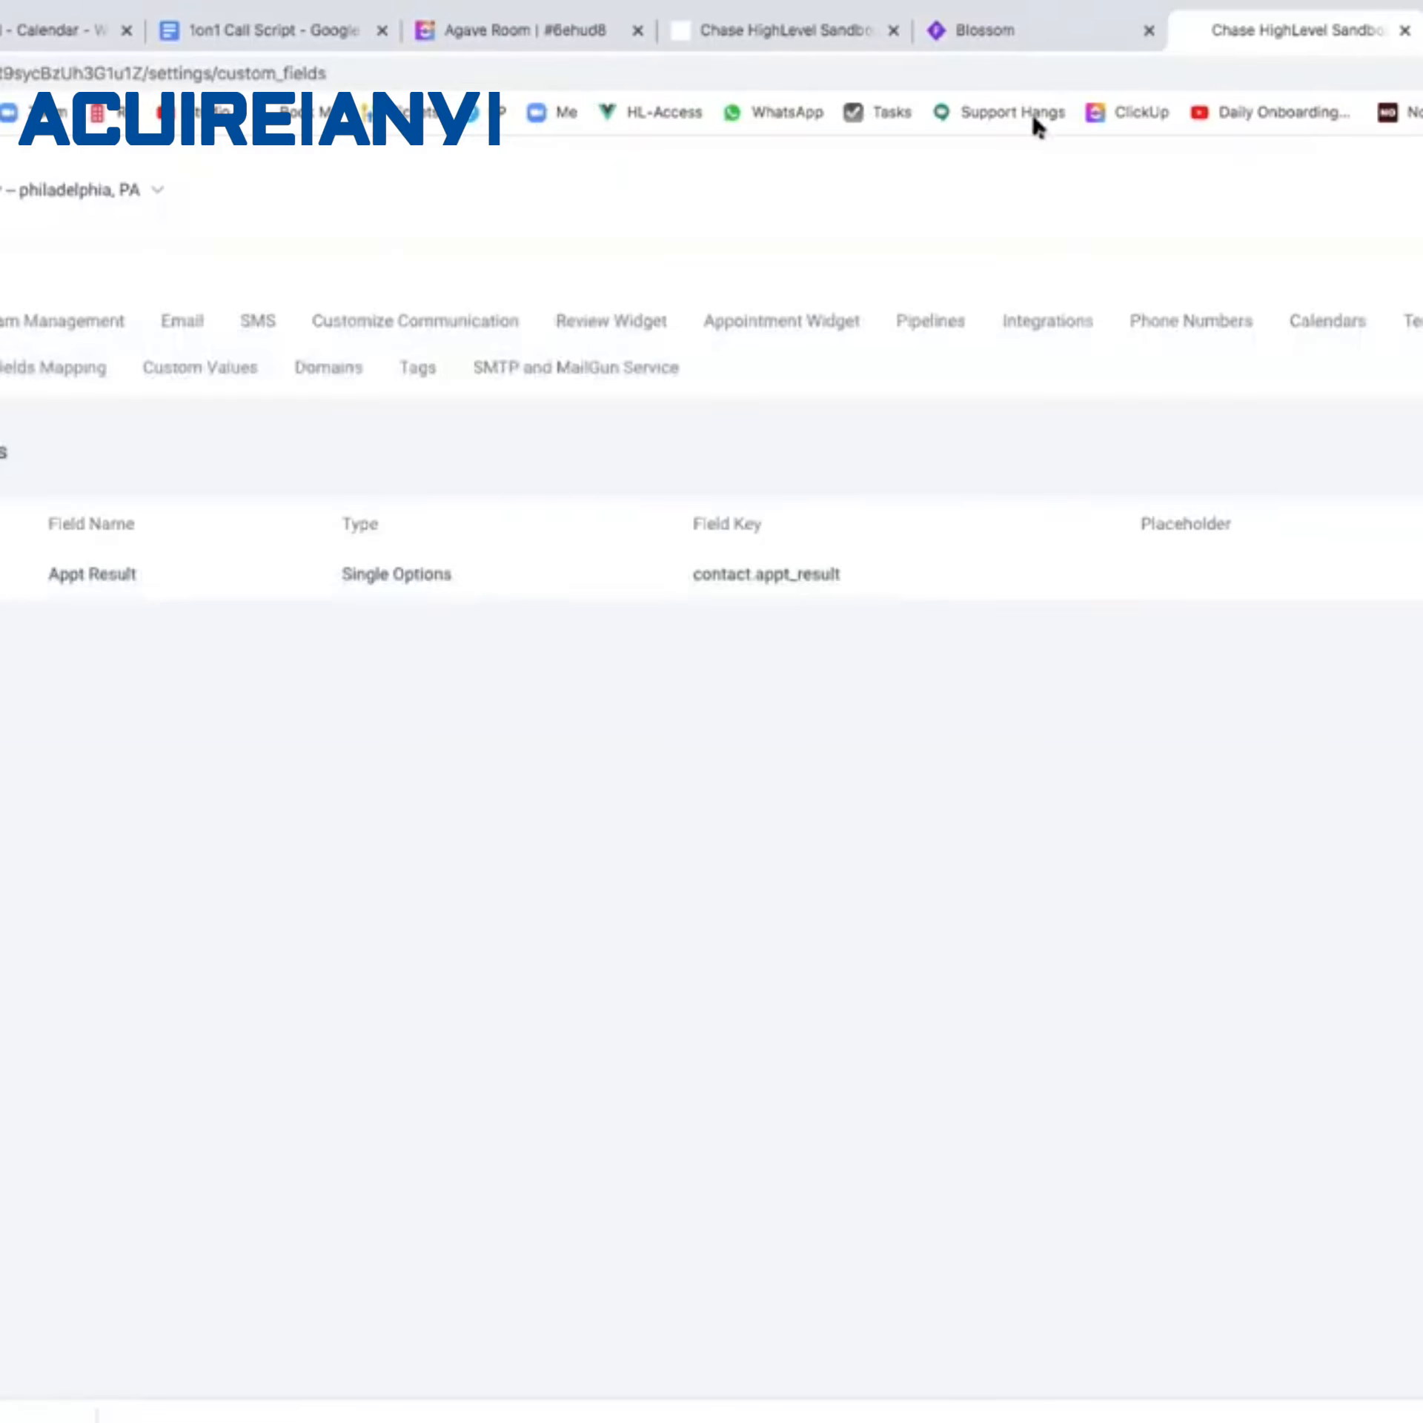
Review the Appt Result and Appt Value field tasks in the Whimsical flowchart.
{"action": "left_click", "coordinate": [995, 31]}
{"action": "left_click", "coordinate": [418, 783]}
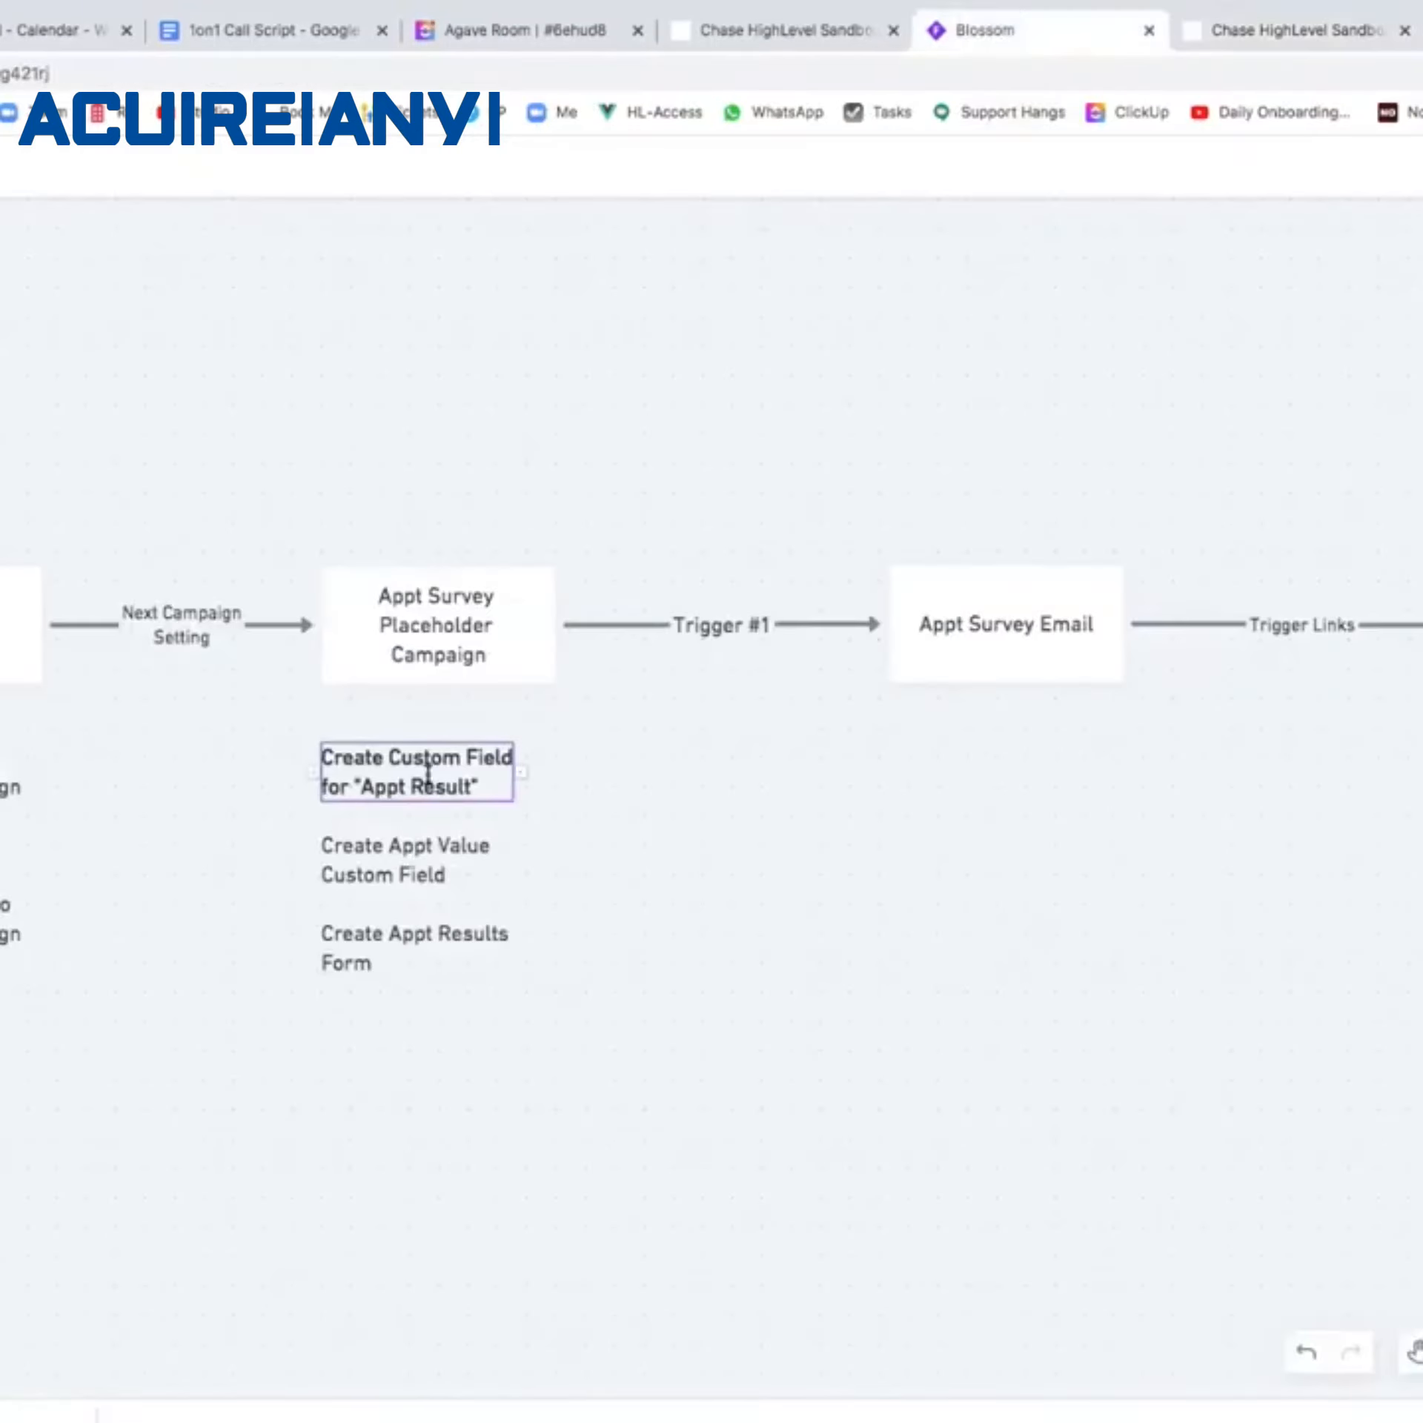
{"action": "left_click", "coordinate": [410, 856]}
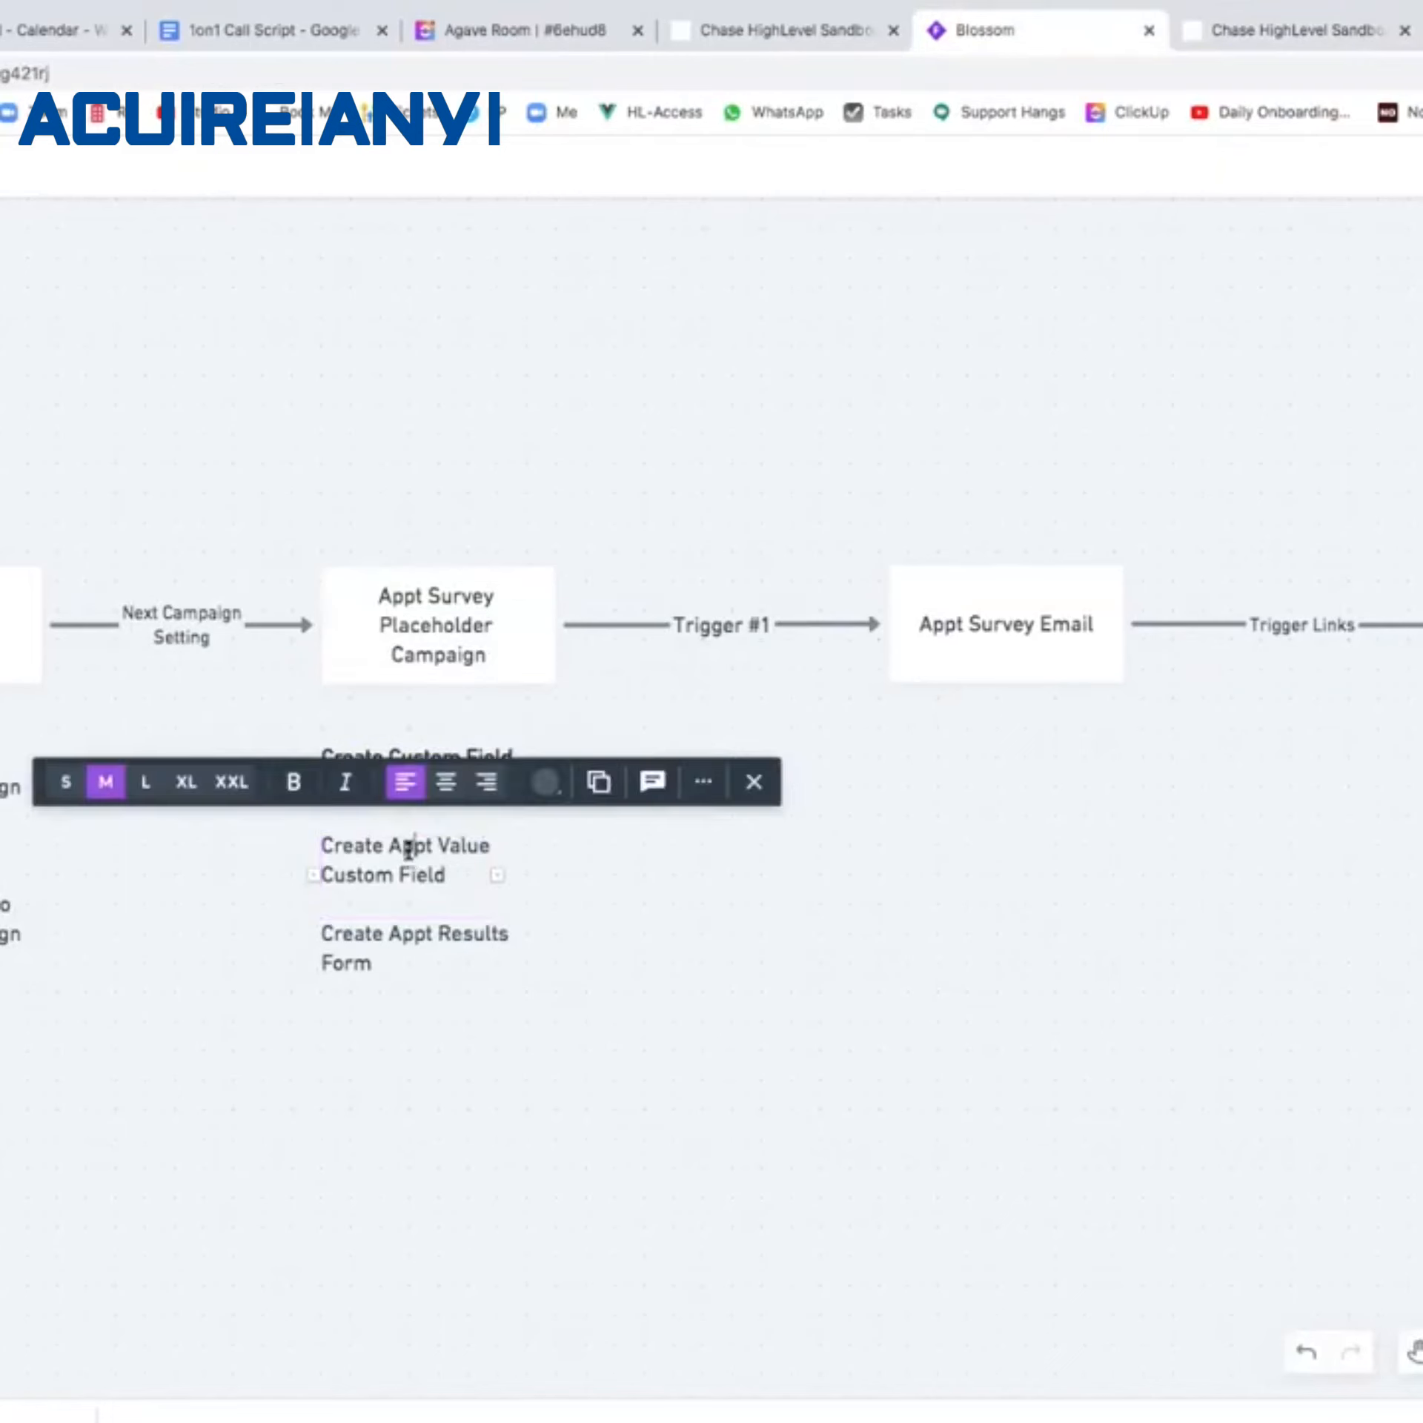
{"action": "left_click", "coordinate": [1257, 33]}
Add a numerical custom field named 'Appt Sold Value' and save it.
{"action": "left_click", "coordinate": [1422, 451]}
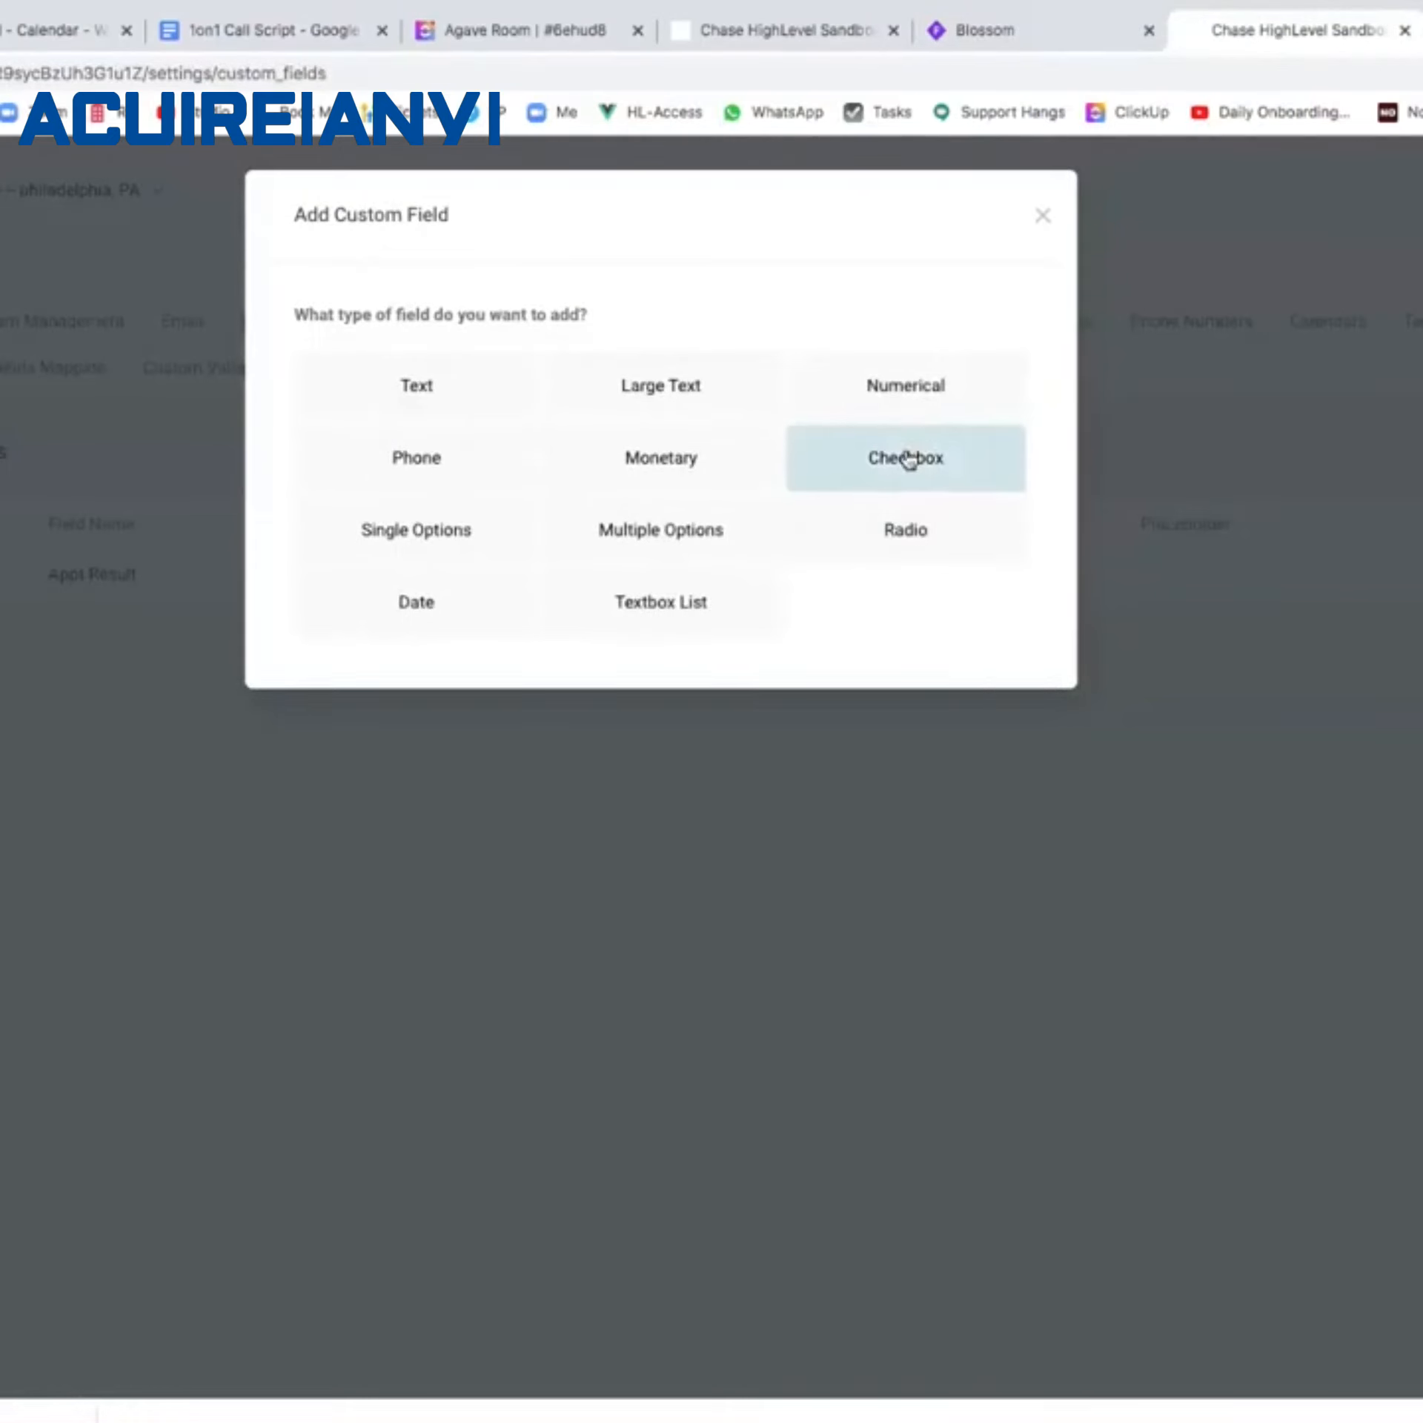
{"action": "left_click", "coordinate": [905, 386]}
{"action": "left_click", "coordinate": [467, 501]}
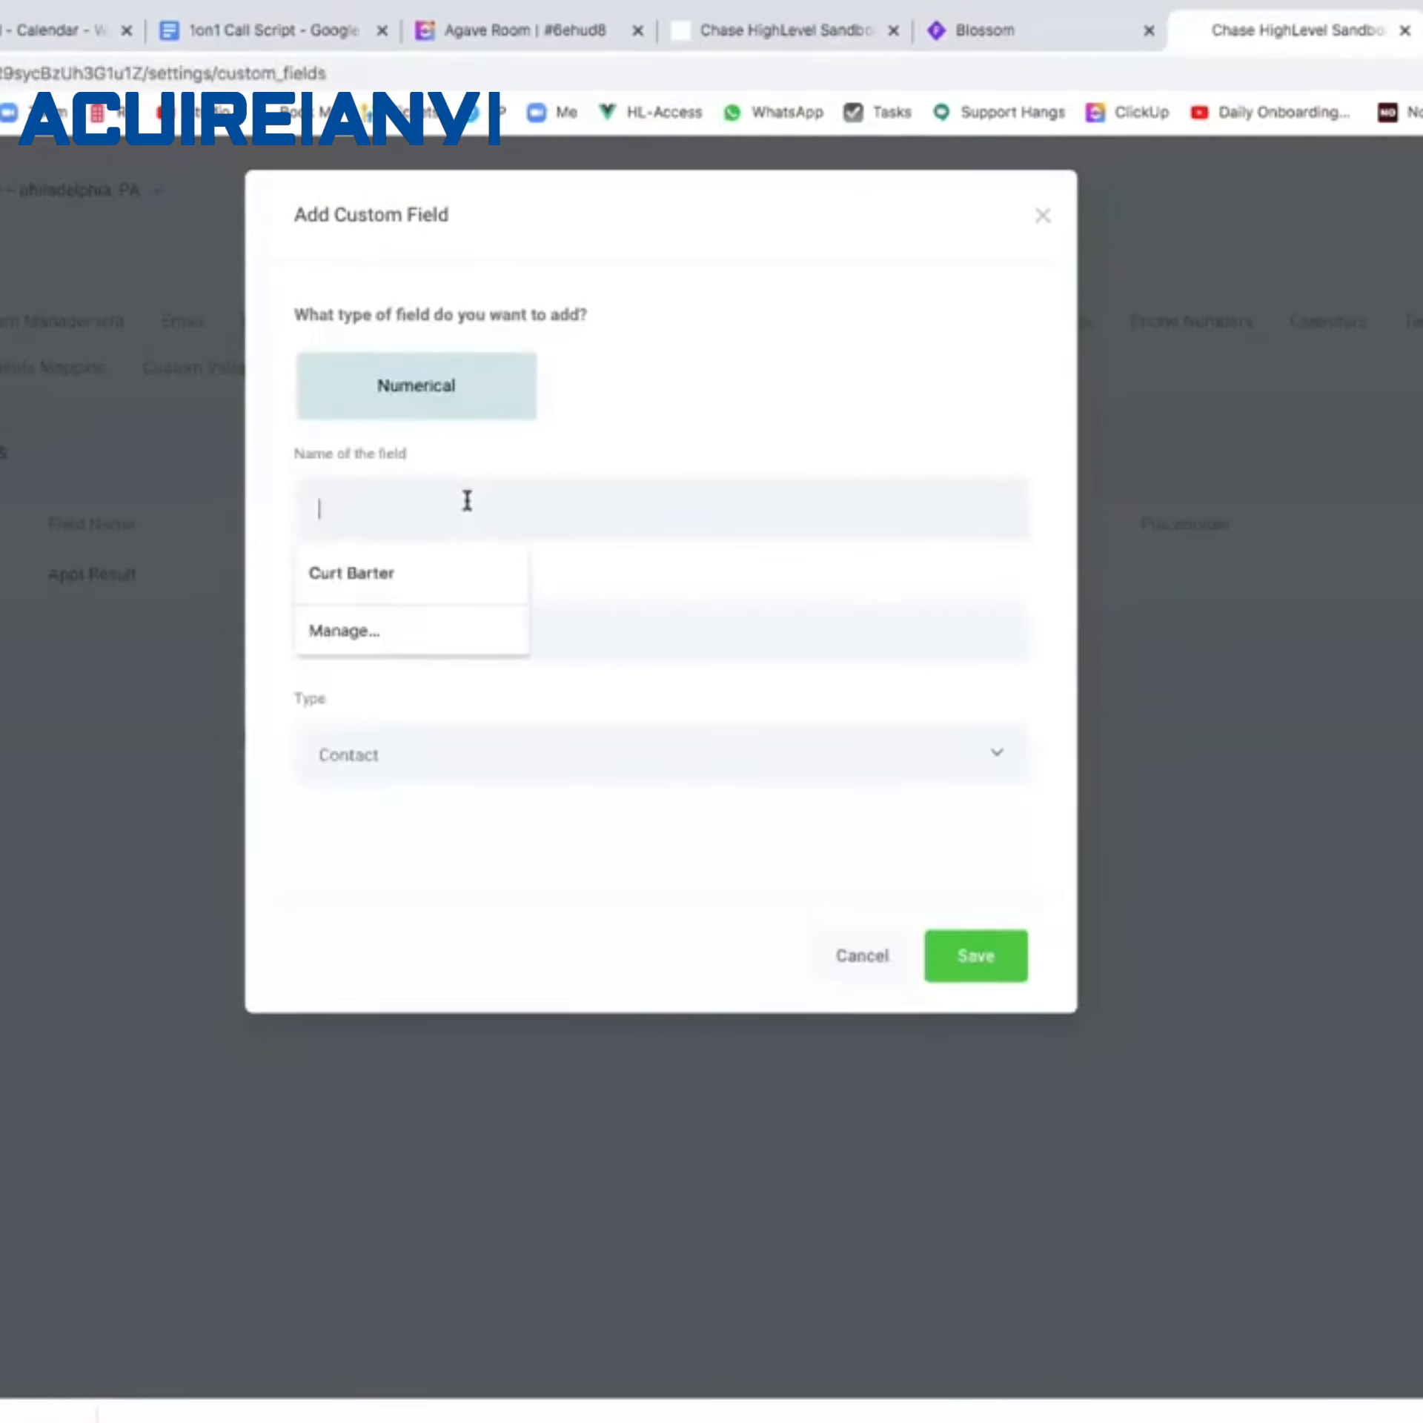
{"action": "type", "text": "Appt "}
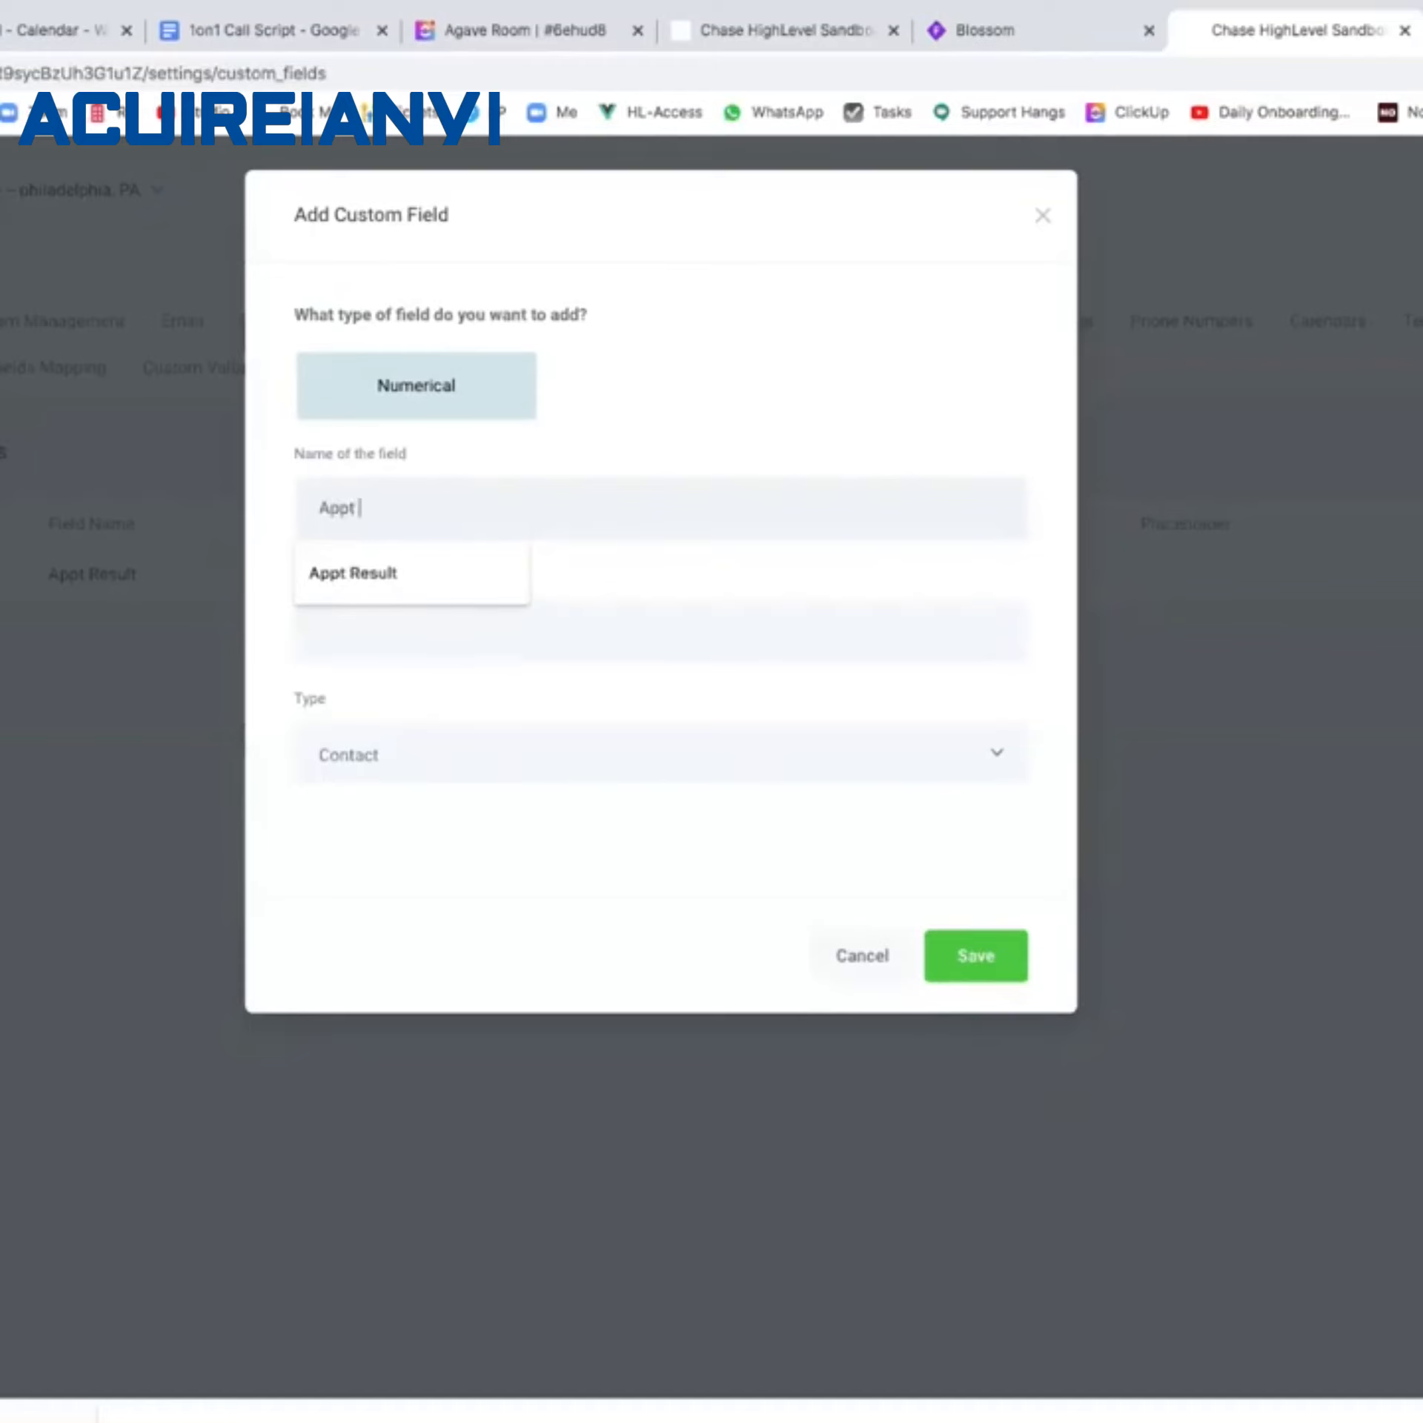
{"action": "type", "text": "Sold VAlue"}
{"action": "key", "text": "BackSpace"}
{"action": "key", "text": "BackSpace"}
{"action": "key", "text": "BackSpace"}
{"action": "key", "text": "BackSpace"}
{"action": "type", "text": "alue"}
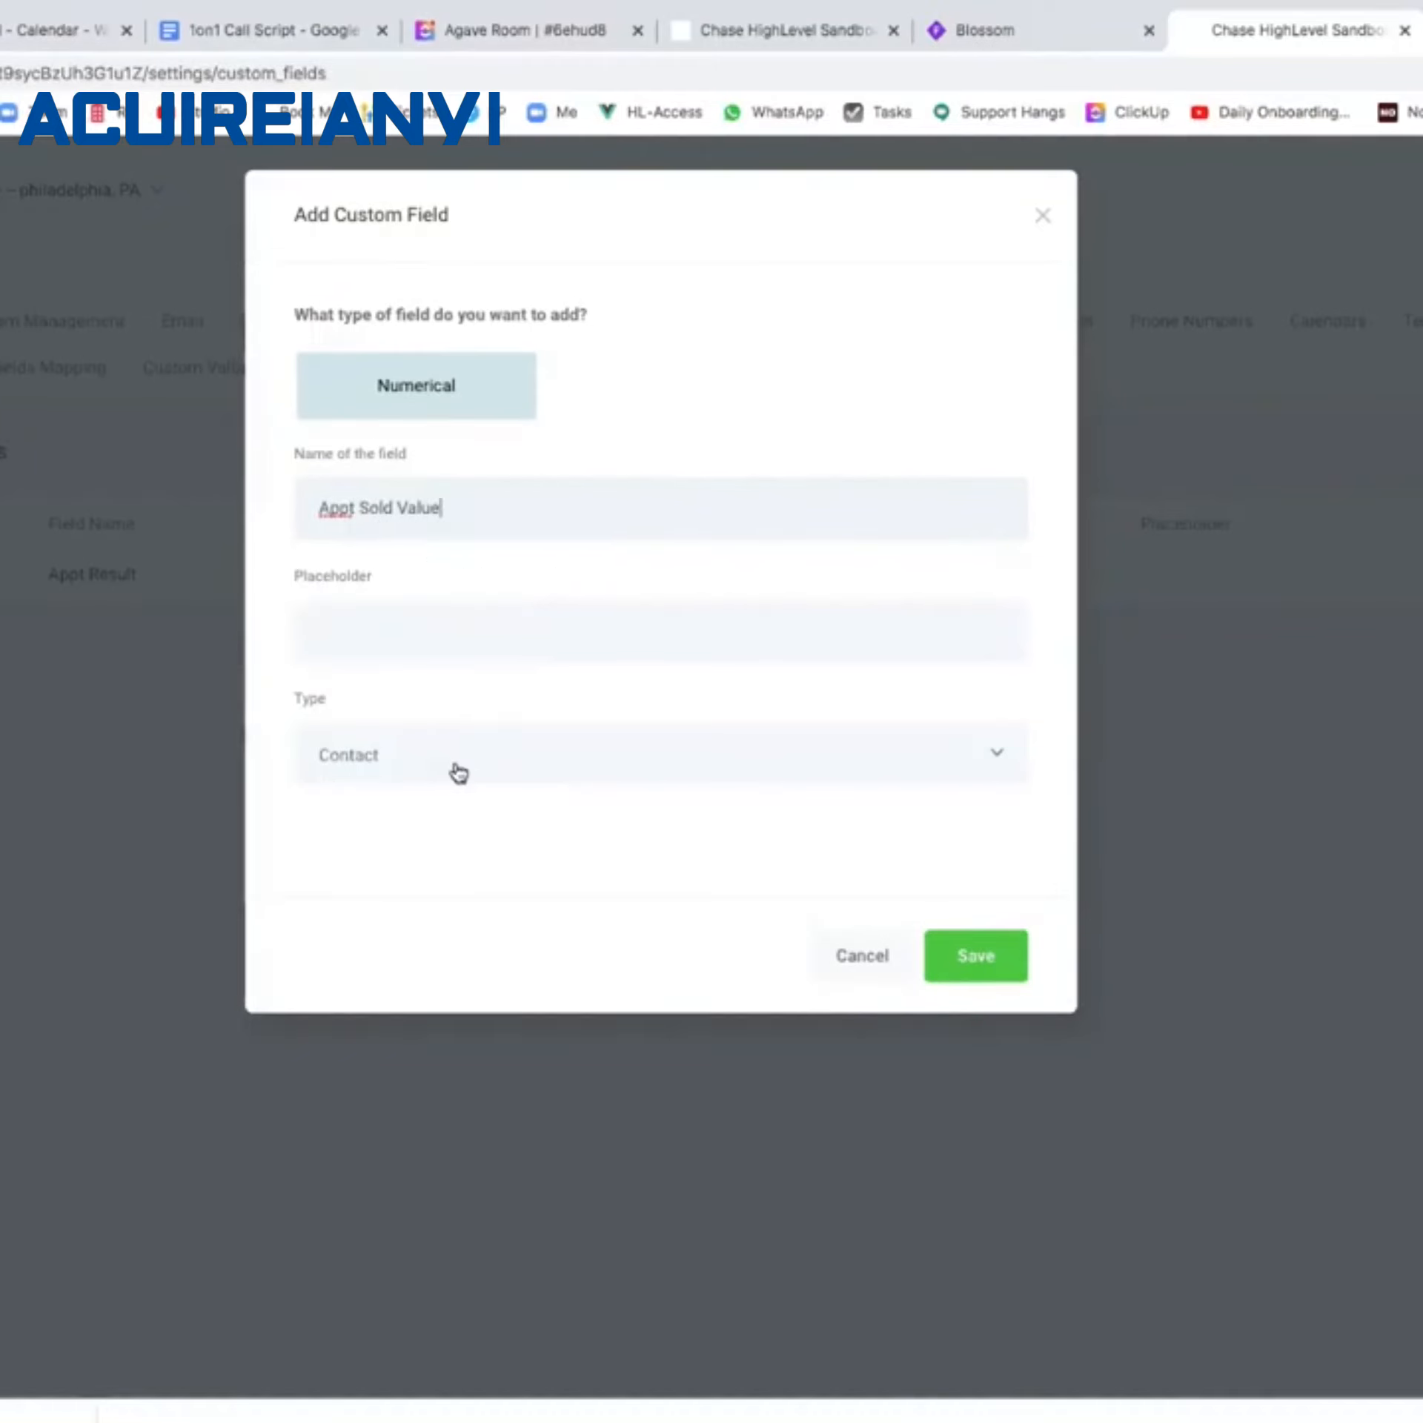
{"action": "left_click", "coordinate": [977, 944]}
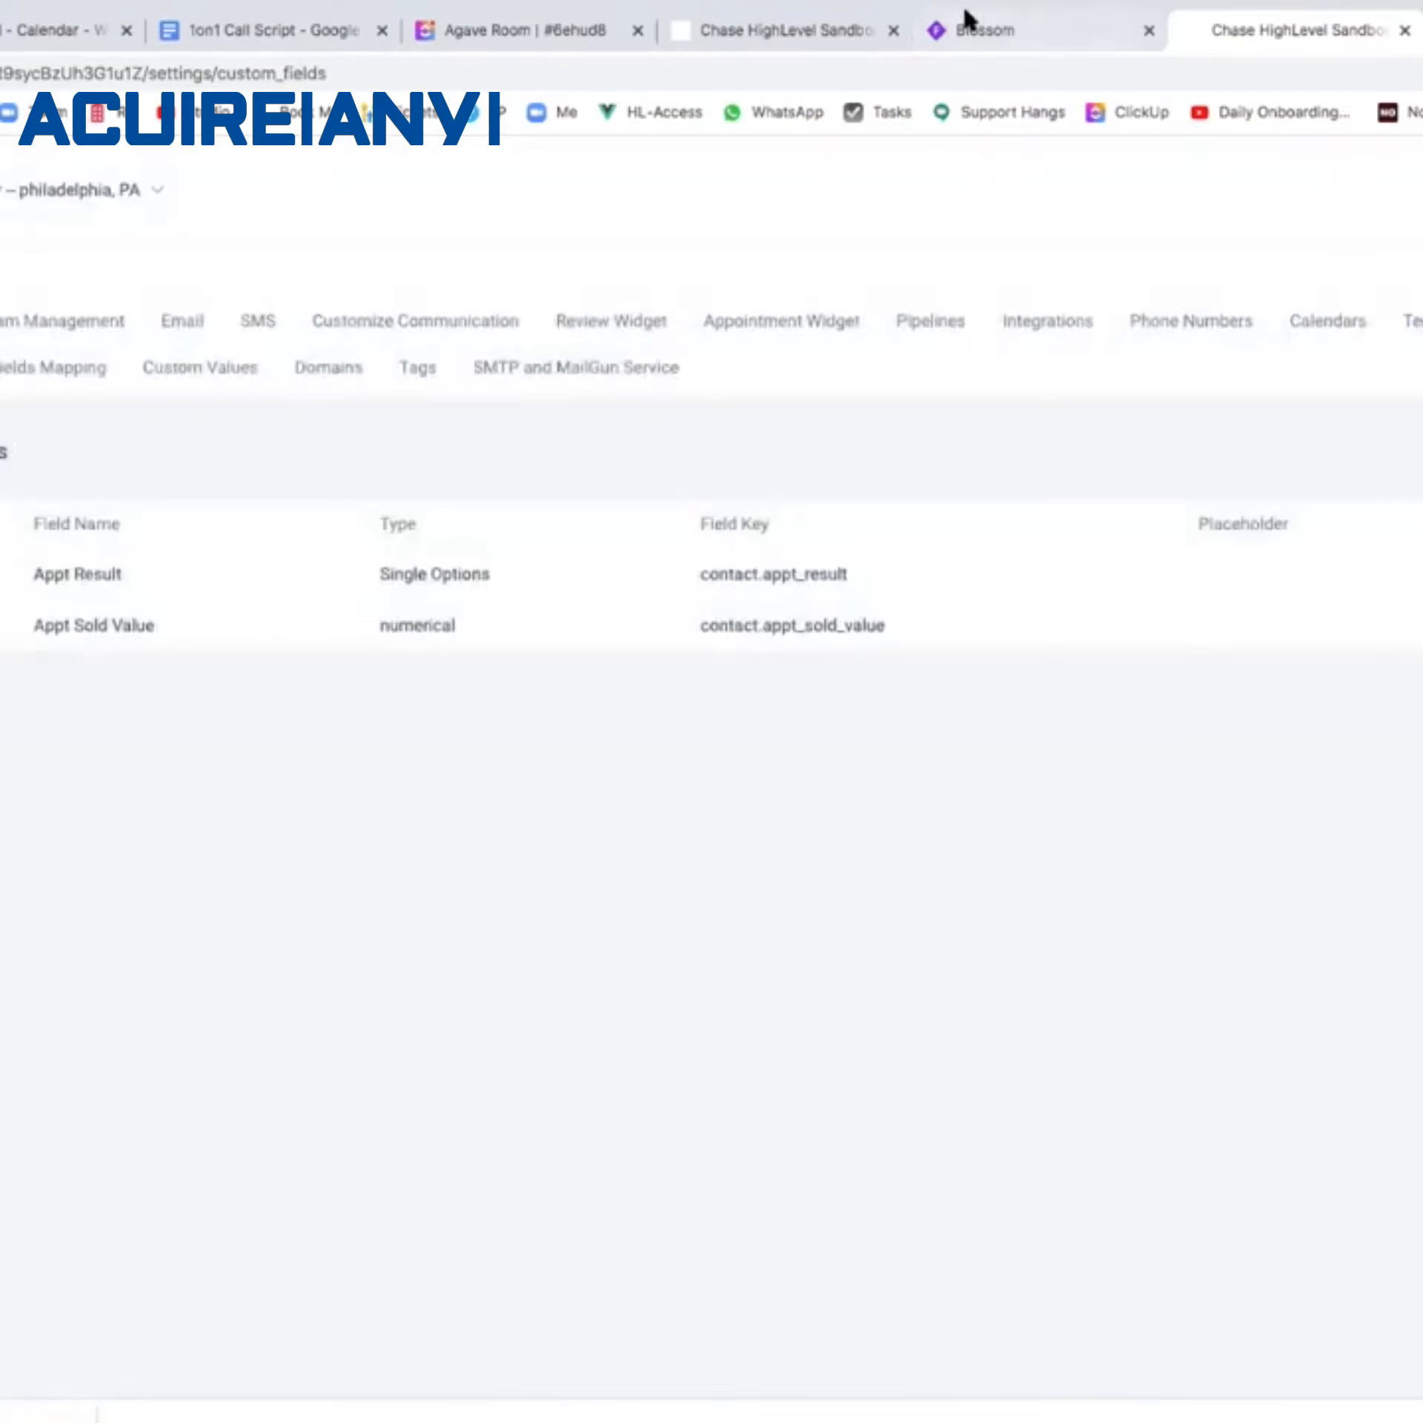
{"action": "left_click", "coordinate": [972, 28]}
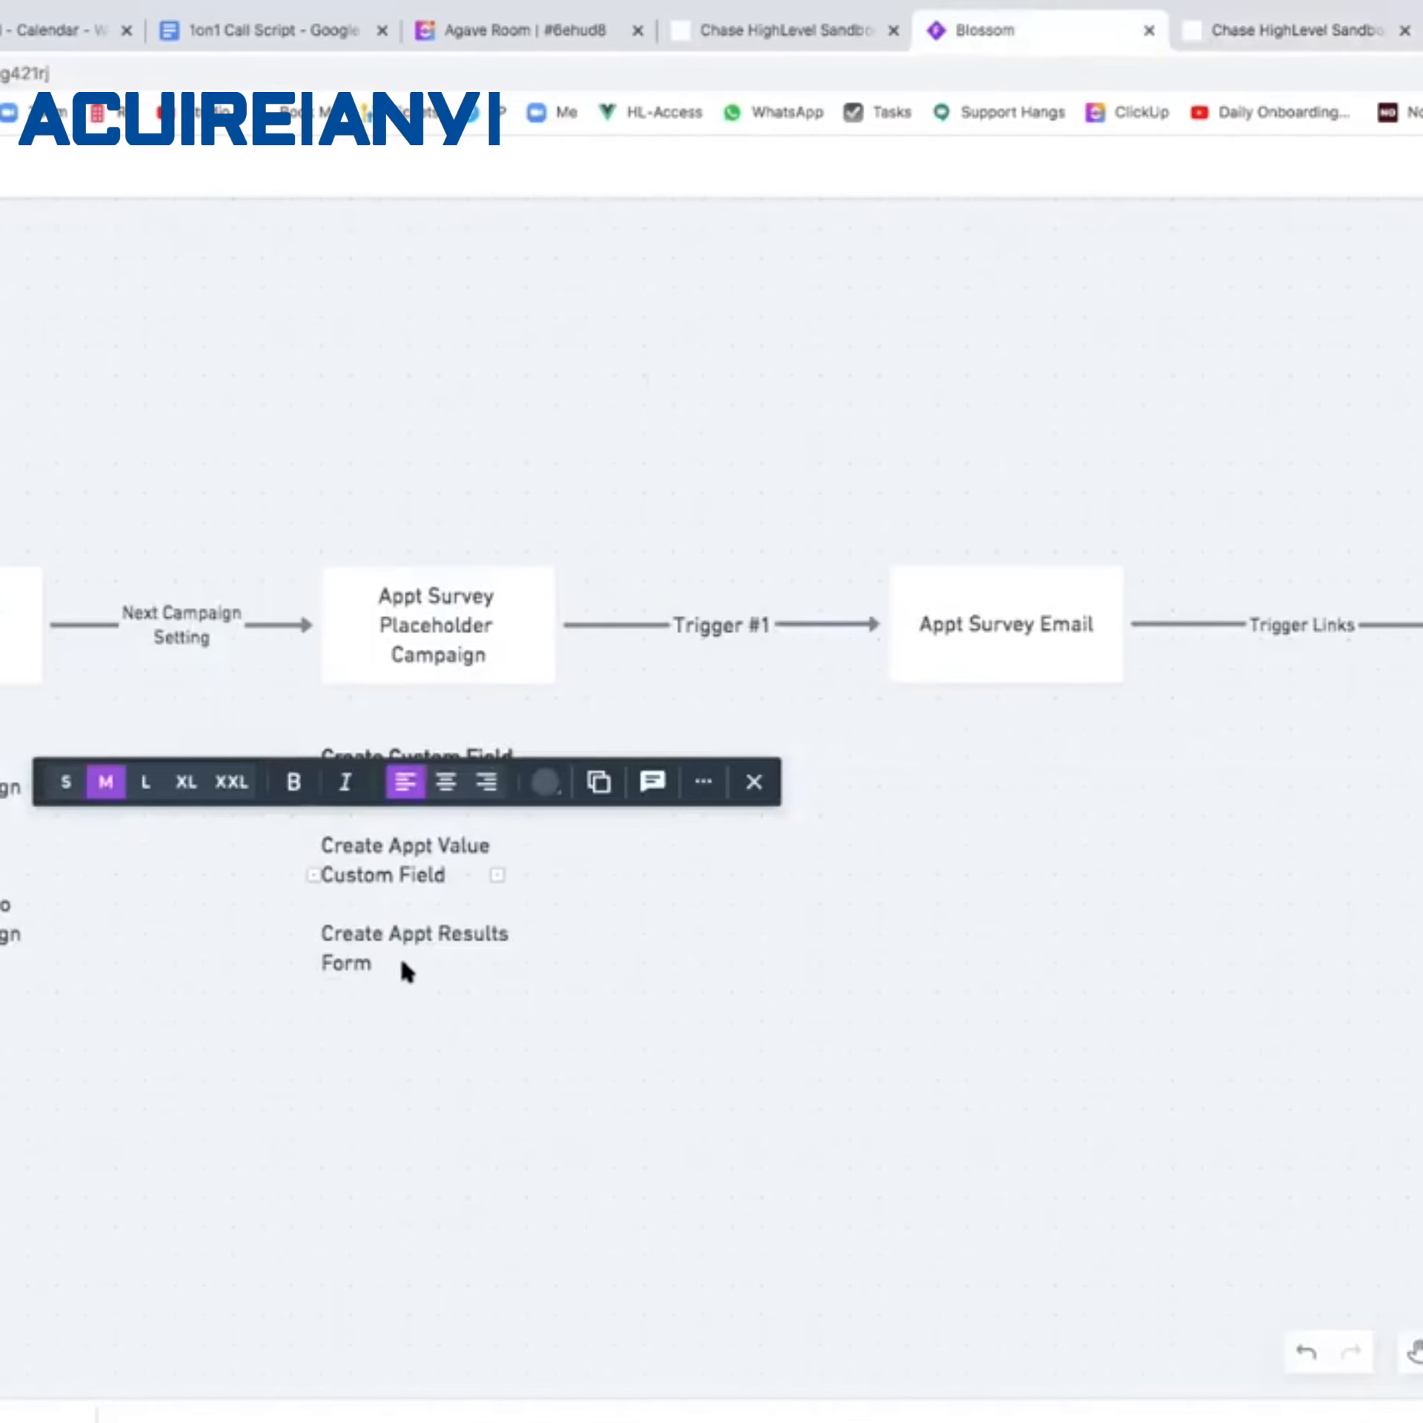
Title the new HighLevel form 'Appt Result'.
{"action": "left_click", "coordinate": [1305, 33]}
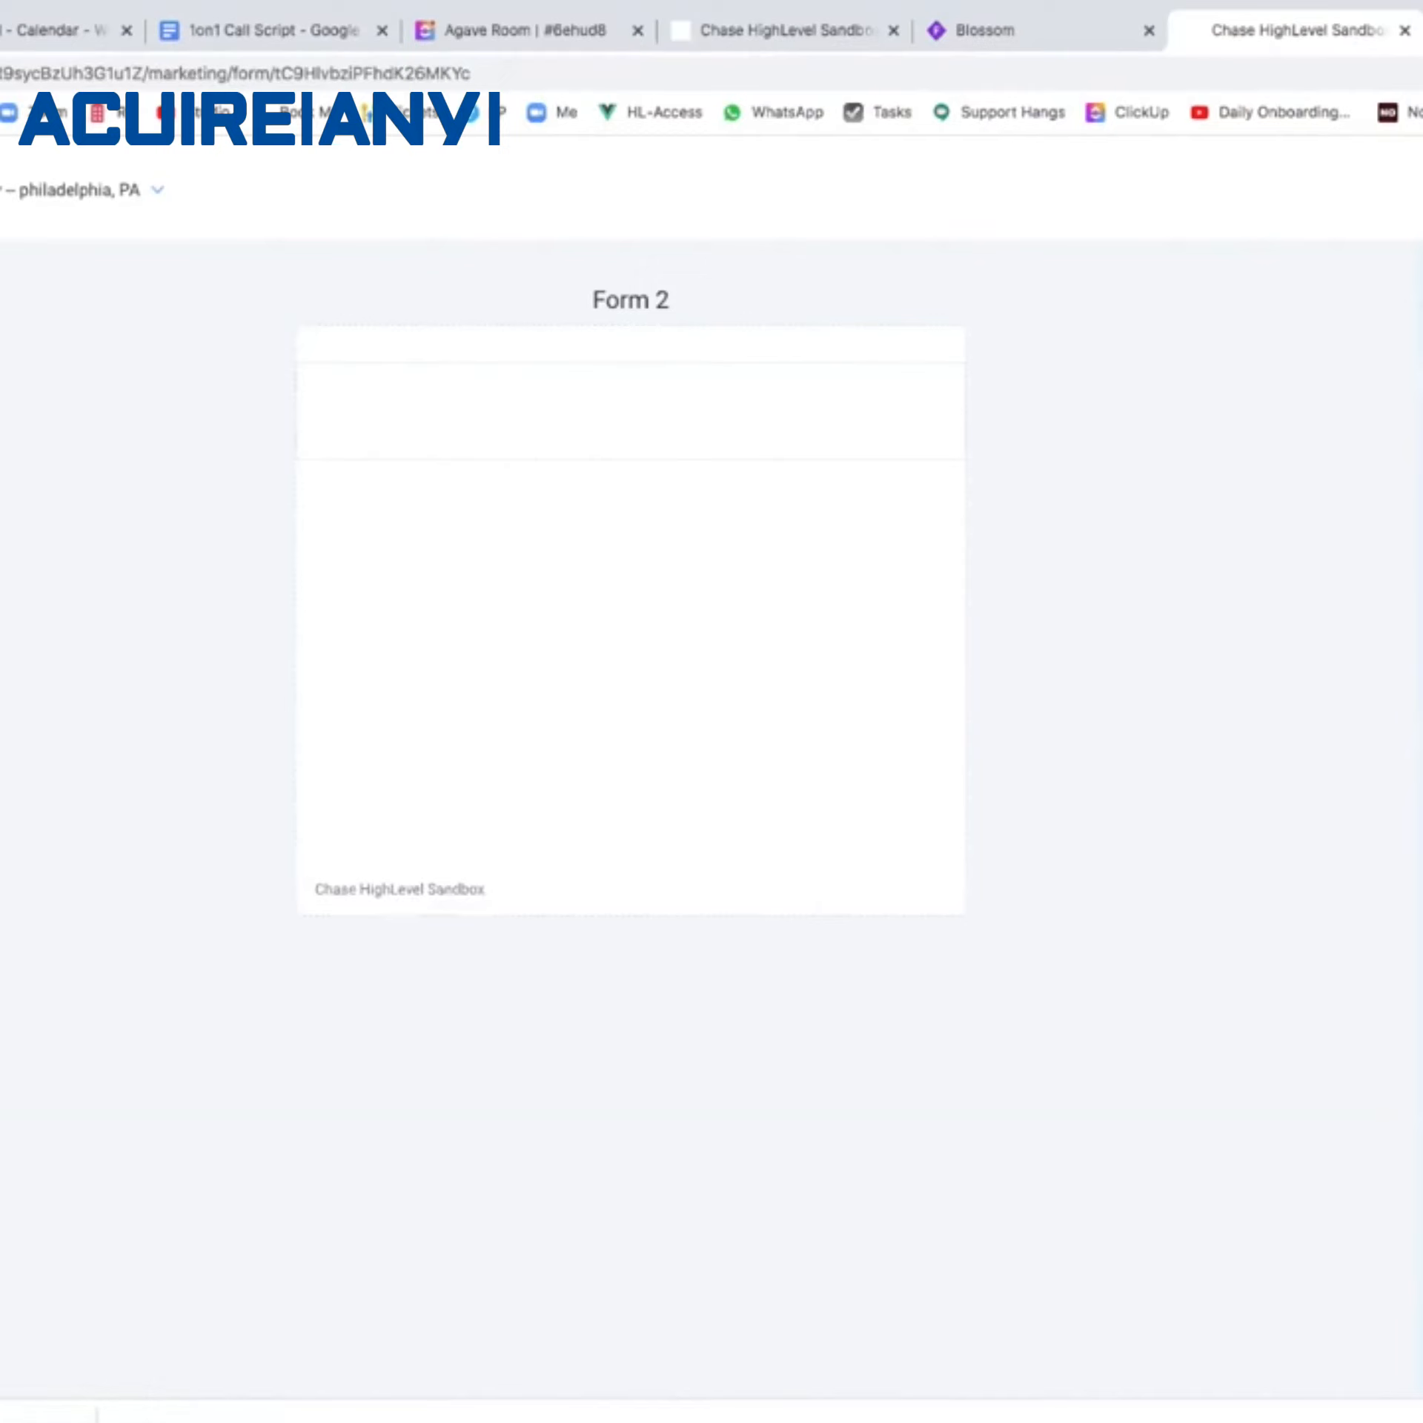
{"action": "type", "text": "Appt Results"}
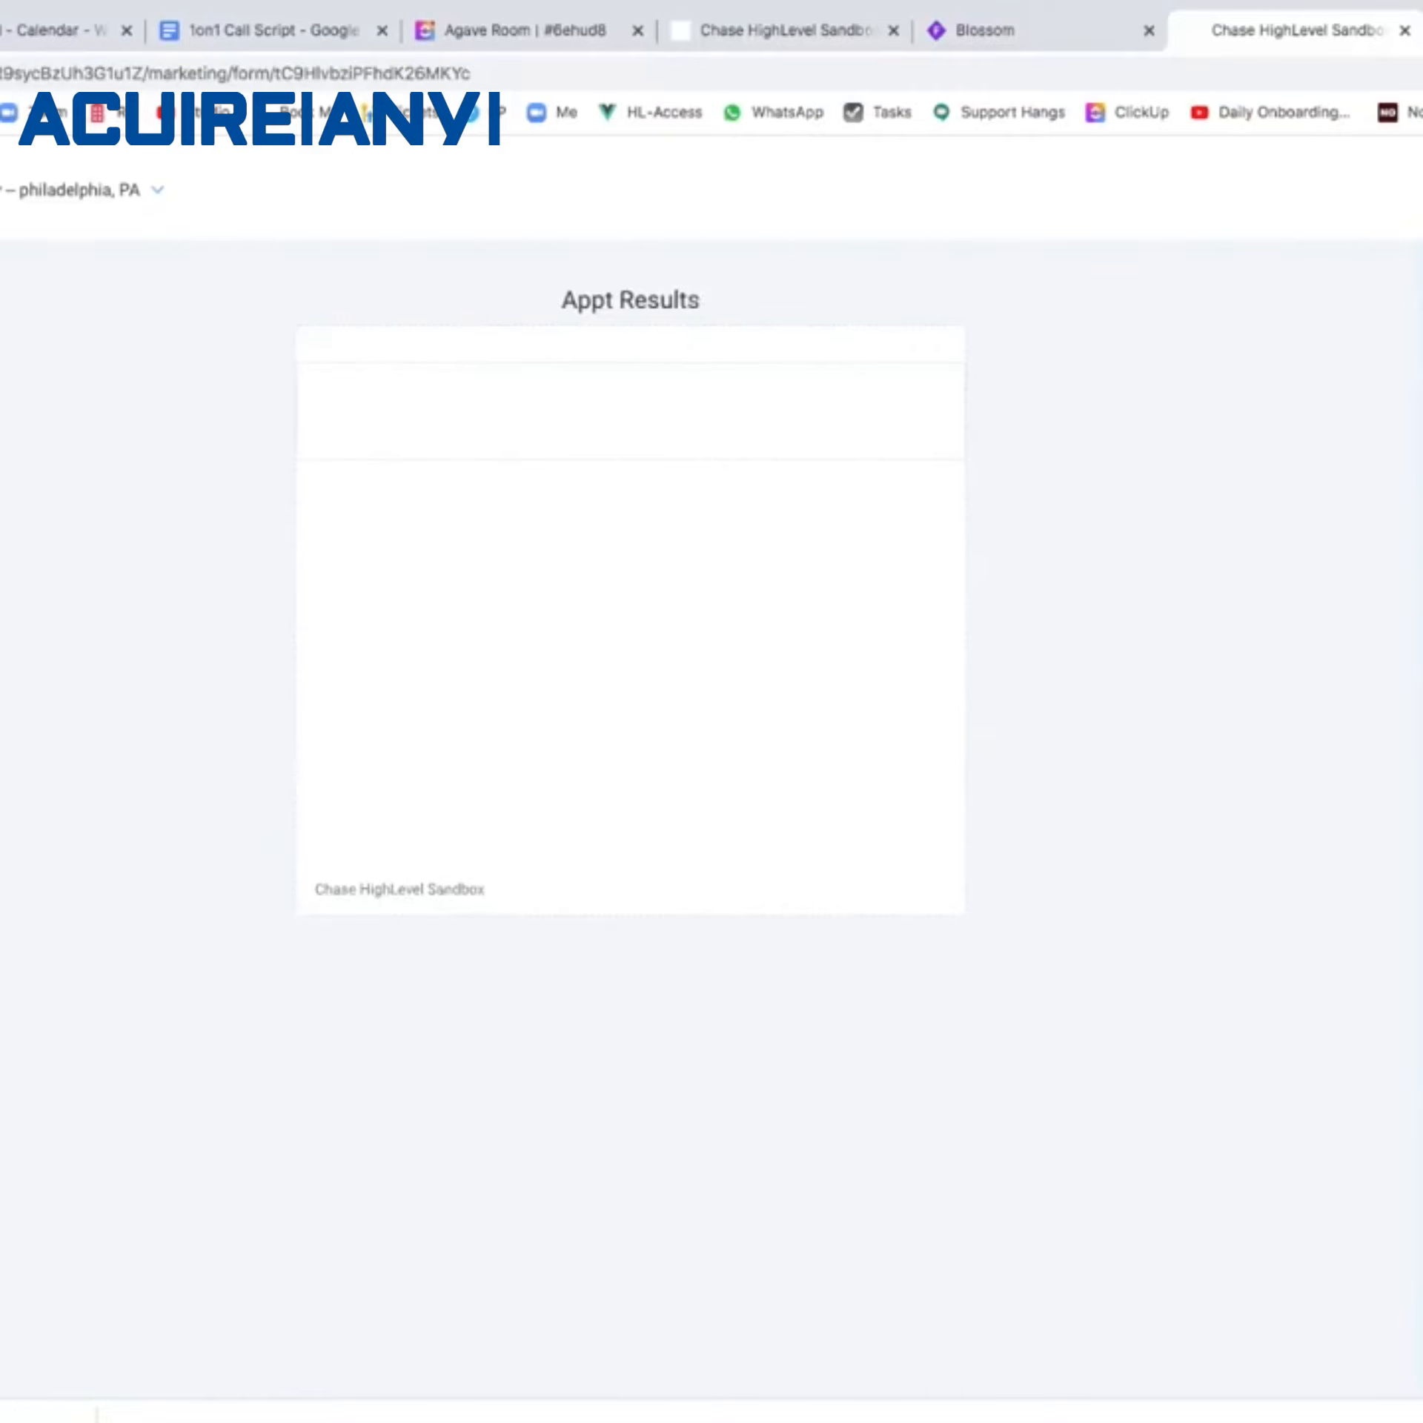
{"action": "key", "text": "BackSpace"}
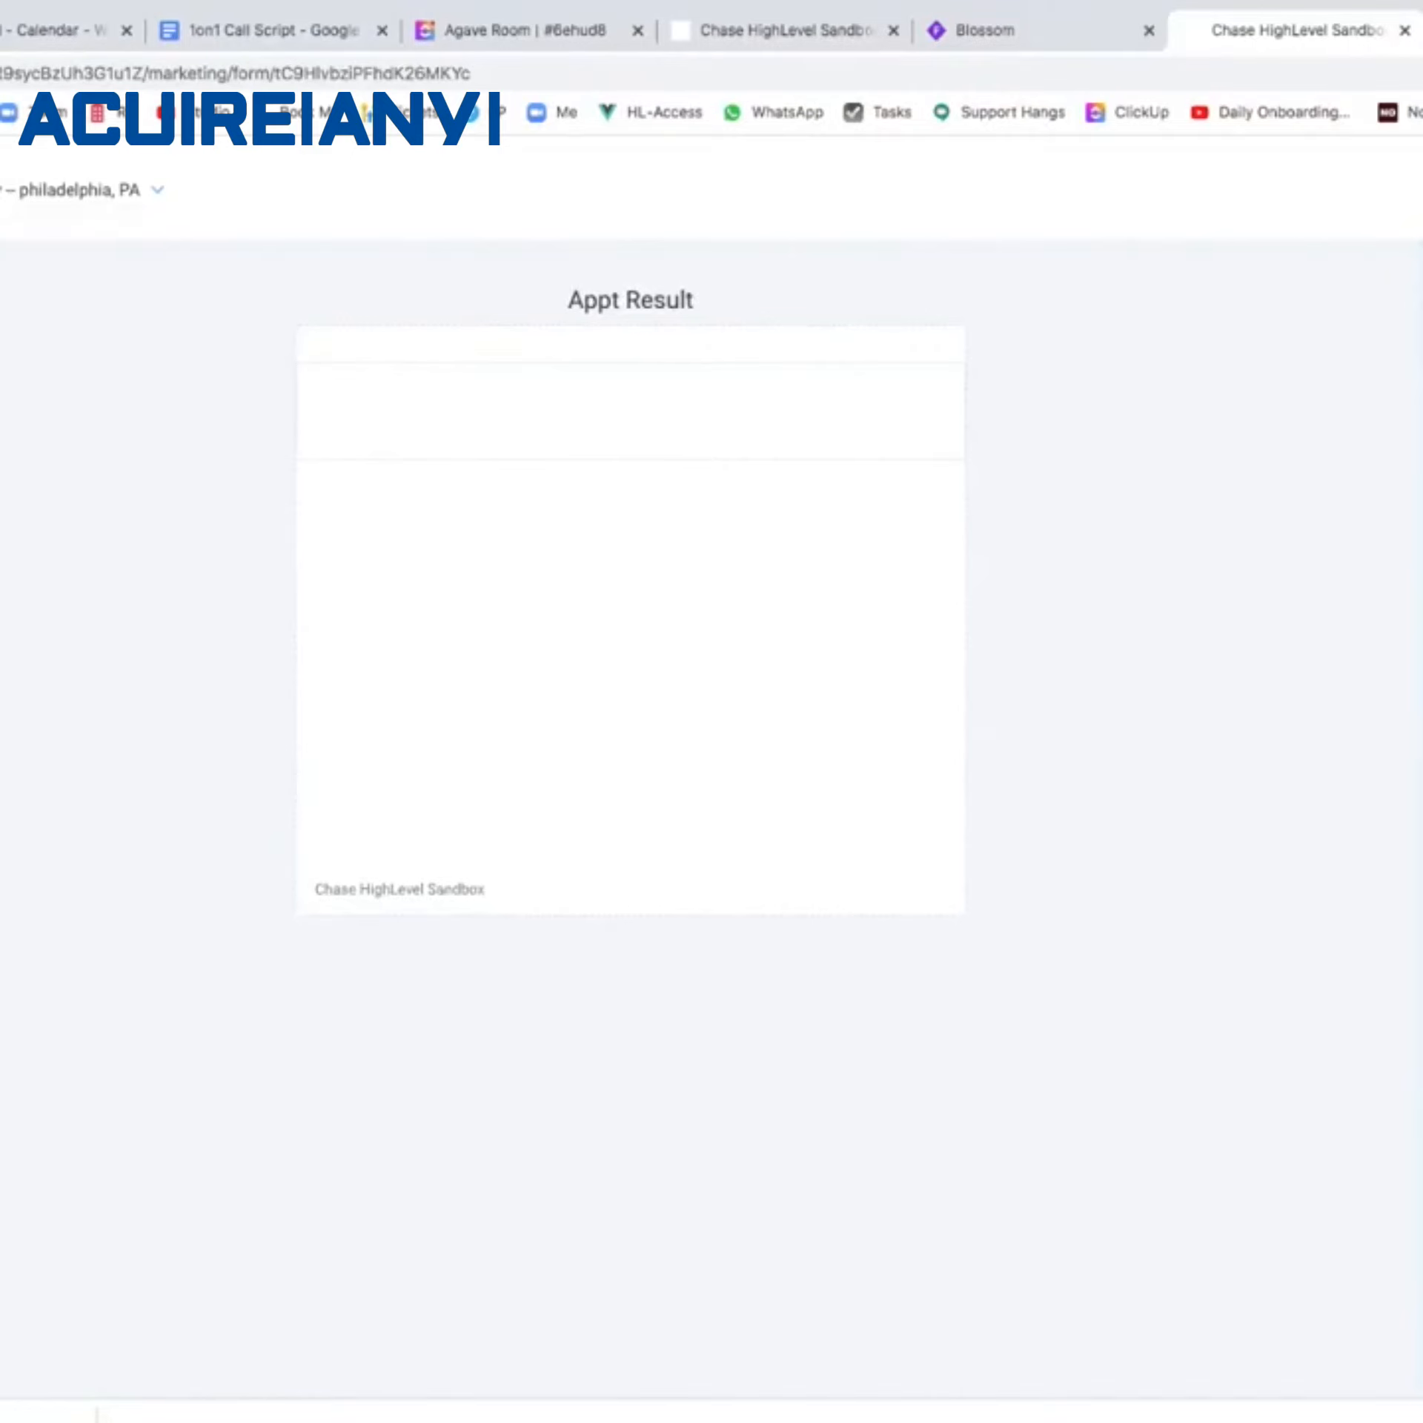
Add First Name, Last Name and Email fields to the form.
{"action": "left_click_drag", "start_coordinate": [1421, 516], "coordinate": [860, 419]}
{"action": "left_click_drag", "start_coordinate": [1421, 568], "coordinate": [889, 523]}
{"action": "left_click_drag", "start_coordinate": [1420, 635], "coordinate": [759, 648]}
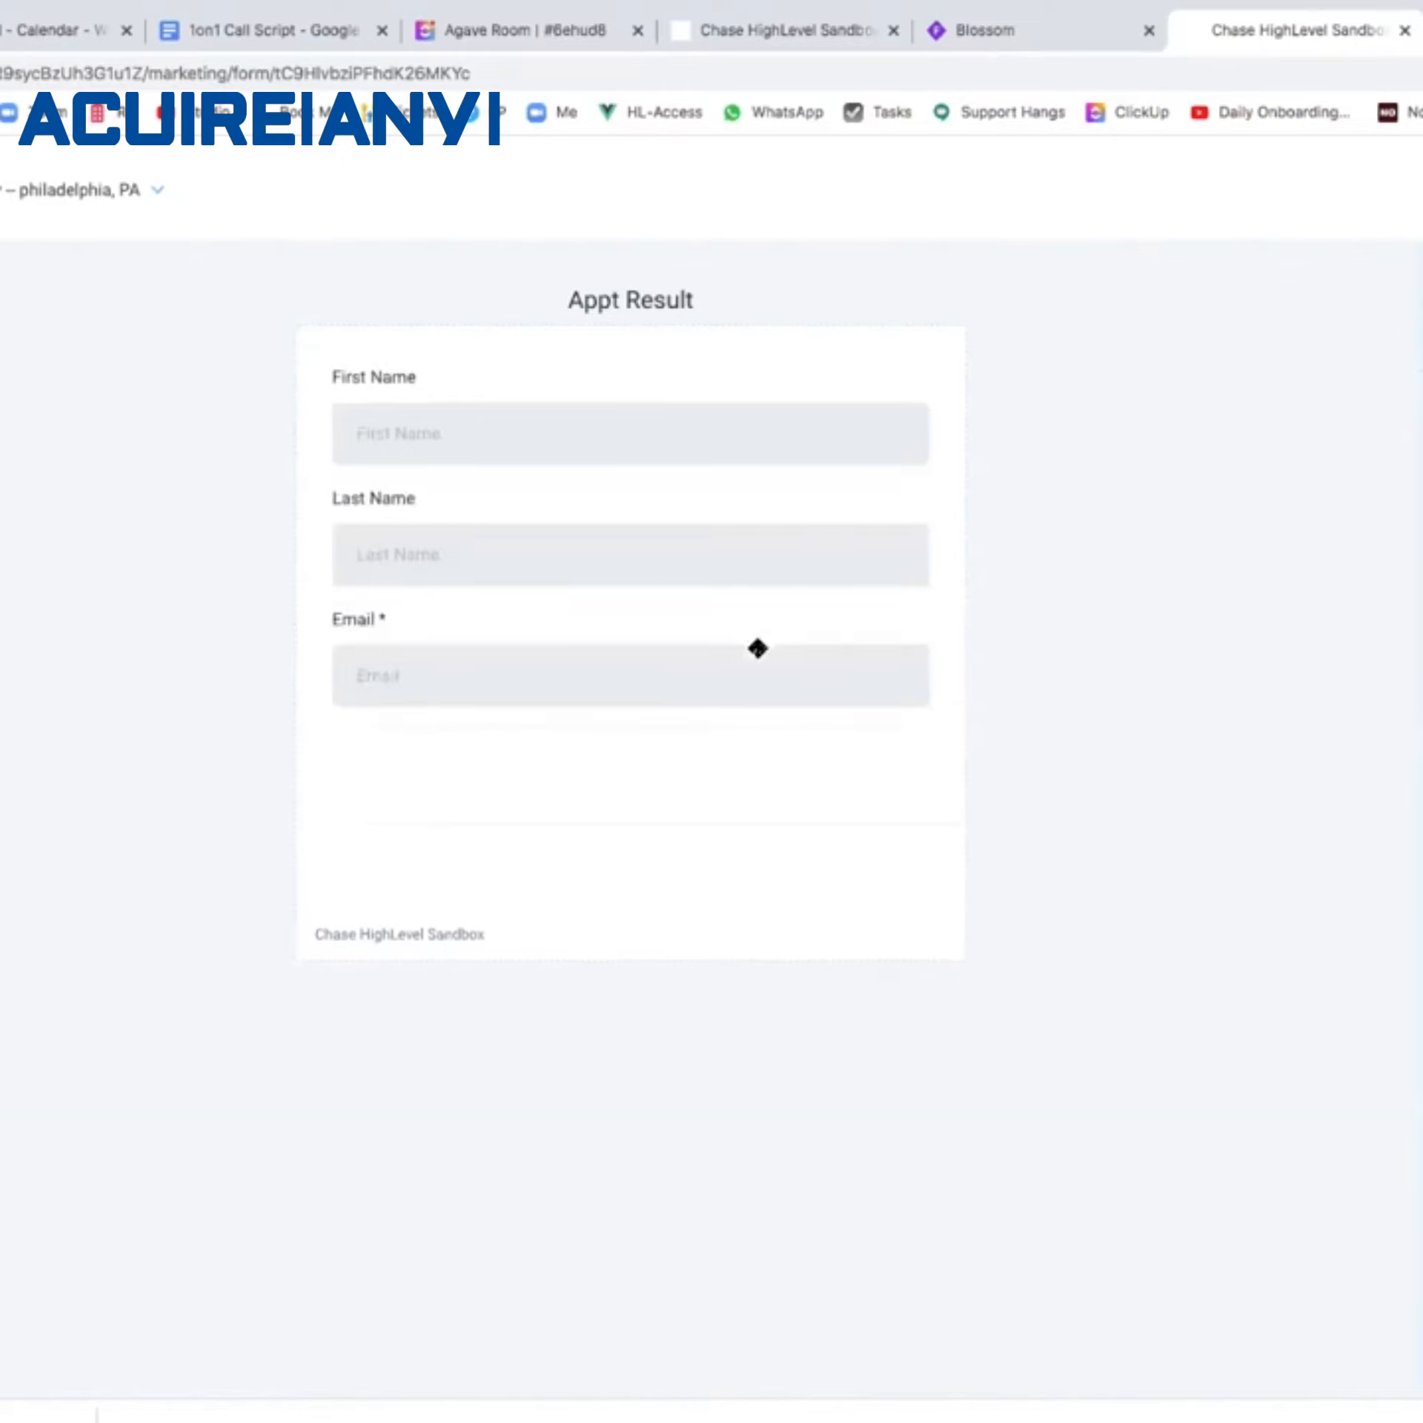
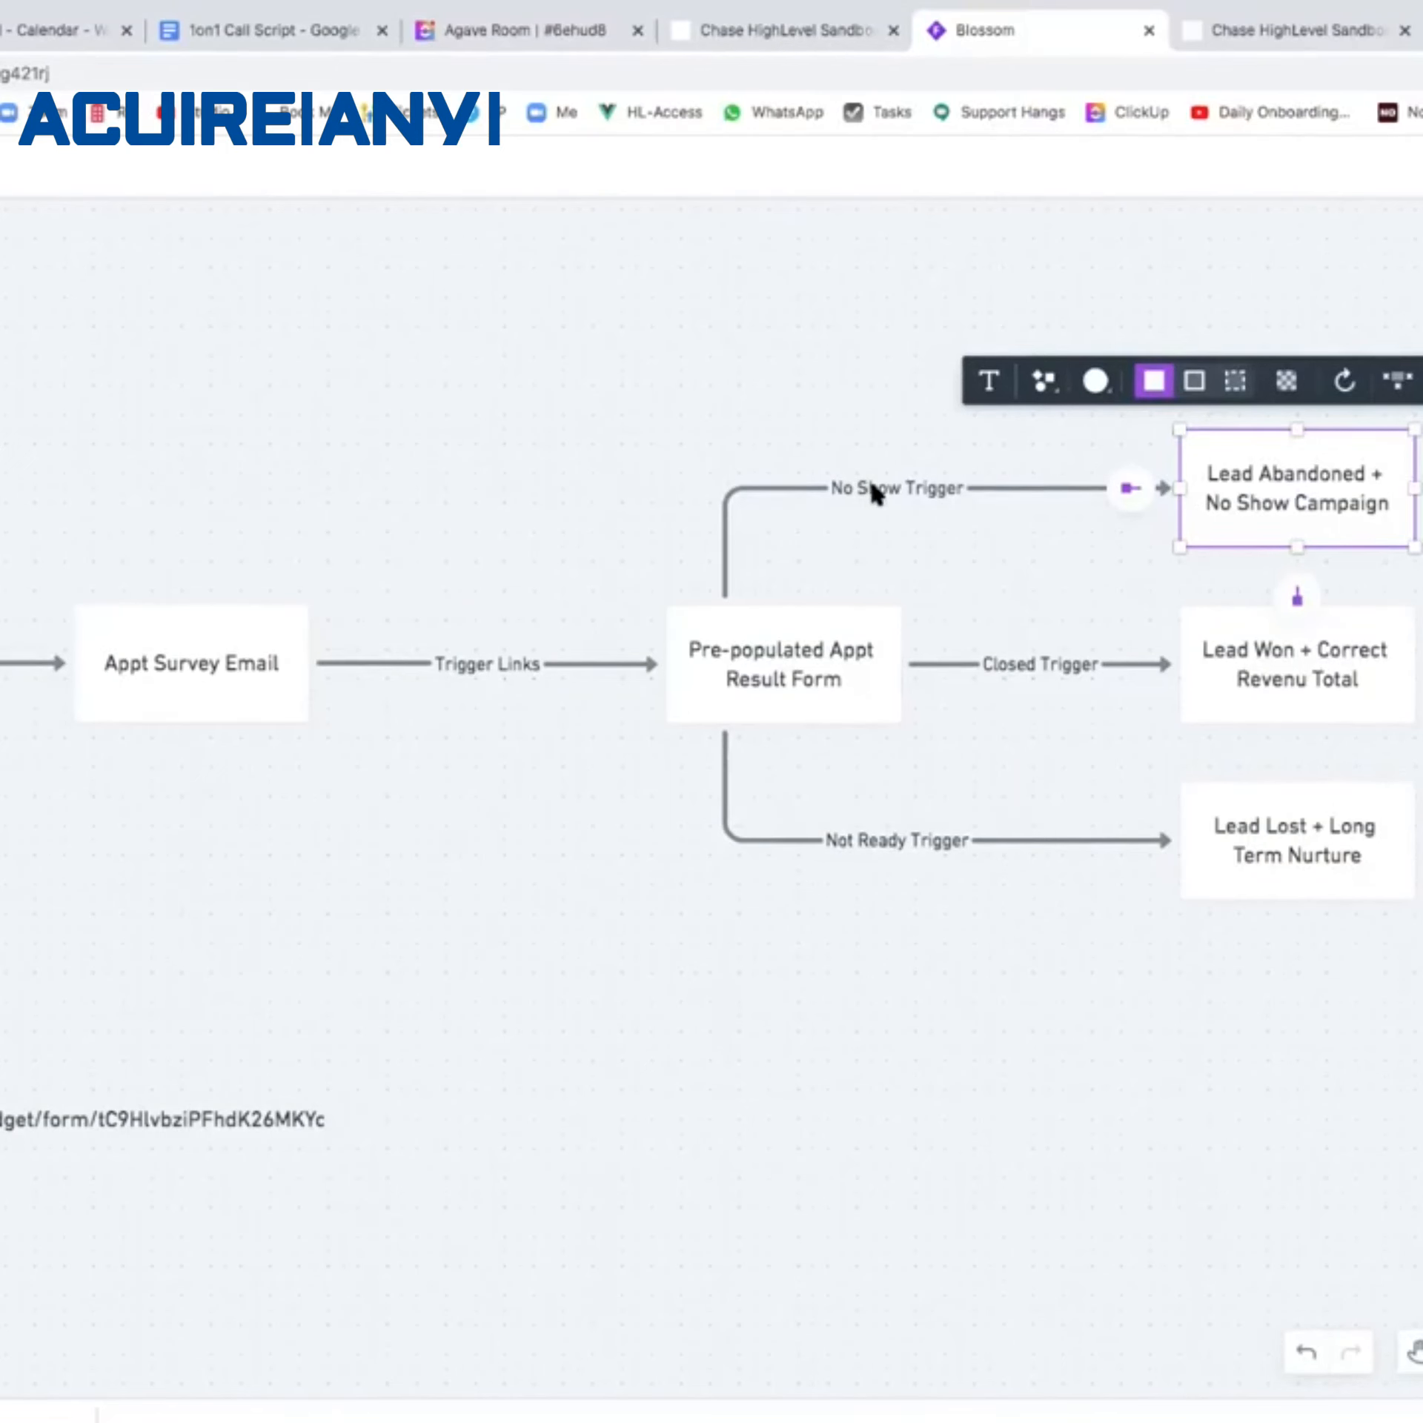
Switch to the sandbox tab, return to the Triggers list, and start a New Basic Rule.
{"action": "left_click", "coordinate": [819, 33]}
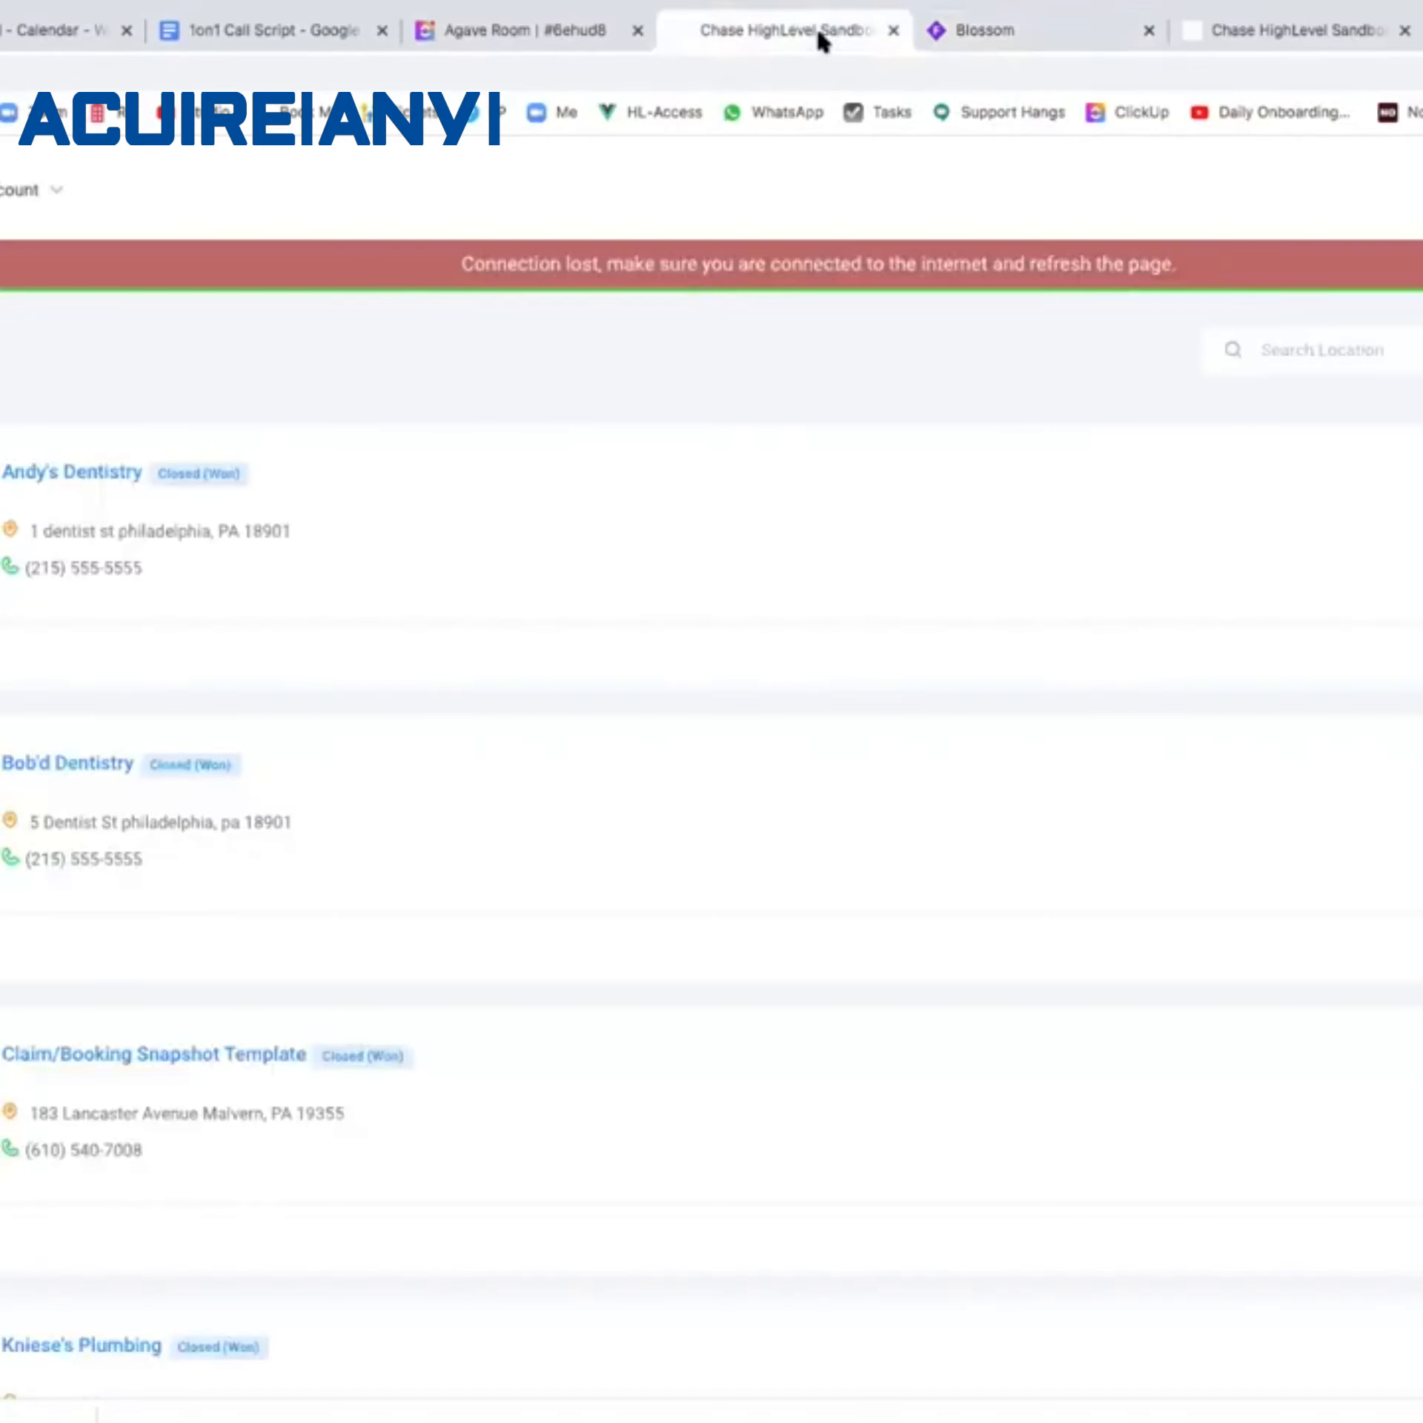
{"action": "left_click", "coordinate": [1237, 33]}
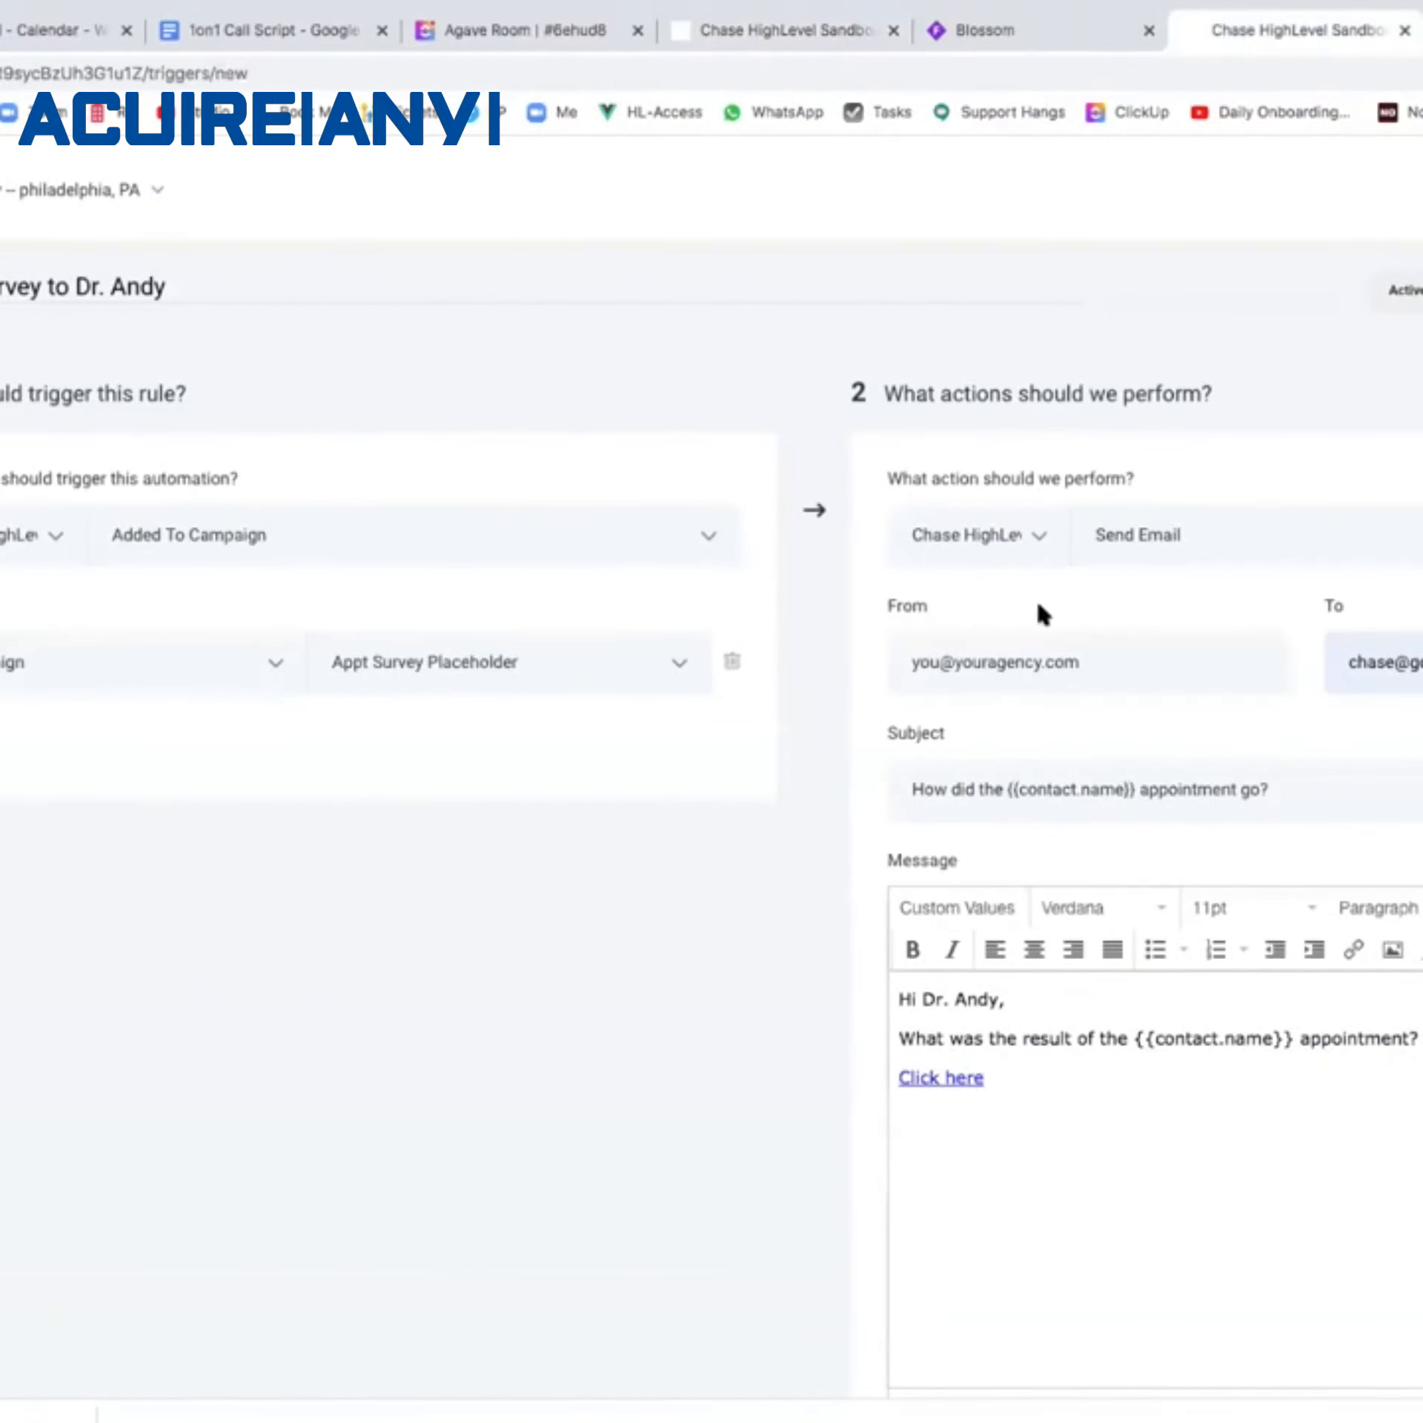
{"action": "key", "text": "super+Left"}
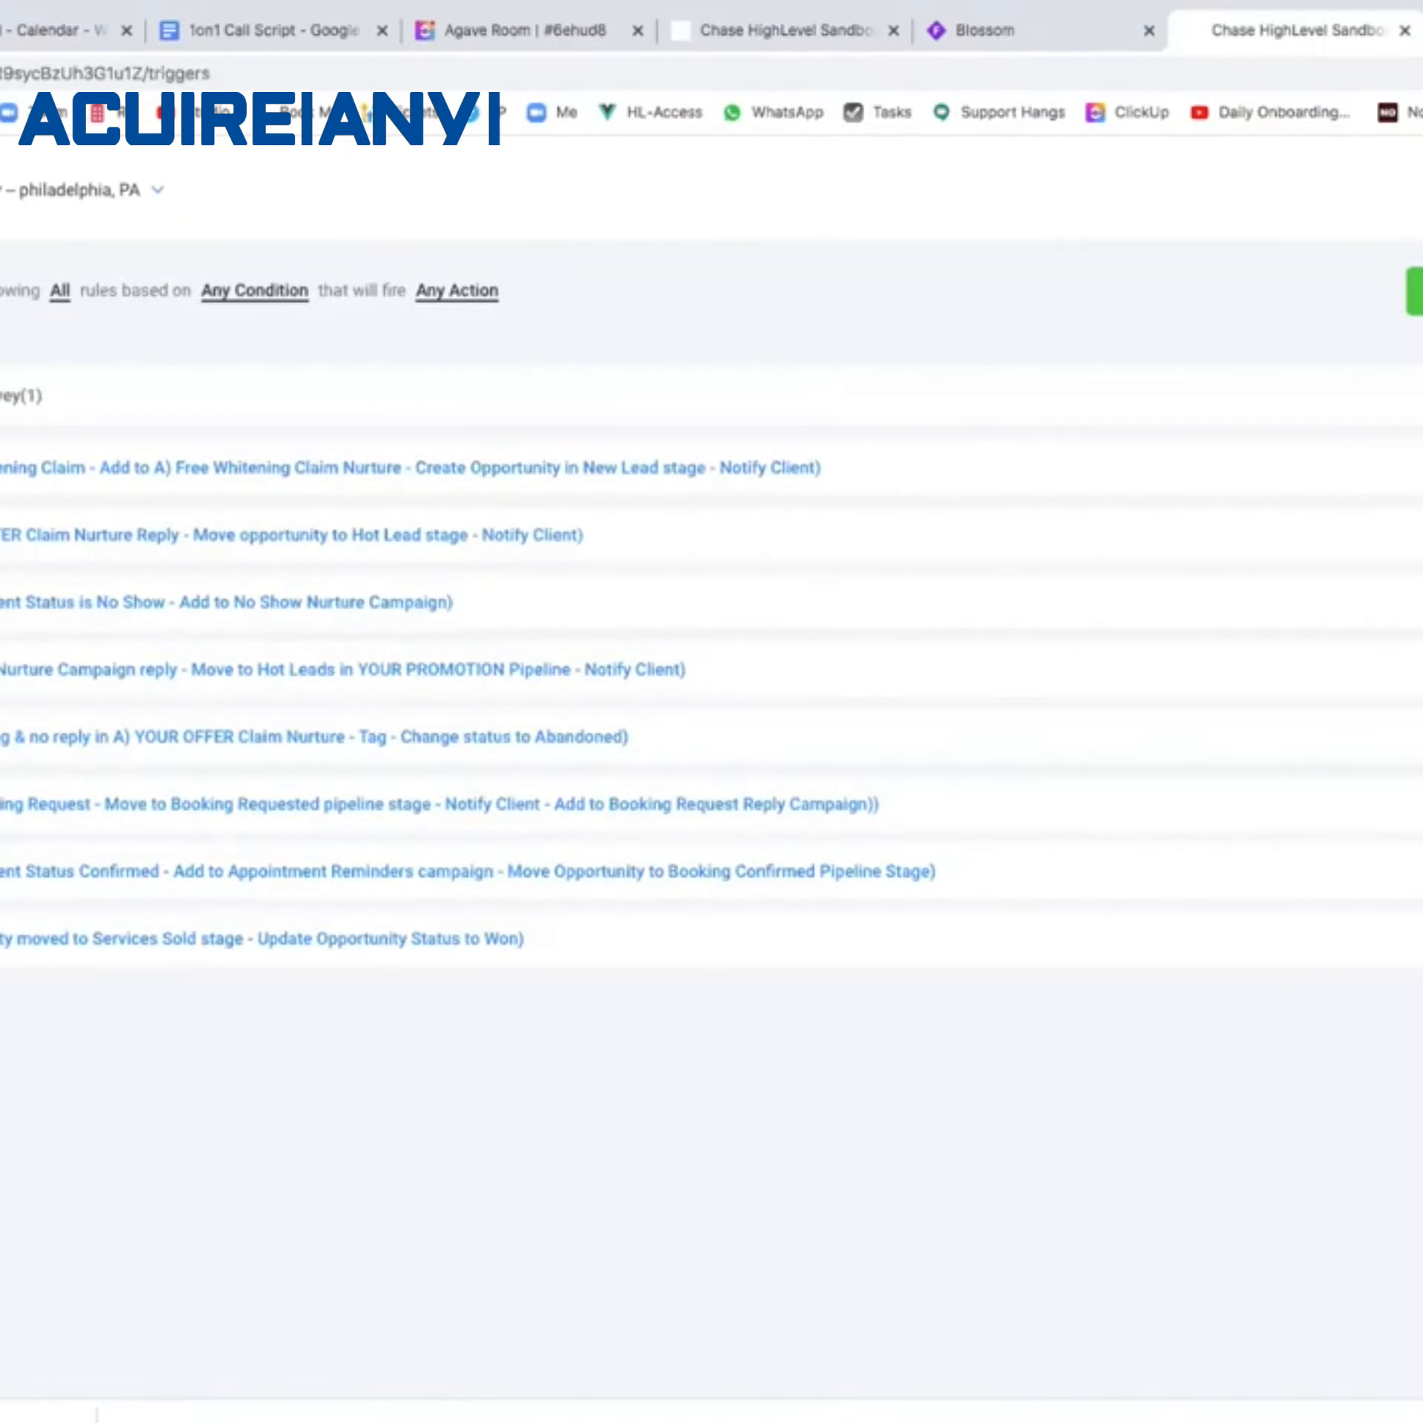
{"action": "left_click", "coordinate": [1417, 292]}
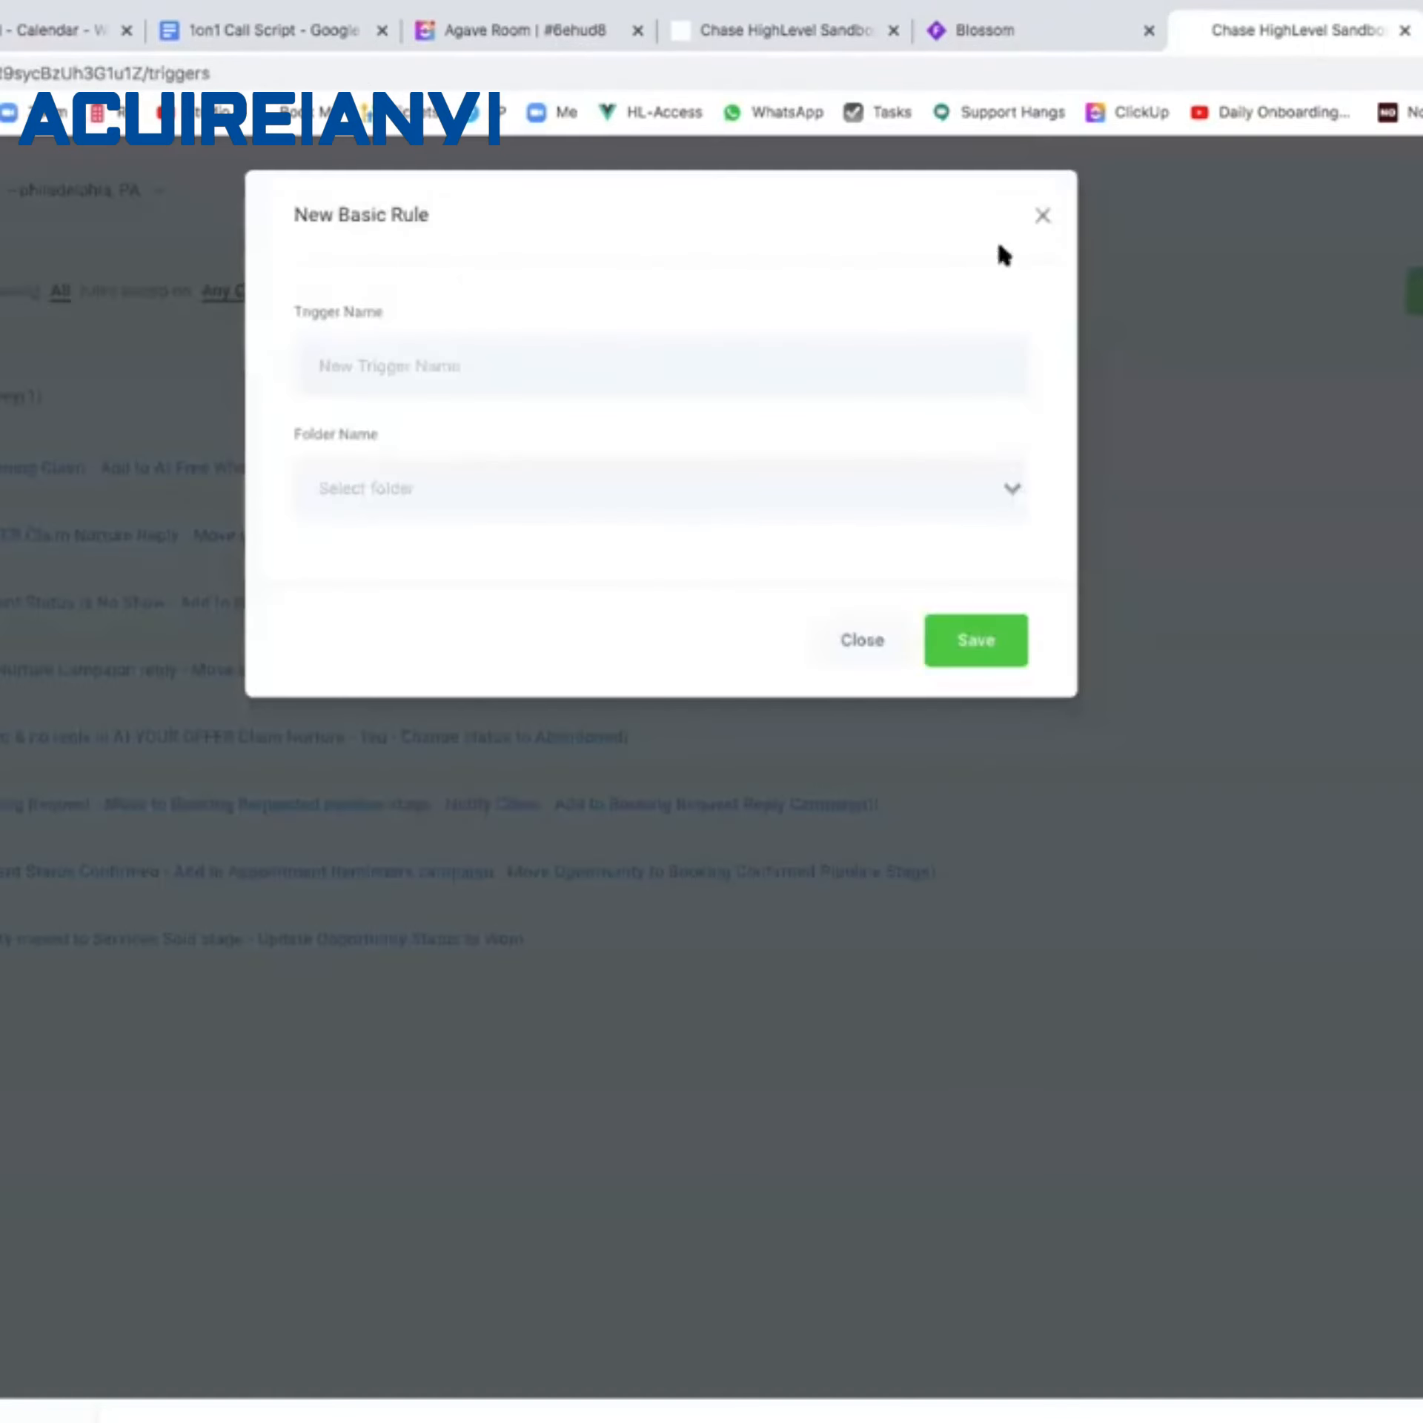
Name the rule 'Survey Result - No Show', file it in Appt Survey, and save it.
{"action": "left_click", "coordinate": [671, 362]}
{"action": "type", "text": "Survey Result - No"}
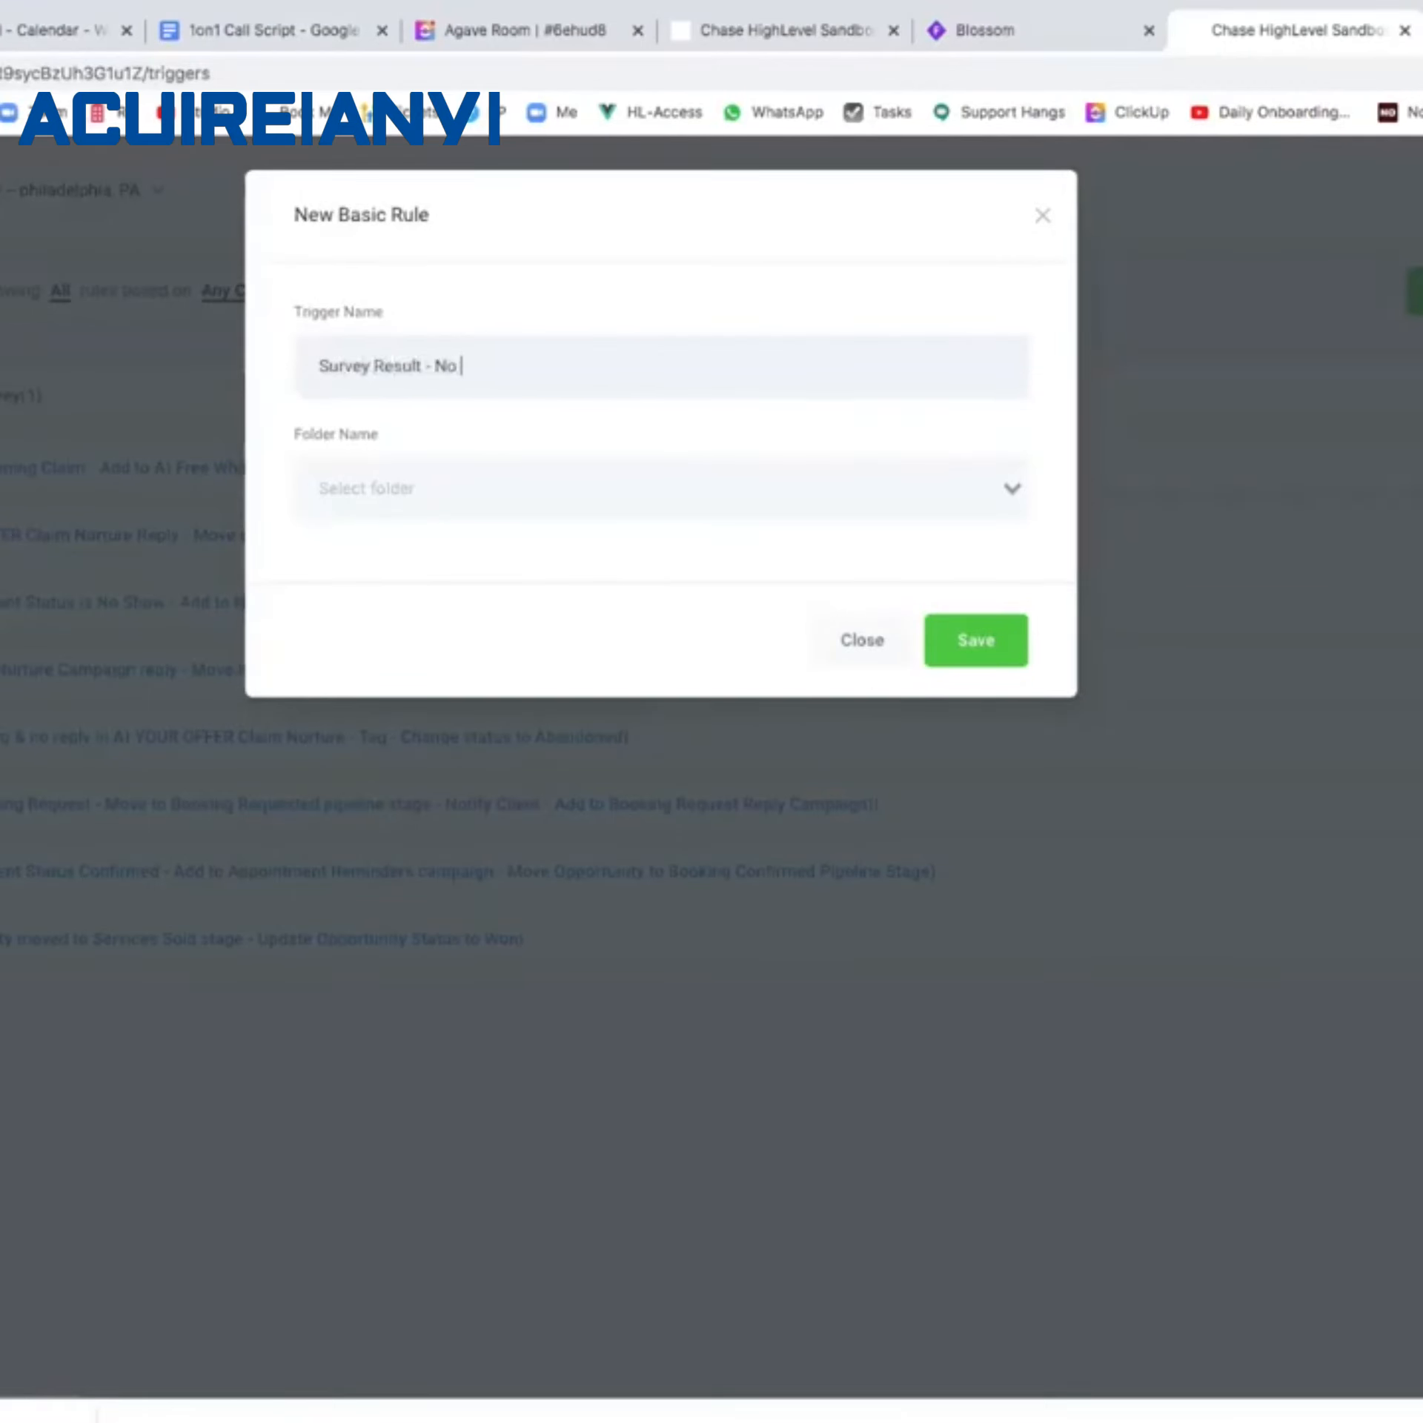
{"action": "type", "text": " Show"}
{"action": "left_click", "coordinate": [806, 478]}
{"action": "left_click", "coordinate": [761, 545]}
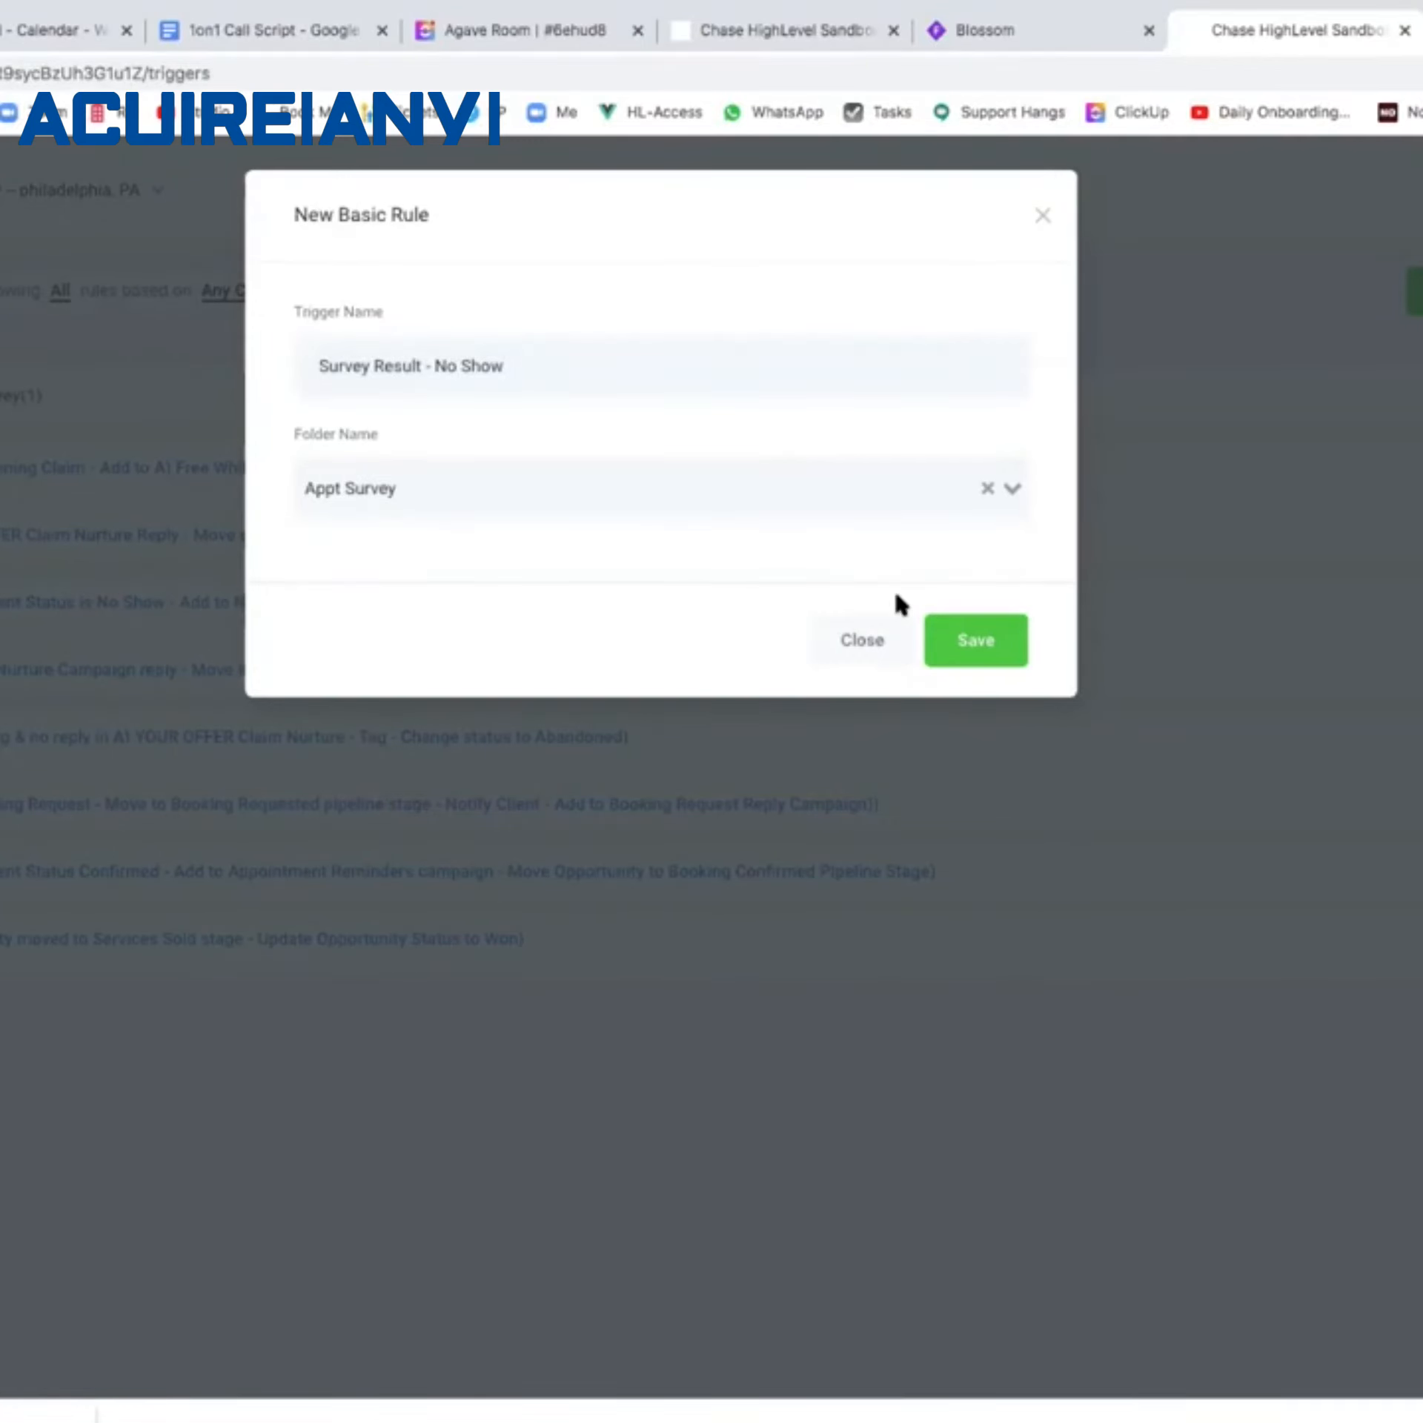
{"action": "left_click", "coordinate": [950, 634]}
Set the trigger to Form submitted, filtered to the Appt Result form.
{"action": "left_click", "coordinate": [591, 622]}
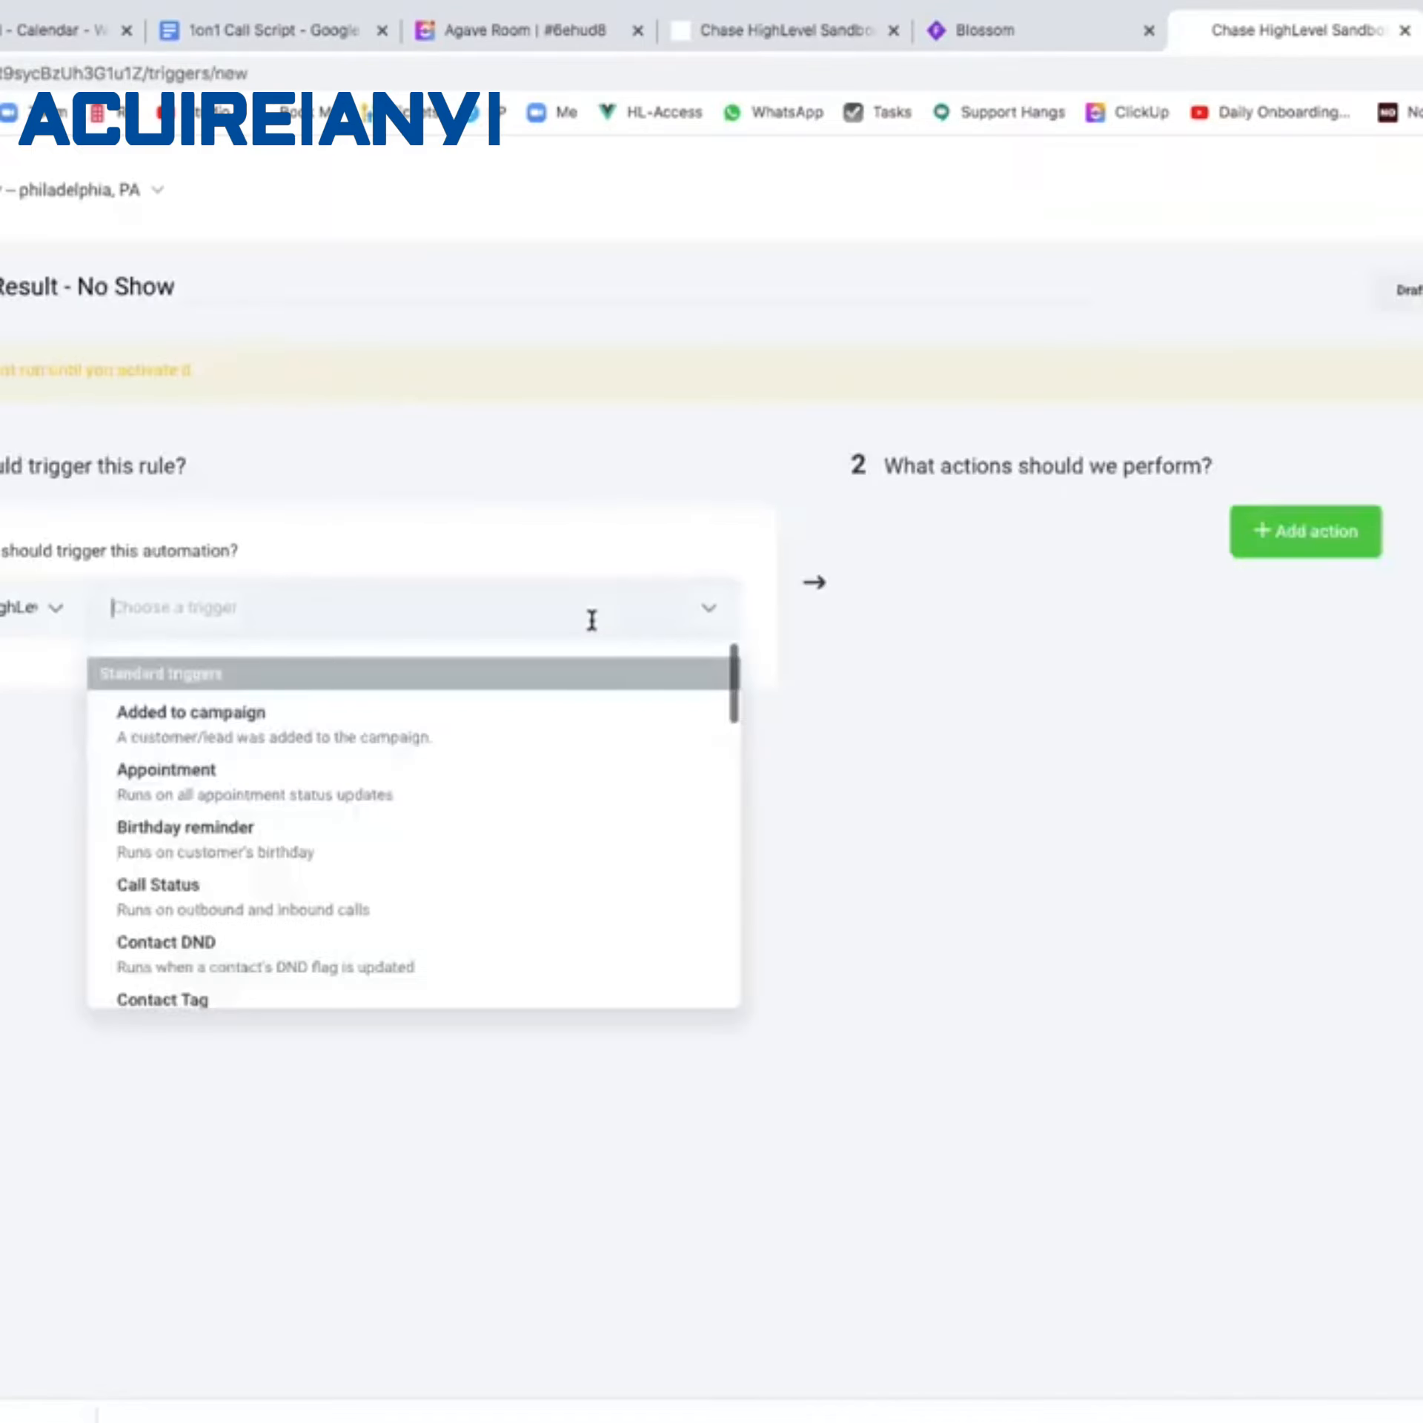
{"action": "scroll", "coordinate": [295, 795], "scroll_direction": "down", "scroll_amount": 5}
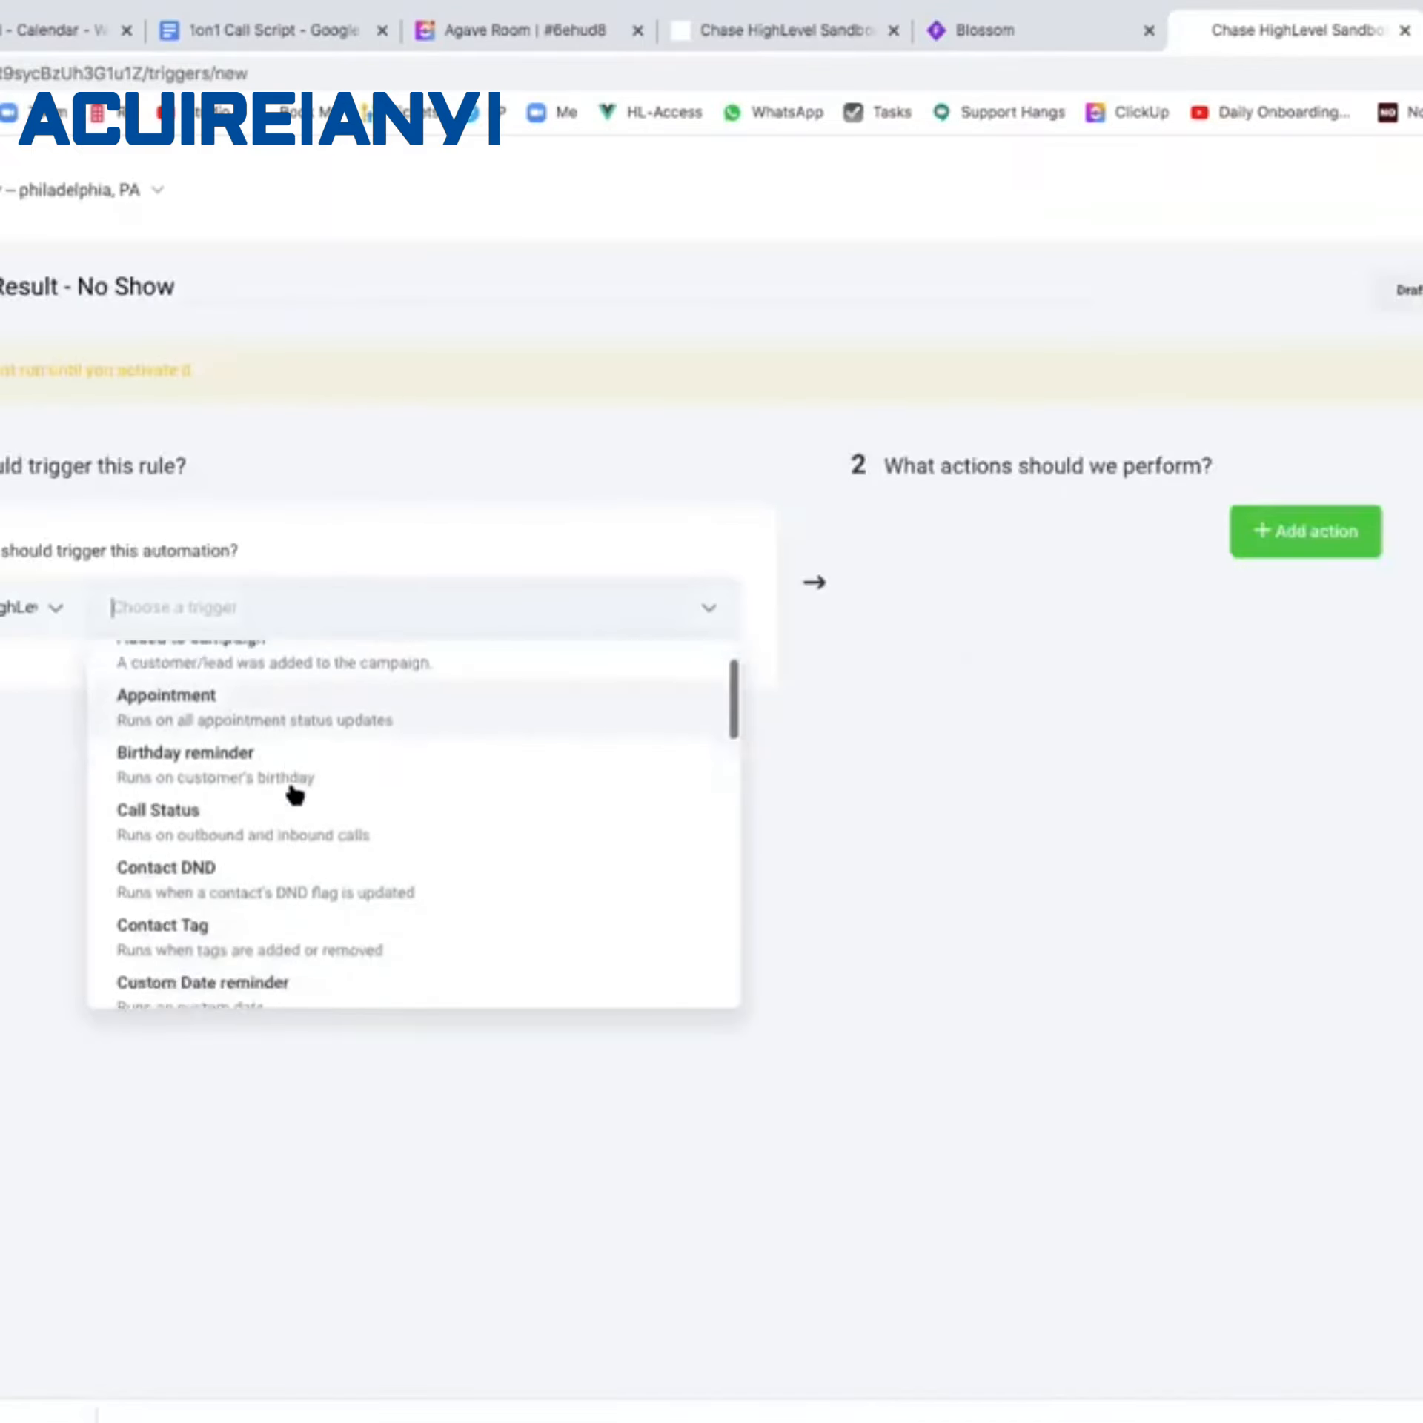
{"action": "scroll", "coordinate": [293, 792], "scroll_direction": "down", "scroll_amount": 3}
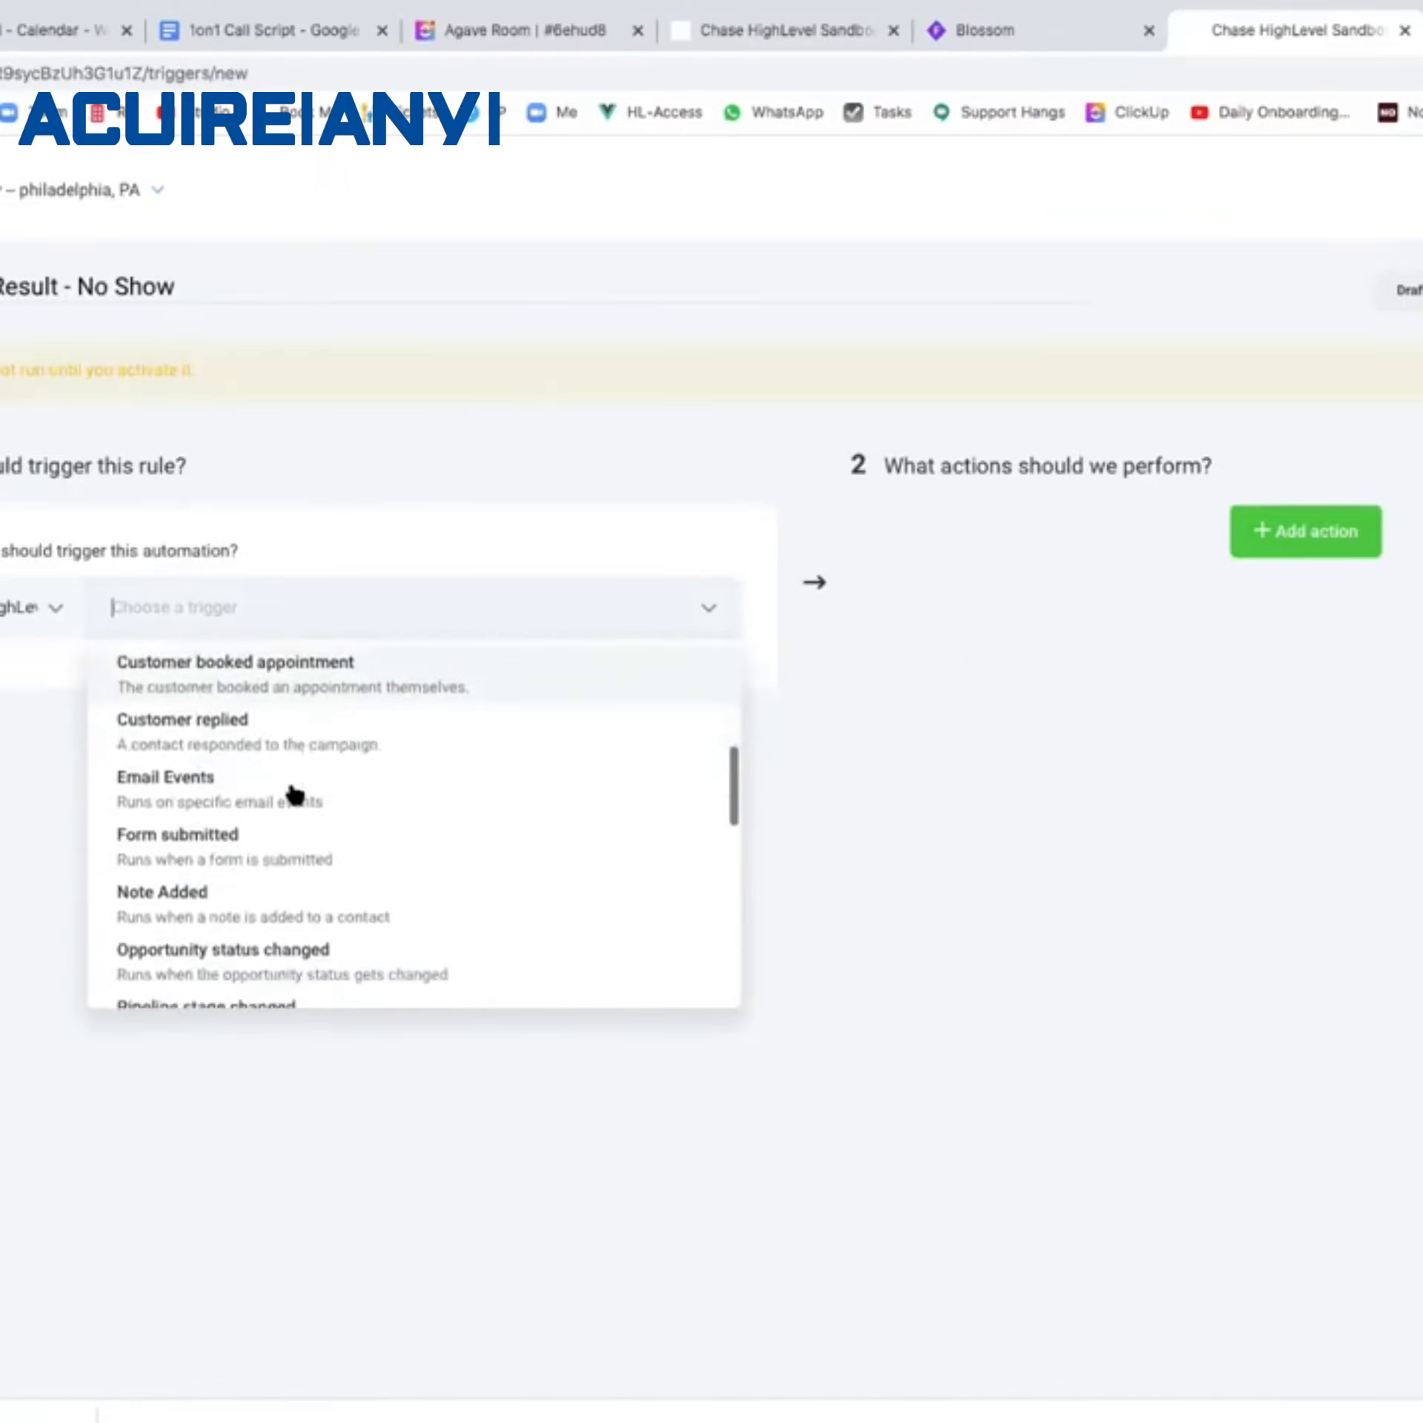
{"action": "left_click", "coordinate": [203, 807]}
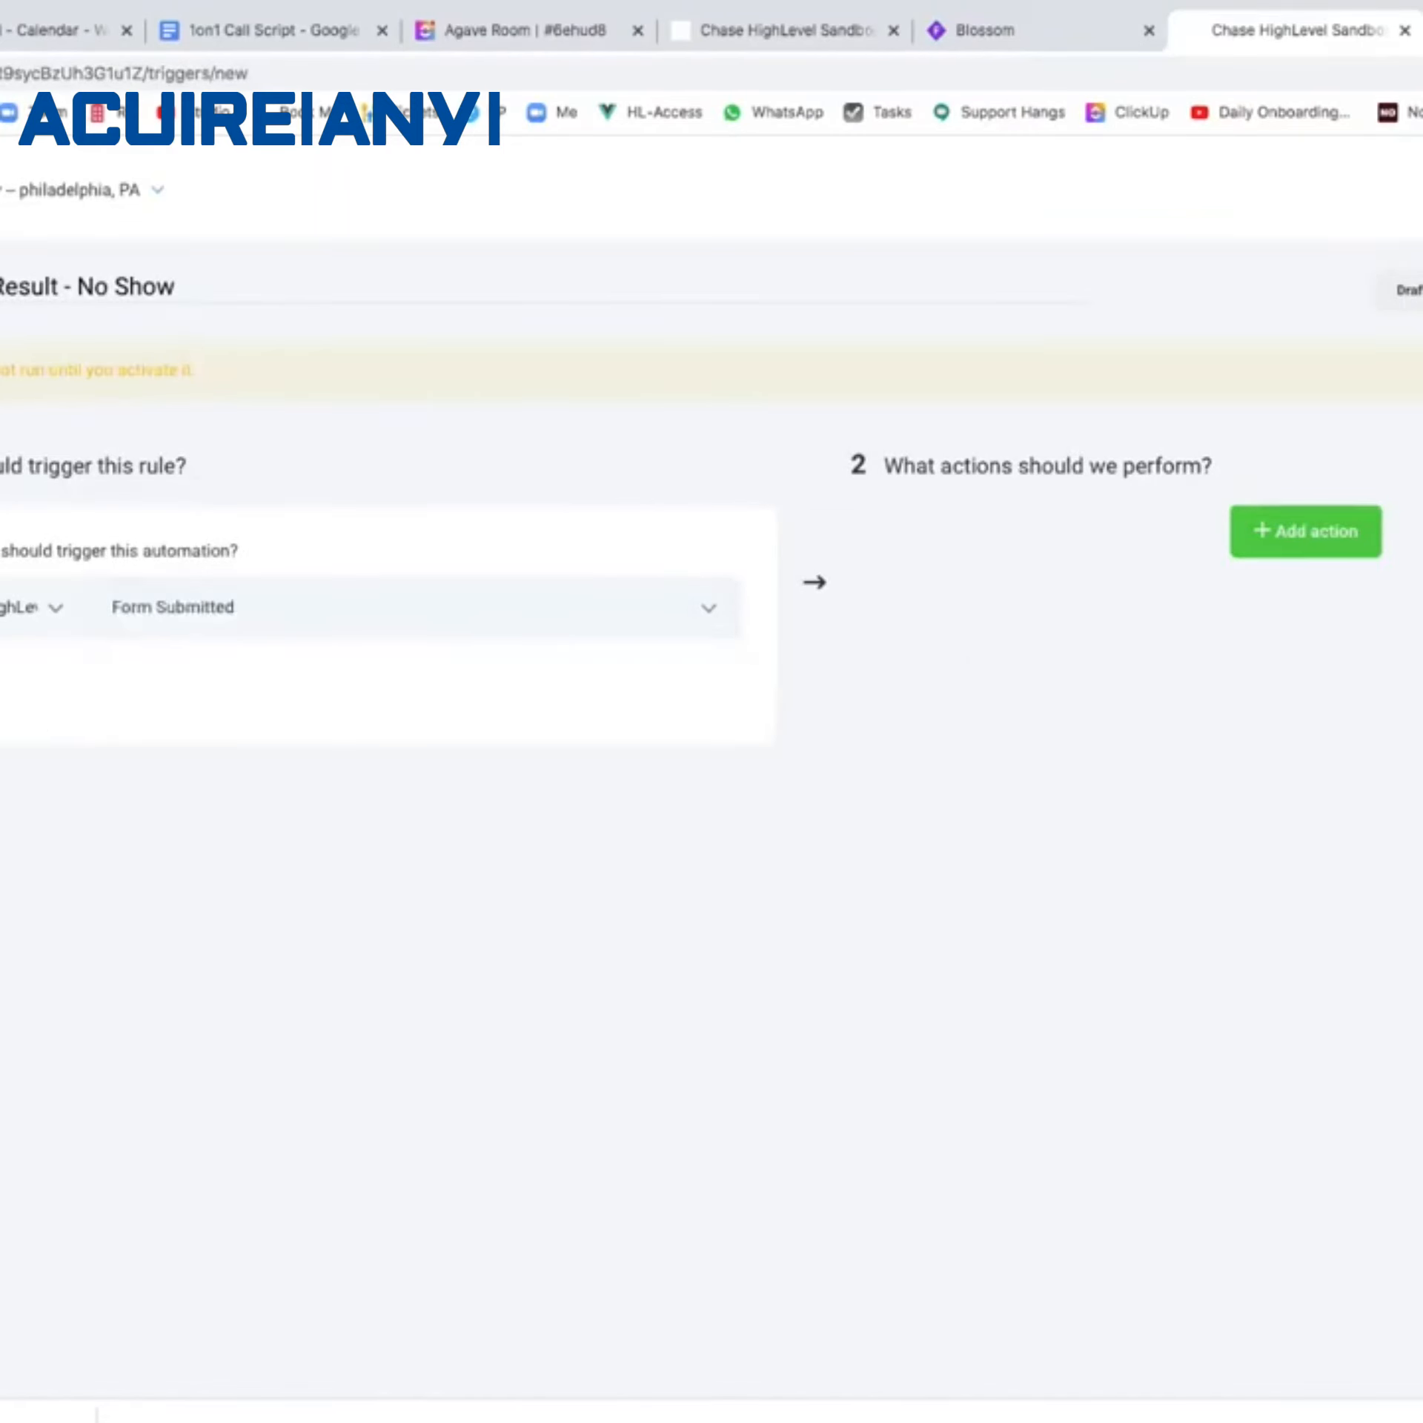
{"action": "left_click", "coordinate": [46, 716]}
{"action": "left_click", "coordinate": [41, 843]}
{"action": "left_click", "coordinate": [398, 737]}
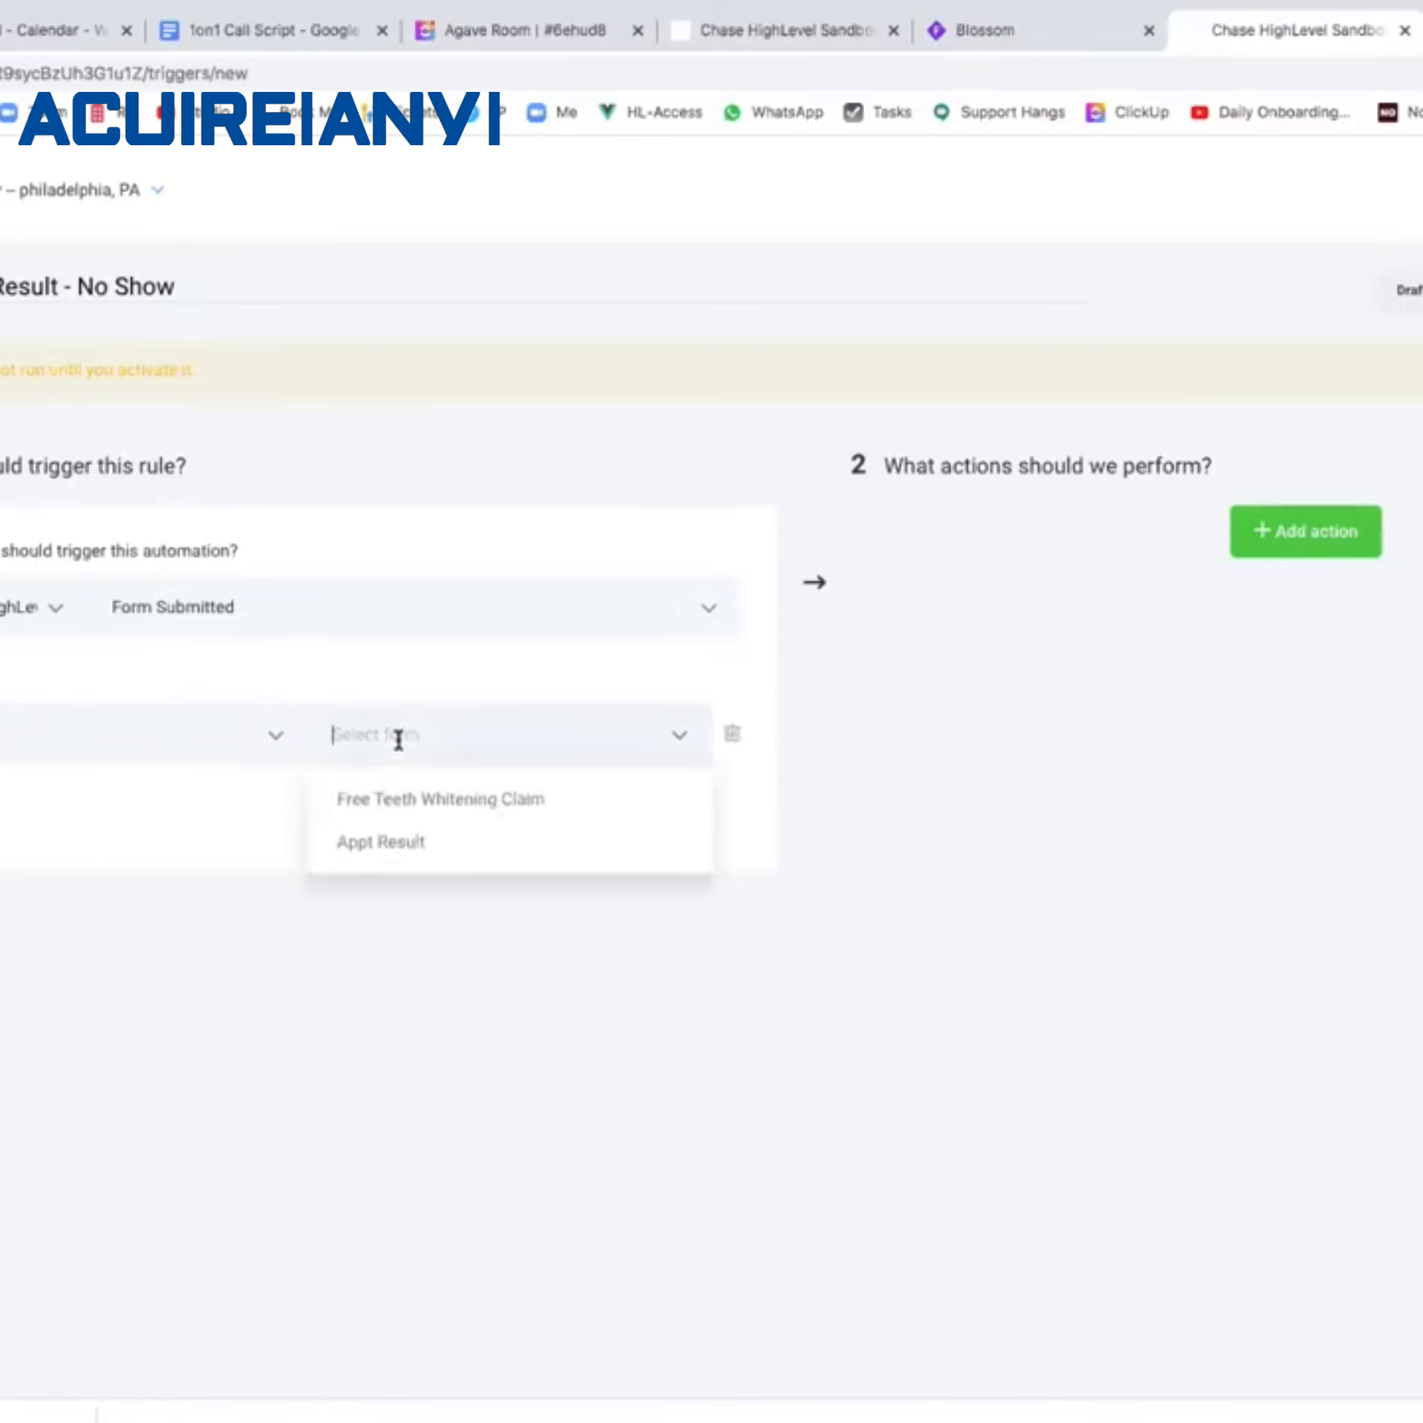
{"action": "left_click", "coordinate": [383, 843]}
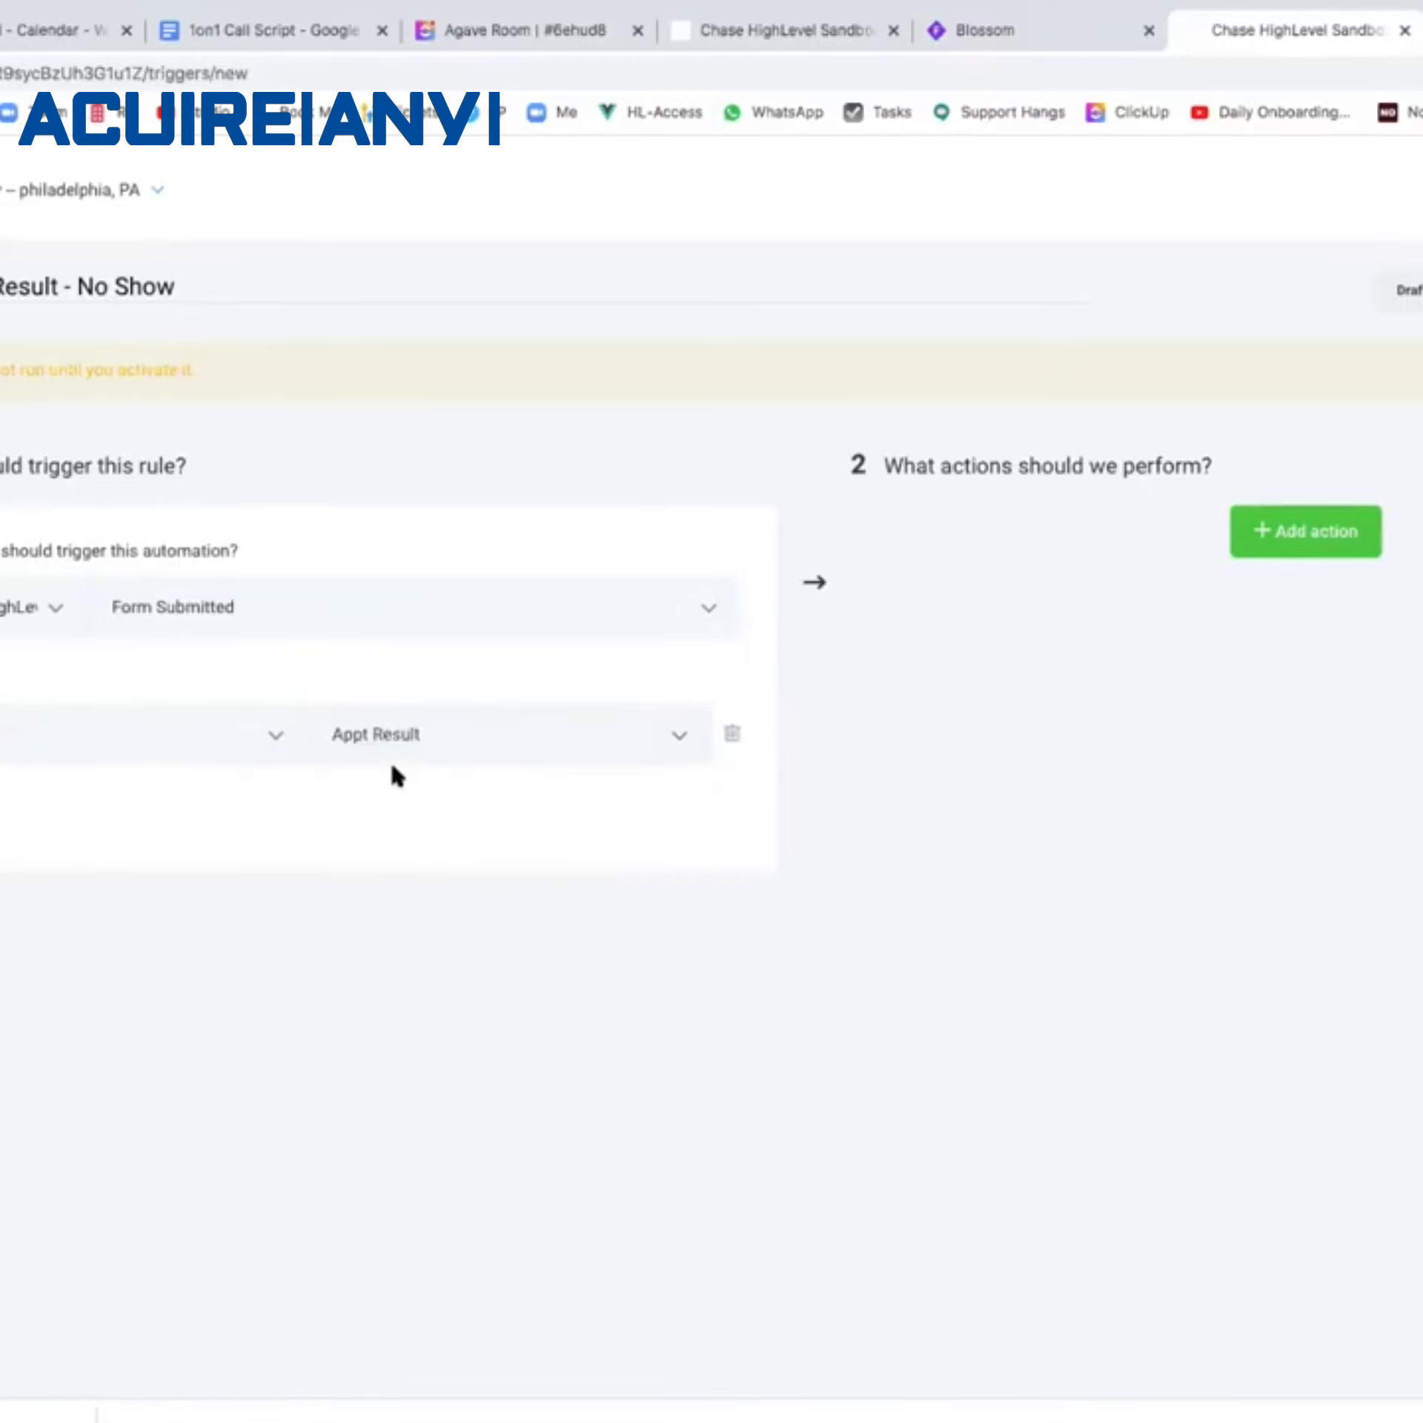
Add an Appt Result filter requiring the answer No Show, then add an action.
{"action": "left_click", "coordinate": [48, 822]}
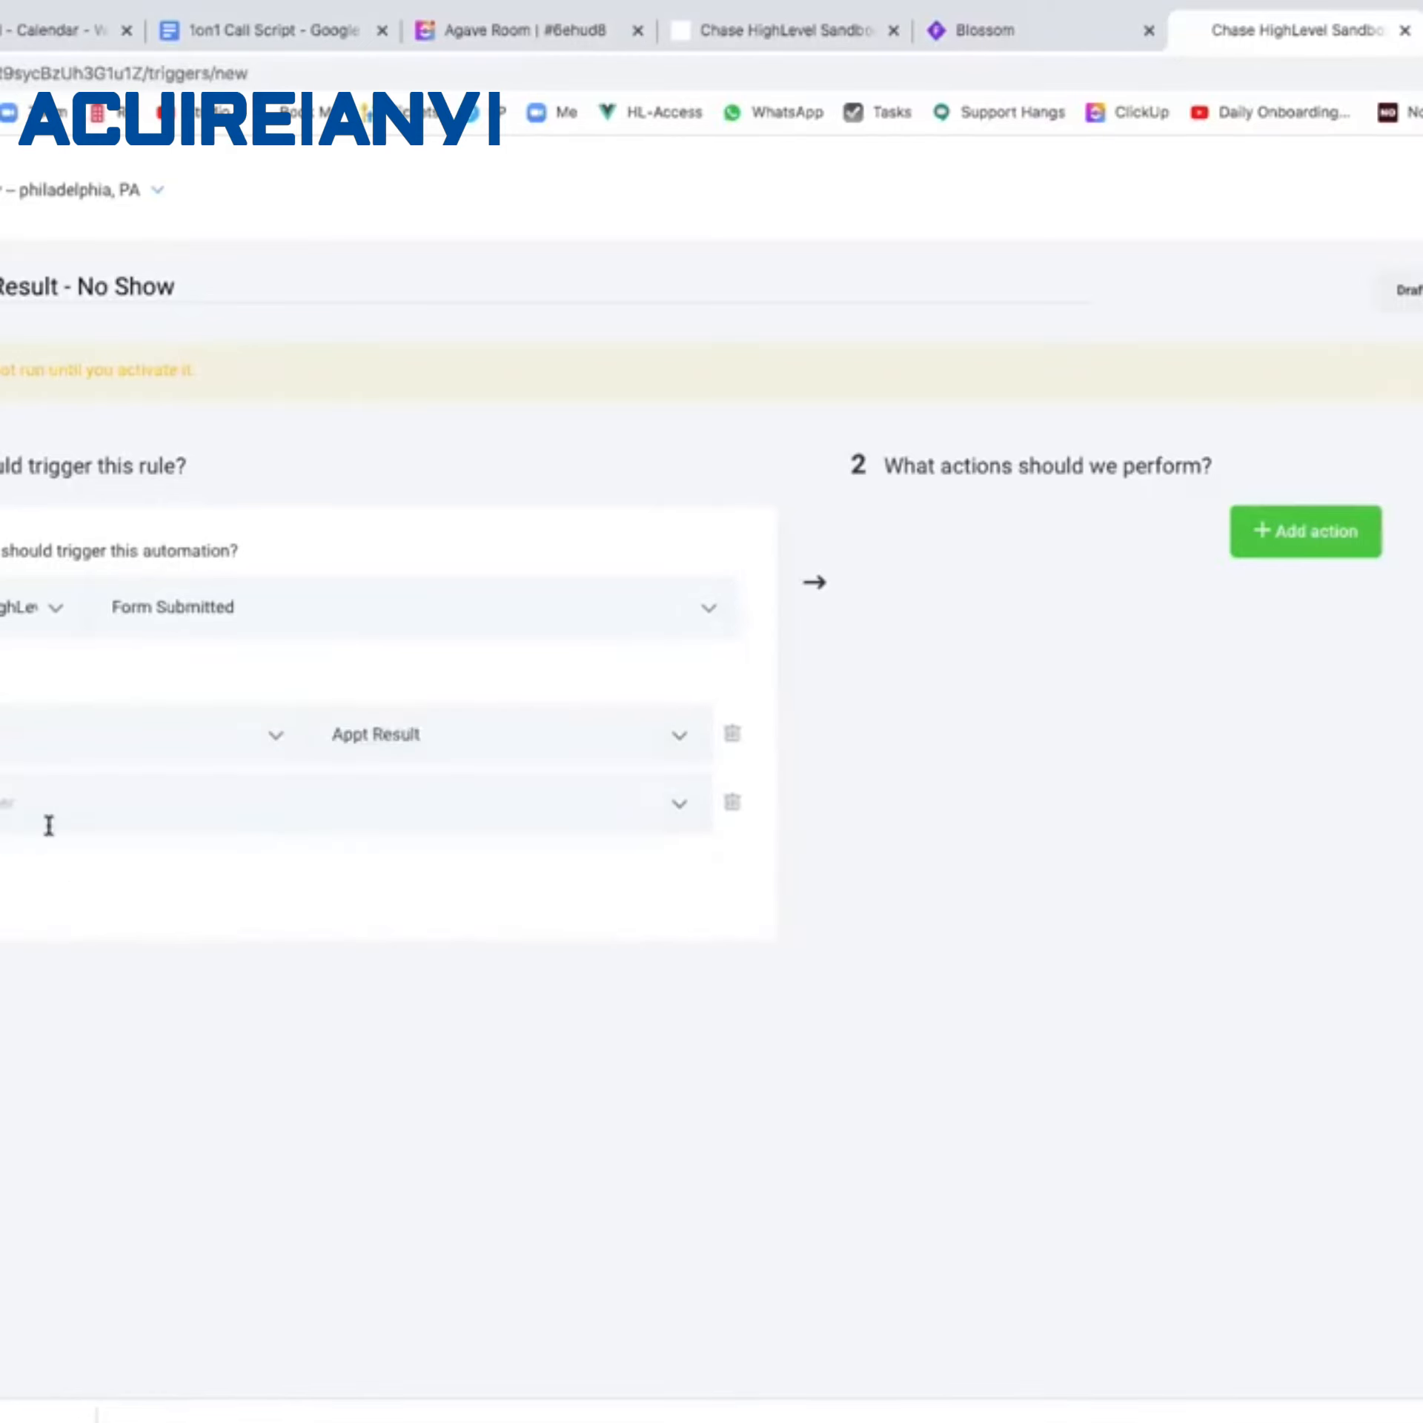
{"action": "left_click", "coordinate": [48, 825]}
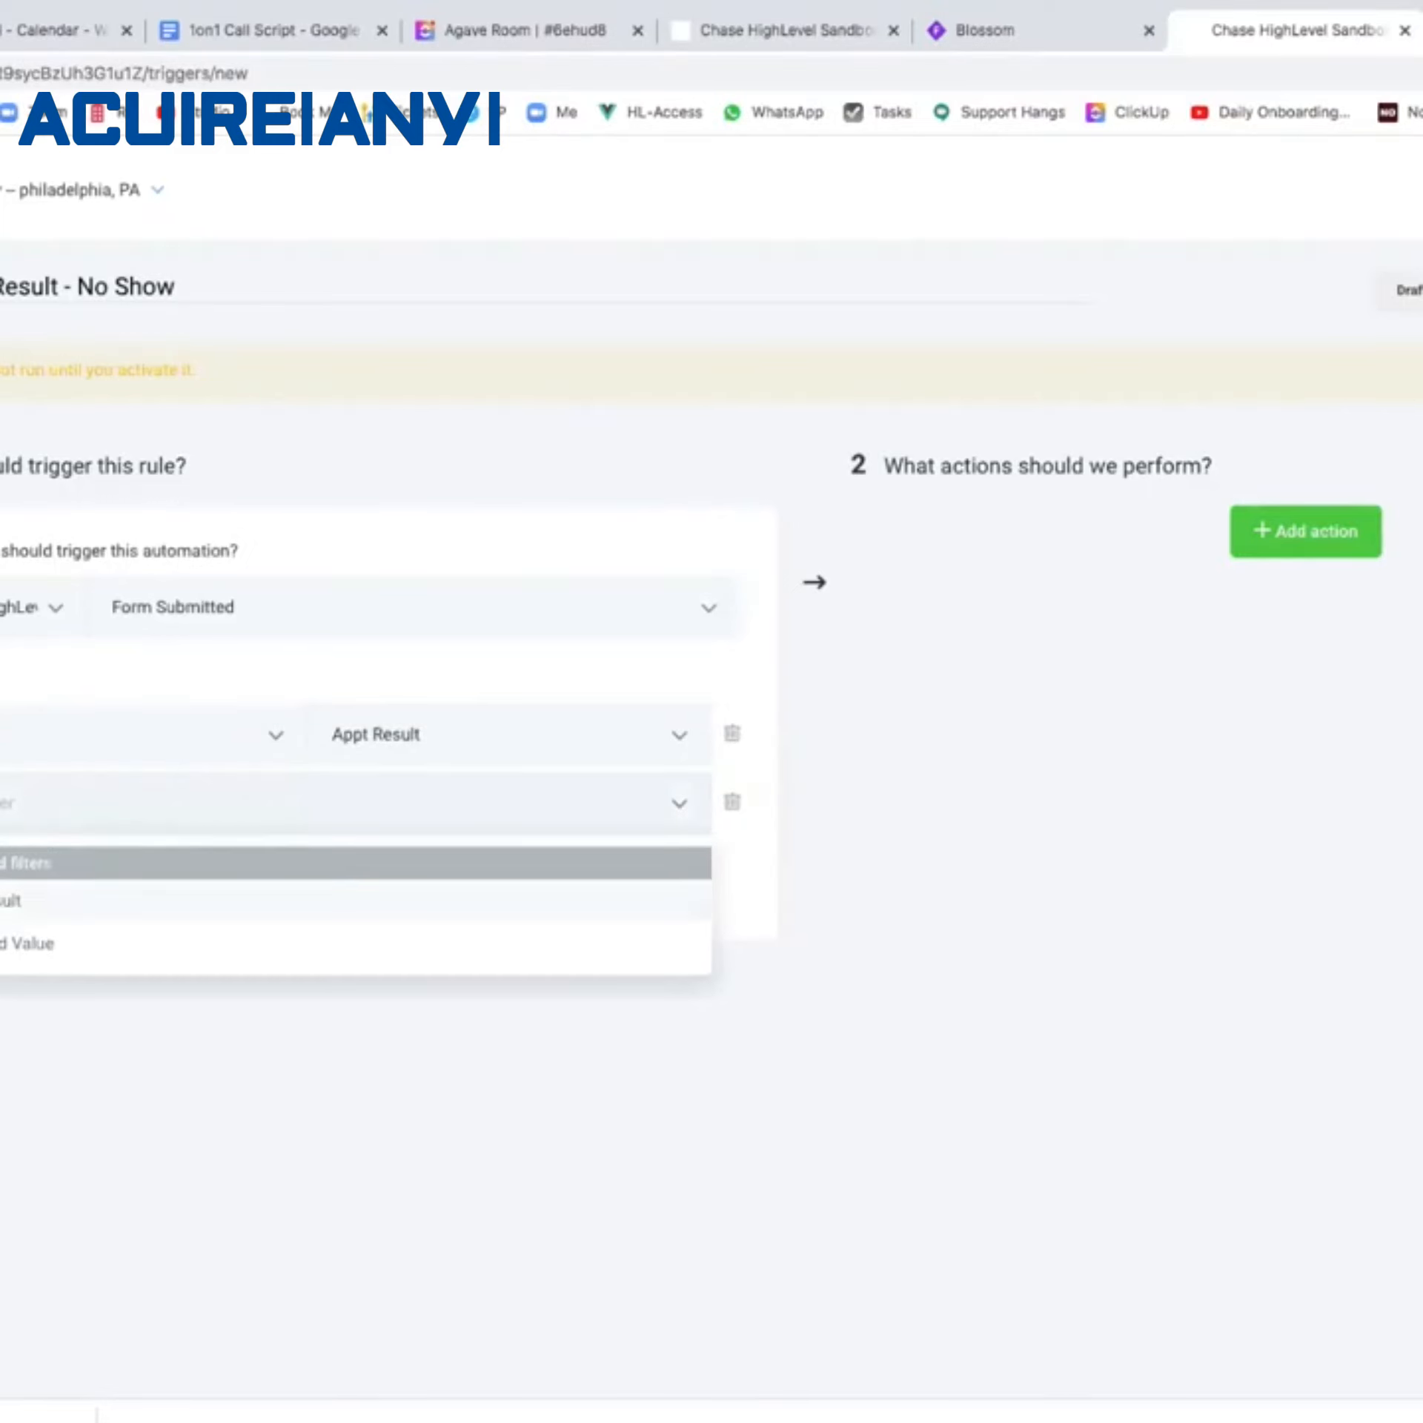
{"action": "left_click", "coordinate": [4, 903]}
{"action": "left_click", "coordinate": [546, 803]}
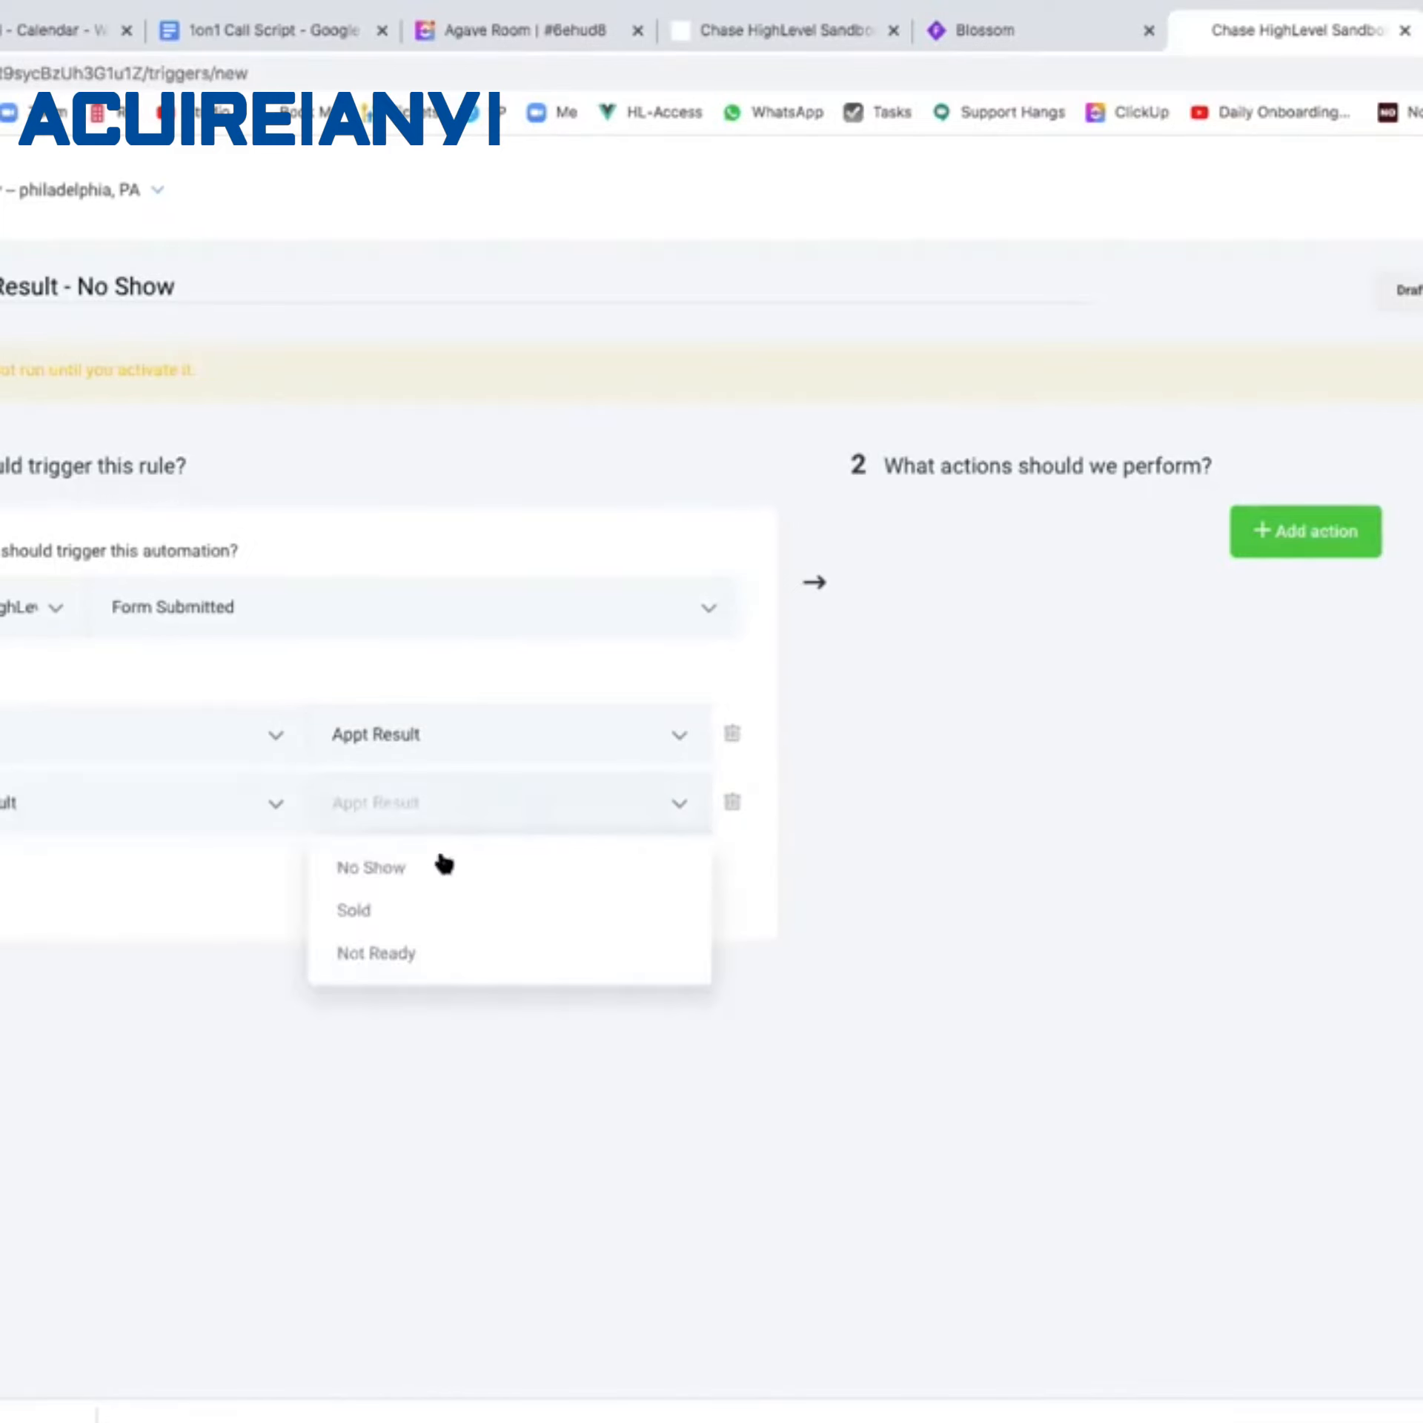
{"action": "left_click", "coordinate": [378, 867]}
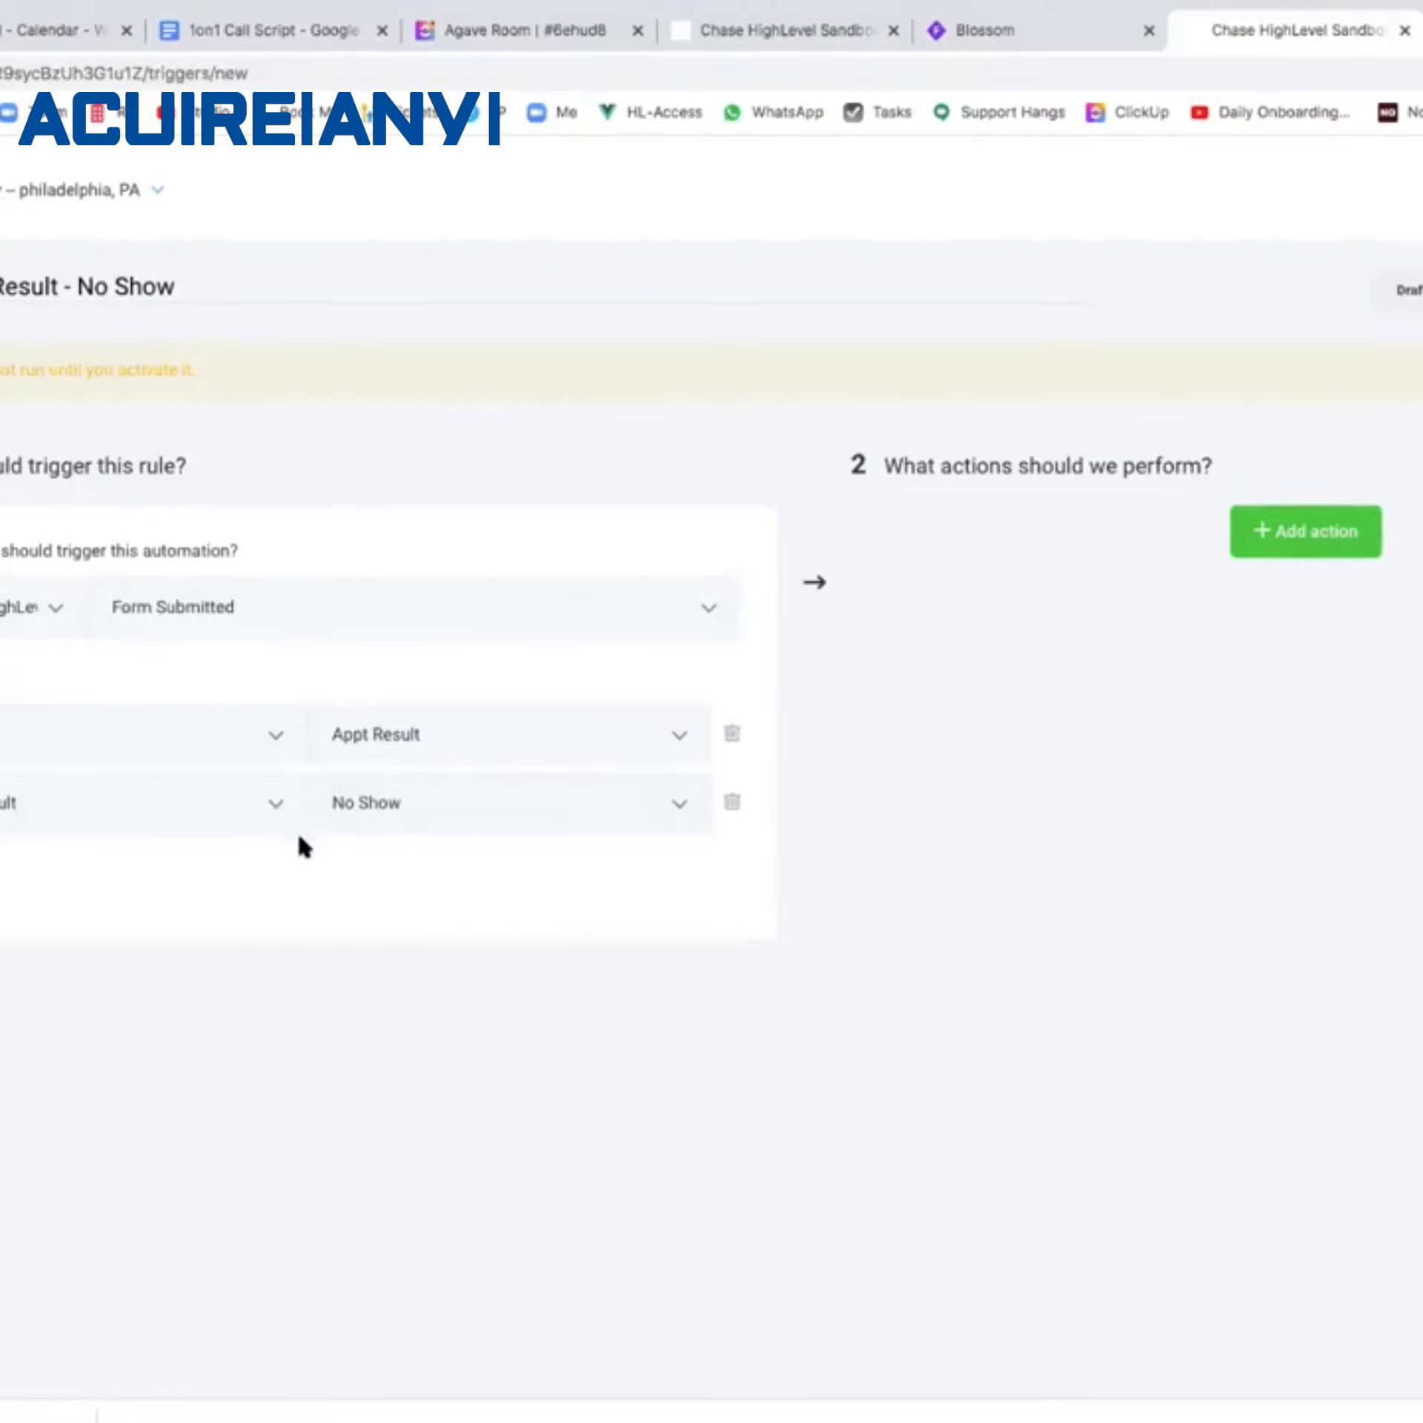
{"action": "left_click", "coordinate": [1280, 545]}
{"action": "left_click", "coordinate": [1289, 604]}
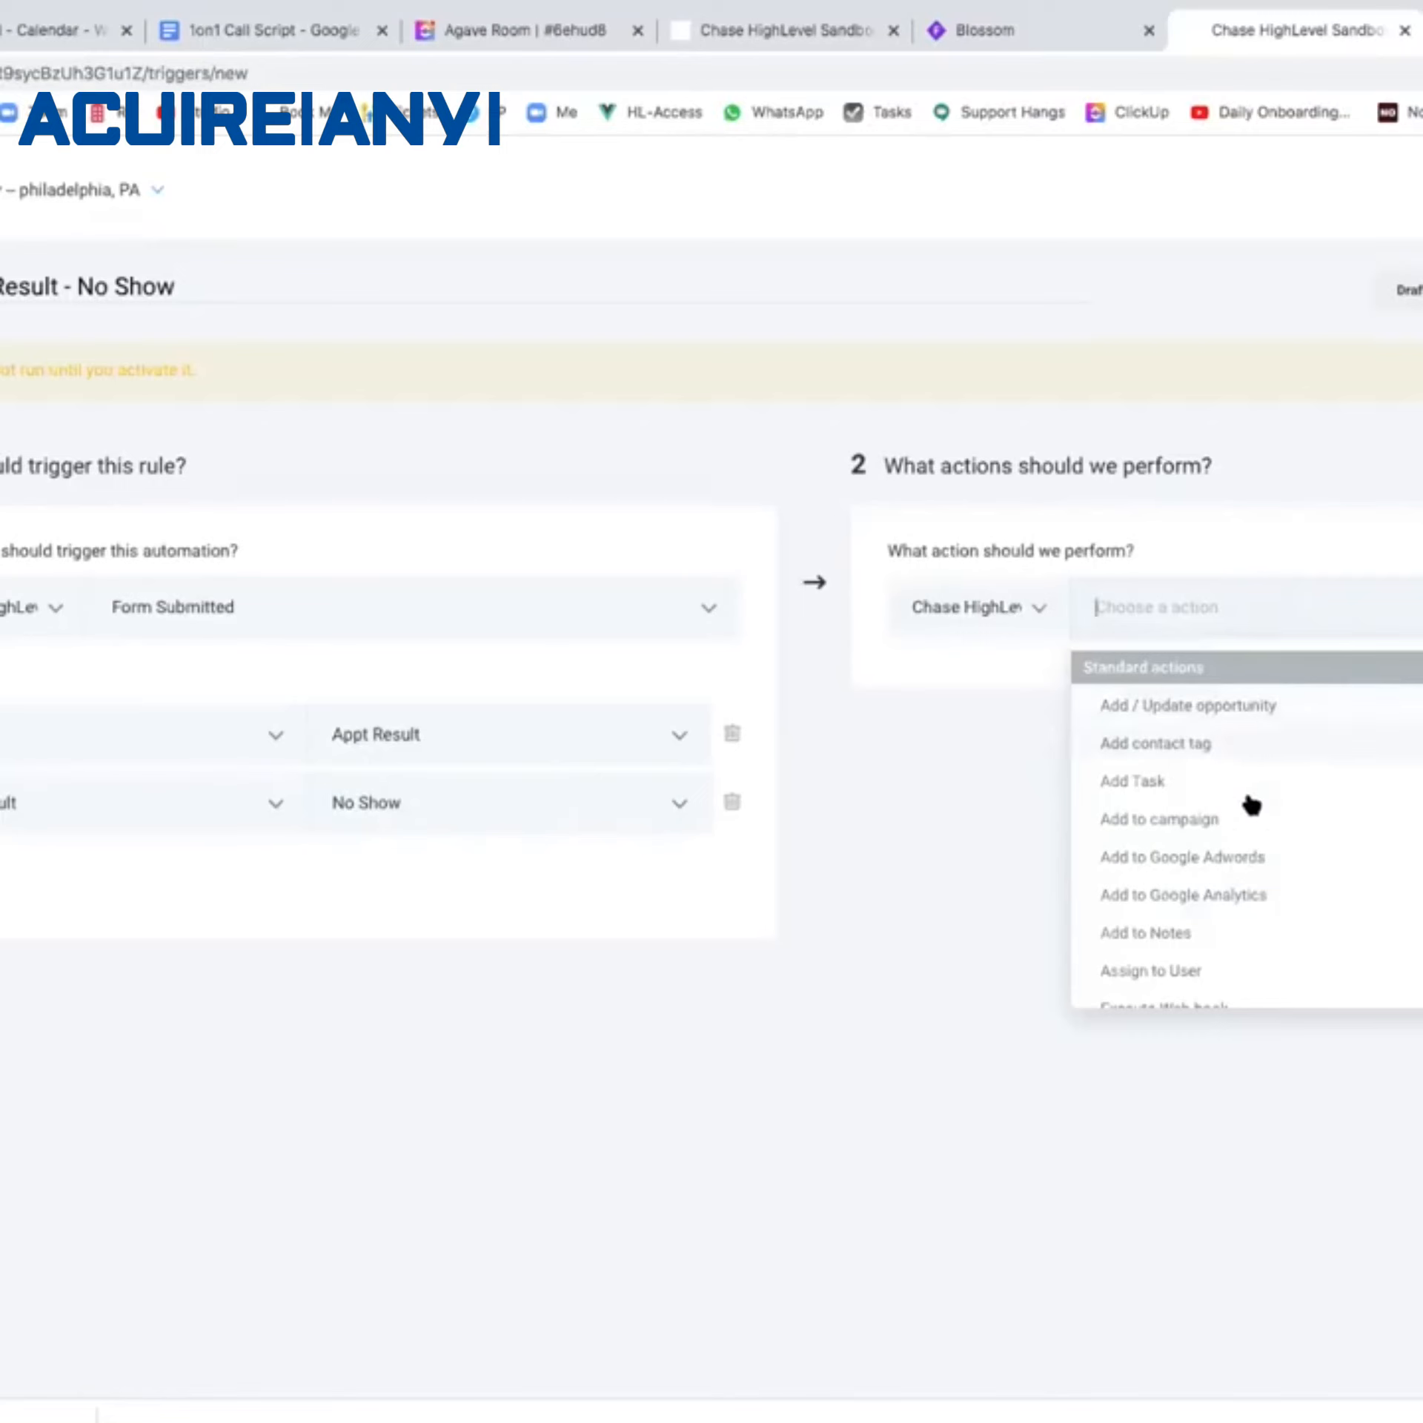
Make the action add the contact to the B) No Show Nurture campaign.
{"action": "left_click", "coordinate": [1232, 822]}
{"action": "left_click", "coordinate": [1345, 686]}
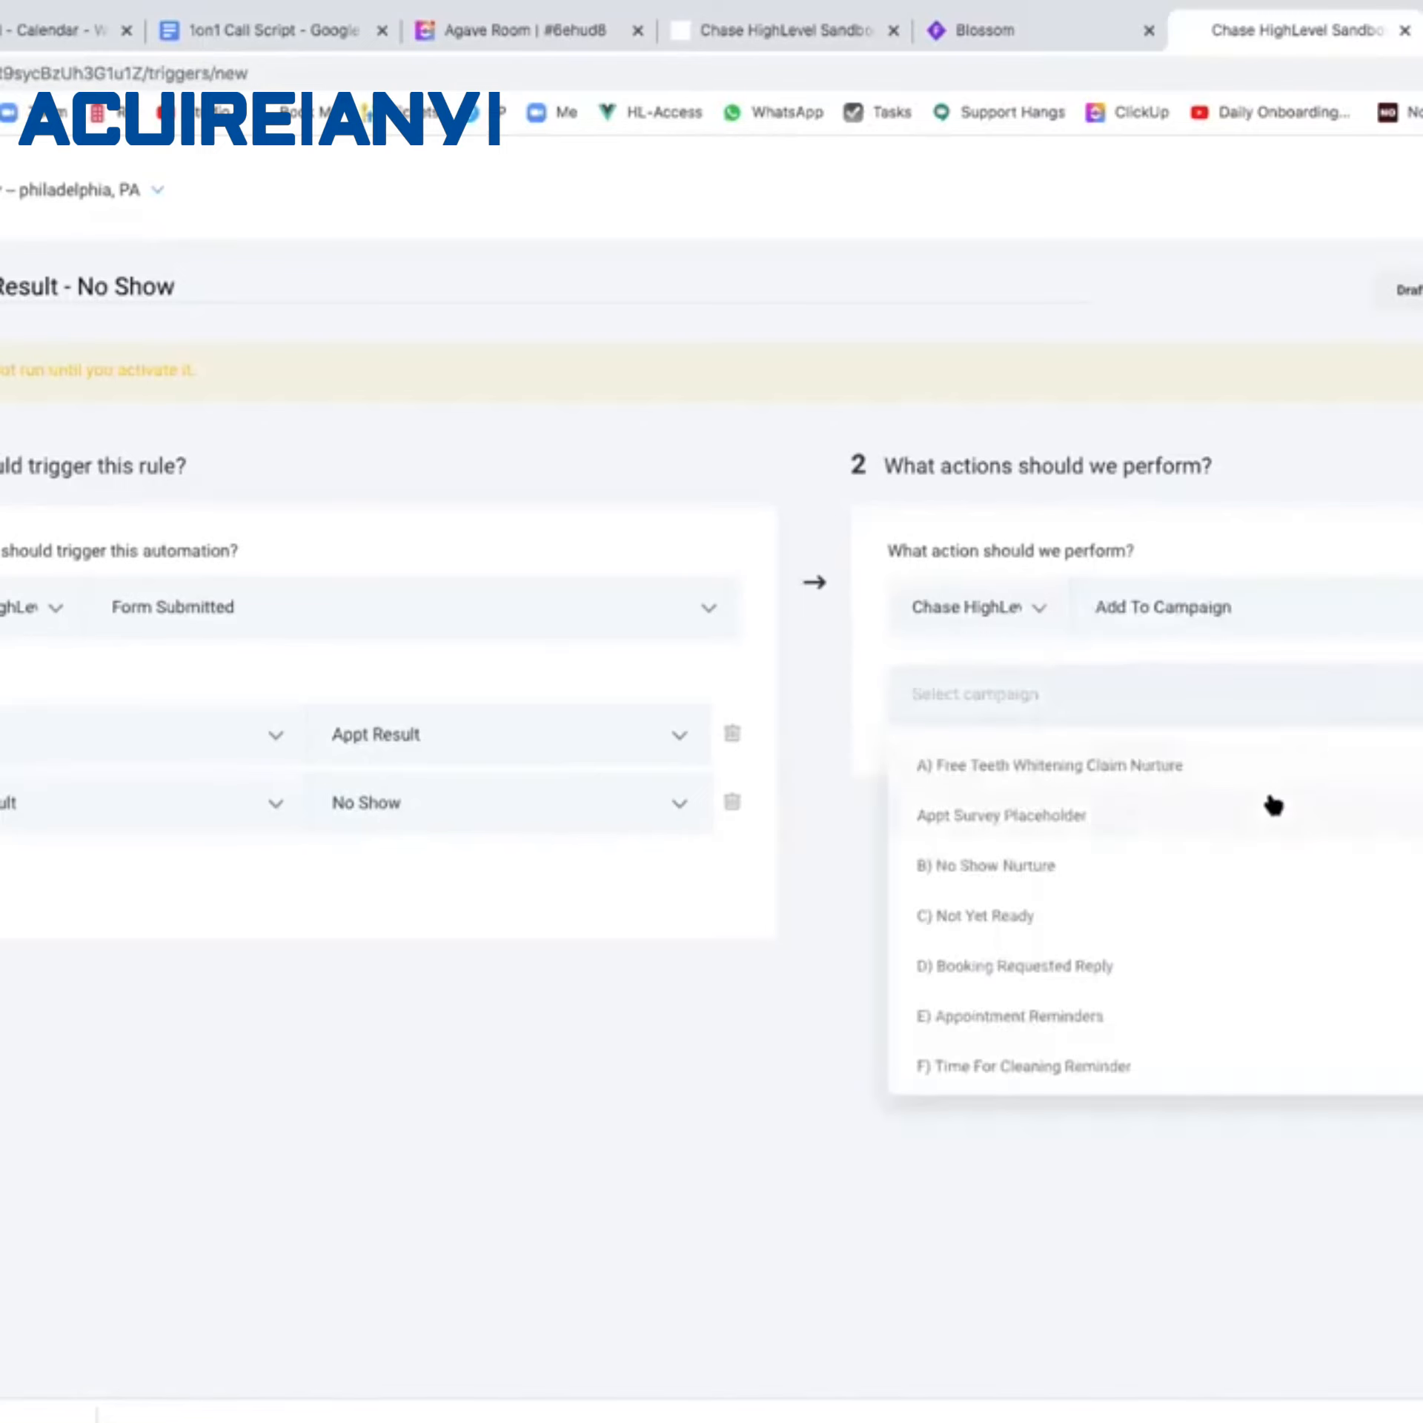
{"action": "left_click", "coordinate": [1241, 860]}
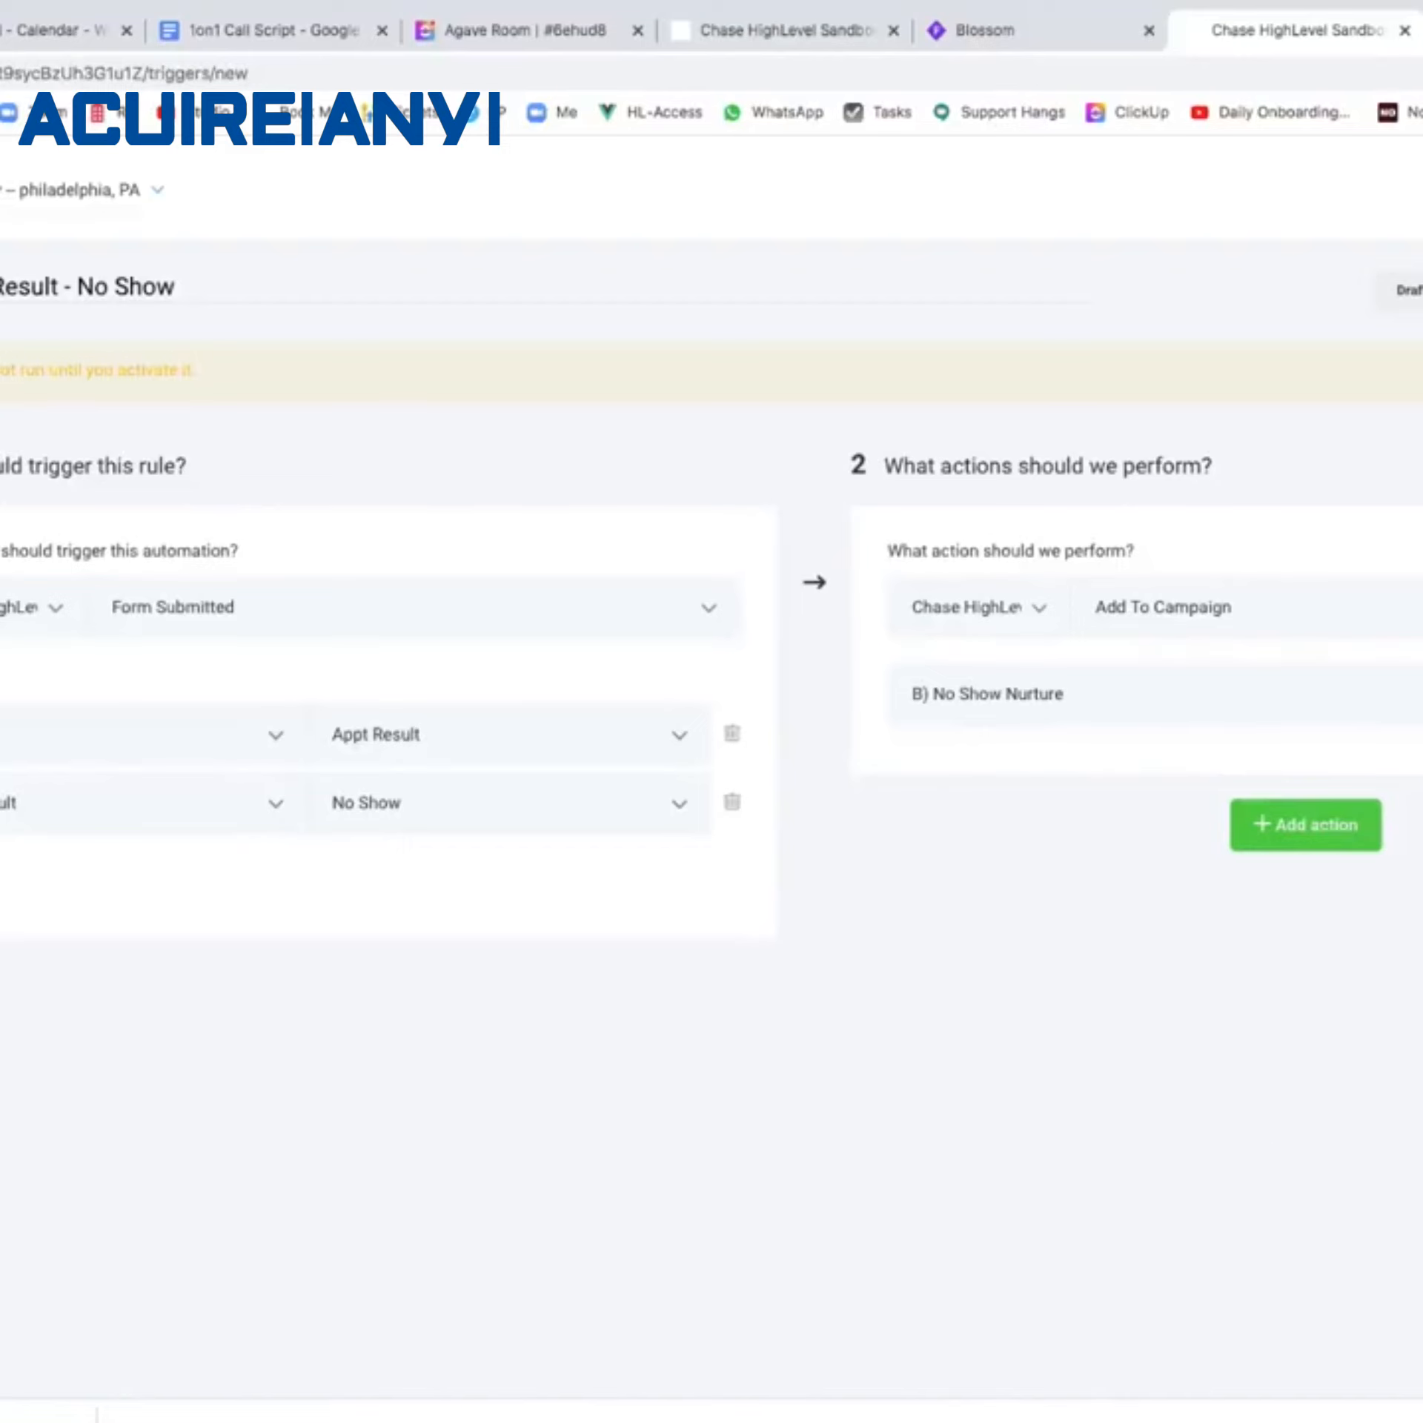
Save the No Show rule, switch it from Draft to Active, and return to the Triggers list.
{"action": "left_click", "coordinate": [1410, 290]}
{"action": "left_click", "coordinate": [1413, 348]}
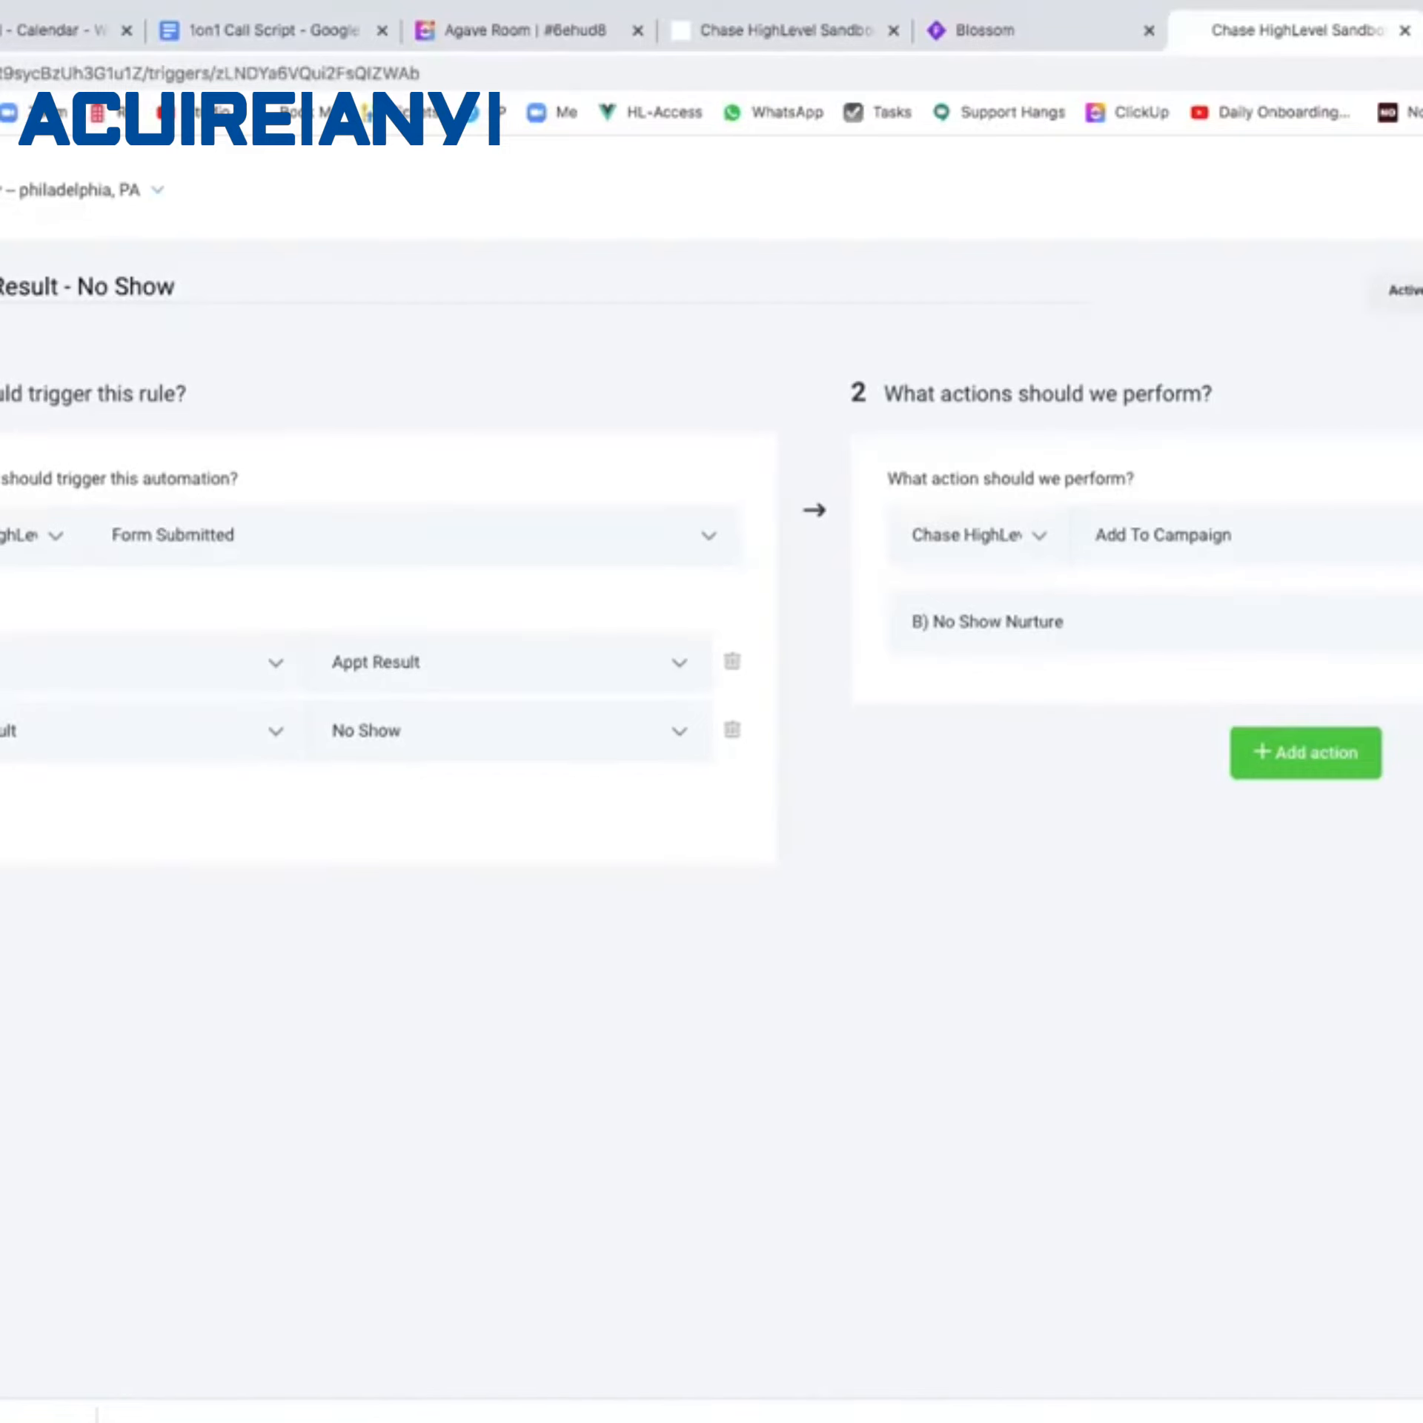
{"action": "left_click_drag", "start_coordinate": [71, 287], "coordinate": [0, 286]}
{"action": "left_click", "coordinate": [2, 286]}
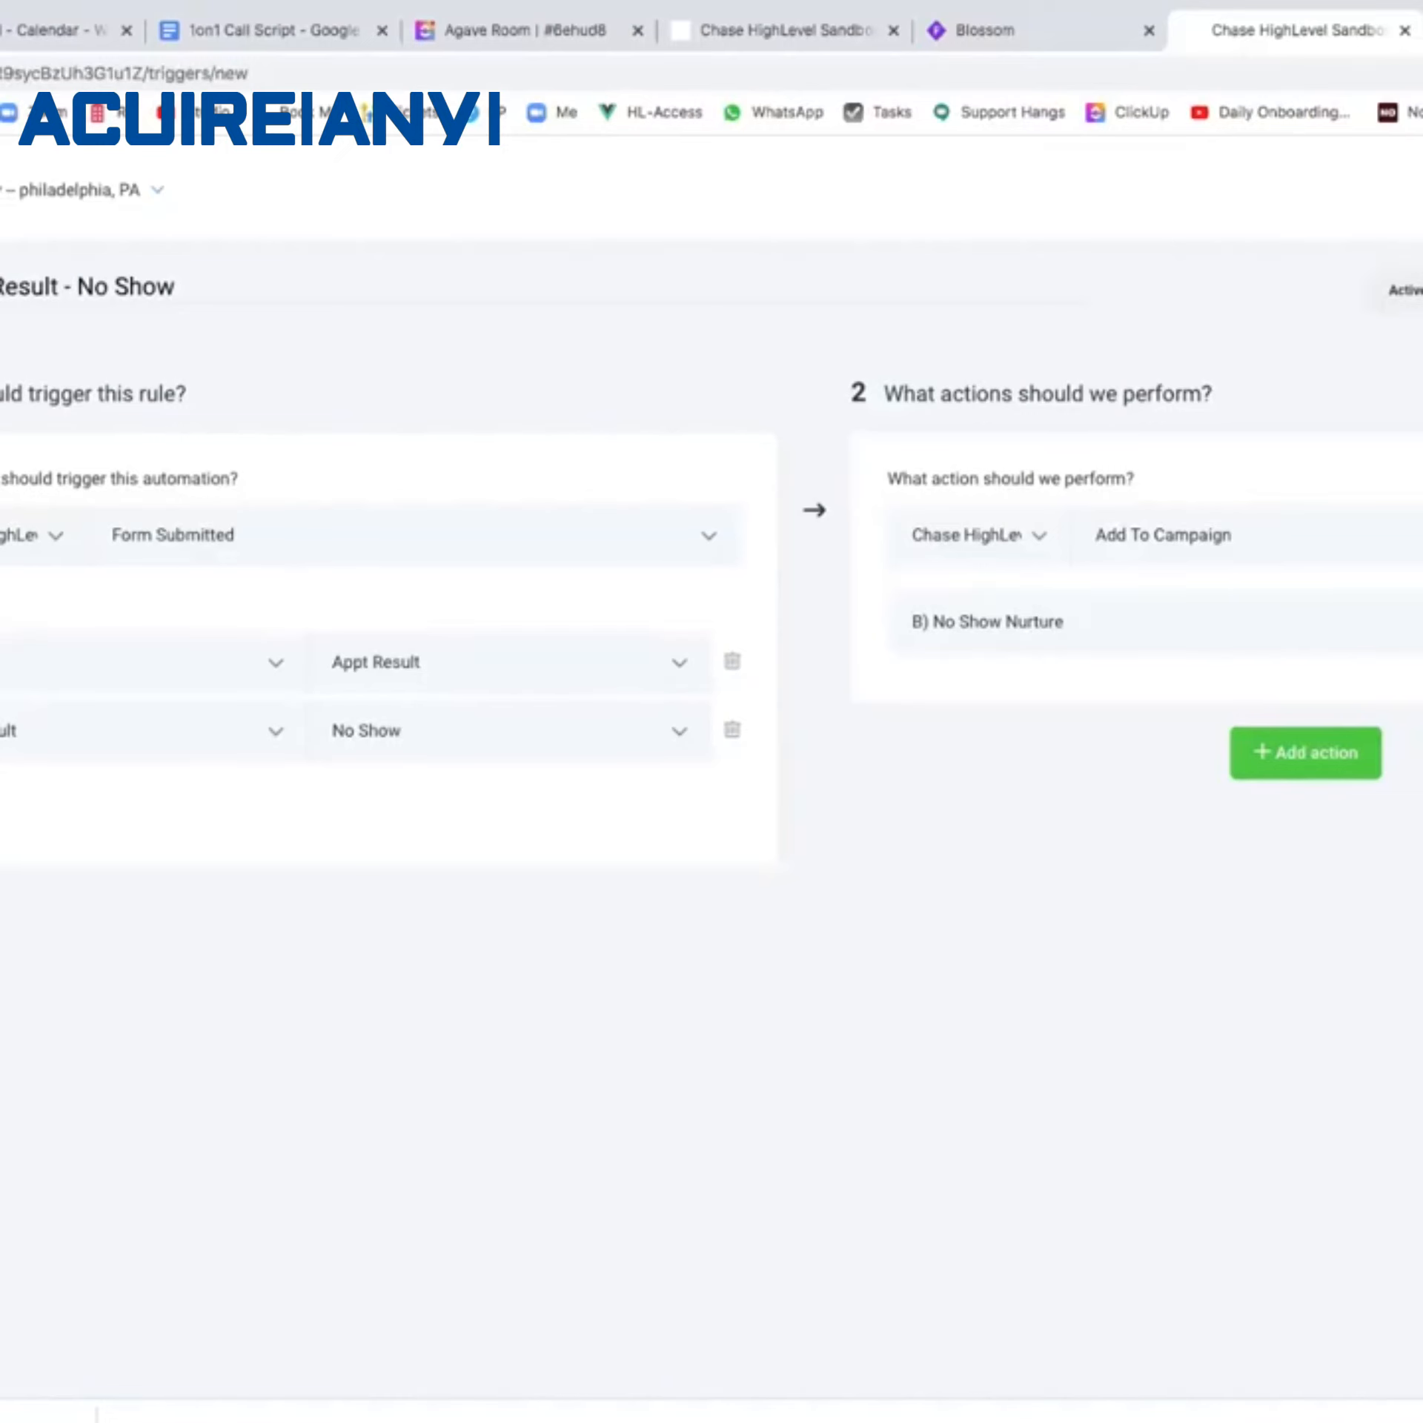
{"action": "left_click", "coordinate": [2, 290]}
Start another basic rule in the Appt Survey folder and begin naming it 'Survey Result -'.
{"action": "left_click", "coordinate": [1415, 289]}
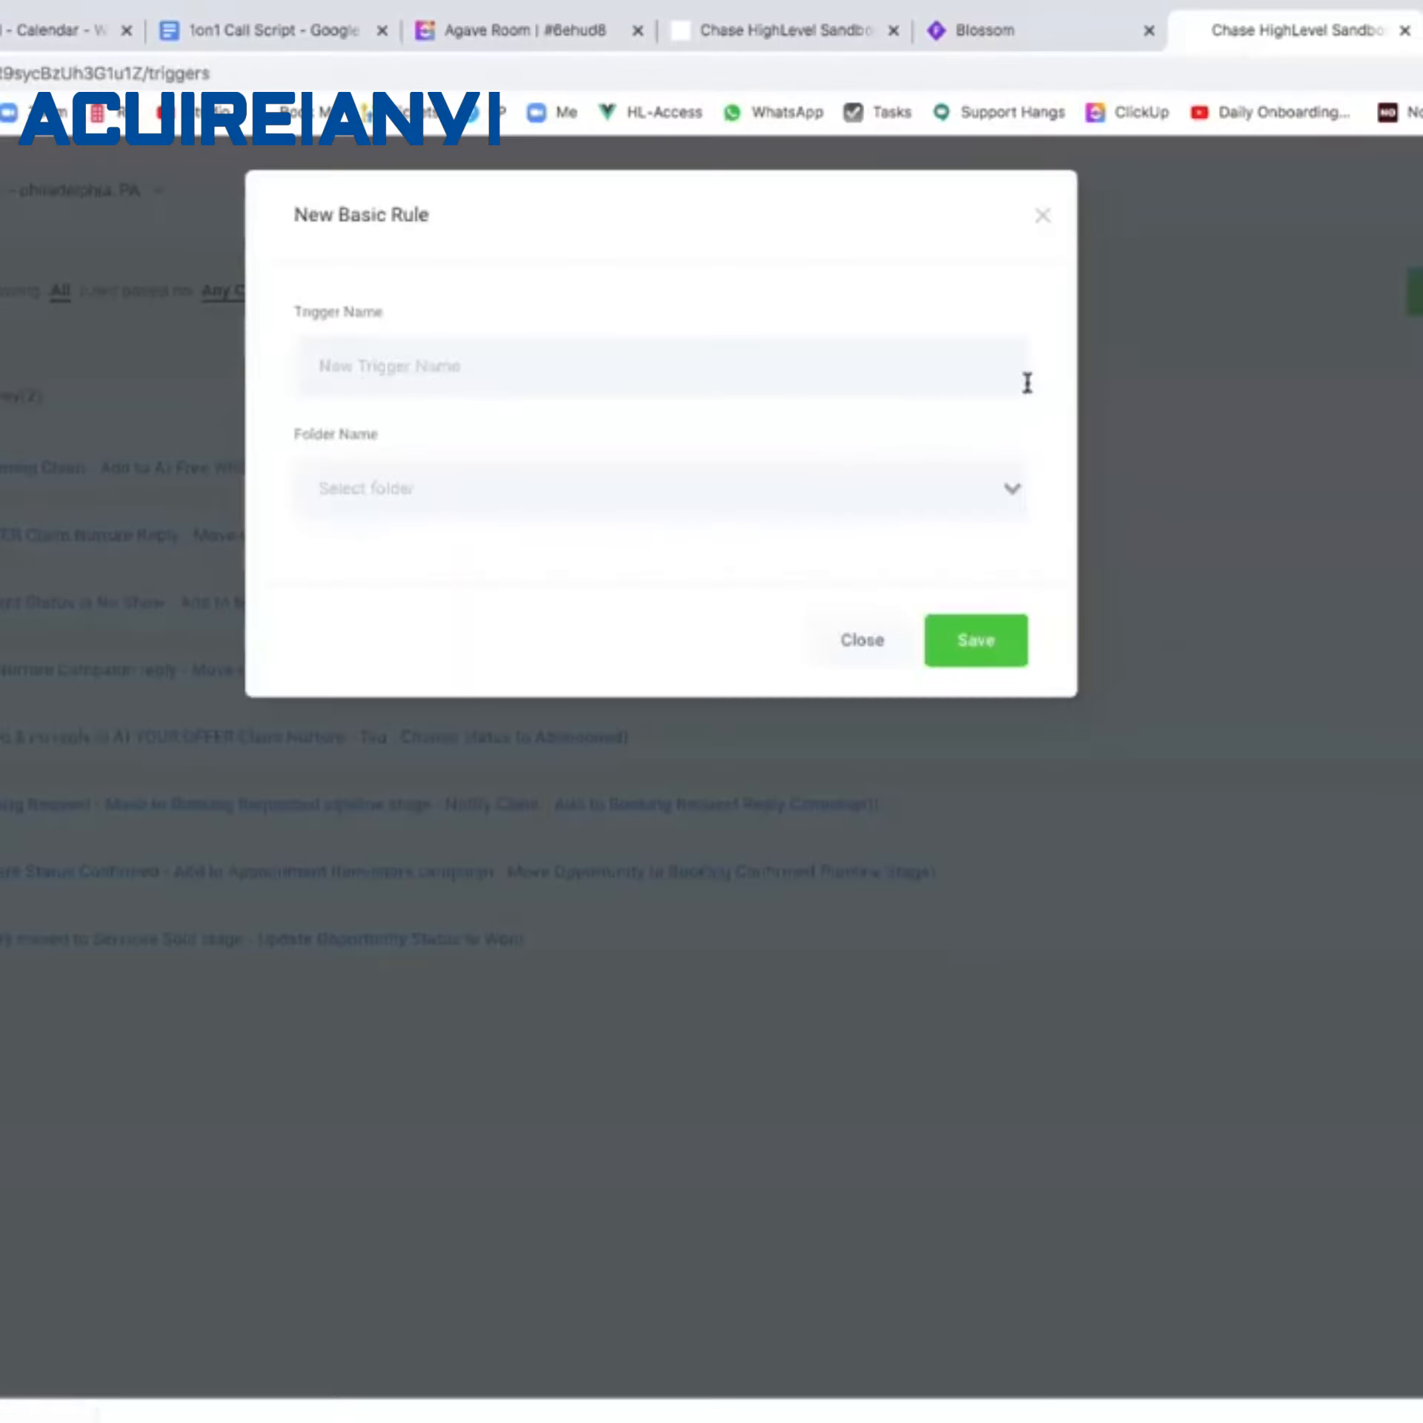
{"action": "left_click", "coordinate": [810, 508]}
{"action": "left_click", "coordinate": [782, 540]}
{"action": "left_click", "coordinate": [641, 392]}
{"action": "type", "text": "Survey Result -"}
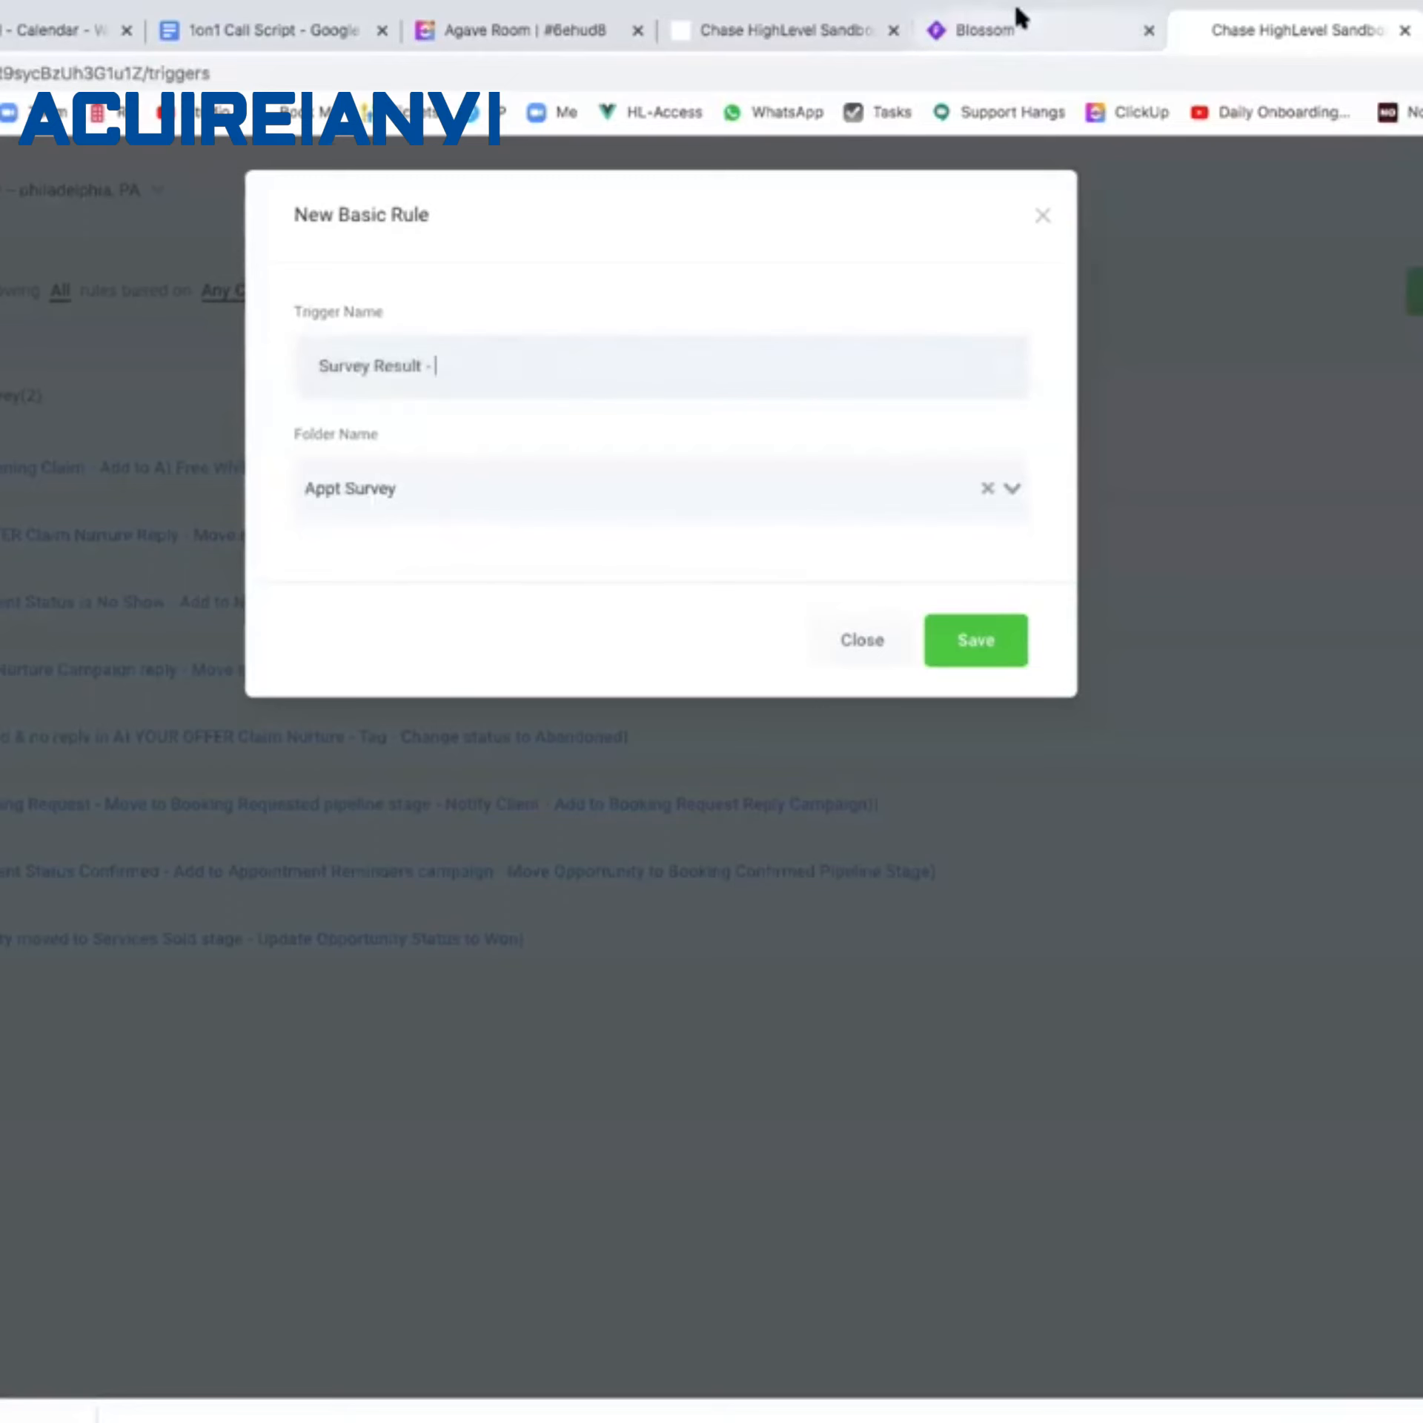
Check the Blossom flowchart, complete the name 'Survey Result - Appointment Won', and save.
{"action": "left_click", "coordinate": [1104, 29]}
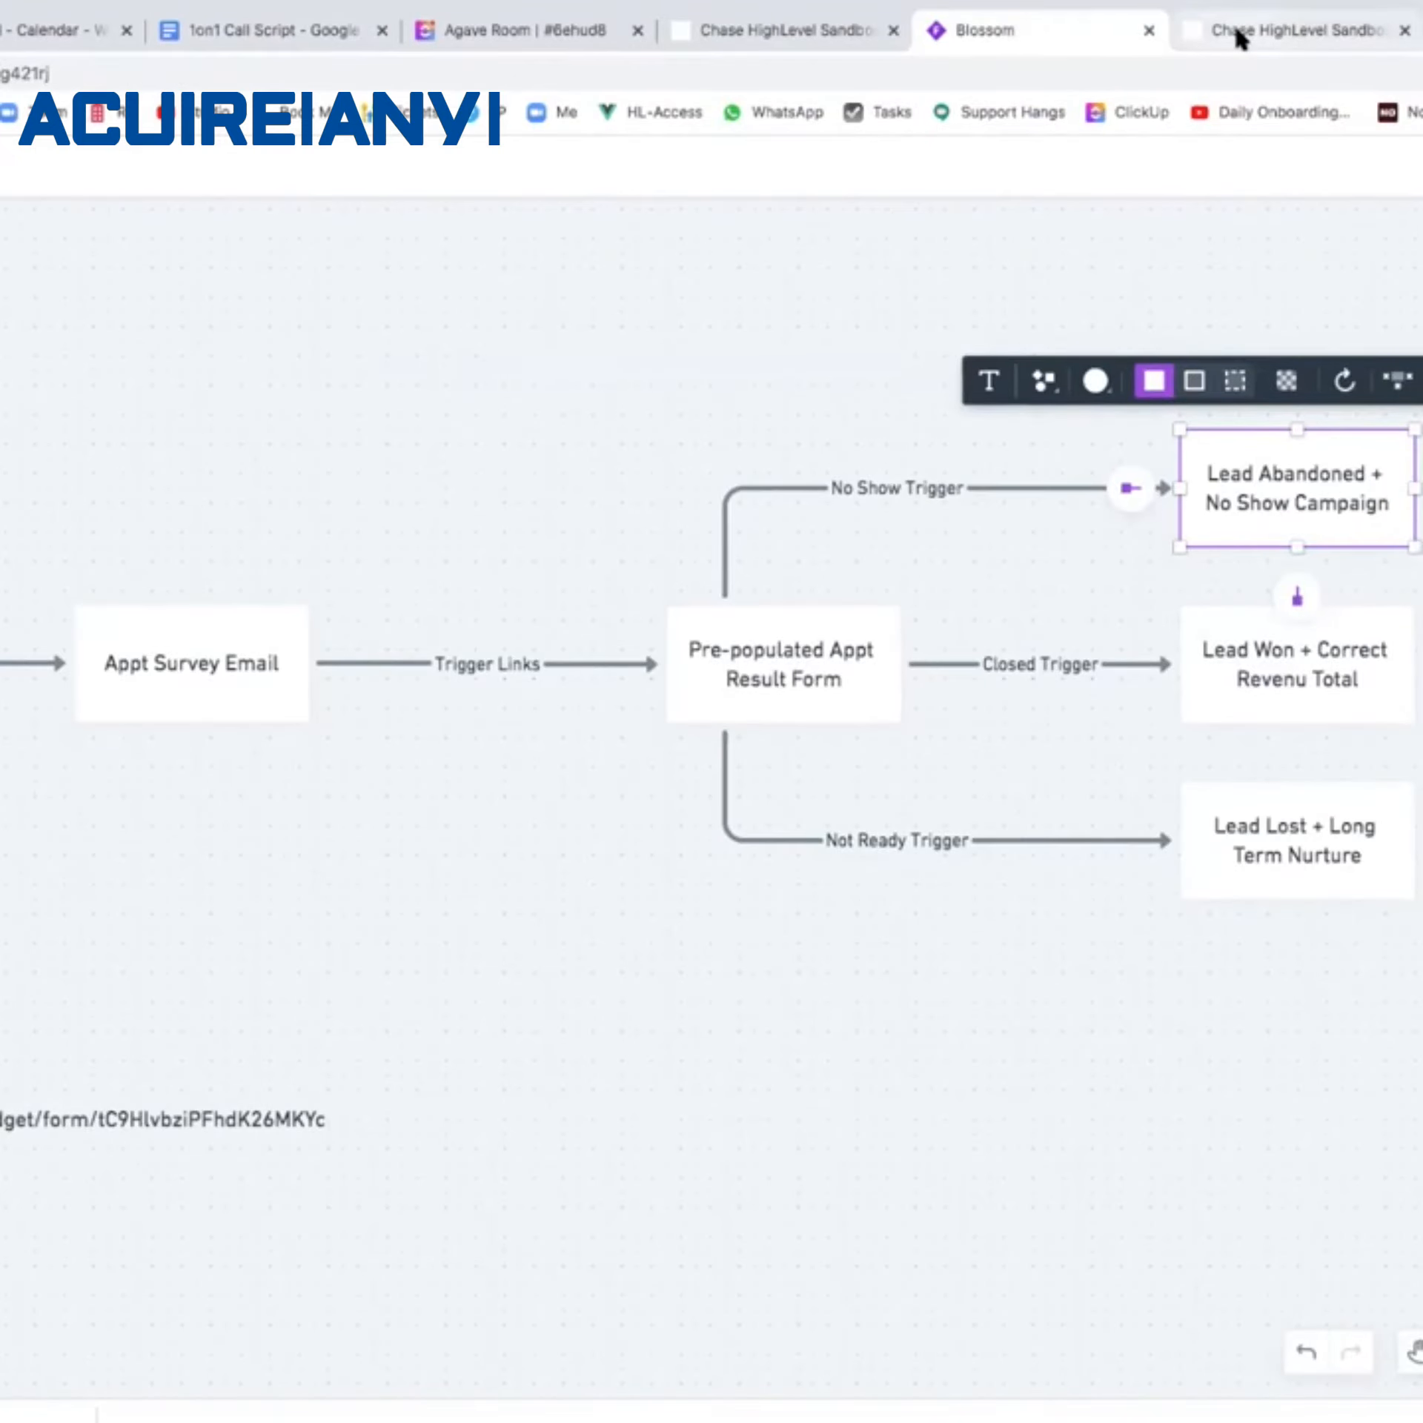
{"action": "left_click", "coordinate": [1237, 37]}
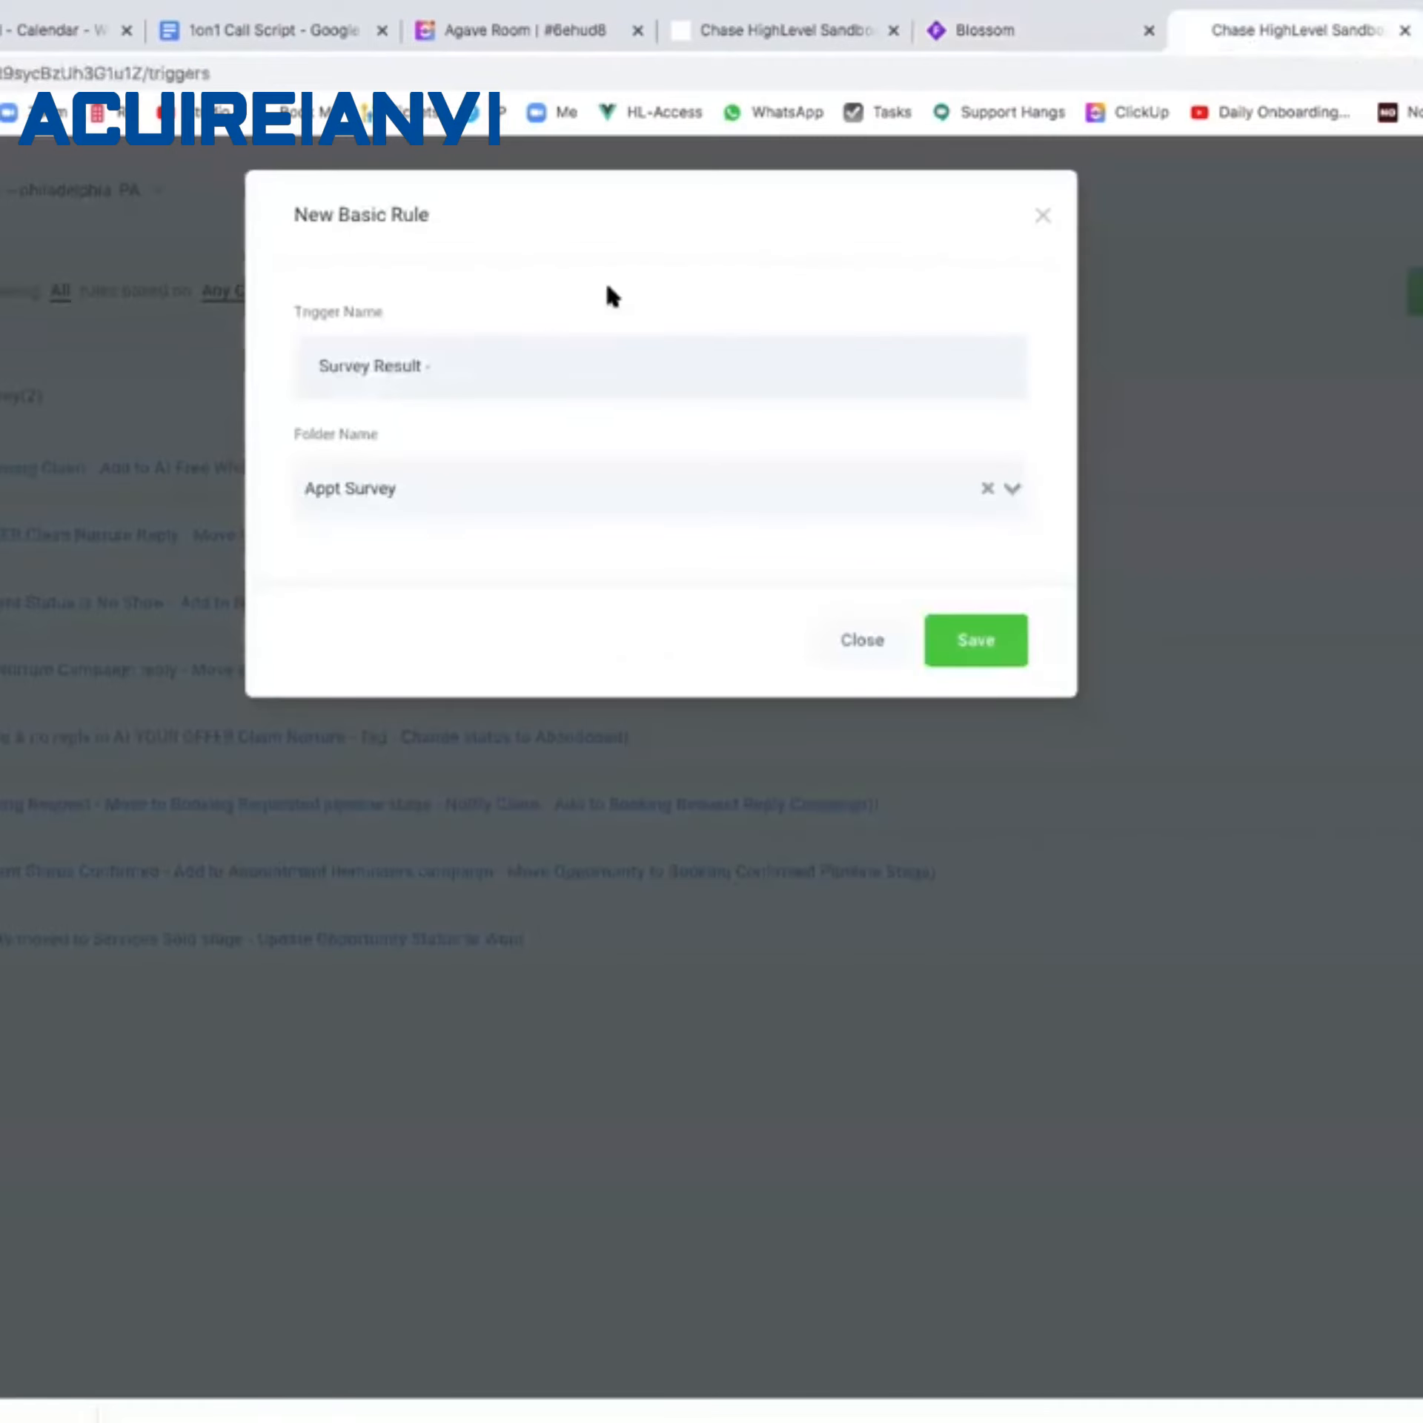
{"action": "type", "text": "Appointment Won"}
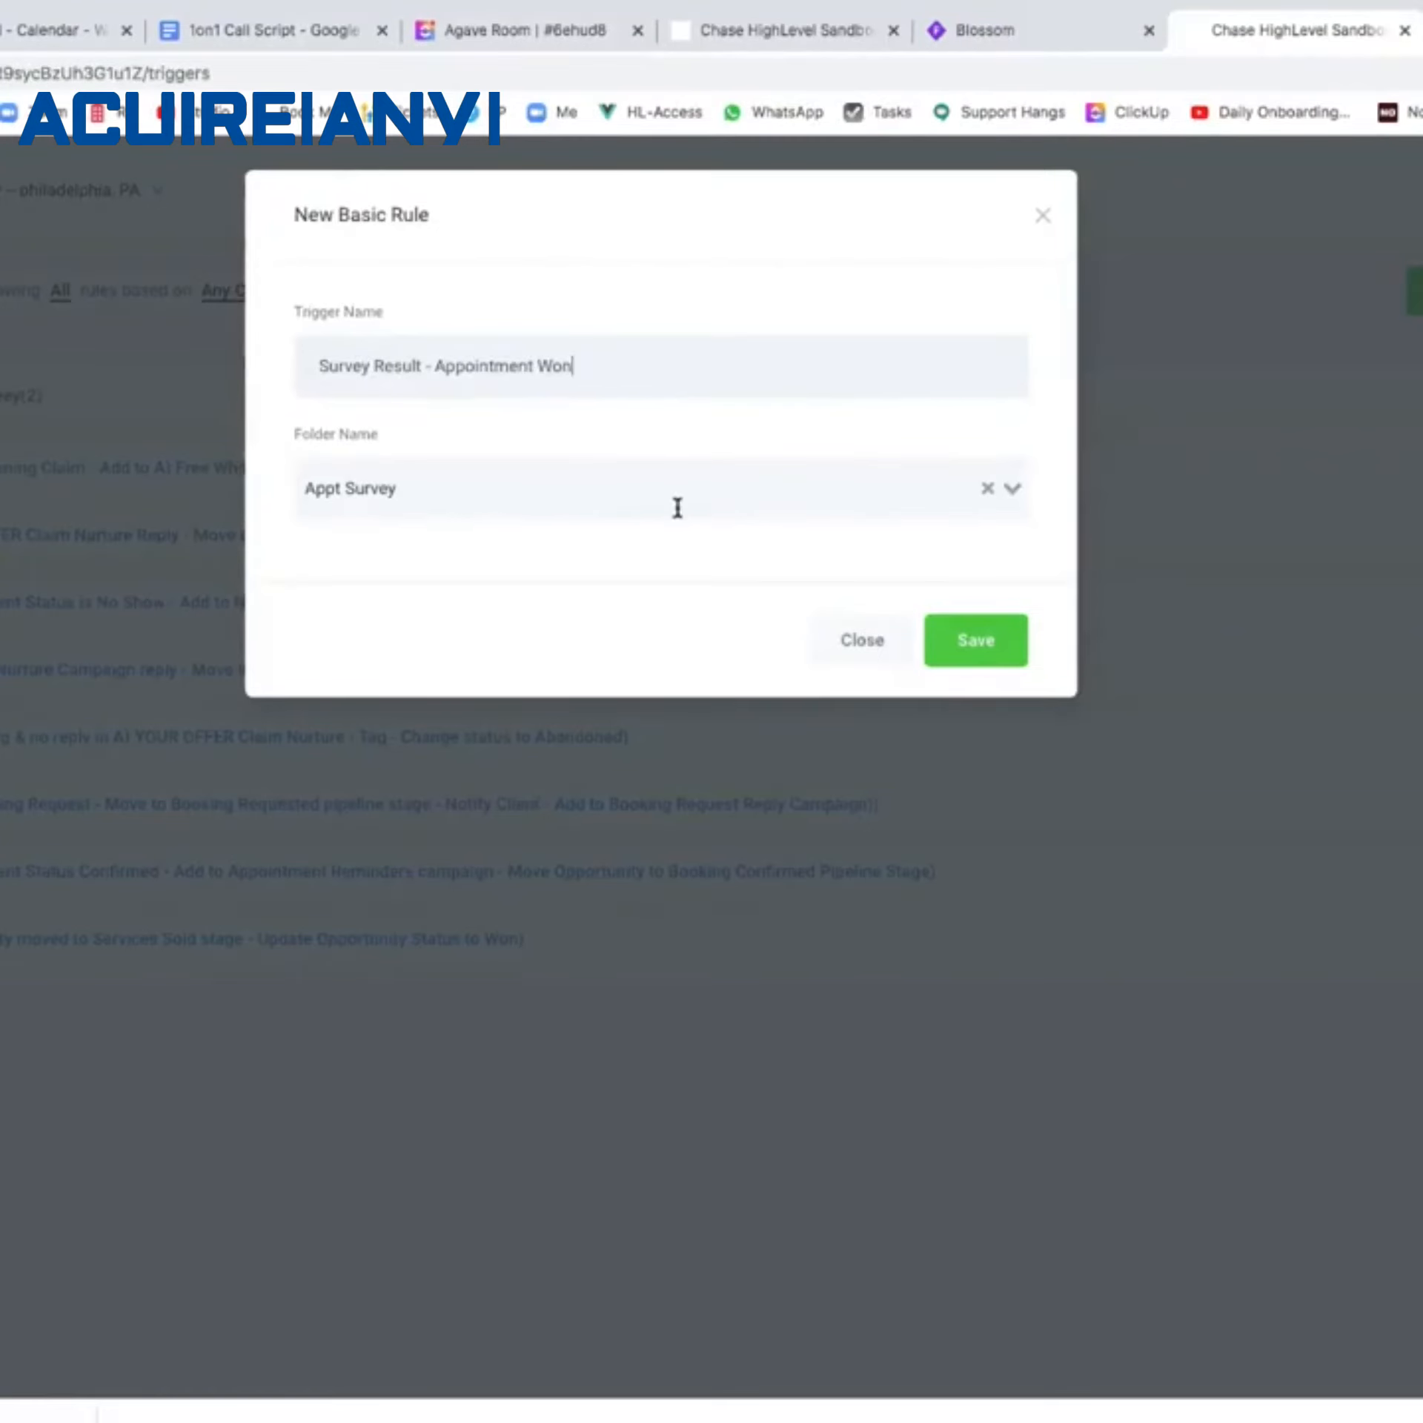
{"action": "left_click", "coordinate": [1023, 668]}
{"action": "left_click", "coordinate": [404, 606]}
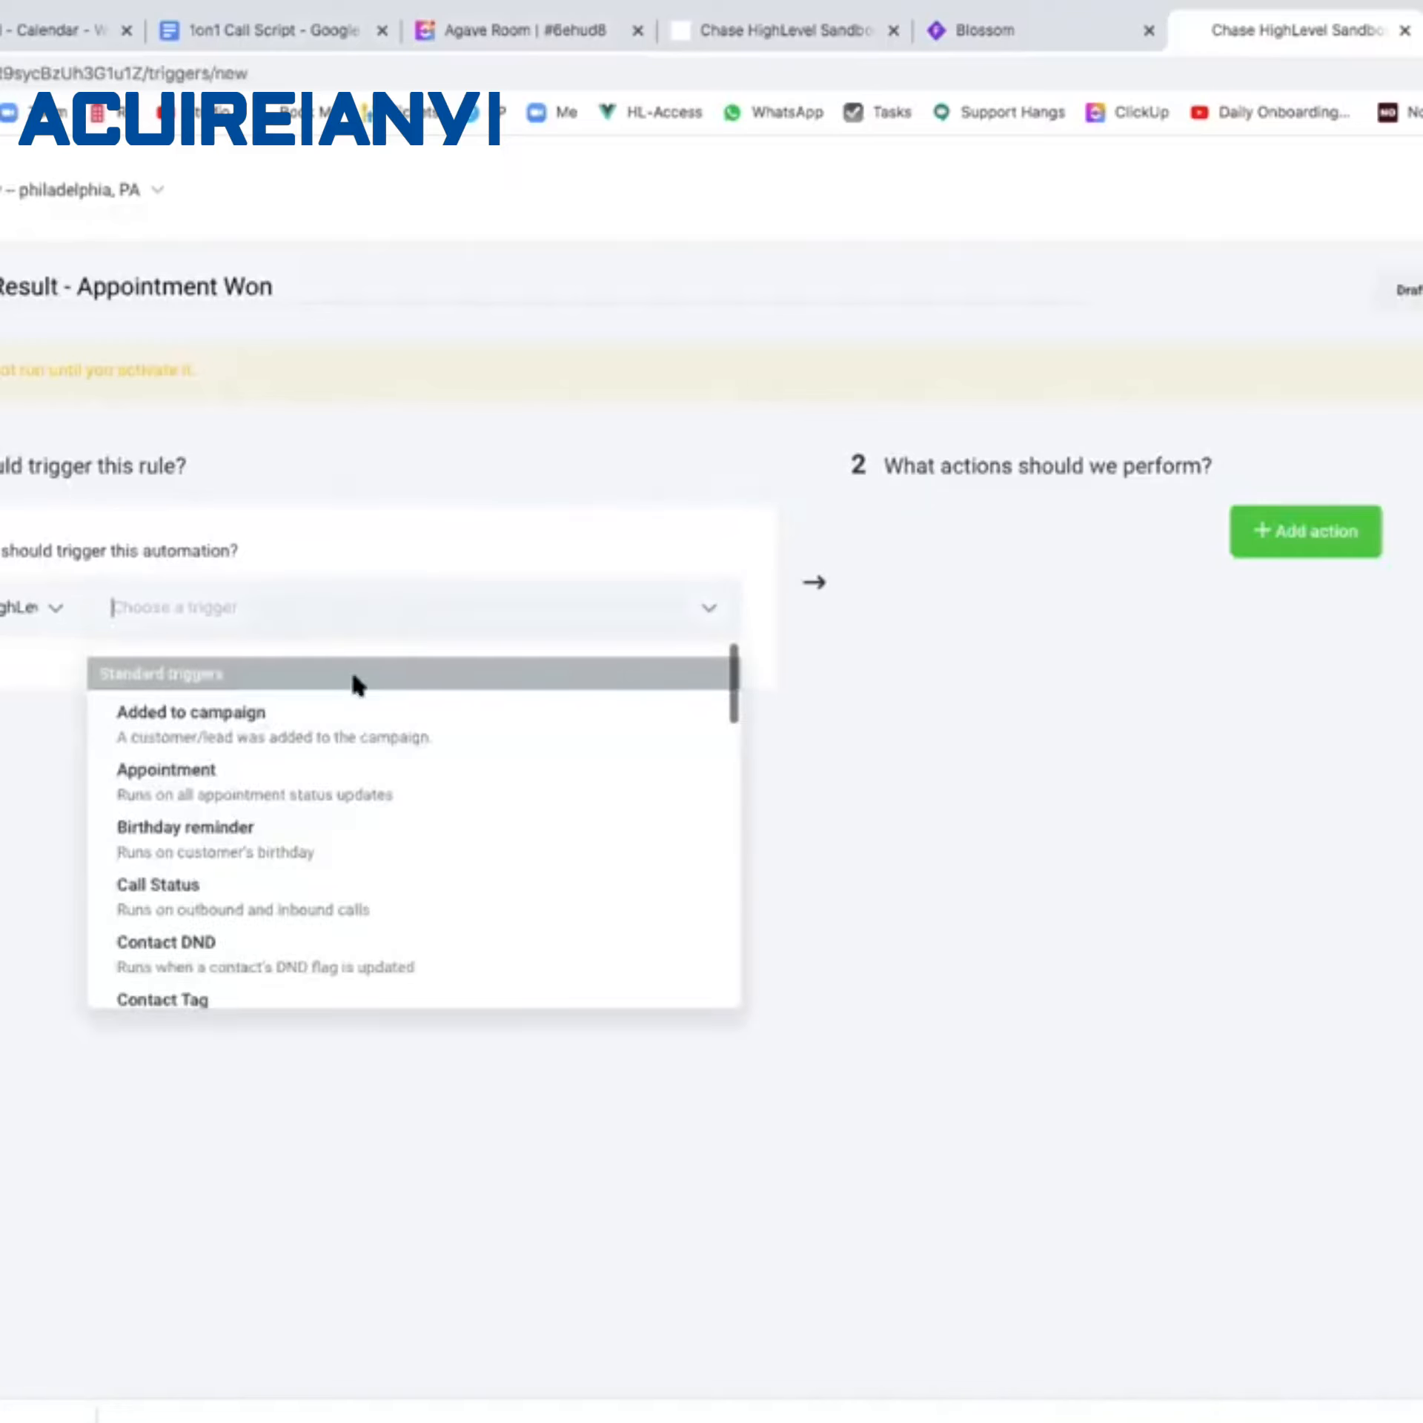
Set the trigger to Form submitted, filtered to the Appt Result form.
{"action": "scroll", "coordinate": [320, 874], "scroll_direction": "down", "scroll_amount": 5}
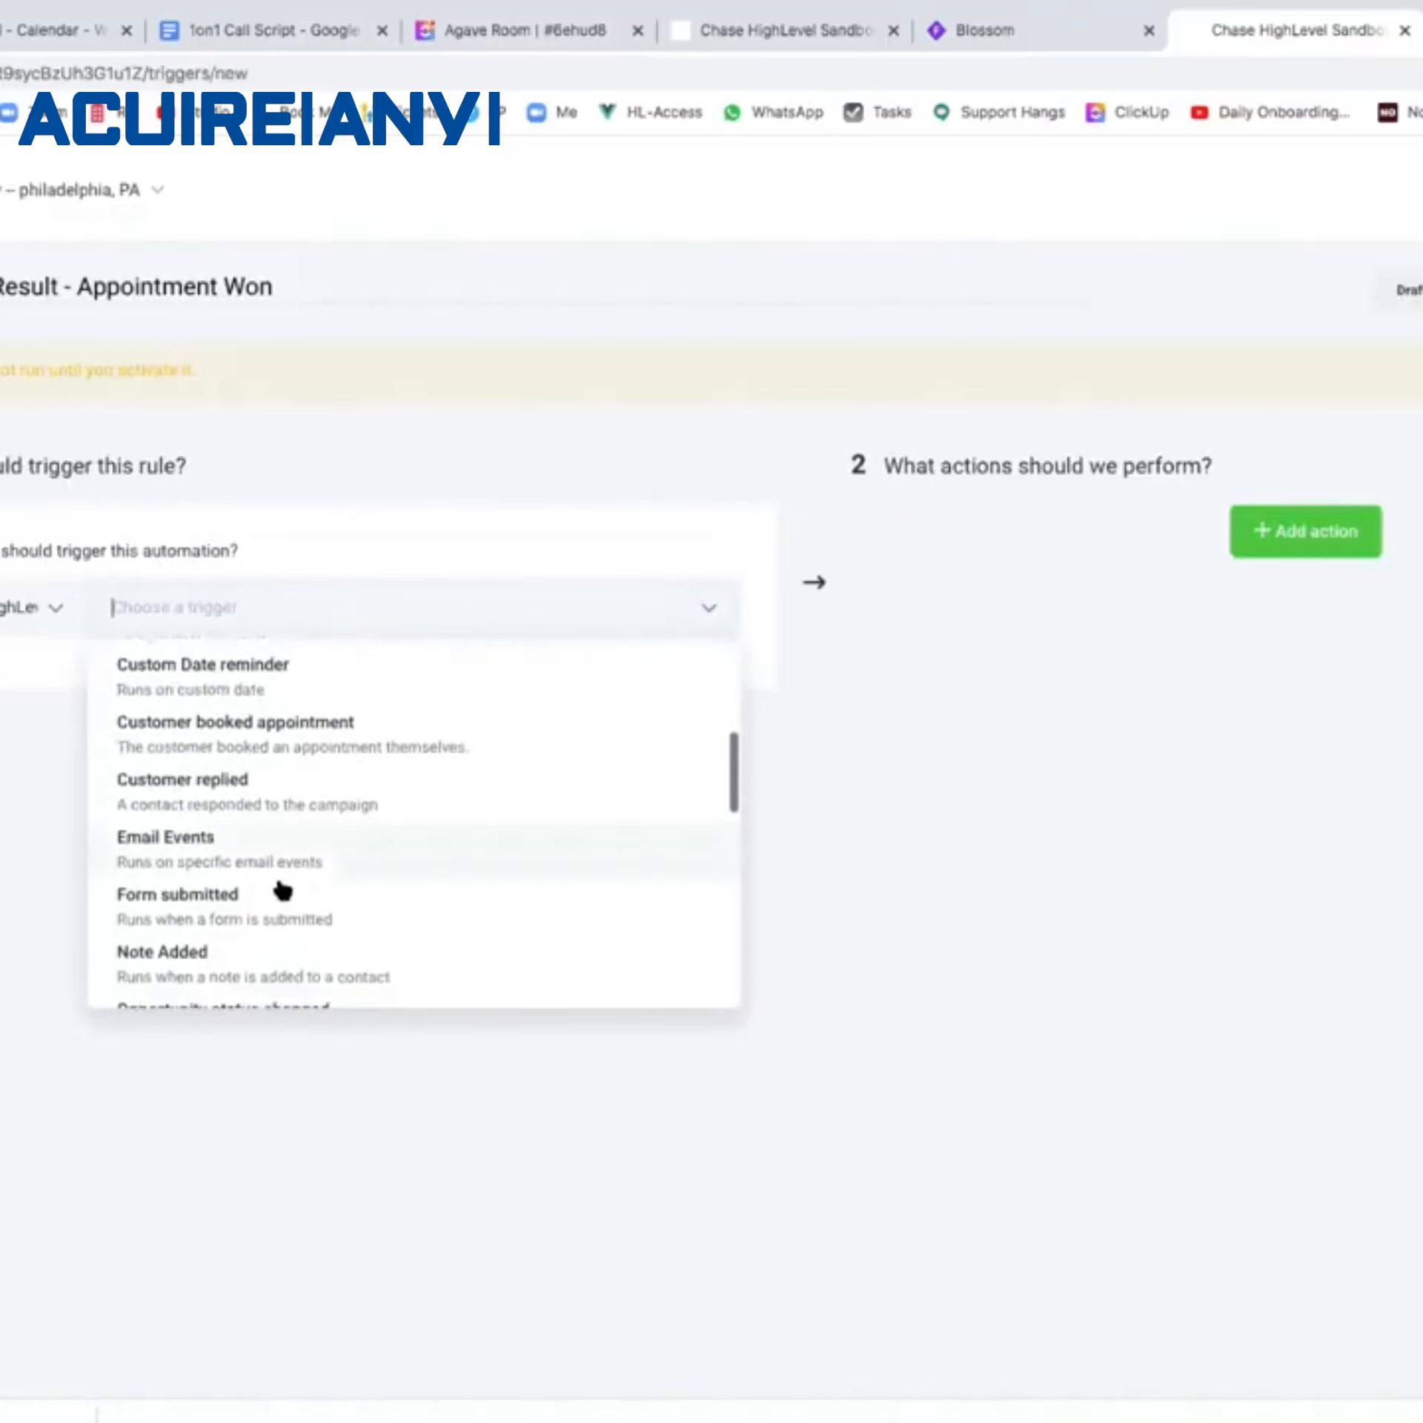
{"action": "left_click", "coordinate": [280, 892]}
{"action": "left_click", "coordinate": [2, 692]}
{"action": "left_click", "coordinate": [13, 729]}
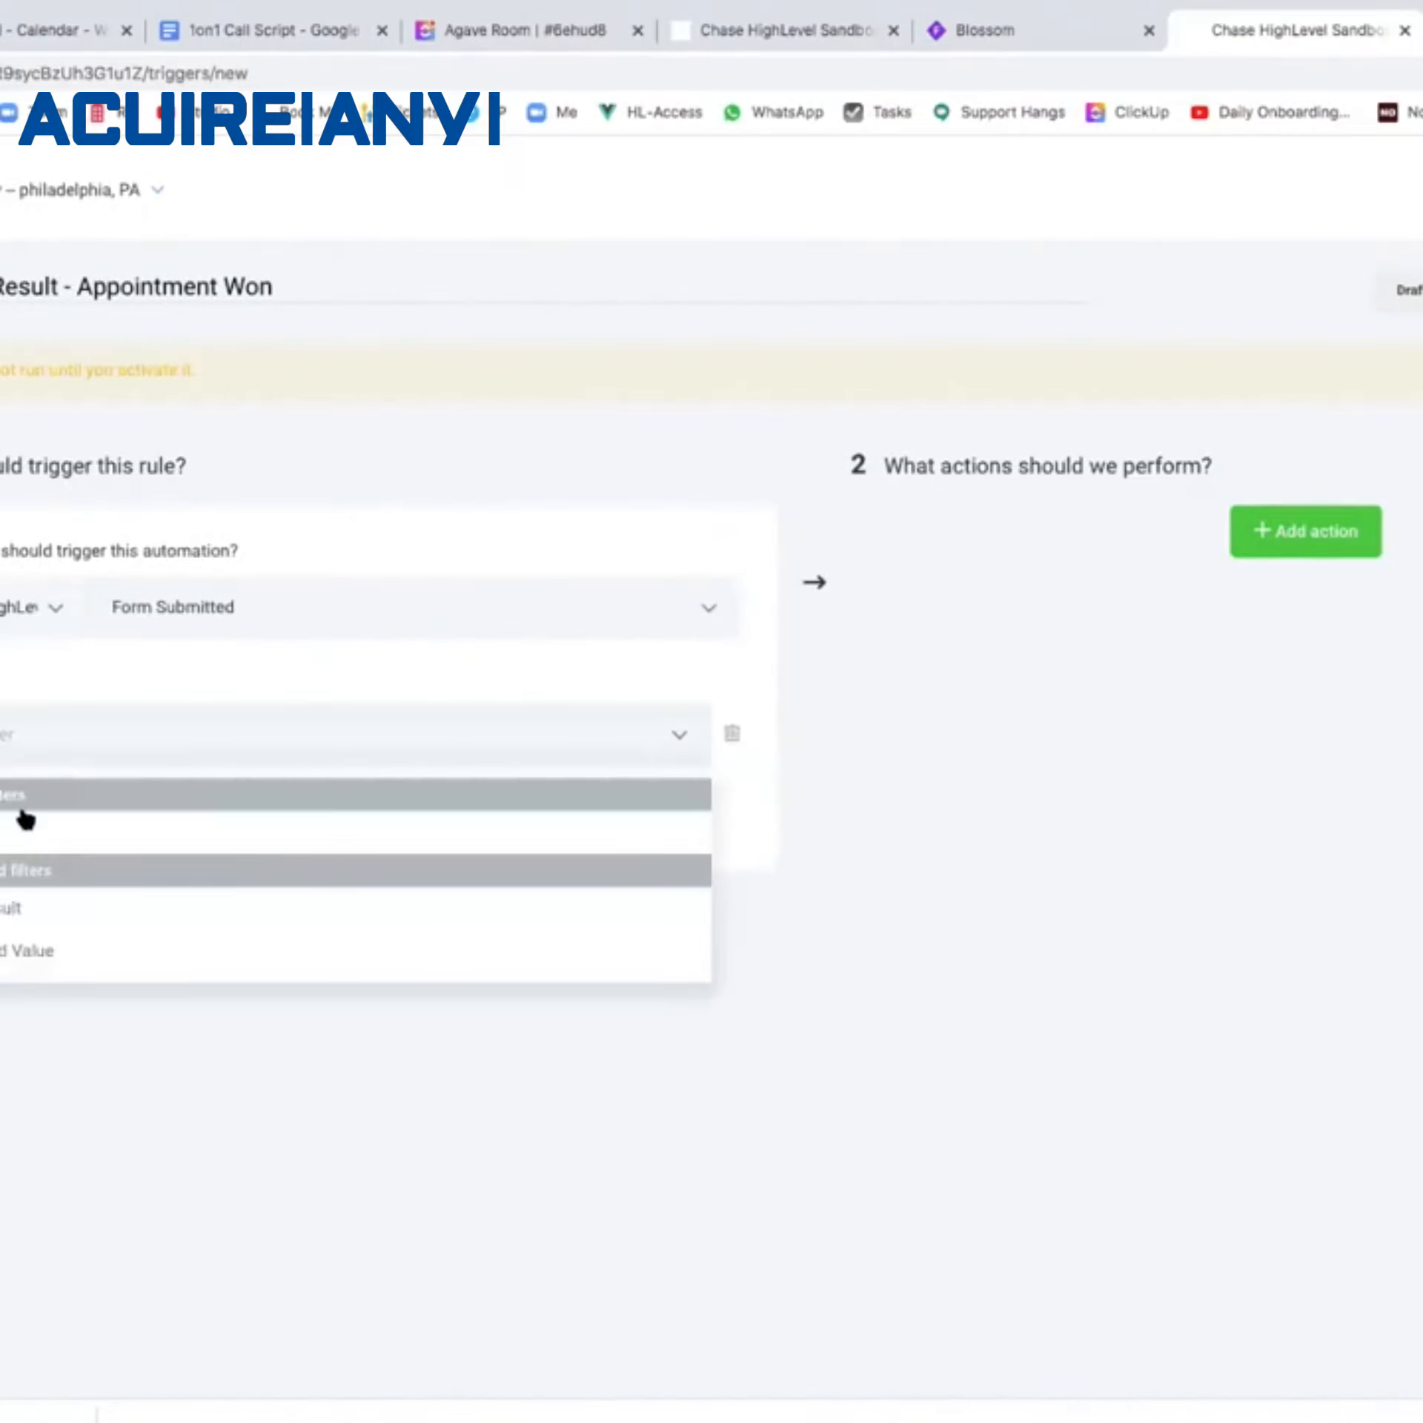
{"action": "left_click", "coordinate": [29, 820]}
{"action": "left_click", "coordinate": [359, 734]}
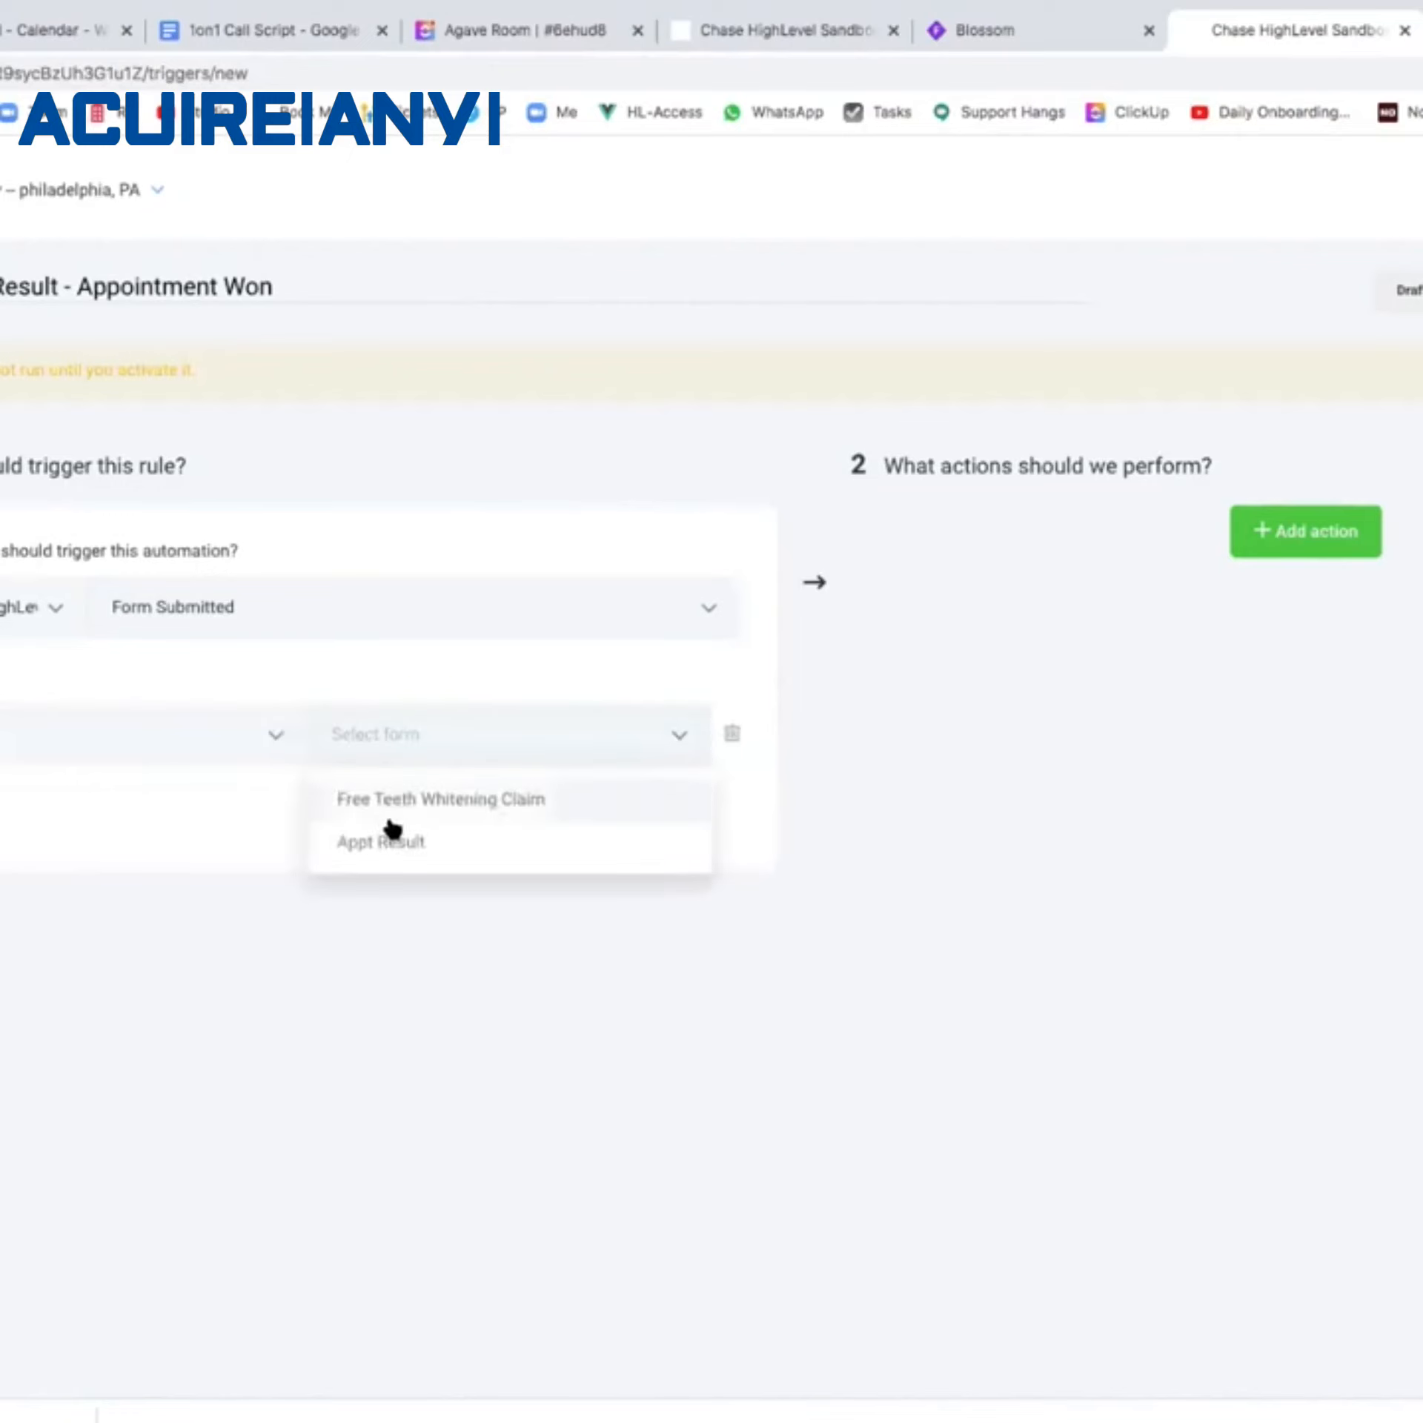
{"action": "left_click", "coordinate": [386, 840]}
Add an Appt Result filter requiring the answer Sold, then add an action.
{"action": "left_click", "coordinate": [36, 837]}
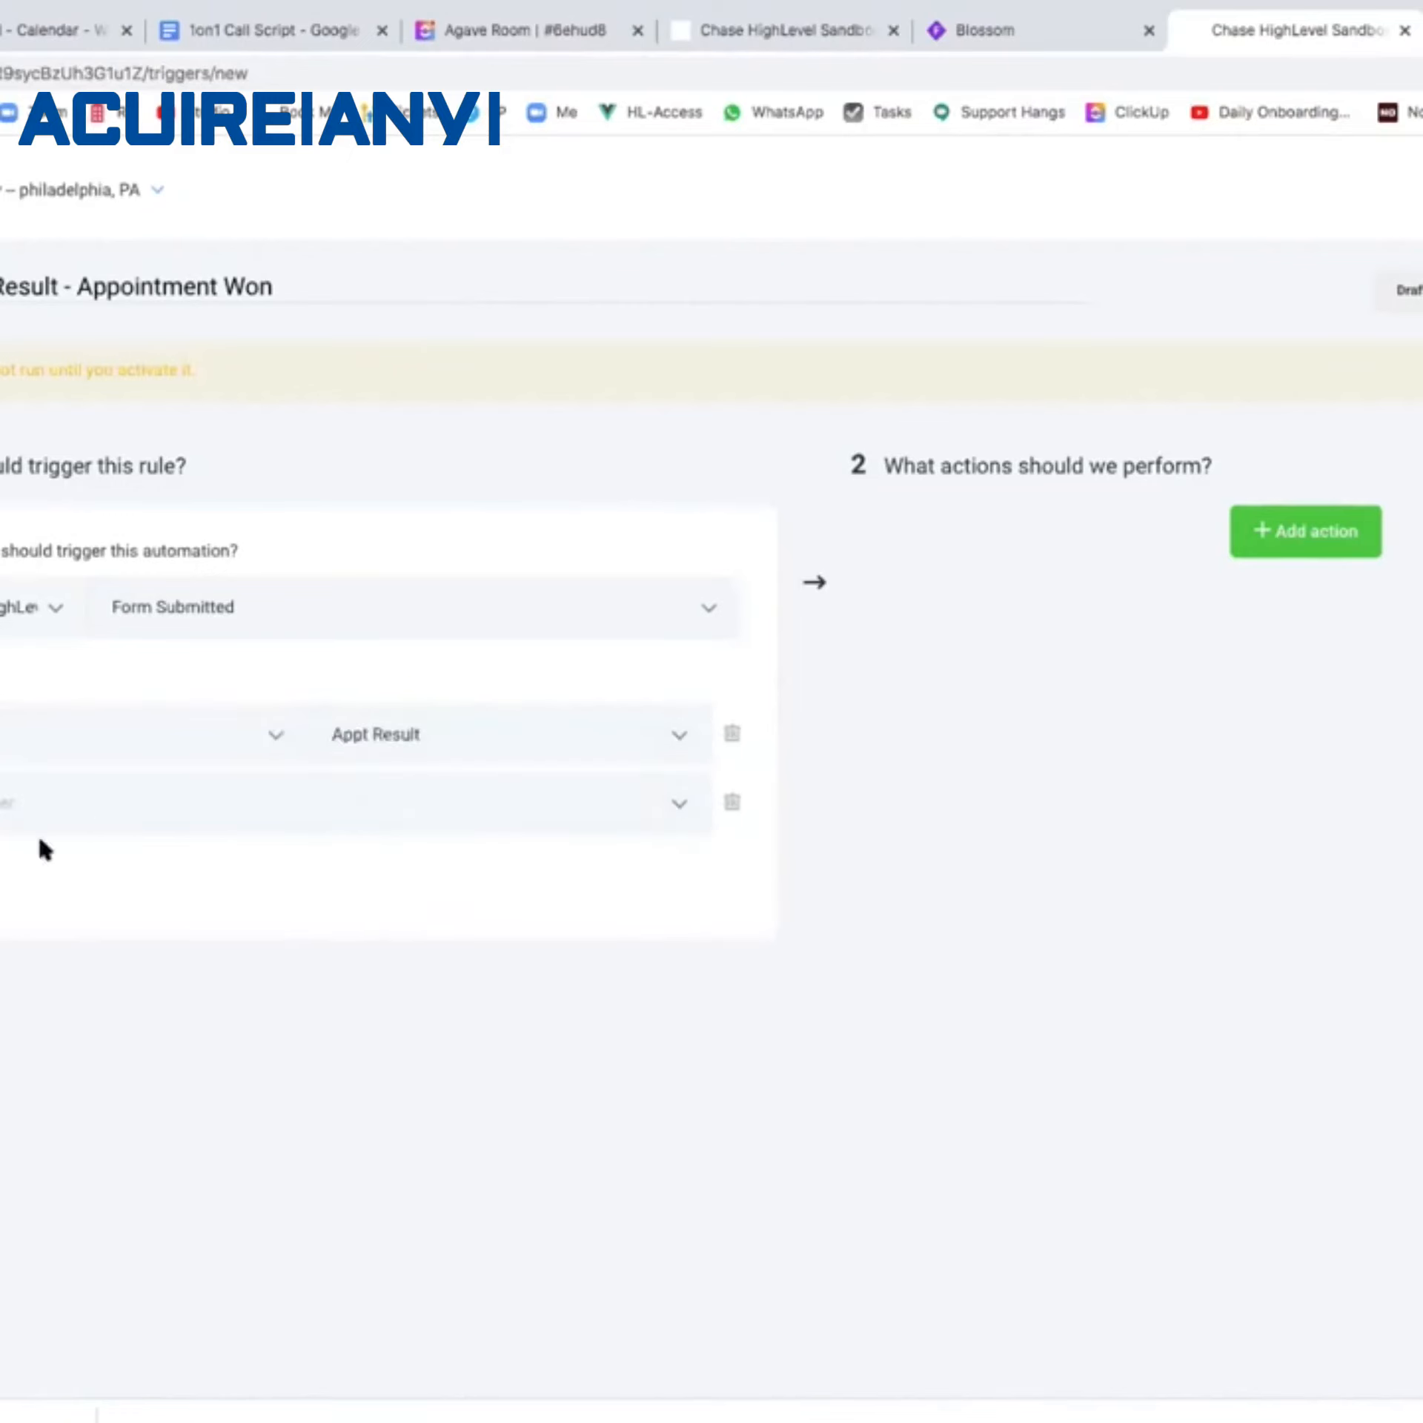
{"action": "left_click", "coordinate": [118, 806]}
{"action": "left_click", "coordinate": [81, 914]}
{"action": "left_click", "coordinate": [462, 811]}
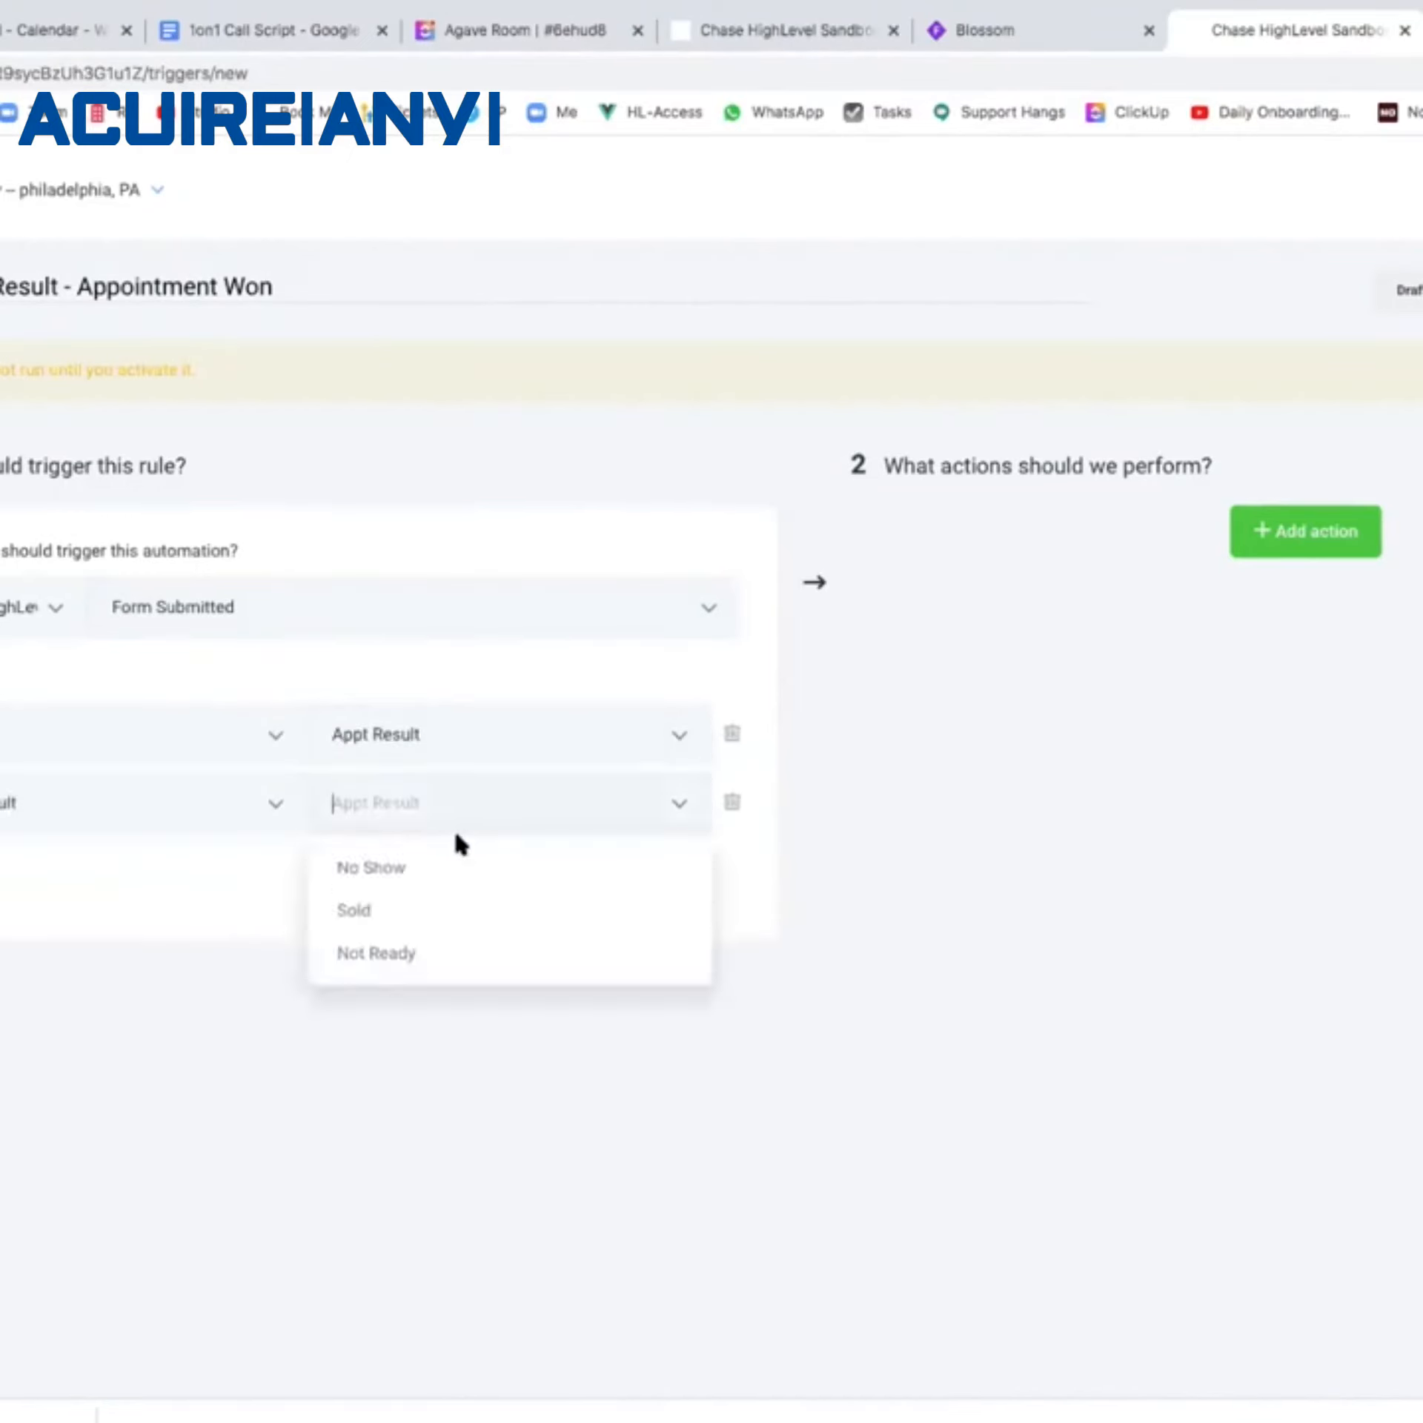
{"action": "left_click", "coordinate": [414, 922]}
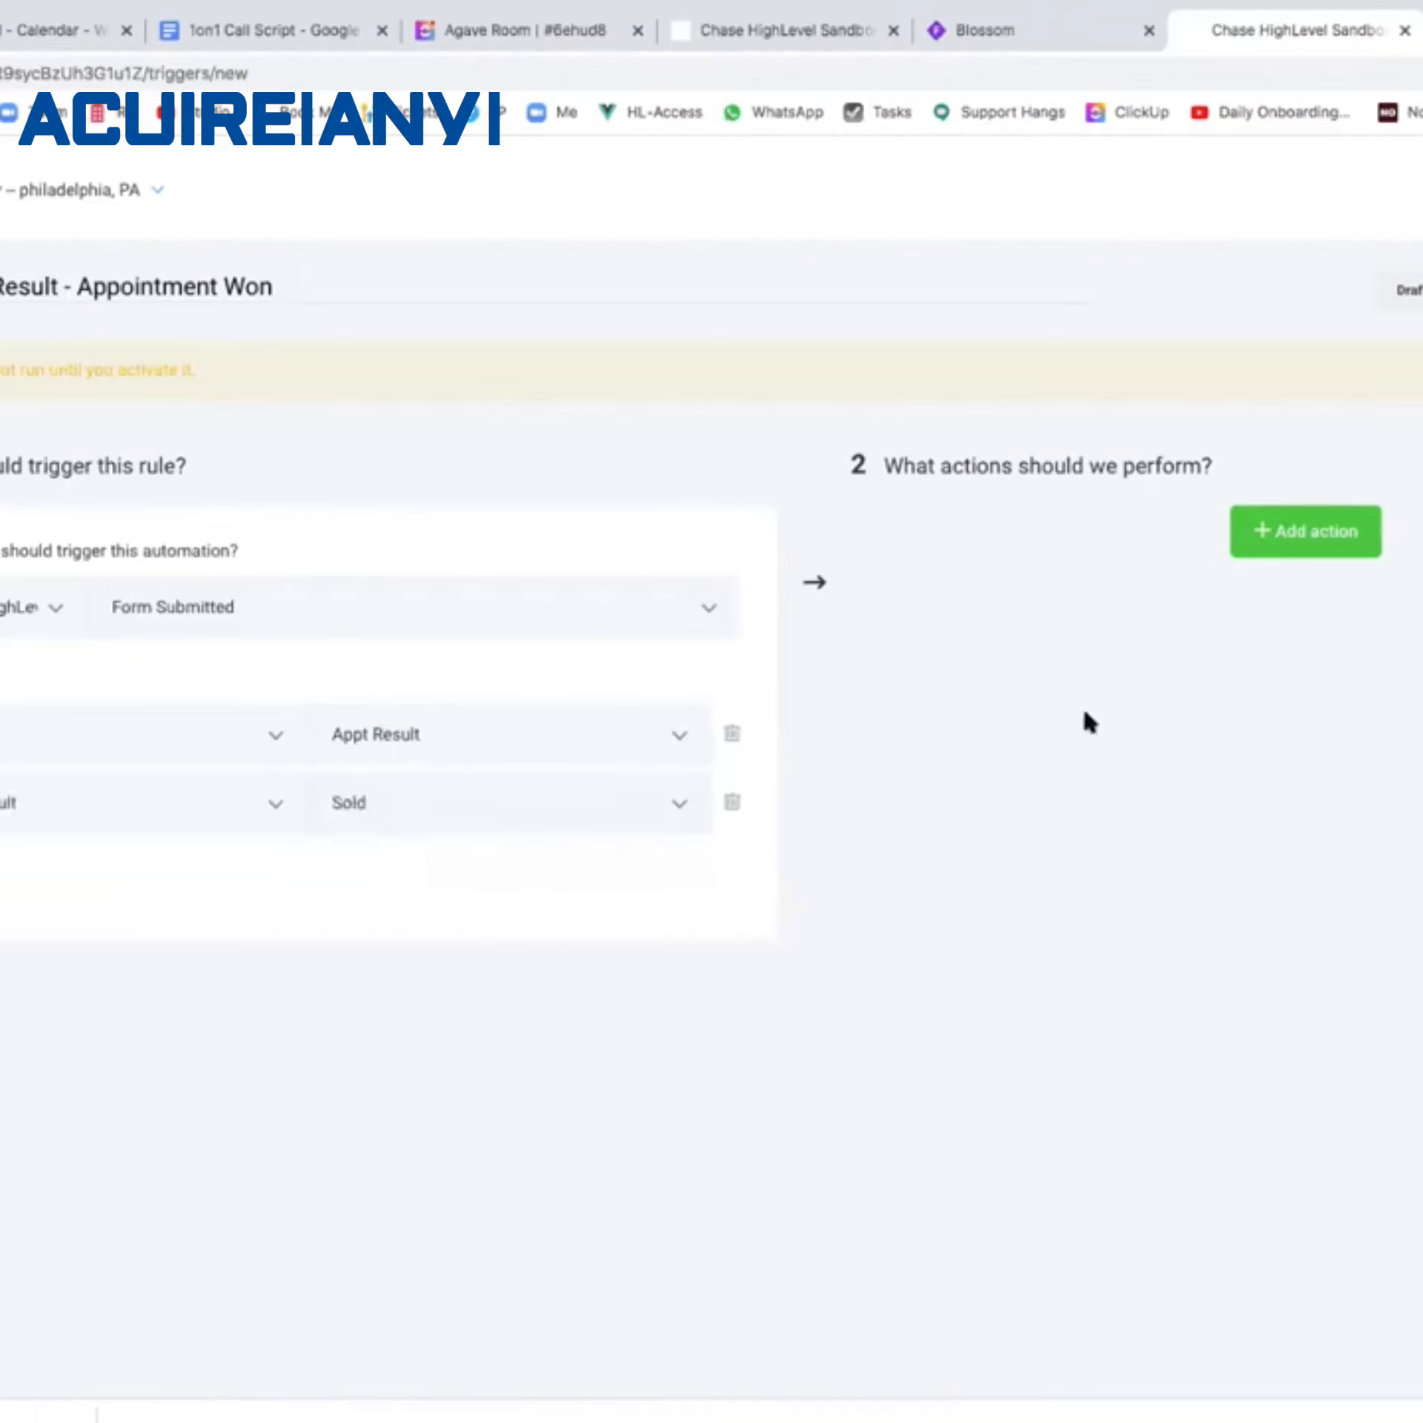
{"action": "left_click", "coordinate": [1327, 544]}
{"action": "left_click", "coordinate": [1239, 614]}
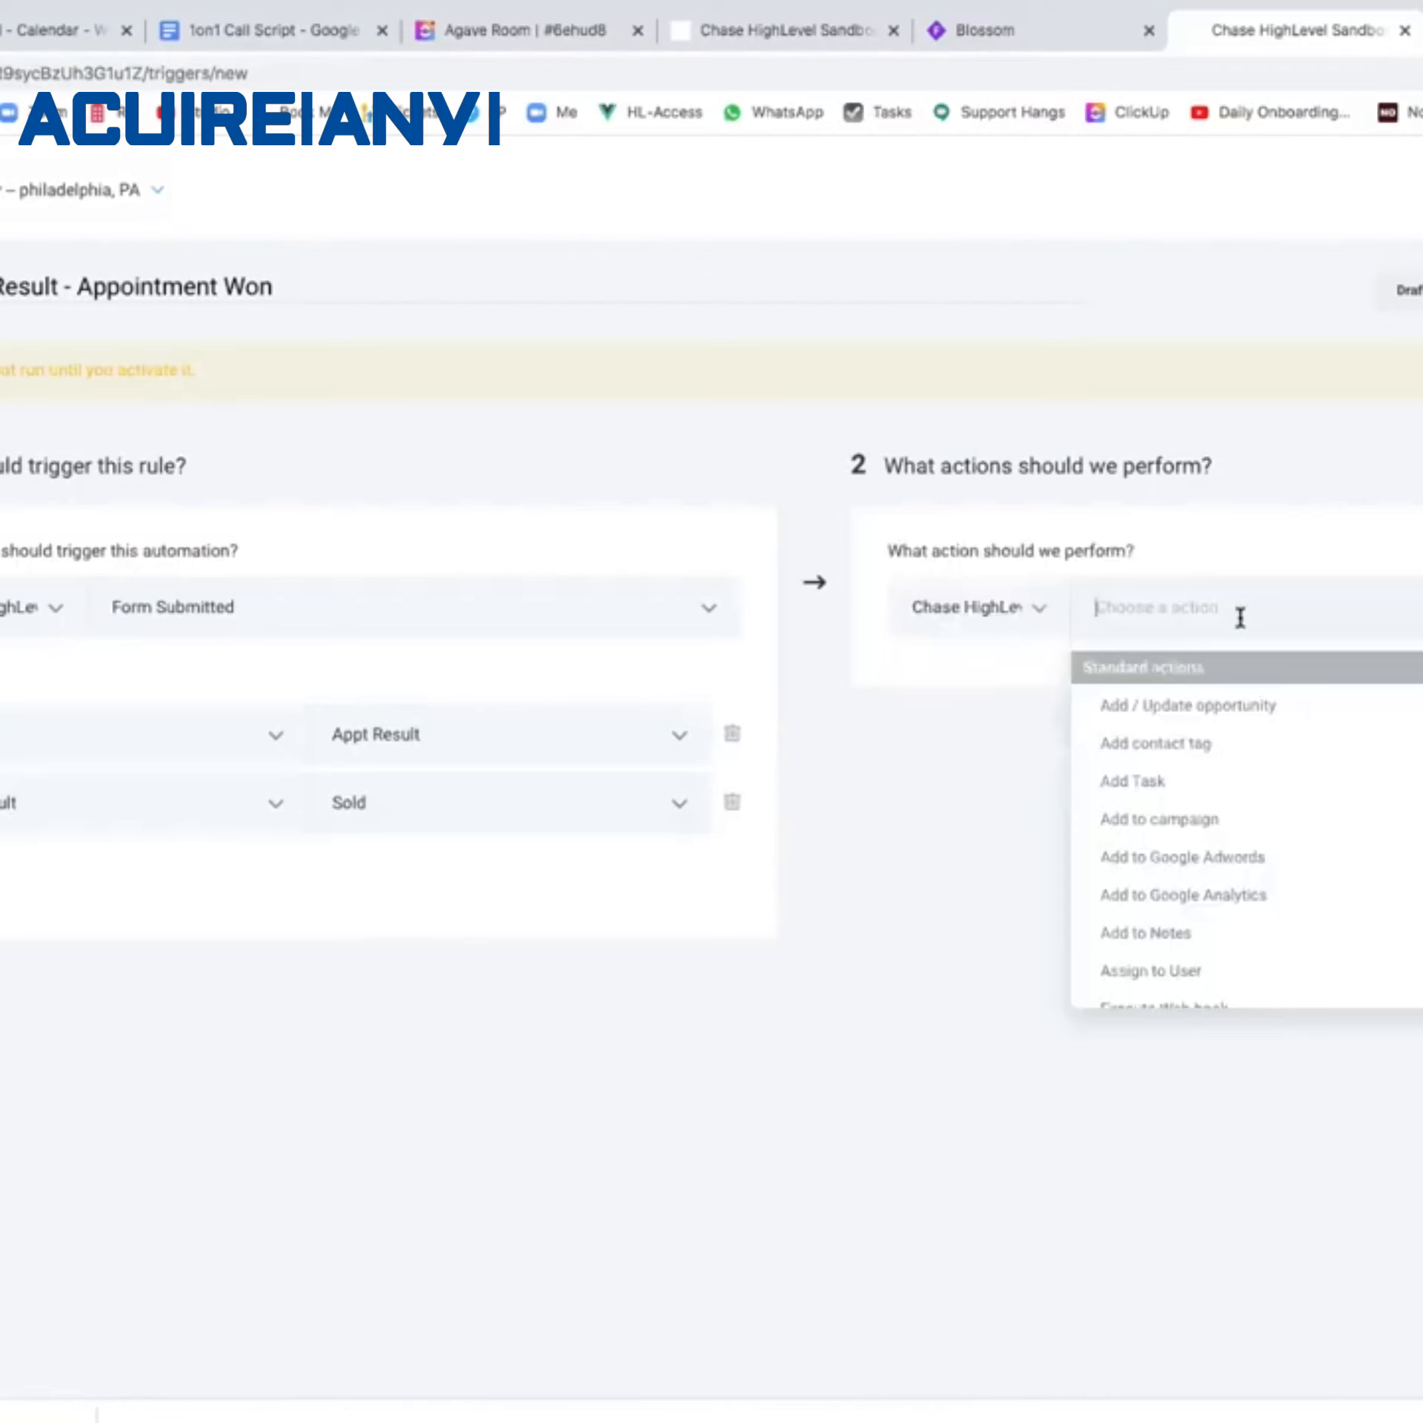
Add an Add / Update Opportunity action in Free Whitening Pipeline, stage Service(s) Sold.
{"action": "left_click", "coordinate": [1206, 707]}
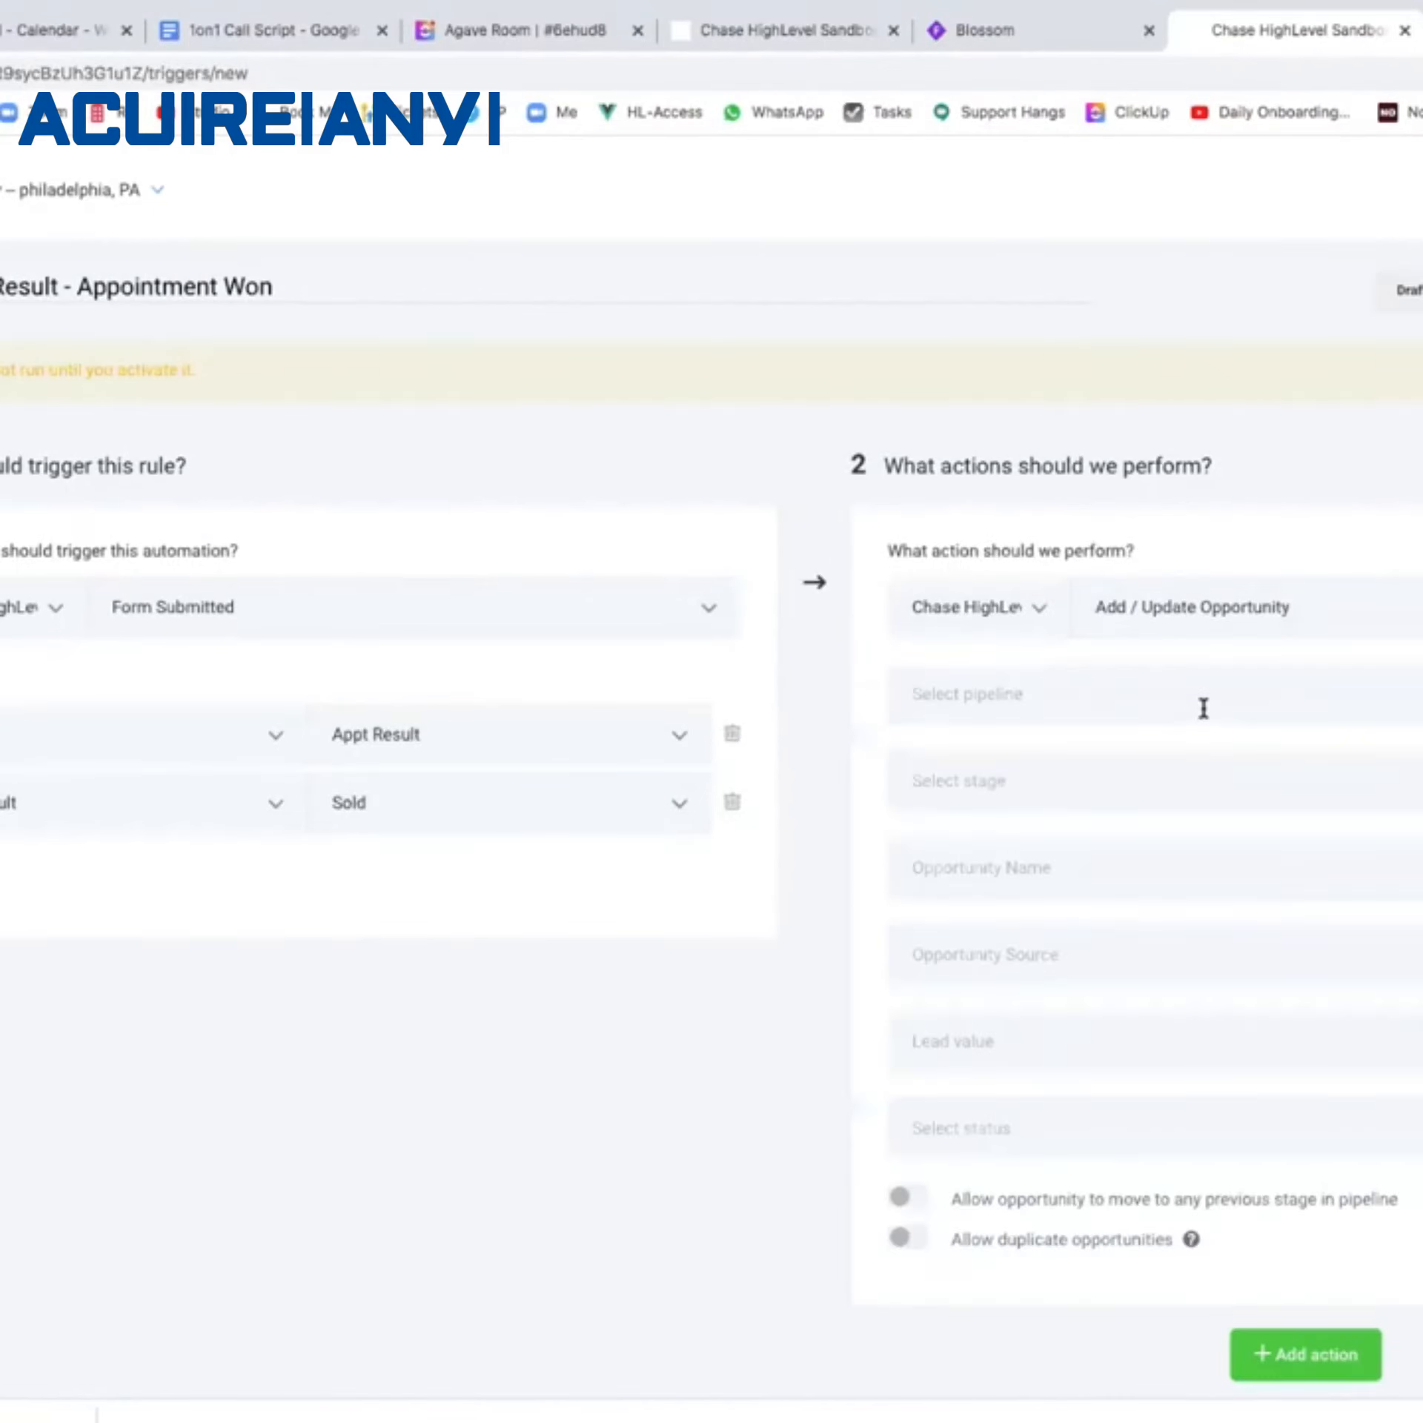
{"action": "left_click", "coordinate": [1259, 688]}
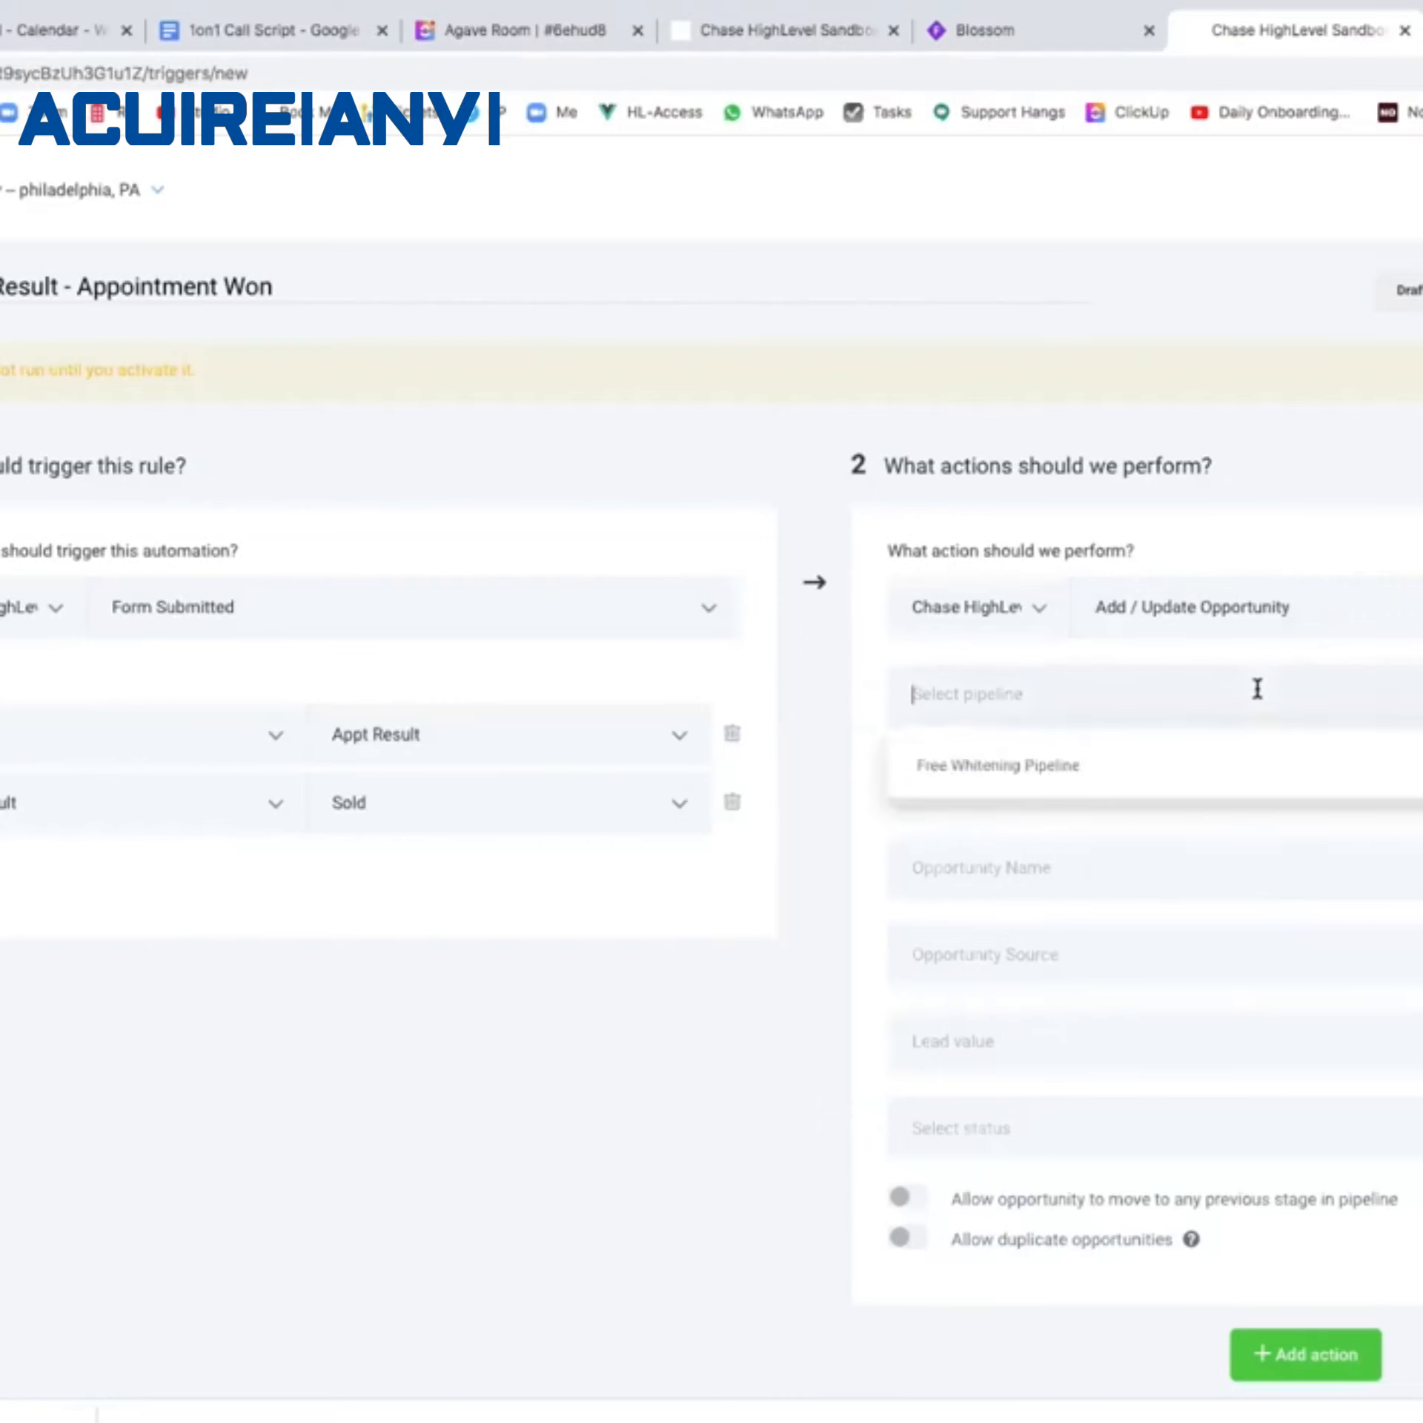
{"action": "left_click", "coordinate": [1217, 753]}
{"action": "left_click", "coordinate": [1134, 771]}
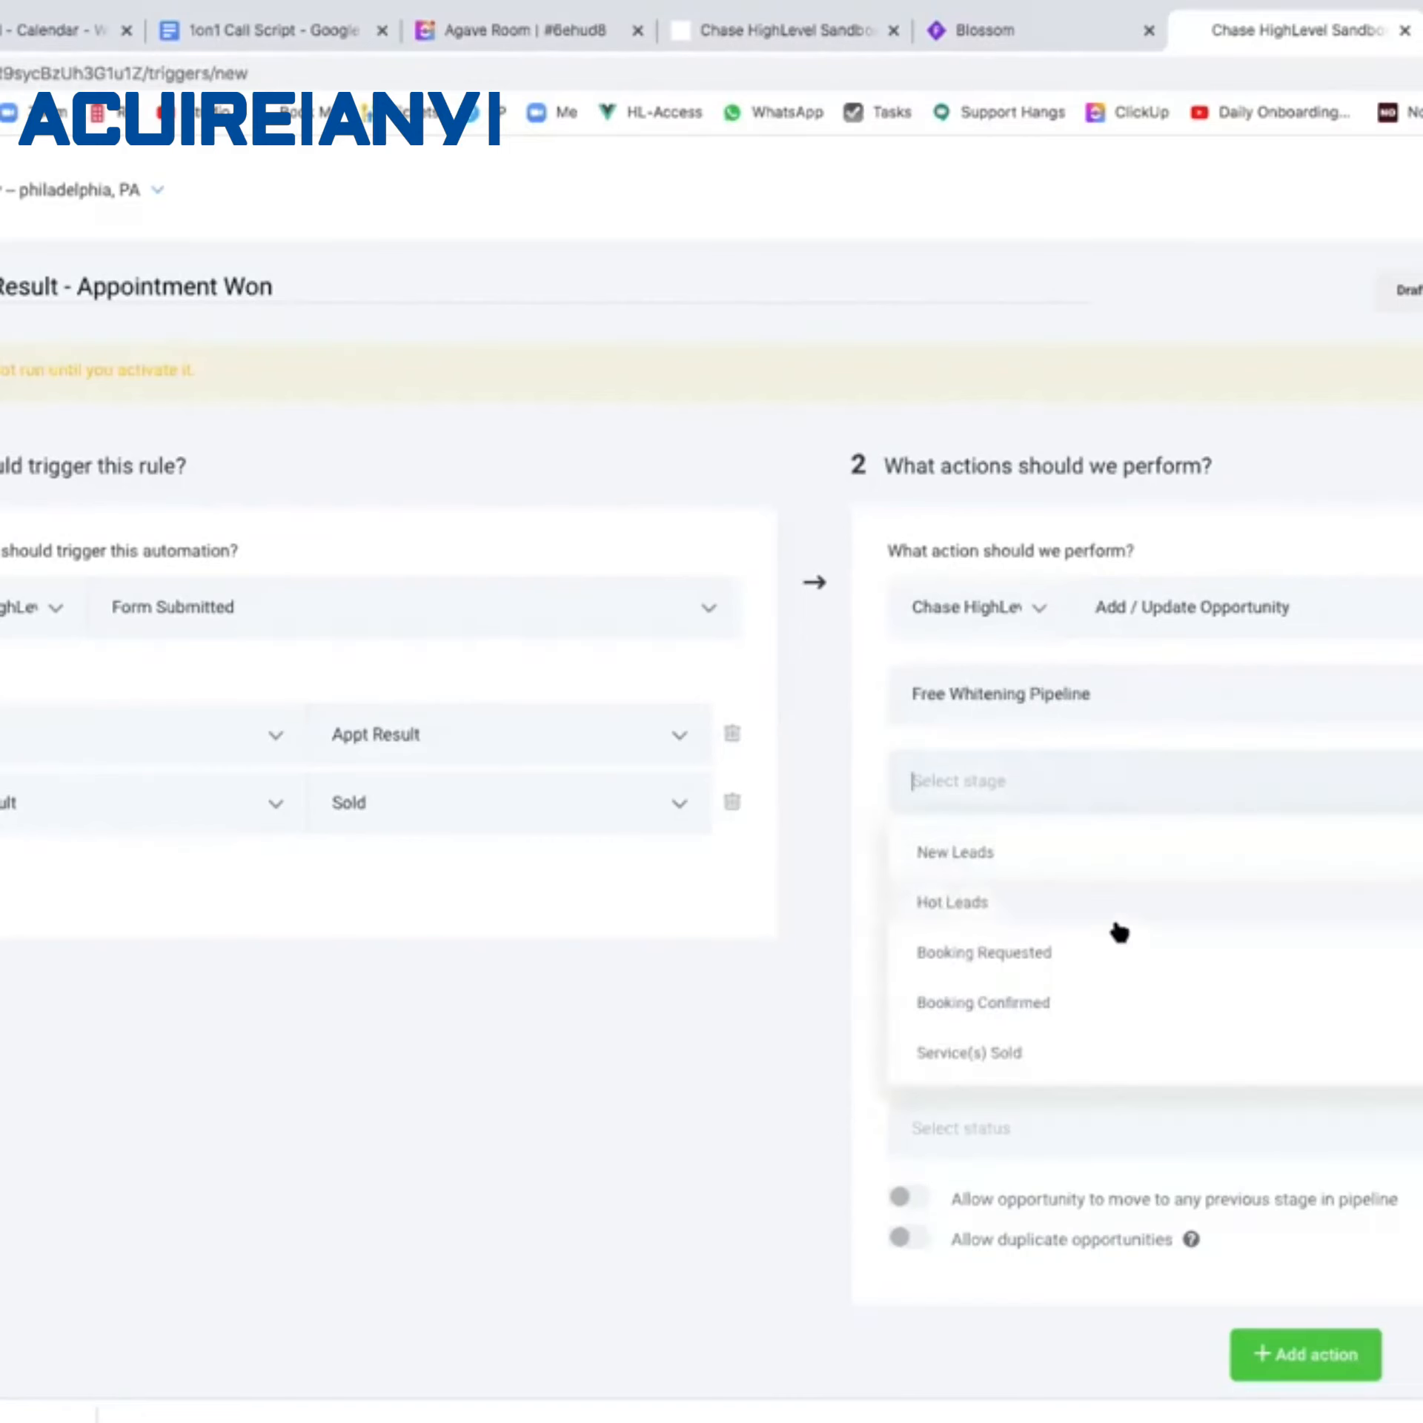
{"action": "scroll", "coordinate": [1064, 994], "scroll_direction": "down", "scroll_amount": 1}
{"action": "left_click", "coordinate": [1045, 1007]}
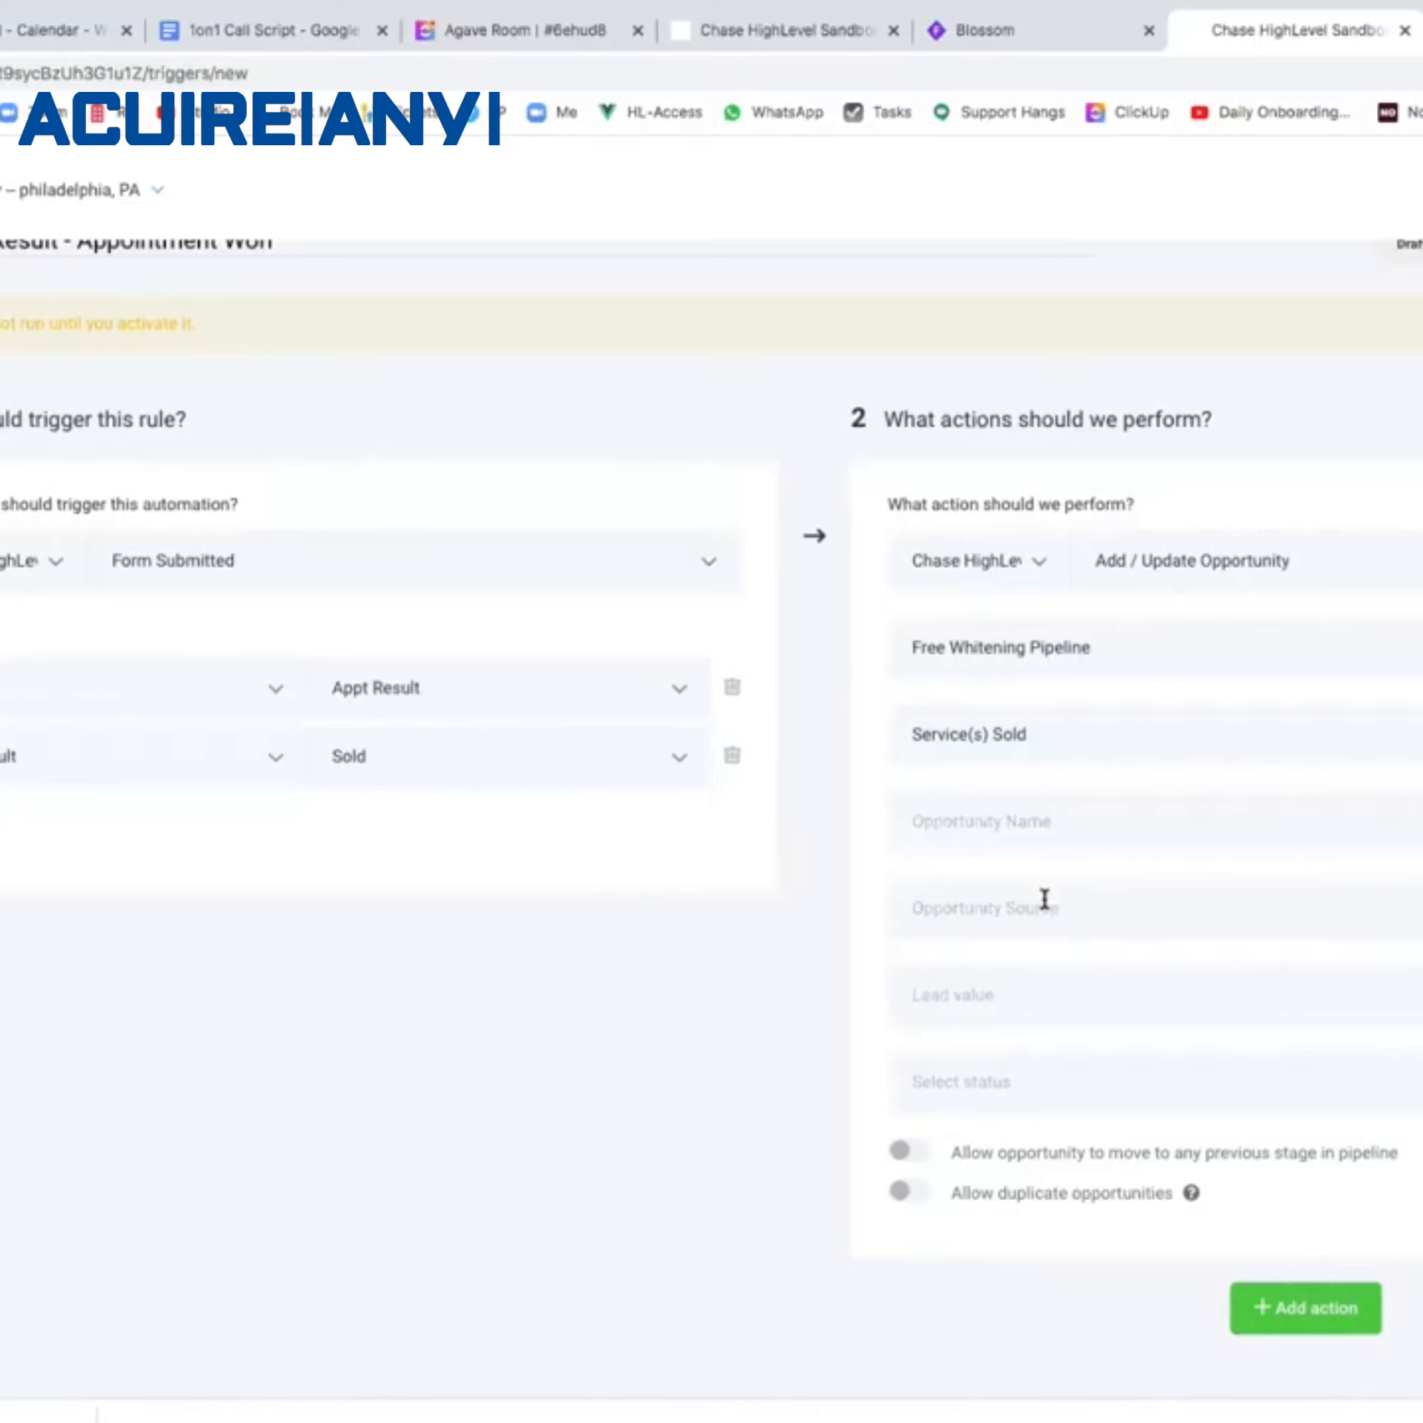
Set lead value to Appt Sold Value and status Won, then save and activate the rule.
{"action": "left_click", "coordinate": [1006, 993]}
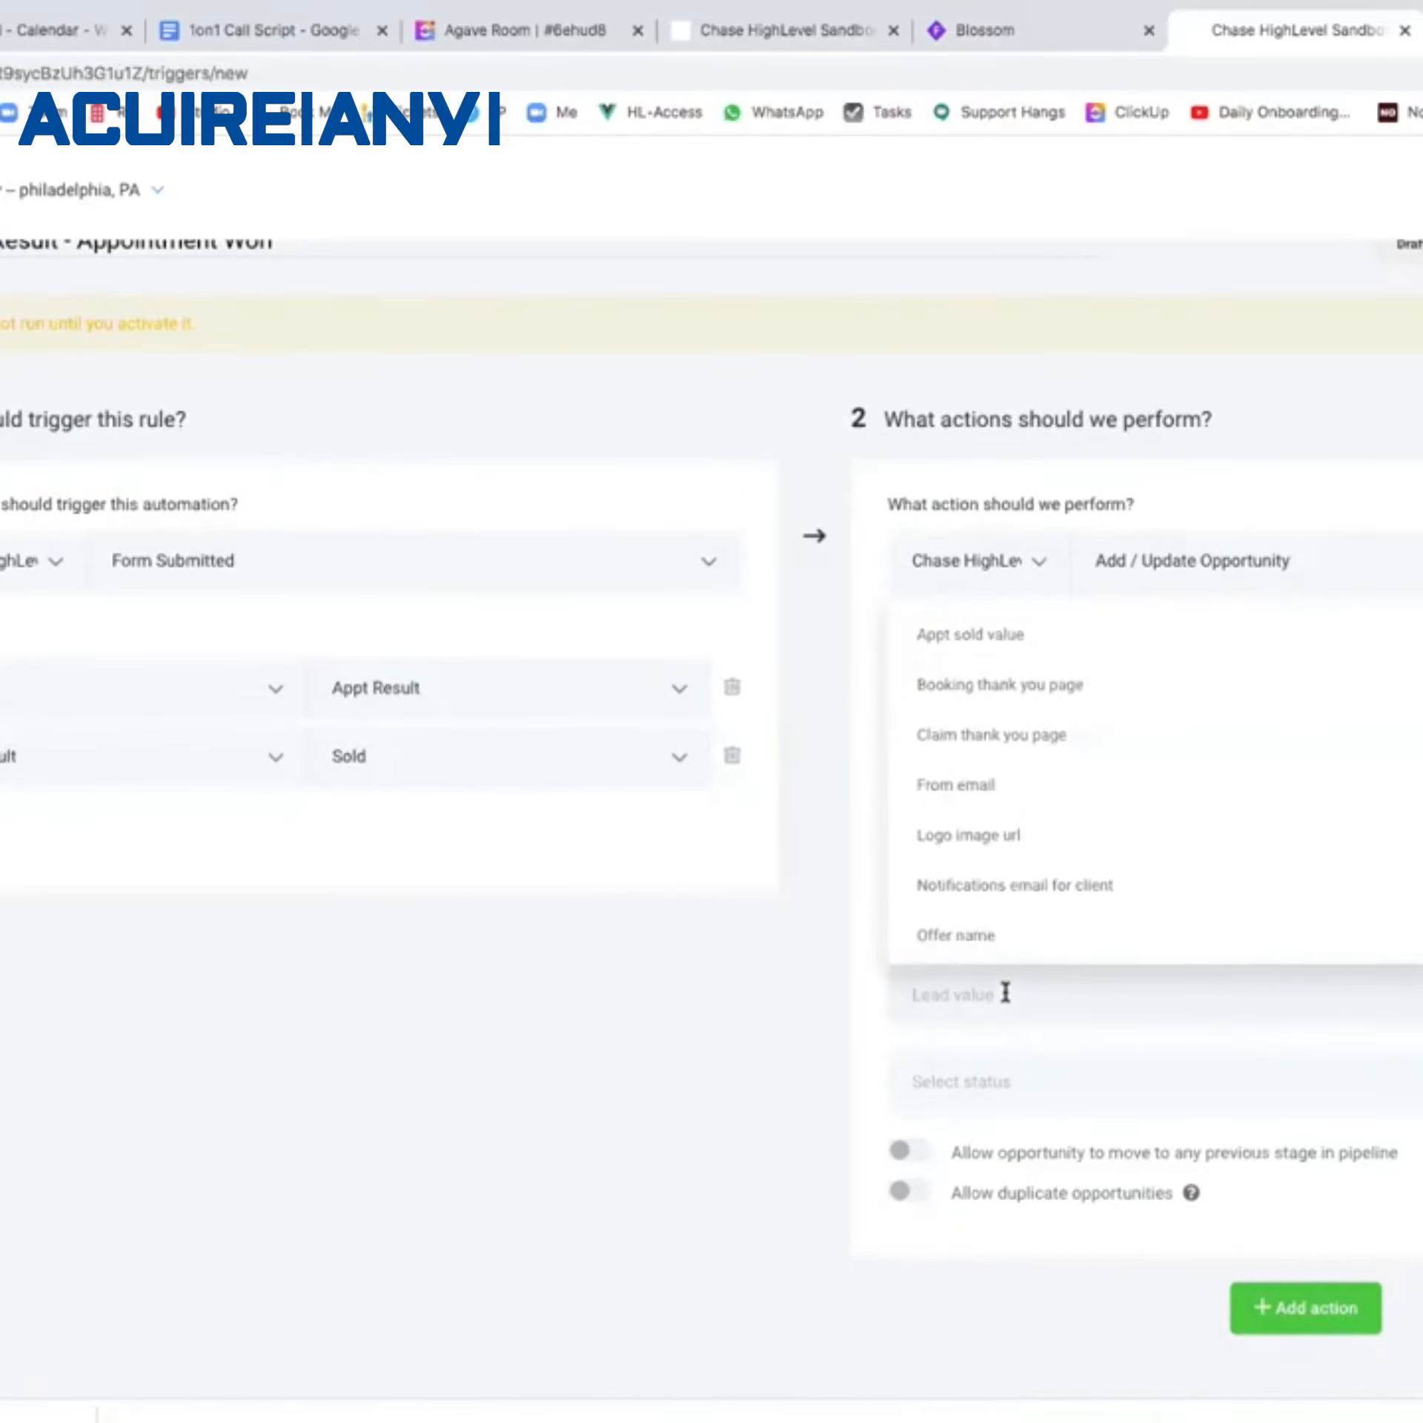
{"action": "left_click", "coordinate": [1018, 641]}
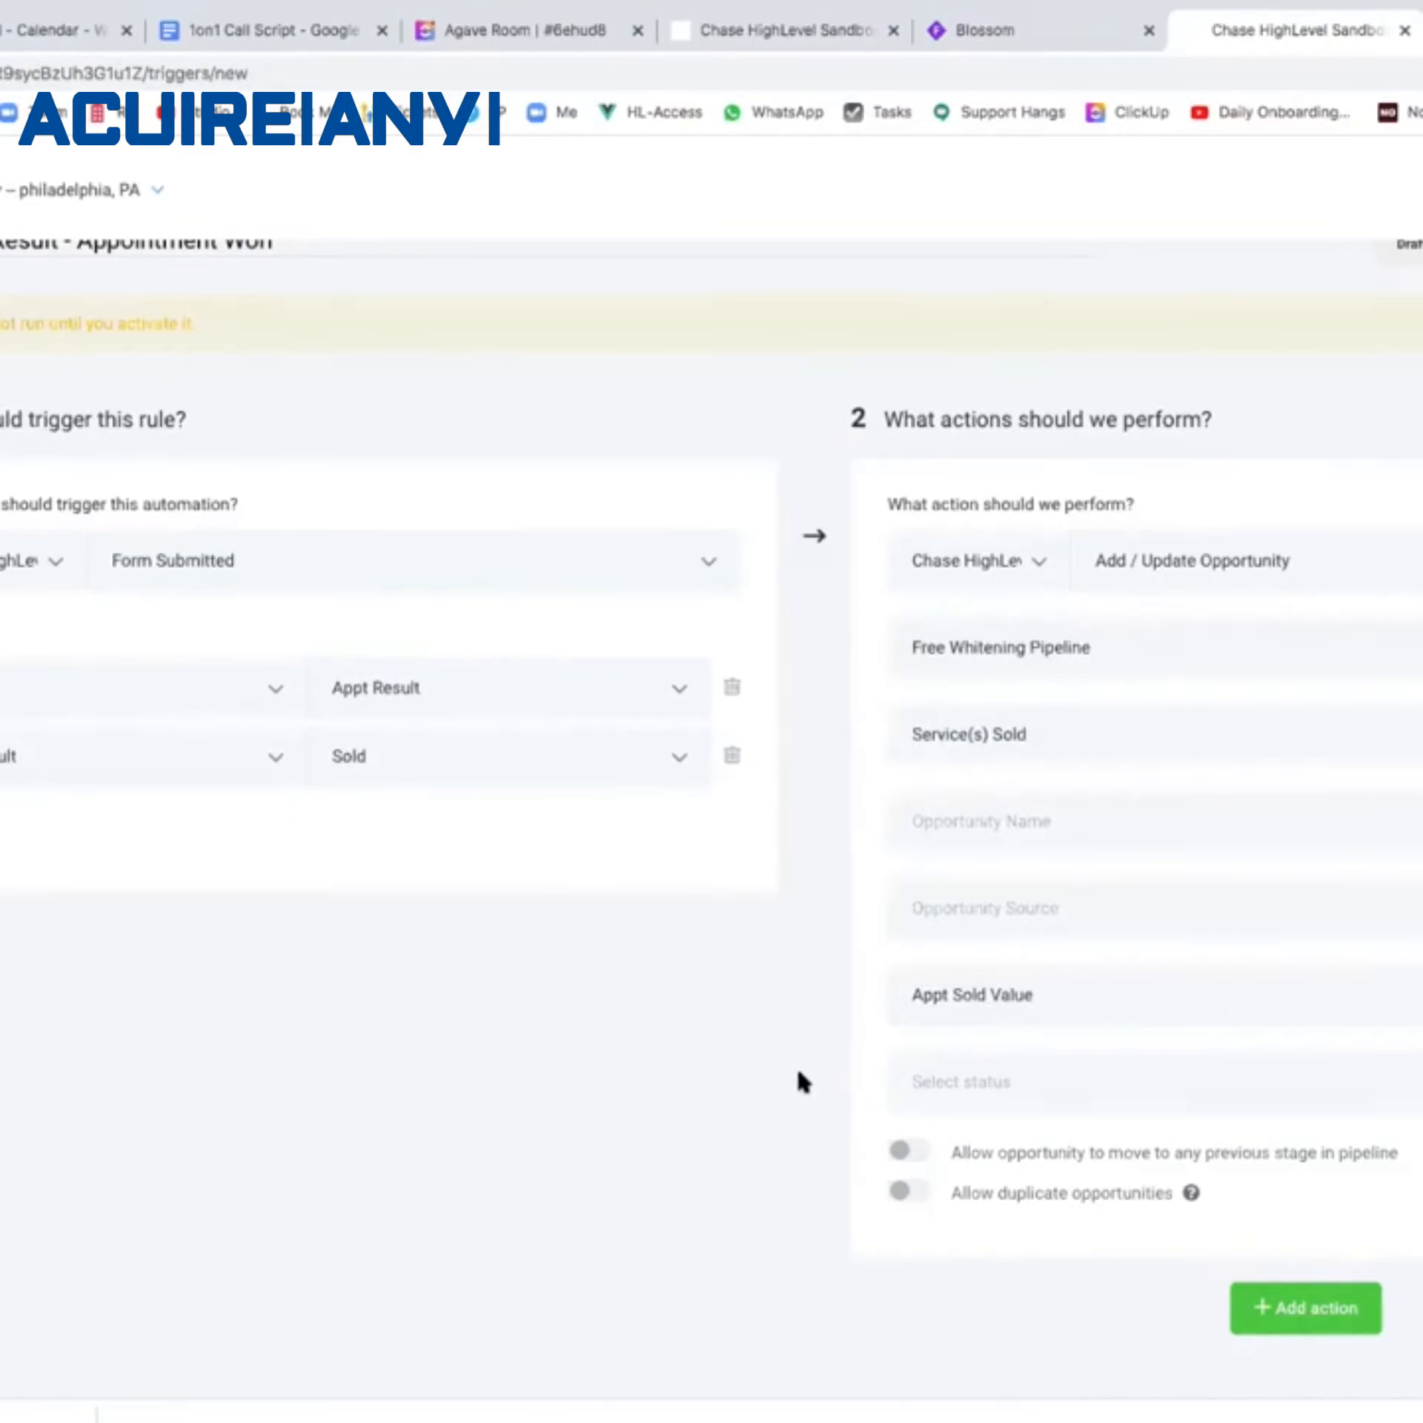
{"action": "left_click", "coordinate": [954, 1082]}
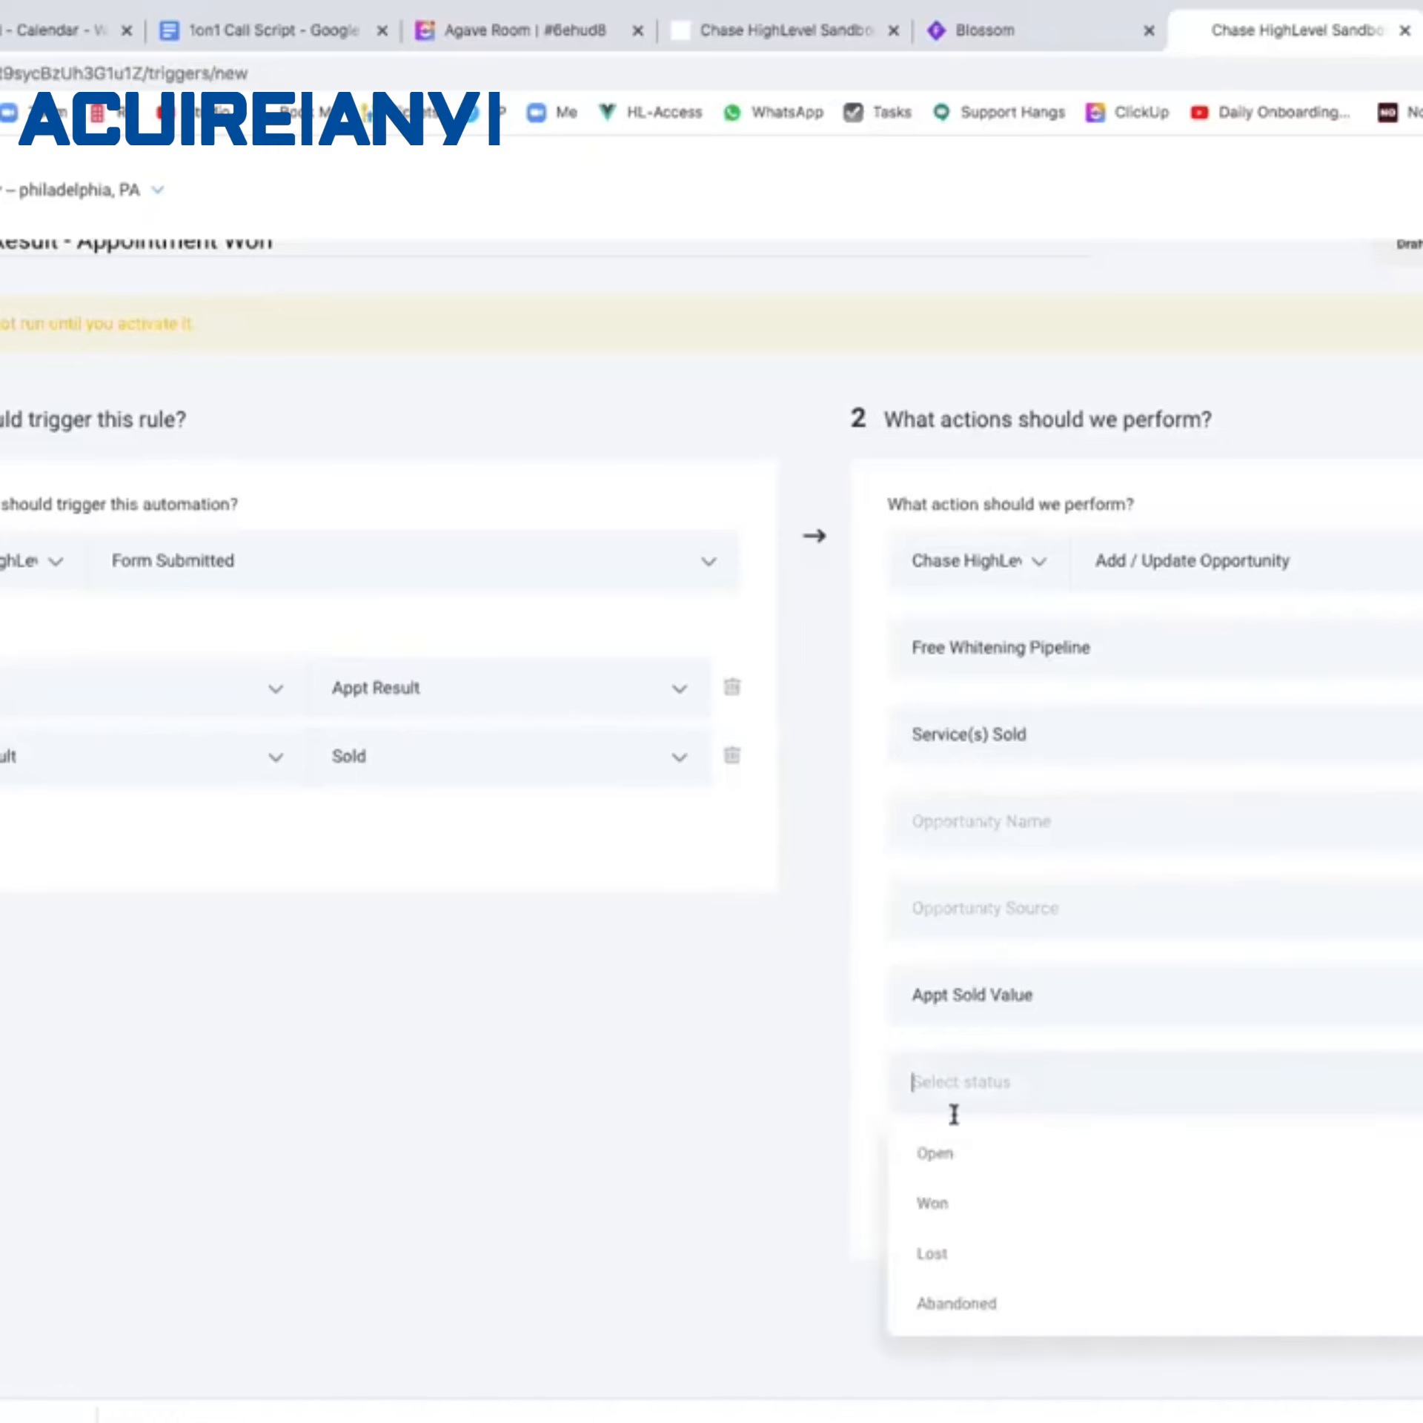
{"action": "left_click", "coordinate": [962, 1224]}
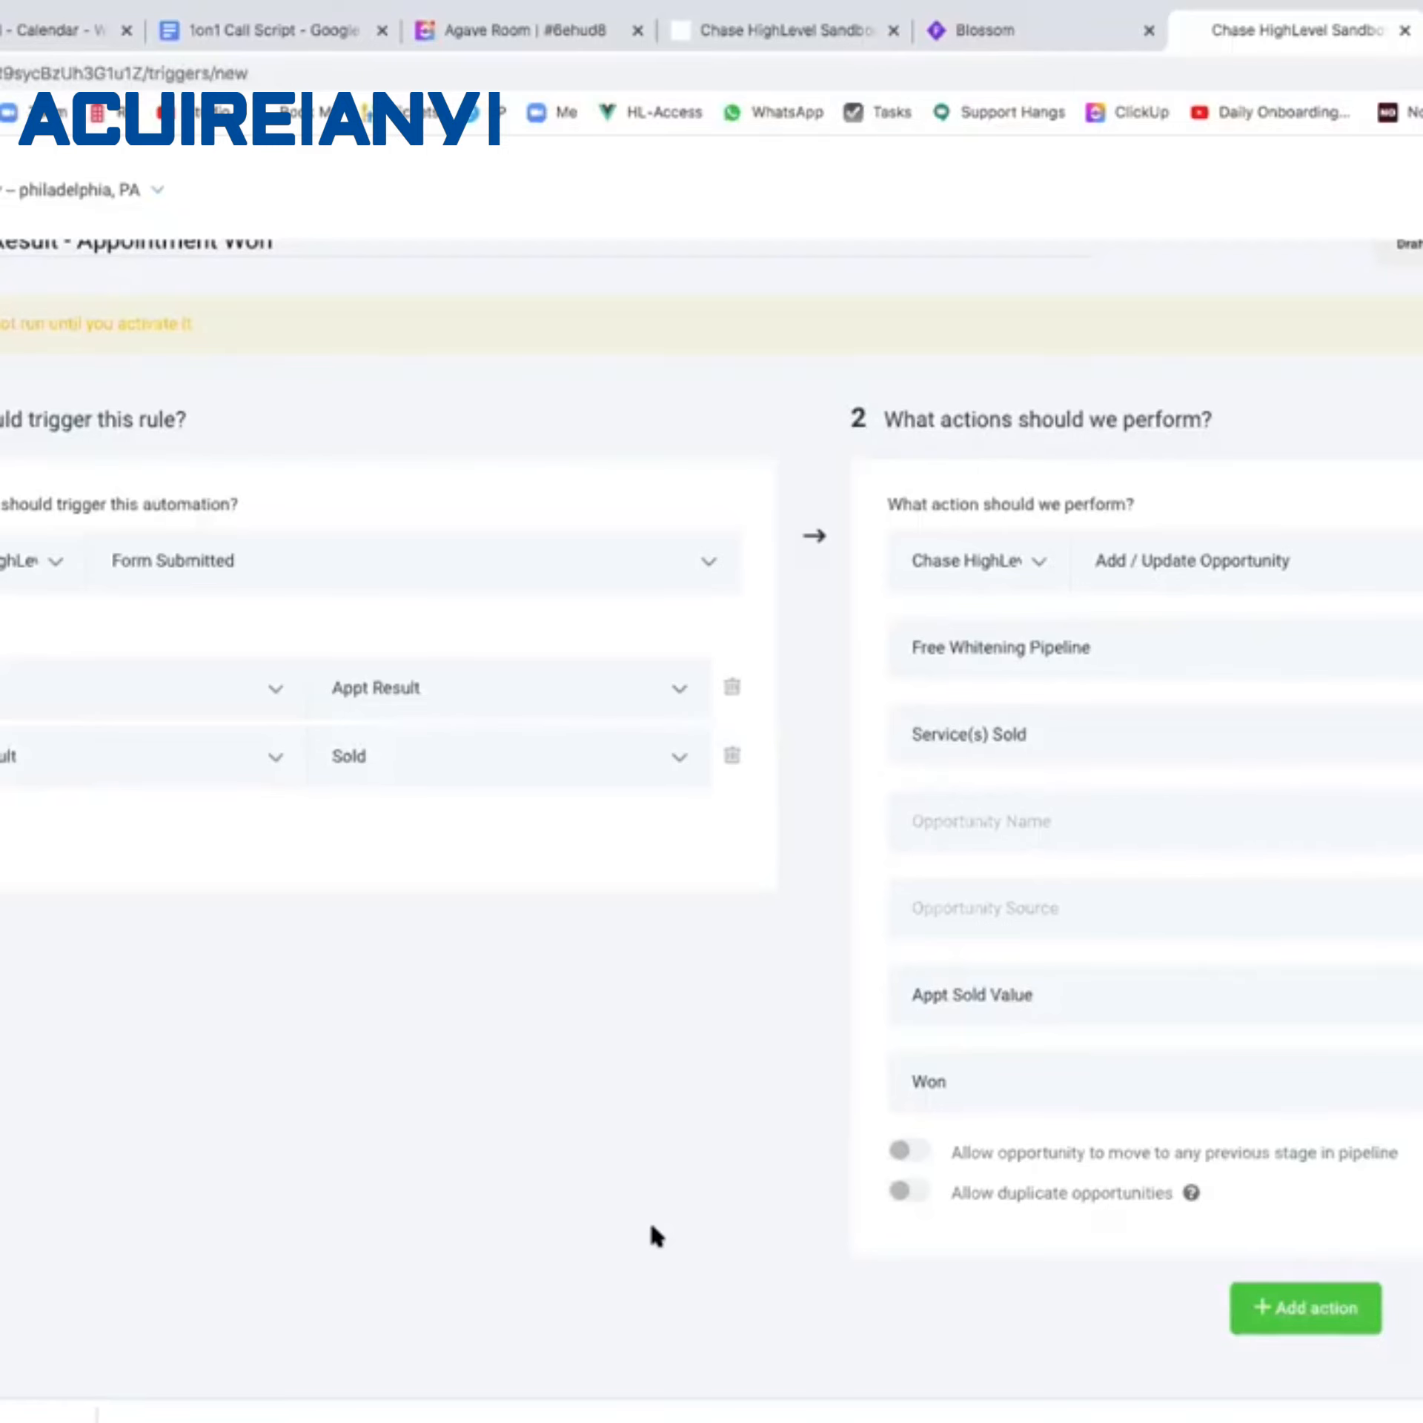
{"action": "scroll", "coordinate": [1139, 1129], "scroll_direction": "up", "scroll_amount": 1}
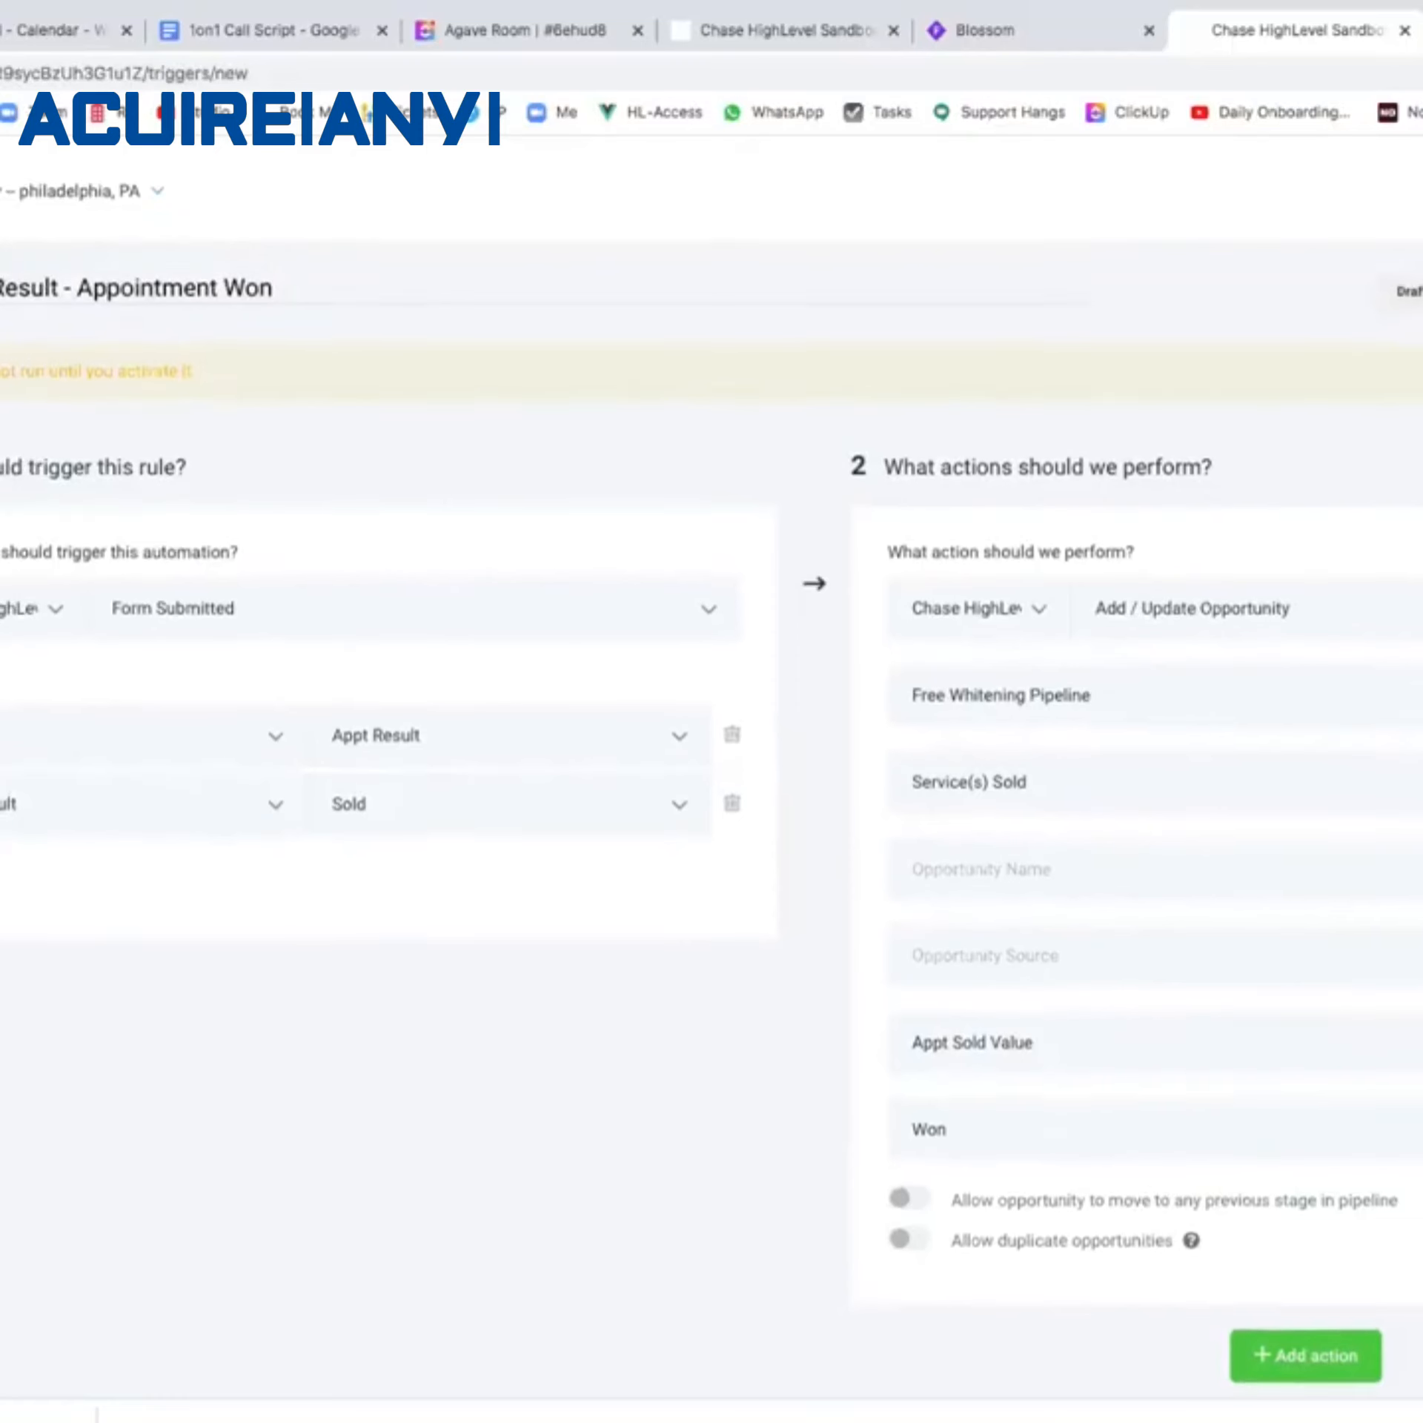
{"action": "left_click", "coordinate": [1413, 295]}
{"action": "left_click", "coordinate": [1413, 342]}
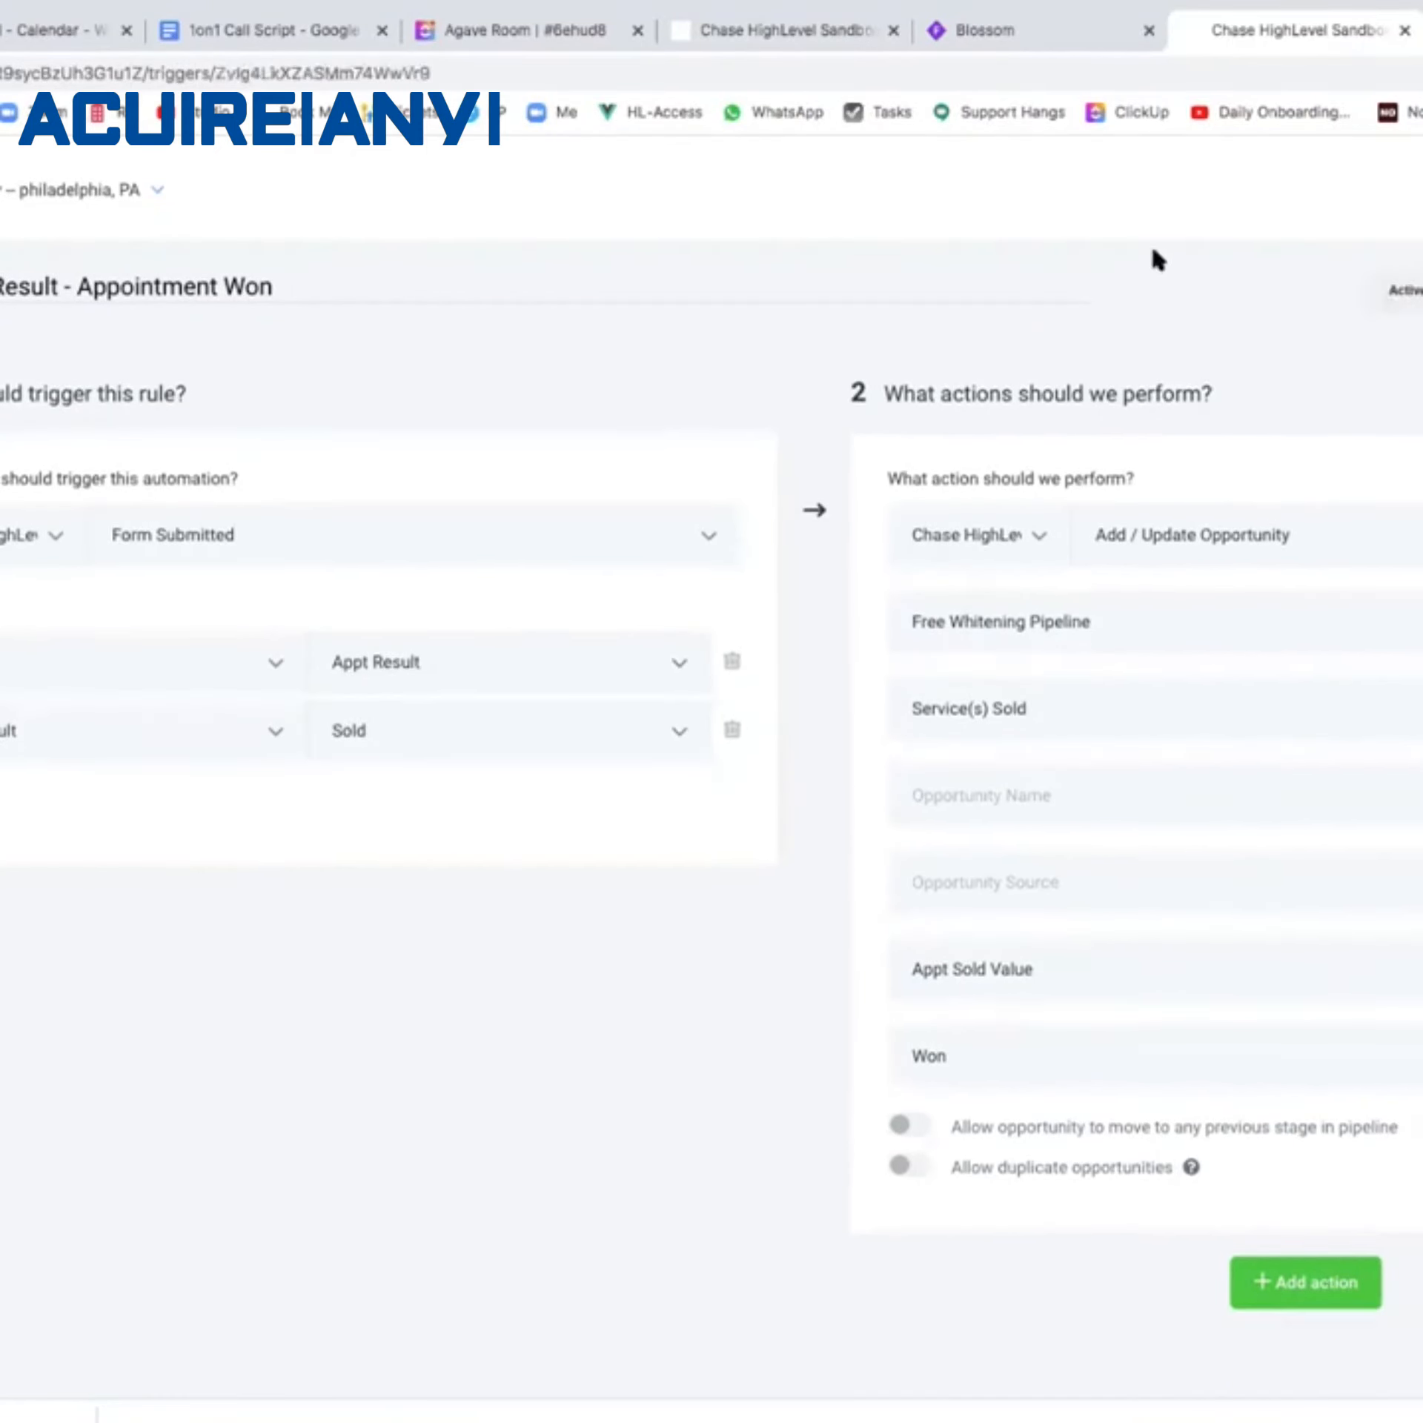
Review the Blossom flowchart of survey outcomes alongside the Appointment Won rule.
{"action": "left_click", "coordinate": [1018, 33]}
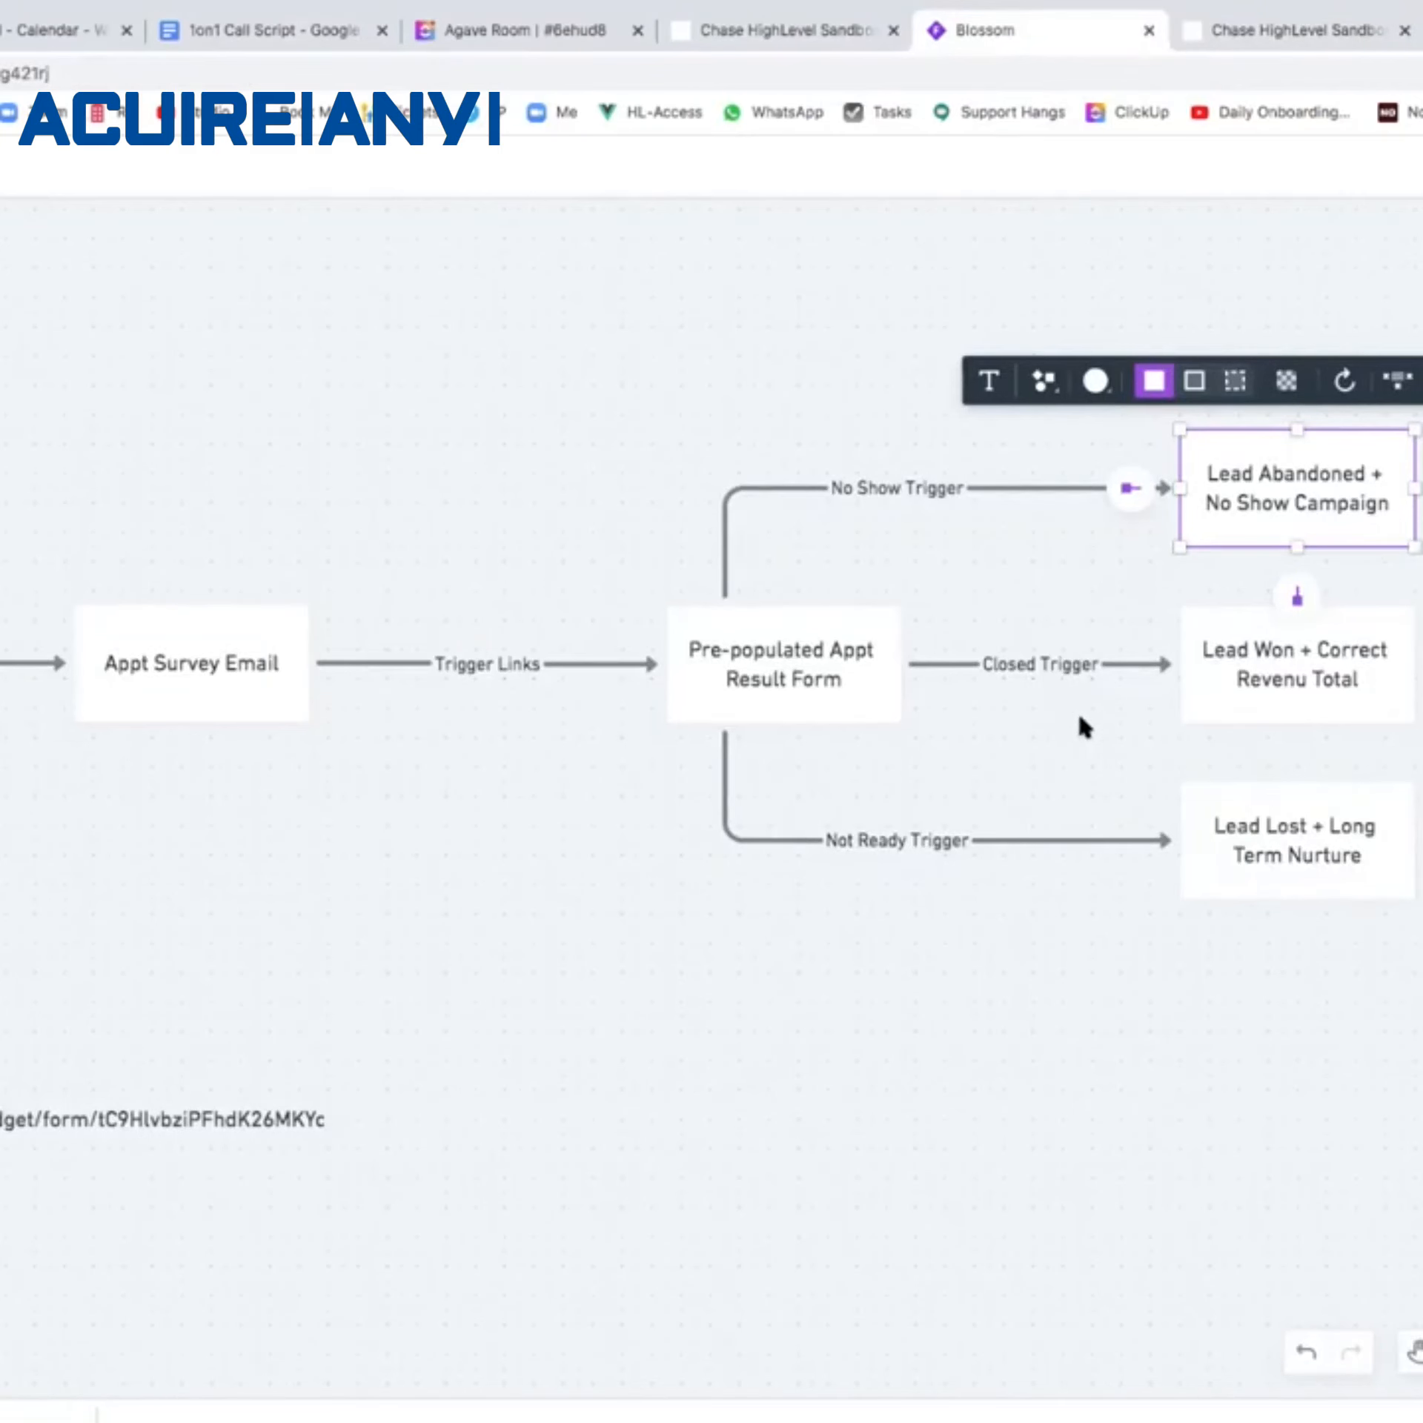
{"action": "left_click", "coordinate": [1235, 30]}
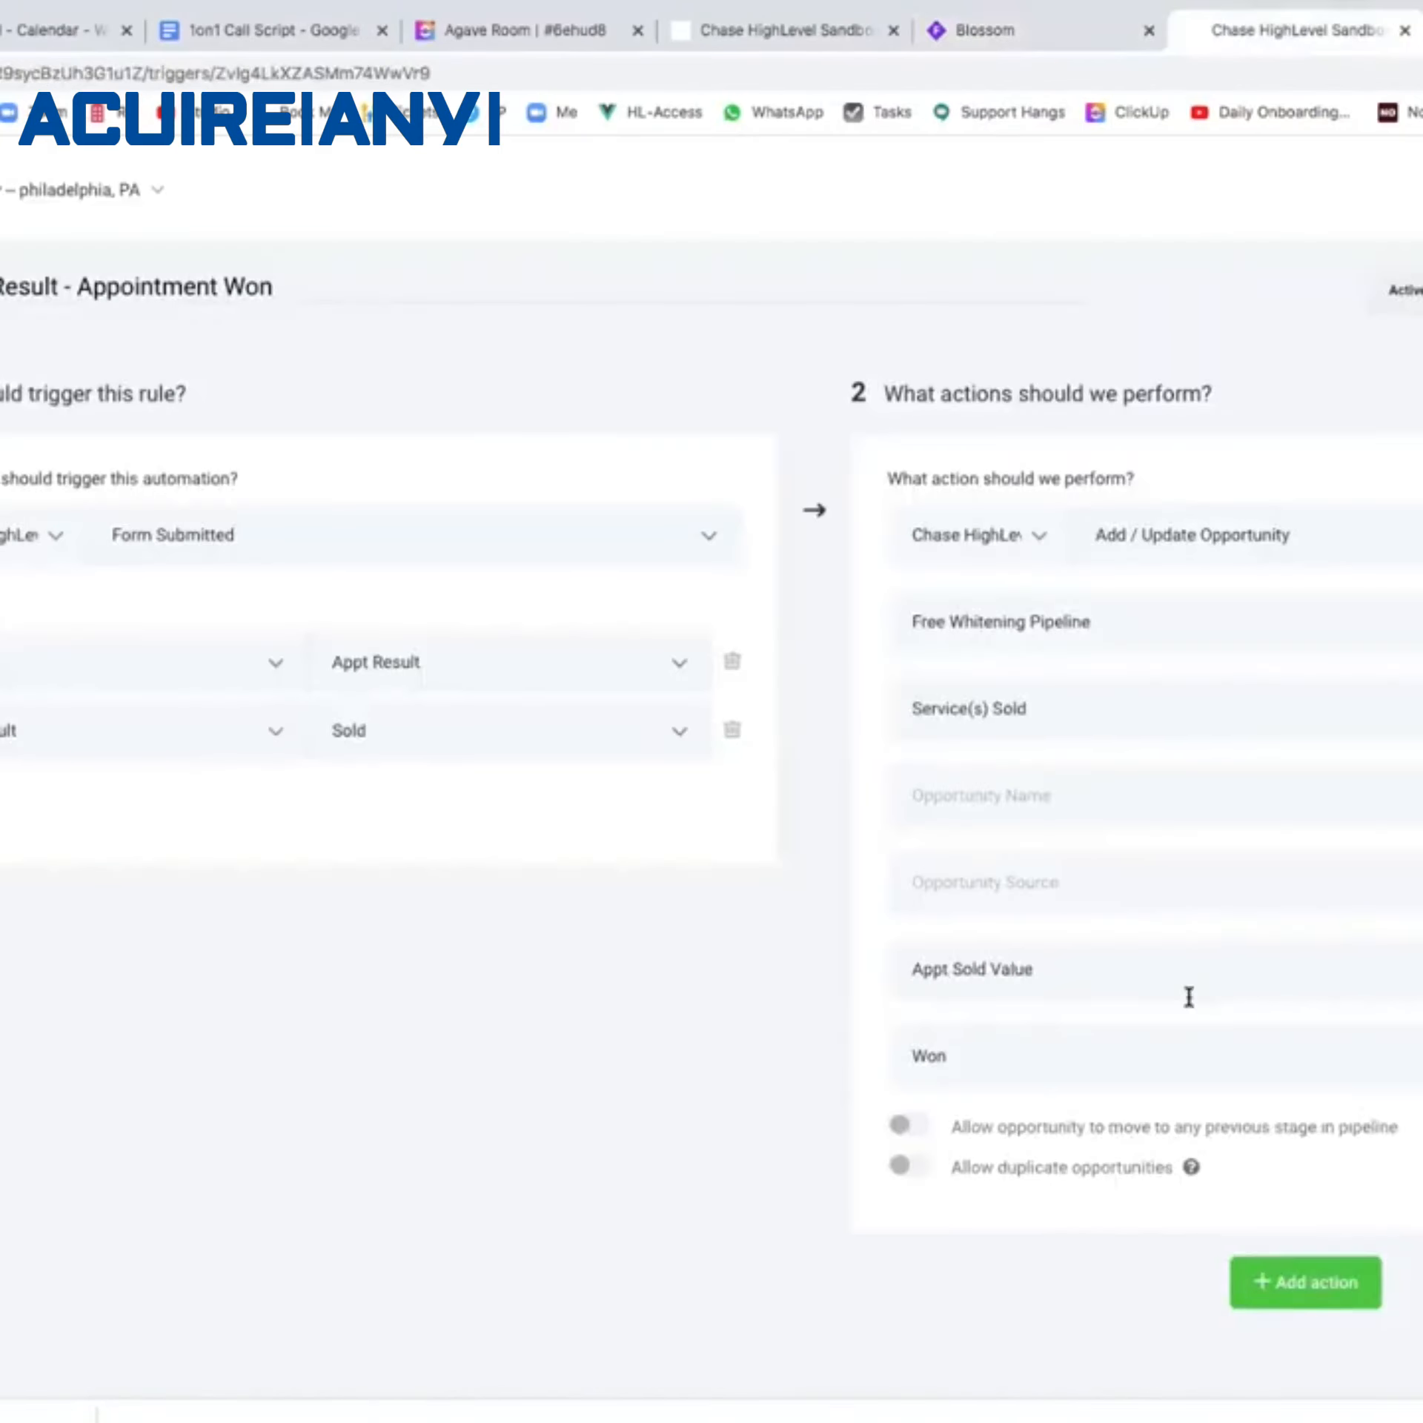
{"action": "scroll", "coordinate": [1180, 1076], "scroll_direction": "down", "scroll_amount": 1}
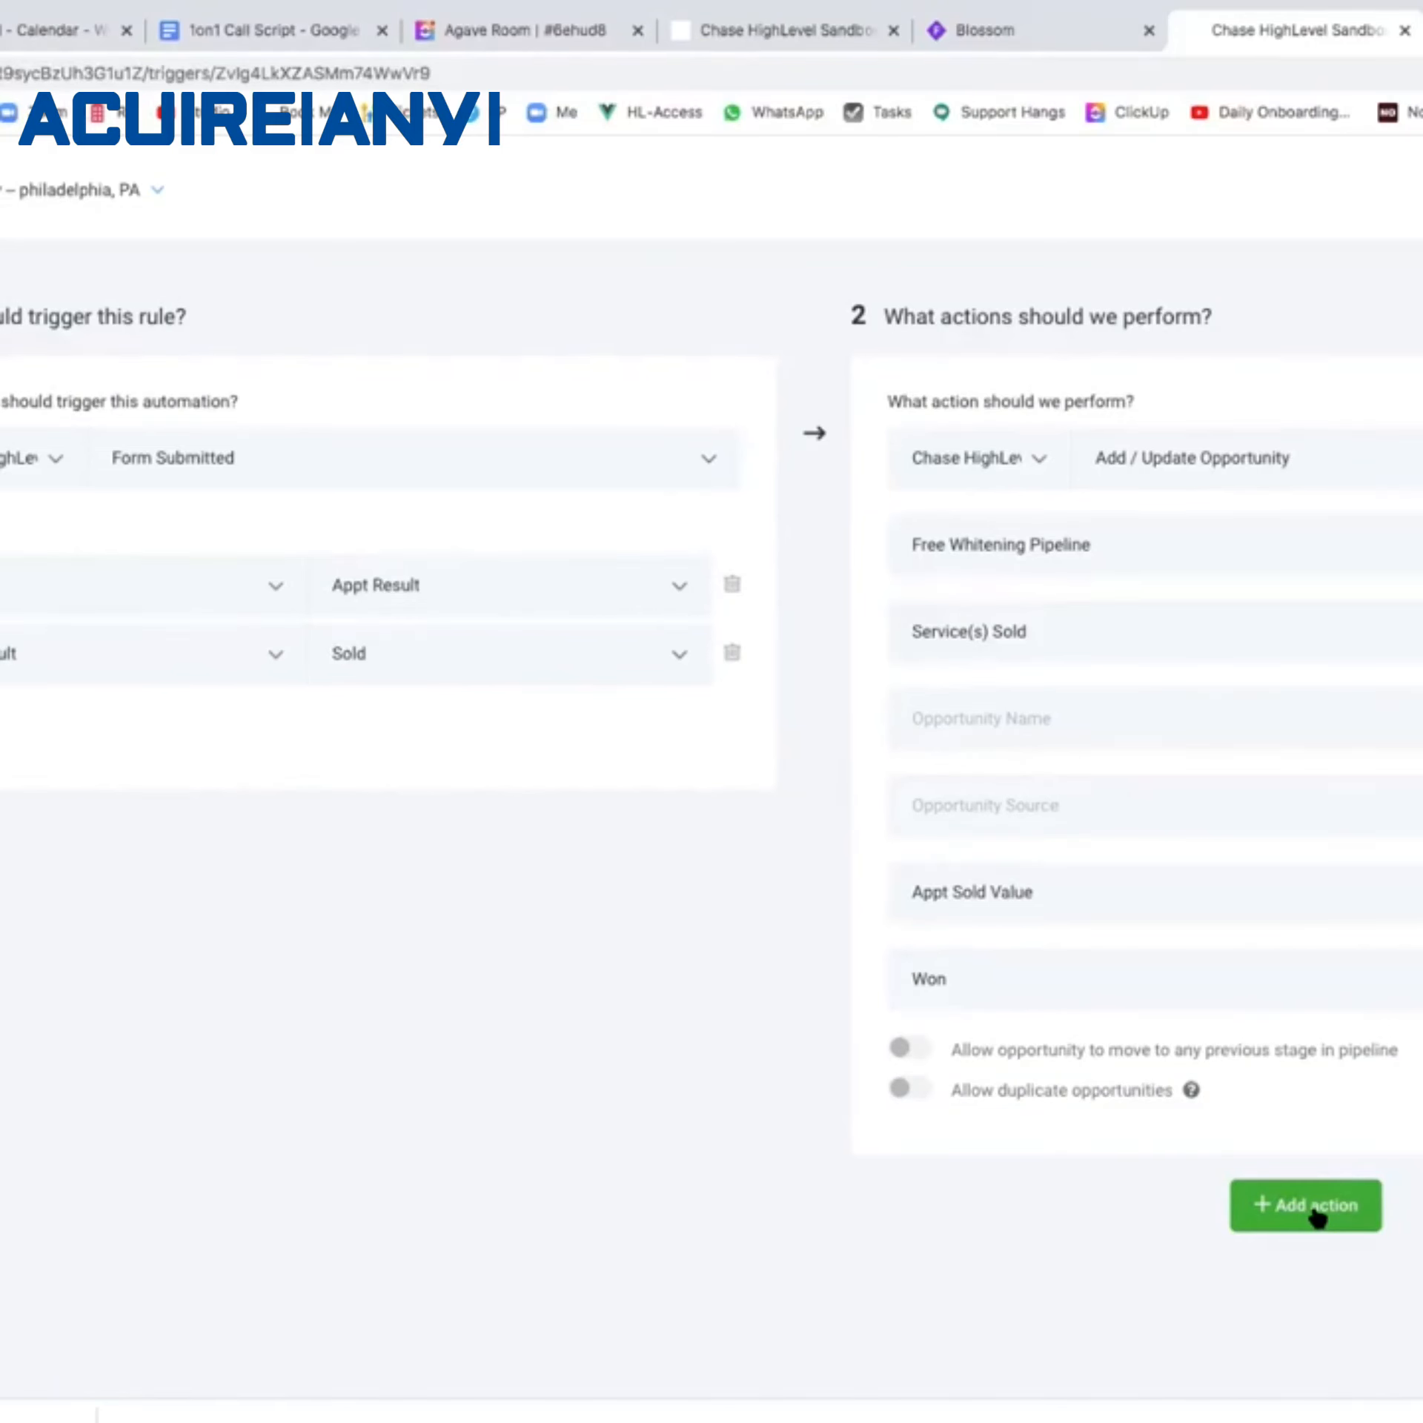
{"action": "left_click", "coordinate": [1066, 28]}
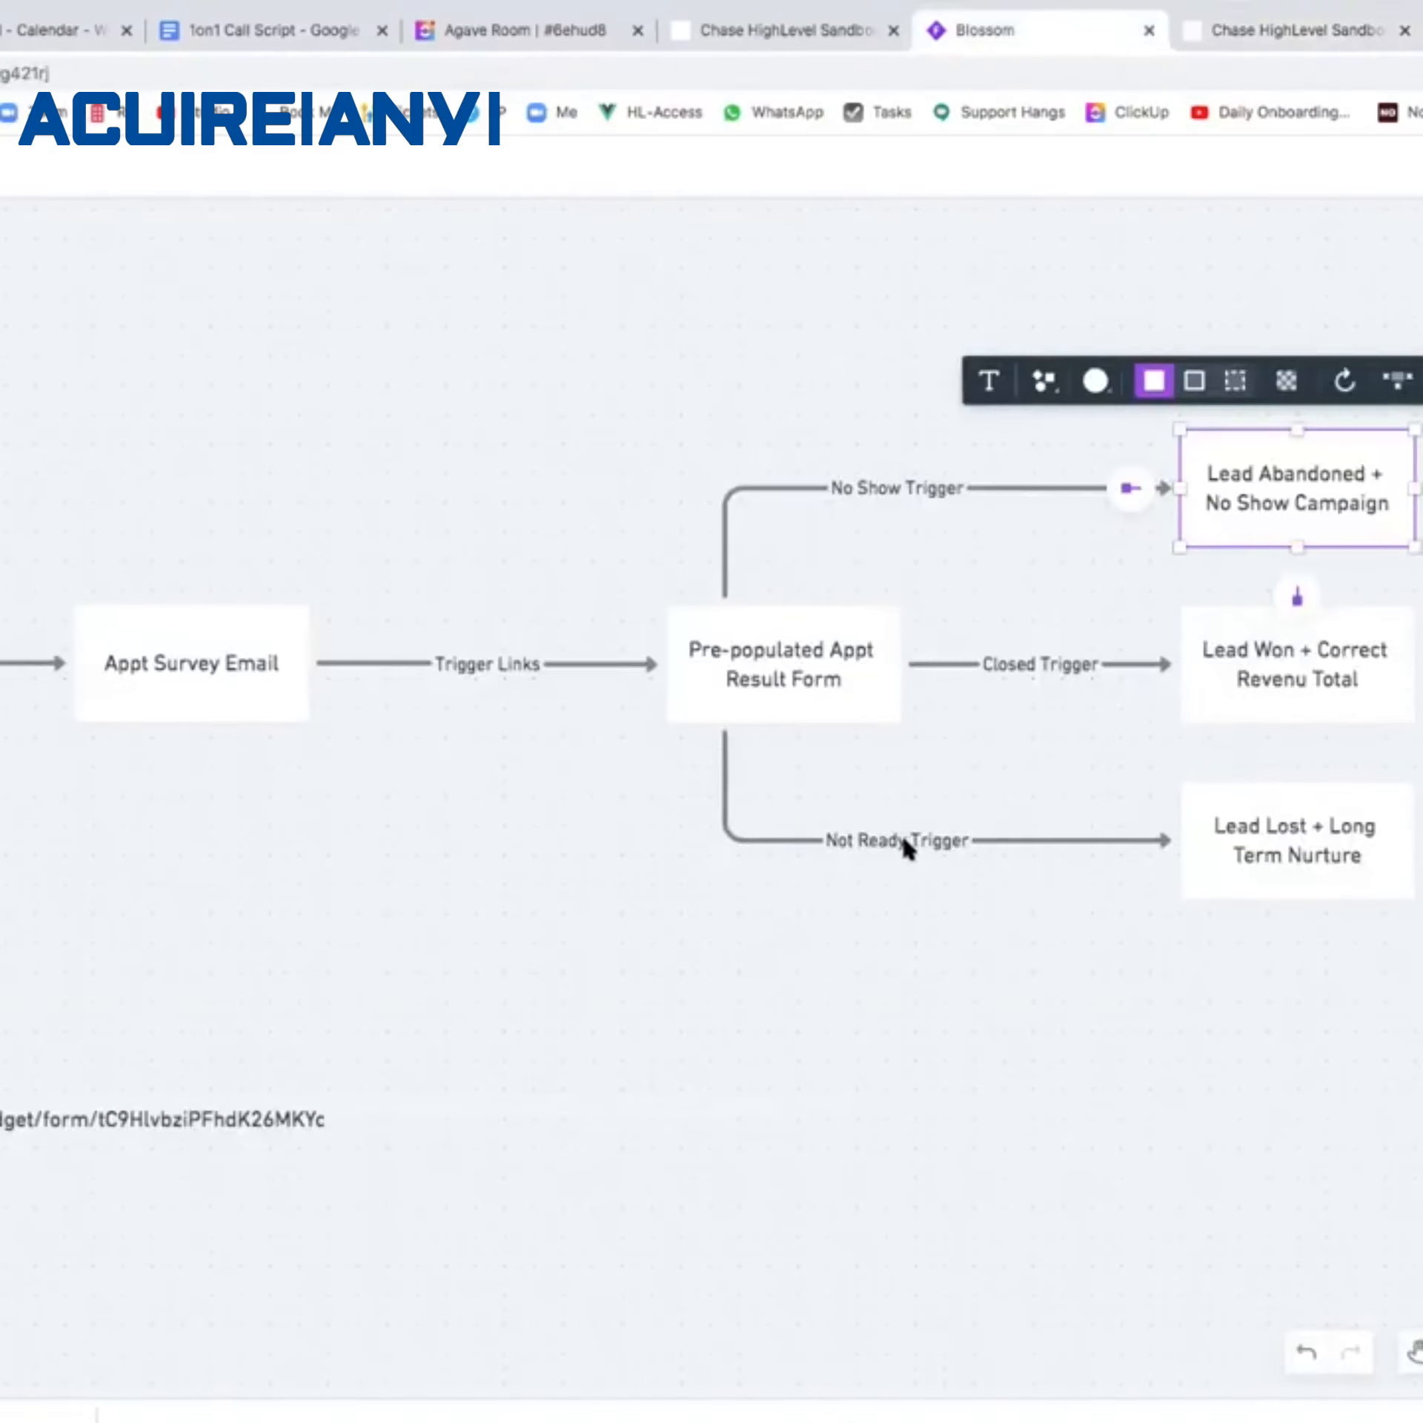
{"action": "left_click", "coordinate": [1263, 33]}
Copy the 'Survey Result -' title prefix and start a new rule.
{"action": "left_click", "coordinate": [41, 222]}
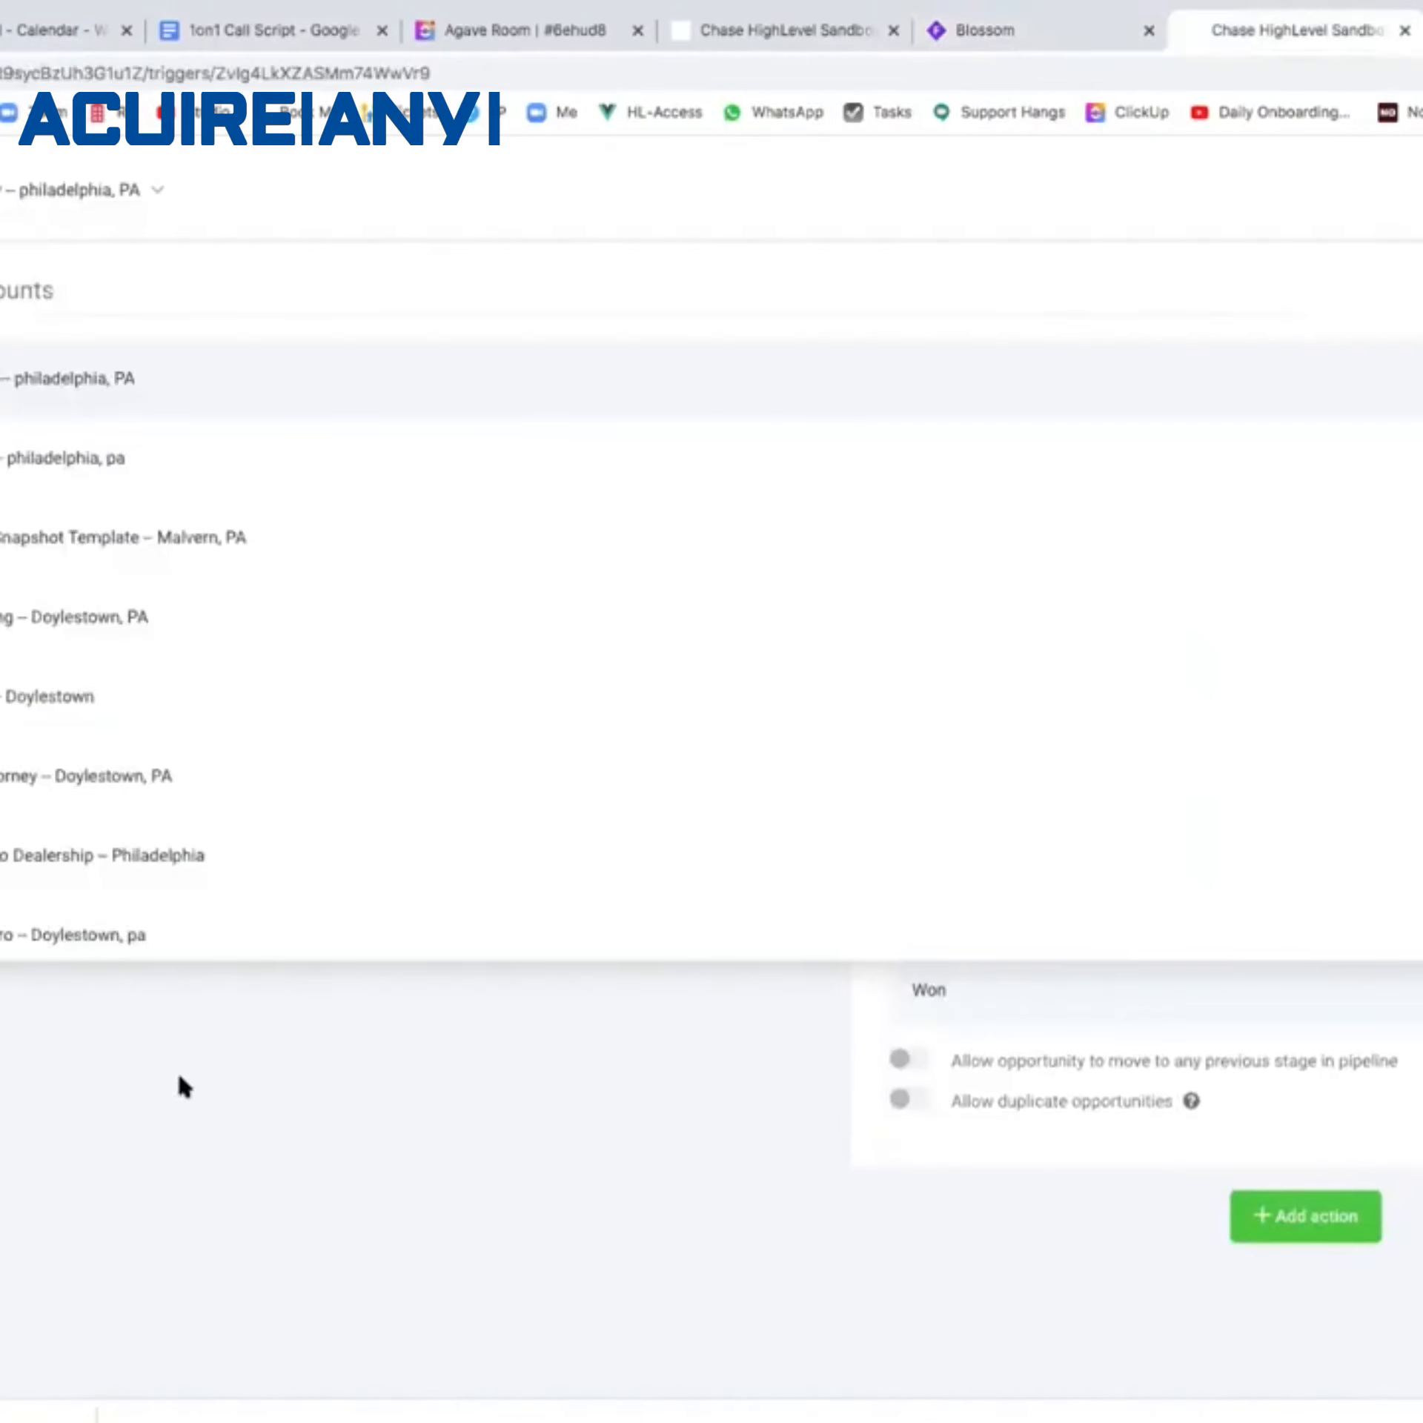
{"action": "left_click", "coordinate": [180, 1074]}
{"action": "scroll", "coordinate": [183, 742], "scroll_direction": "up", "scroll_amount": 1}
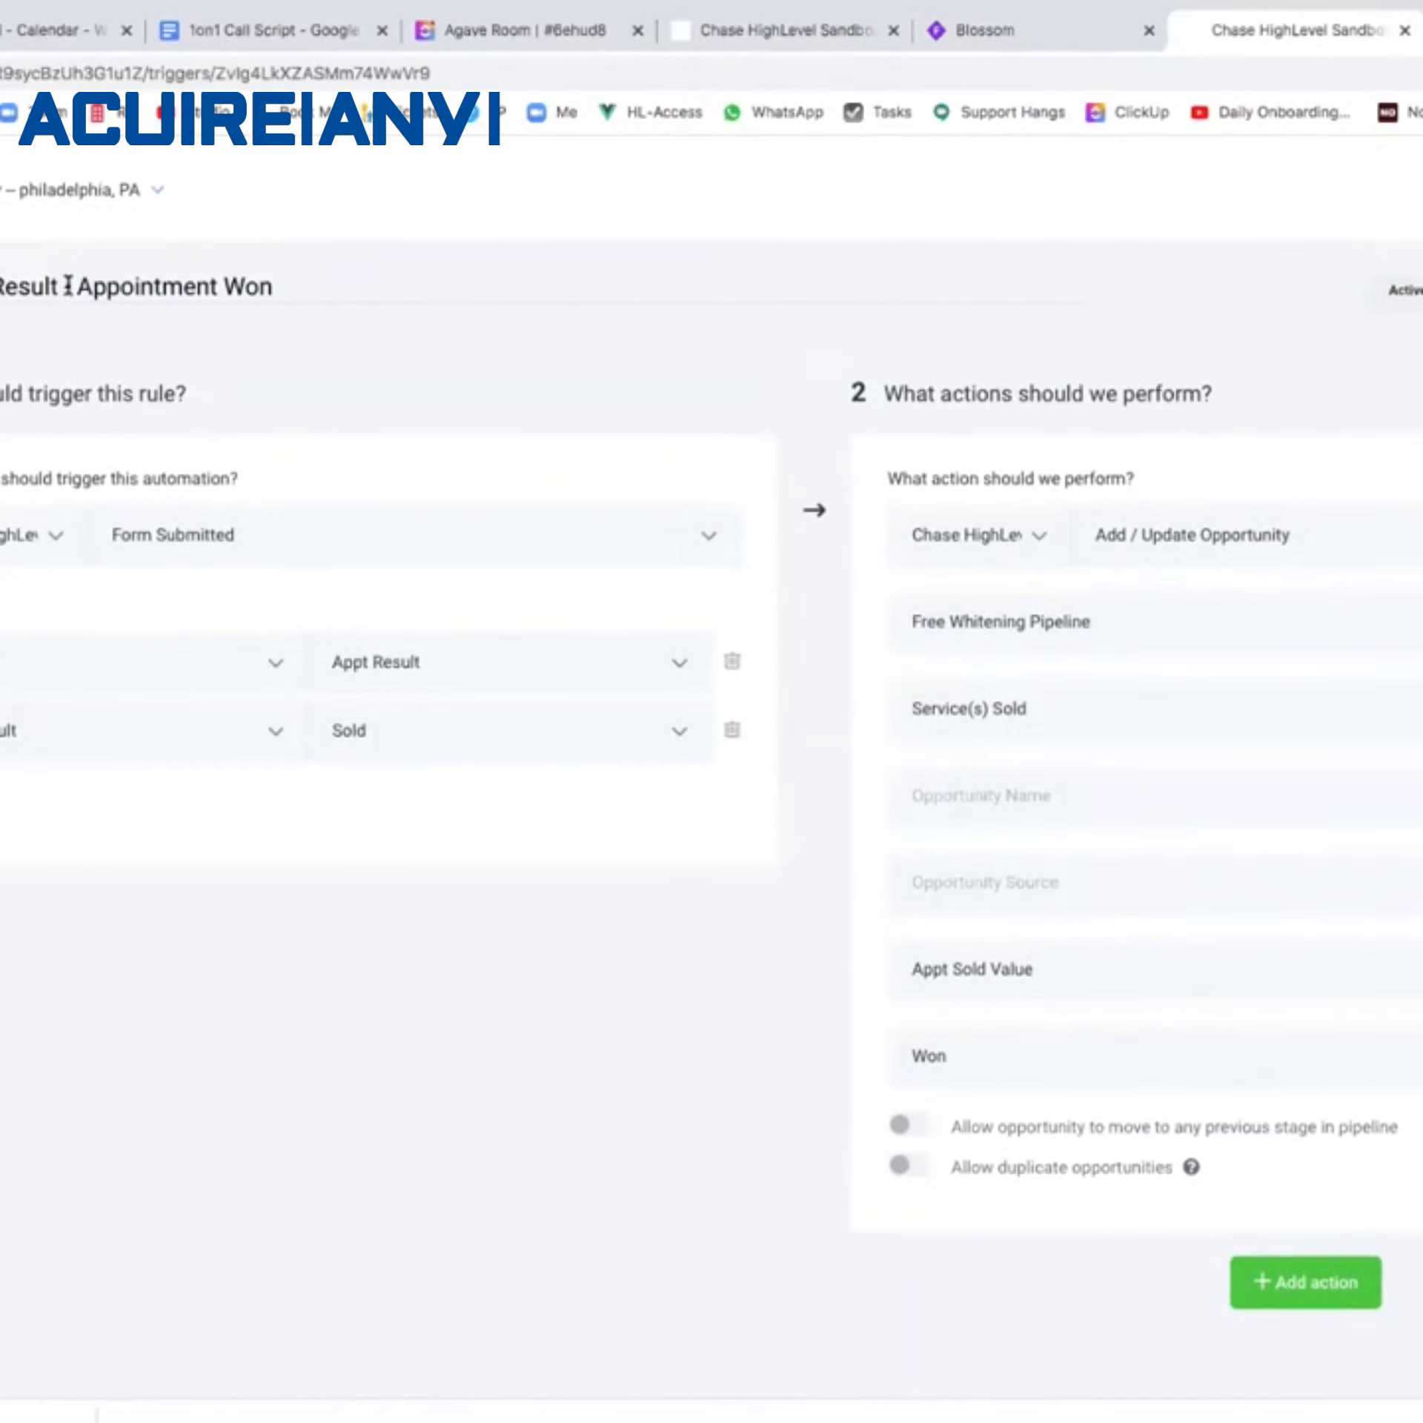
{"action": "left_click_drag", "start_coordinate": [71, 286], "coordinate": [2, 287]}
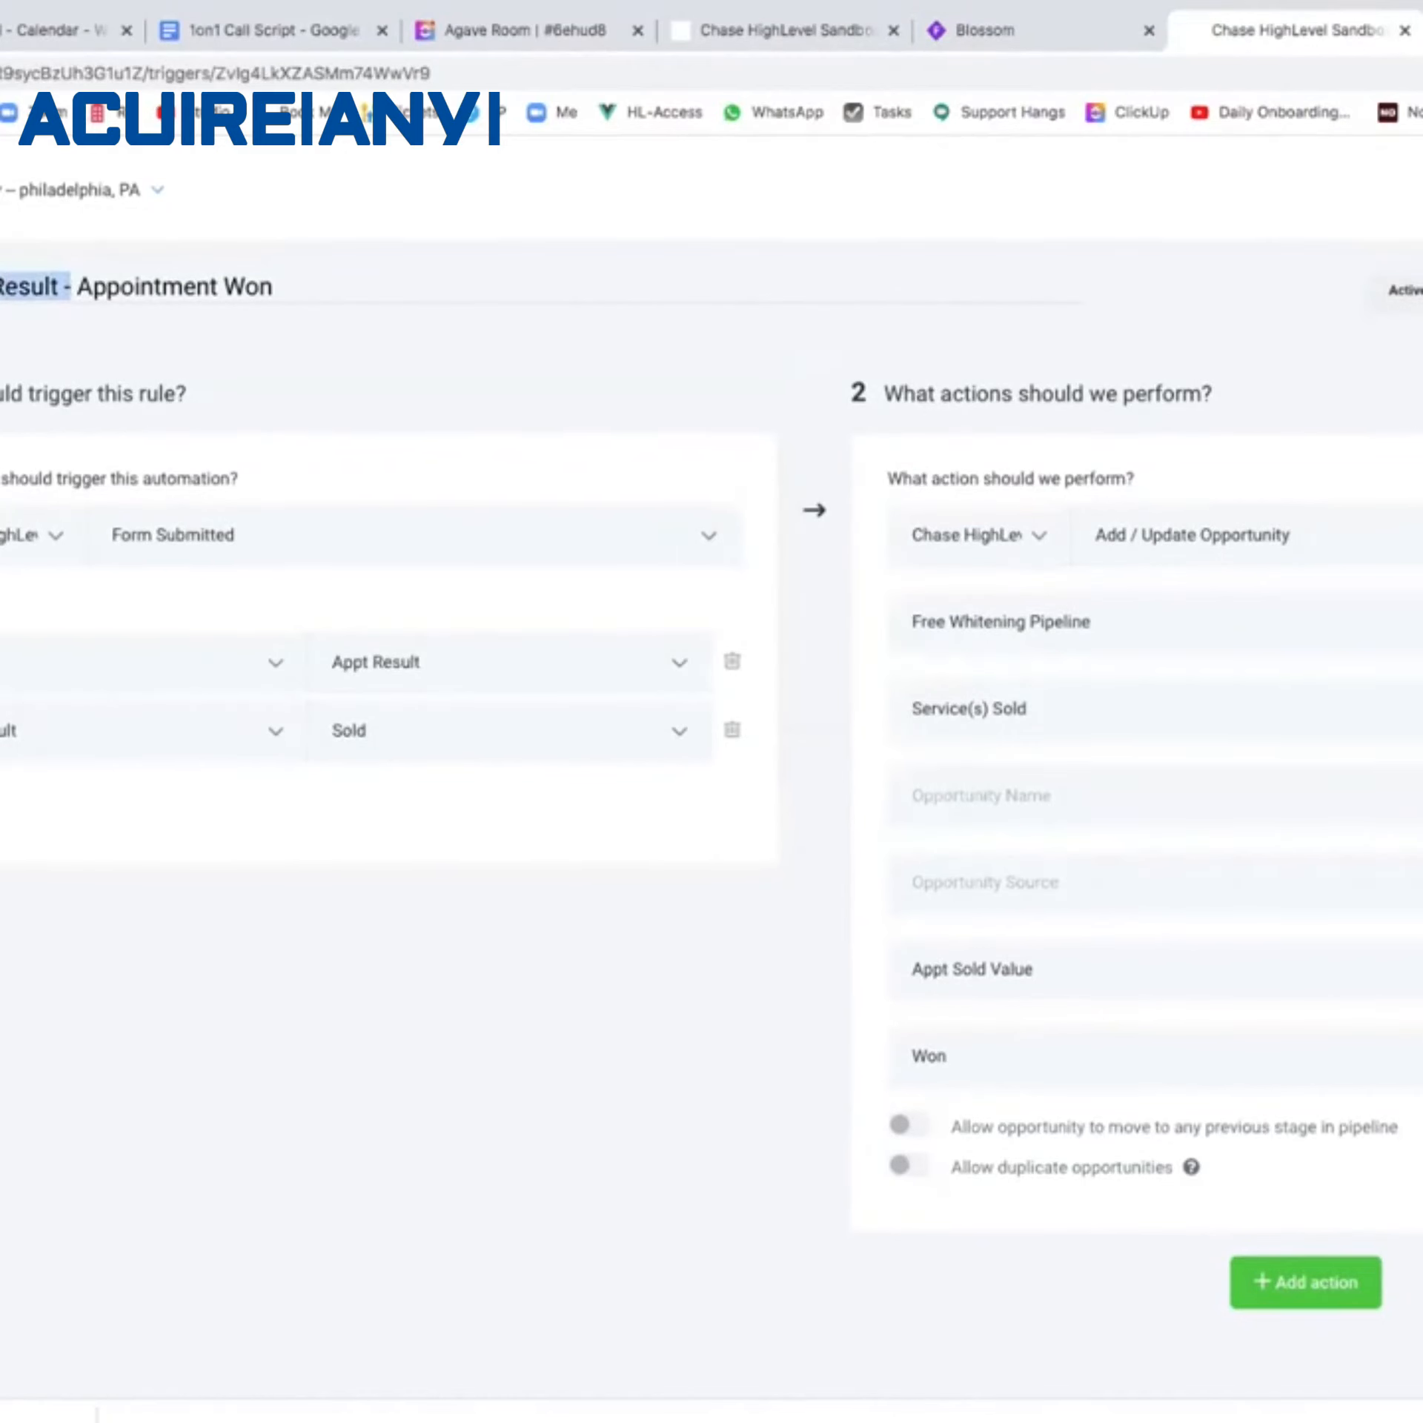
{"action": "key", "text": "super+["}
{"action": "key", "text": "super+["}
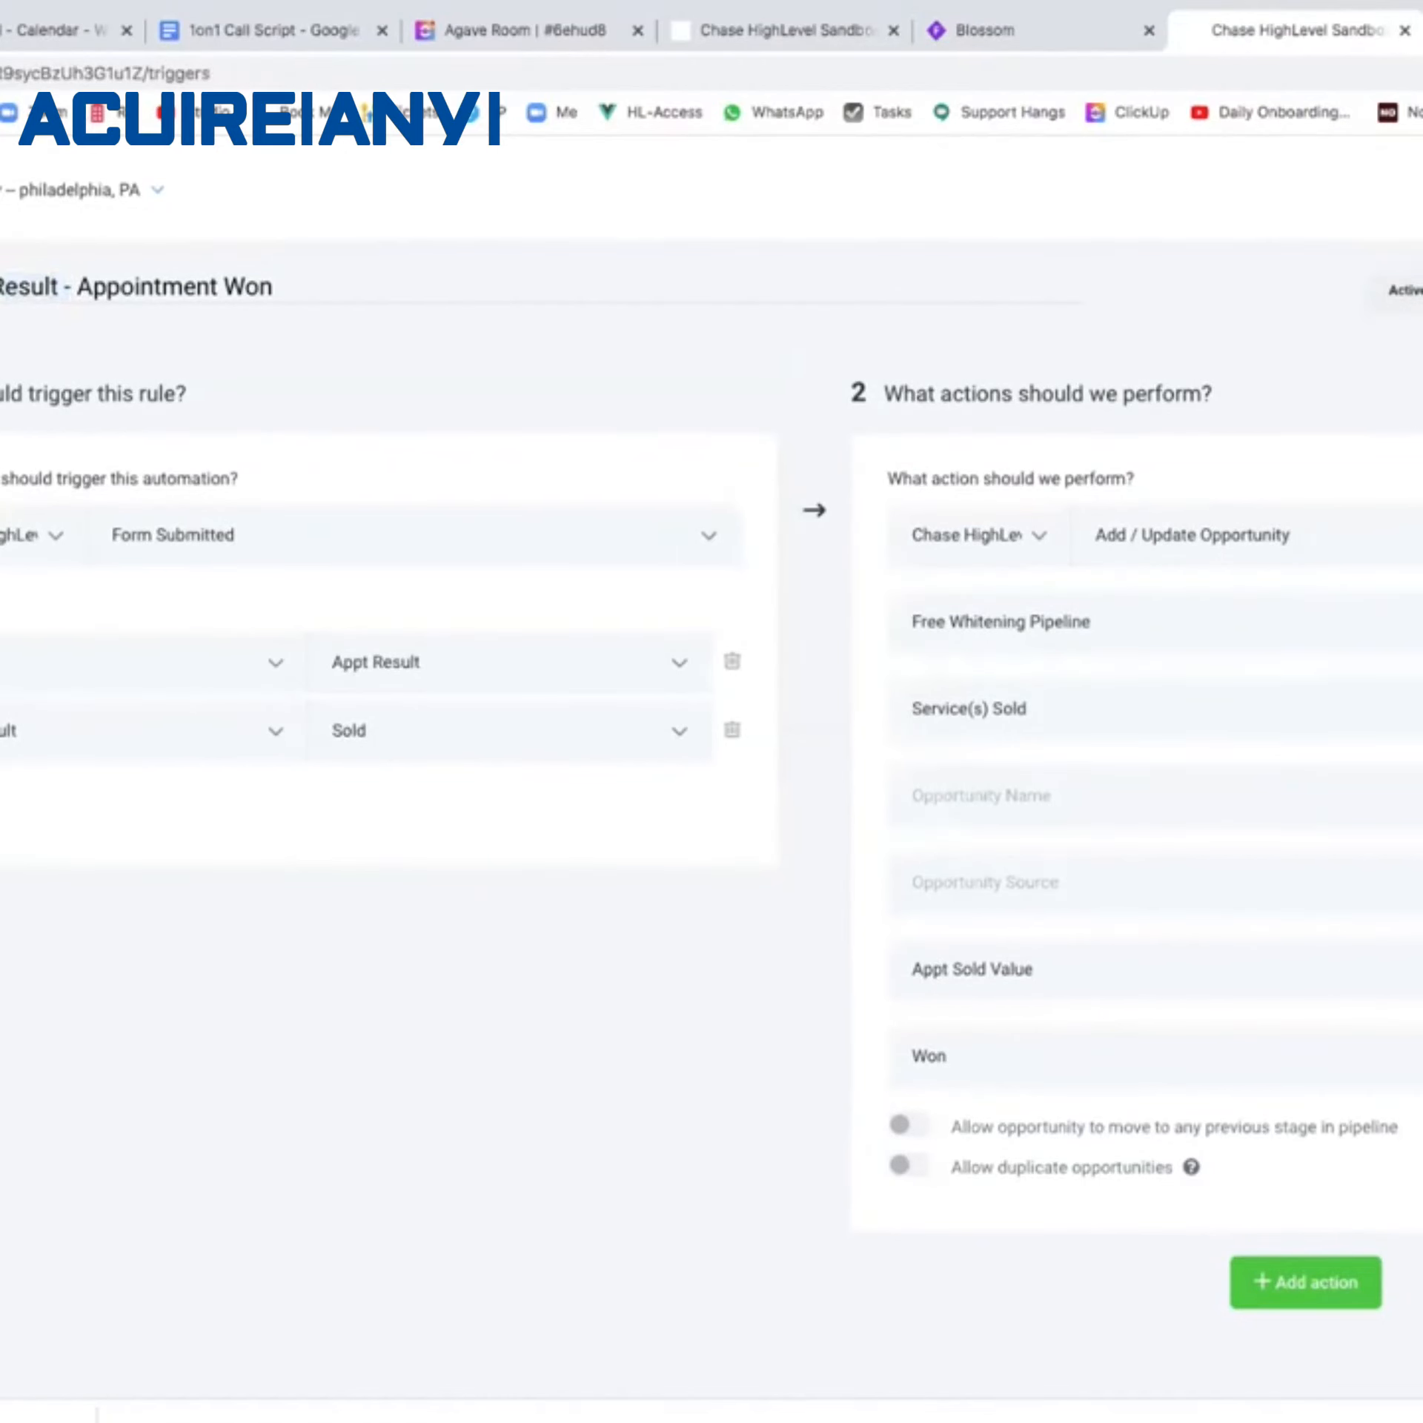
{"action": "left_click", "coordinate": [1416, 291]}
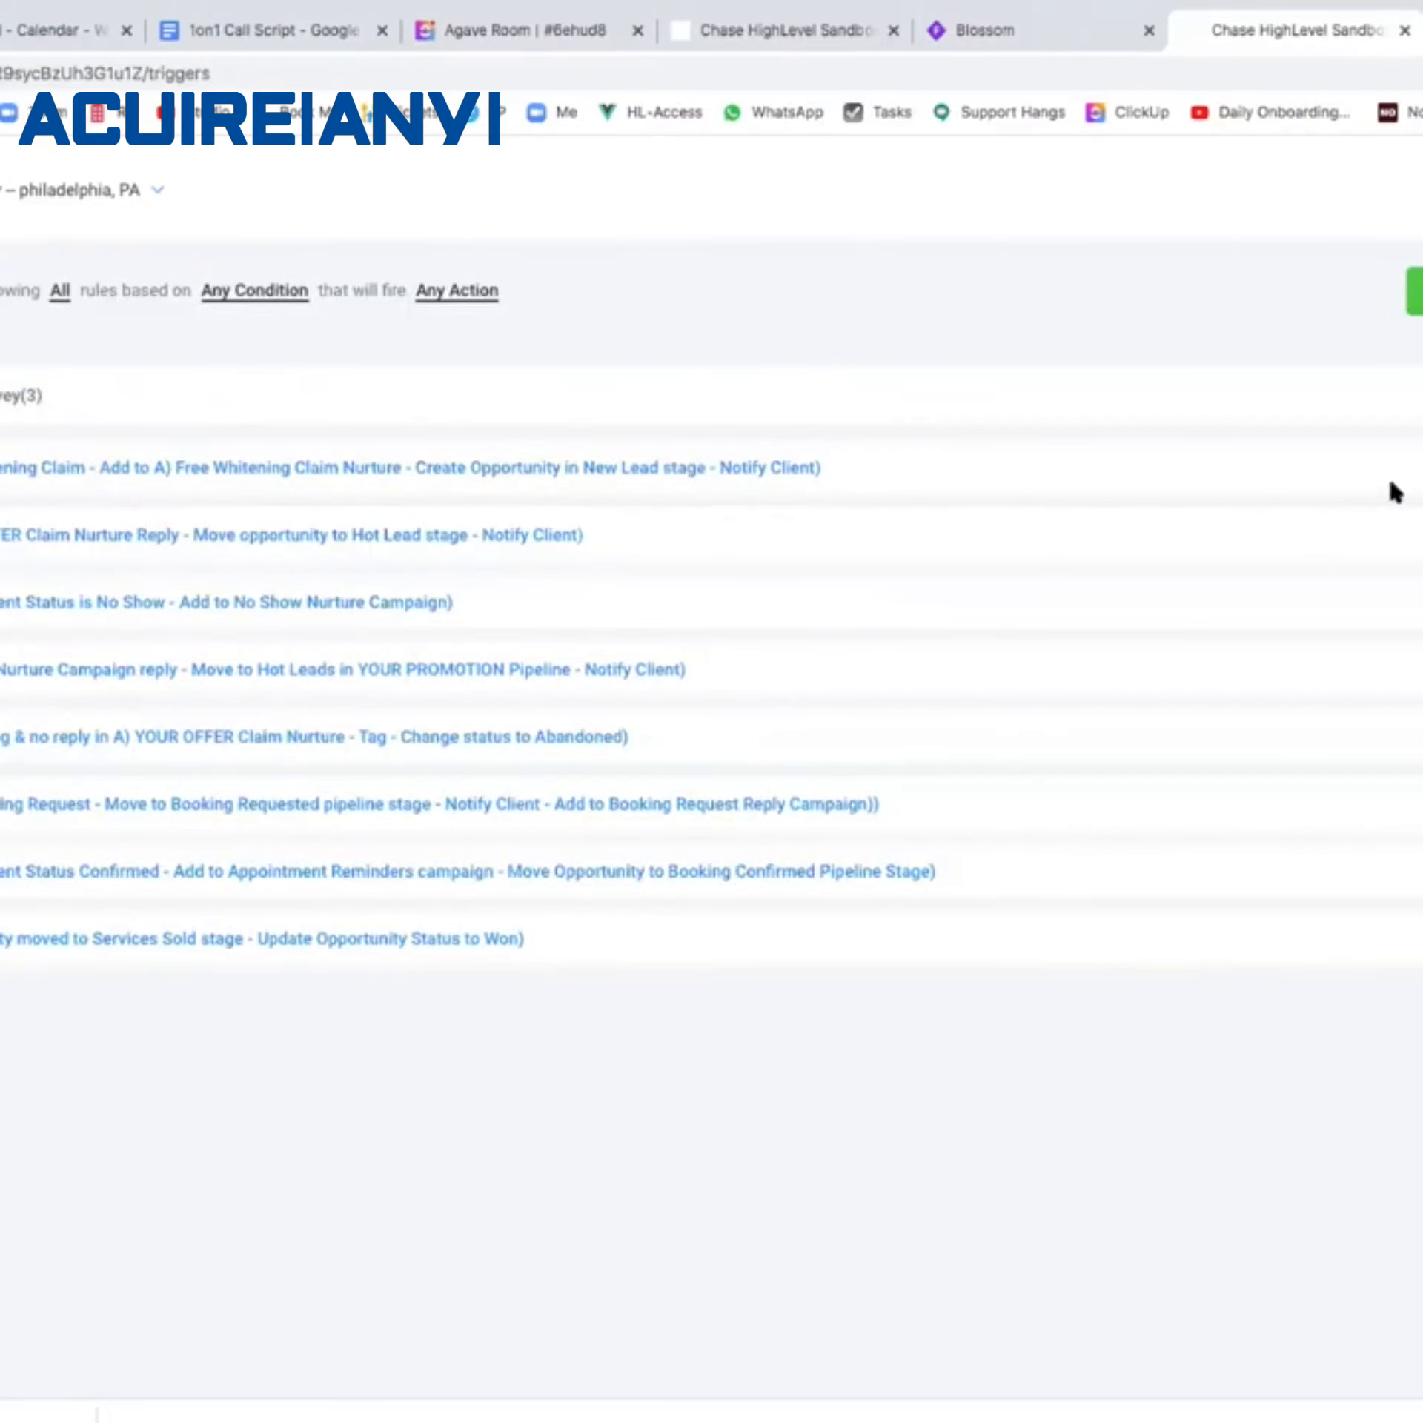
File the new rule in Appt Survey, name it 'Survey Result - Not Ready', and save.
{"action": "left_click", "coordinate": [786, 555]}
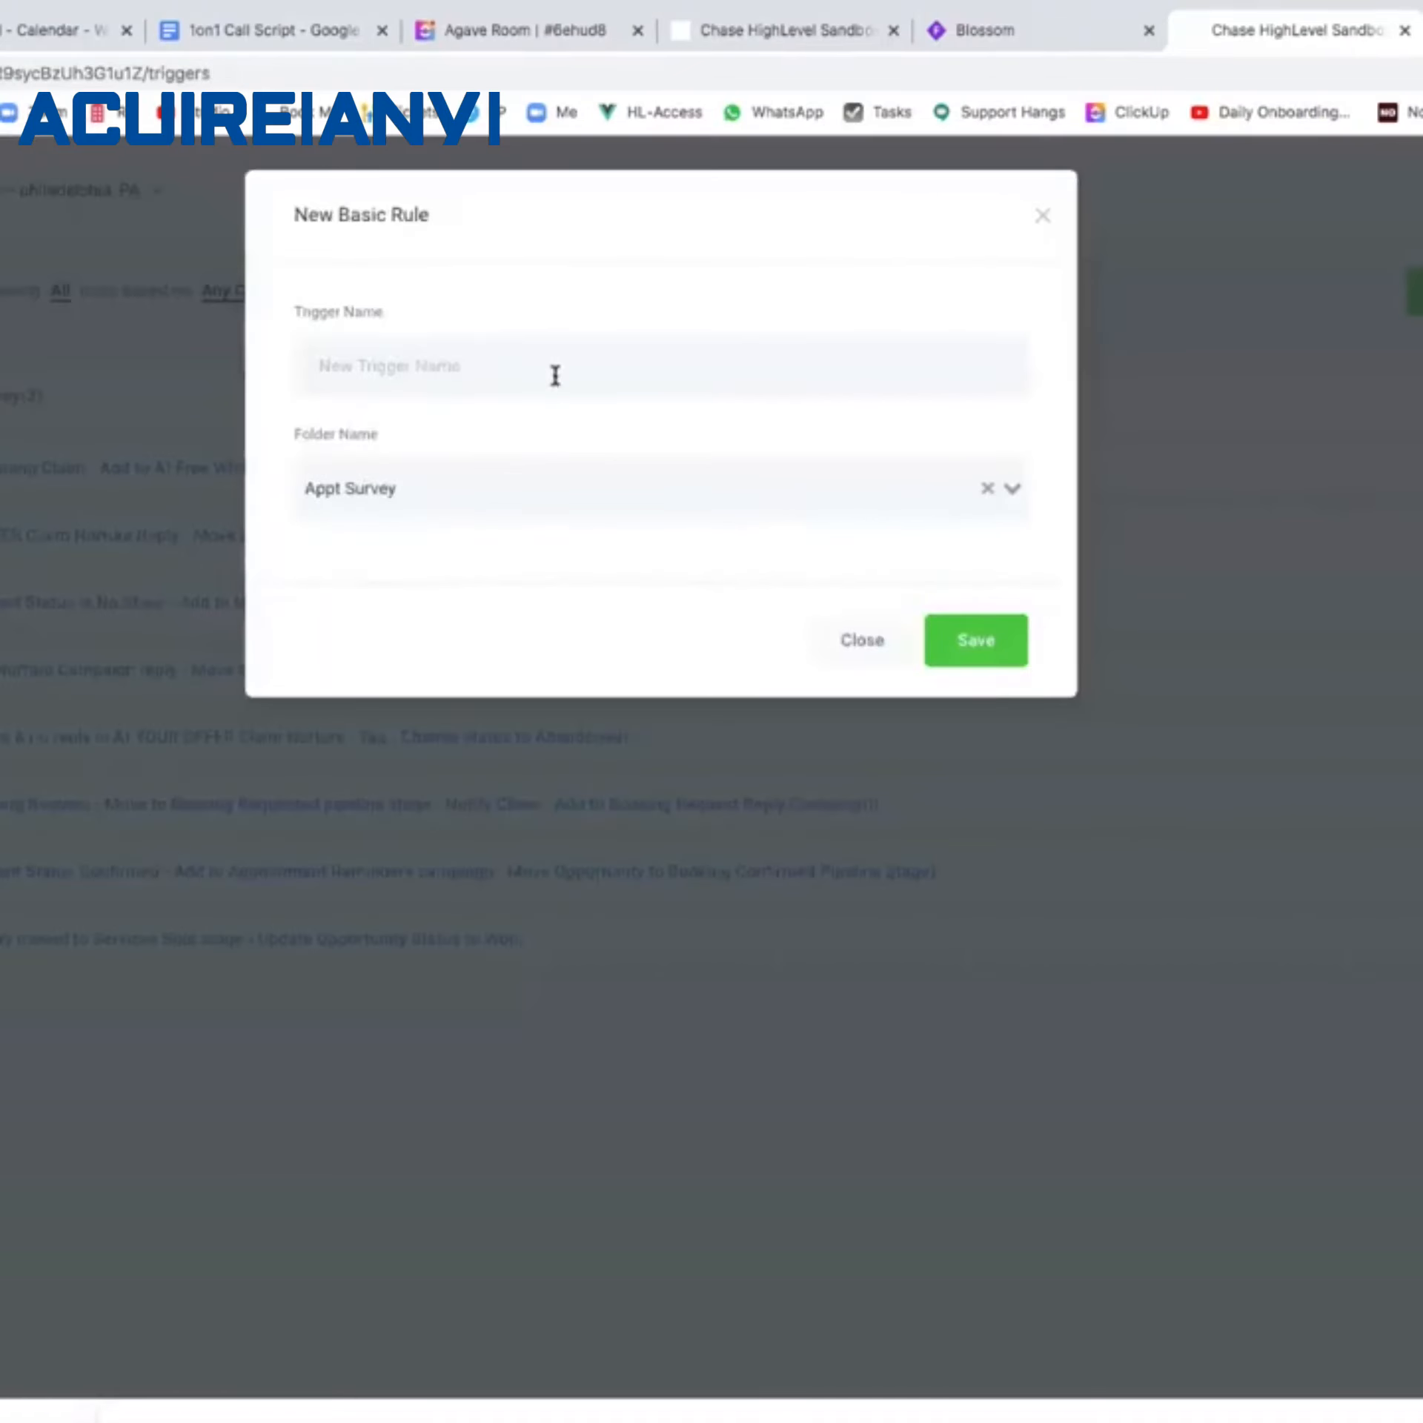
{"action": "left_click", "coordinate": [547, 360]}
{"action": "type", "text": "Survey Result - Not Ready"}
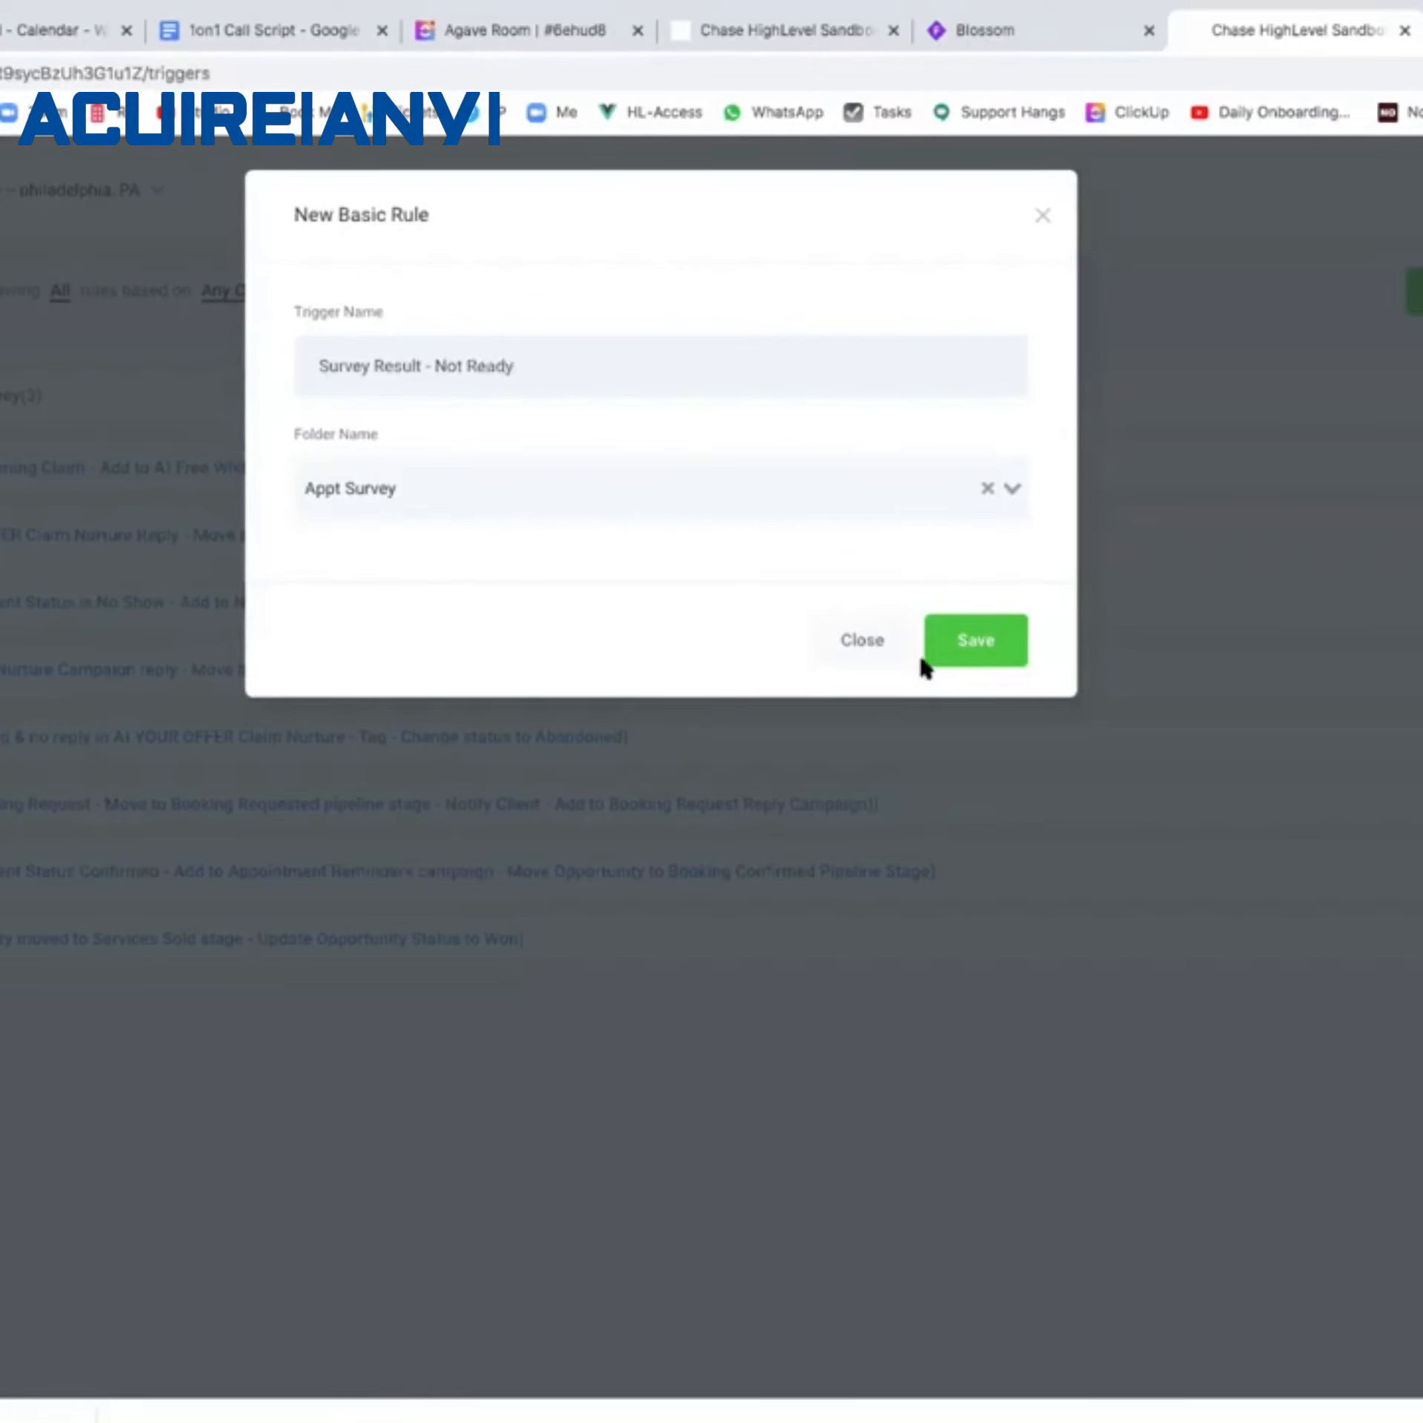
{"action": "left_click", "coordinate": [951, 649]}
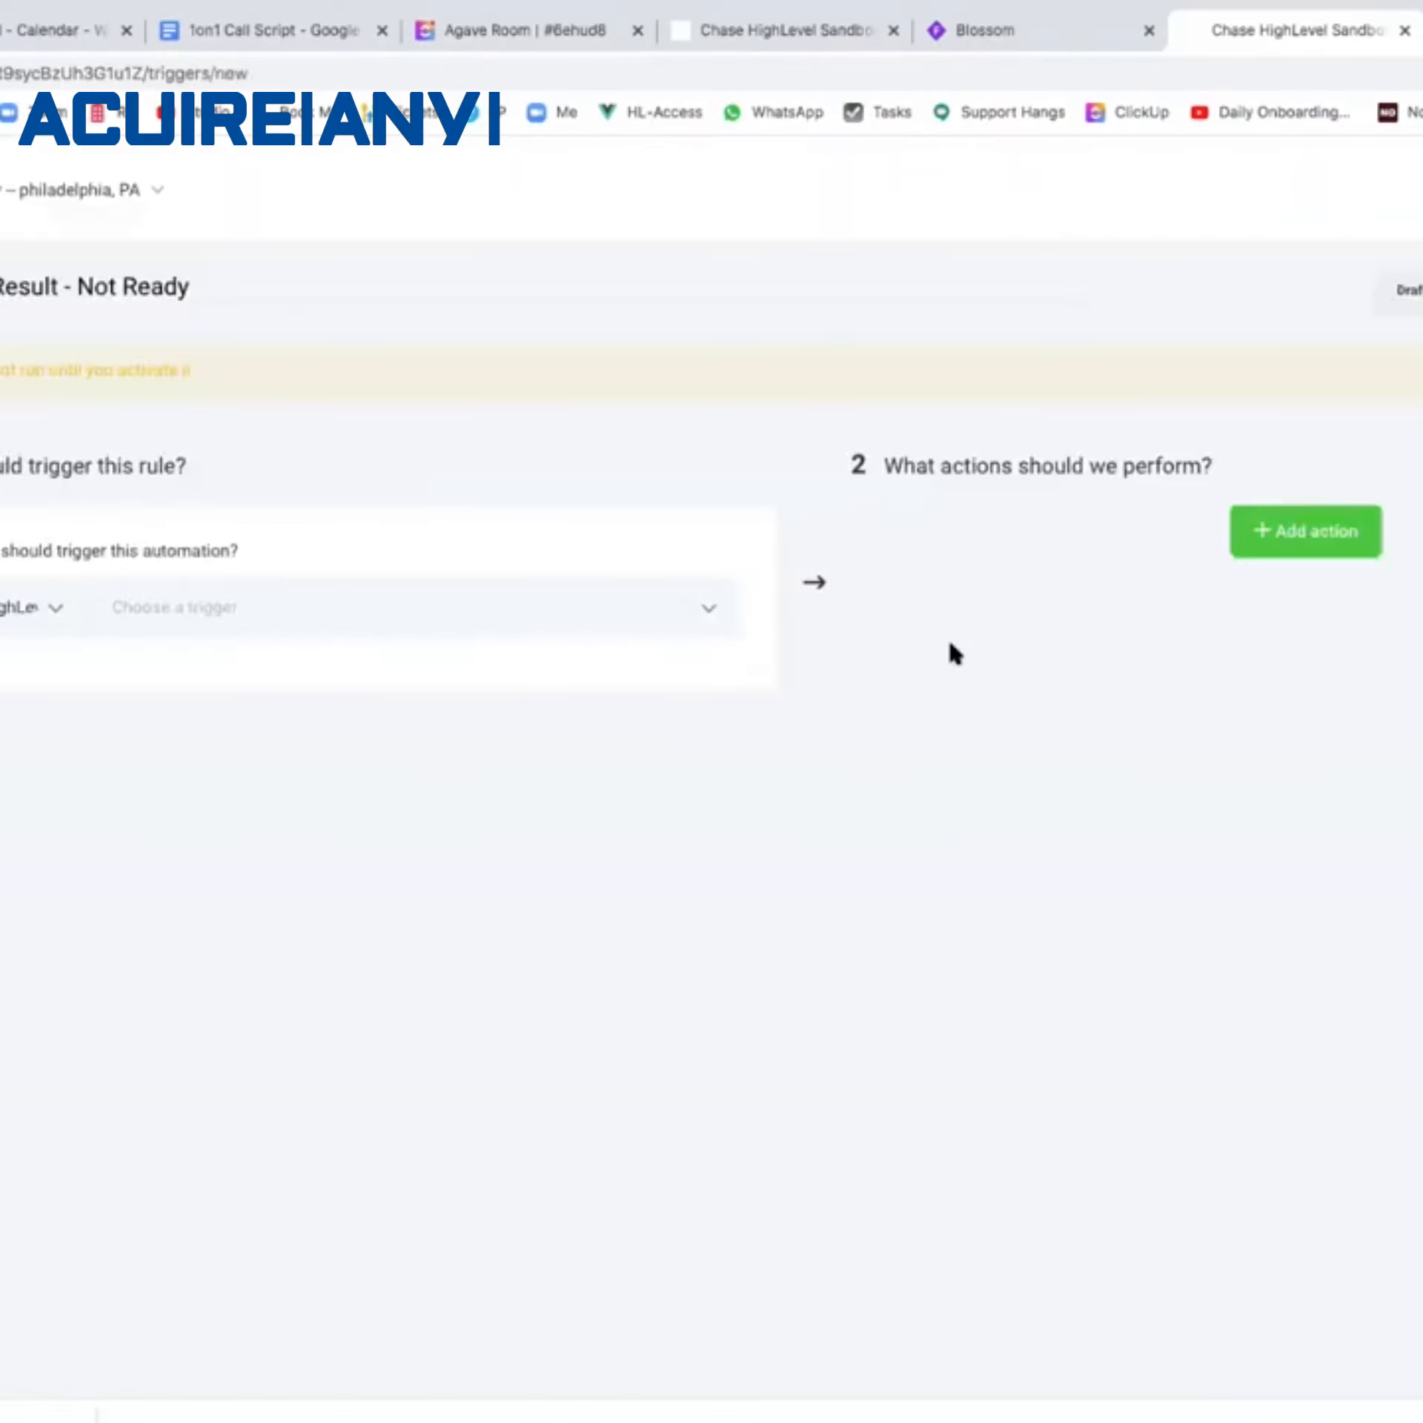
Set the trigger to Form Submitted, correcting an initial Customer Replied choice.
{"action": "left_click", "coordinate": [643, 617]}
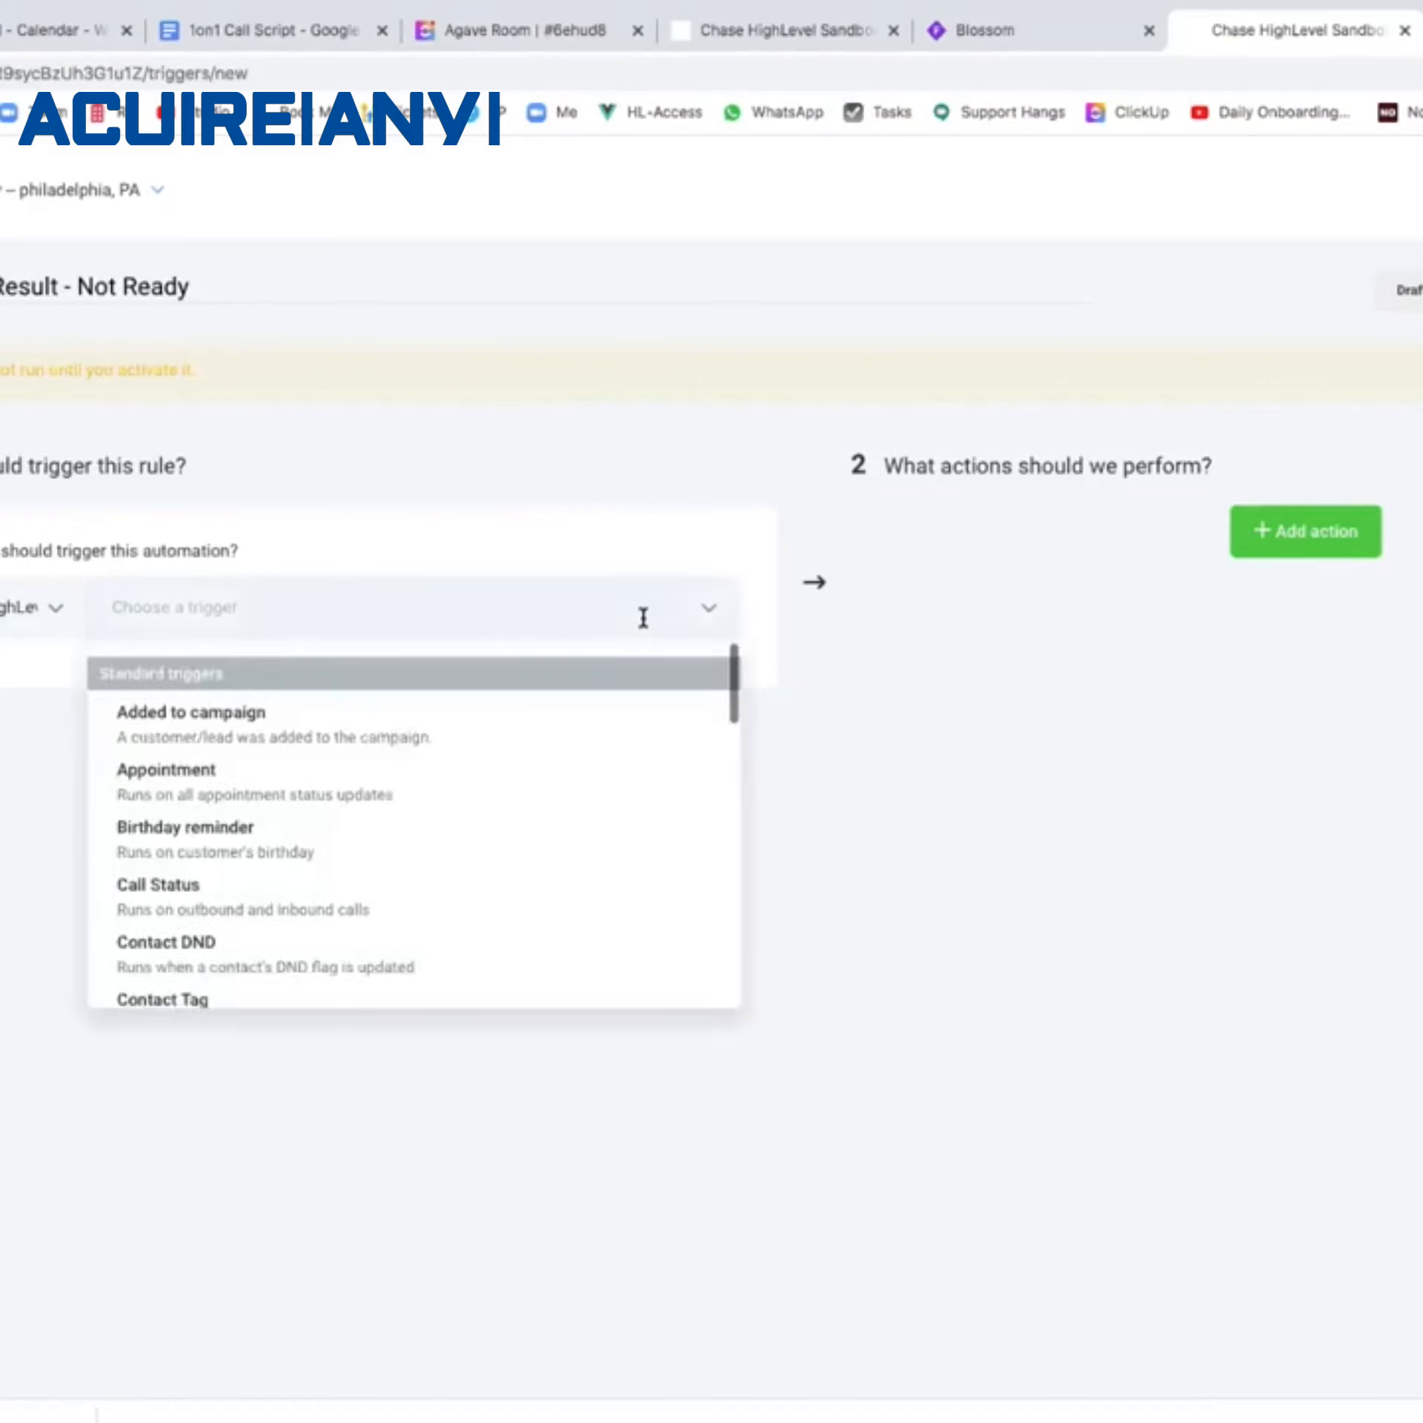
{"action": "scroll", "coordinate": [430, 836], "scroll_direction": "down", "scroll_amount": 3}
{"action": "scroll", "coordinate": [430, 835], "scroll_direction": "down", "scroll_amount": 3}
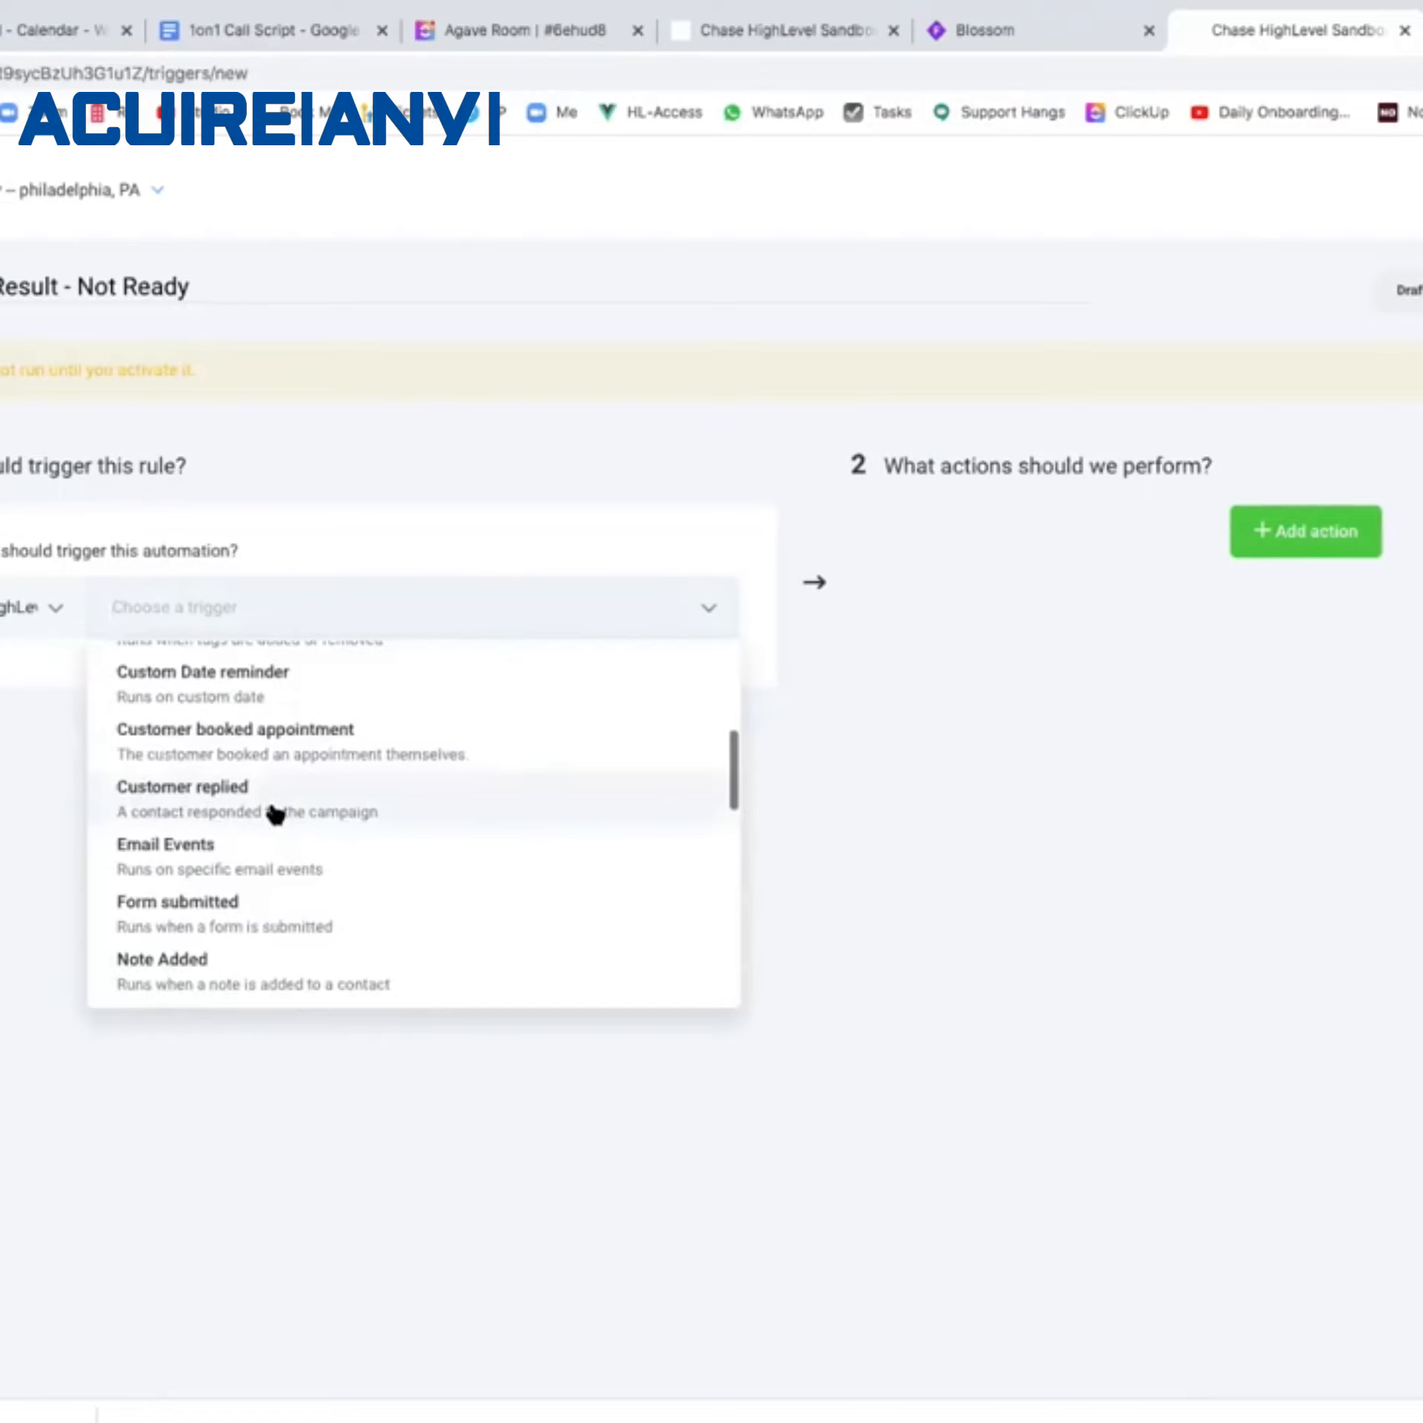
{"action": "left_click", "coordinate": [274, 813]}
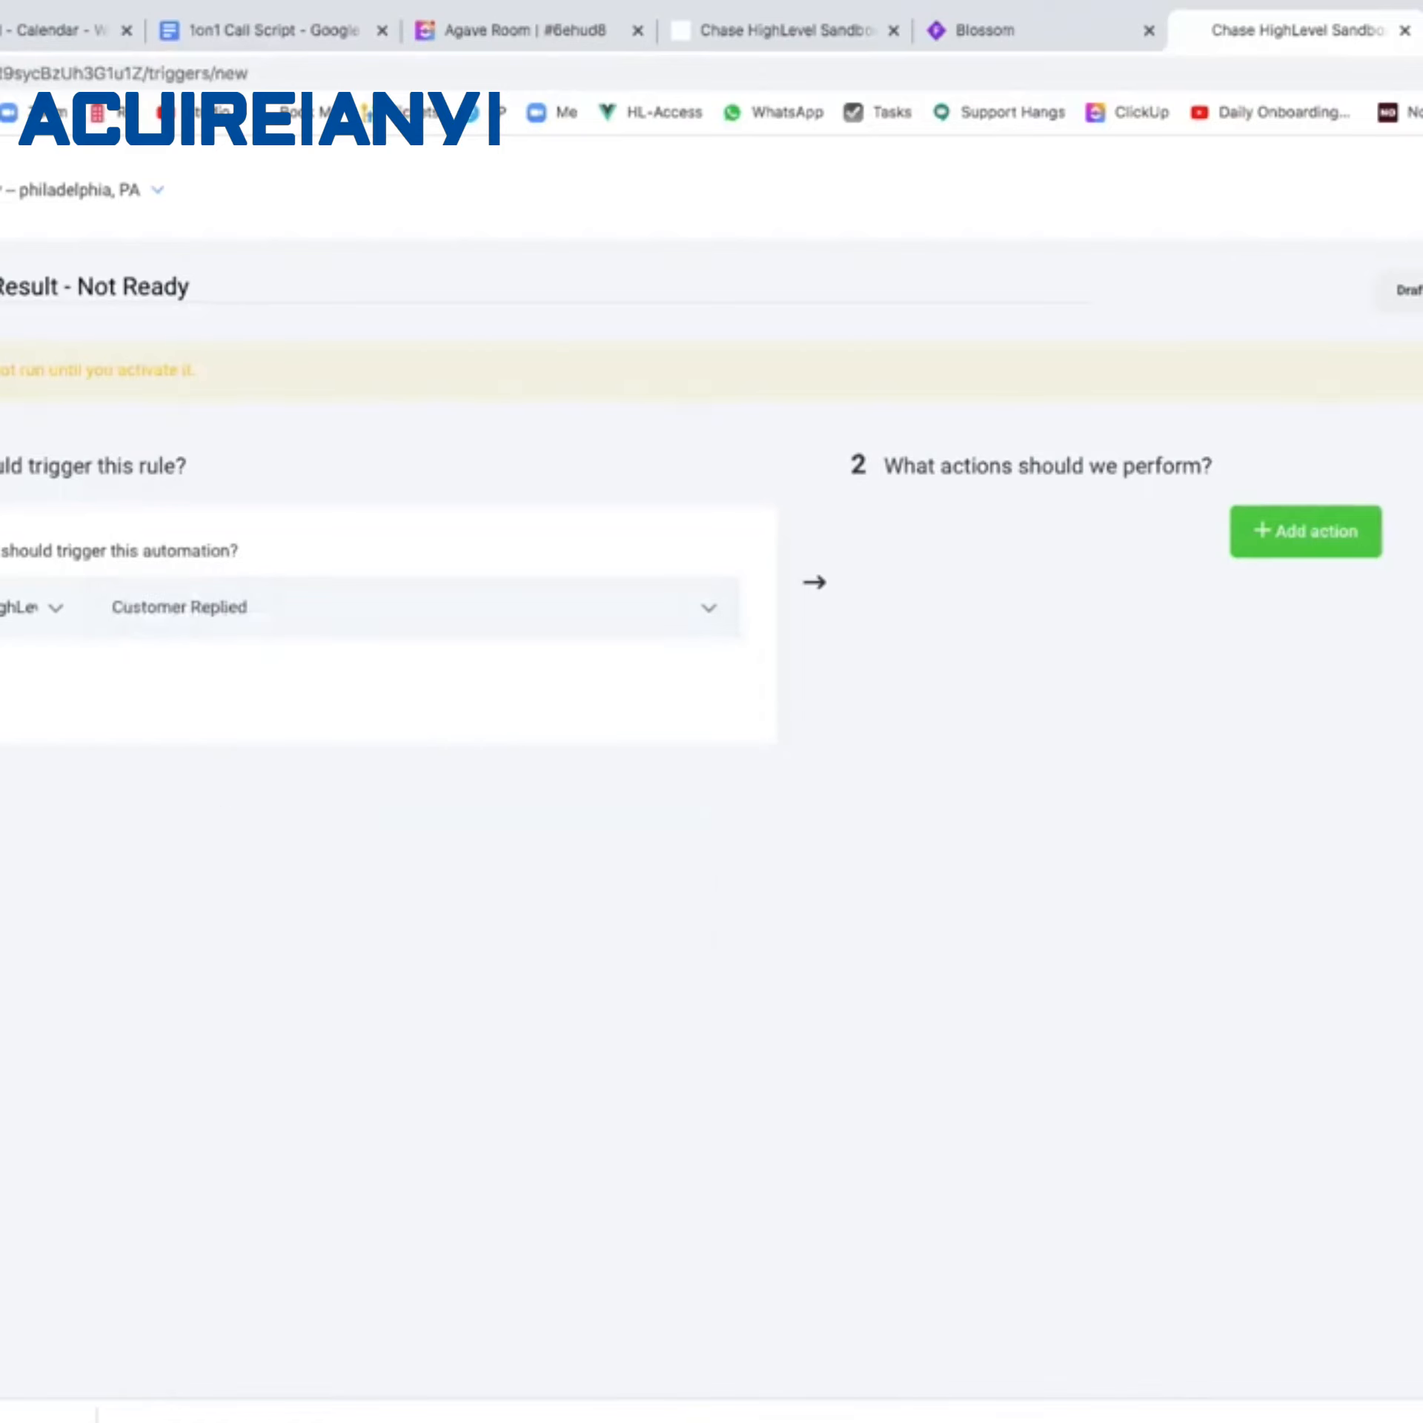
{"action": "left_click", "coordinate": [11, 736]}
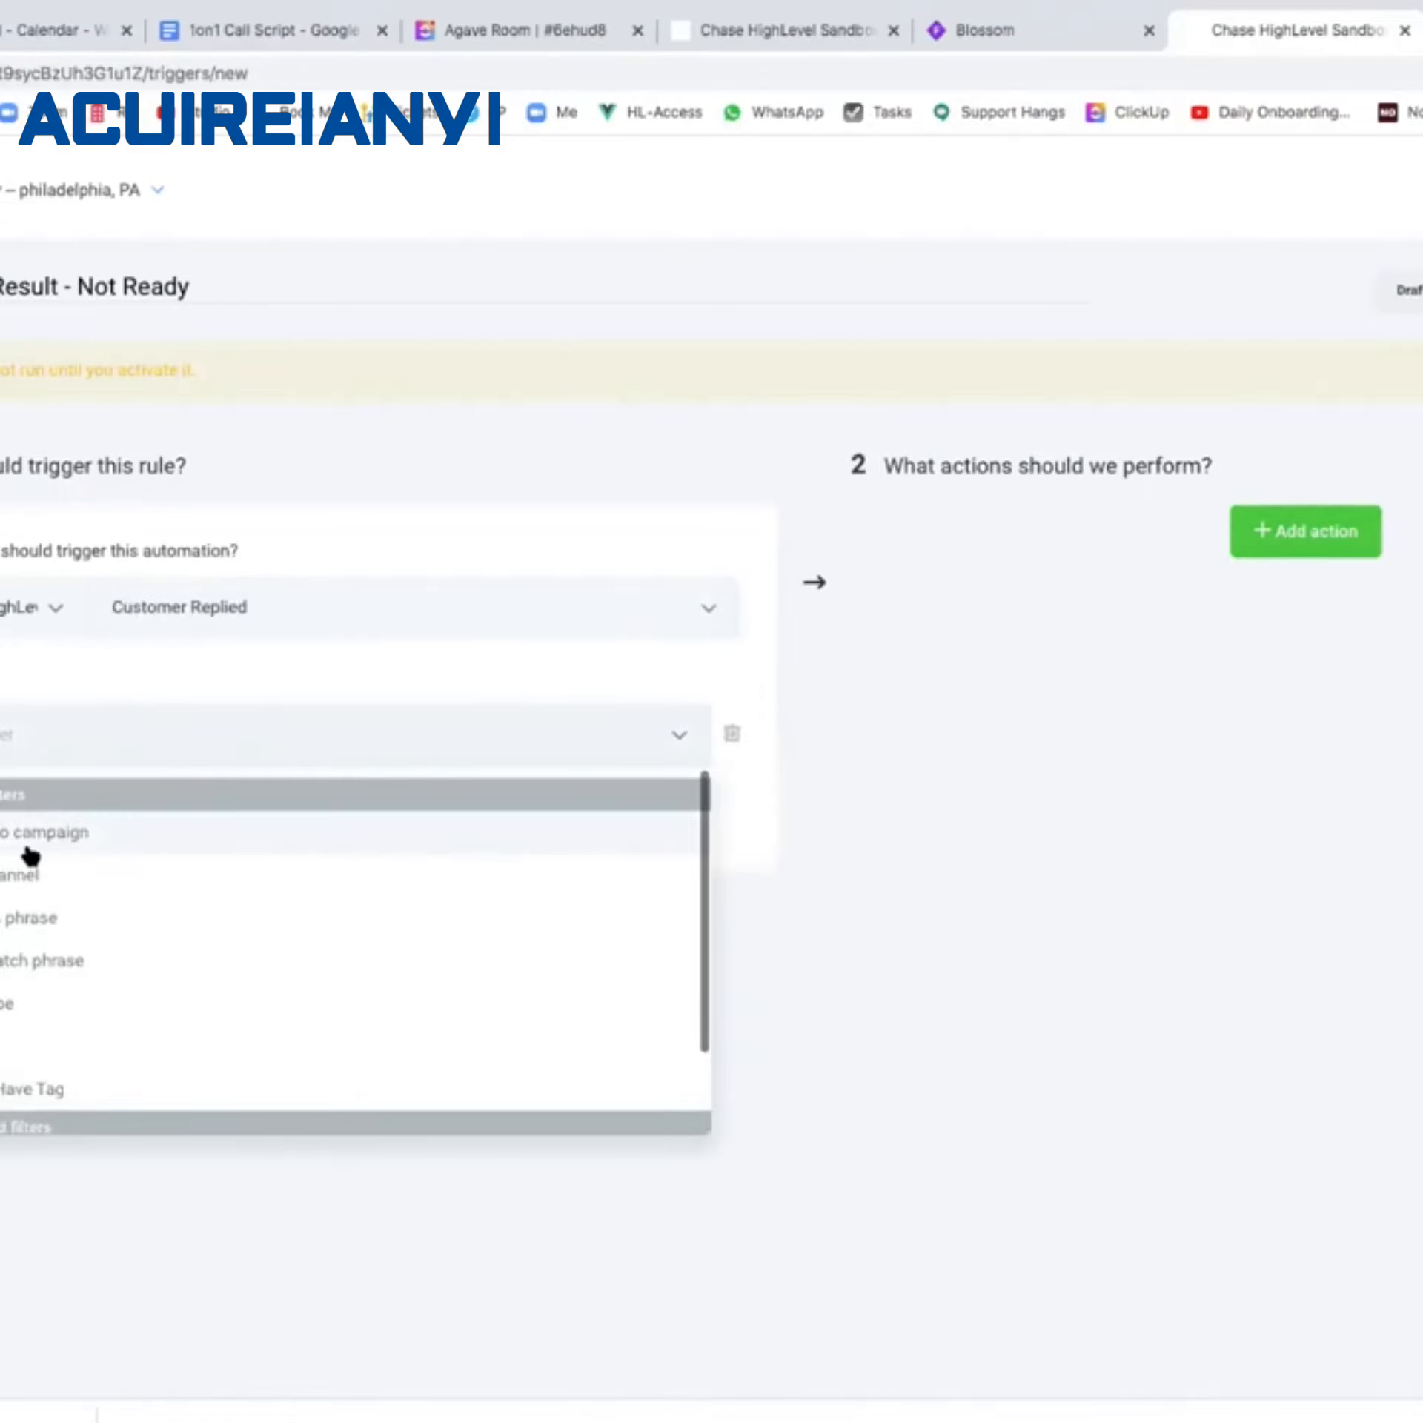
{"action": "left_click", "coordinate": [209, 624]}
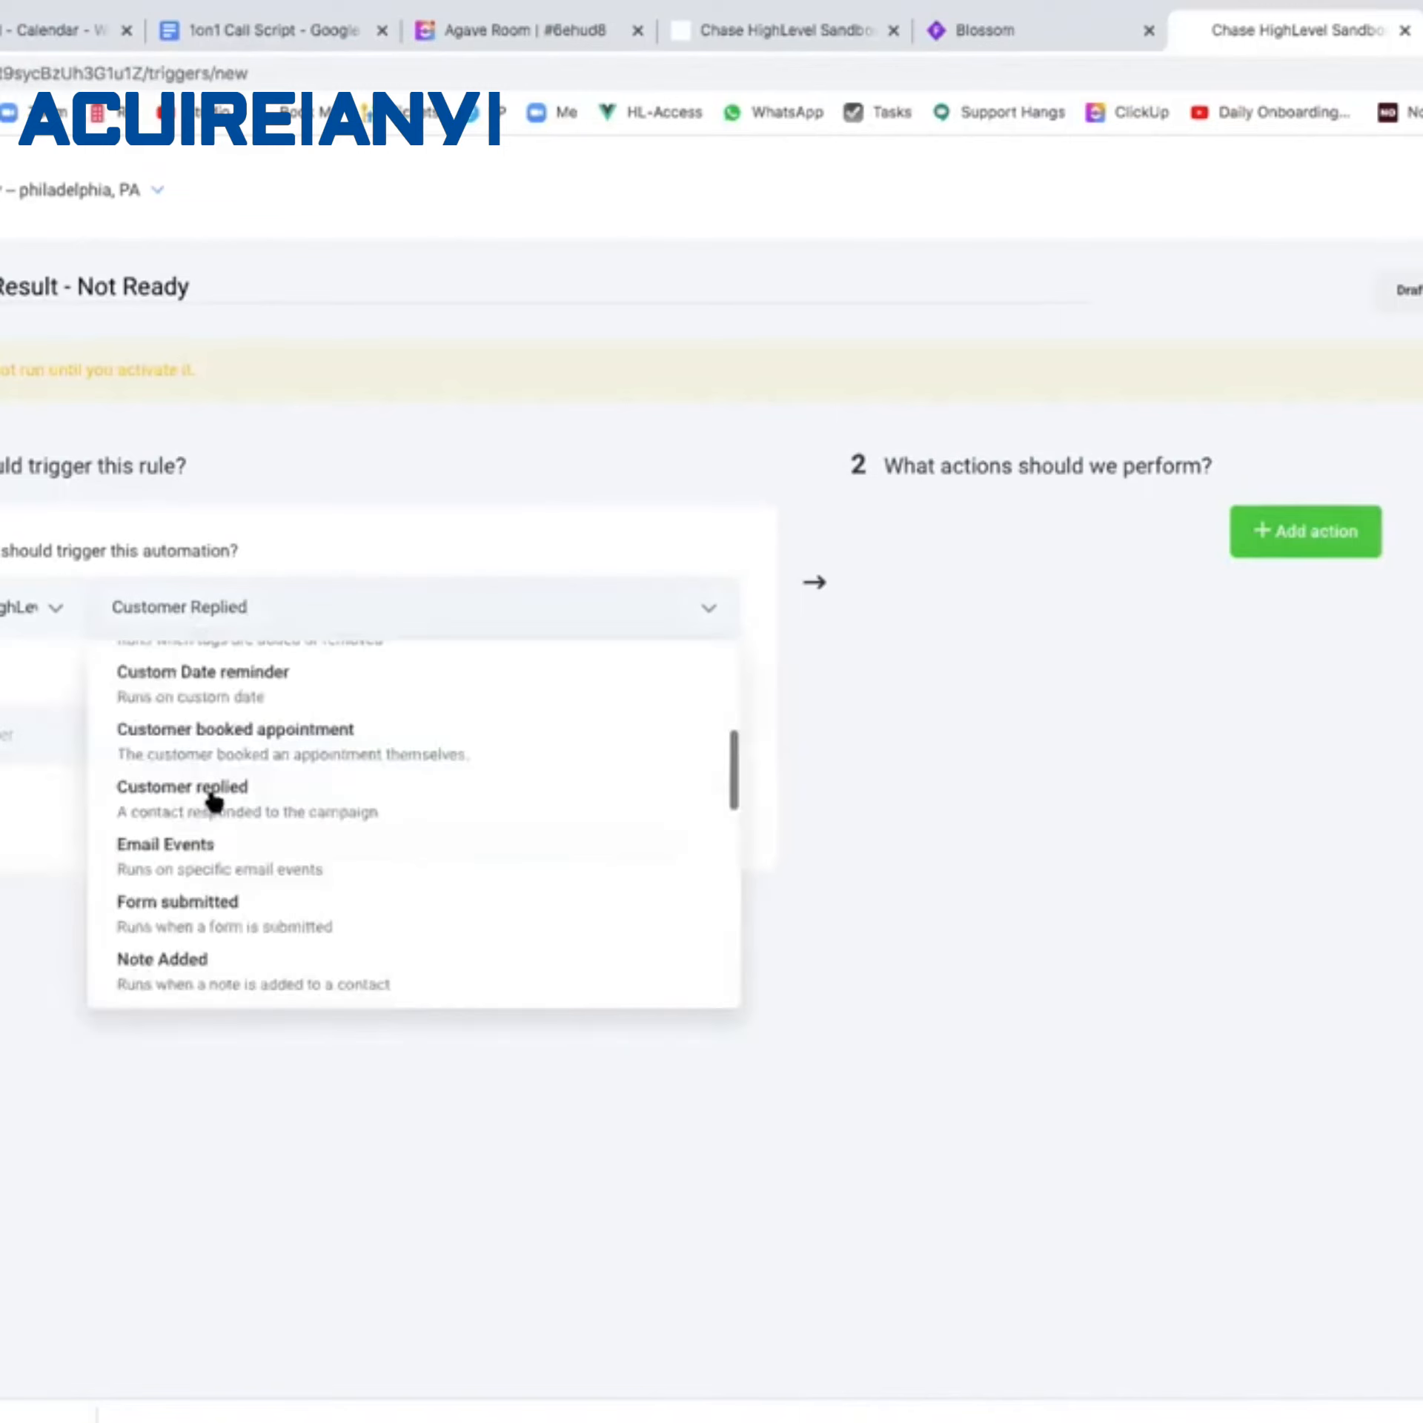
{"action": "left_click", "coordinate": [202, 913]}
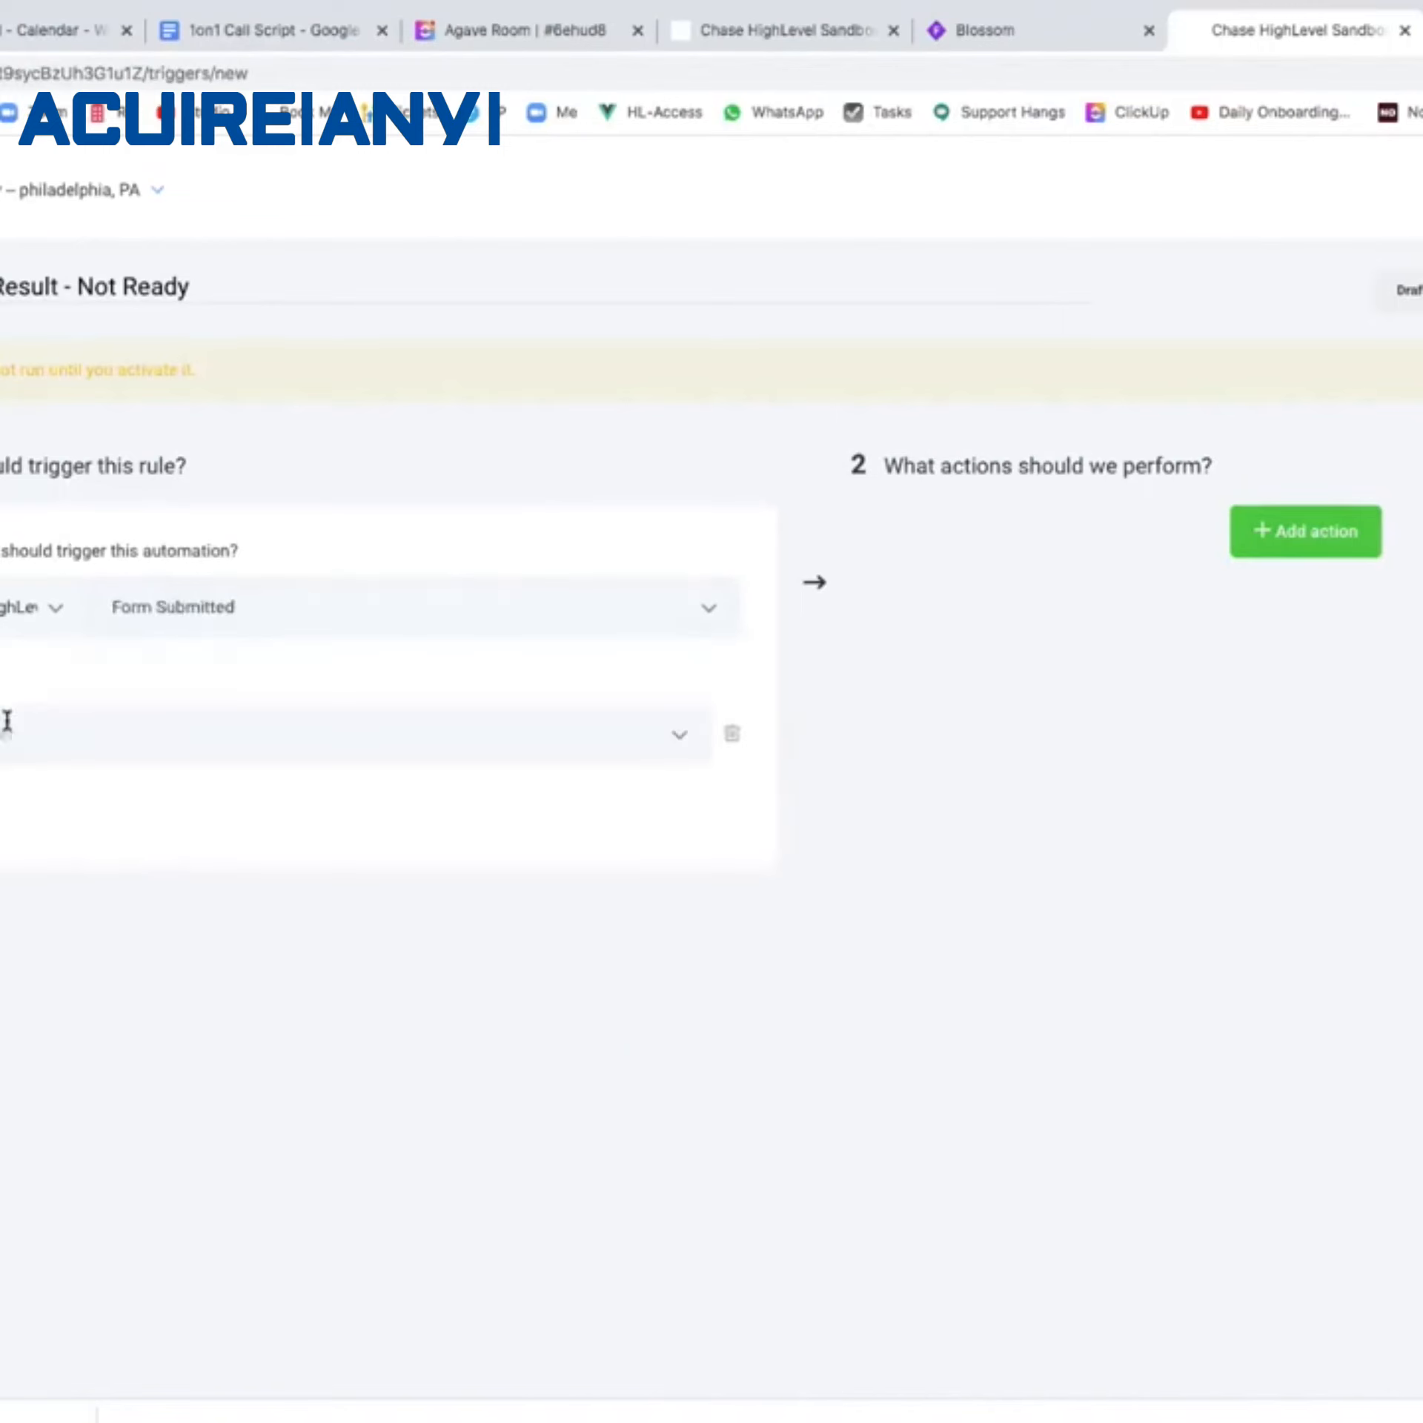
Filter the trigger to Appt Result answer Not Ready on the Appt Result form, then add an action.
{"action": "left_click", "coordinate": [6, 721]}
{"action": "left_click", "coordinate": [22, 912]}
{"action": "left_click", "coordinate": [372, 747]}
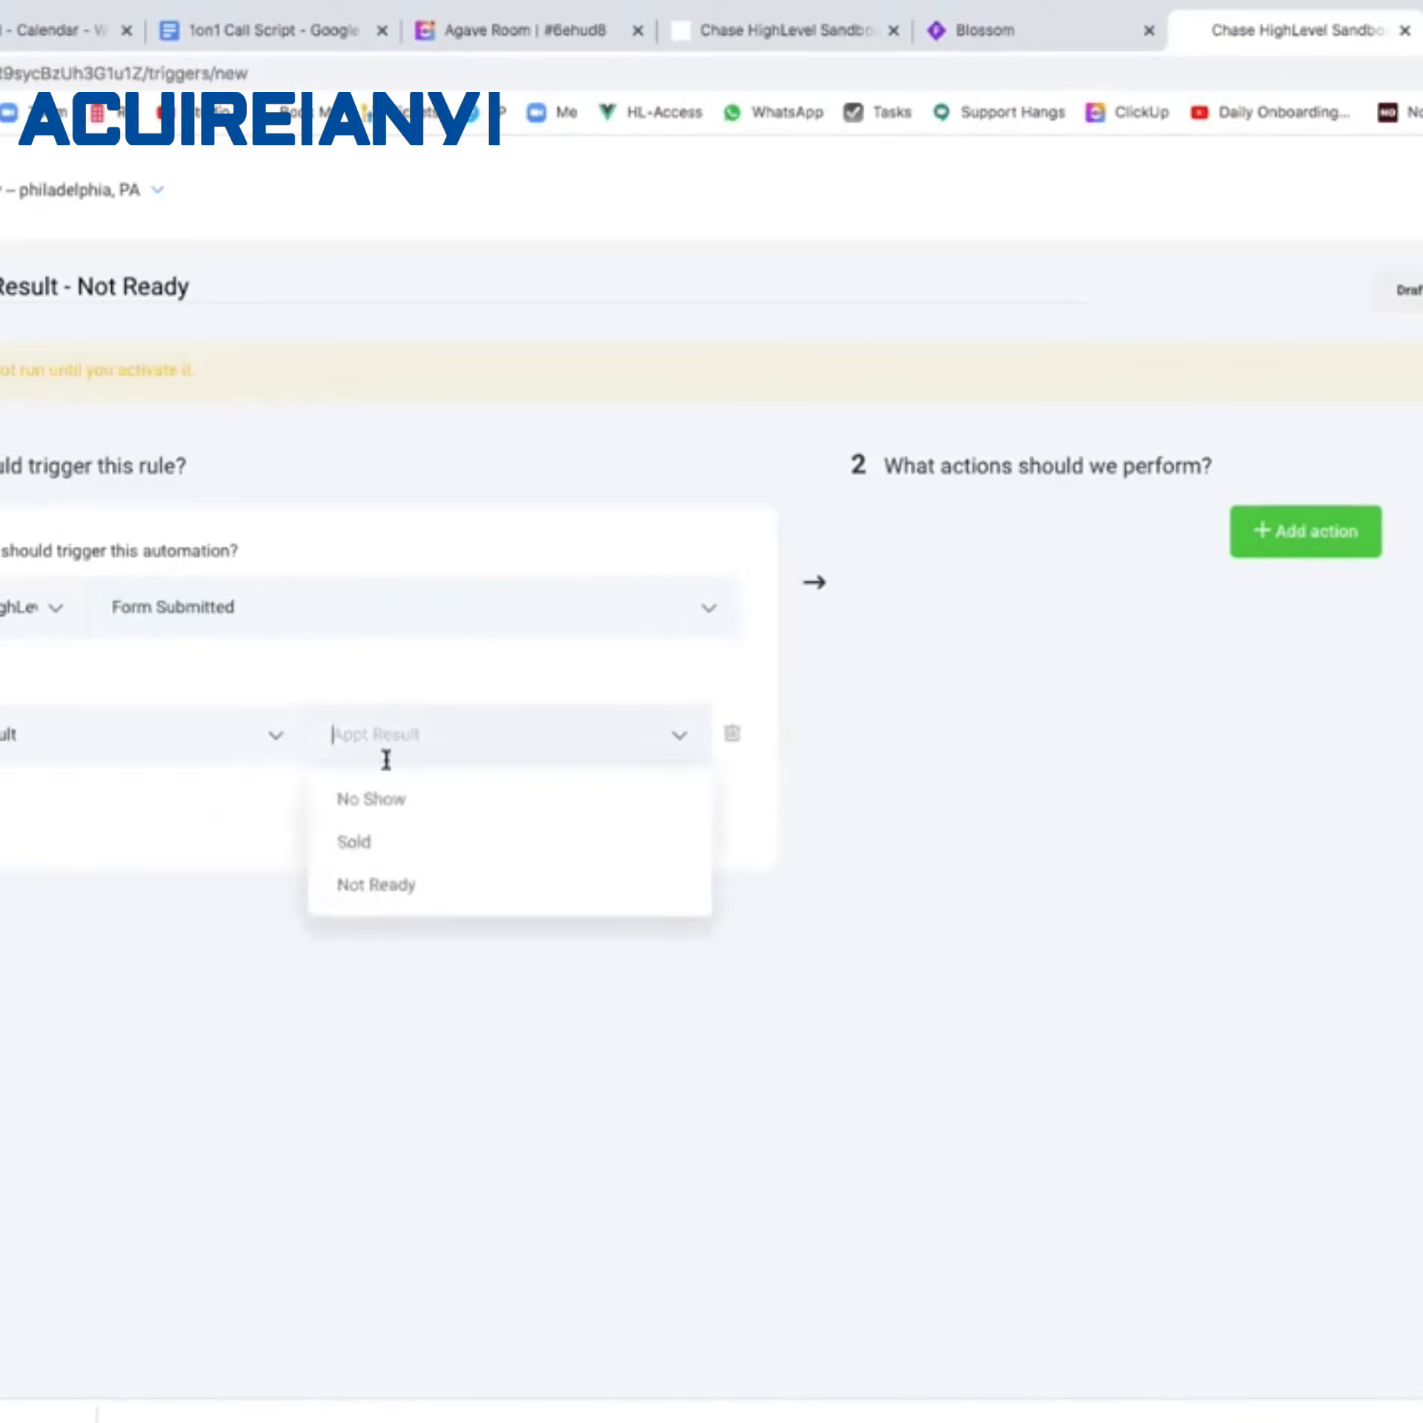
{"action": "left_click", "coordinate": [396, 885]}
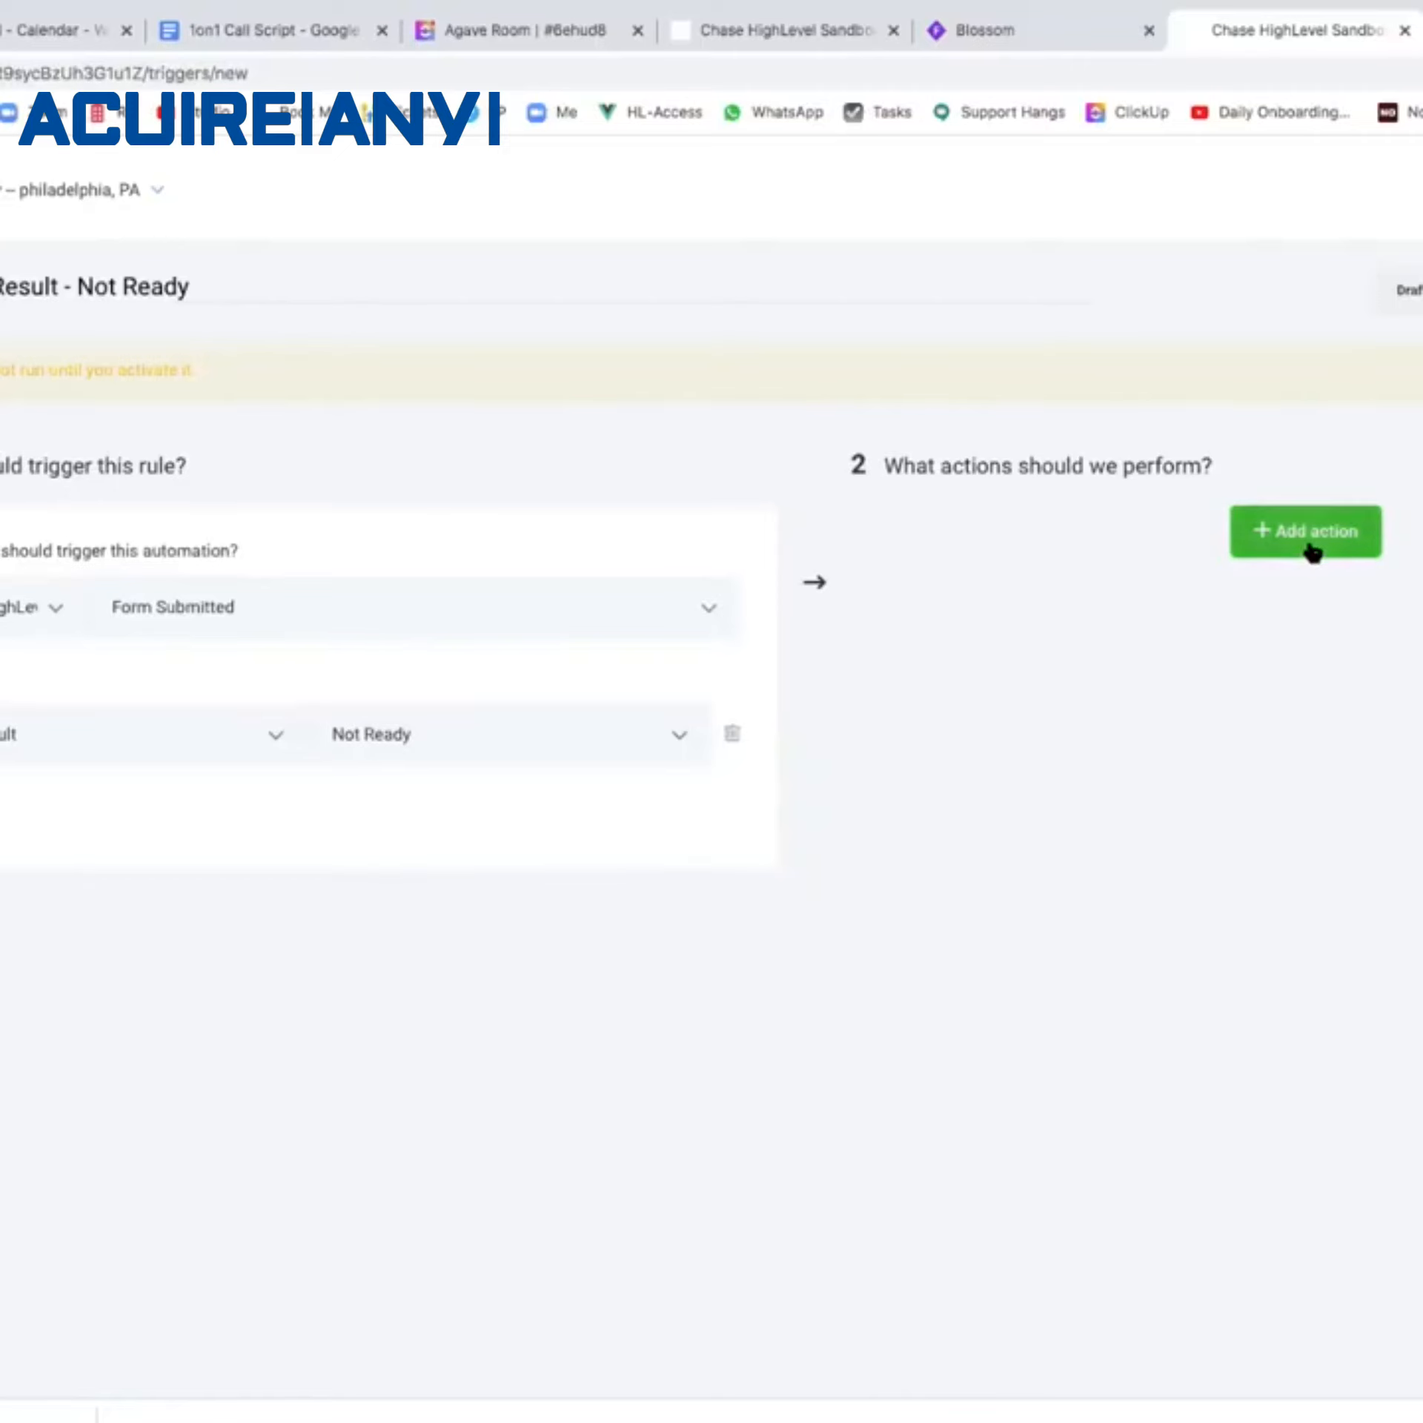
{"action": "left_click", "coordinate": [2, 811]}
{"action": "left_click", "coordinate": [4, 804]}
{"action": "left_click", "coordinate": [4, 901]}
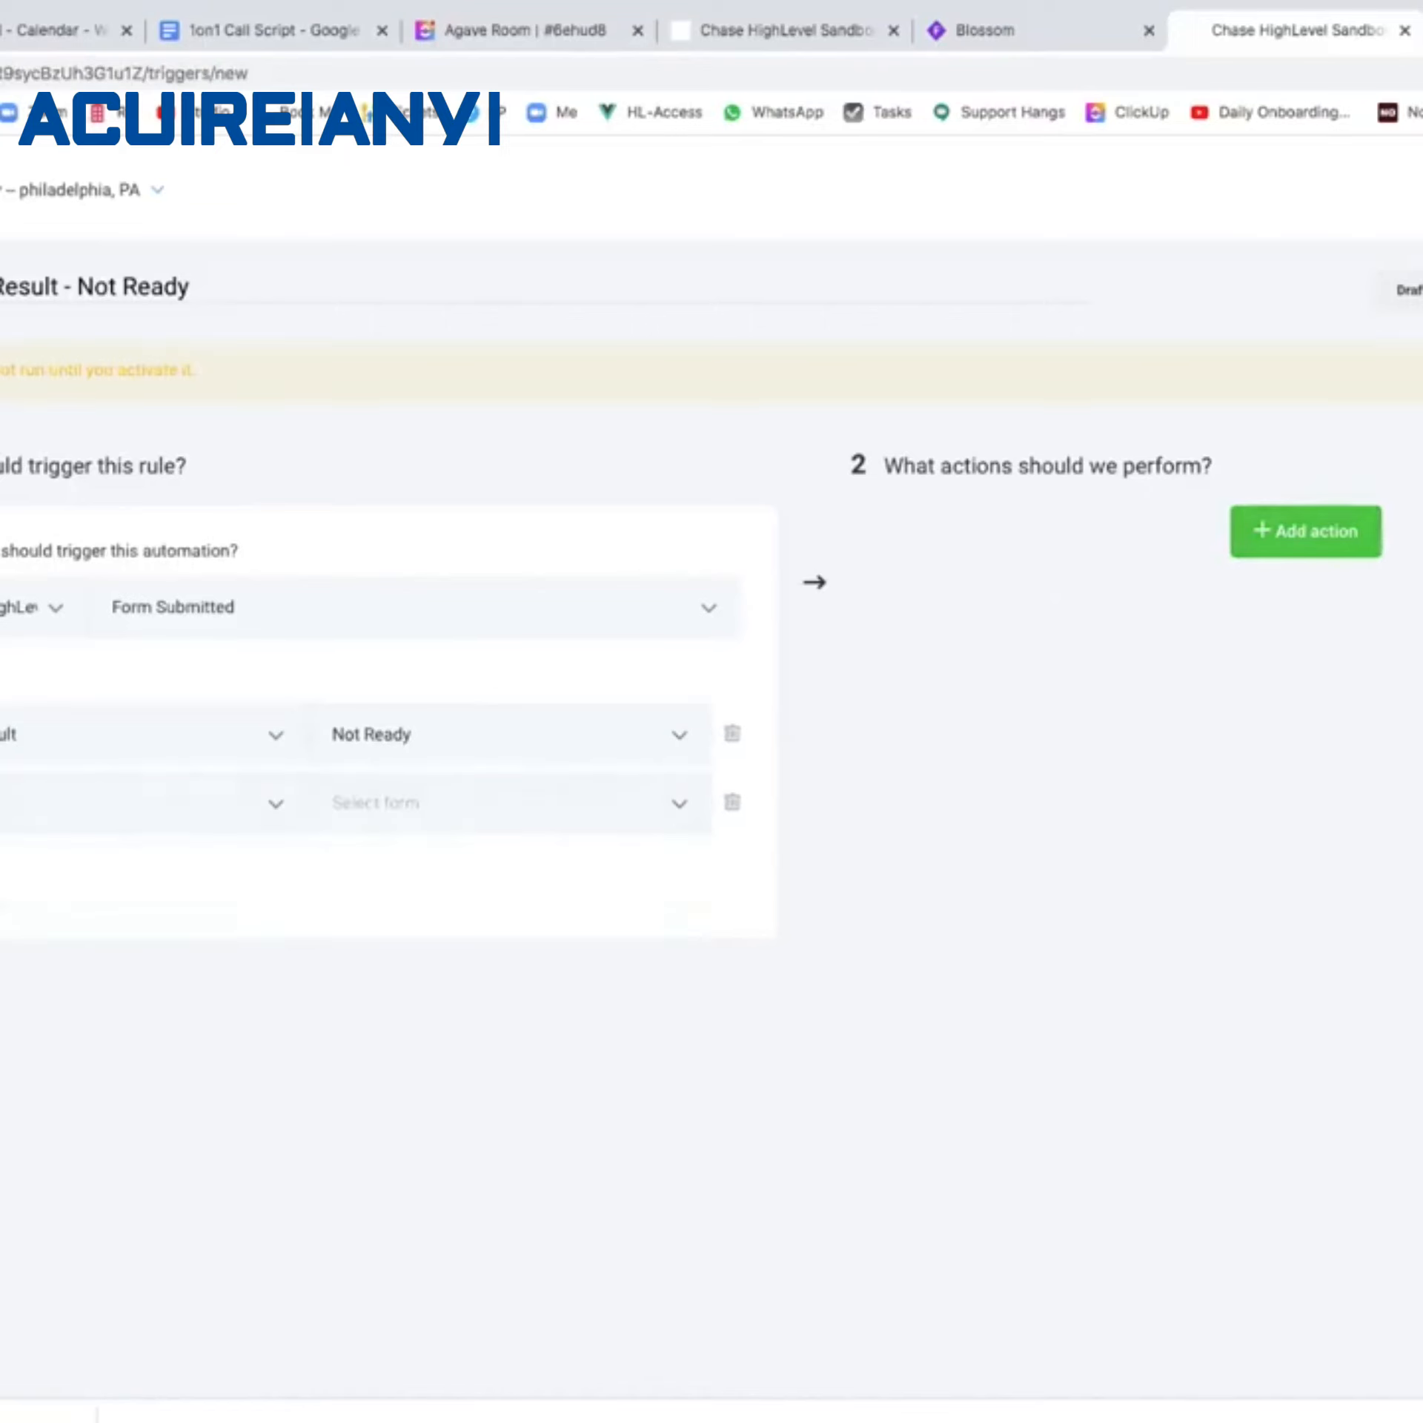
{"action": "left_click", "coordinate": [441, 808]}
{"action": "left_click", "coordinate": [423, 916]}
{"action": "left_click", "coordinate": [1280, 553]}
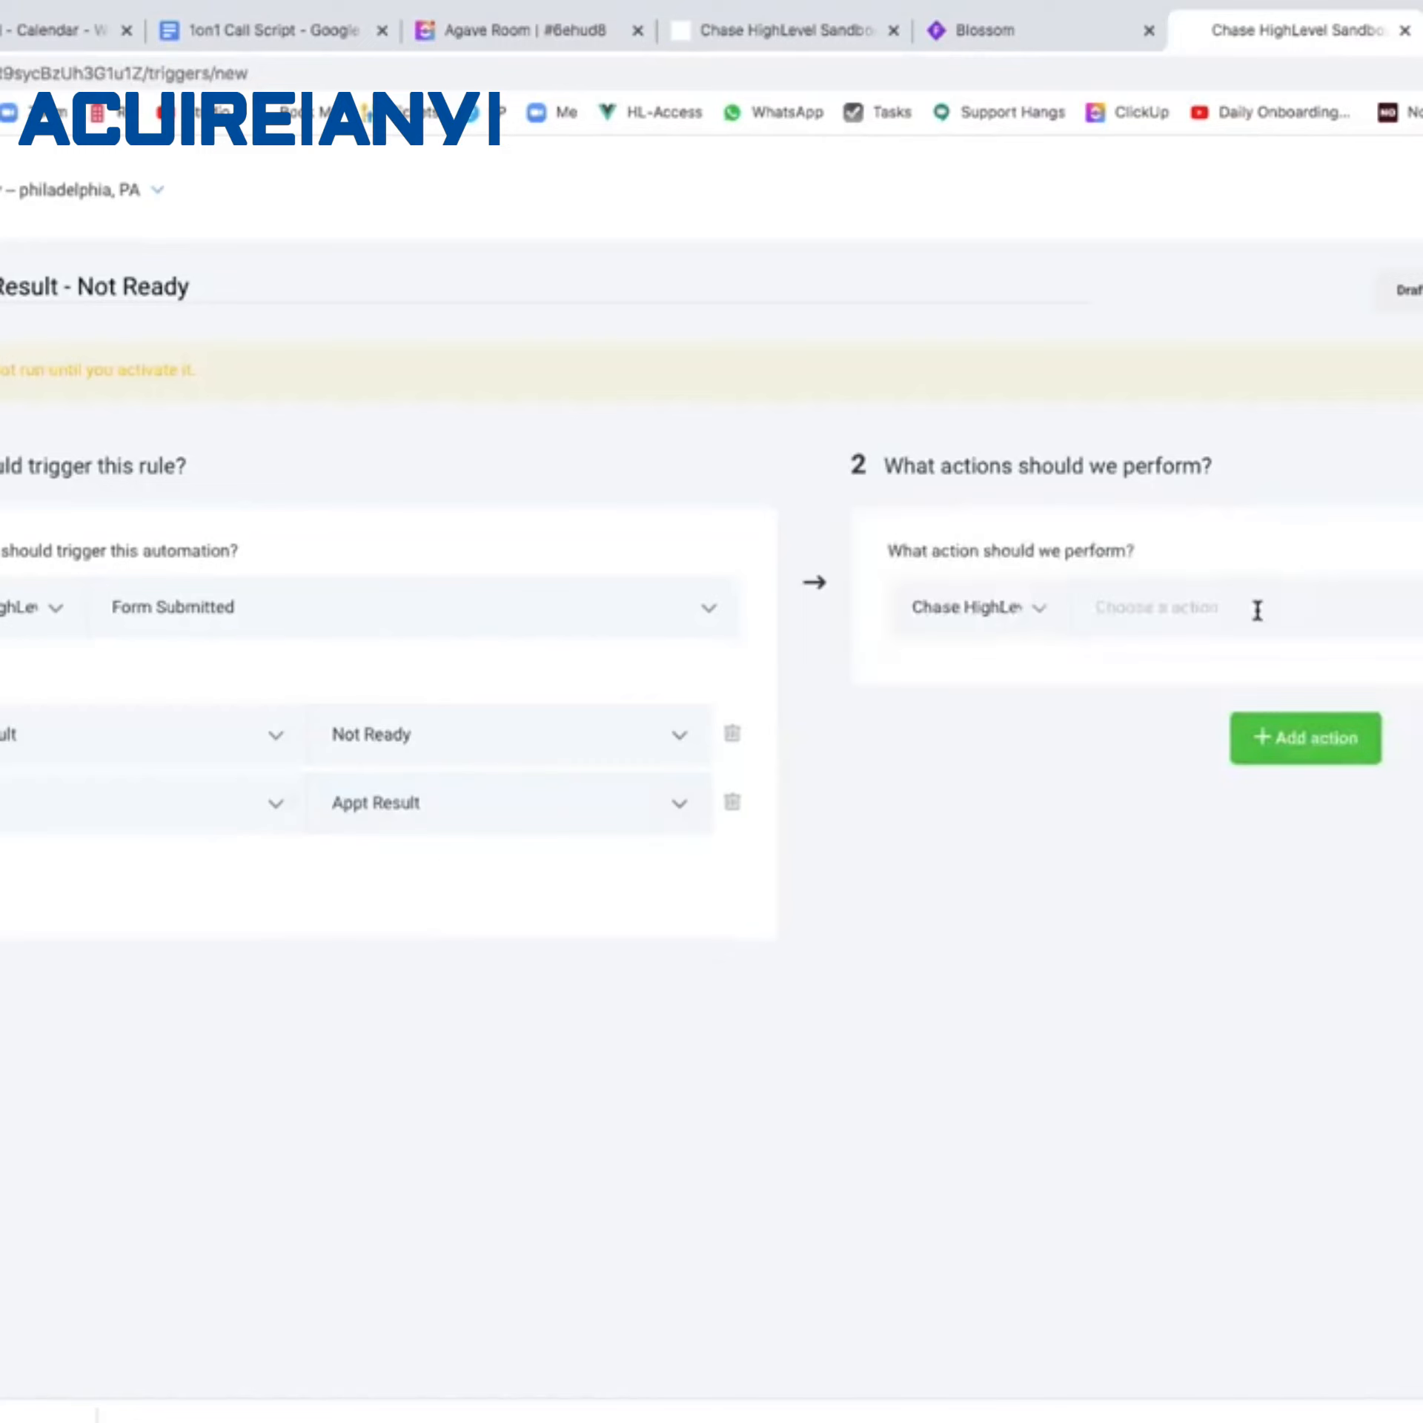
Add an Add / Update Opportunity action for Free Whitening Pipeline with status Lost.
{"action": "left_click", "coordinate": [1258, 612]}
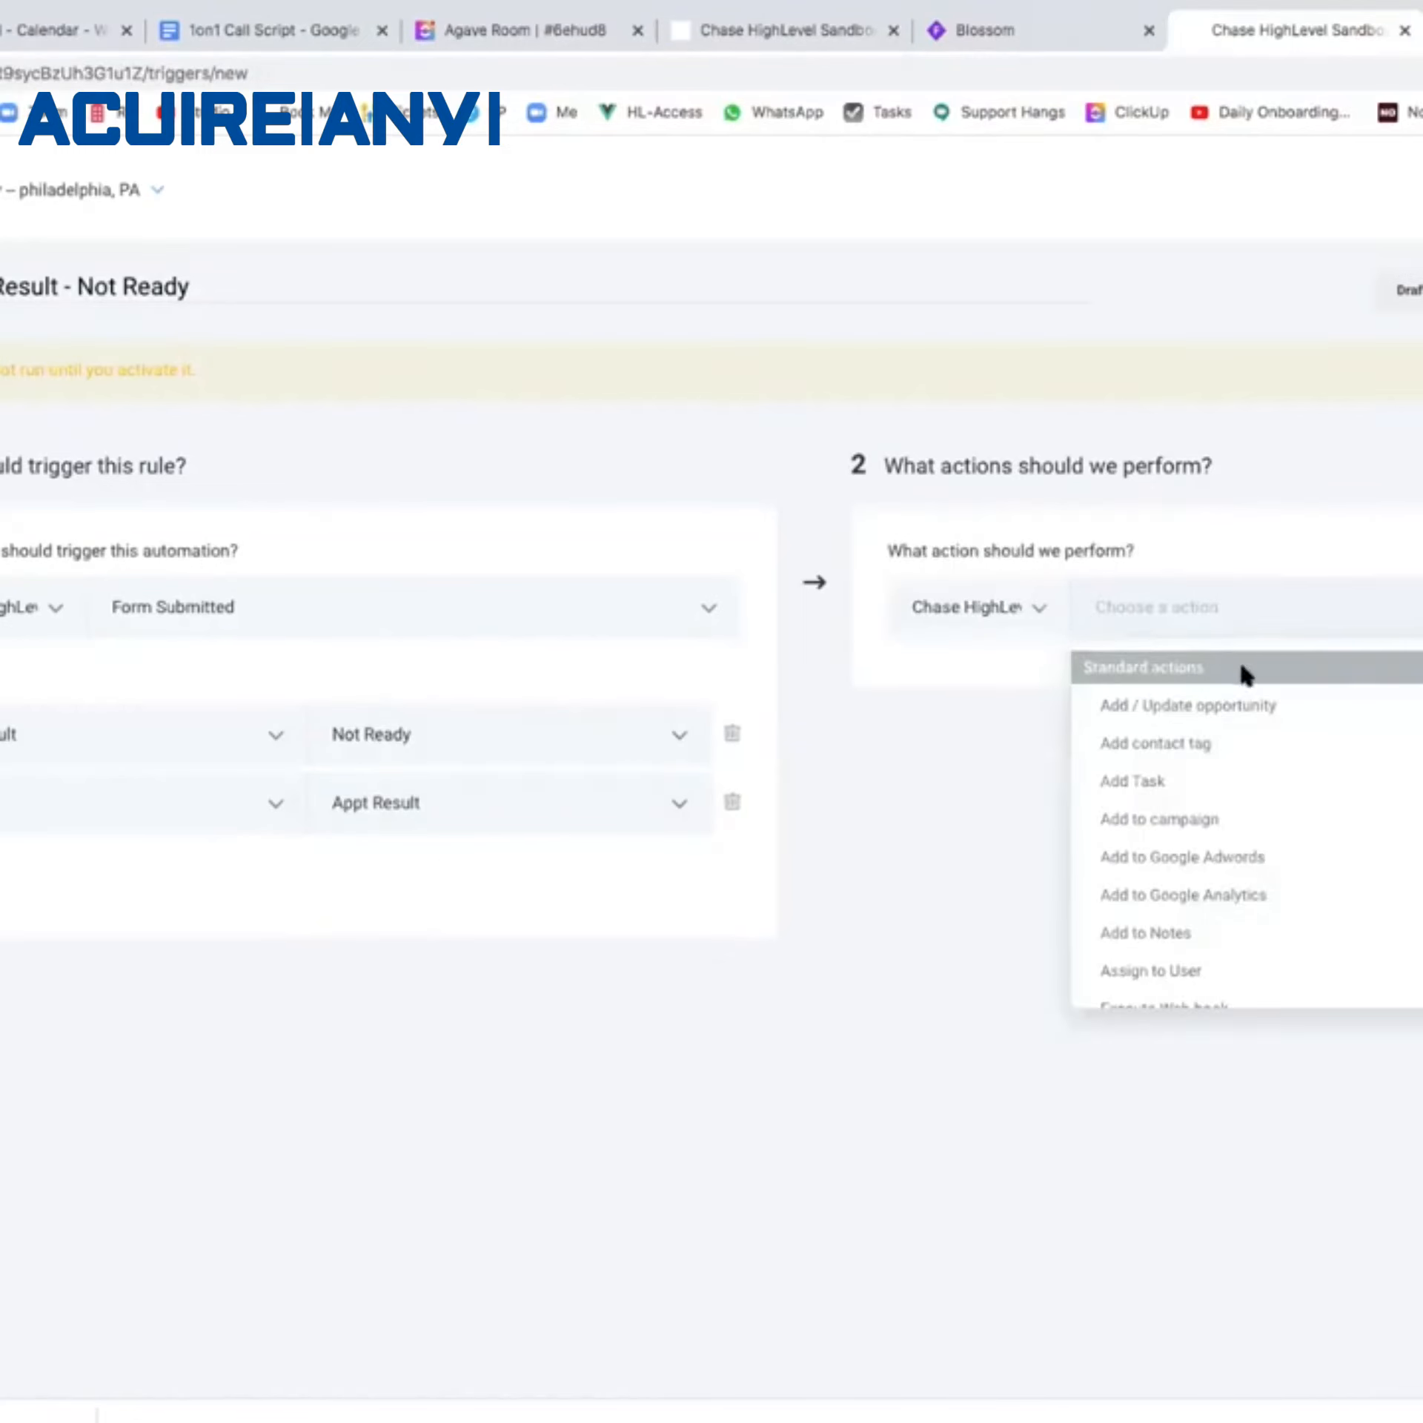
{"action": "left_click", "coordinate": [1262, 820]}
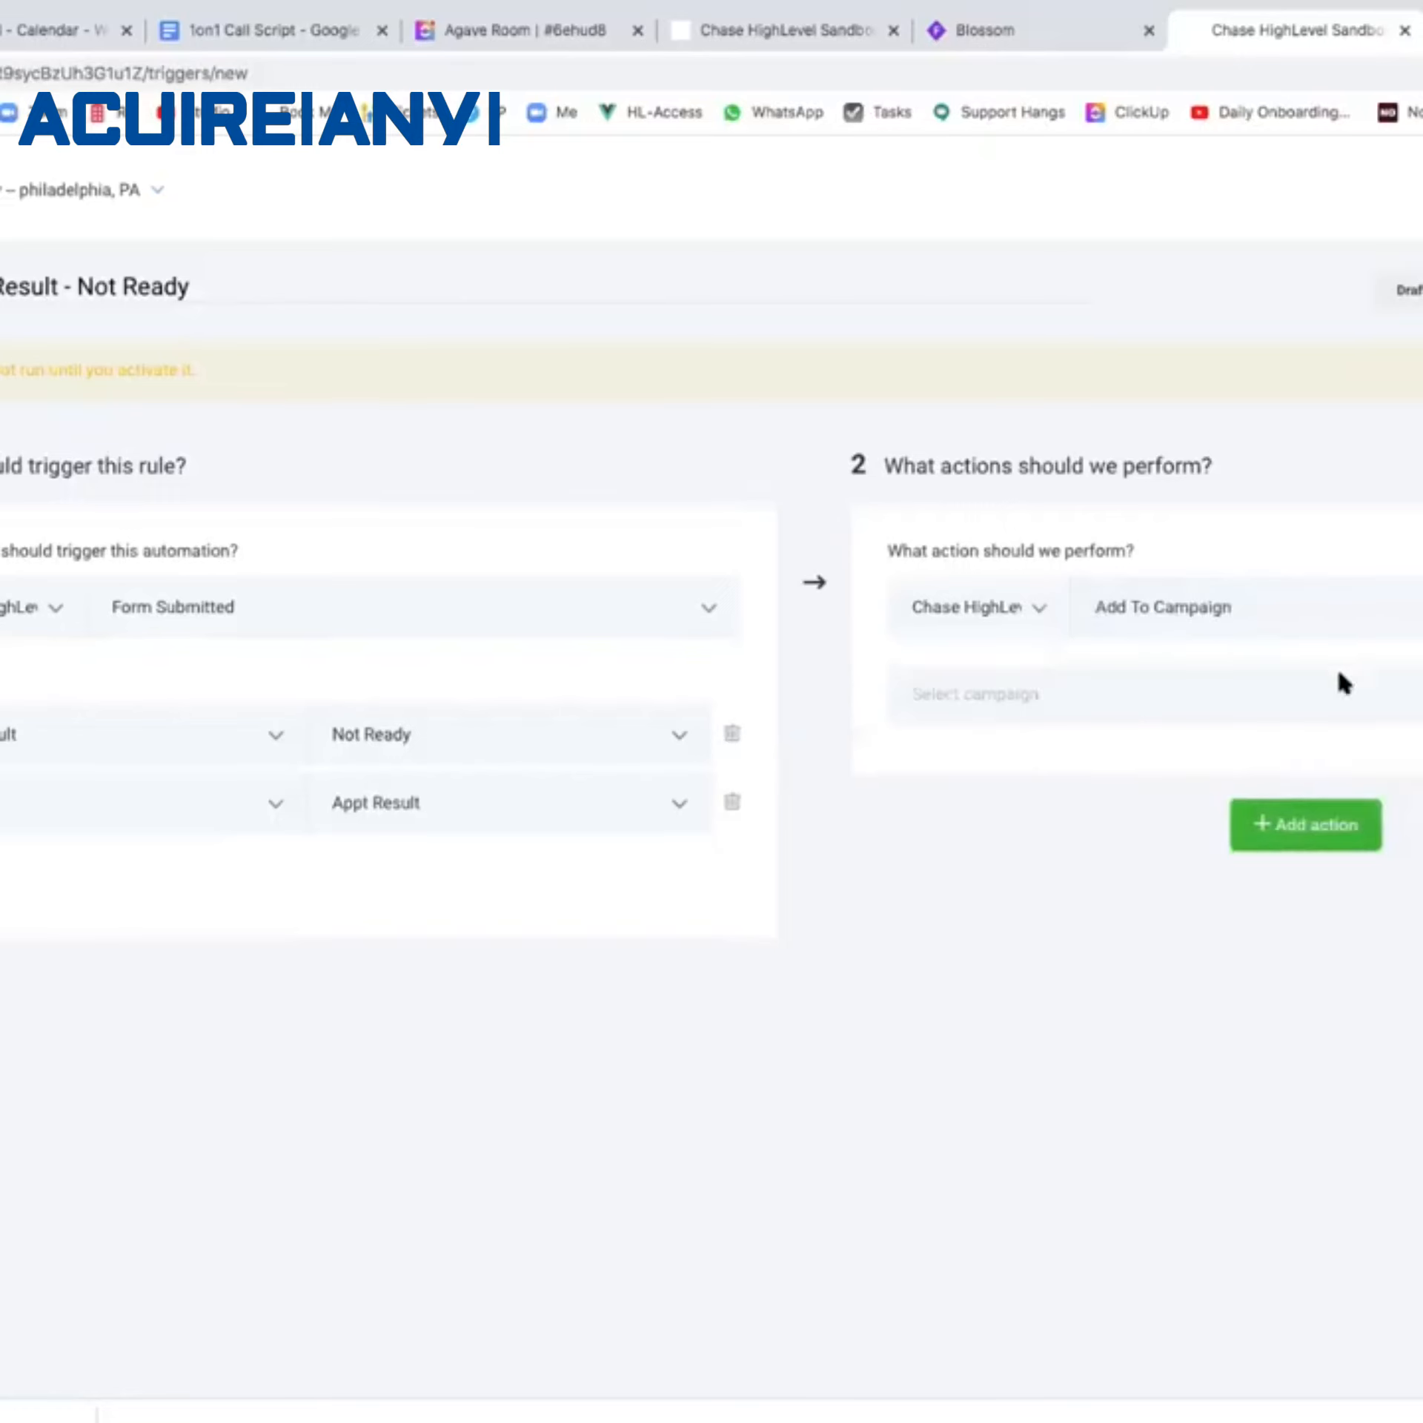
{"action": "left_click", "coordinate": [1343, 677]}
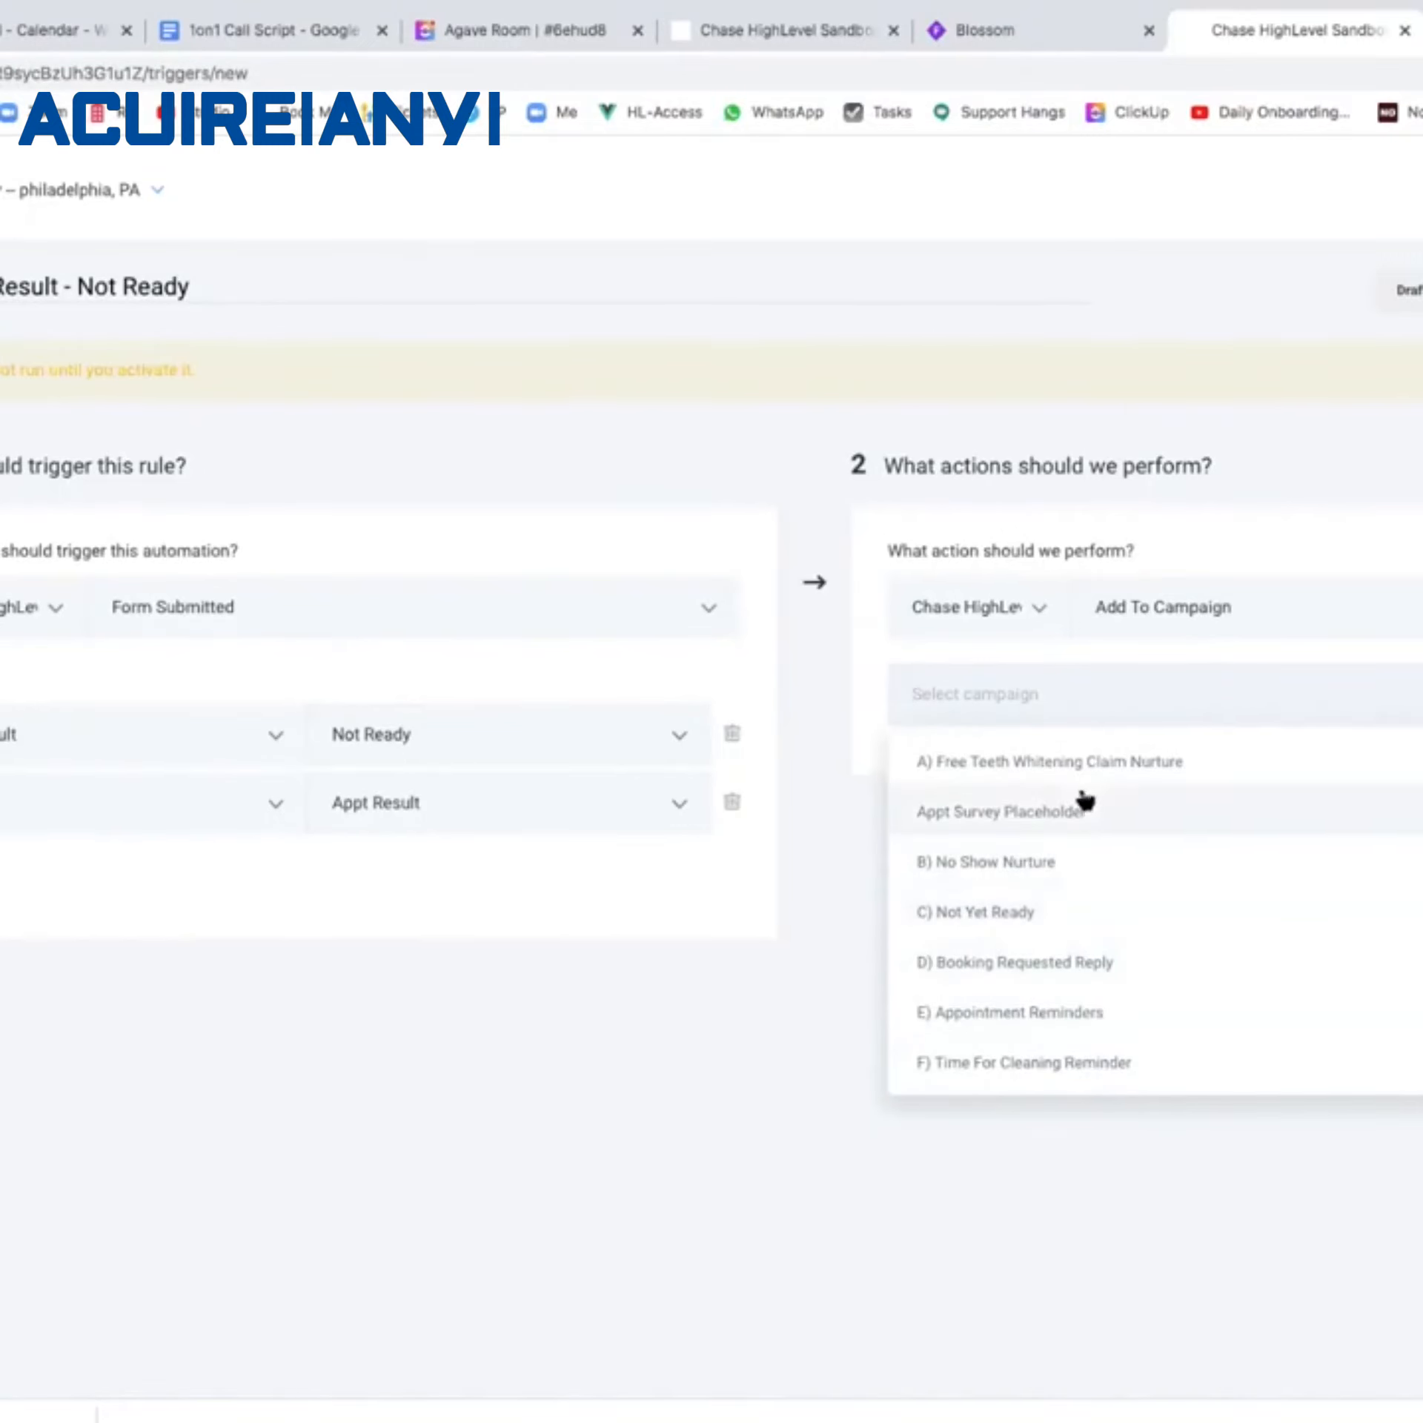
{"action": "left_click", "coordinate": [1404, 589]}
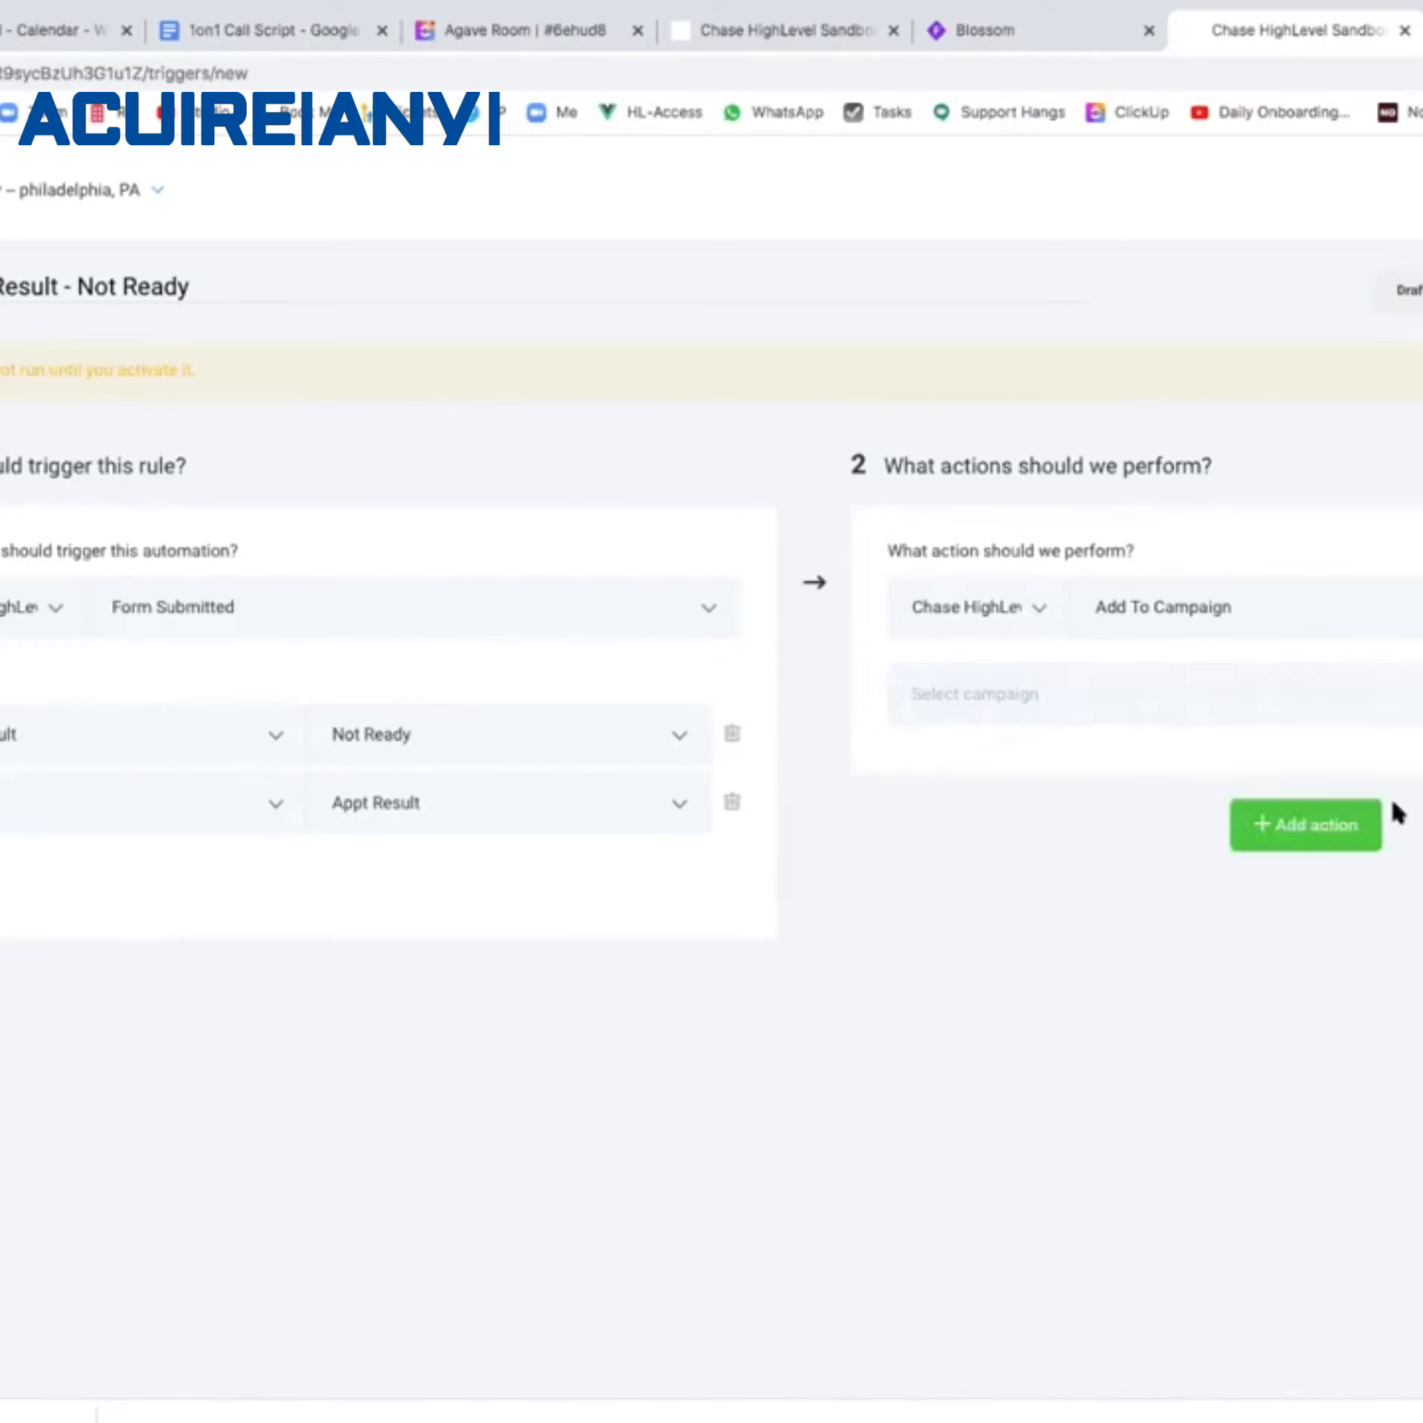
{"action": "left_click", "coordinate": [1322, 841]}
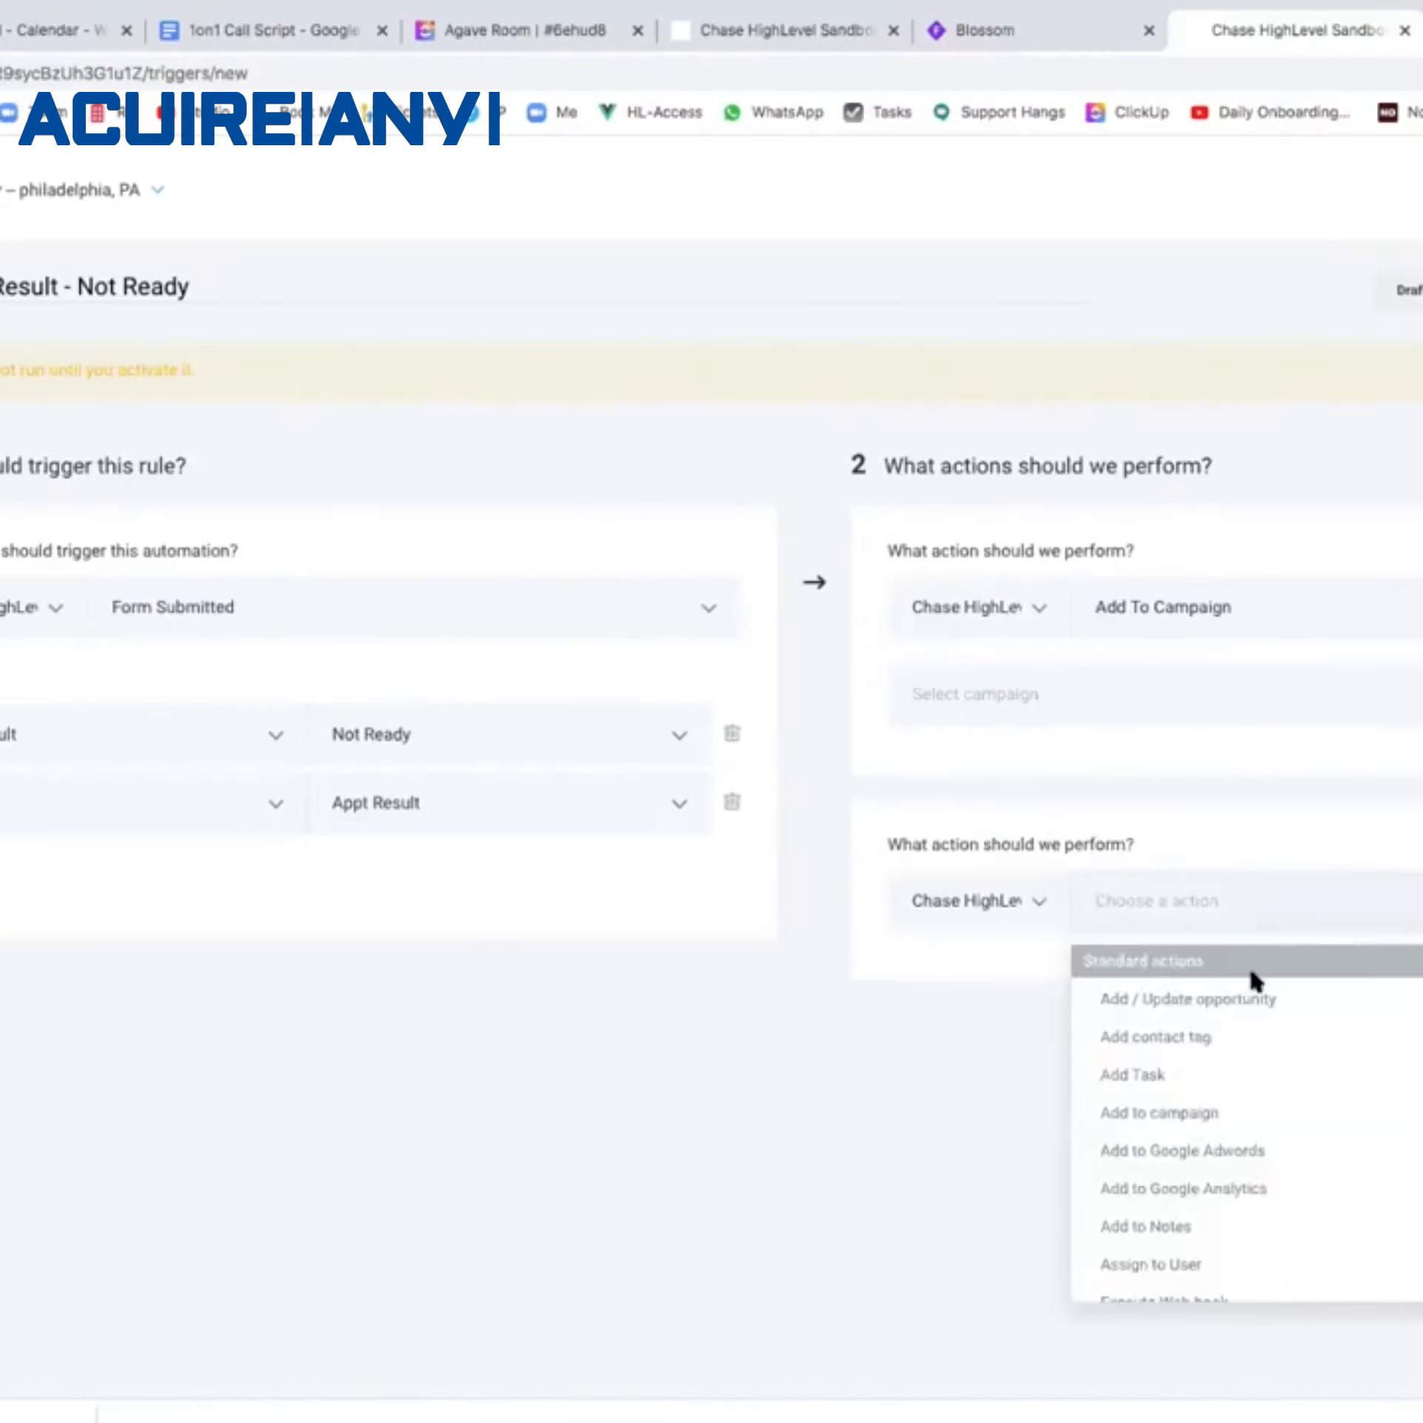
{"action": "left_click", "coordinate": [1248, 1004]}
{"action": "scroll", "coordinate": [1211, 994], "scroll_direction": "down", "scroll_amount": 4}
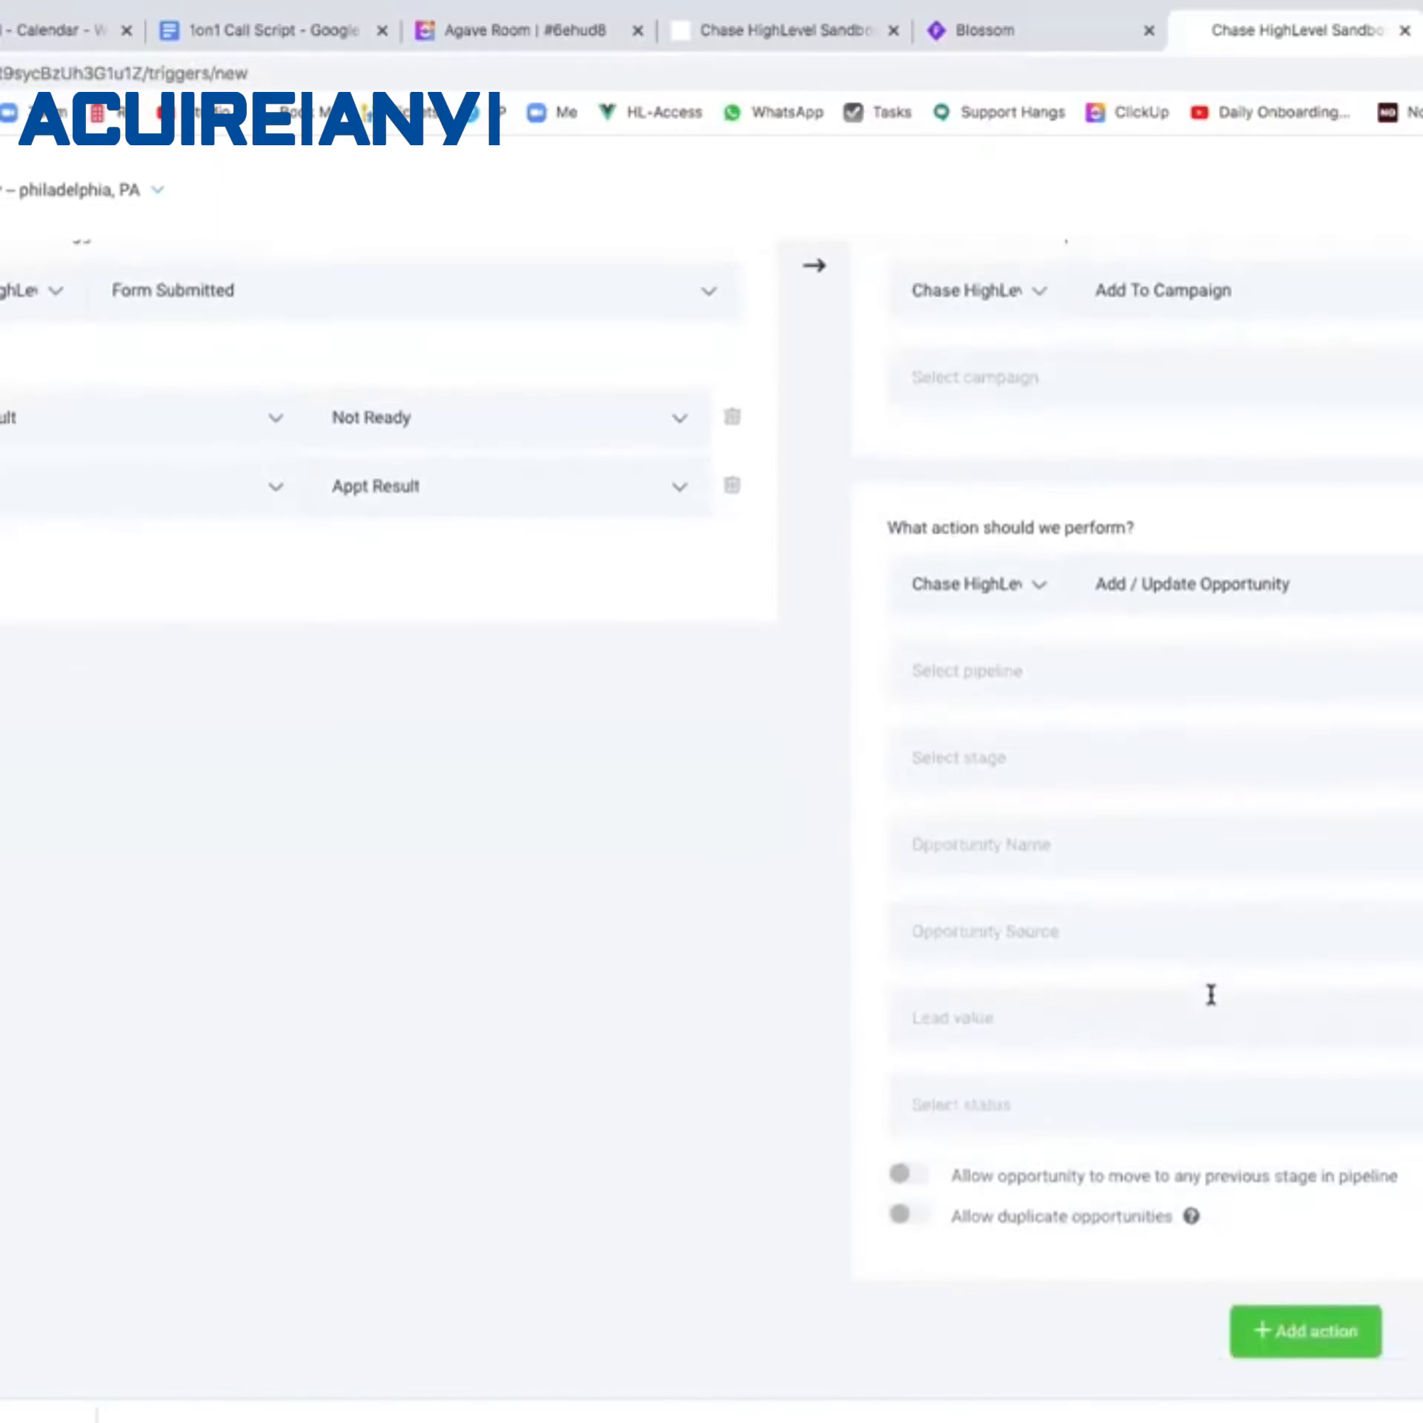
{"action": "left_click", "coordinate": [1225, 673]}
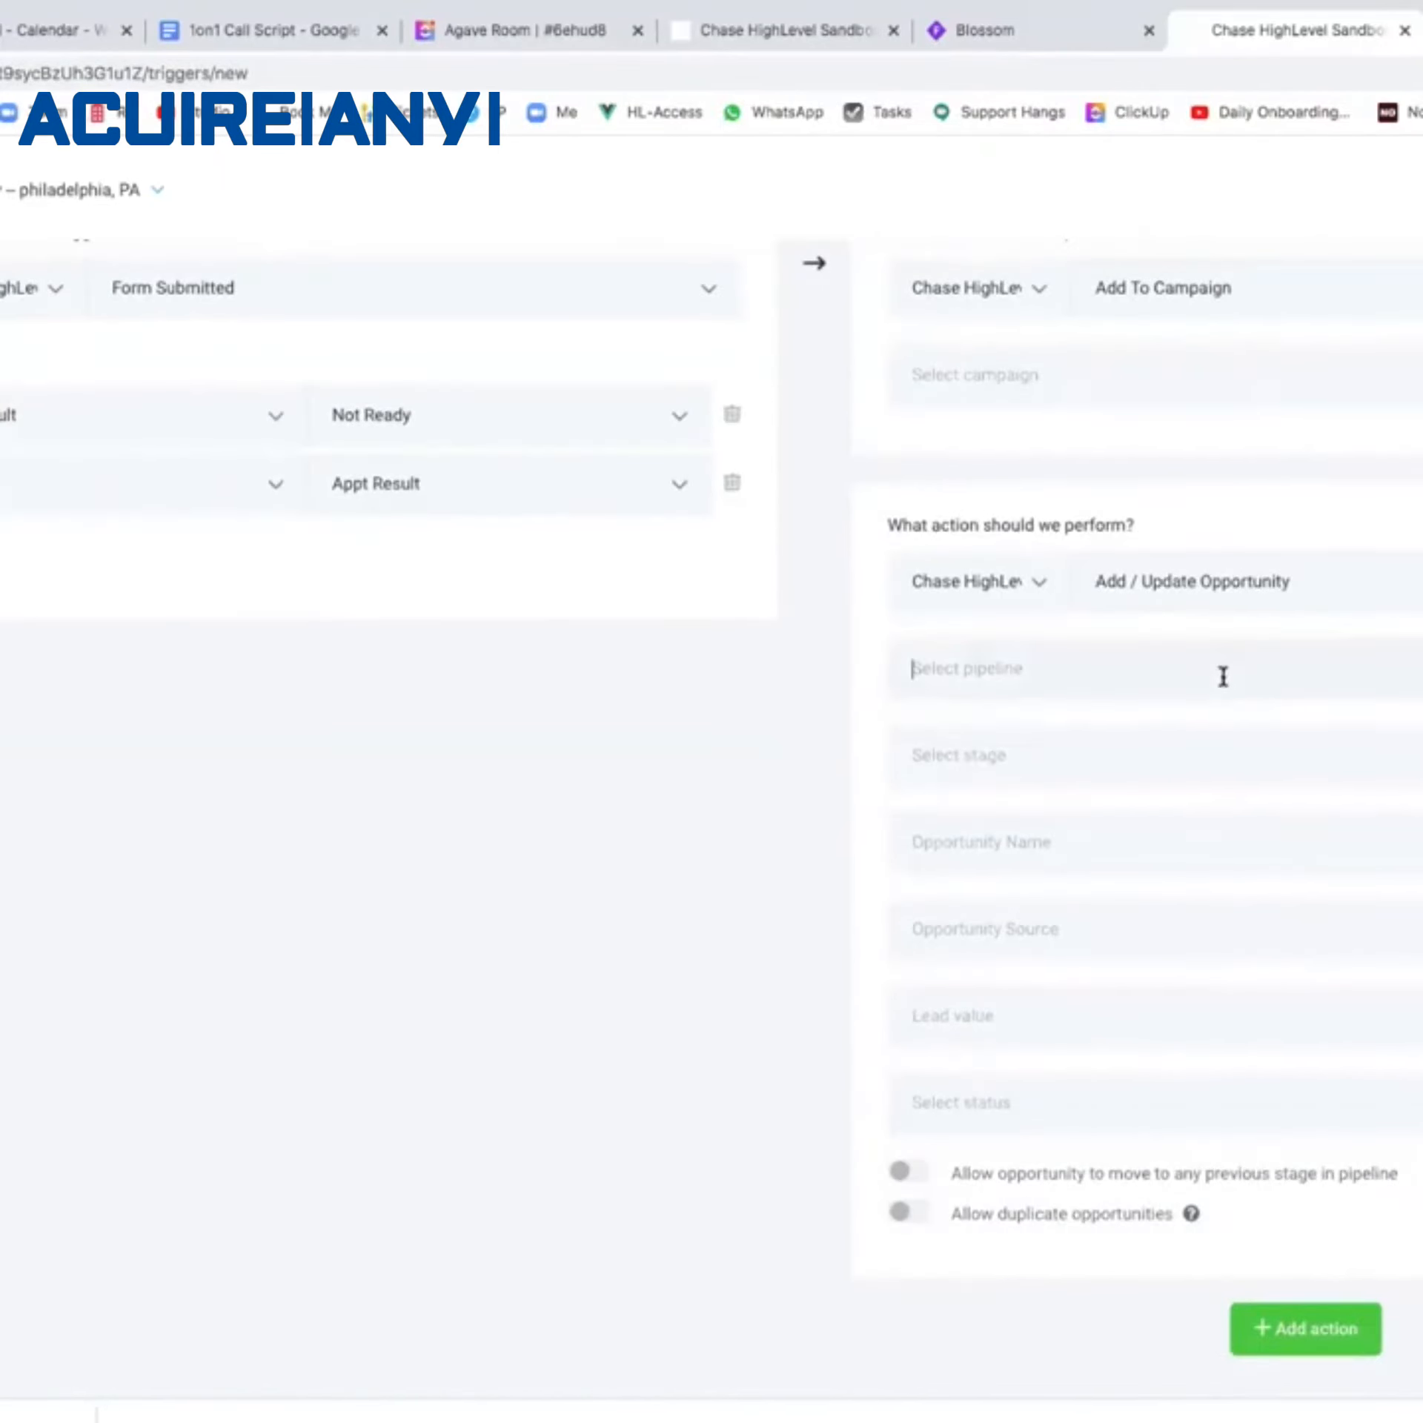
{"action": "left_click", "coordinate": [1200, 731]}
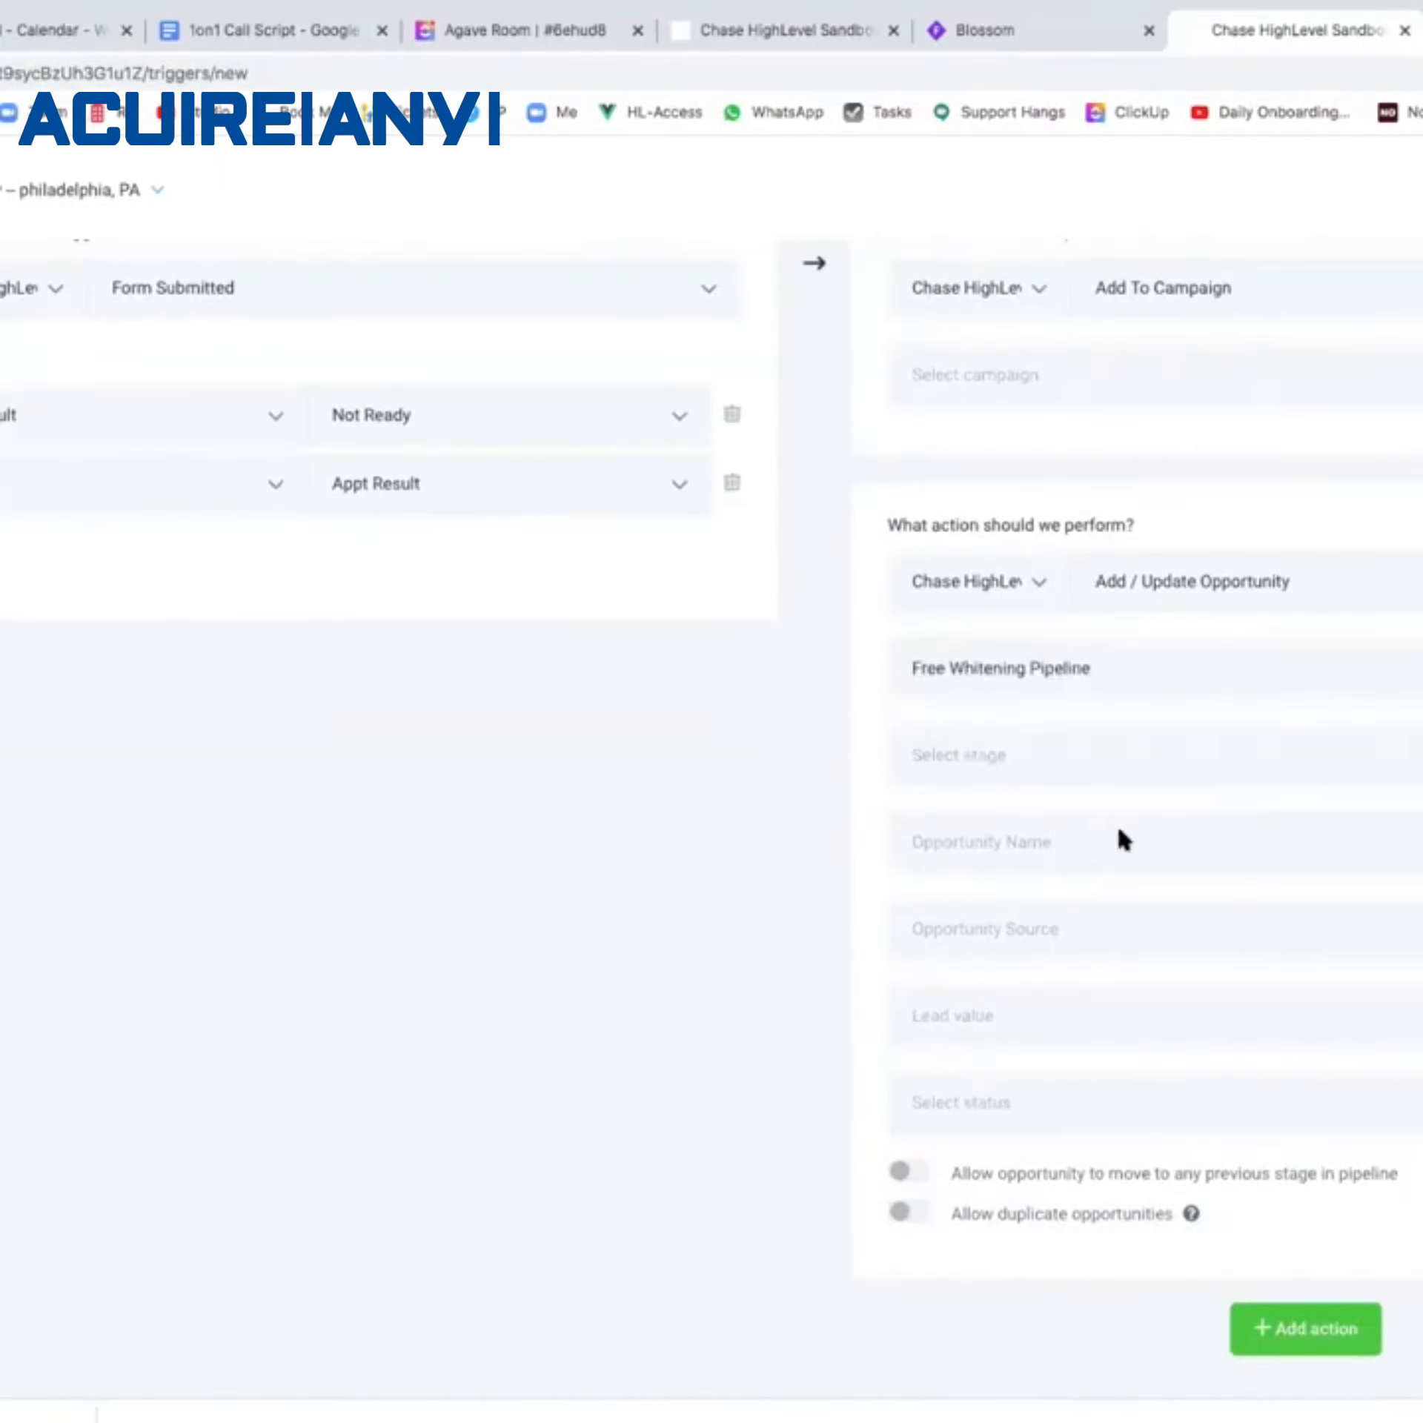
{"action": "left_click", "coordinate": [1104, 1091]}
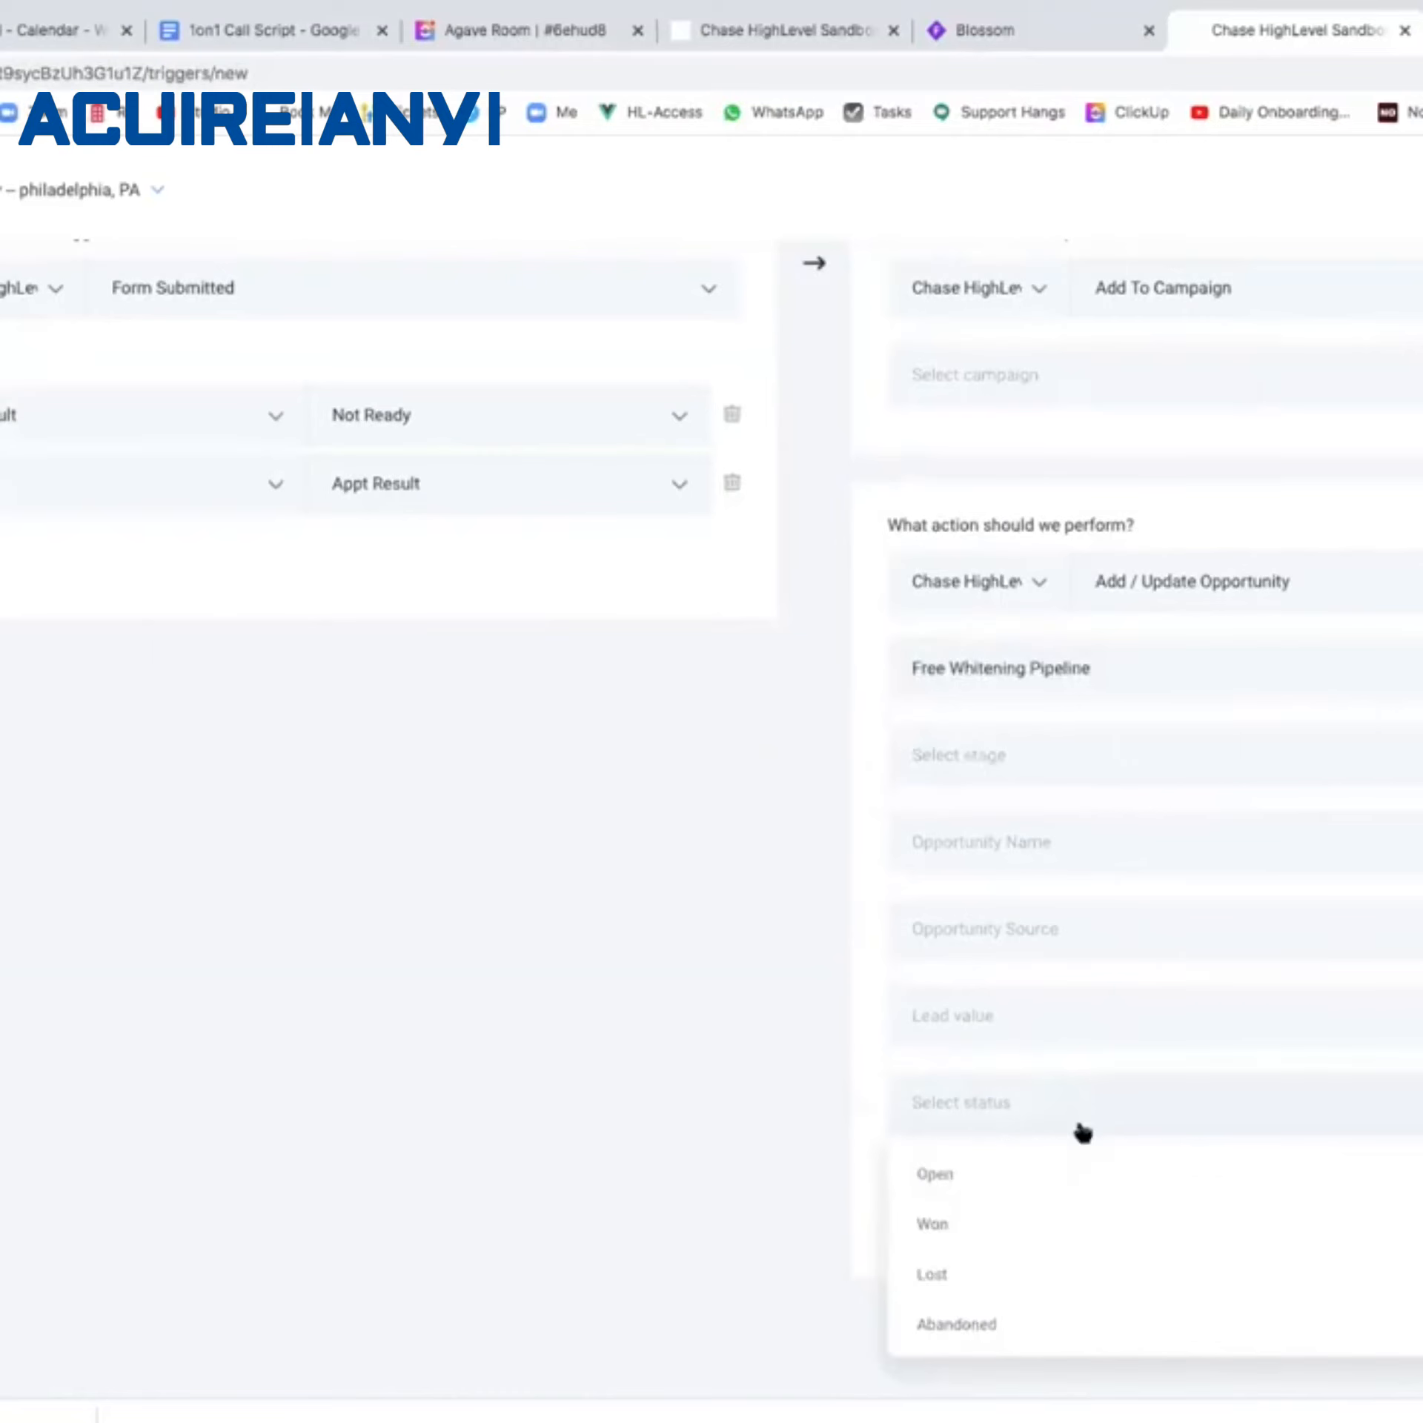
{"action": "left_click", "coordinate": [1061, 1294]}
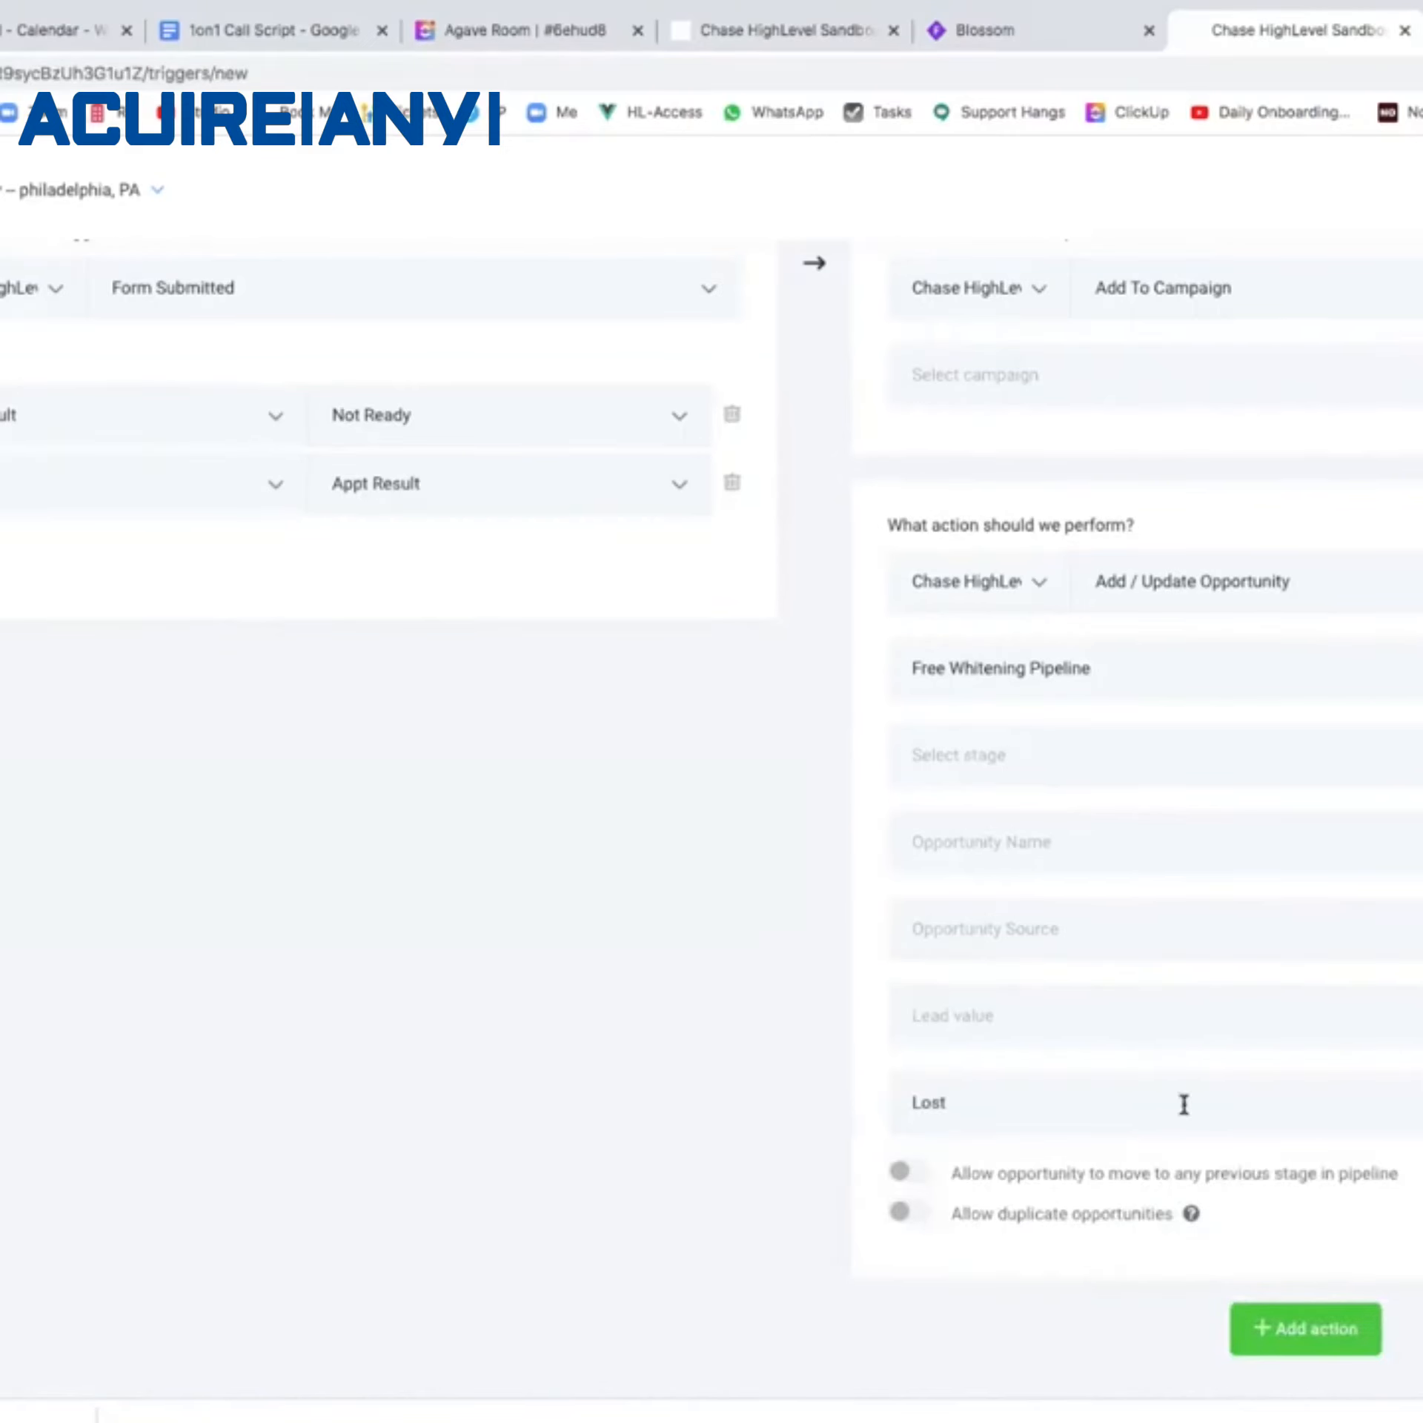
Delete the empty add-to-campaign action, save the rule, and set it Active.
{"action": "scroll", "coordinate": [1184, 1105], "scroll_direction": "up", "scroll_amount": 2}
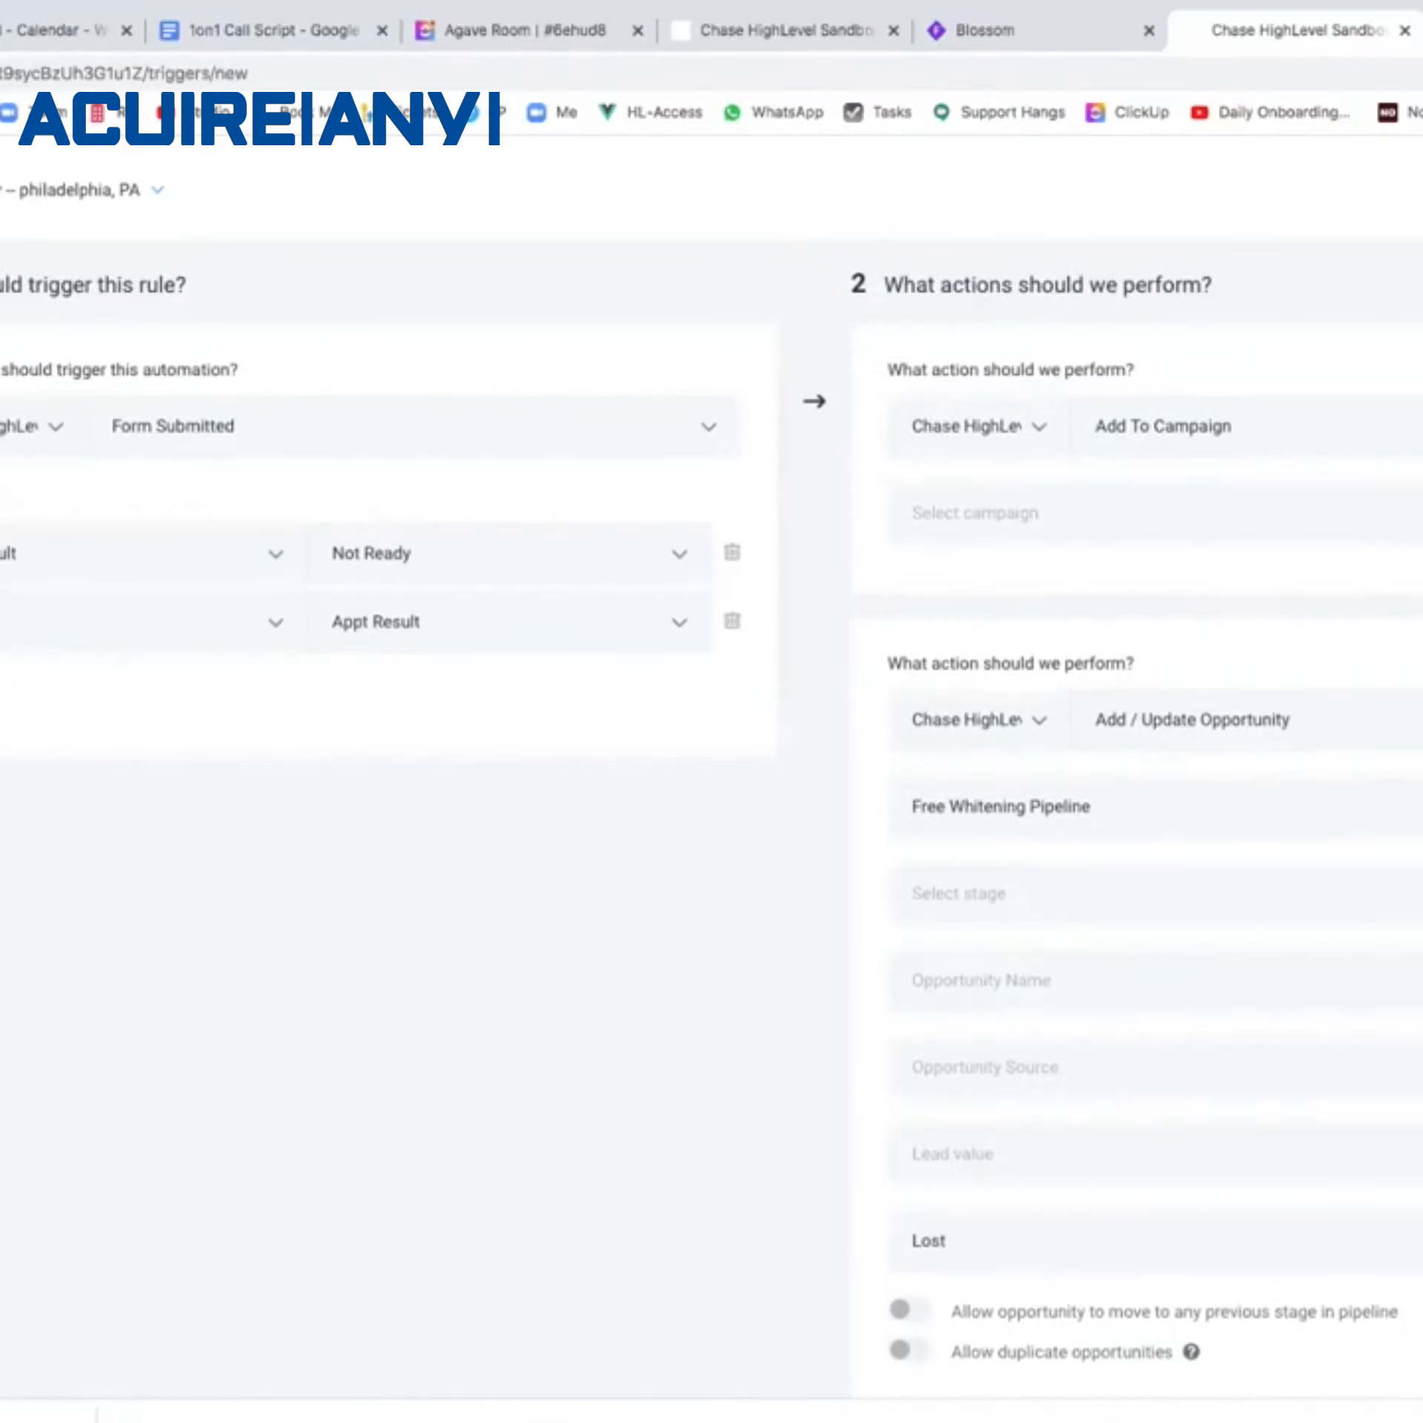
{"action": "left_click", "coordinate": [1417, 374]}
{"action": "scroll", "coordinate": [1250, 390], "scroll_direction": "up", "scroll_amount": 3}
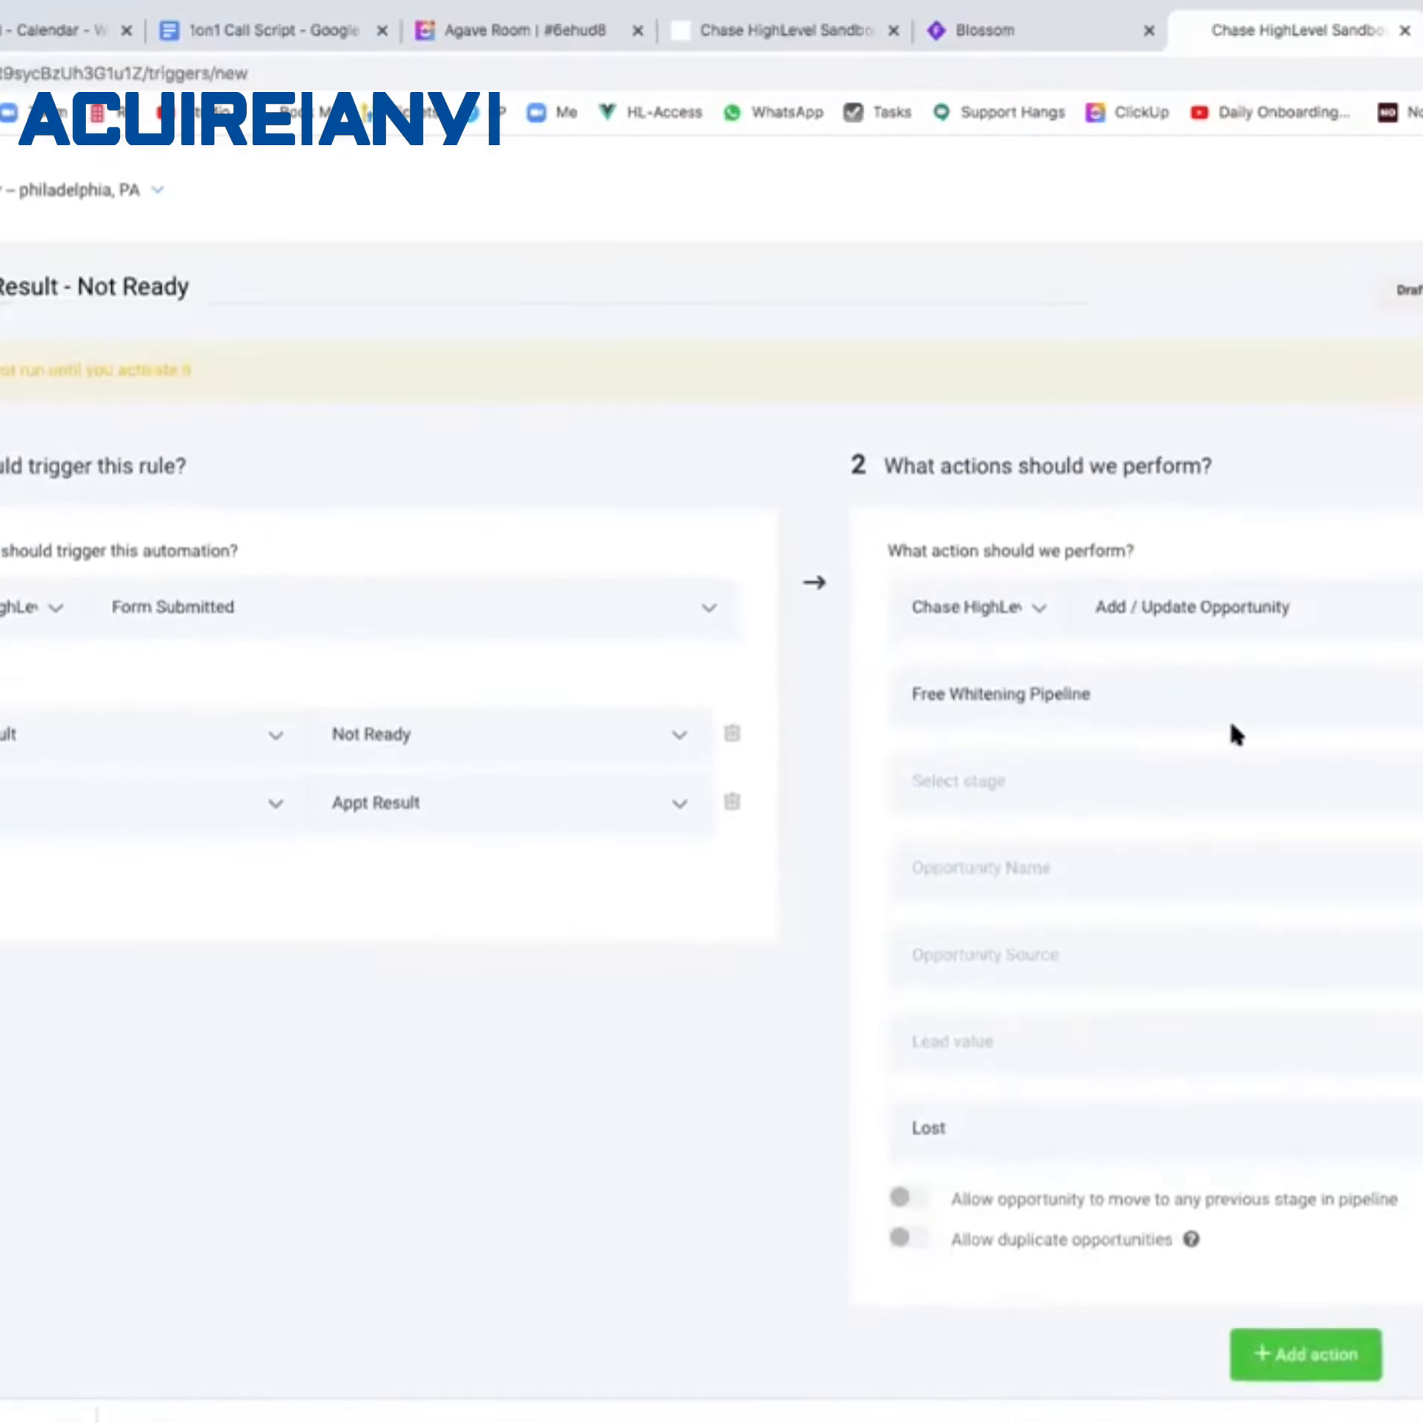
{"action": "left_click", "coordinate": [1421, 292]}
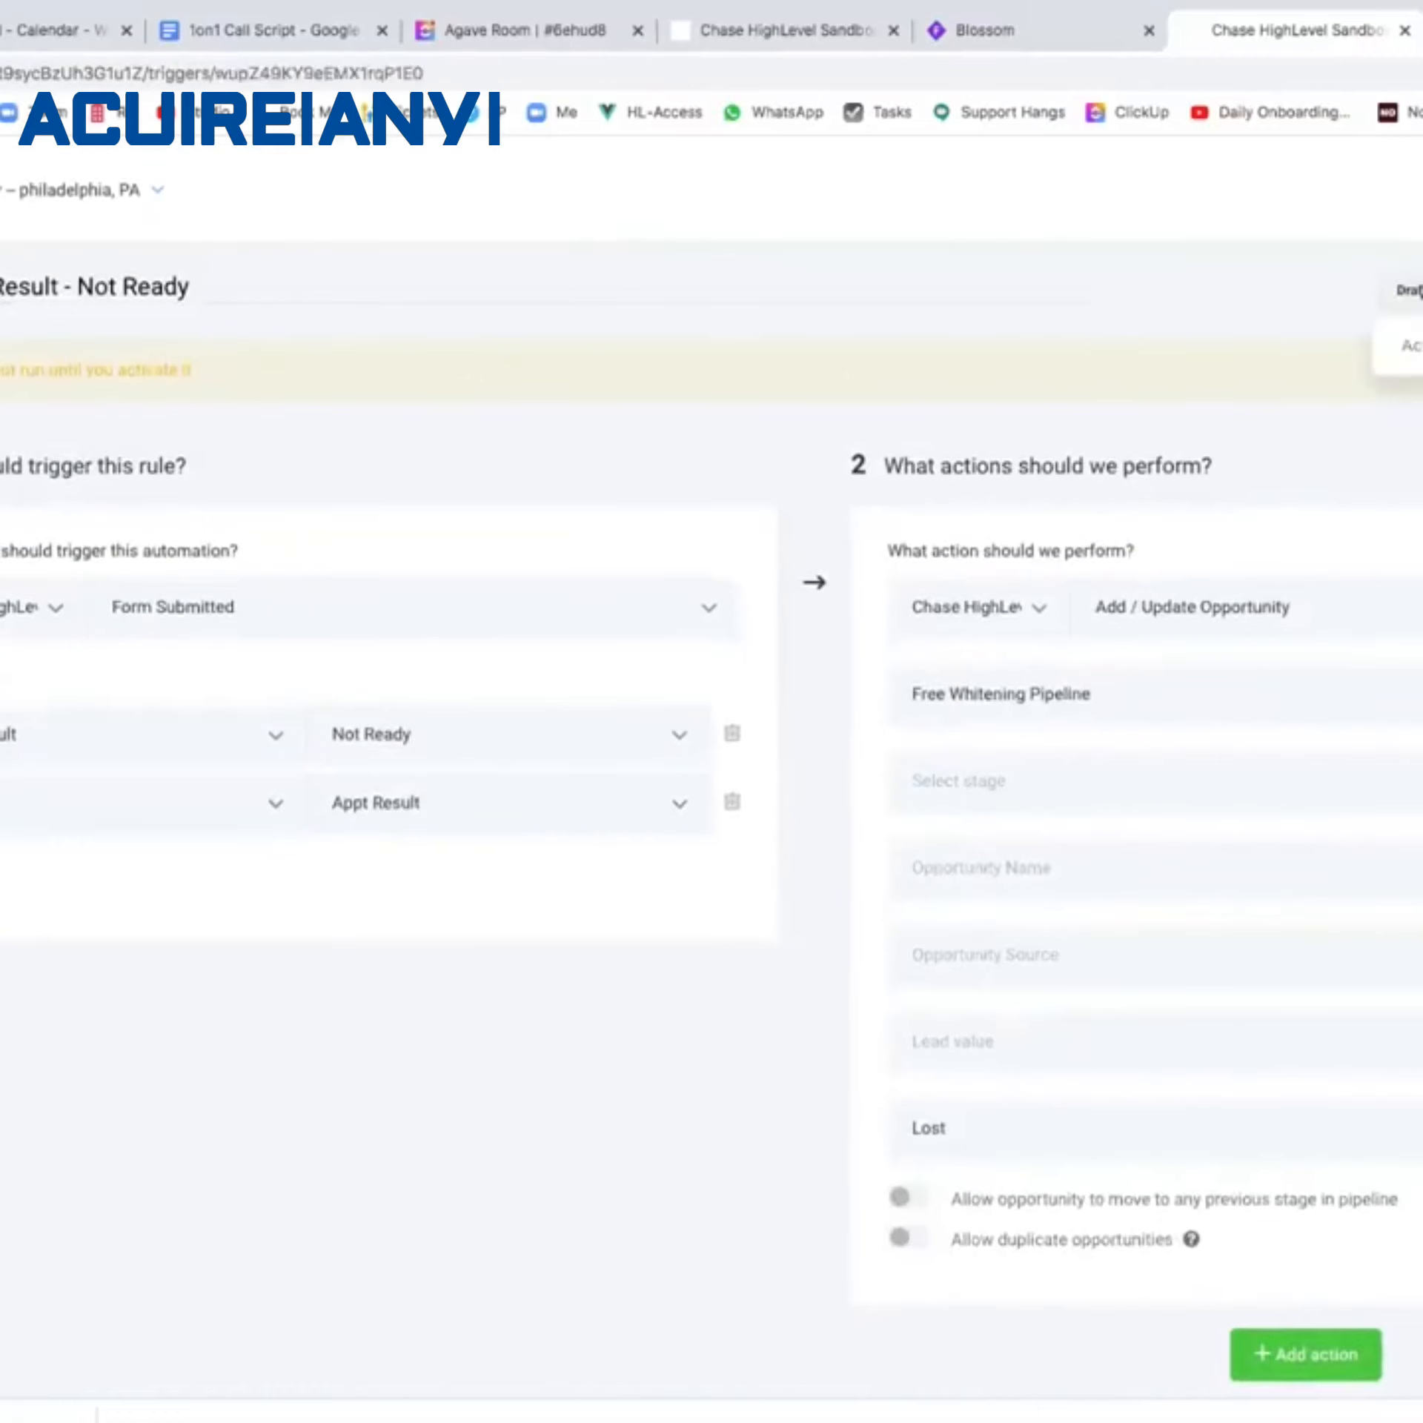
{"action": "left_click", "coordinate": [1406, 345]}
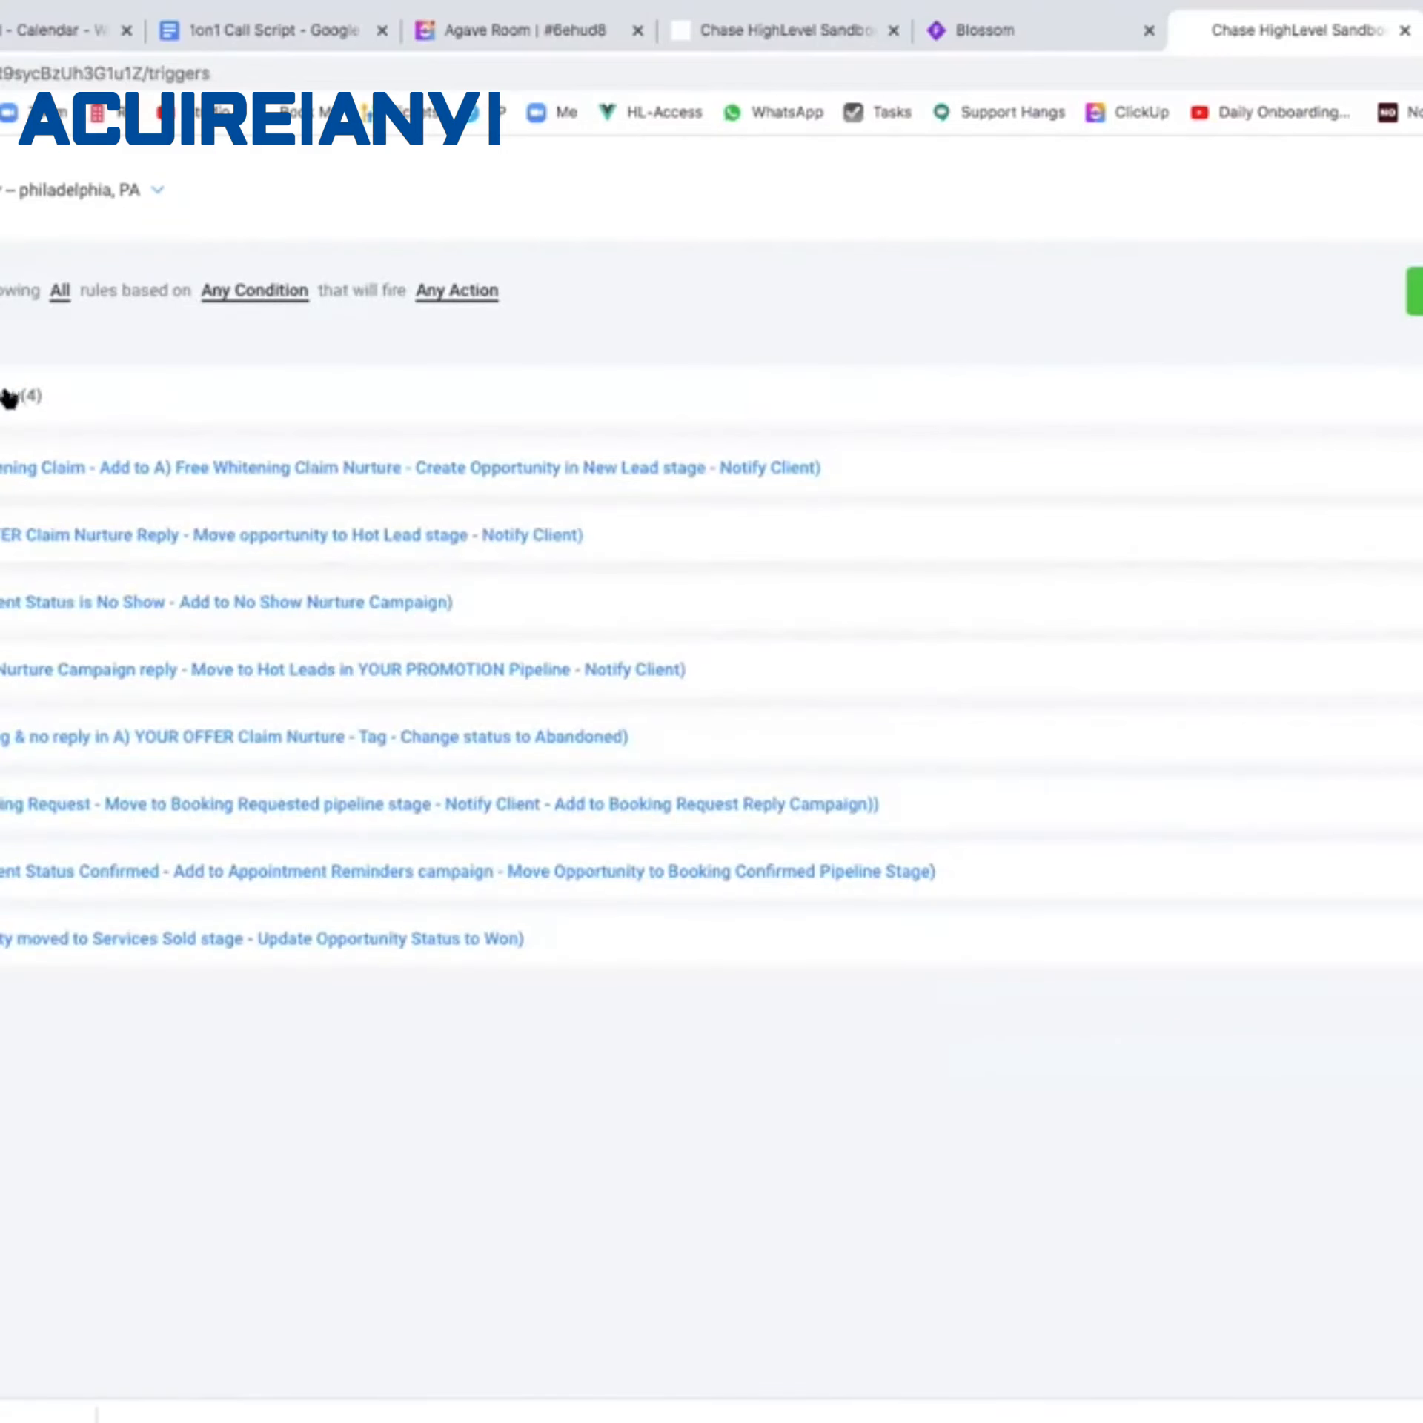
Open the No Show rule and add an Add / Update Opportunity action: Free Whitening Pipeline, status Abandoned.
{"action": "left_click", "coordinate": [7, 395]}
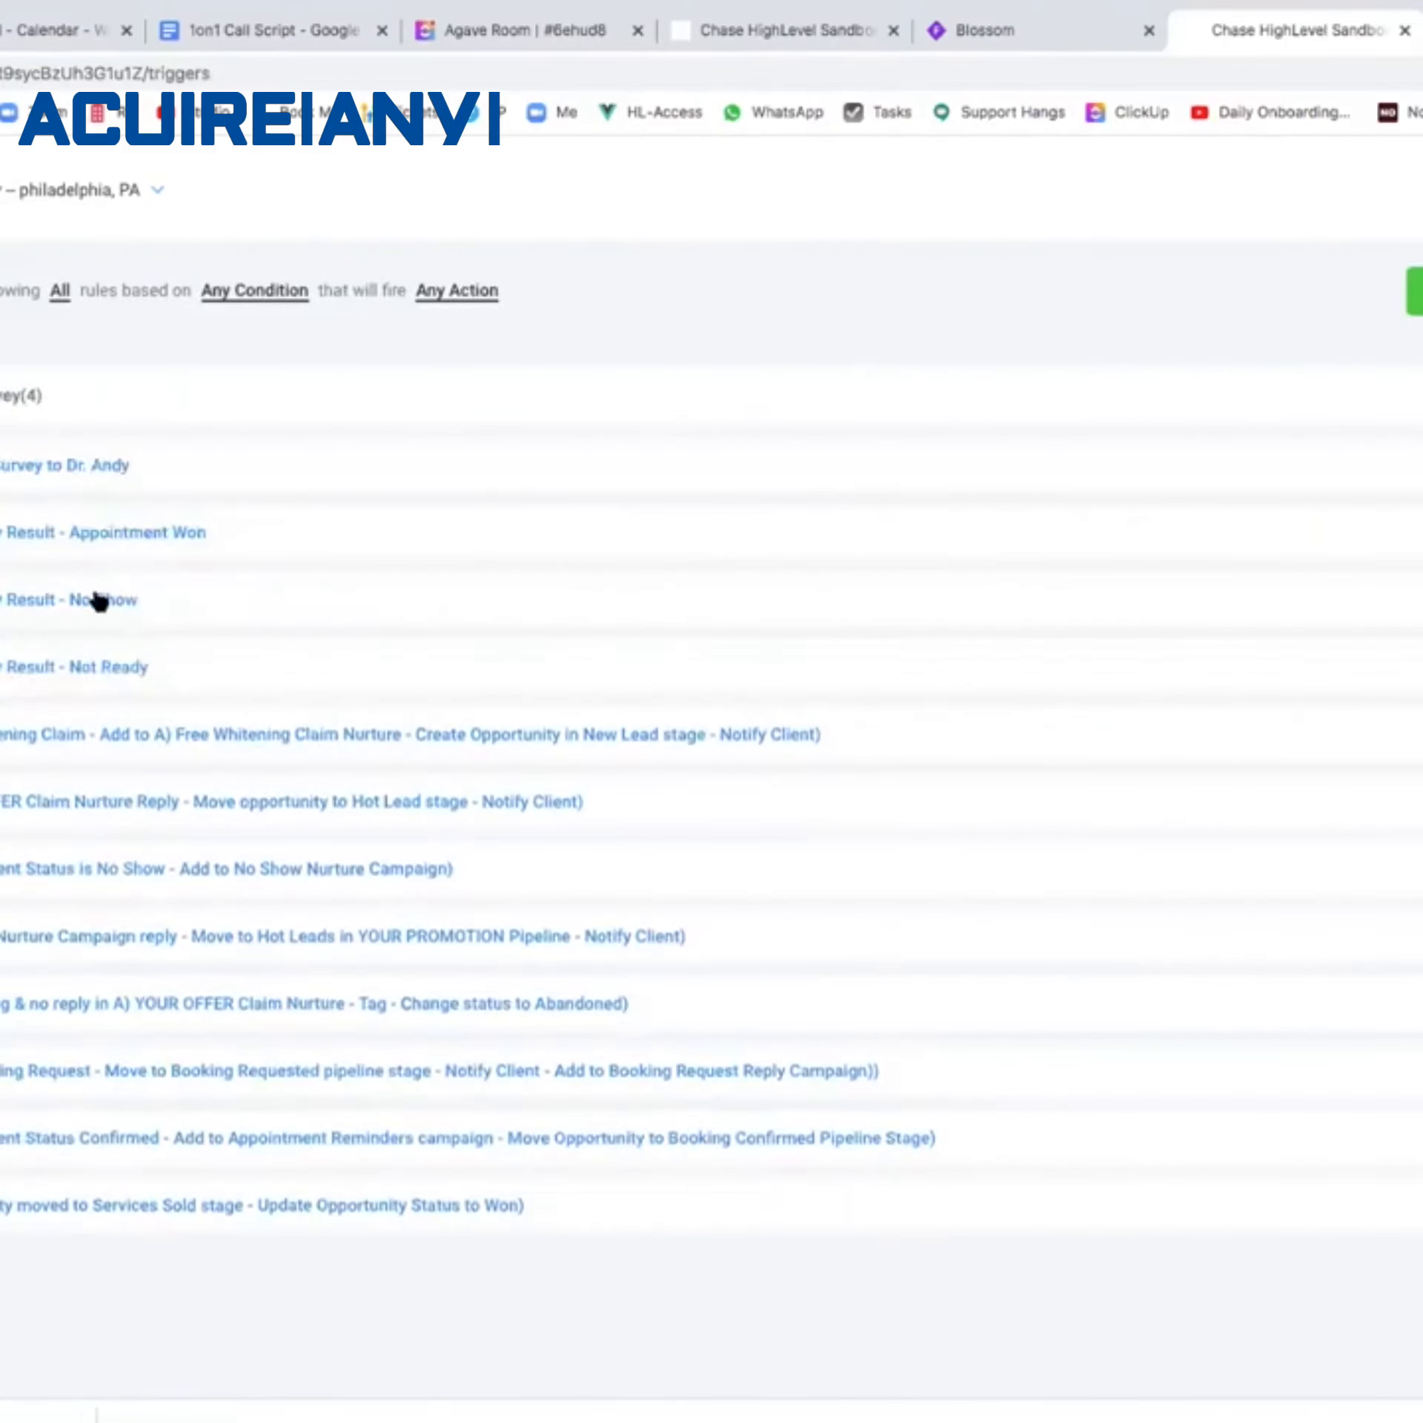
{"action": "left_click", "coordinate": [100, 600]}
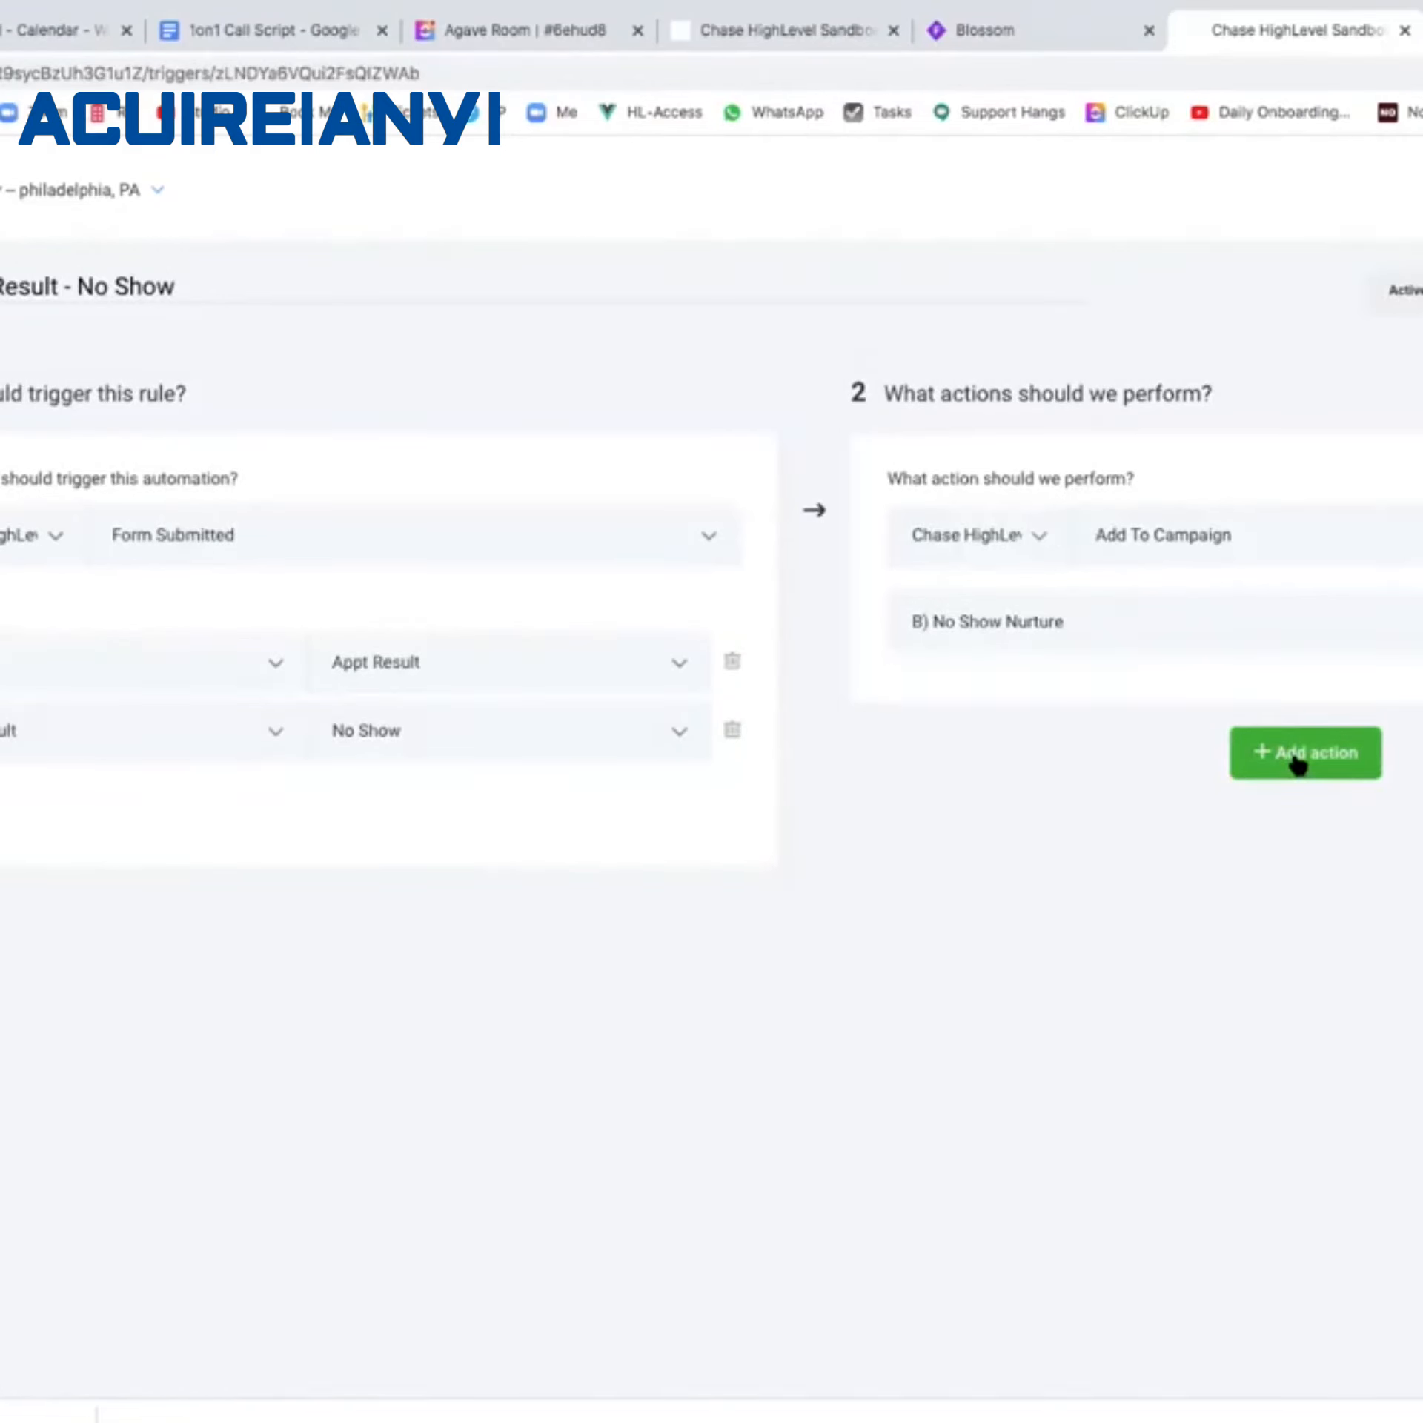
{"action": "left_click", "coordinate": [1299, 763]}
{"action": "left_click", "coordinate": [1217, 831]}
{"action": "left_click", "coordinate": [1207, 925]}
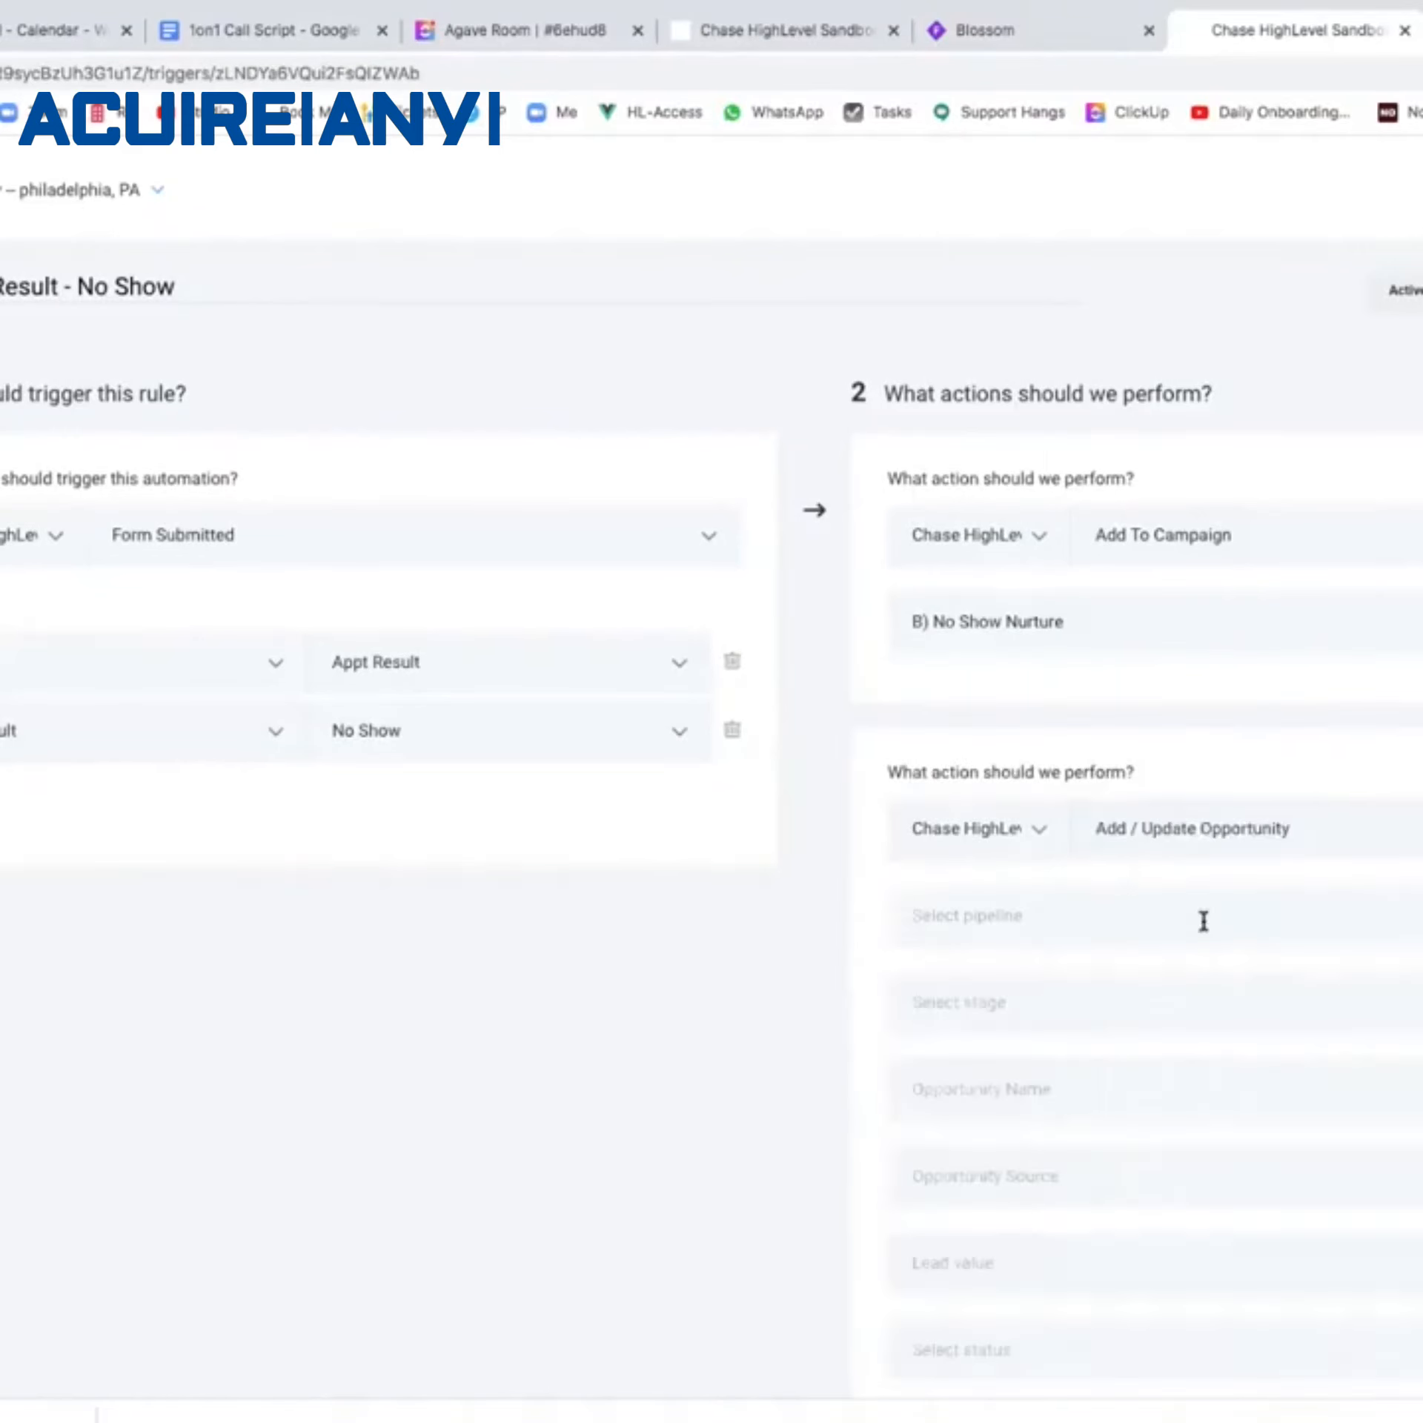
{"action": "left_click", "coordinate": [1195, 926]}
{"action": "left_click", "coordinate": [1182, 983]}
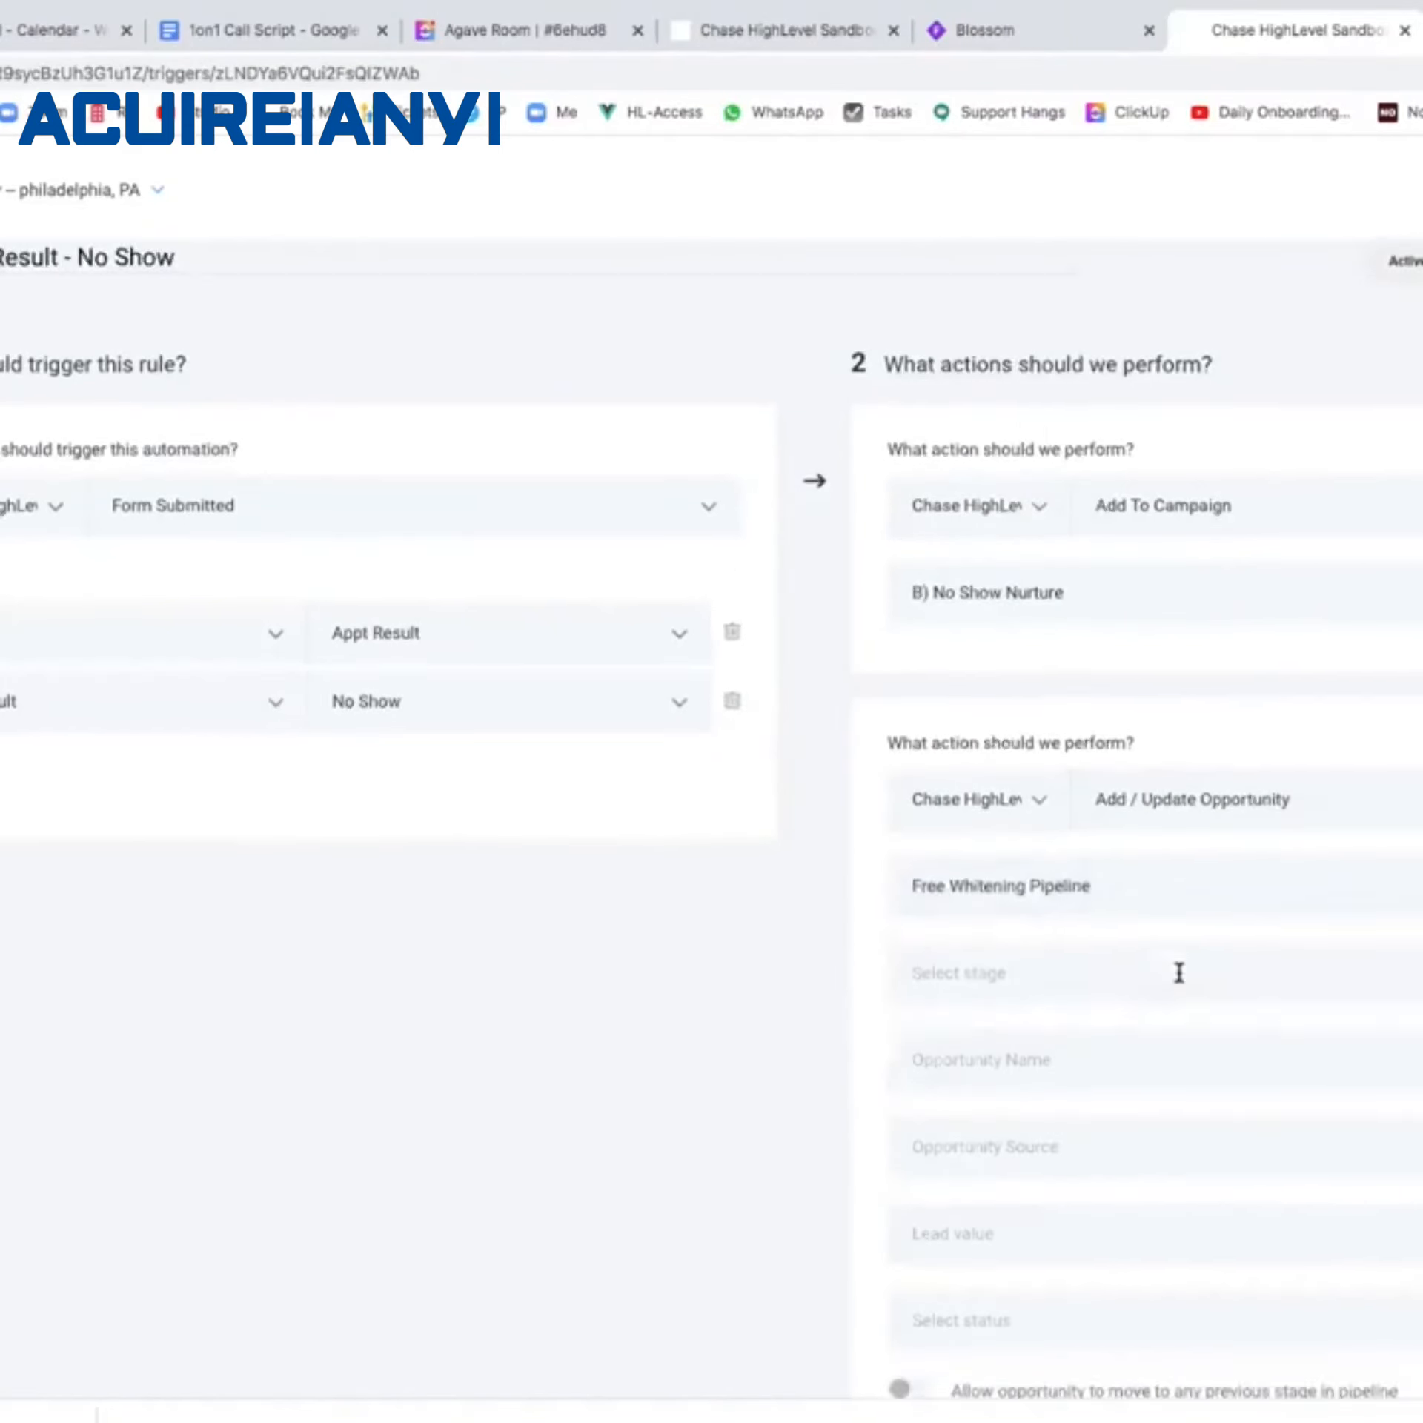
{"action": "scroll", "coordinate": [1177, 980], "scroll_direction": "down", "scroll_amount": 3}
{"action": "left_click", "coordinate": [1137, 1063]}
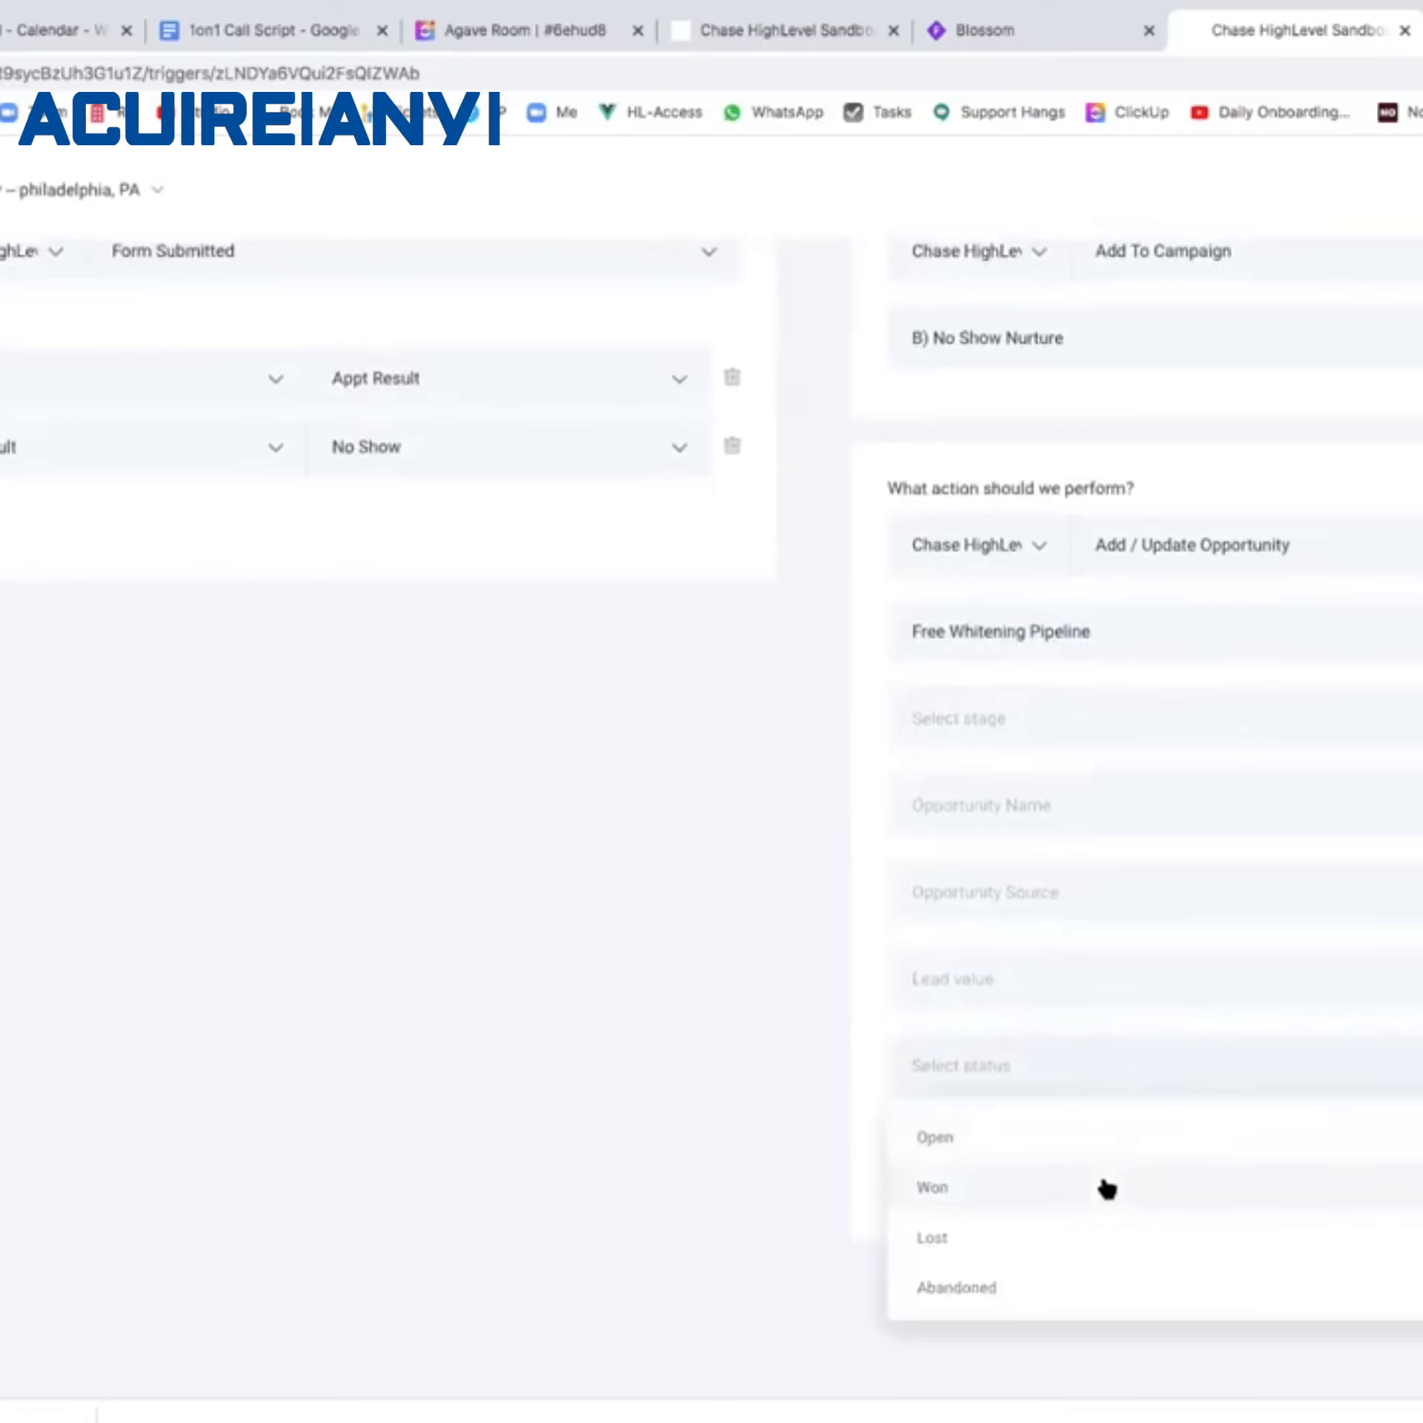
{"action": "left_click", "coordinate": [1088, 1287]}
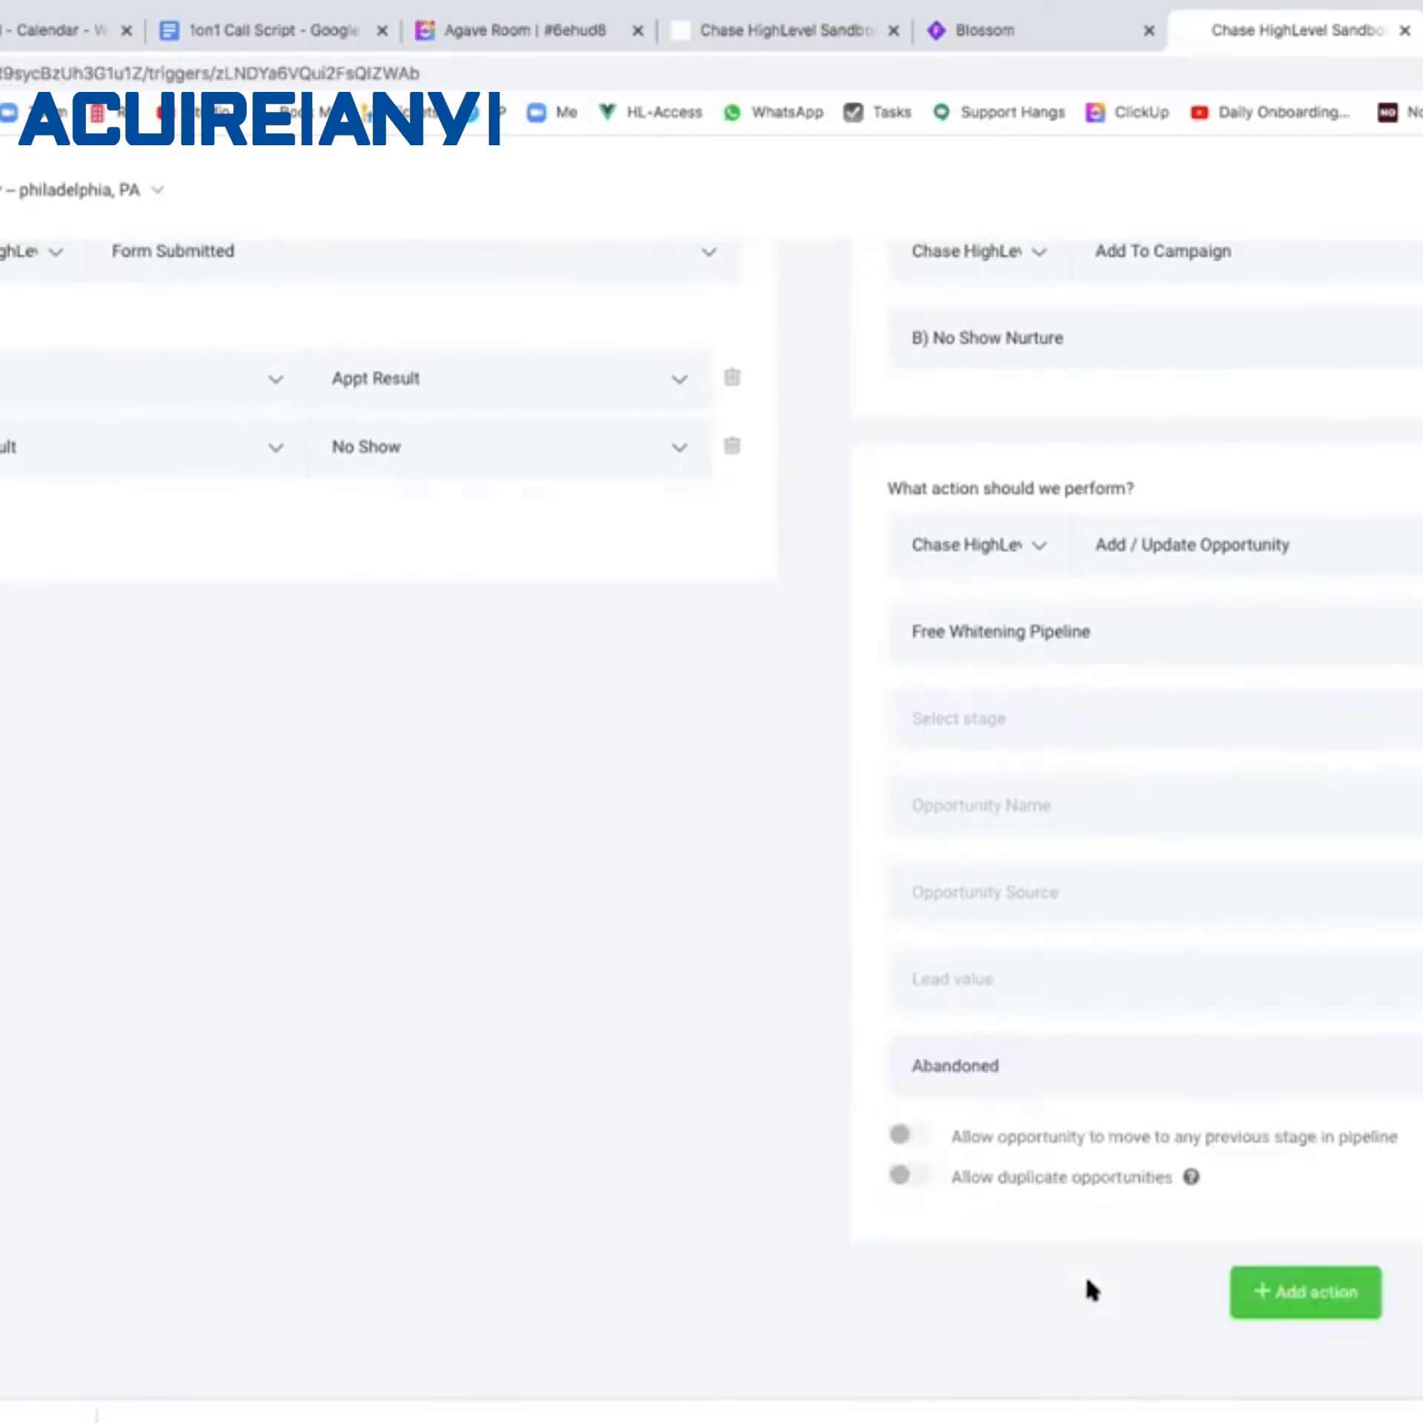
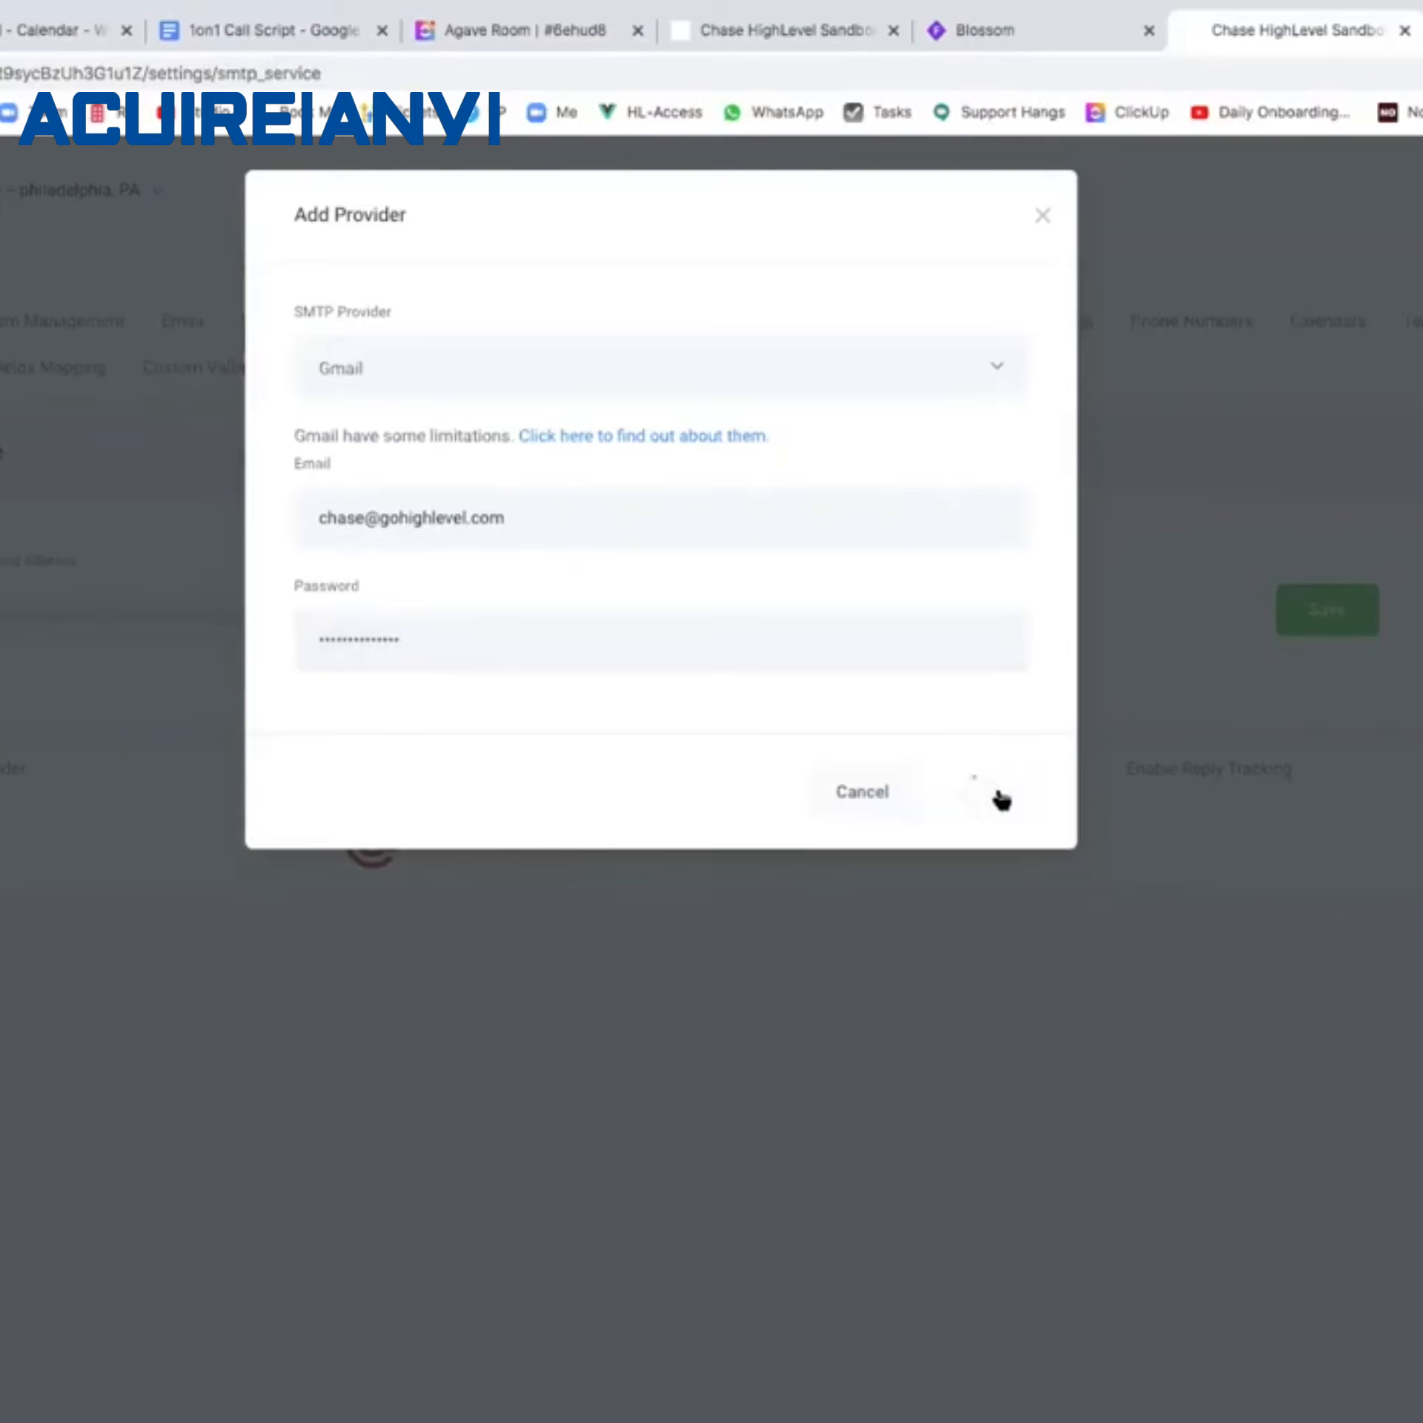
Save the Gmail sending provider and open the contact's detail page.
{"action": "left_click", "coordinate": [1002, 800]}
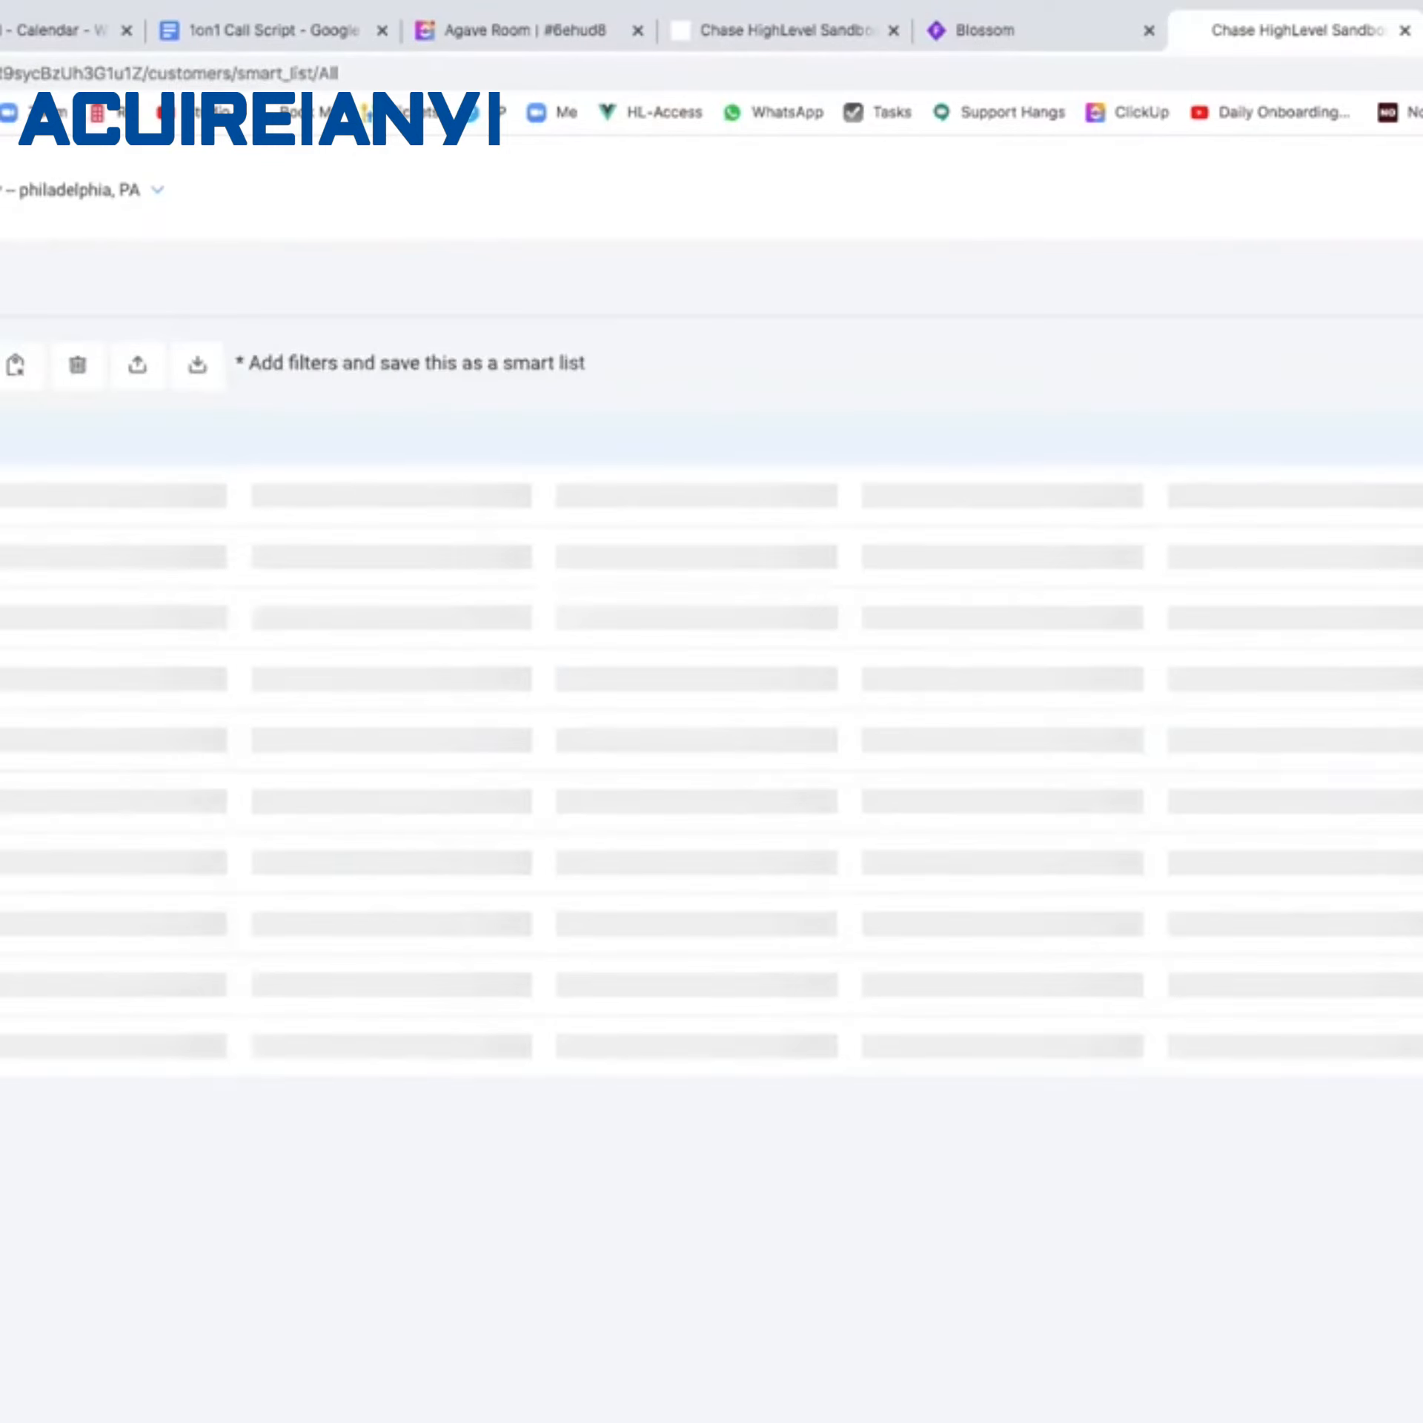
{"action": "left_click", "coordinate": [233, 554]}
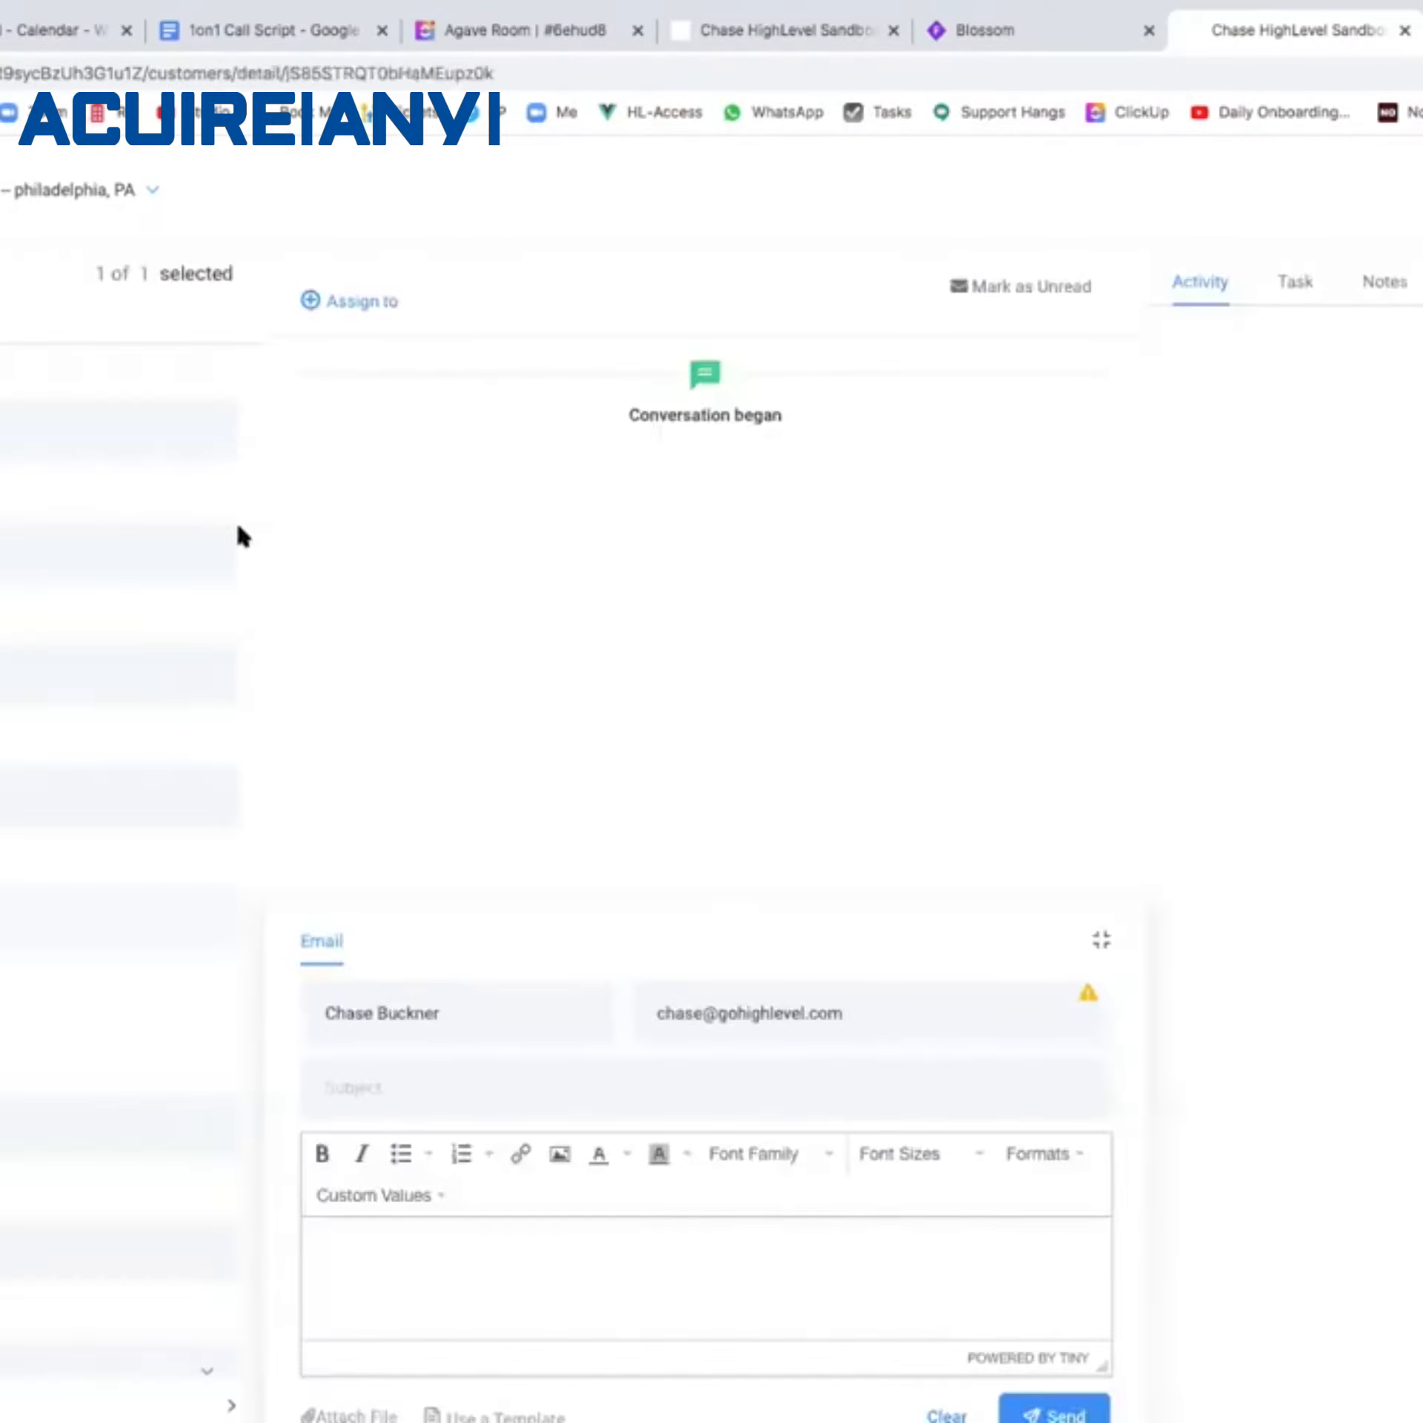
{"action": "scroll", "coordinate": [17, 1087], "scroll_direction": "down", "scroll_amount": 1}
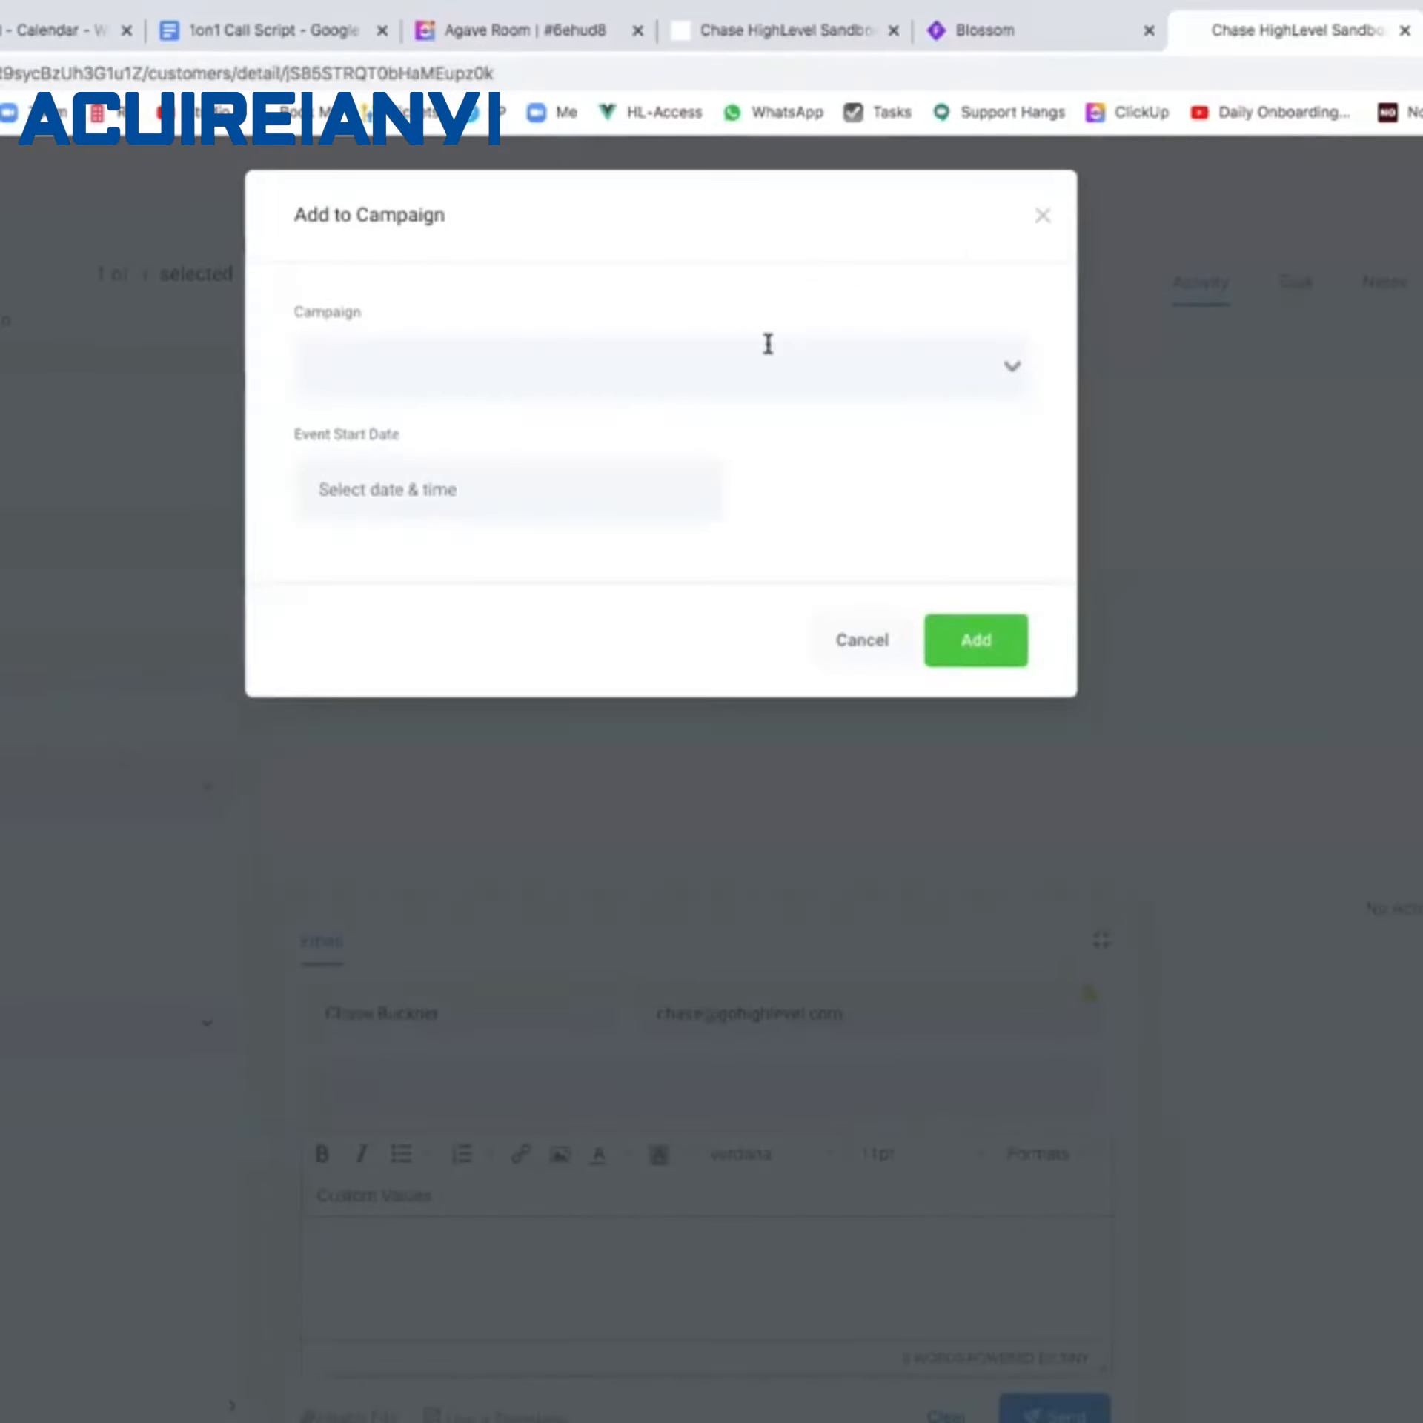
Add the contact to the Appt Survey Placeholder campaign and expand the sent survey email.
{"action": "left_click", "coordinate": [767, 350]}
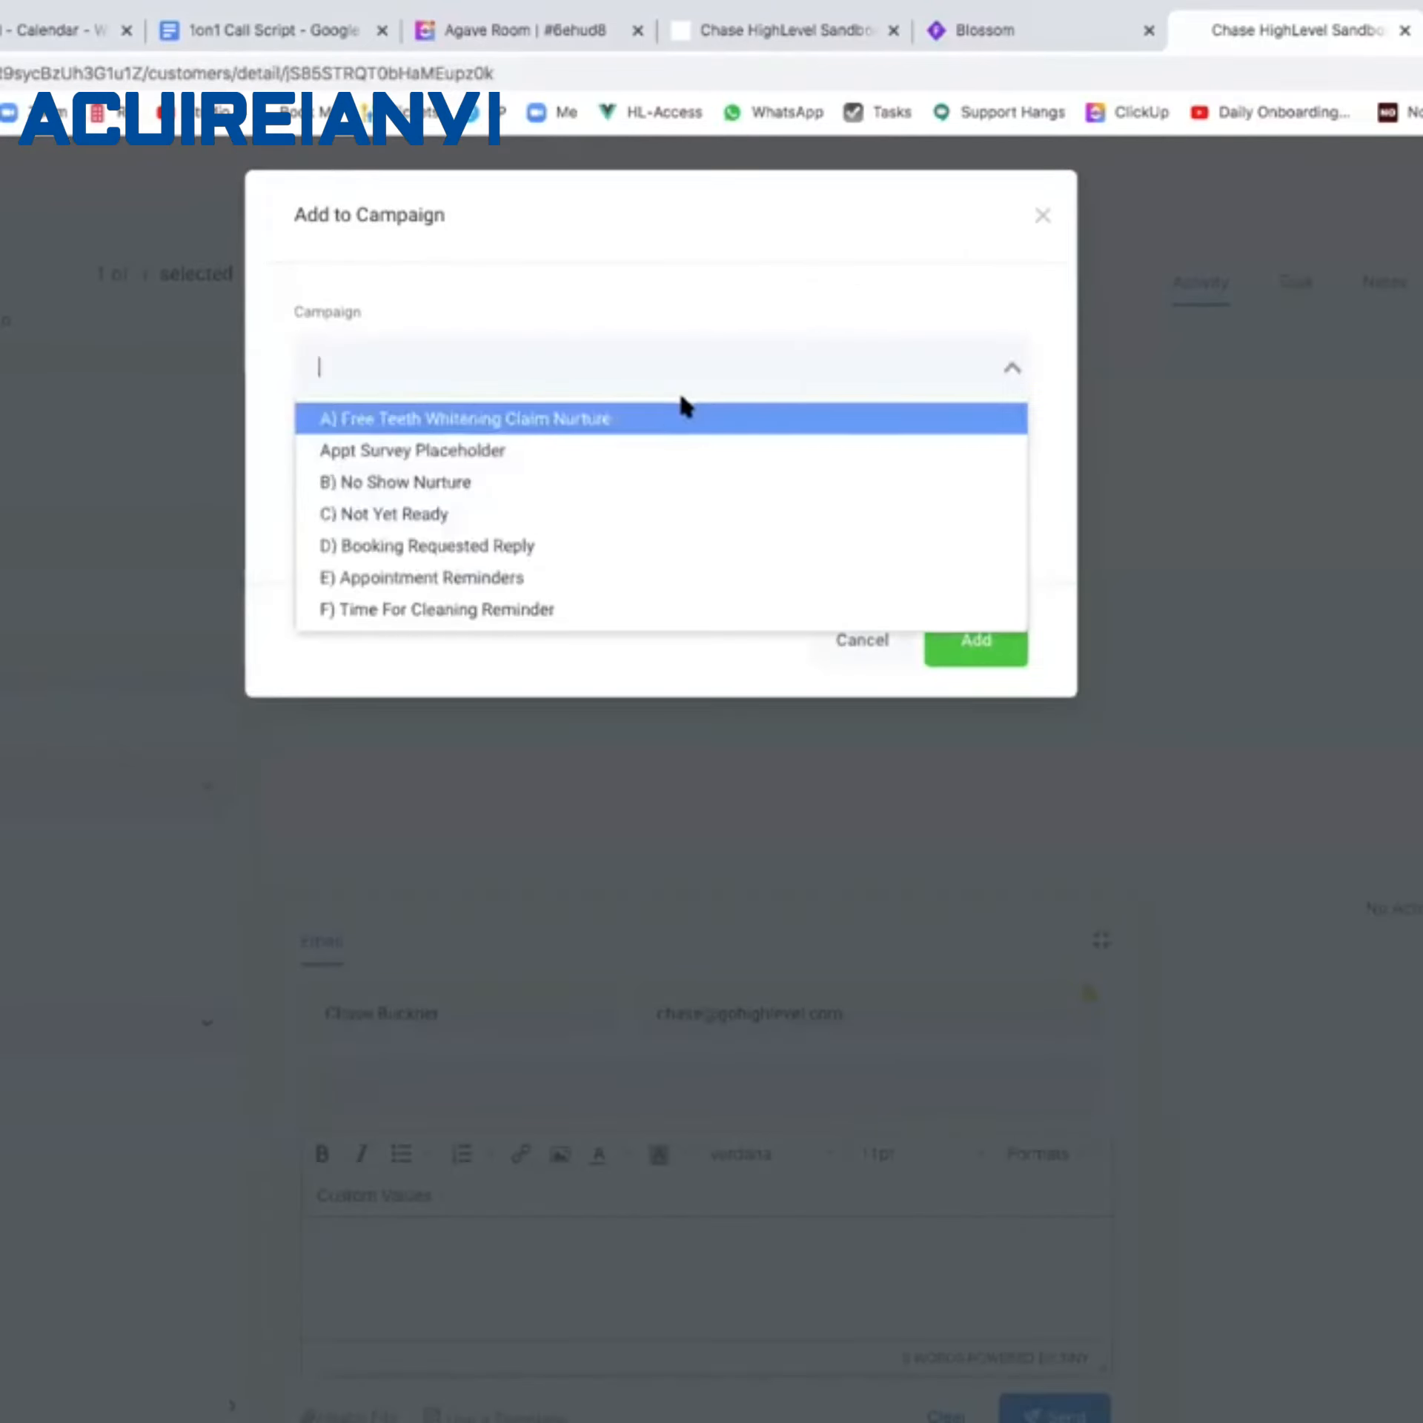
{"action": "left_click", "coordinate": [454, 451]}
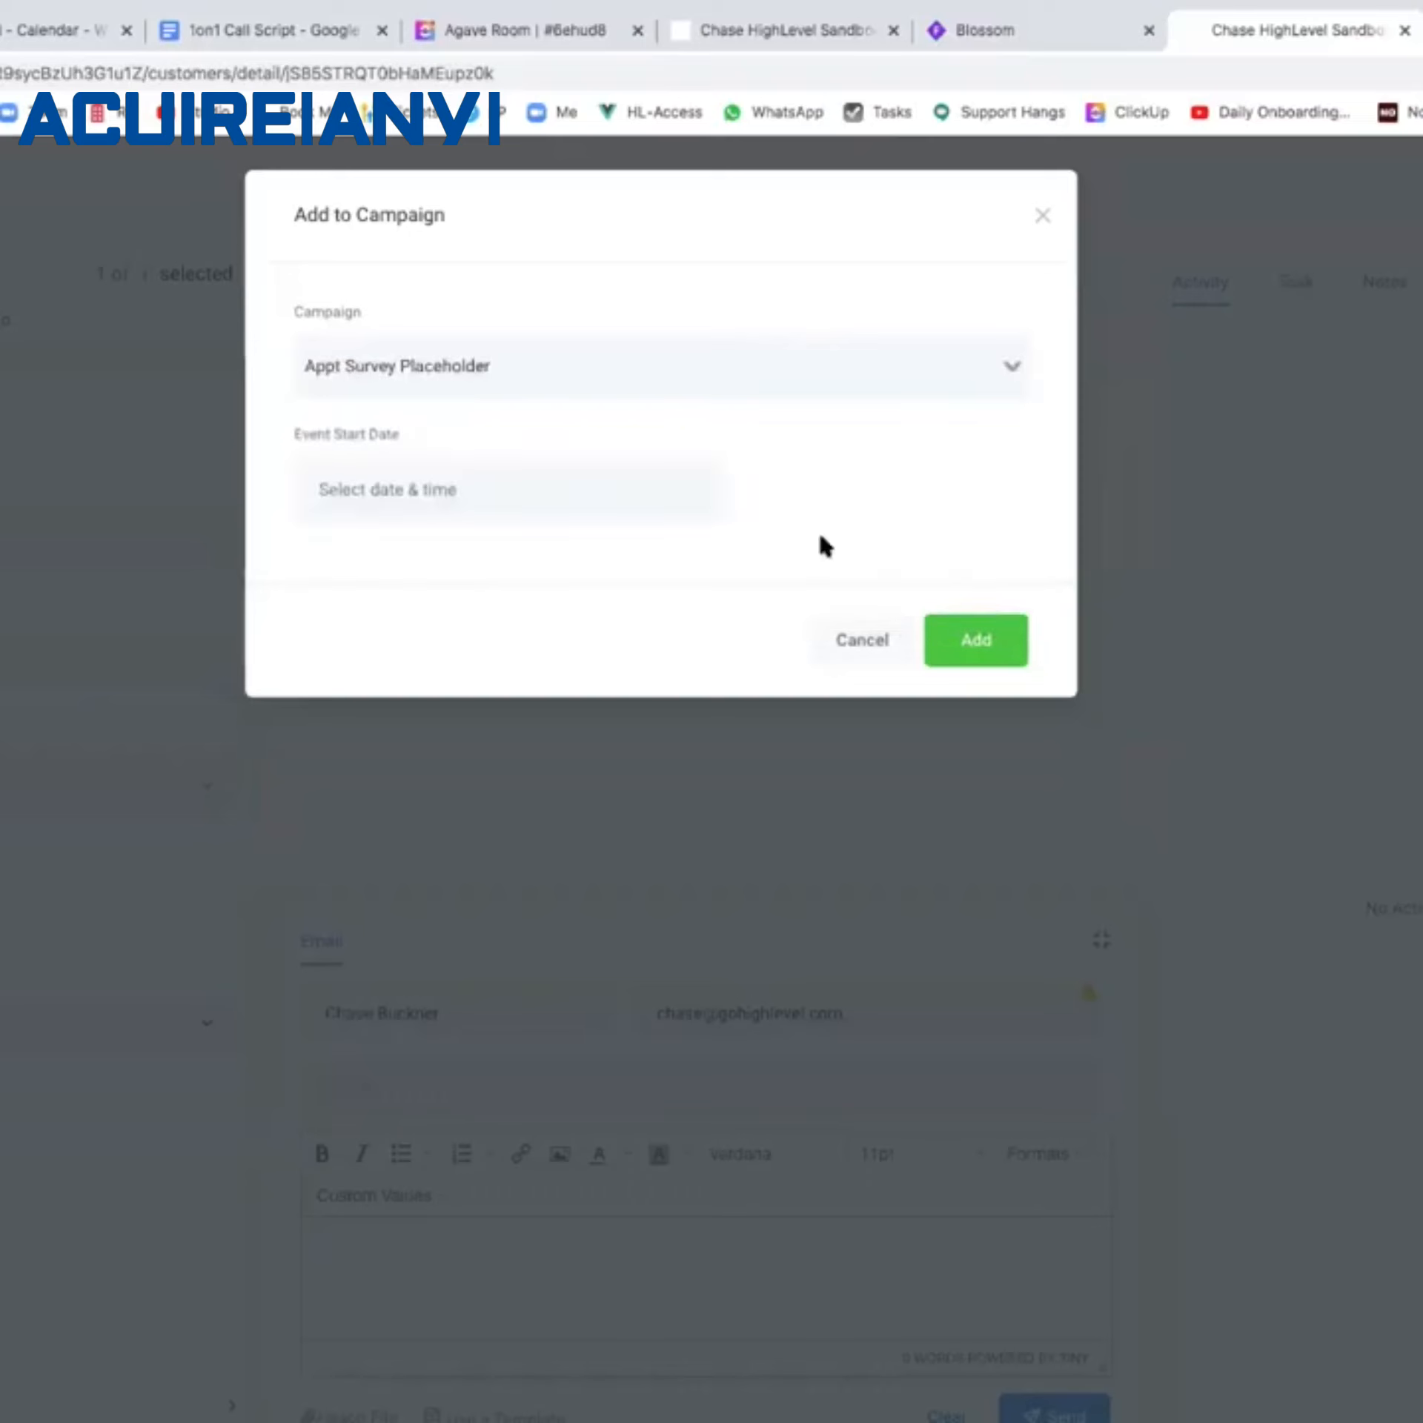
{"action": "left_click", "coordinate": [974, 640]}
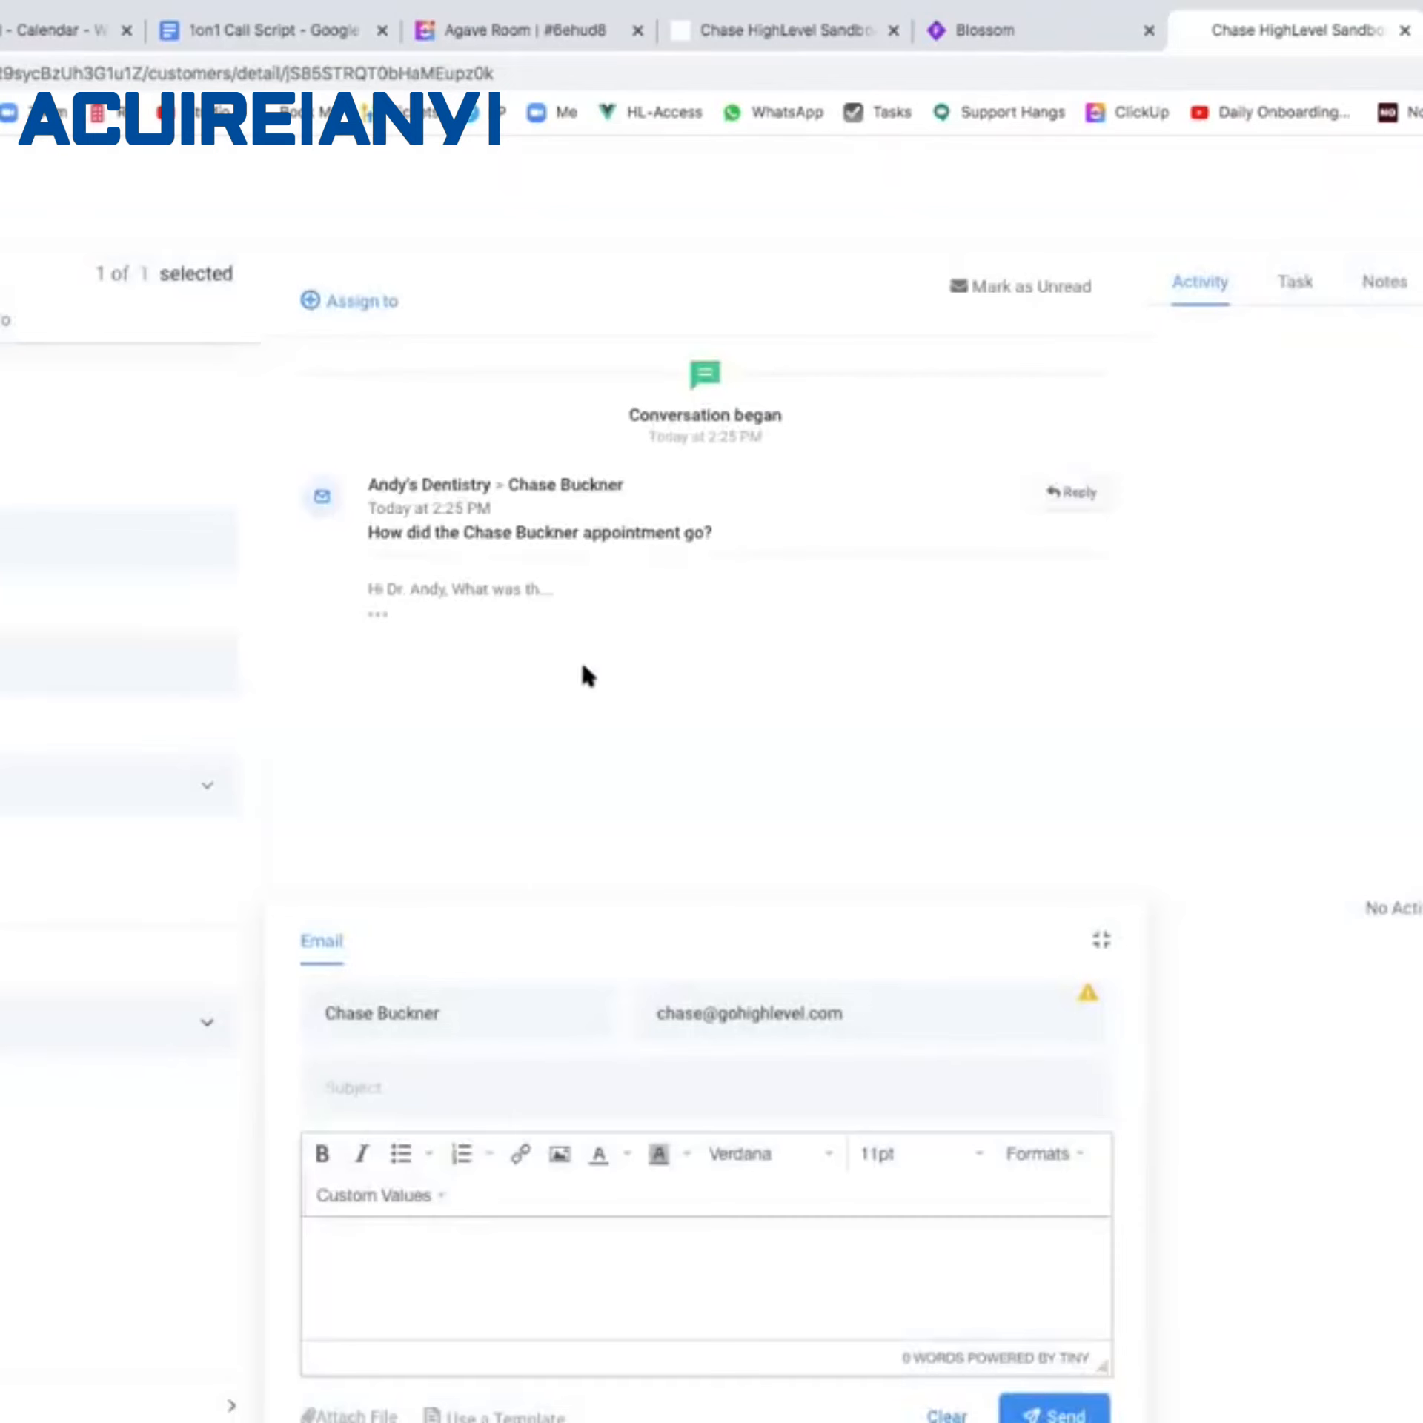
{"action": "left_click", "coordinate": [373, 619]}
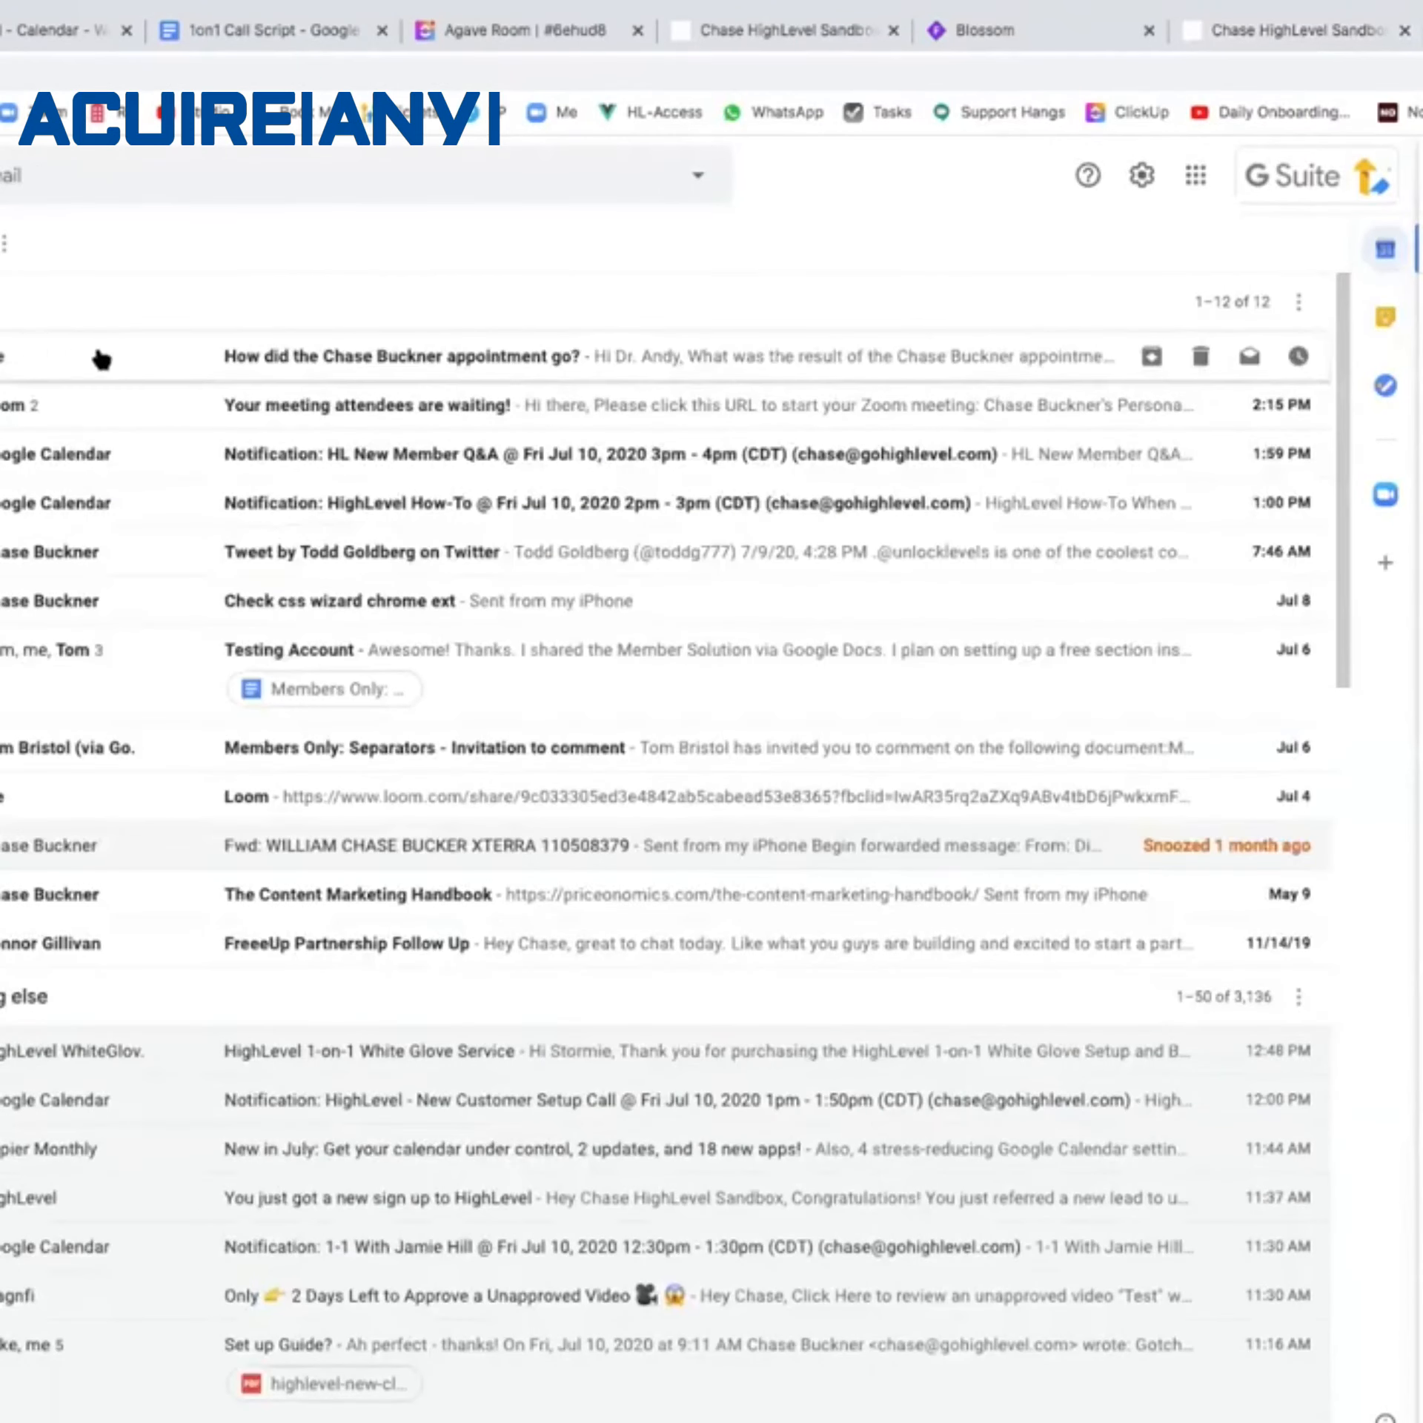
Open the appointment survey email and follow its 'Click here' link to the results form.
{"action": "left_click", "coordinate": [521, 362]}
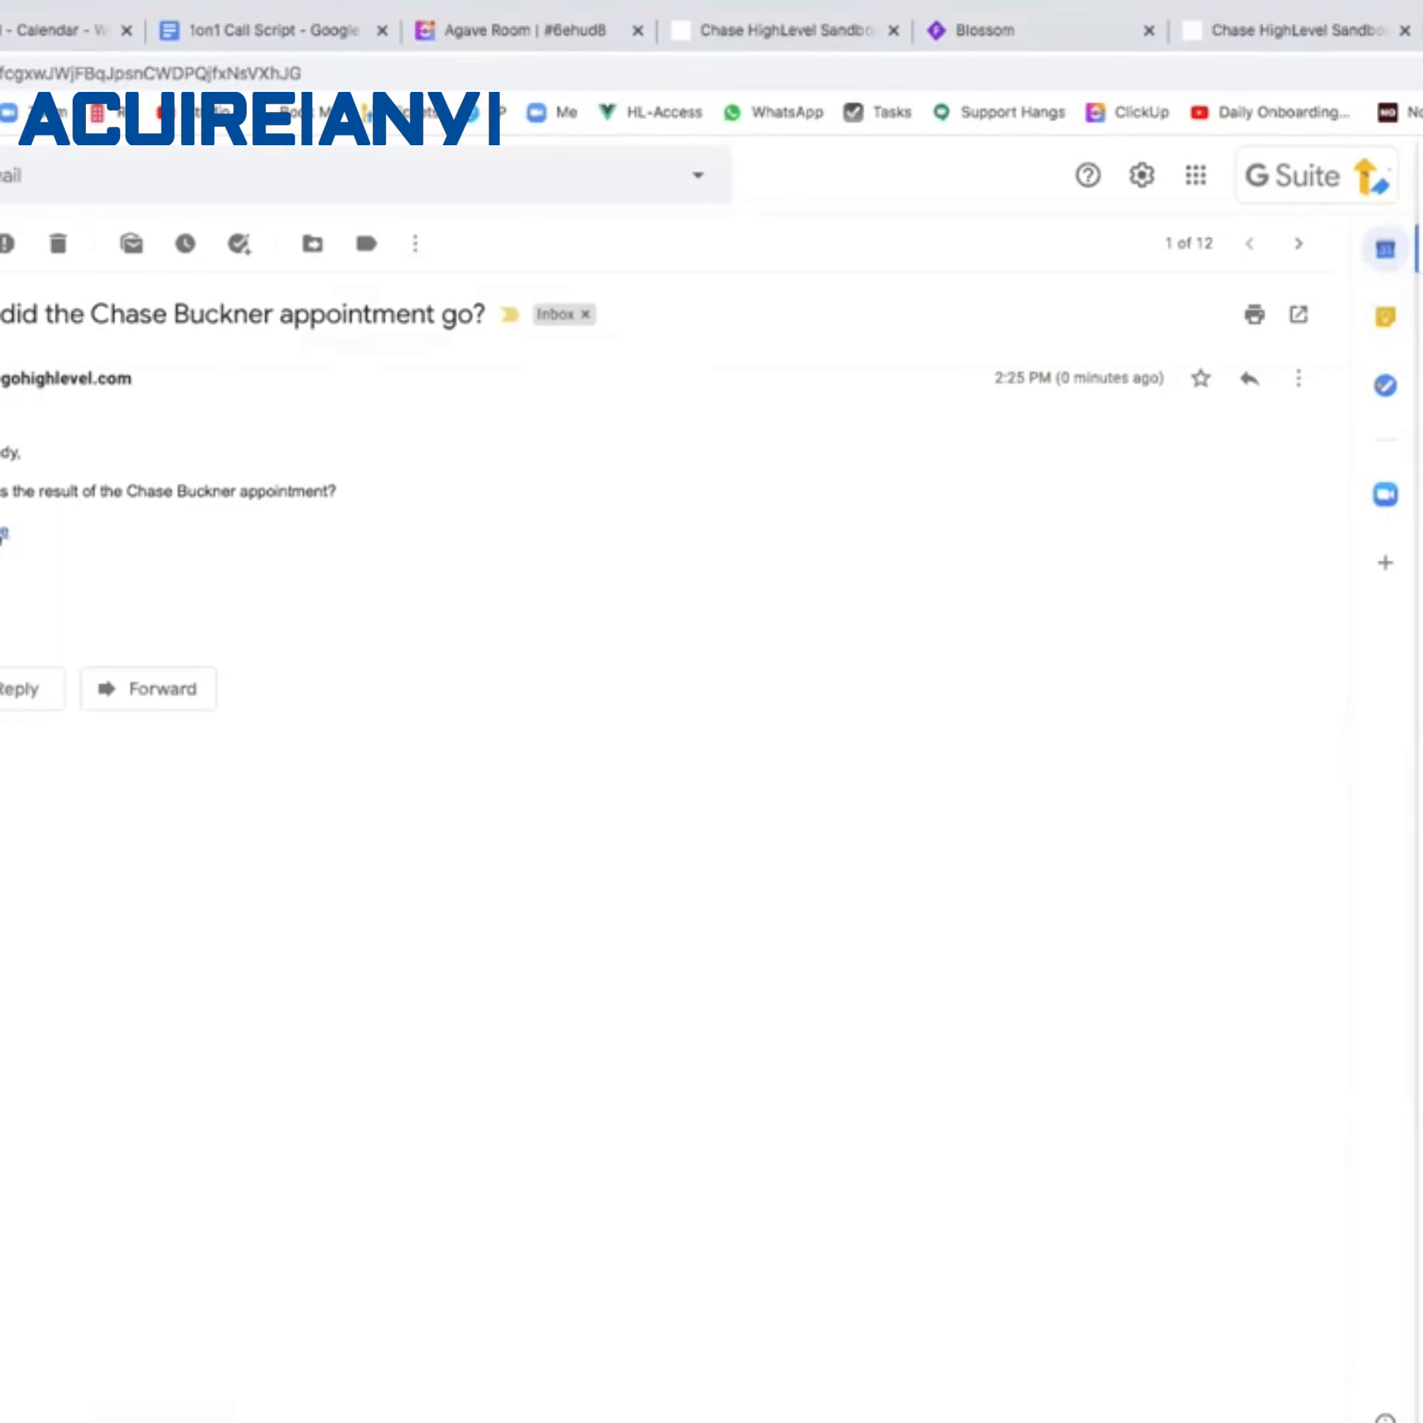
{"action": "left_click", "coordinate": [4, 532]}
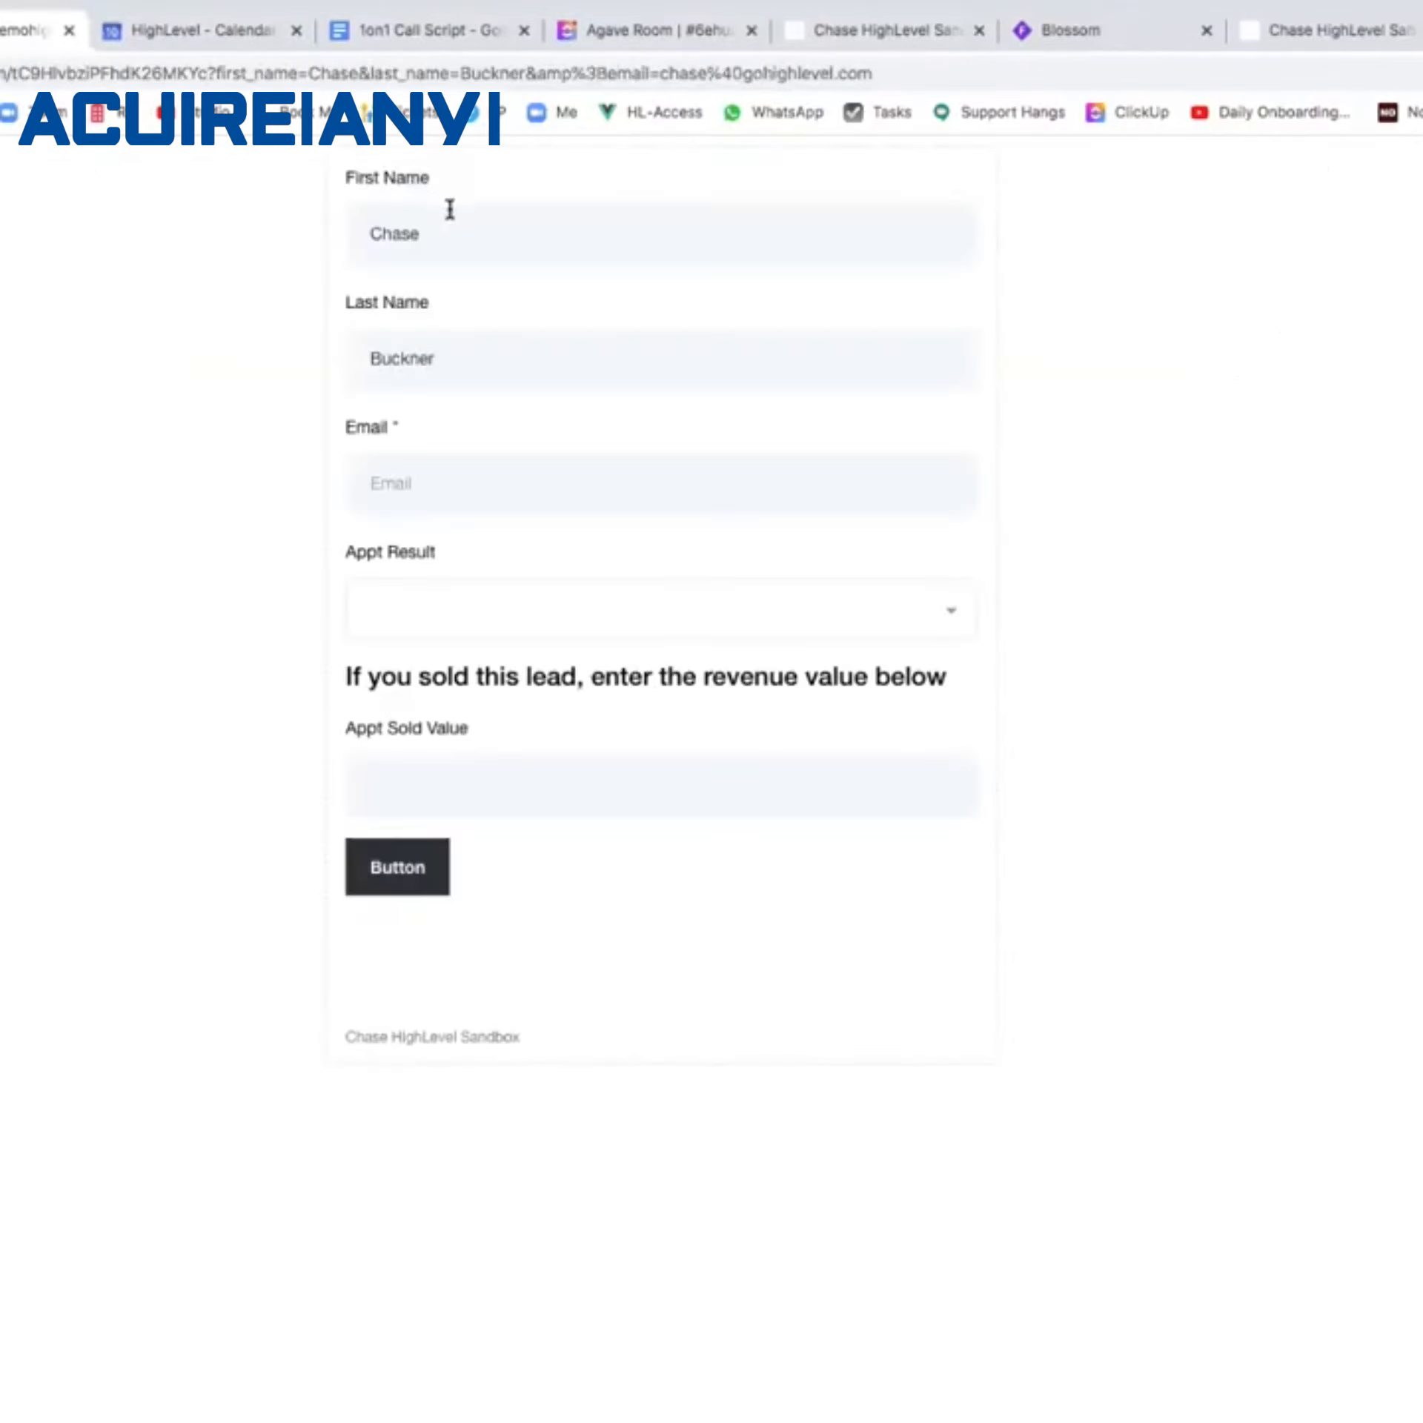
Fill the form's Email field with the saved address from autofill.
{"action": "left_click", "coordinate": [438, 491]}
{"action": "left_click", "coordinate": [208, 560]}
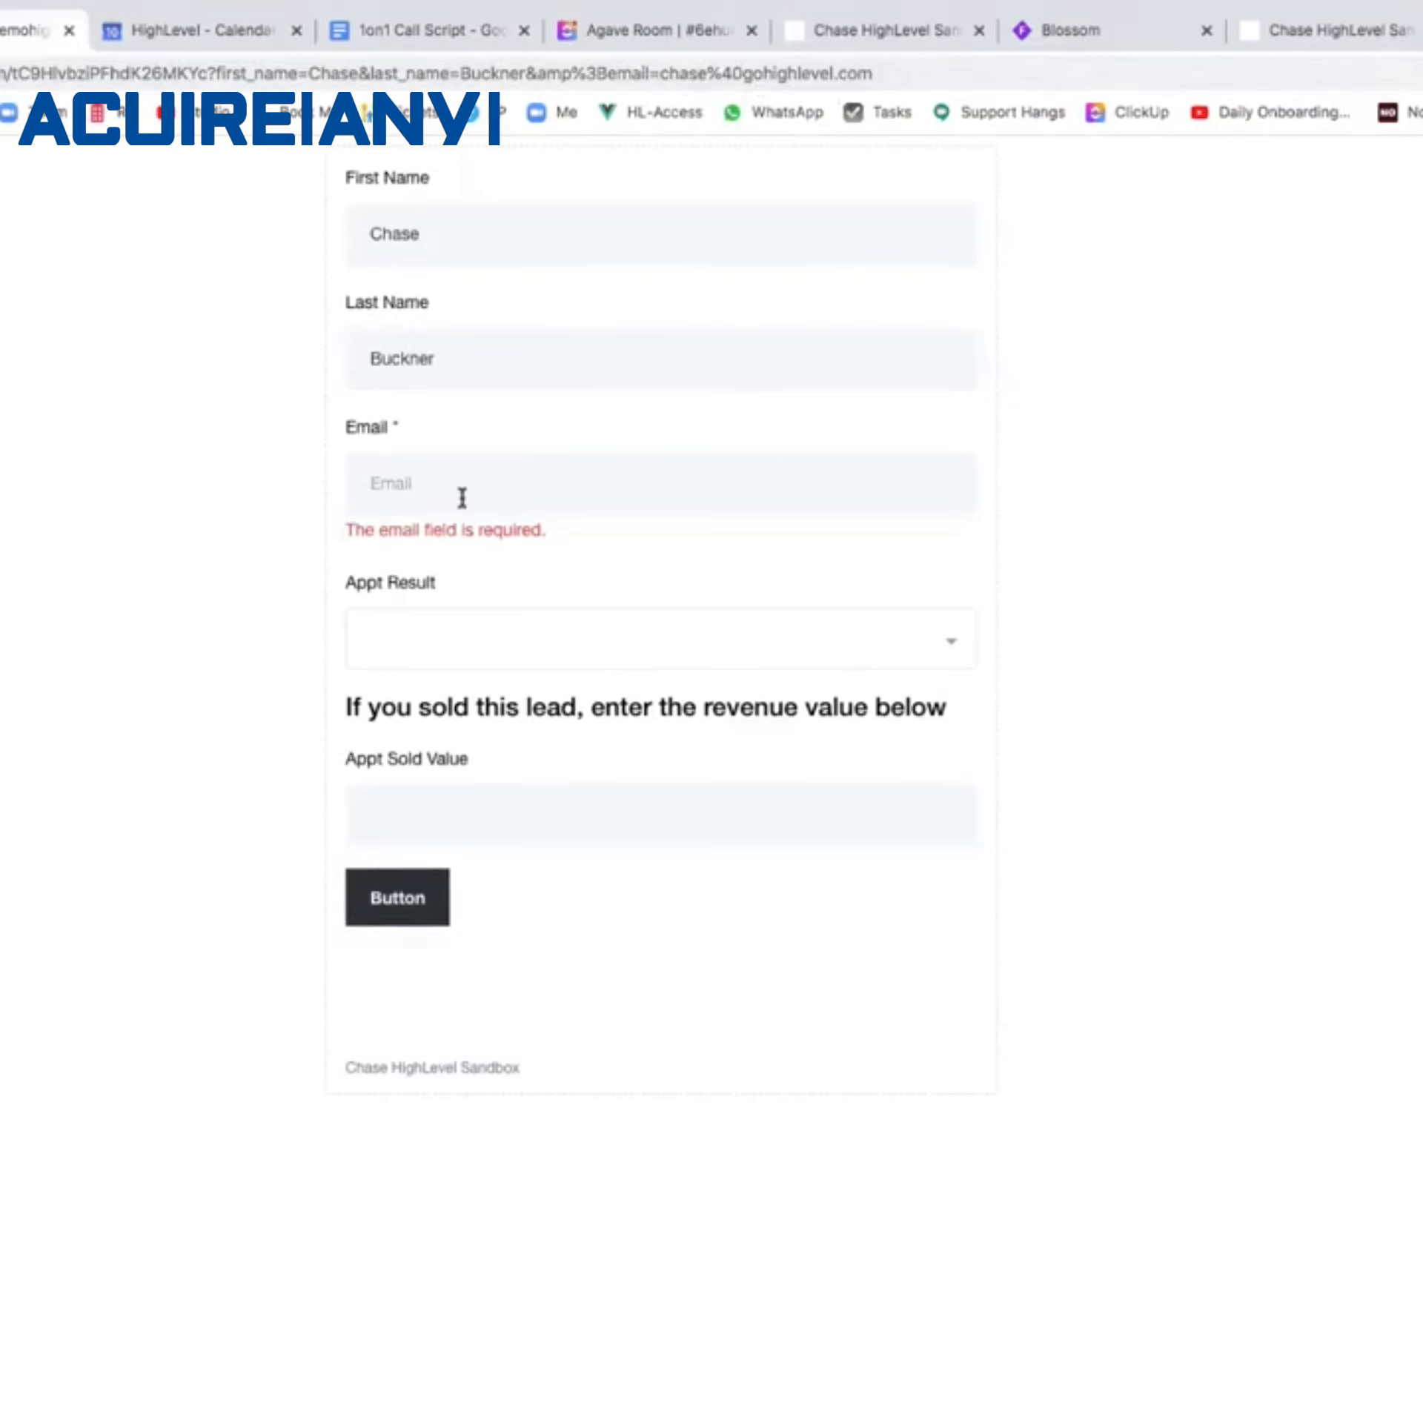
{"action": "left_click", "coordinate": [524, 482]}
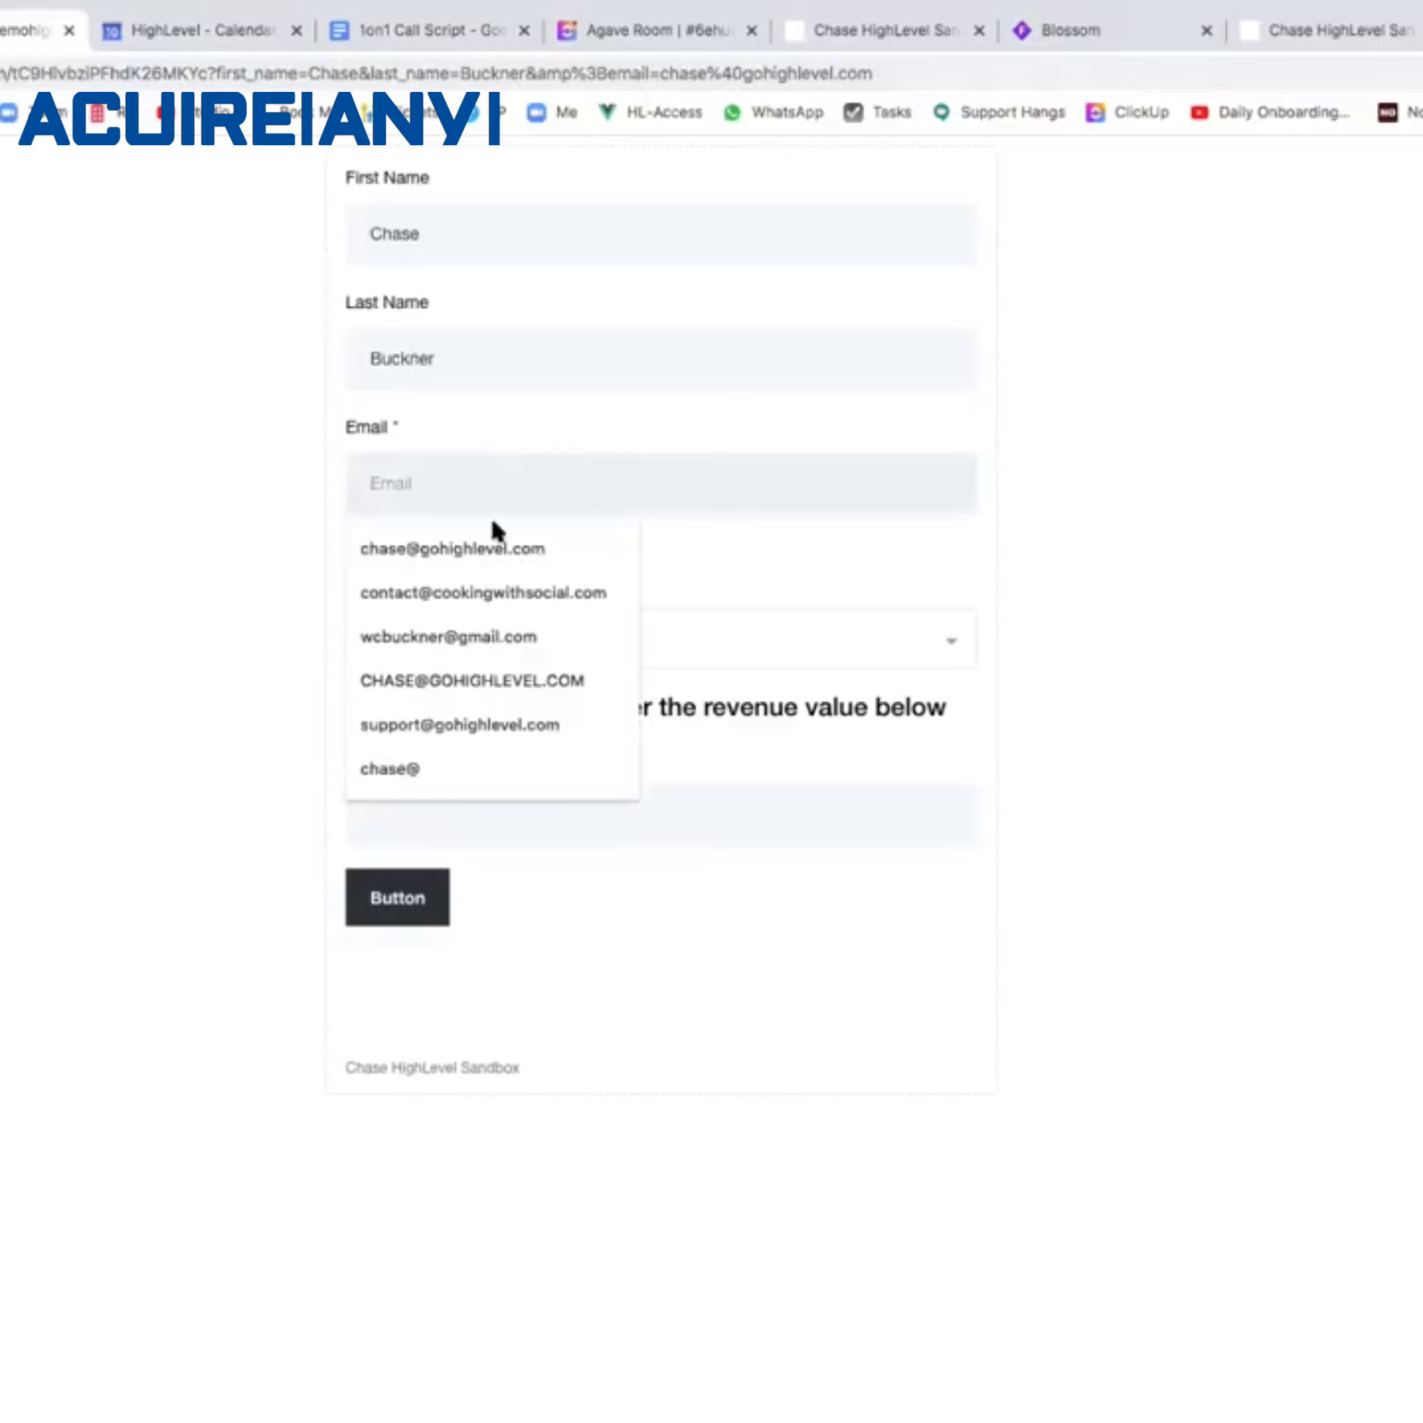
{"action": "left_click", "coordinate": [486, 548]}
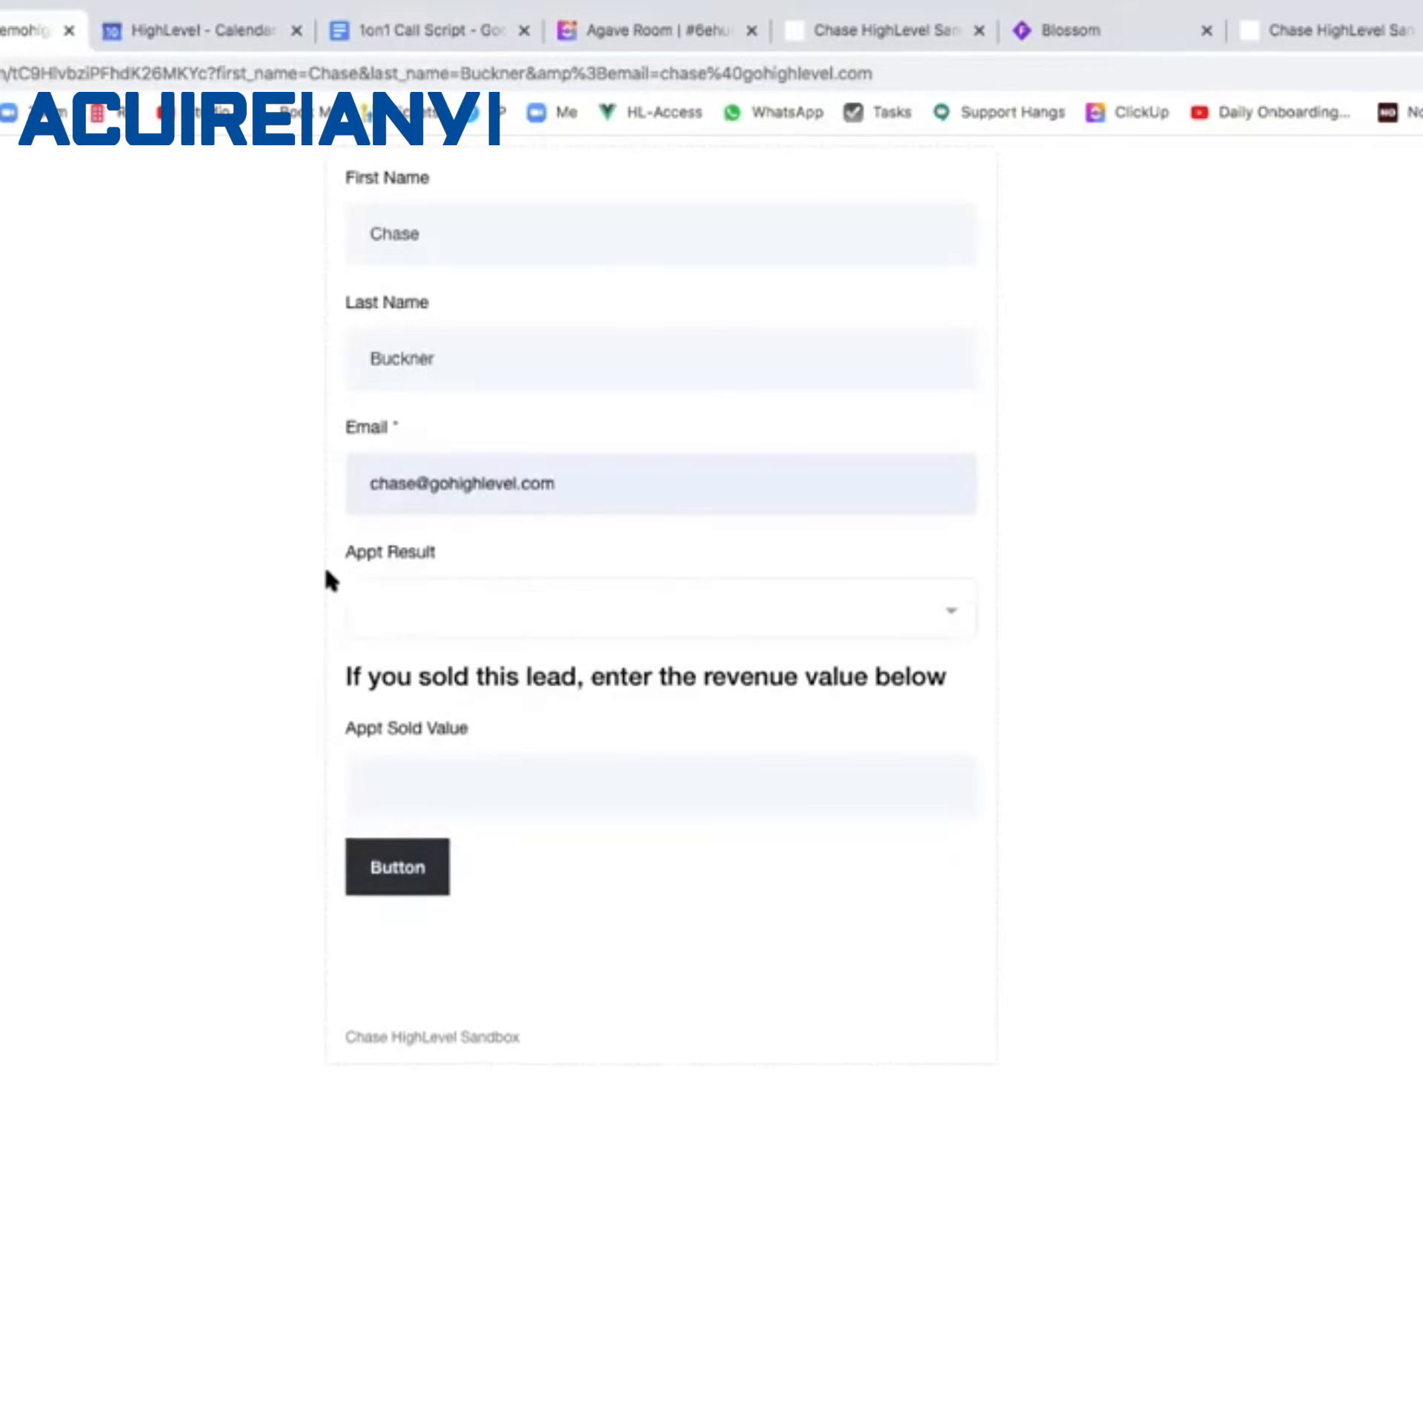
Set Appt Result to Sold, enter 1500 as Appt Sold Value, and submit the form.
{"action": "left_click", "coordinate": [386, 601]}
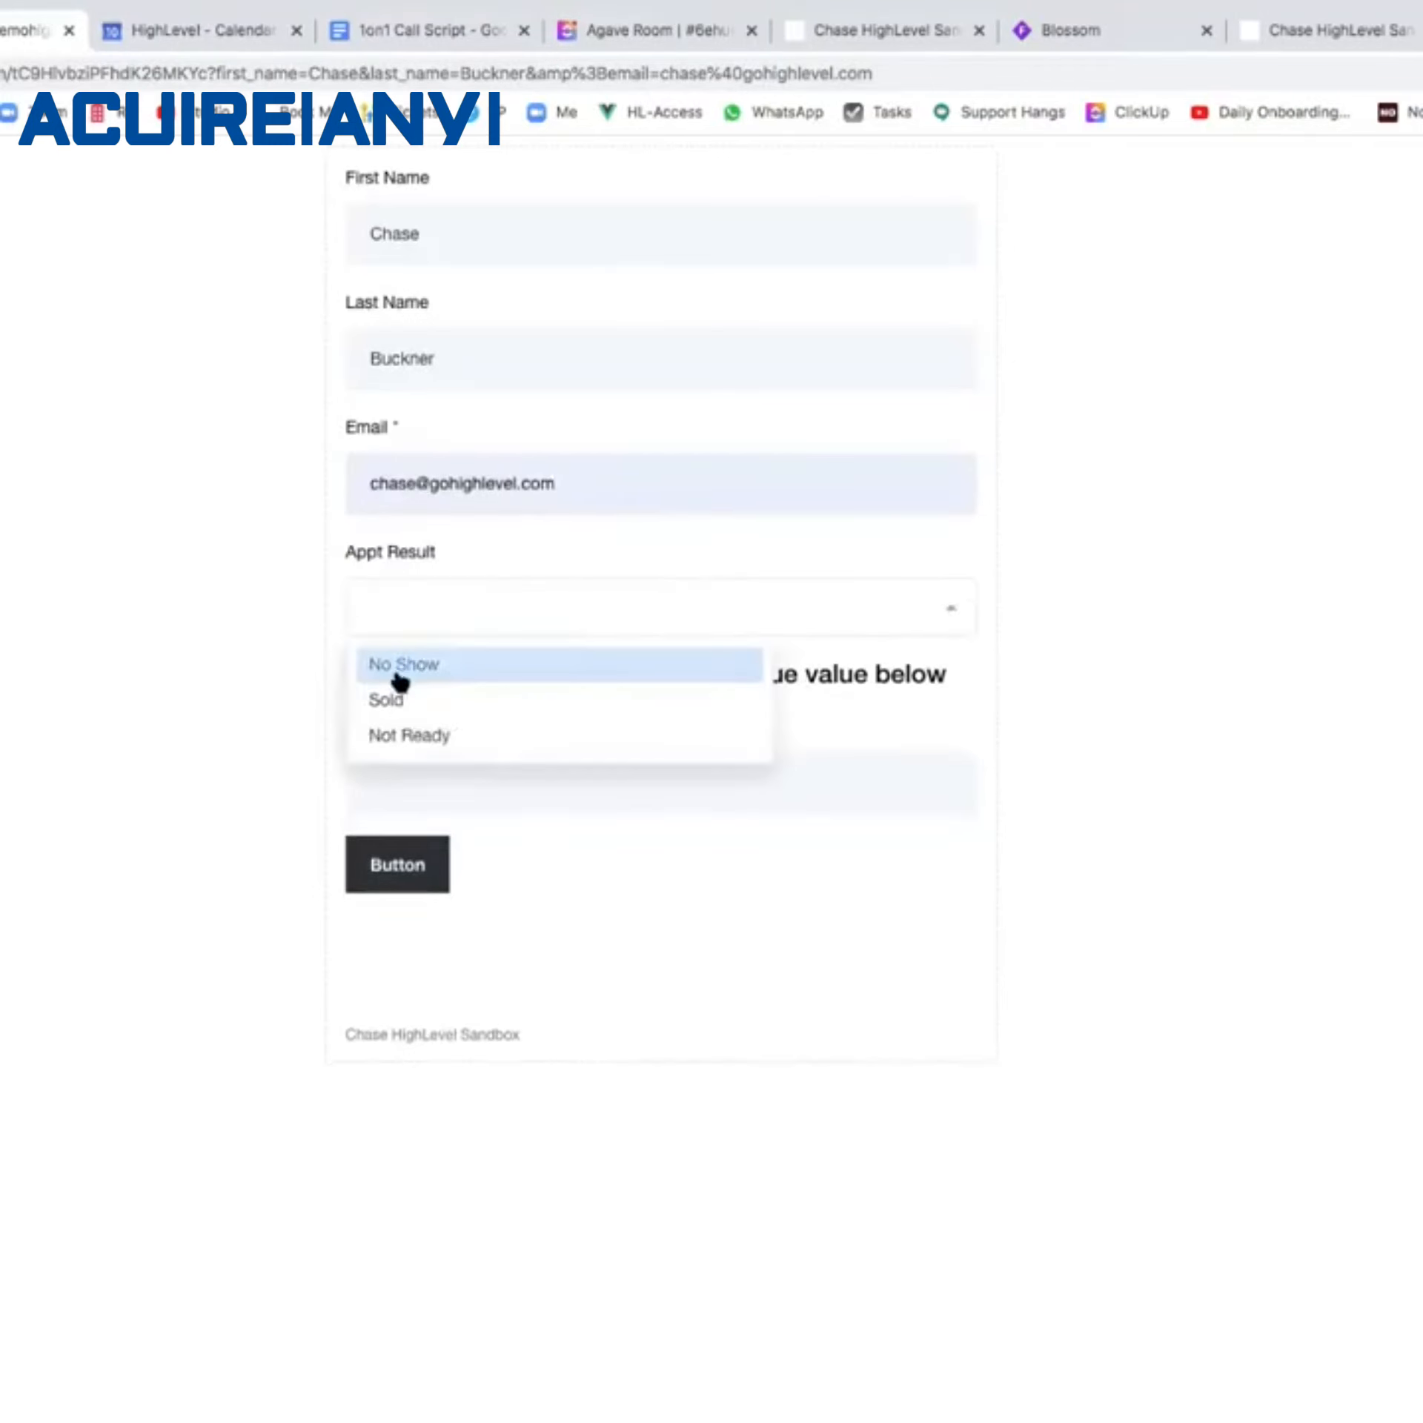
{"action": "left_click", "coordinate": [392, 703]}
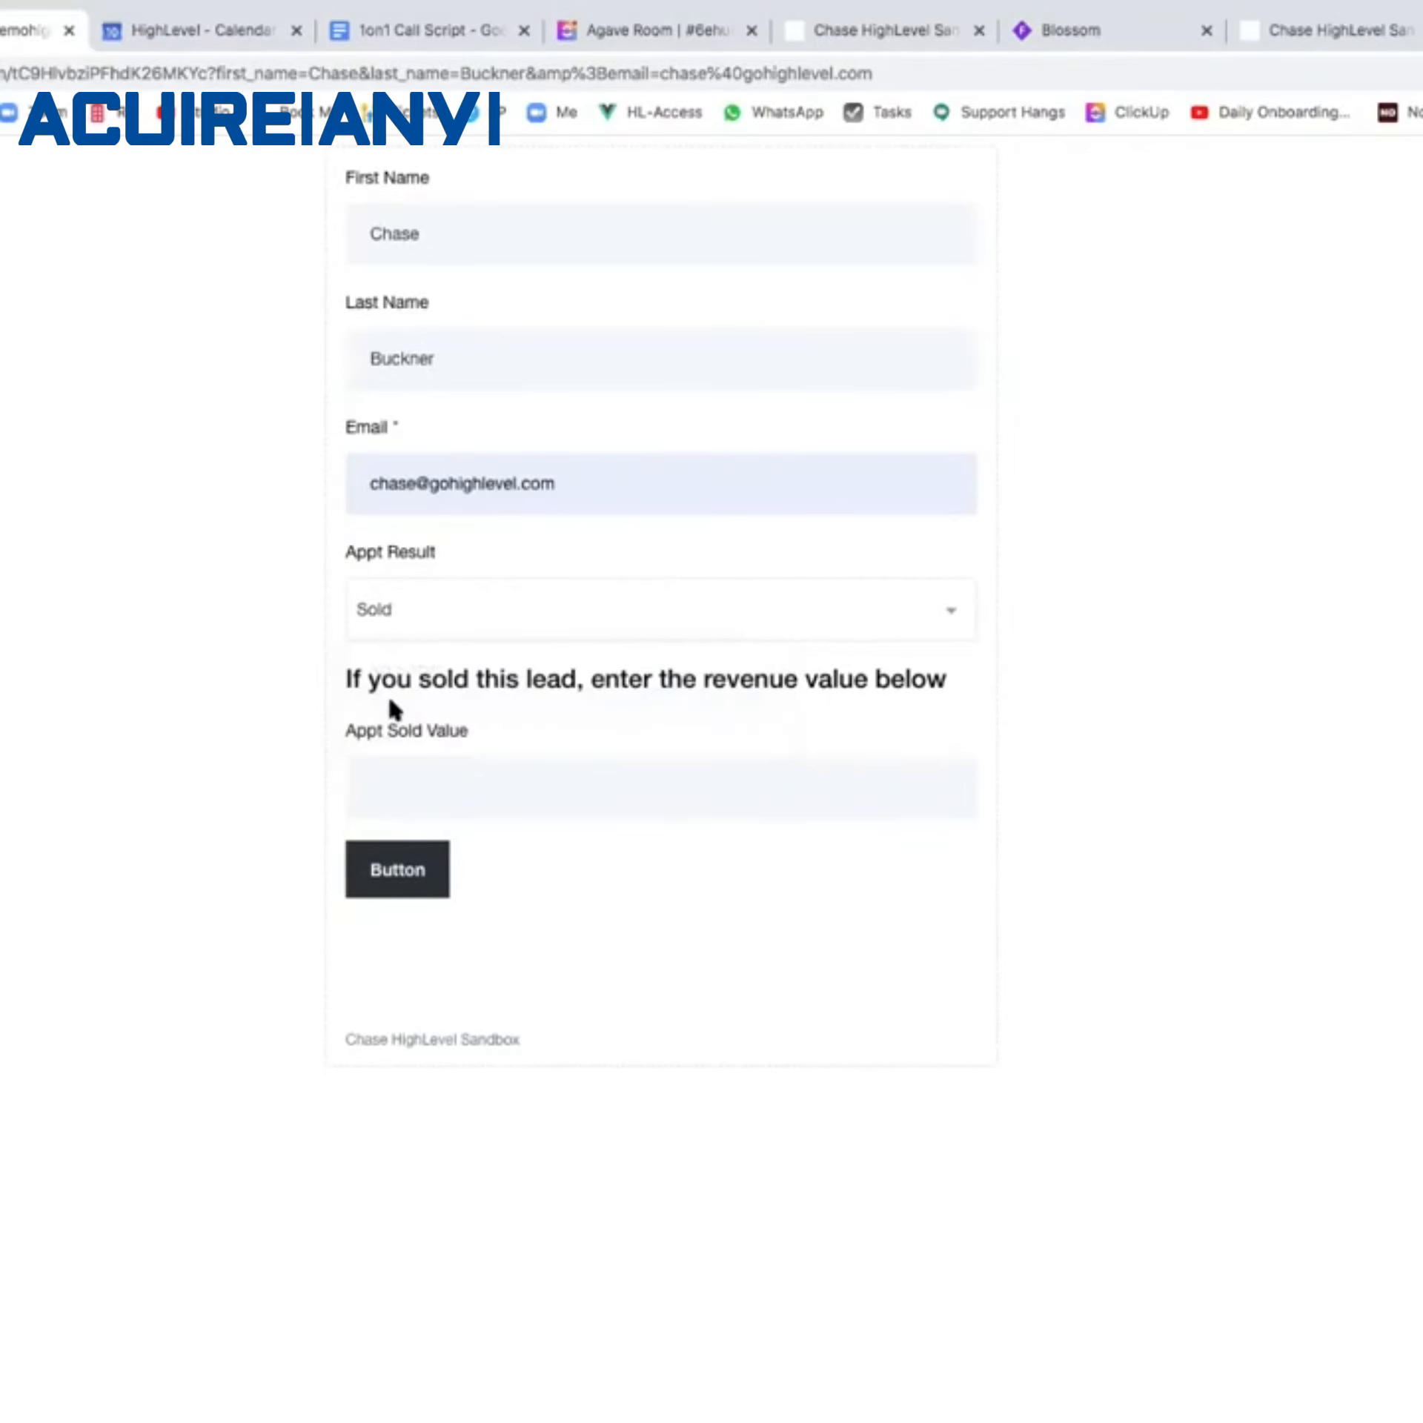
{"action": "left_click", "coordinate": [381, 776]}
{"action": "type", "text": "1500"}
{"action": "left_click", "coordinate": [383, 887]}
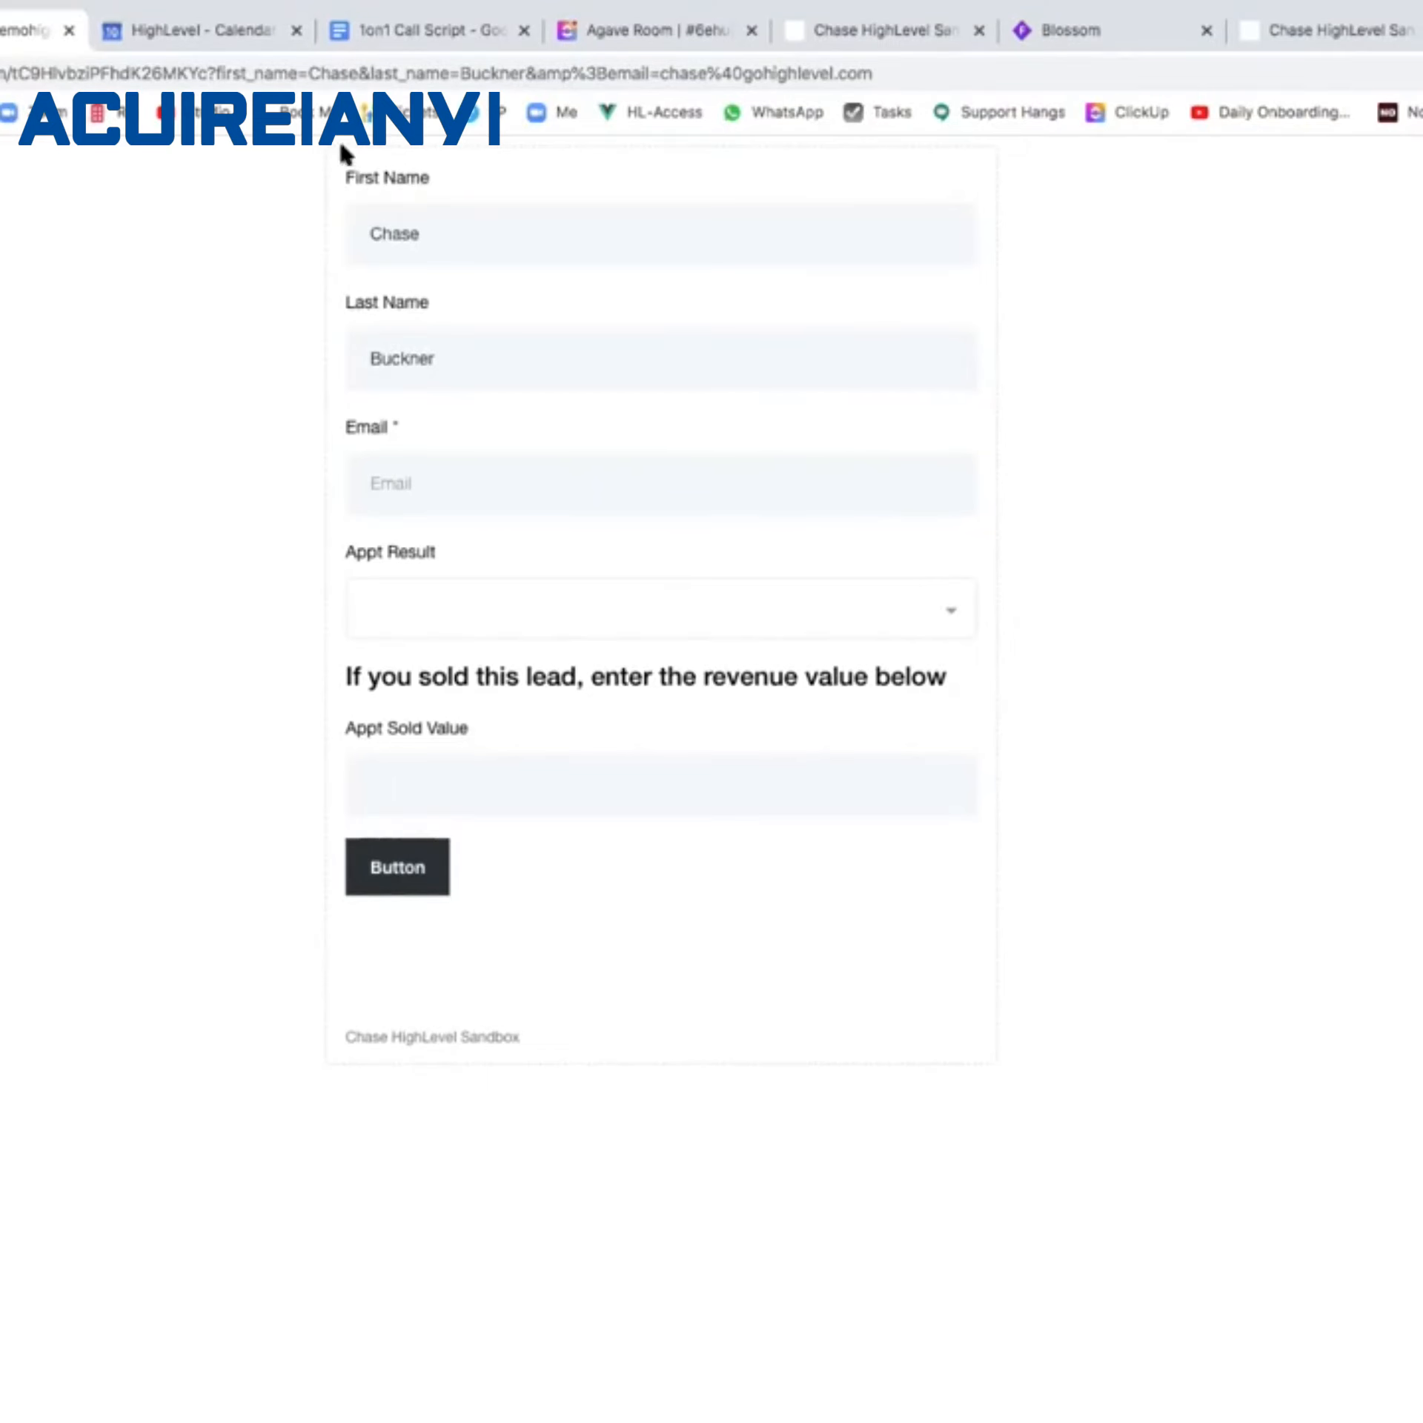
{"action": "left_click", "coordinate": [896, 34]}
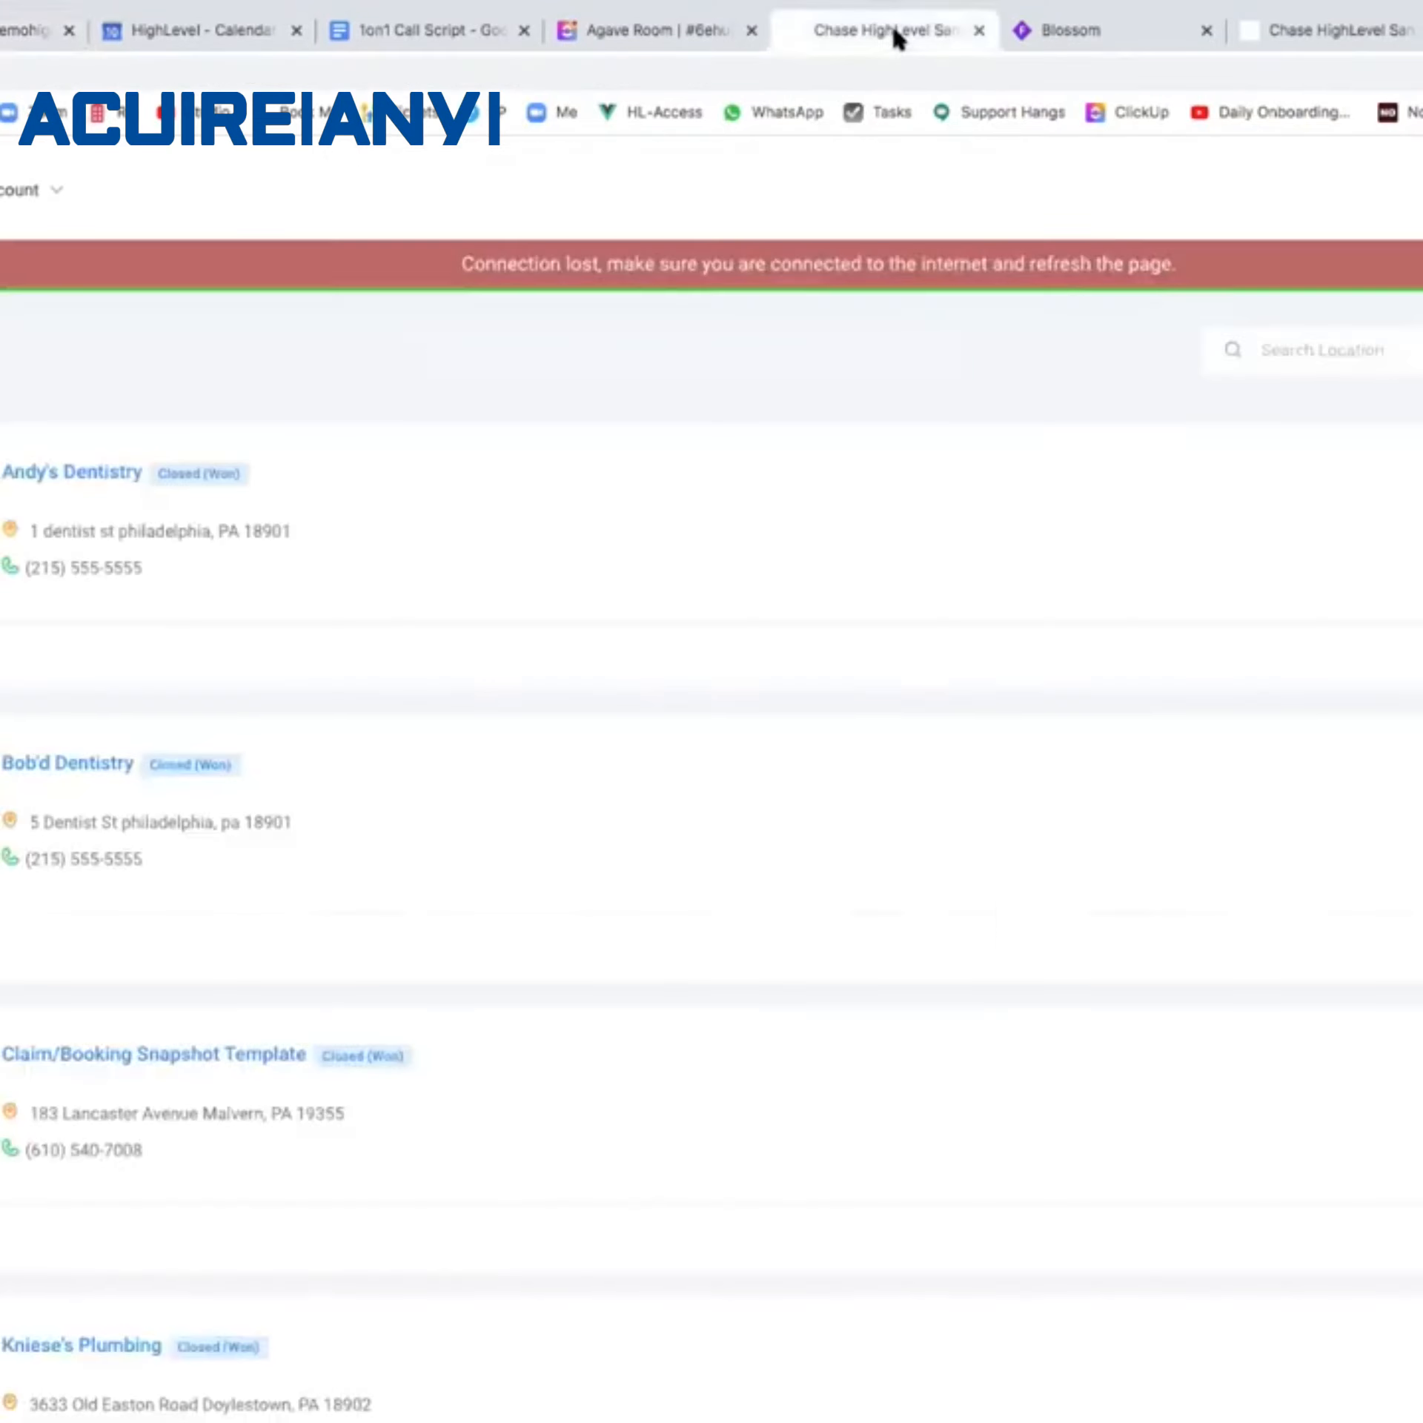
Reload the sub-account page and open the Result - Appointment Won rule under Survey.
{"action": "left_click", "coordinate": [1230, 43]}
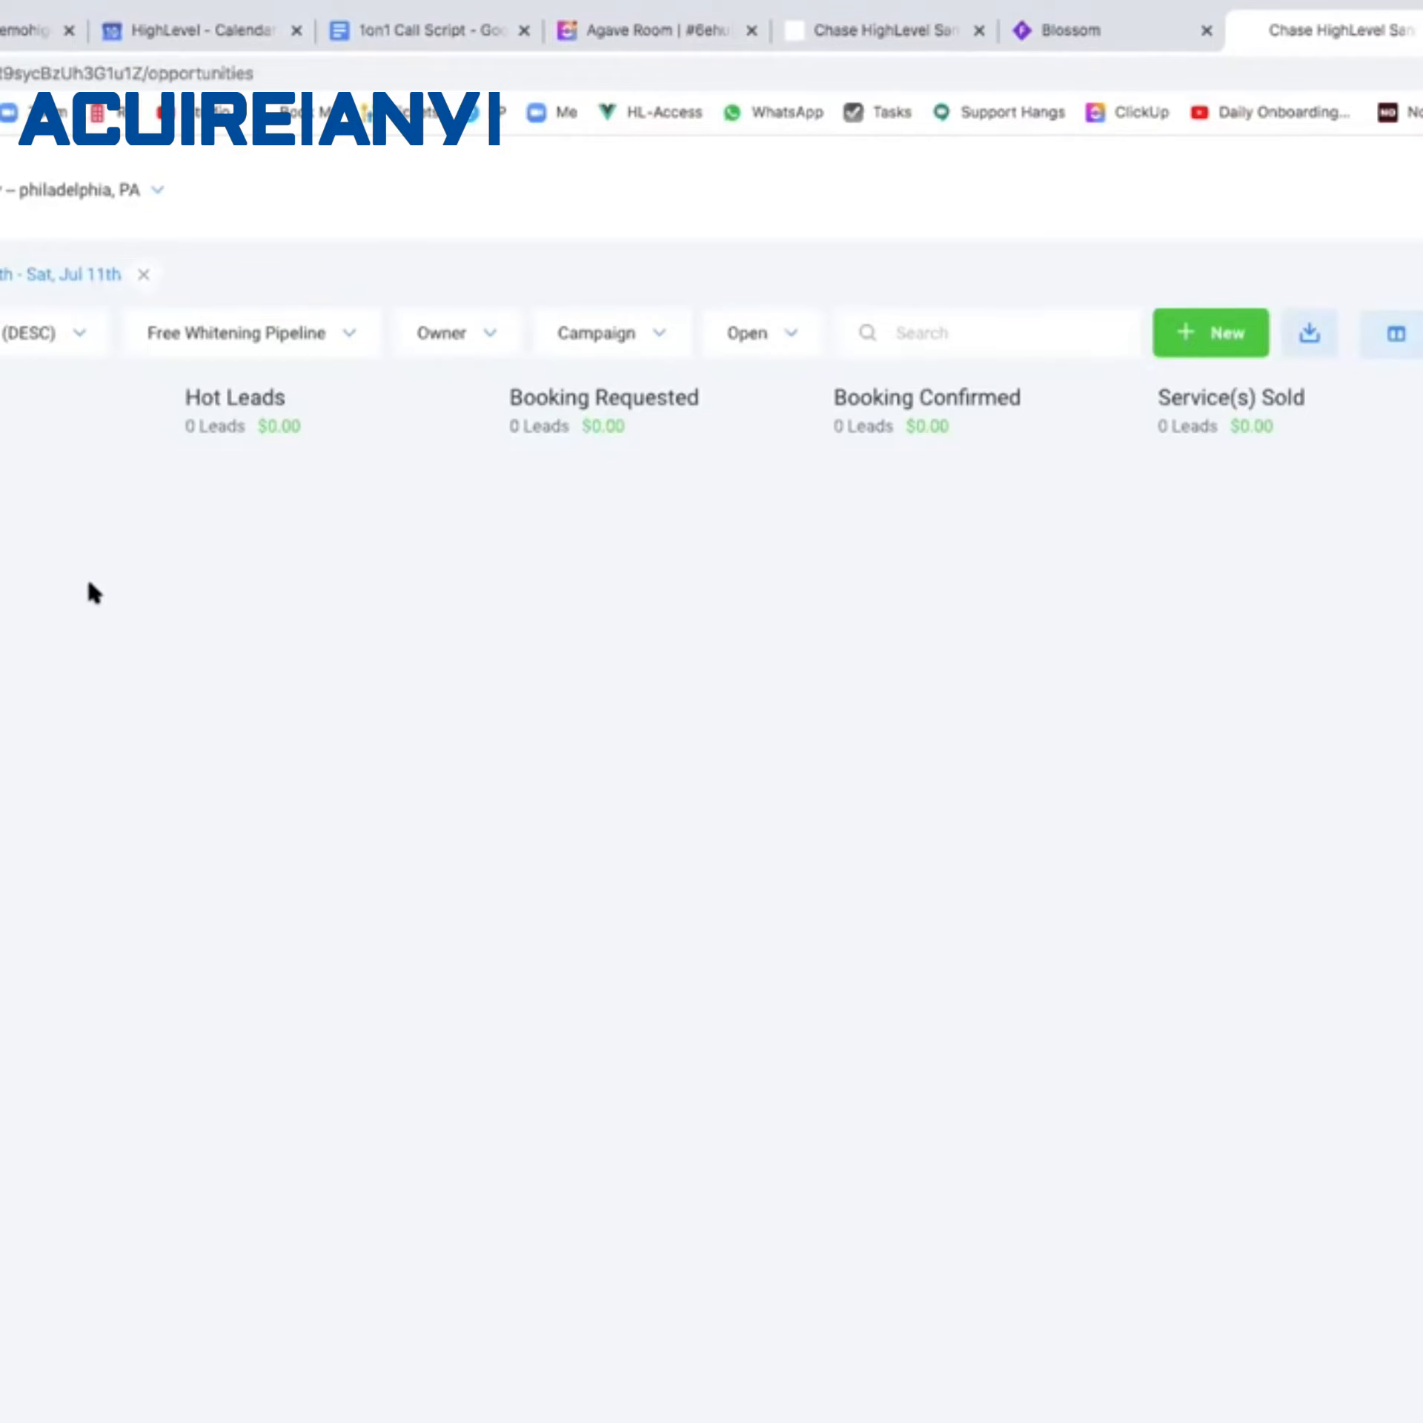
{"action": "key", "text": "super+r"}
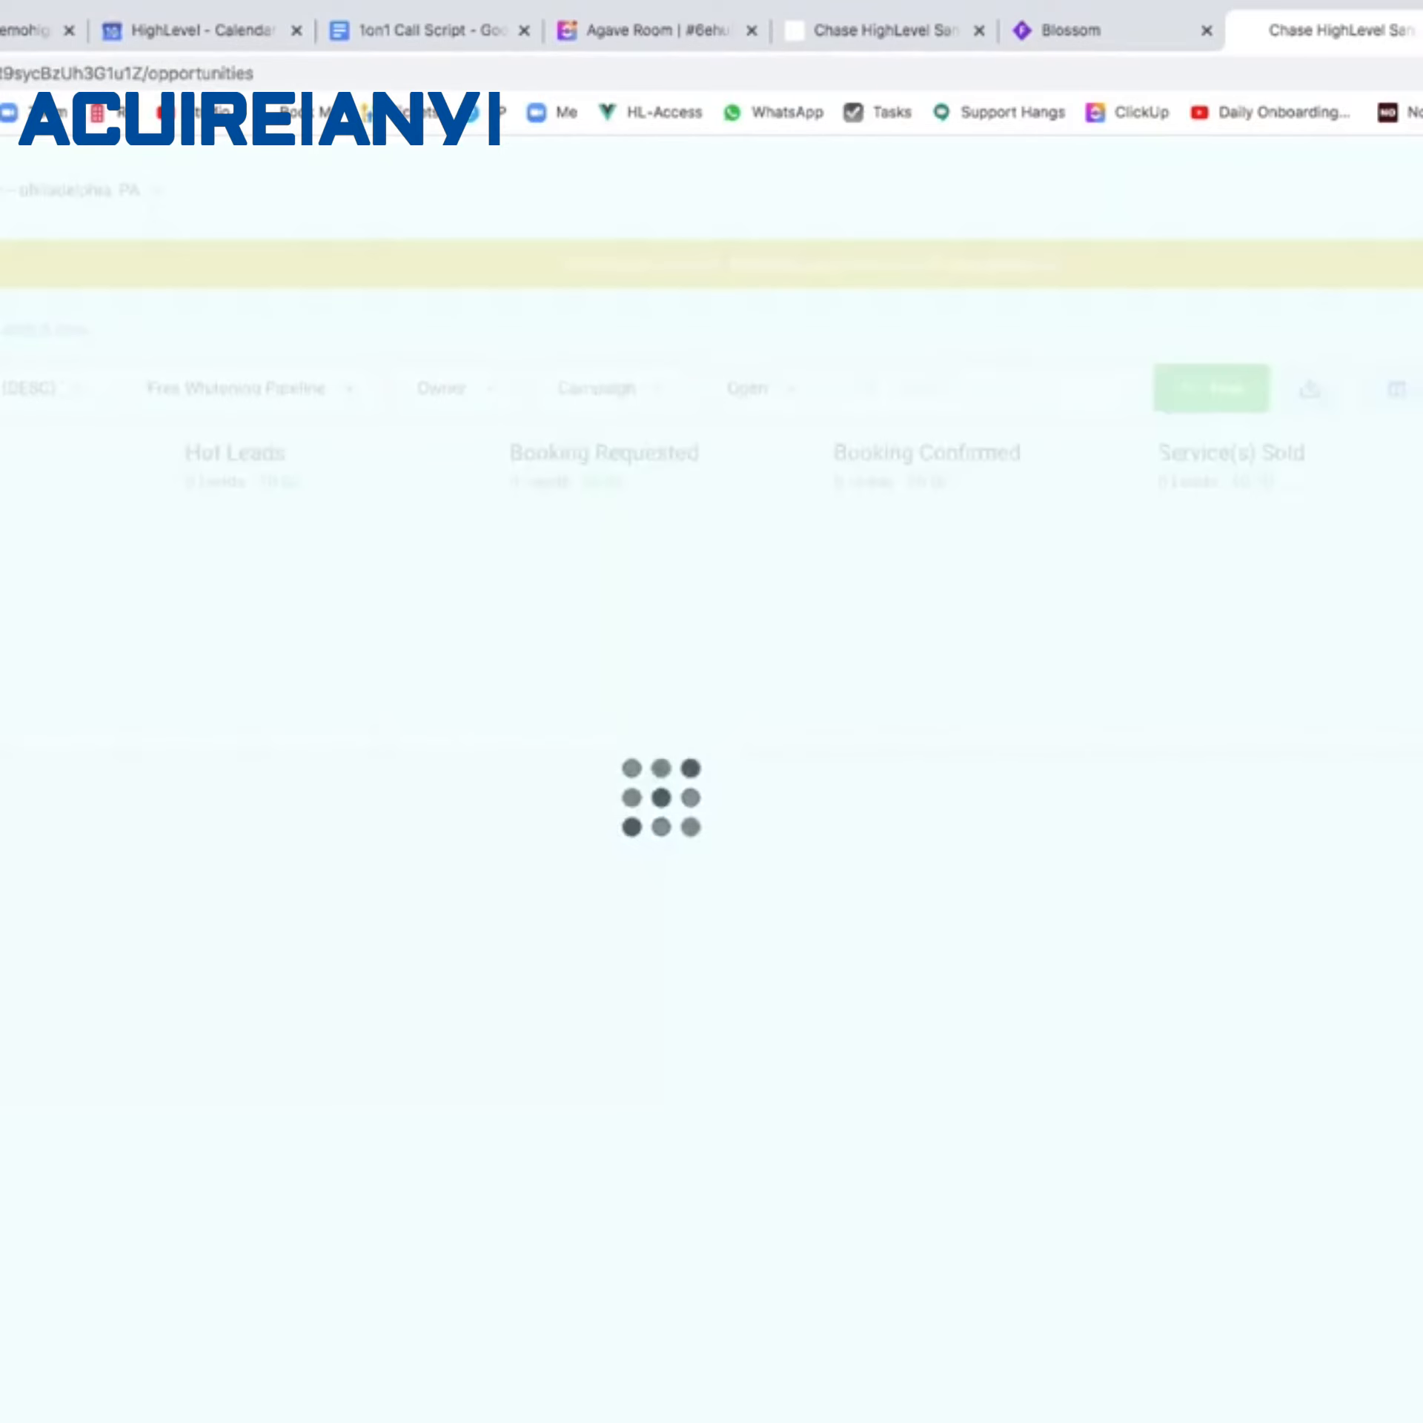
{"action": "left_click", "coordinate": [48, 449]}
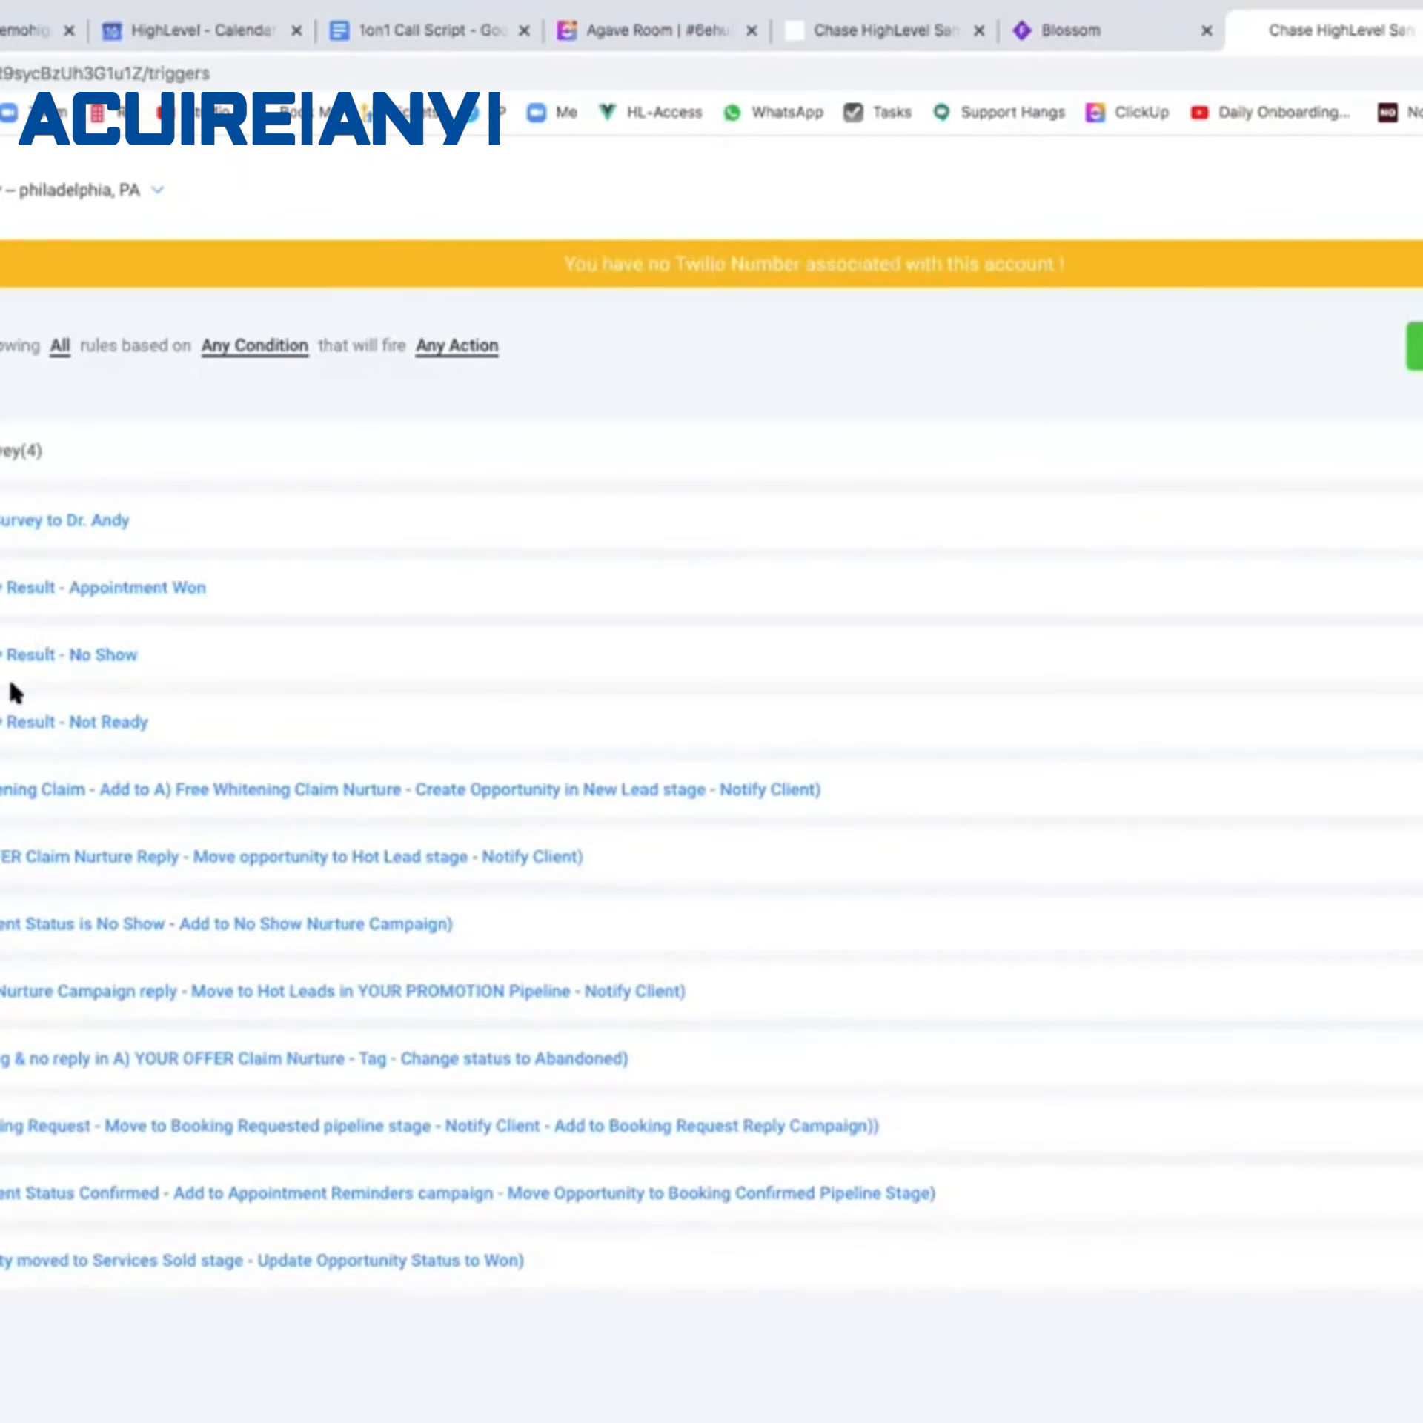
{"action": "left_click", "coordinate": [105, 588]}
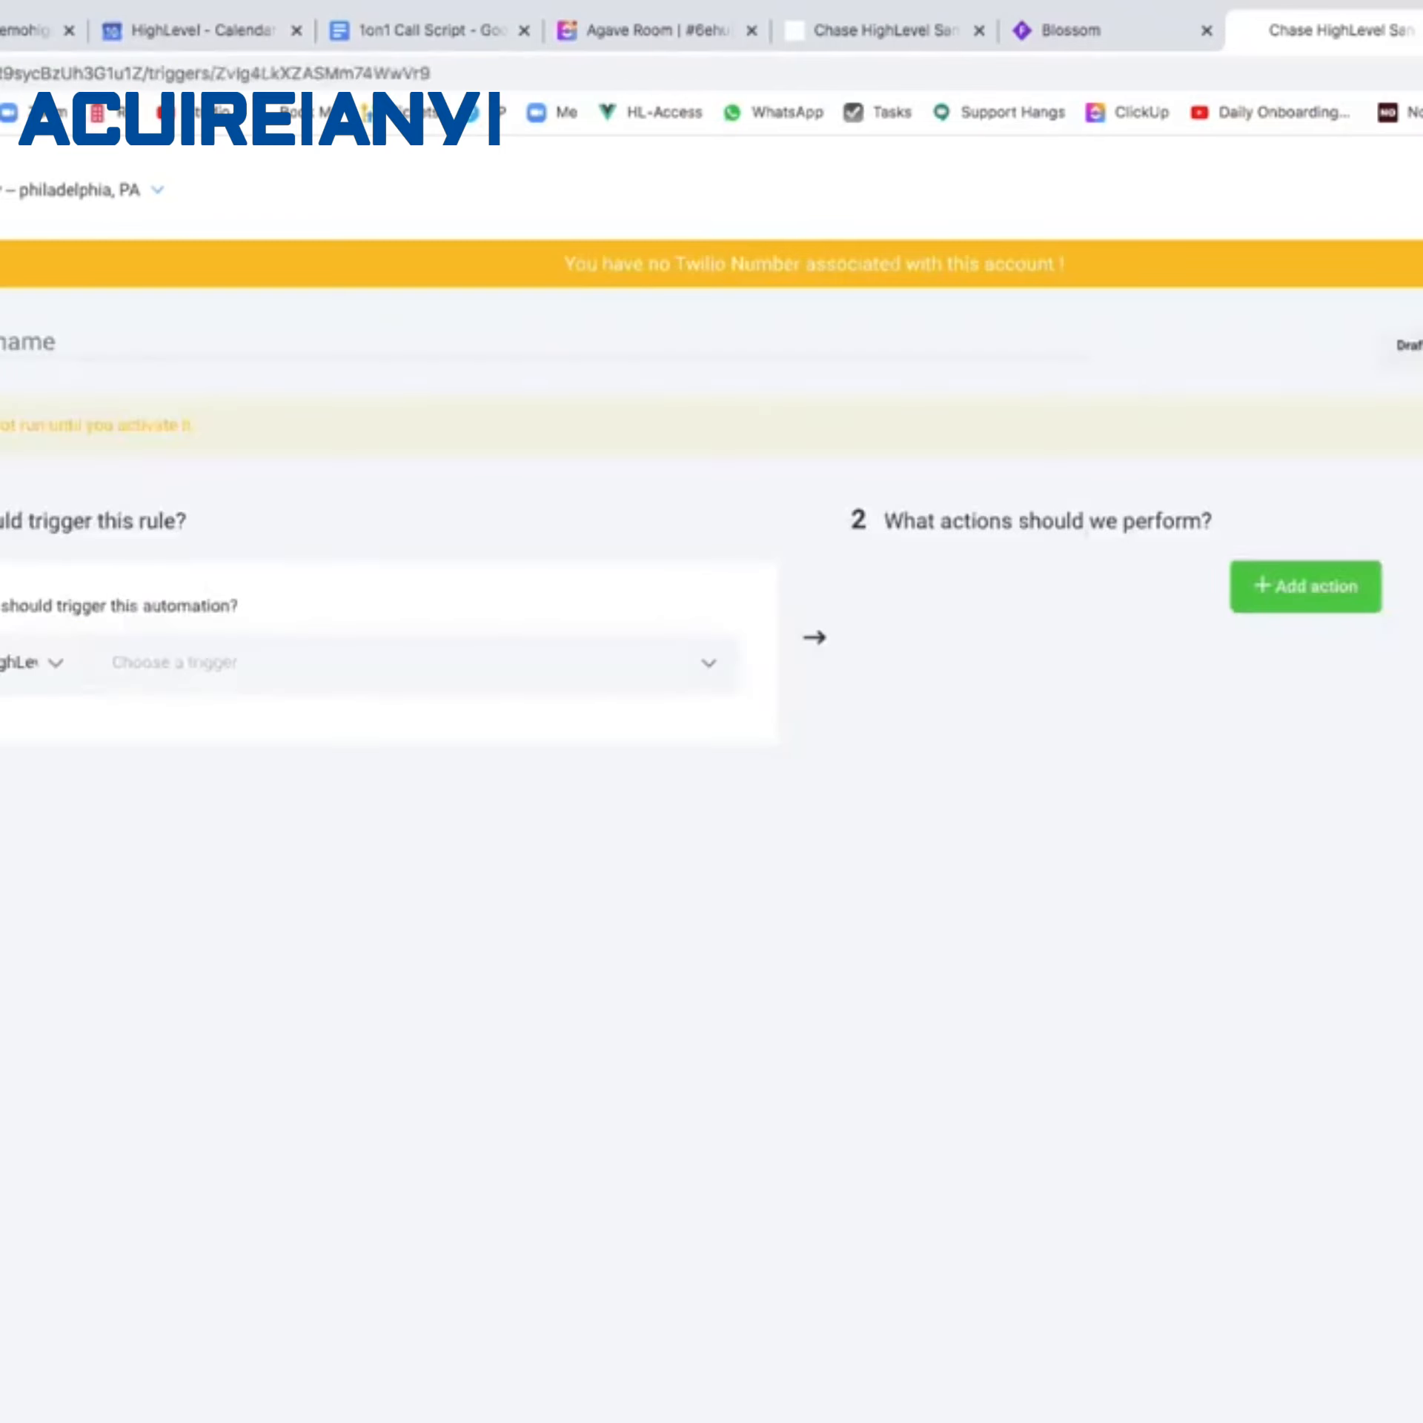
Show opportunities of all statuses in the pipeline and dismiss the Twilio warning banner.
{"action": "left_click", "coordinate": [2, 501]}
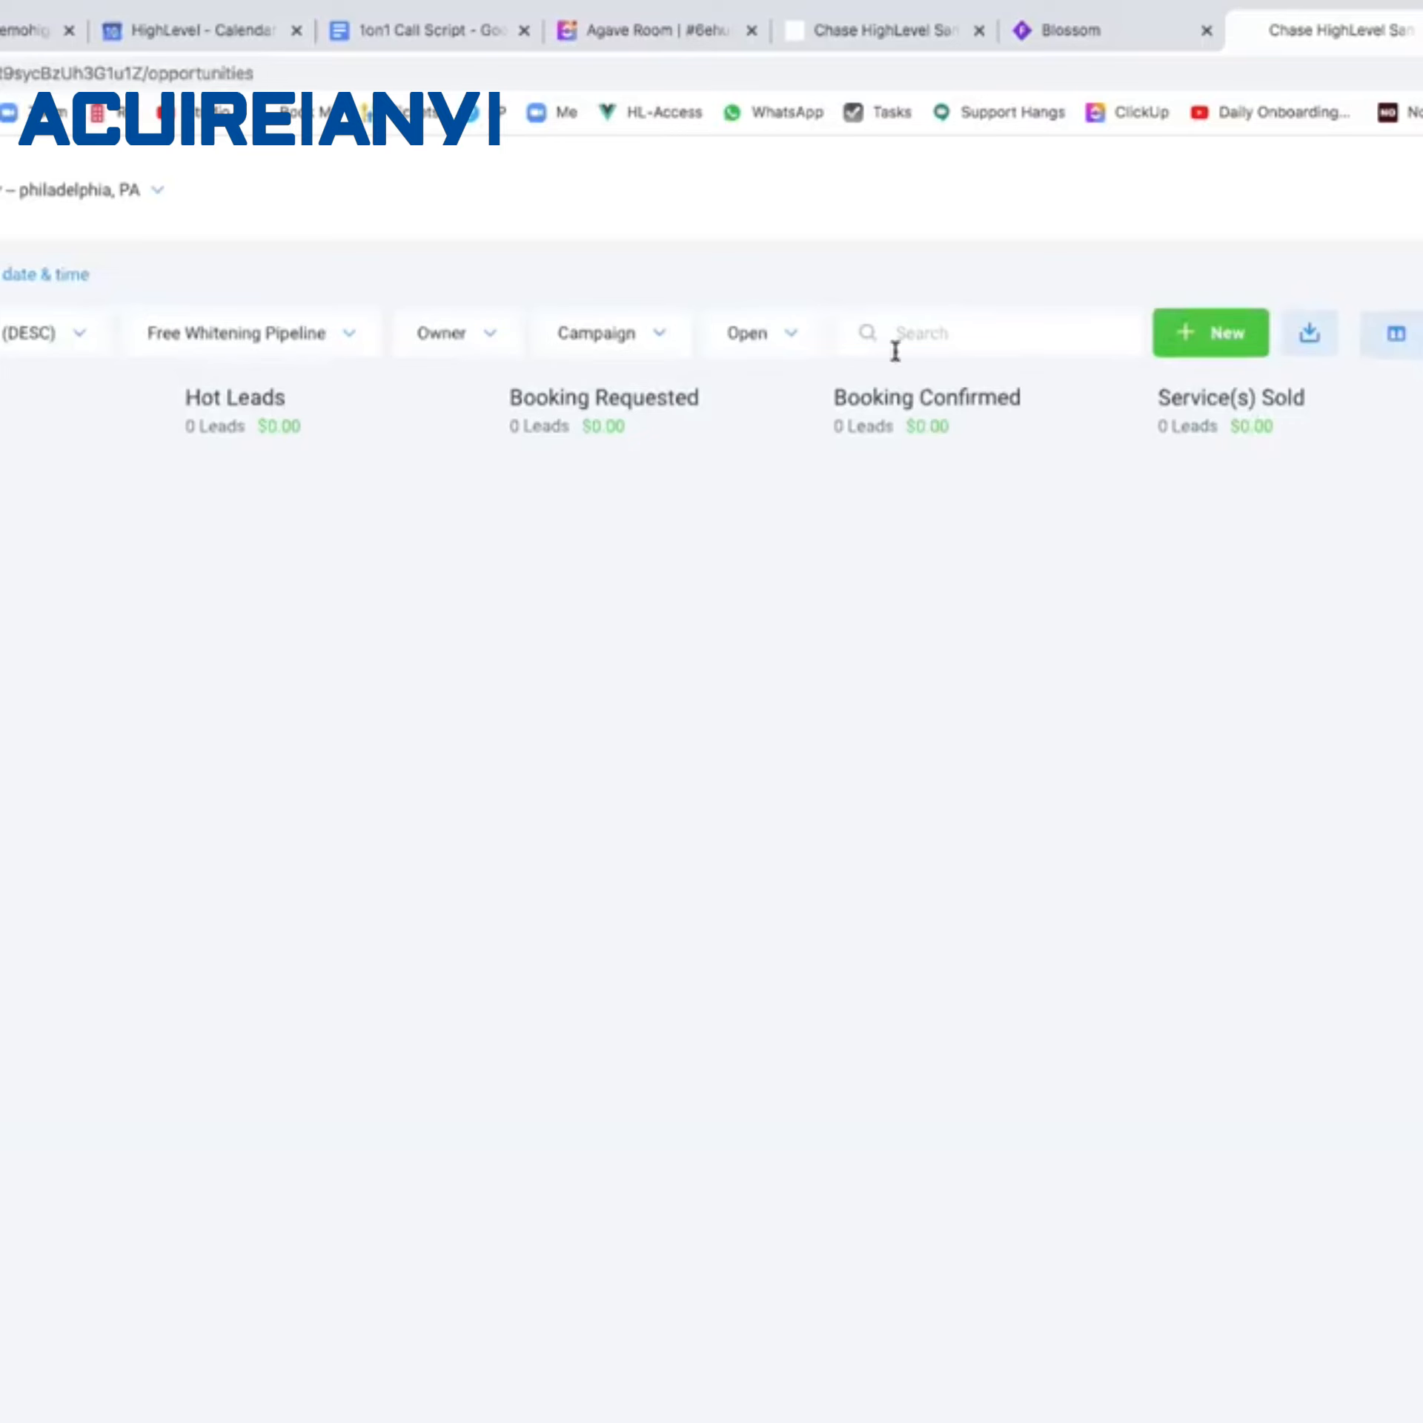
{"action": "left_click", "coordinate": [750, 346]}
{"action": "left_click", "coordinate": [769, 383]}
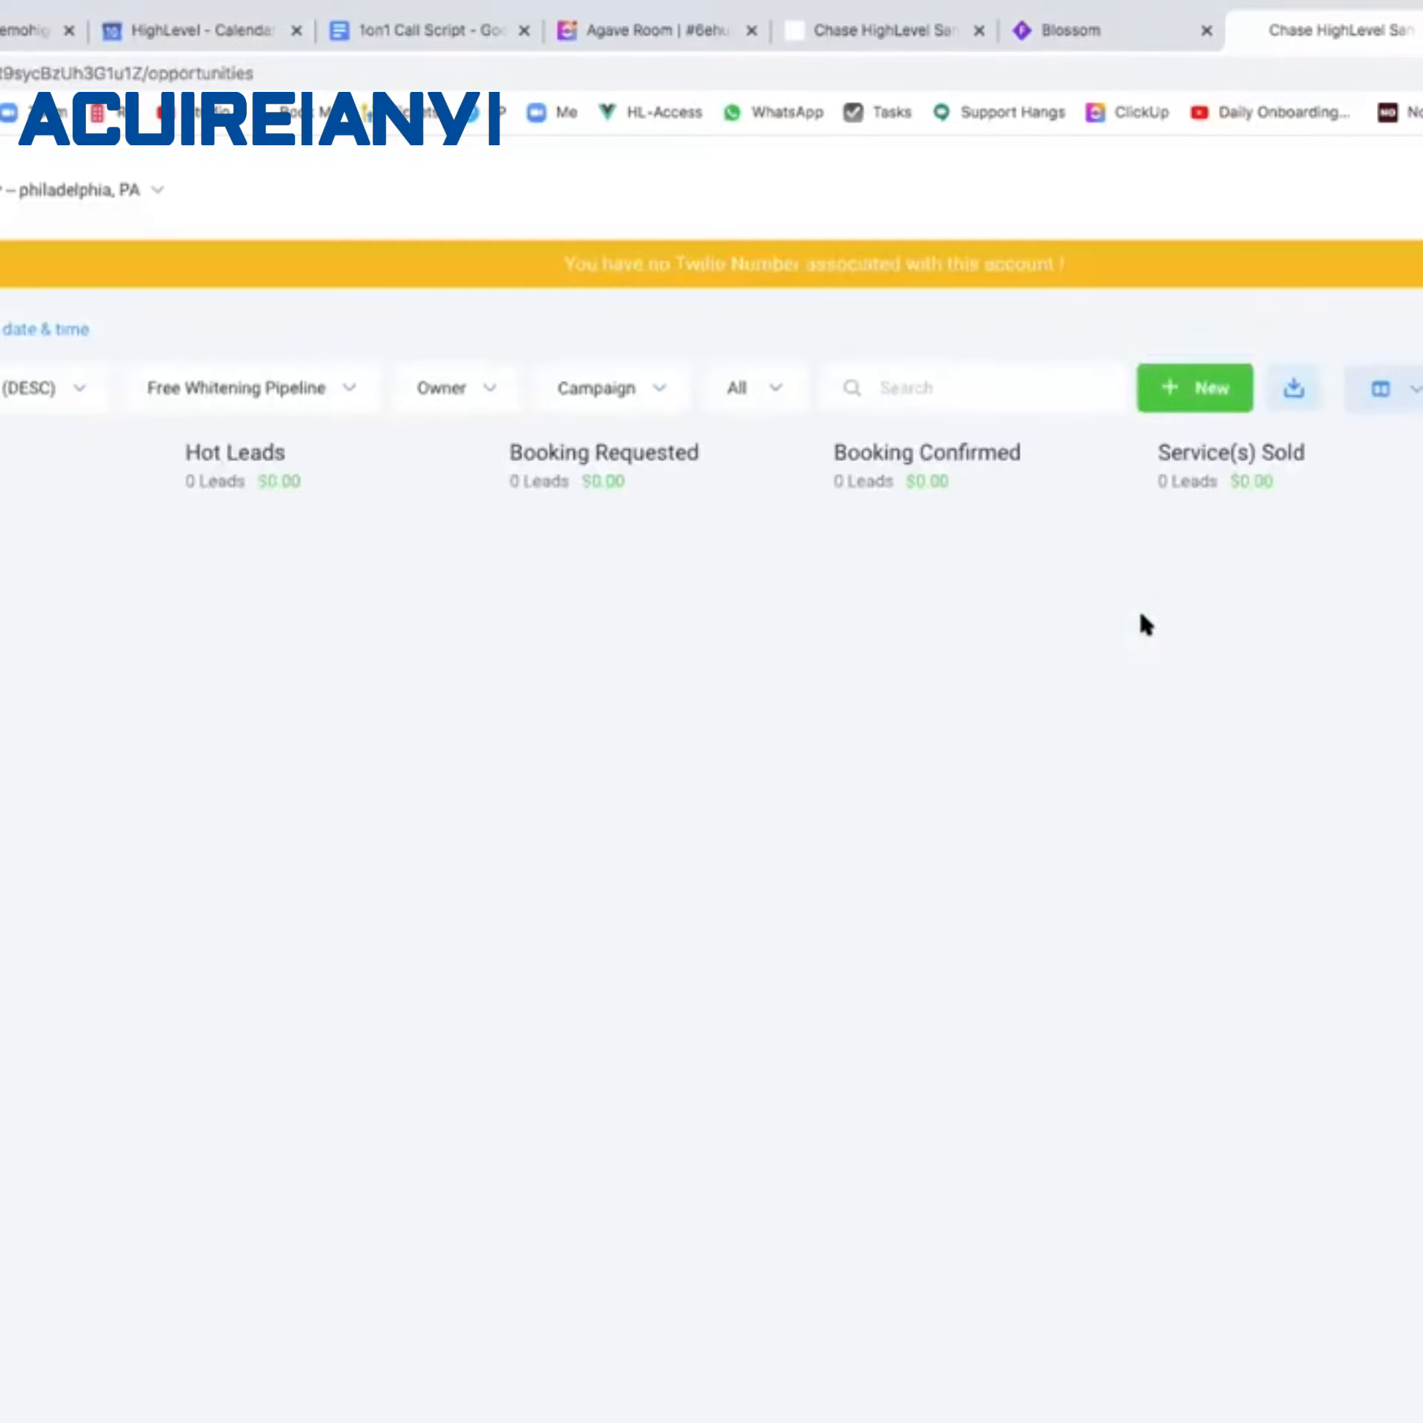
{"action": "left_click", "coordinate": [1420, 264]}
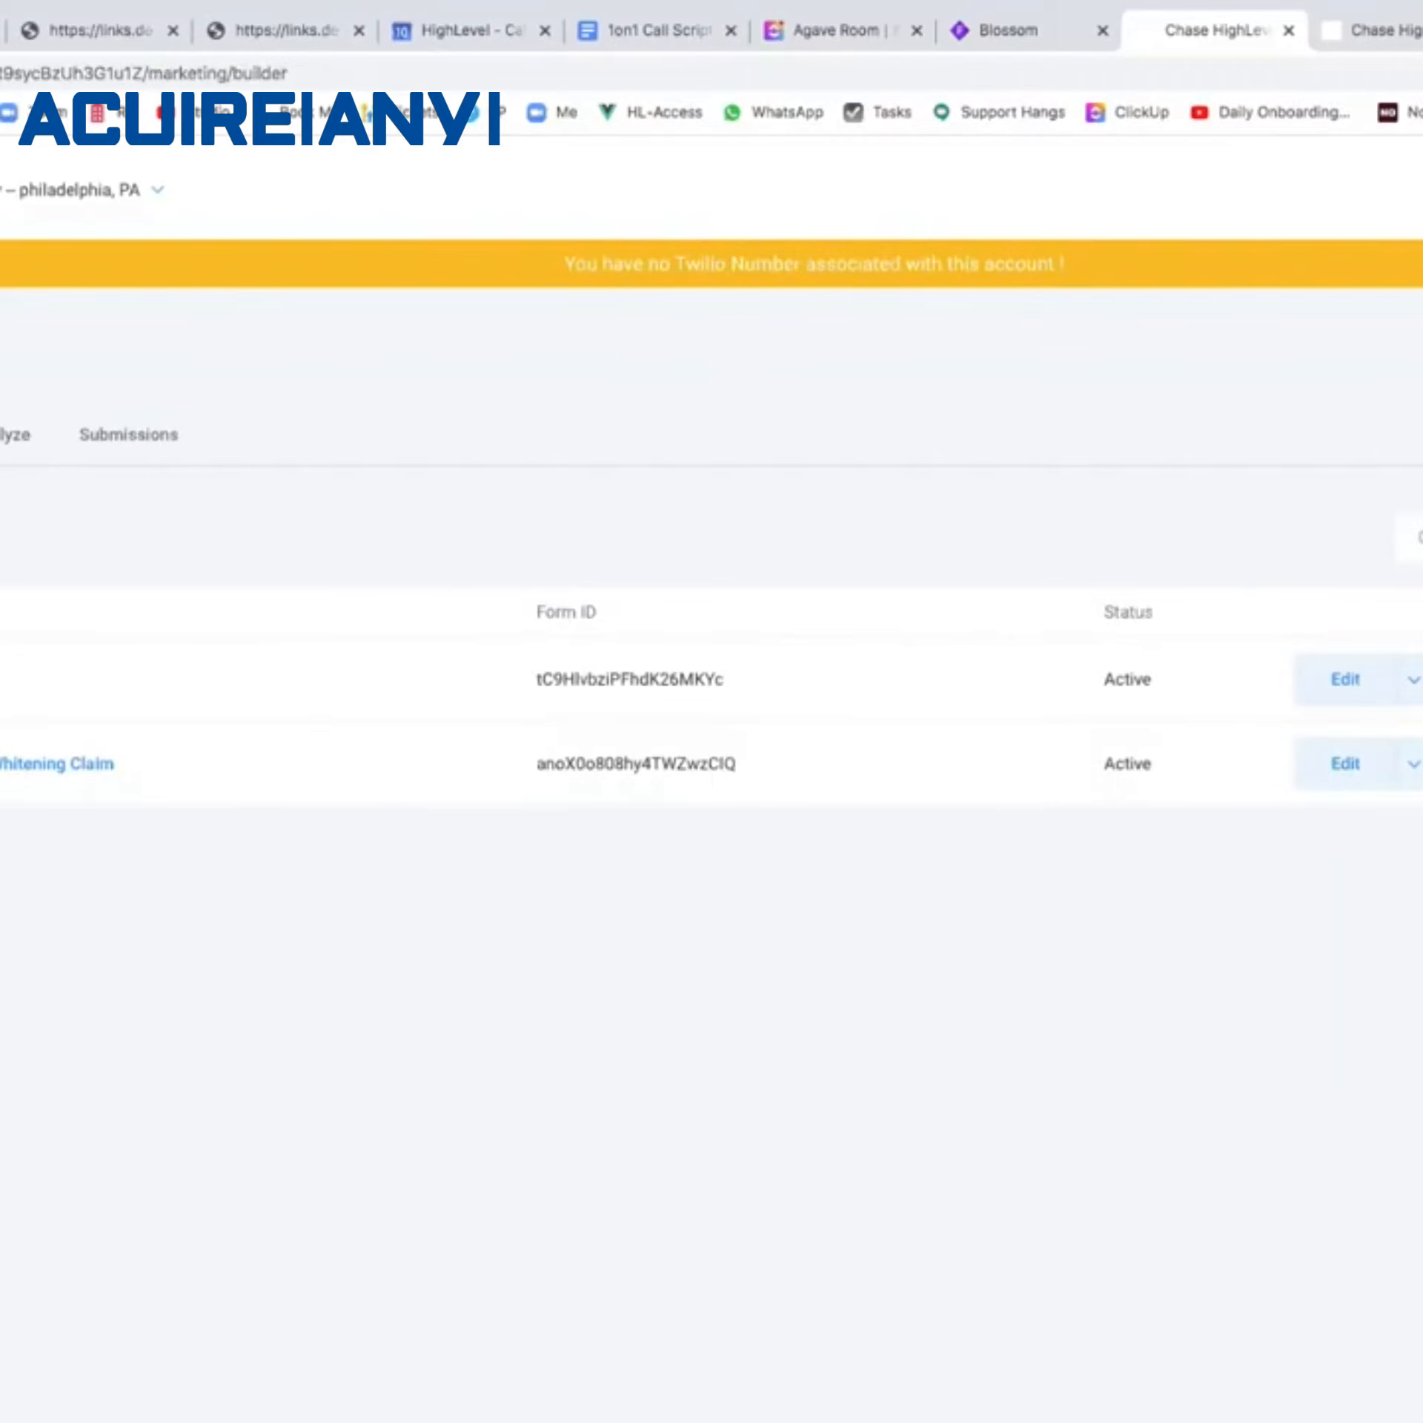
Glance at the contact's conversation page, then move from the forms list to the Blossom flowchart.
{"action": "left_click", "coordinate": [1385, 37]}
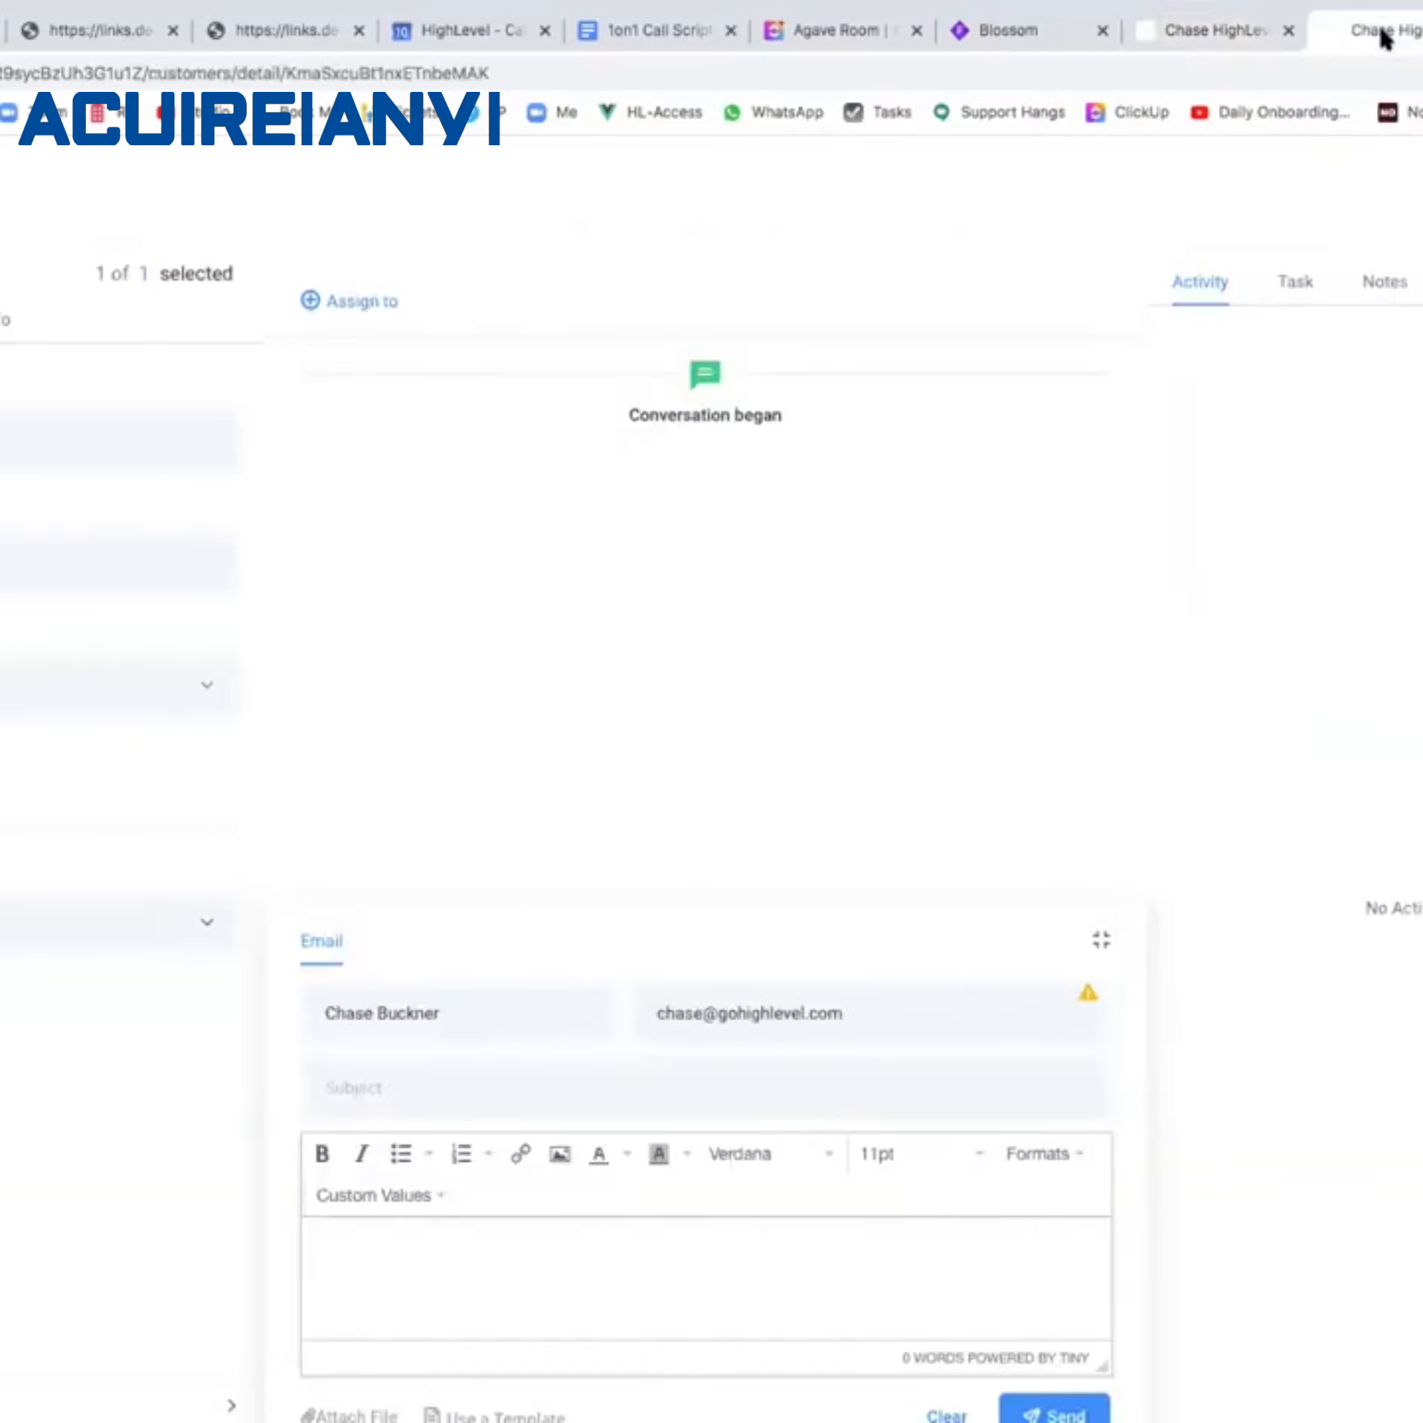
{"action": "left_click", "coordinate": [1233, 31]}
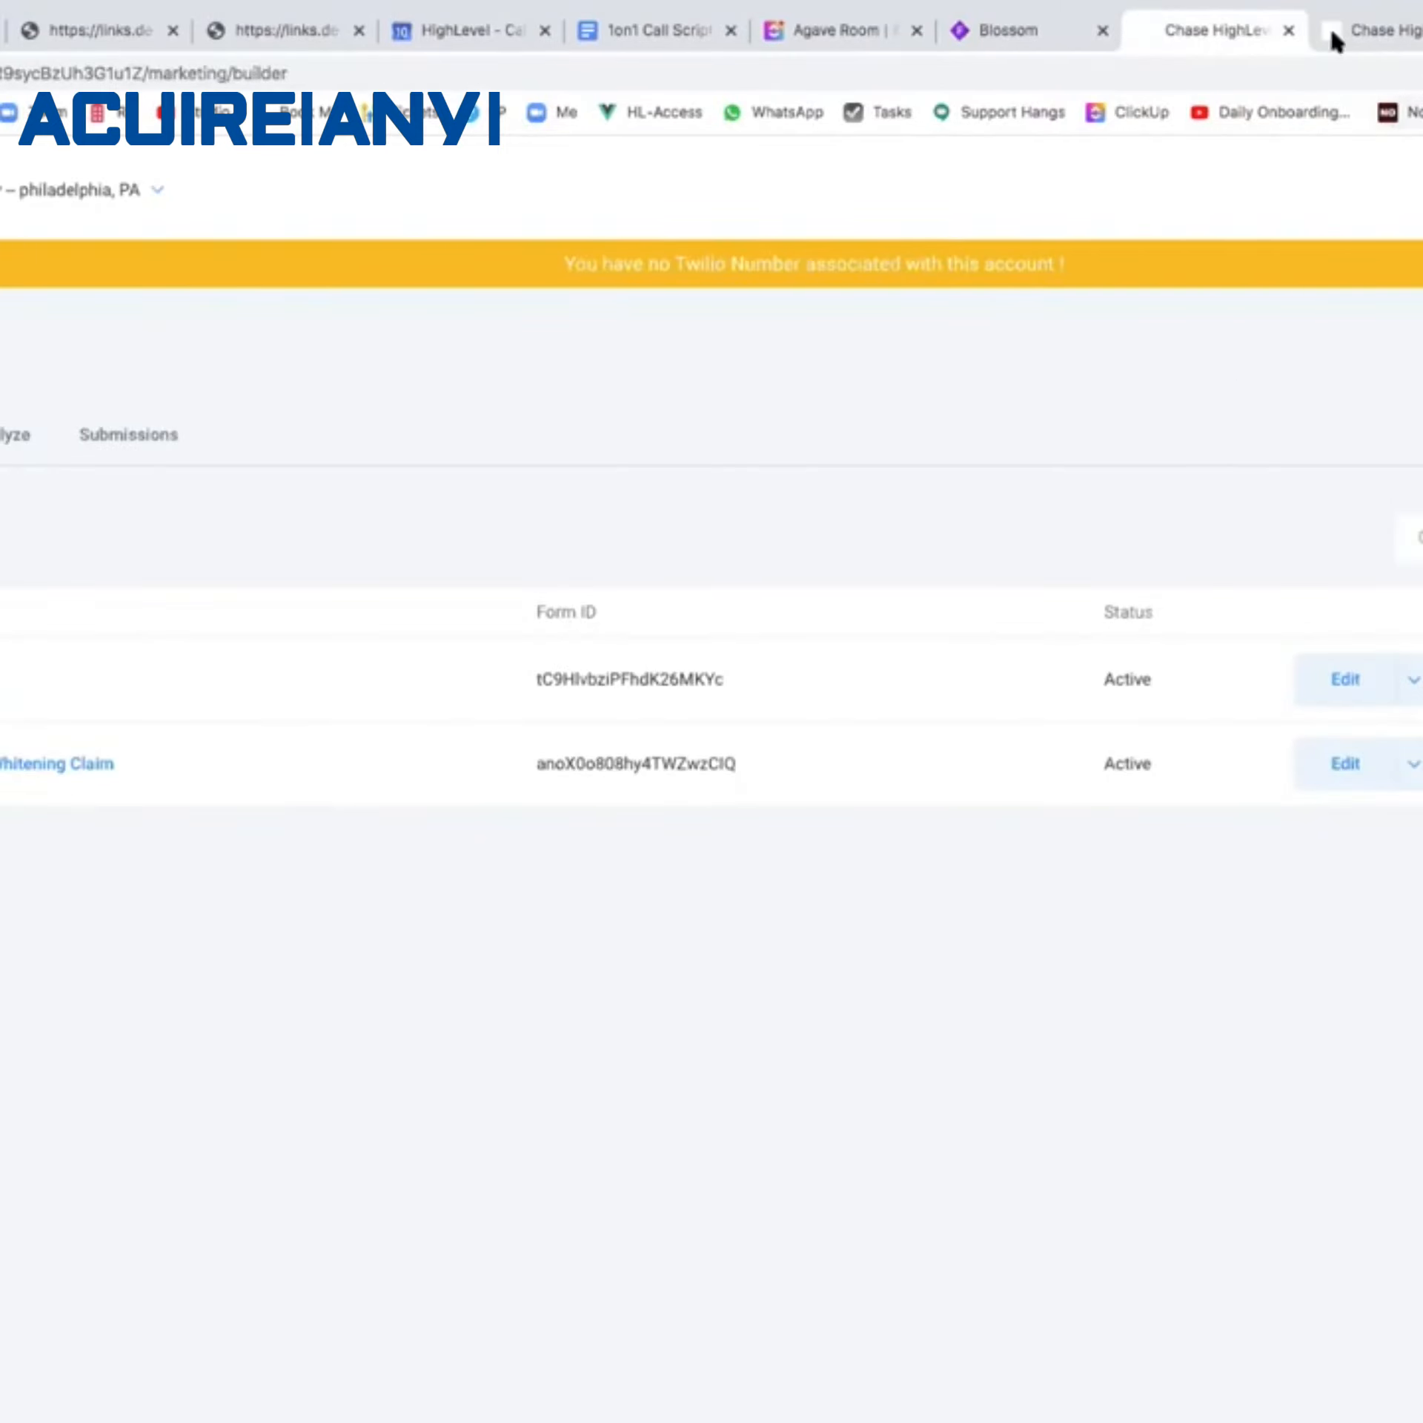
{"action": "left_click", "coordinate": [1023, 28]}
{"action": "scroll", "coordinate": [656, 501], "scroll_direction": "left", "scroll_amount": 10}
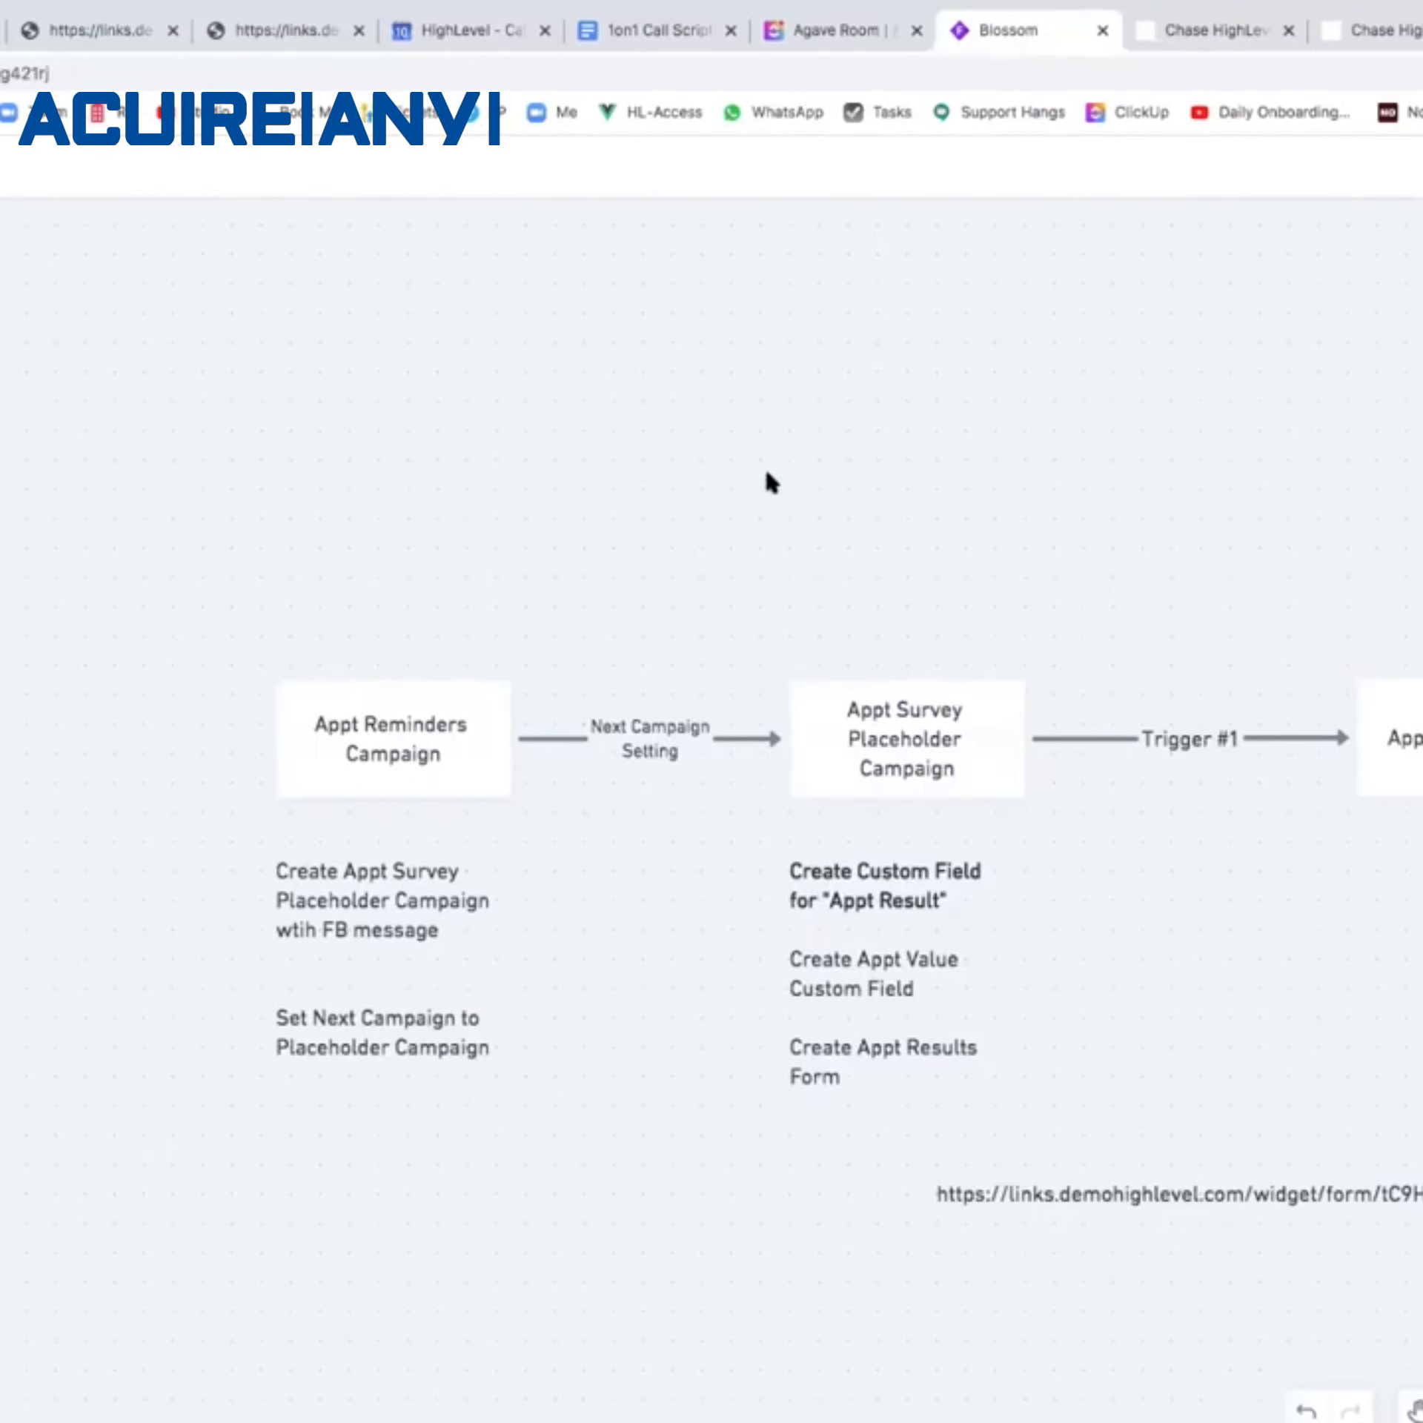
Scroll across the Blossom flowchart nodes, then bring up the survey email in Gmail.
{"action": "scroll", "coordinate": [1181, 537], "scroll_direction": "right", "scroll_amount": 10}
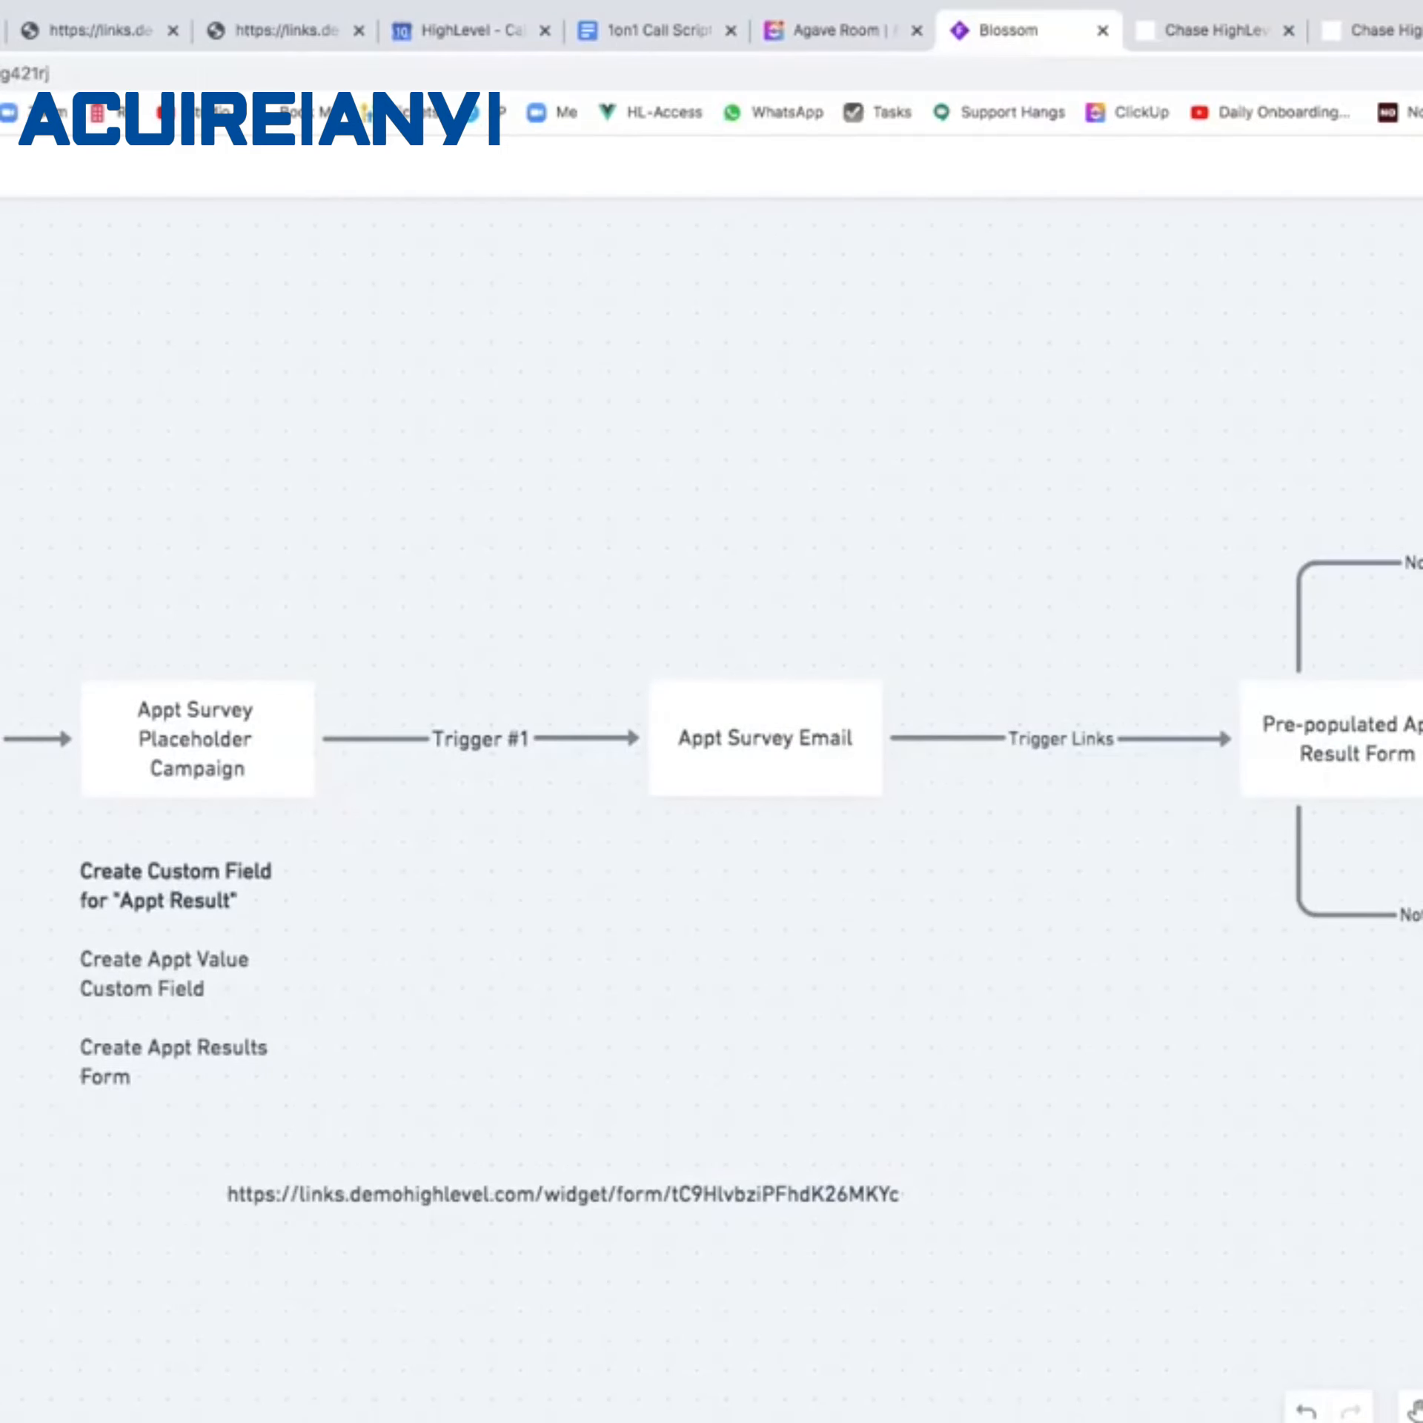
{"action": "left_click", "coordinate": [2, 31]}
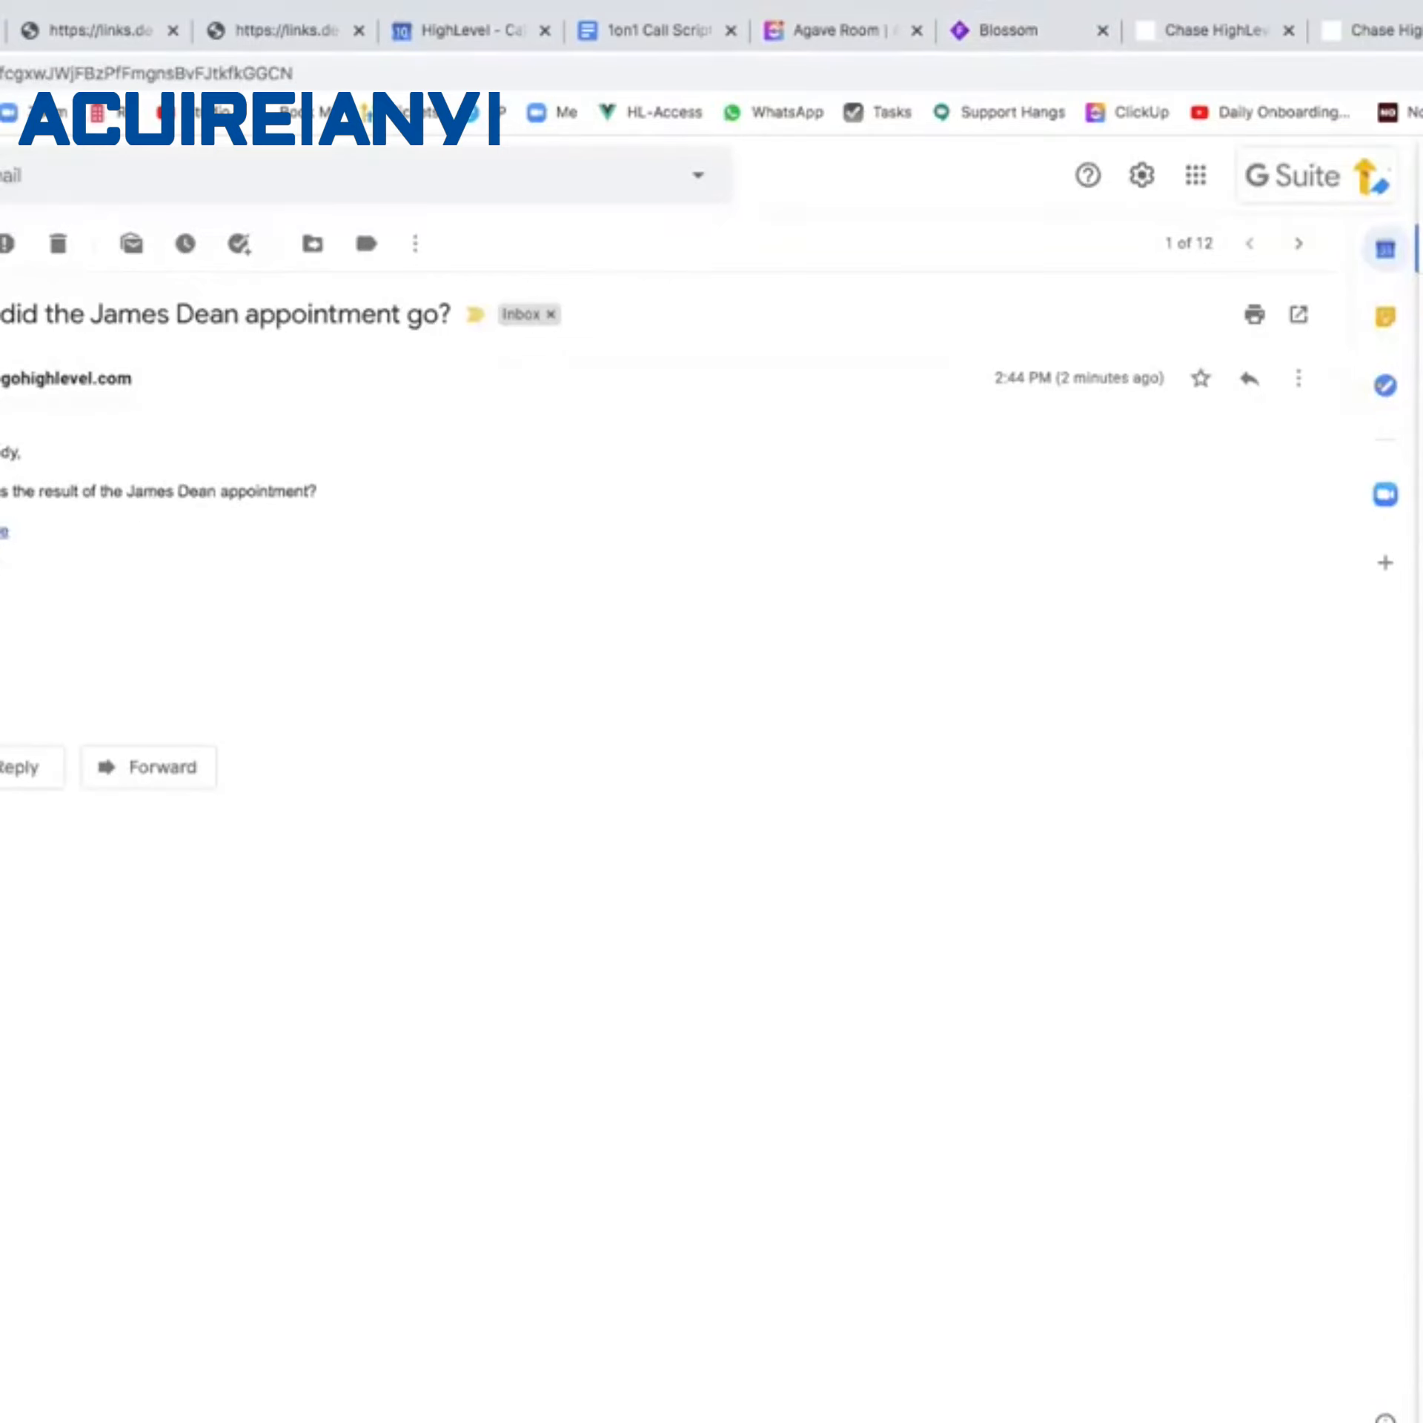
Open the email's link and check the prefilled name, Email, Appt Result and Sold Value fields.
{"action": "left_click", "coordinate": [3, 532]}
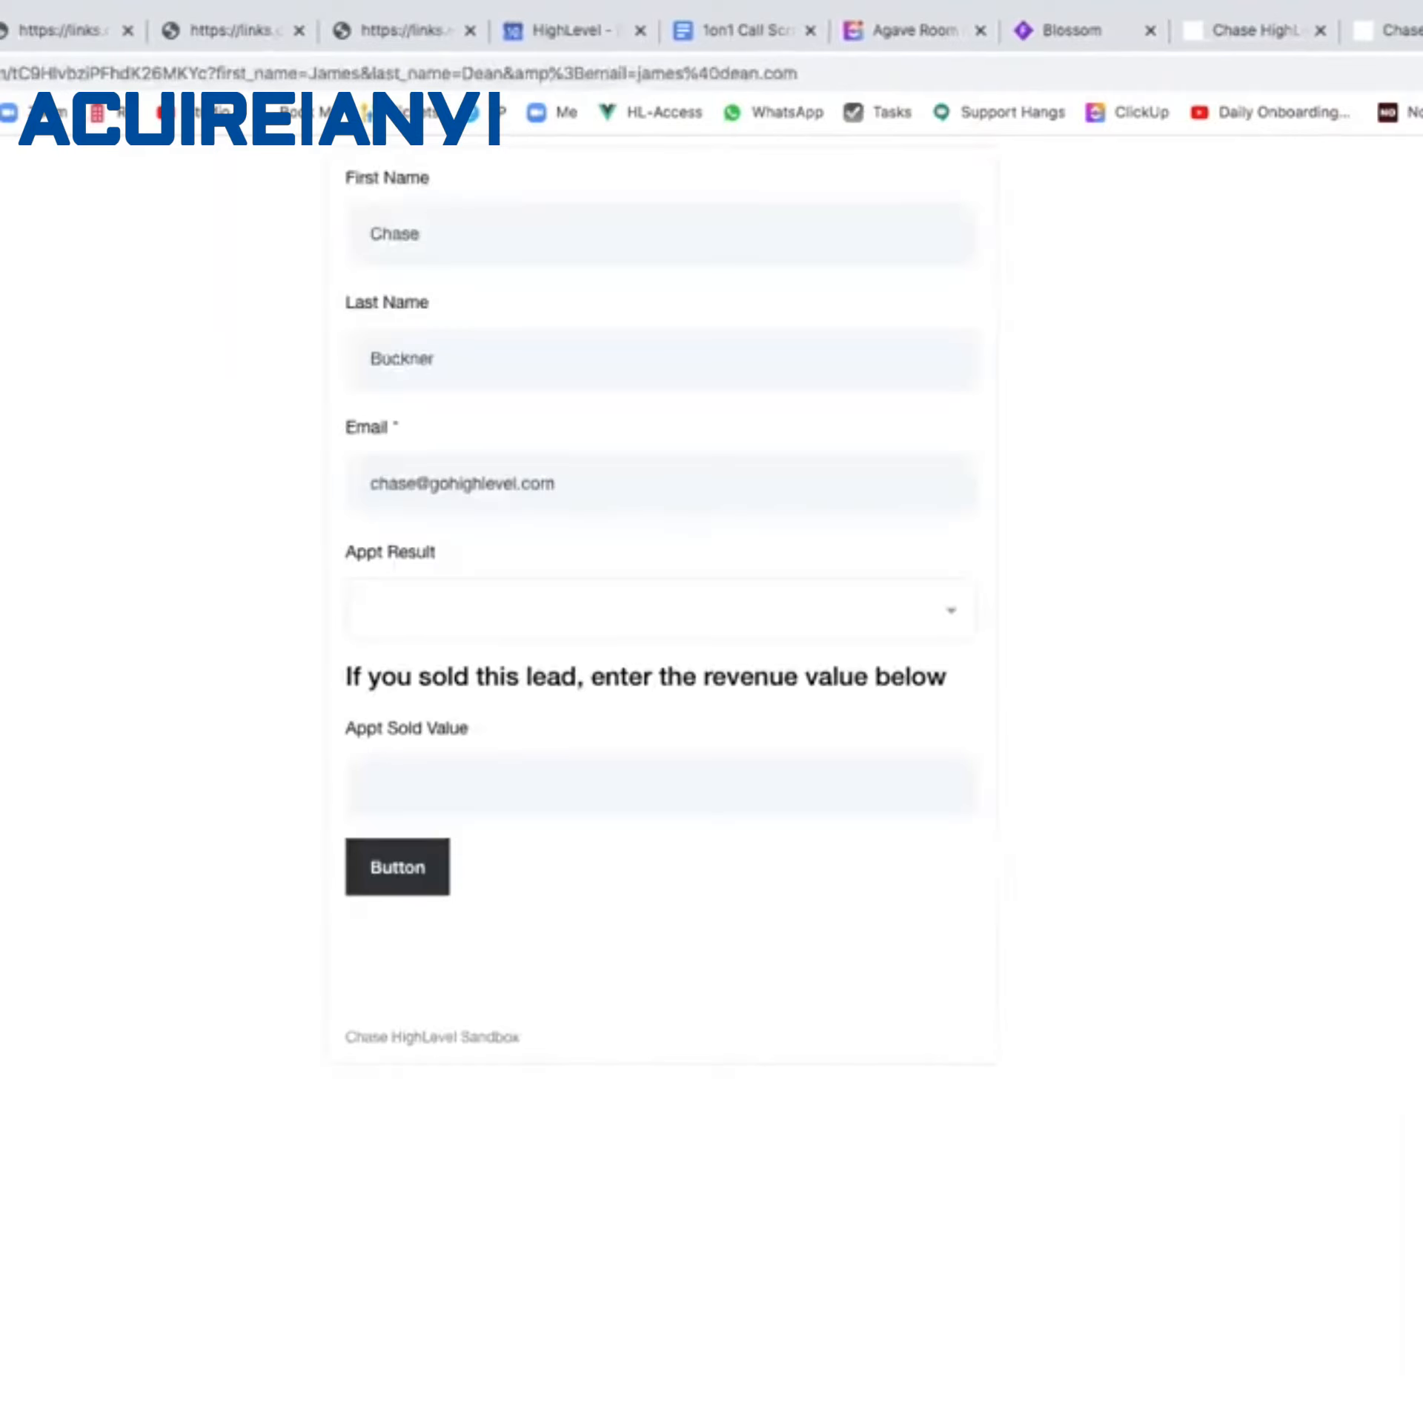
{"action": "double_click", "coordinate": [365, 222]}
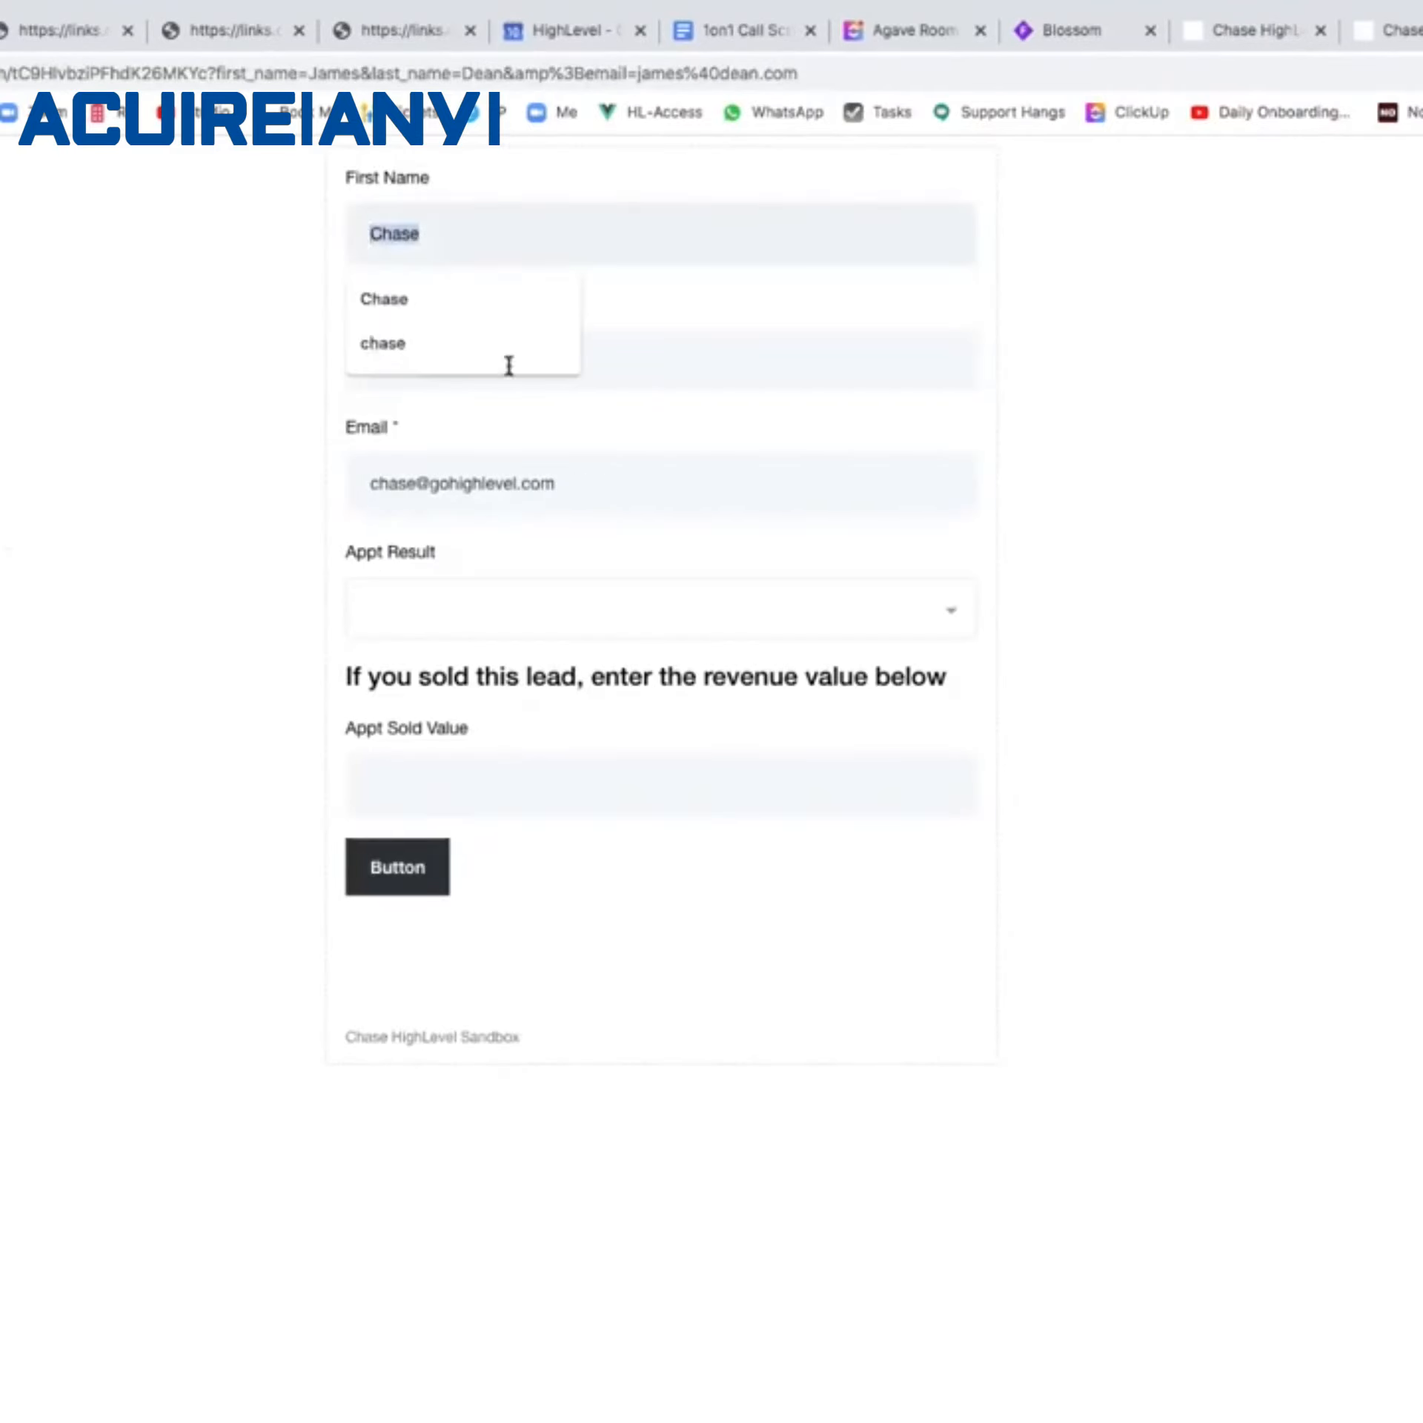
{"action": "left_click", "coordinate": [553, 471]}
{"action": "left_click", "coordinate": [835, 607]}
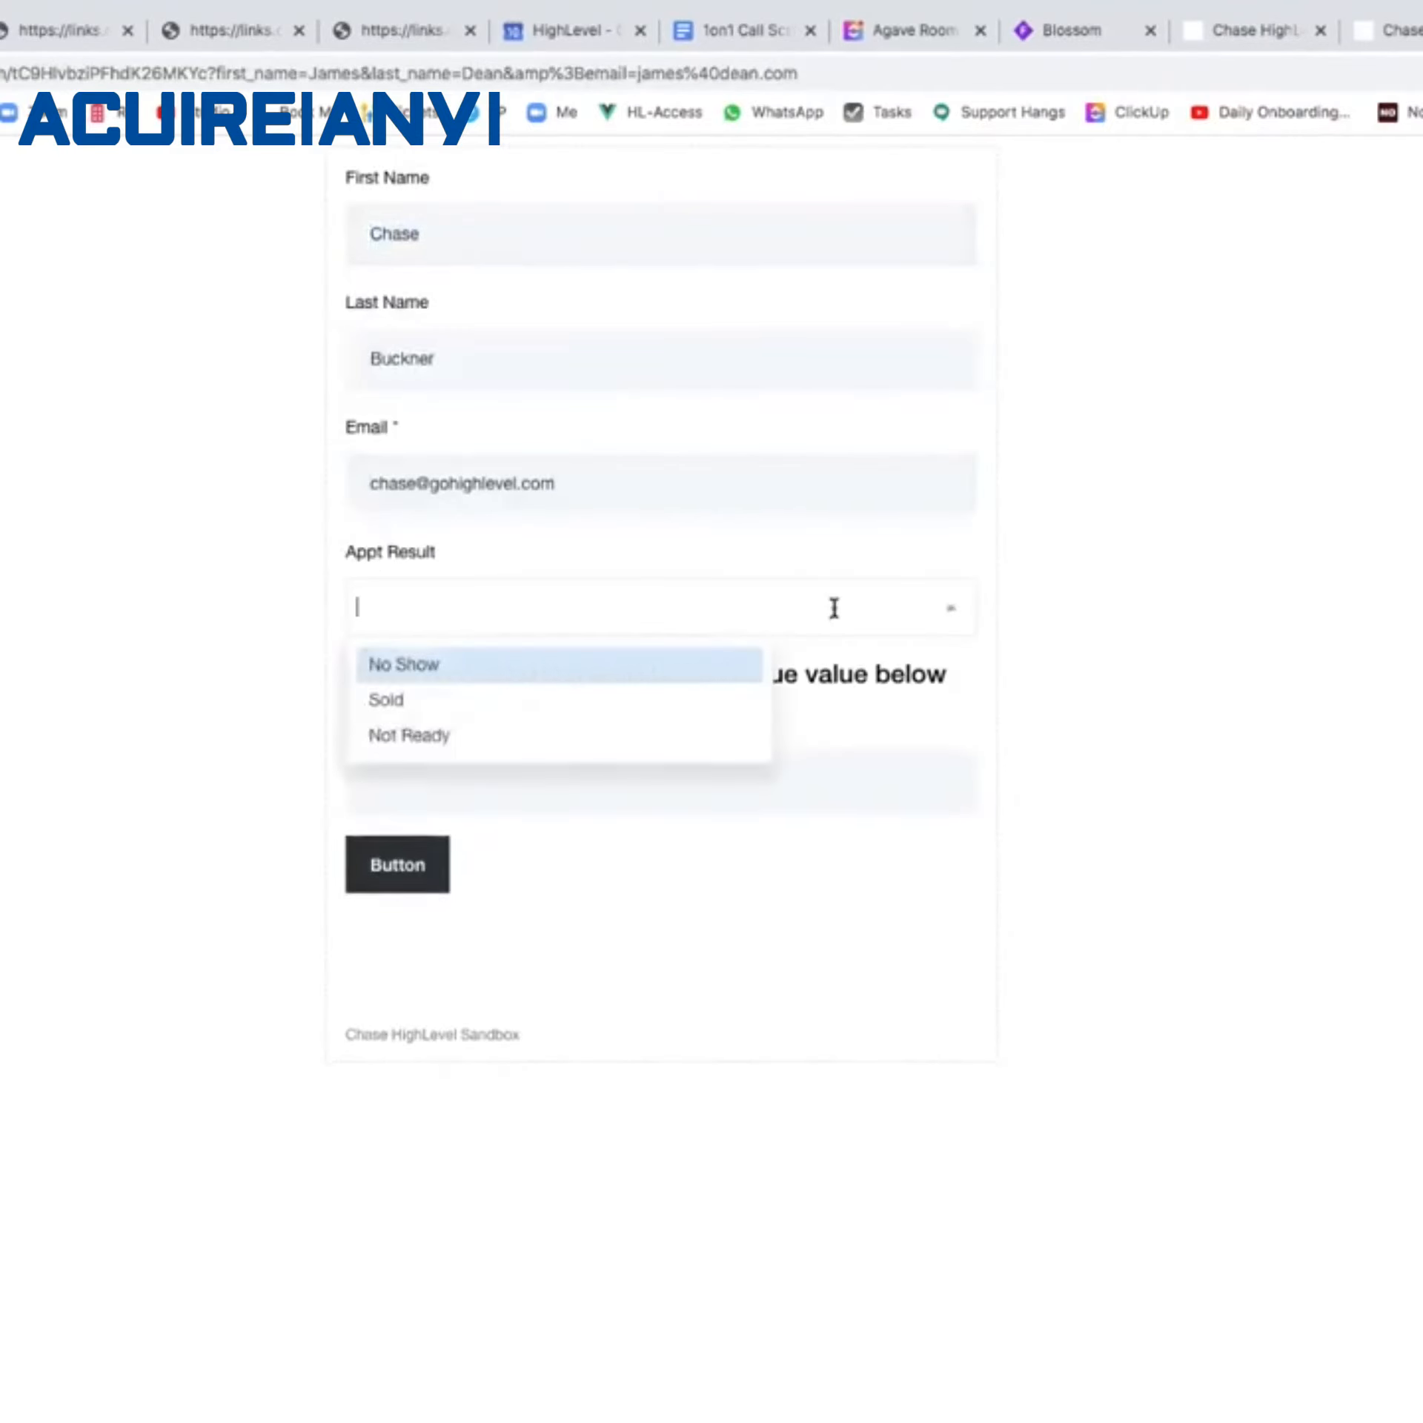
{"action": "left_click", "coordinate": [699, 785]}
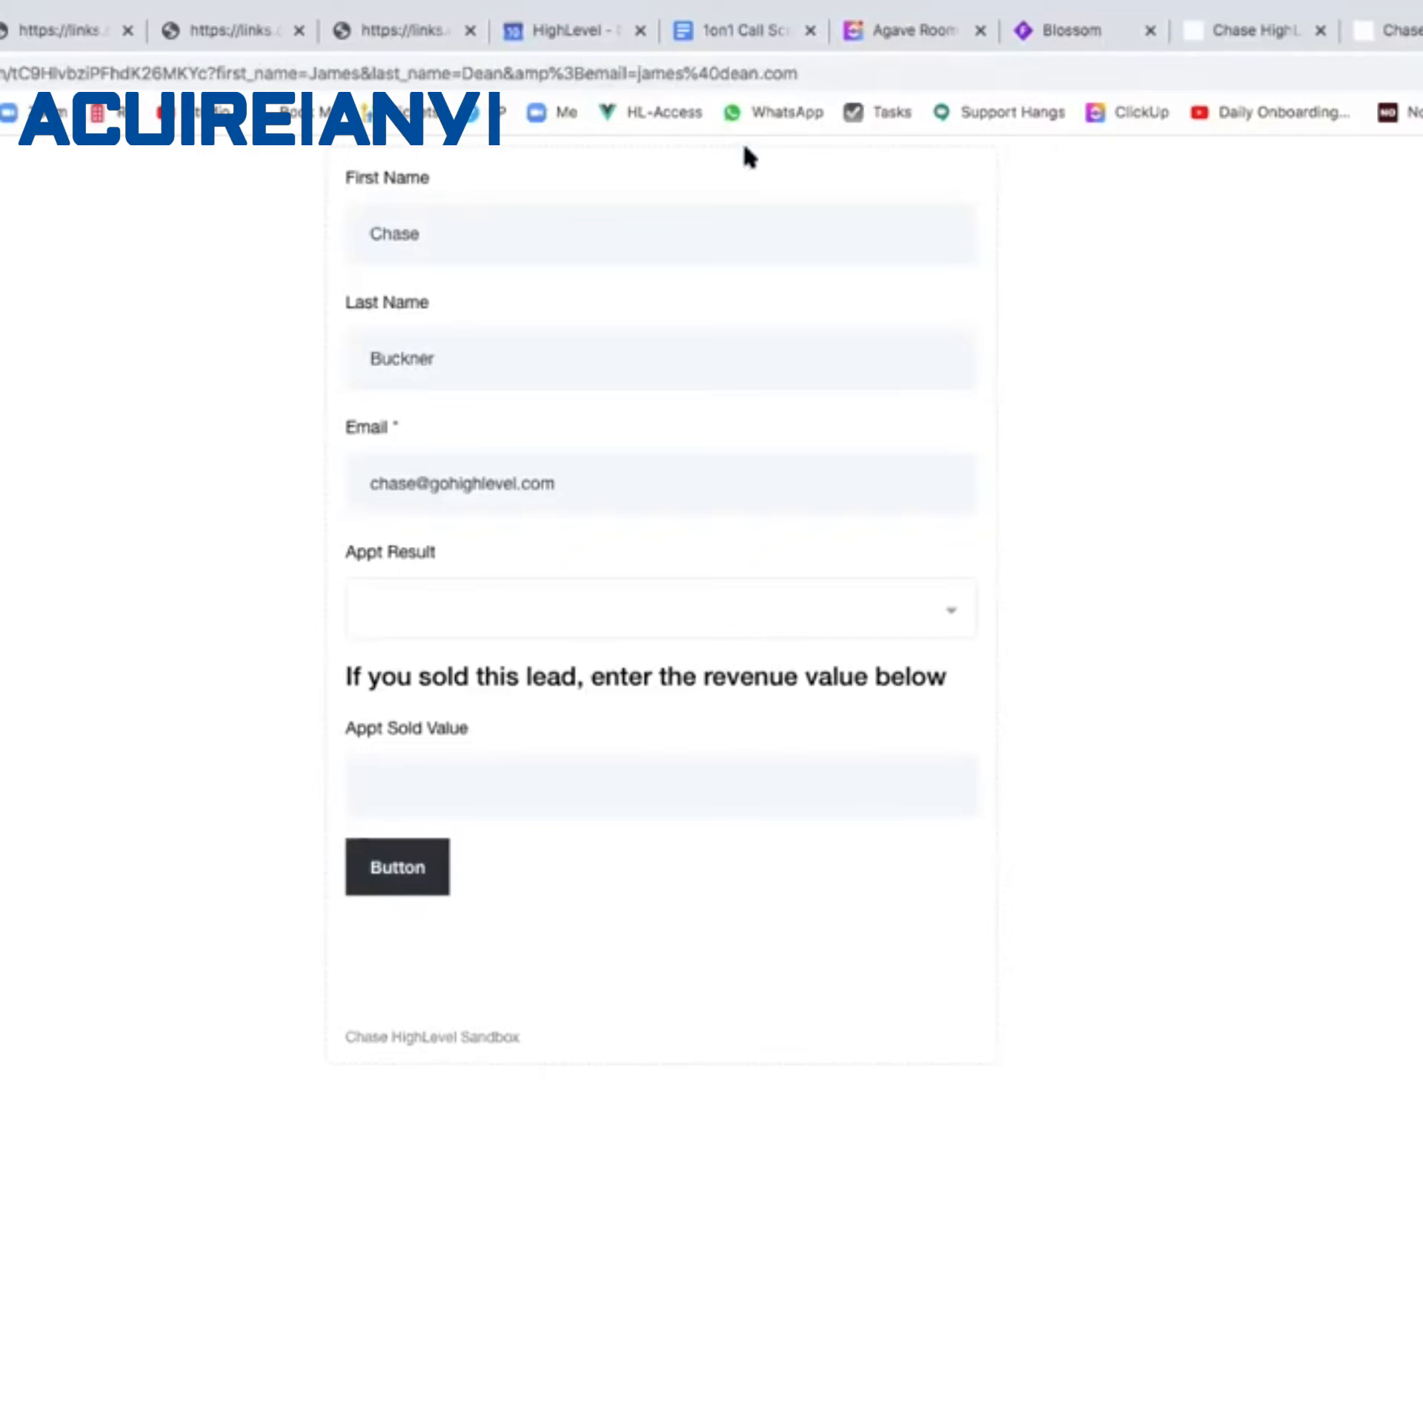
Inspect the form URL's email parameter, then copy the survey link address from the Gmail email.
{"action": "left_click", "coordinate": [588, 69]}
{"action": "left_click", "coordinate": [587, 69]}
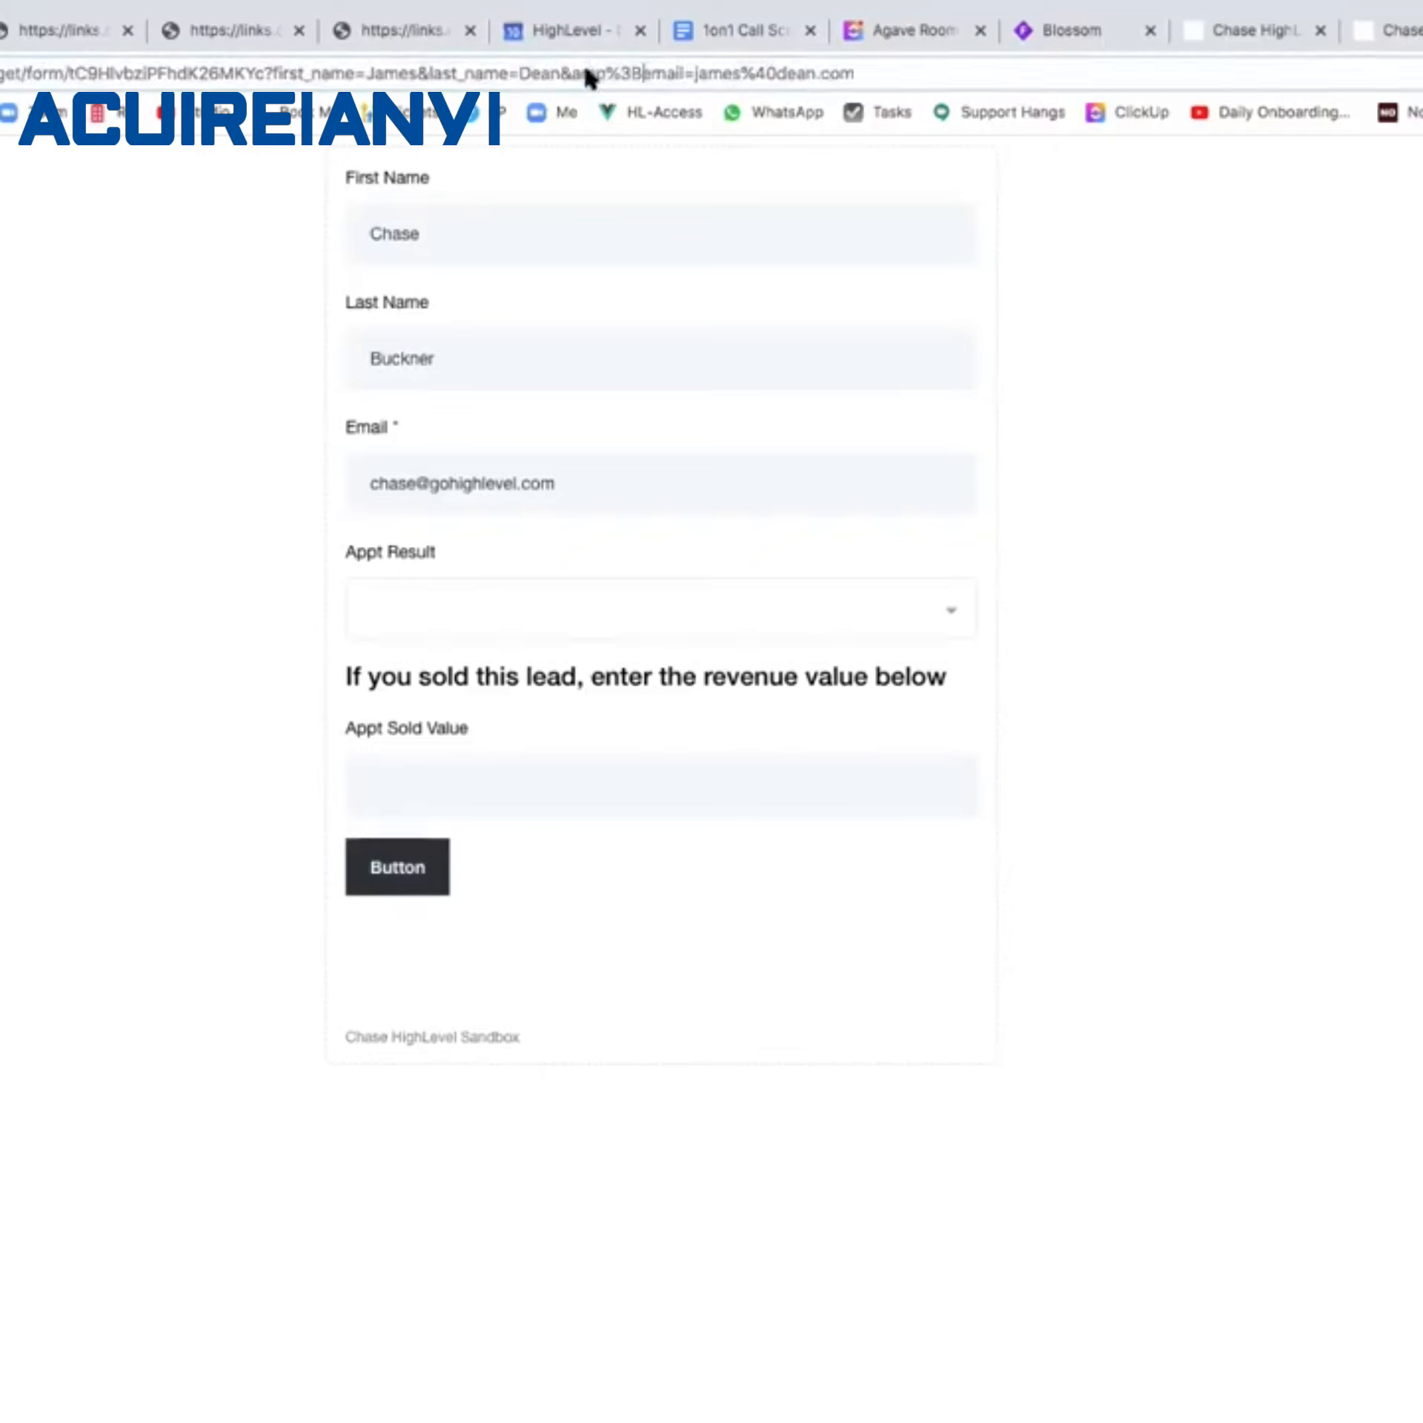
{"action": "left_click_drag", "start_coordinate": [648, 69], "coordinate": [853, 73]}
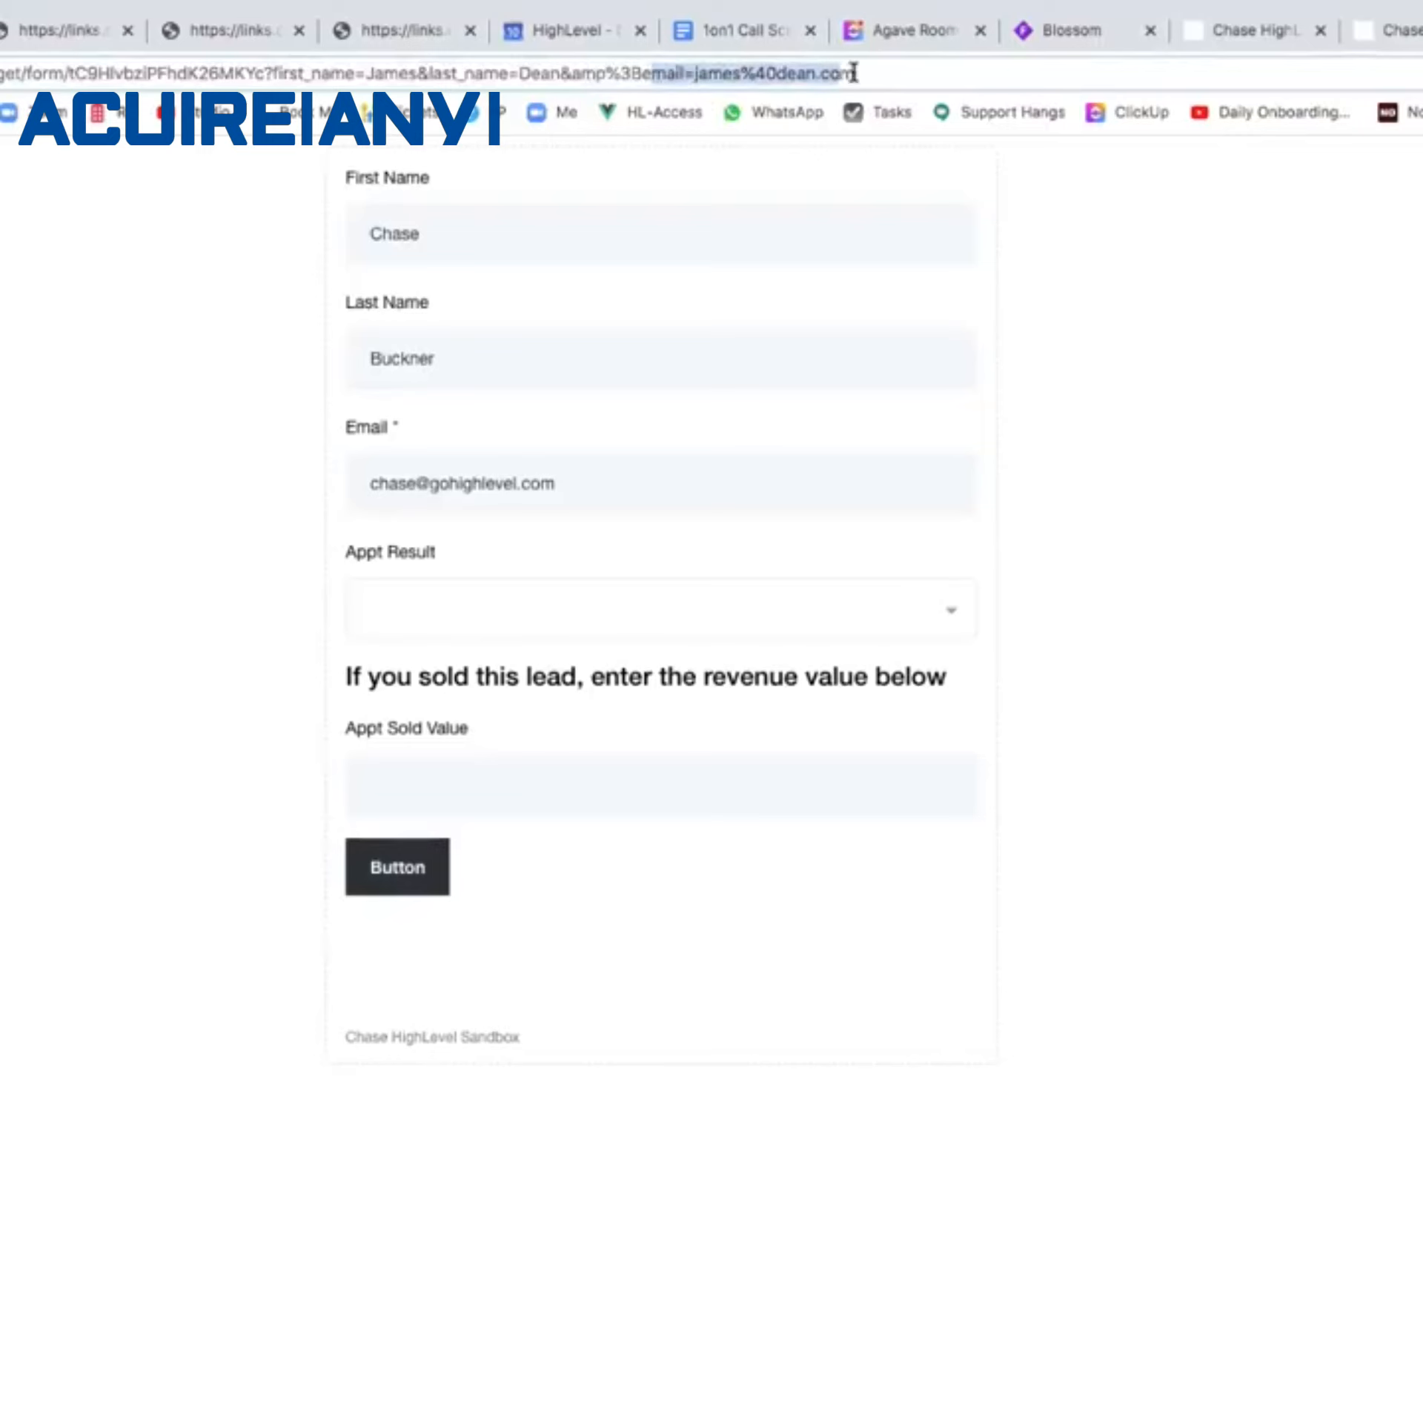
{"action": "left_click", "coordinate": [196, 719]}
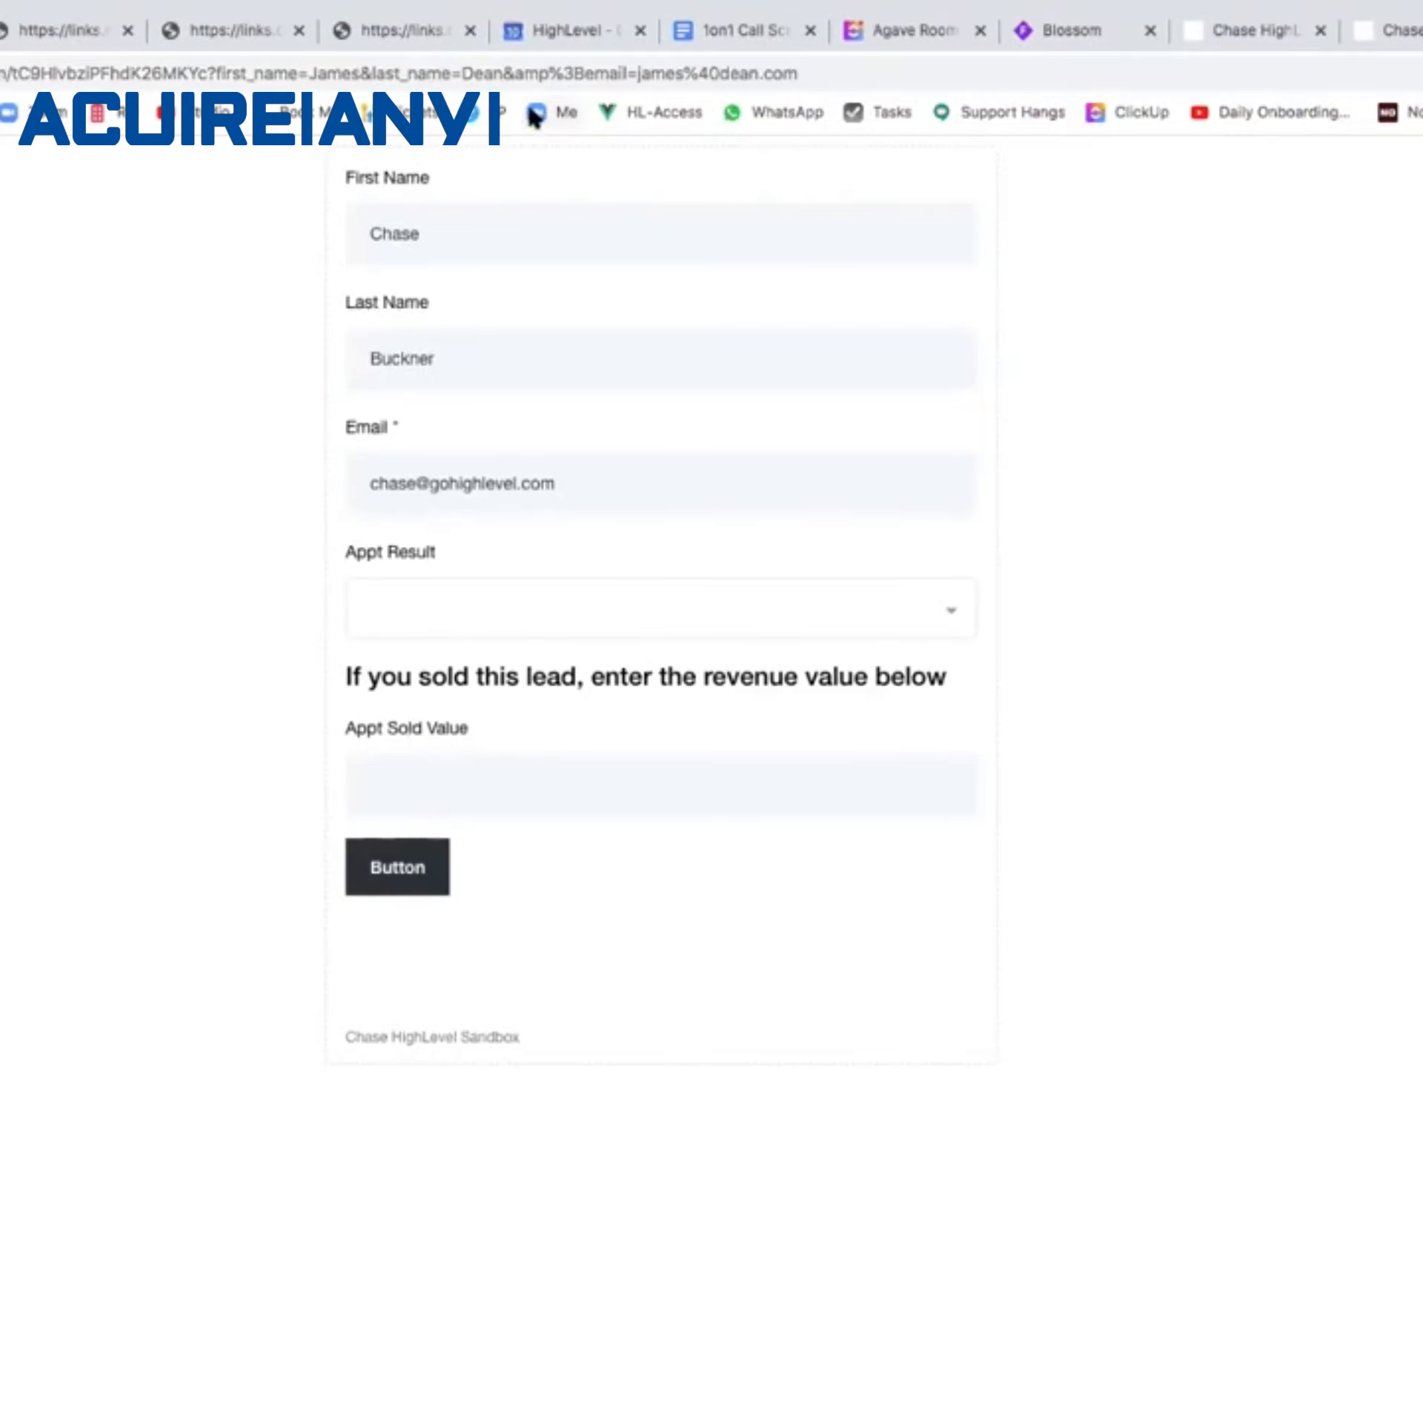
{"action": "left_click", "coordinate": [568, 69]}
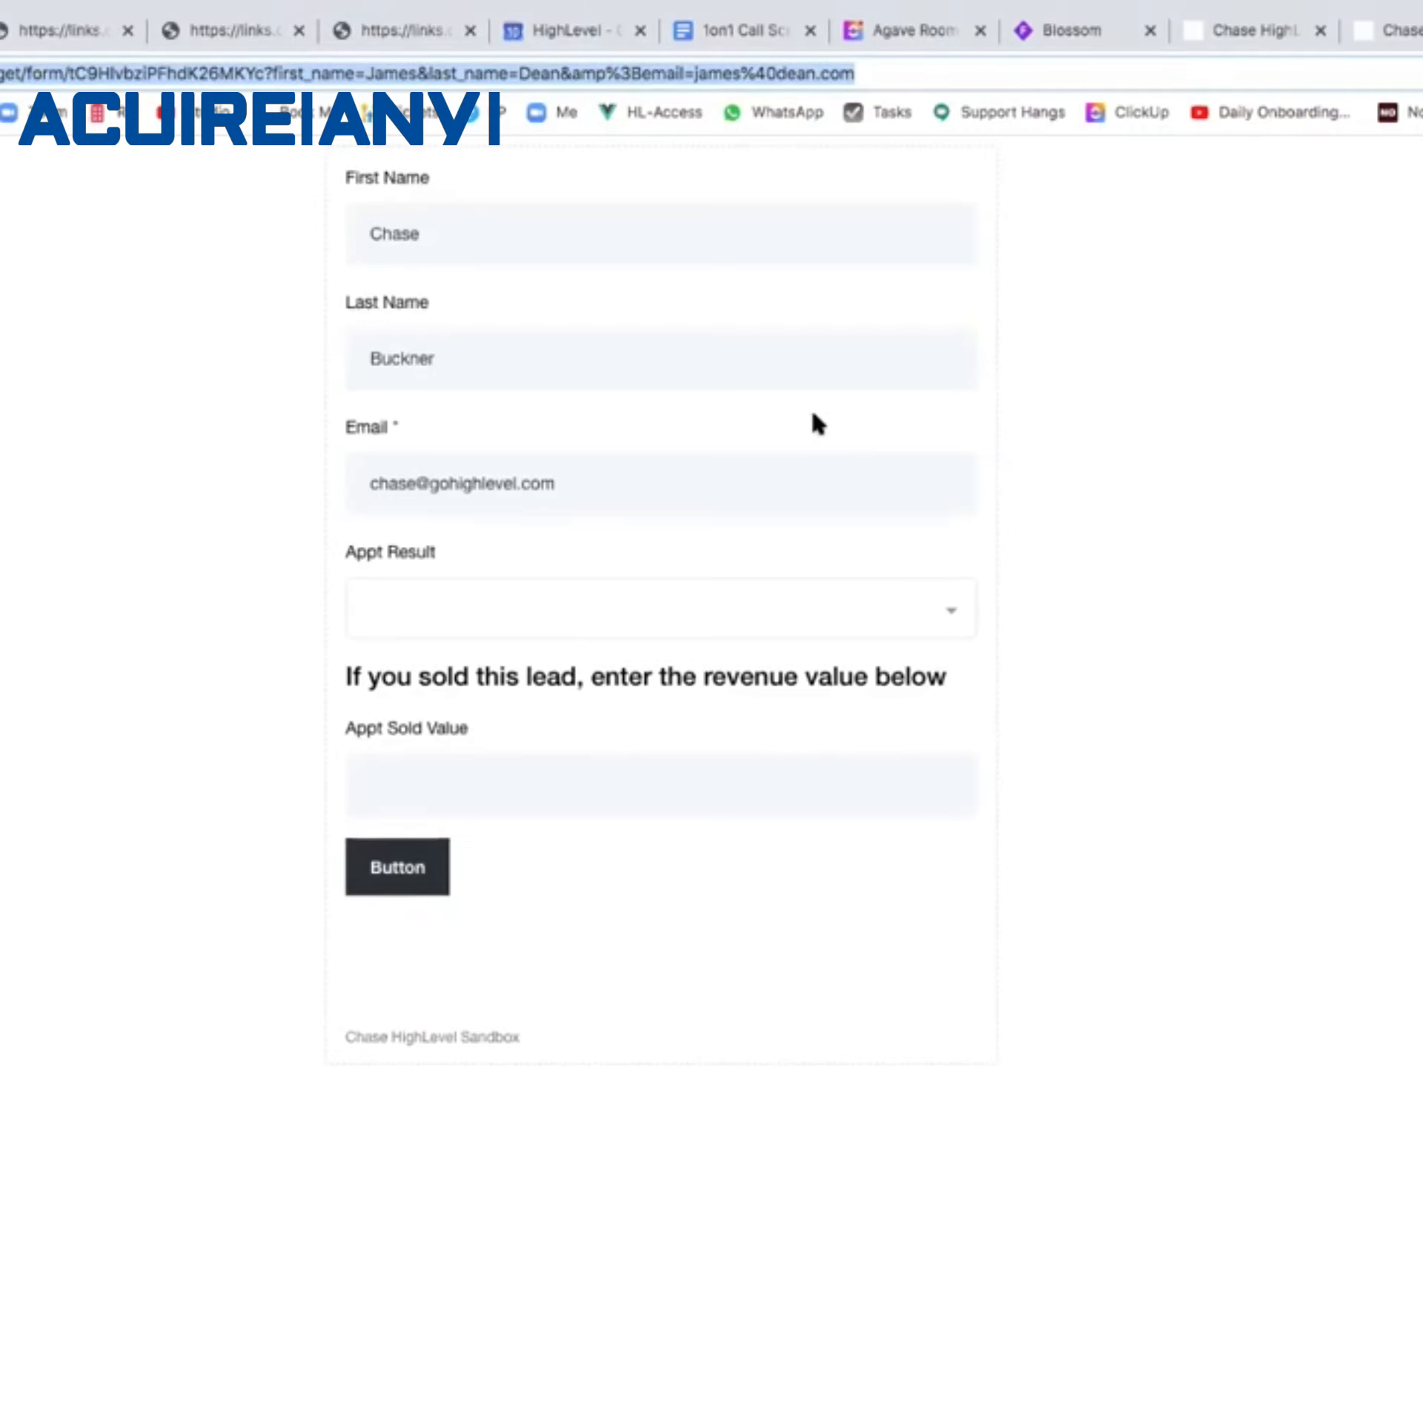
{"action": "left_click", "coordinate": [1049, 410]}
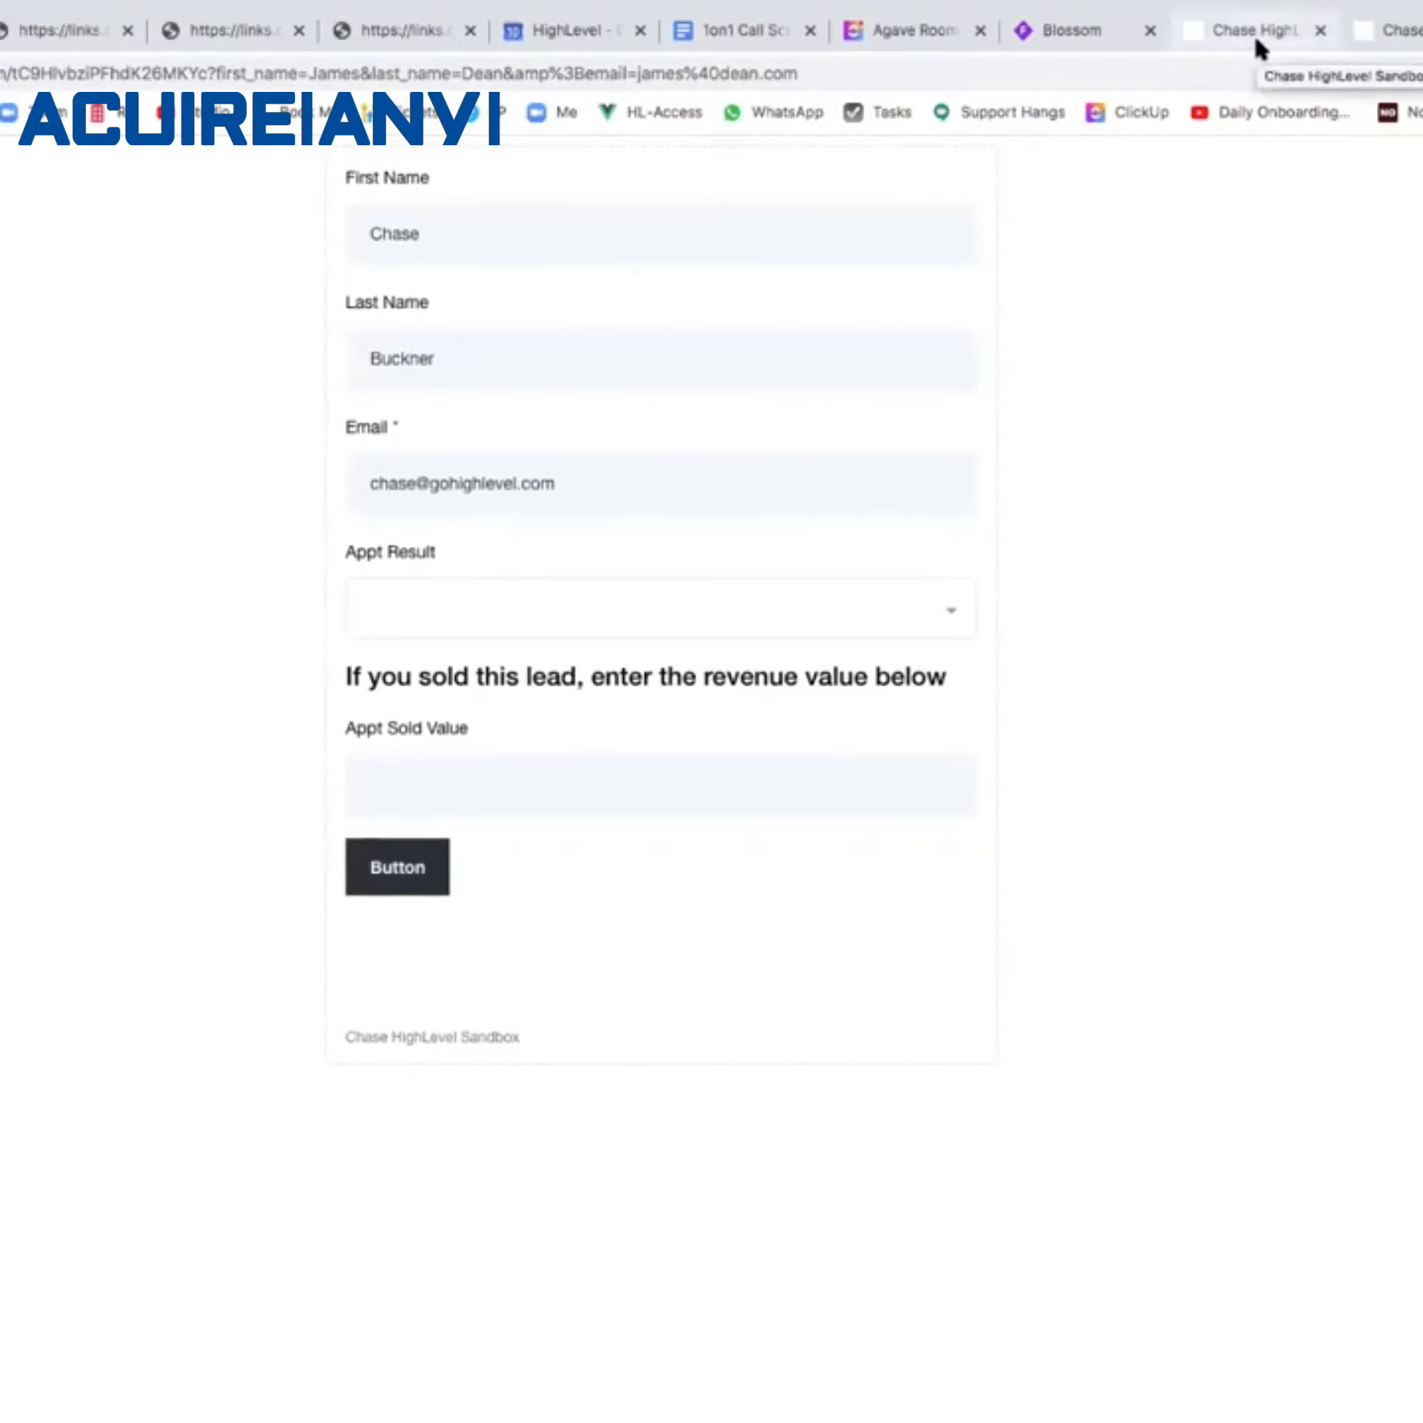
{"action": "left_click", "coordinate": [0, 31]}
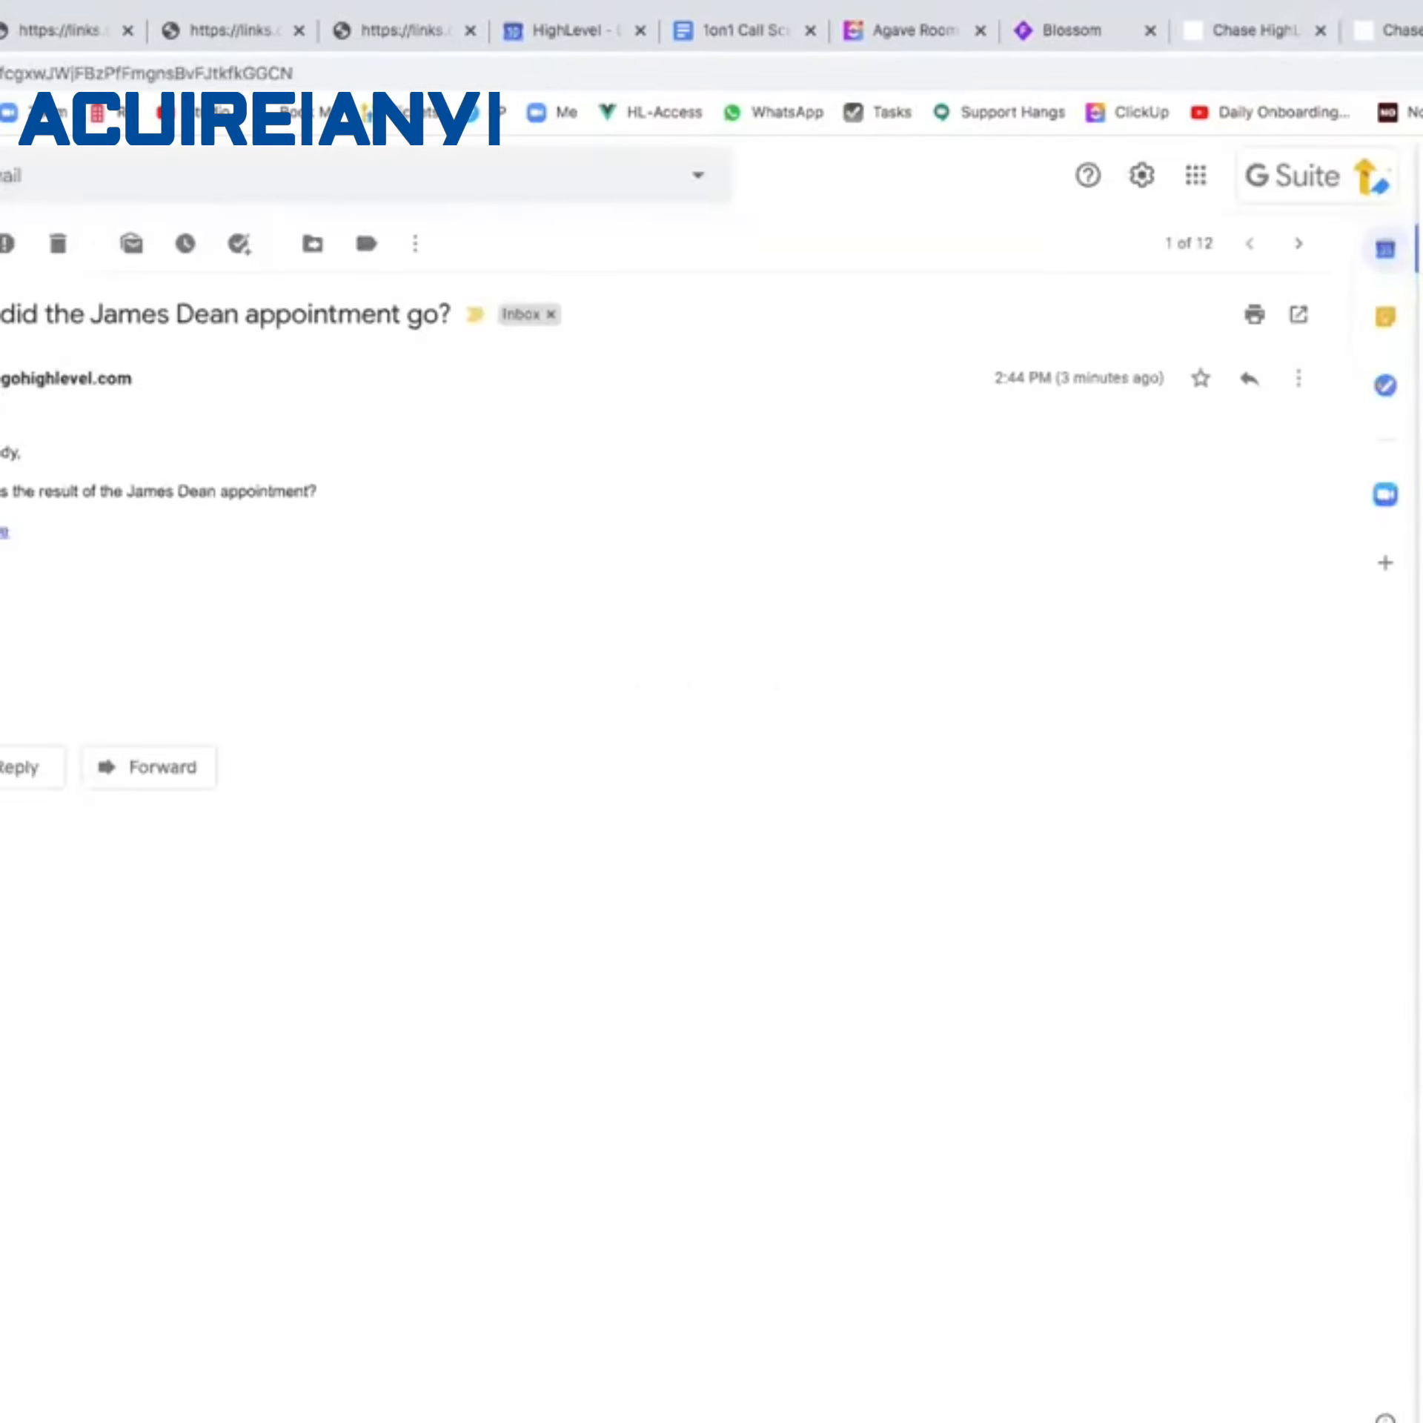
{"action": "right_click", "coordinate": [4, 531]}
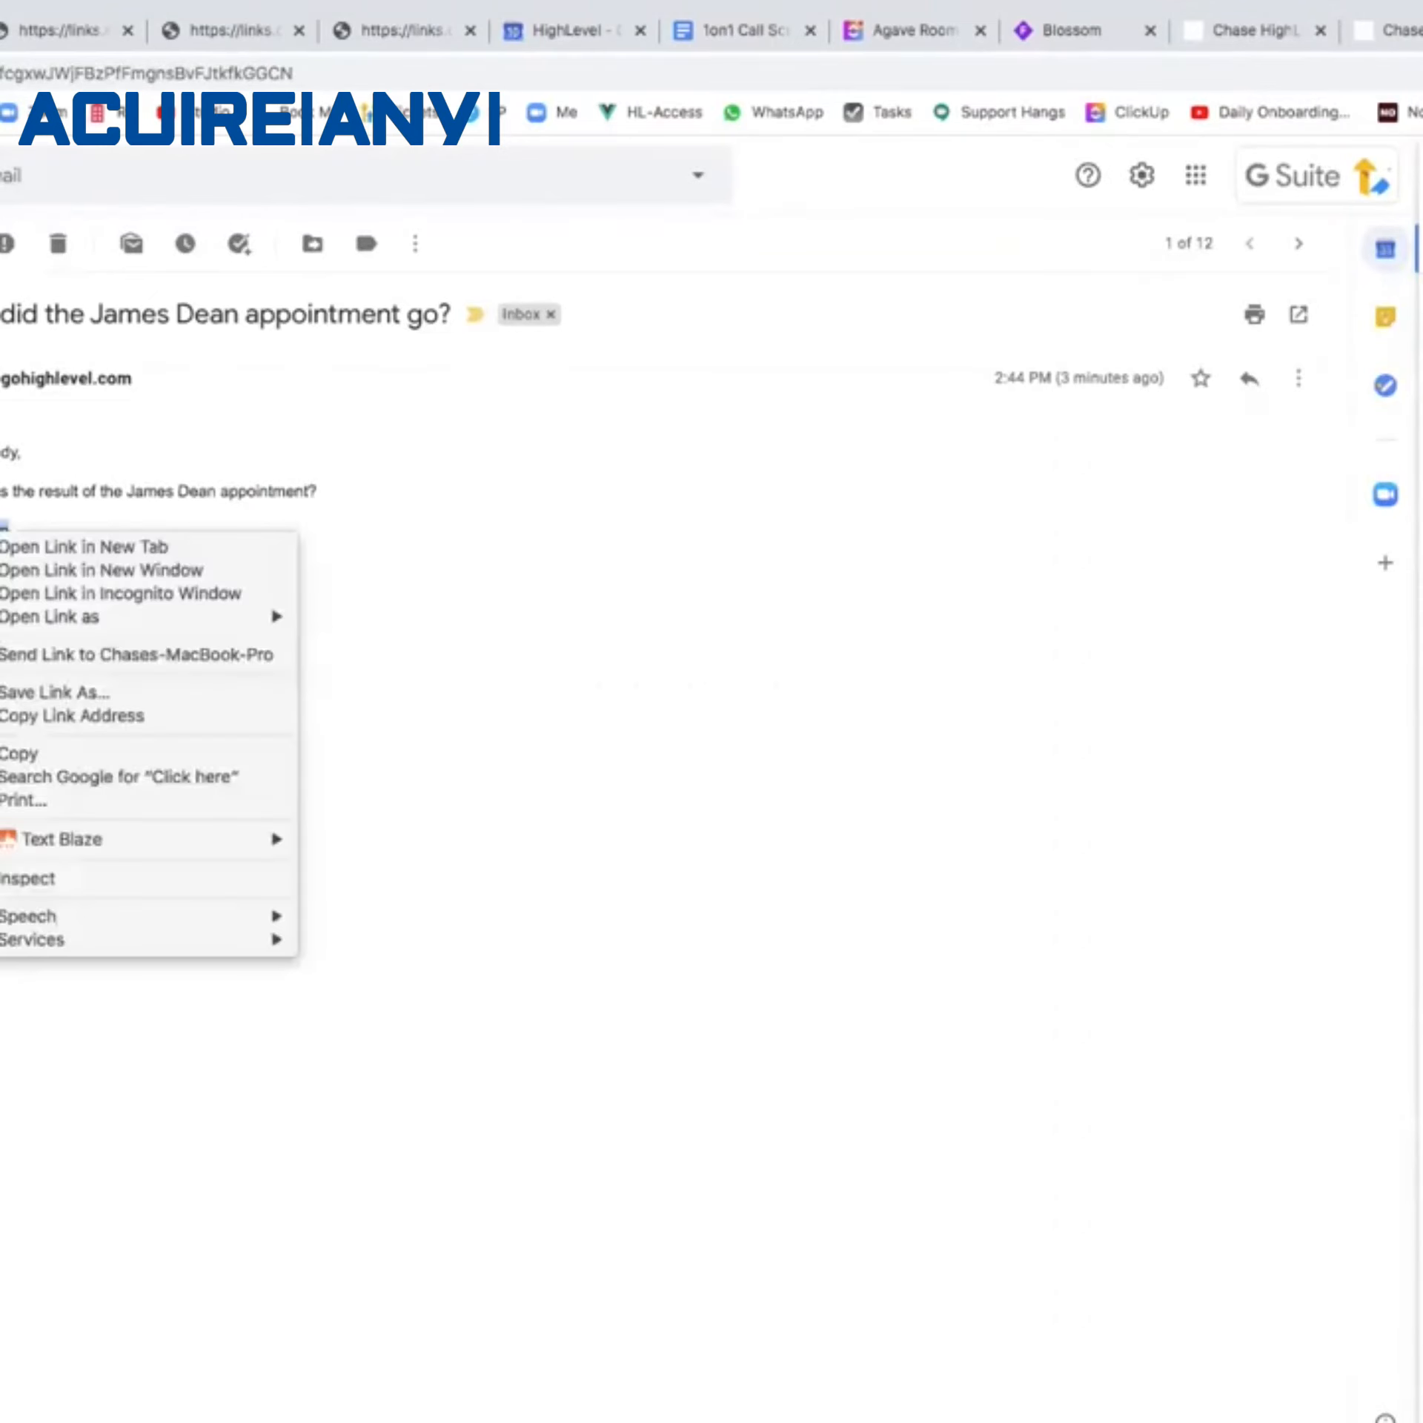
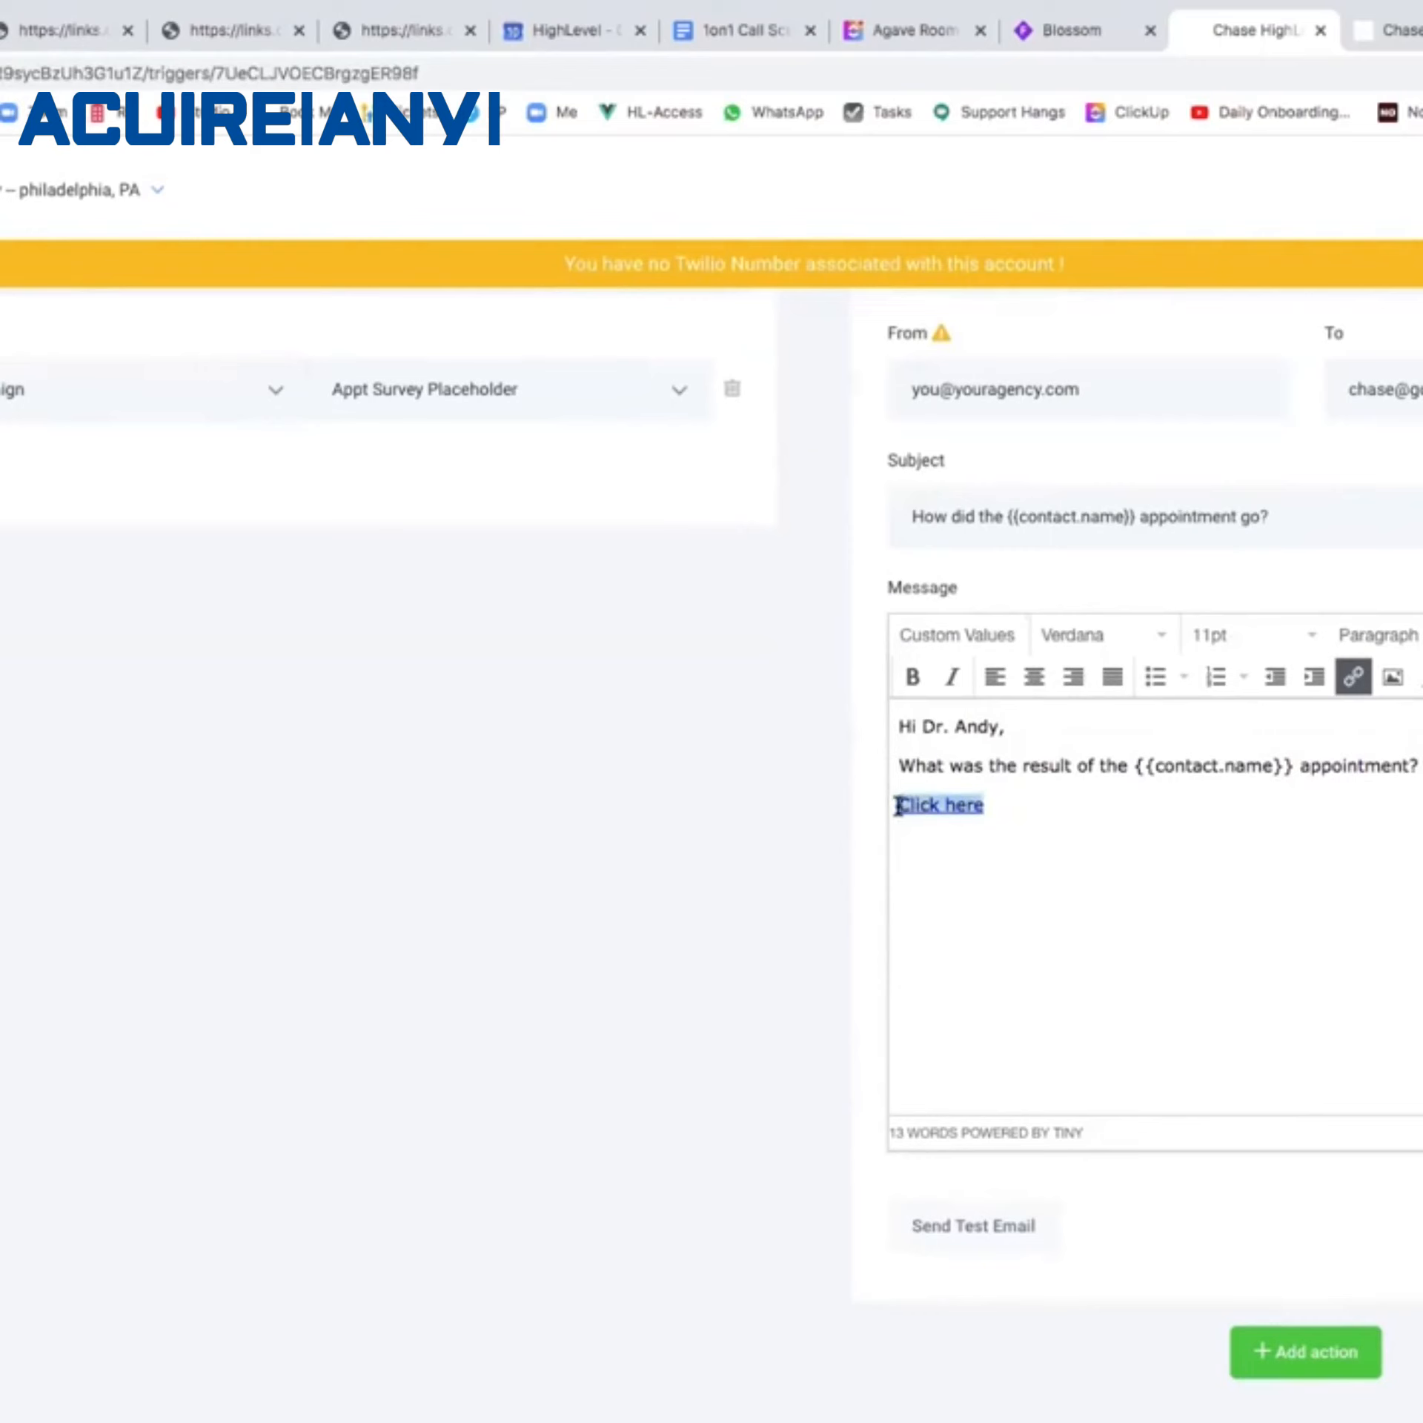
Look through the Insert link dialog and the Custom Values merge fields, then select the 'Click here' link text.
{"action": "left_click", "coordinate": [1354, 677]}
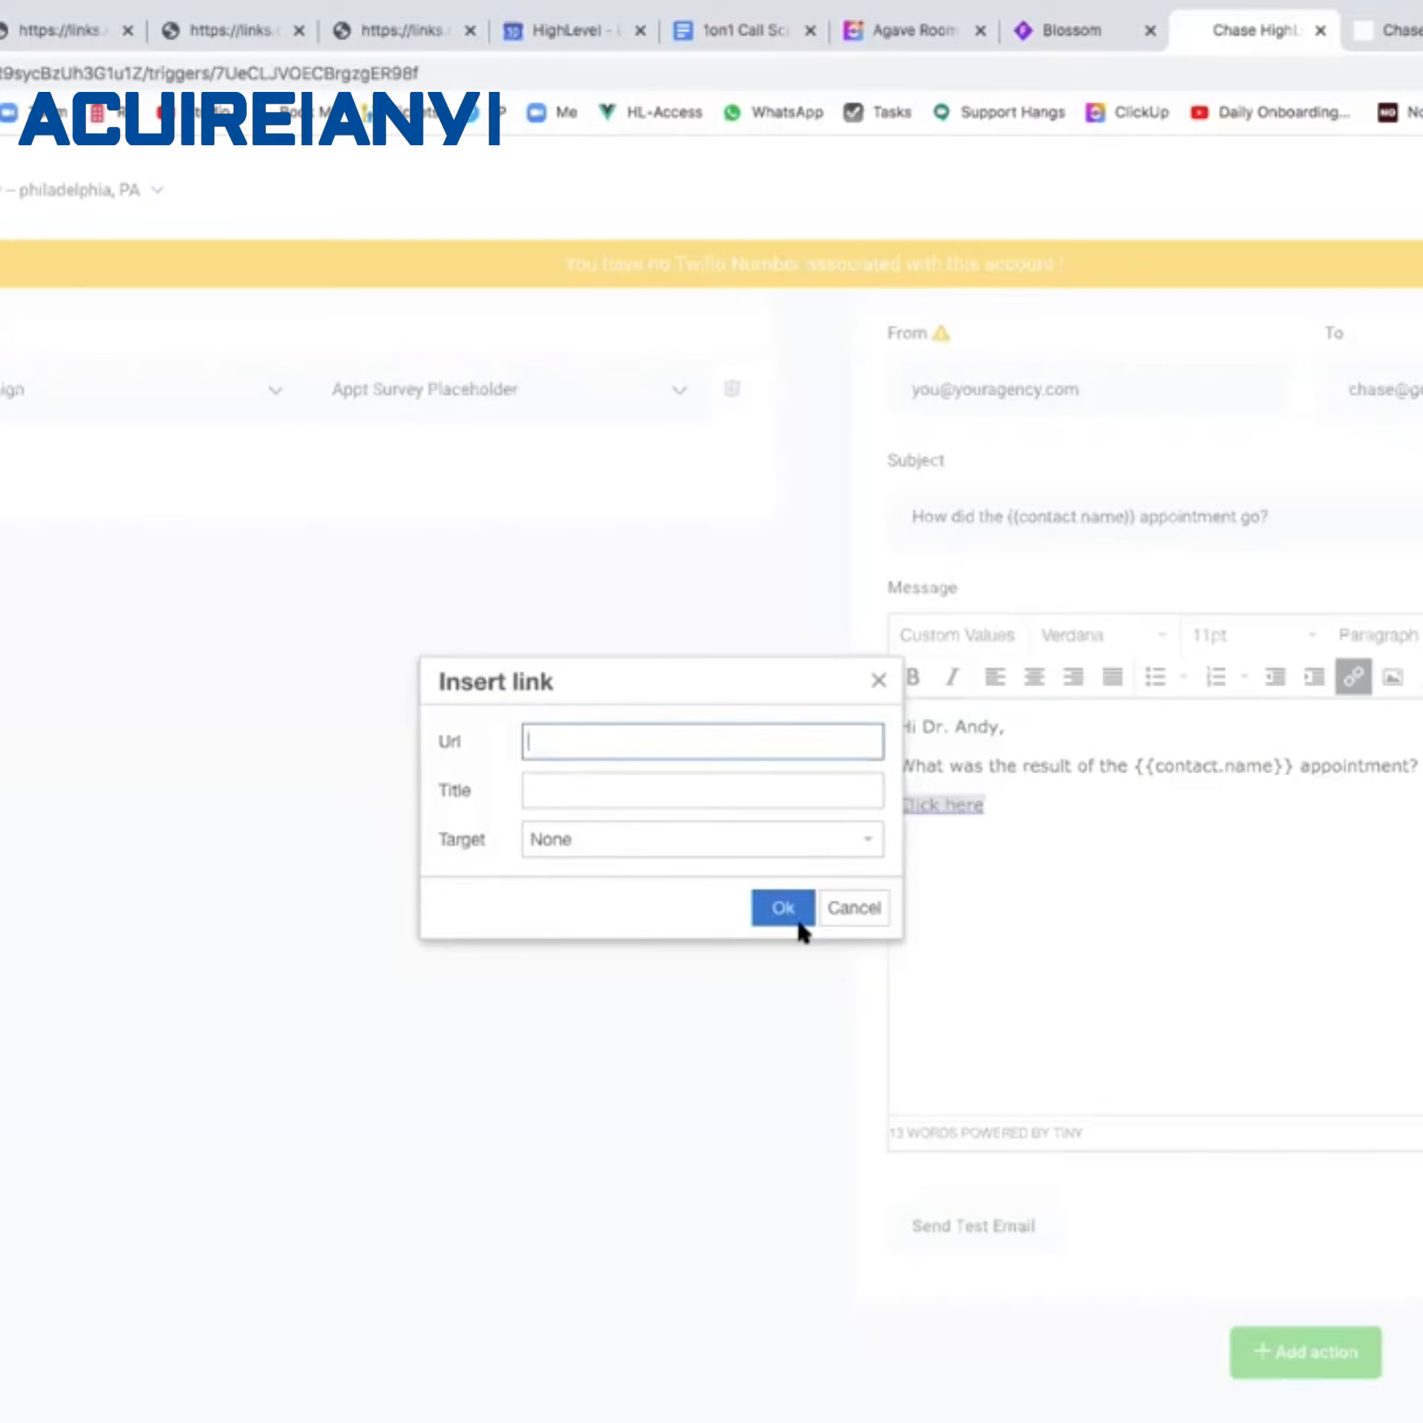
{"action": "left_click", "coordinate": [881, 684]}
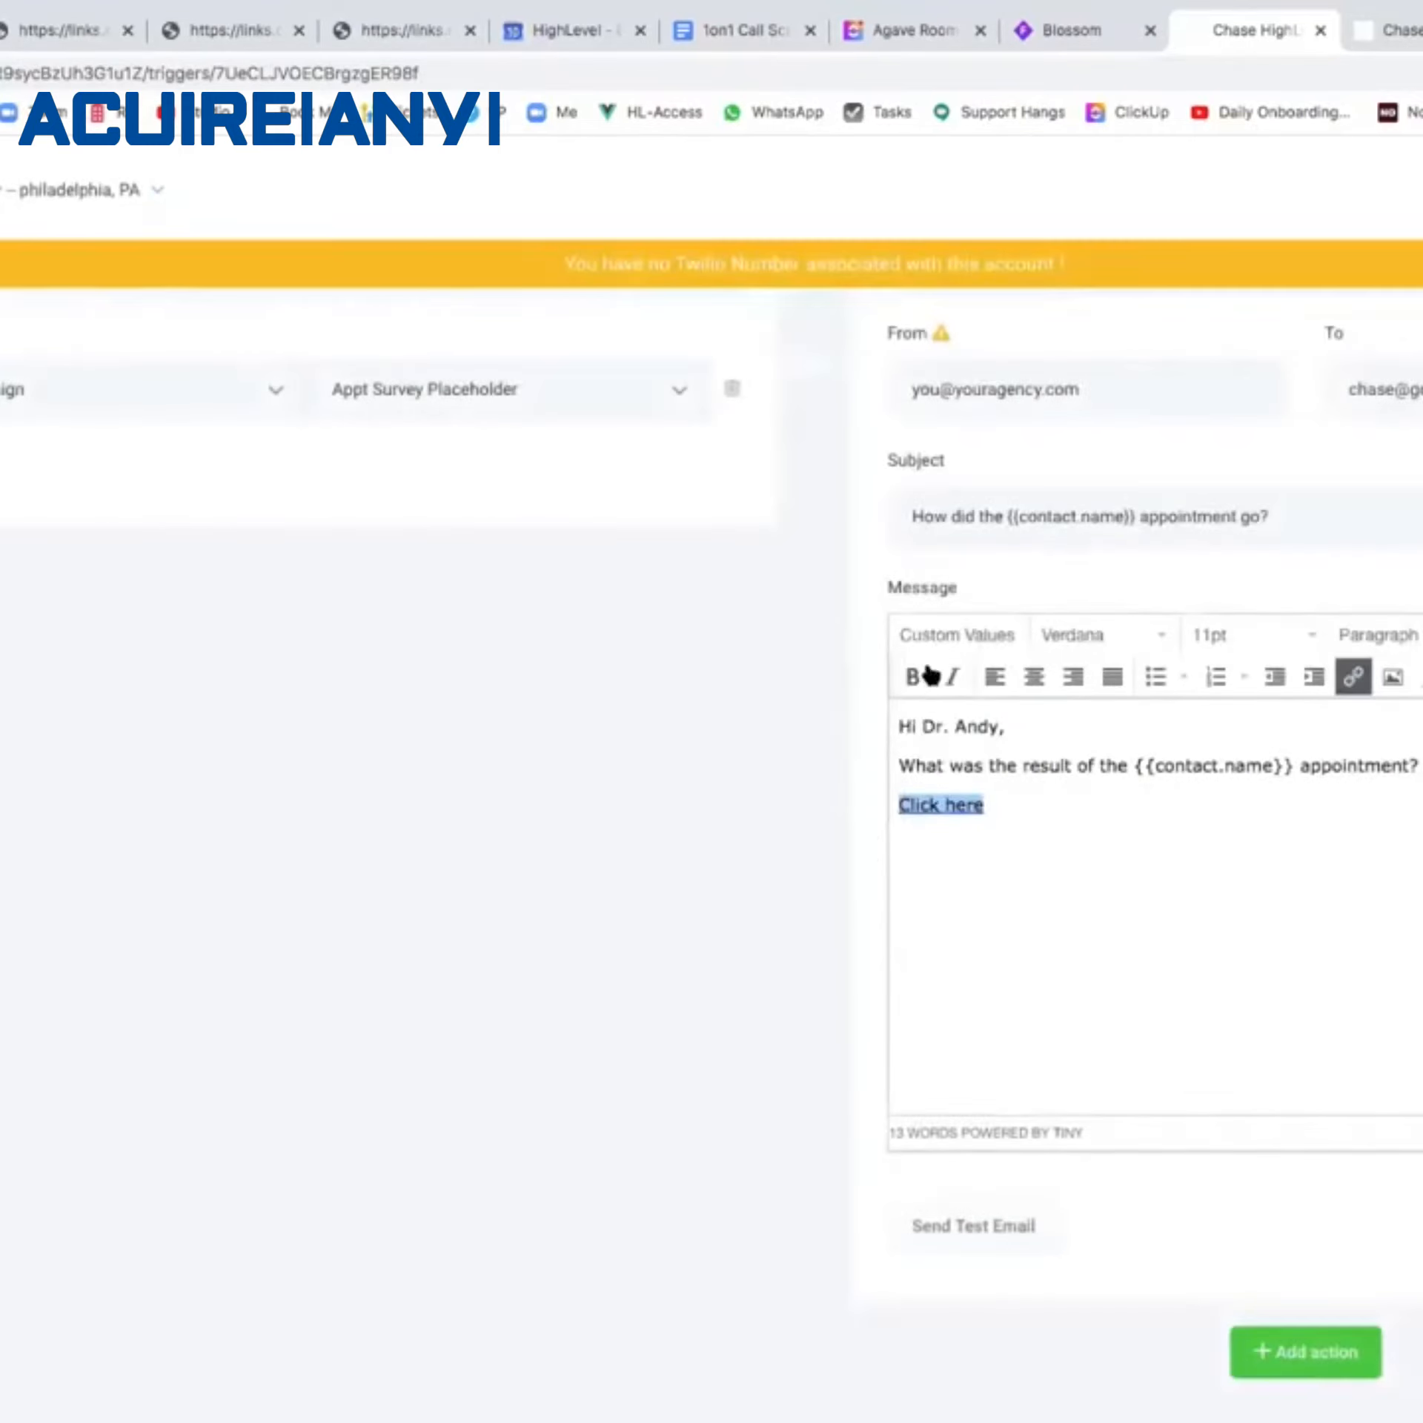
{"action": "left_click", "coordinate": [967, 637]}
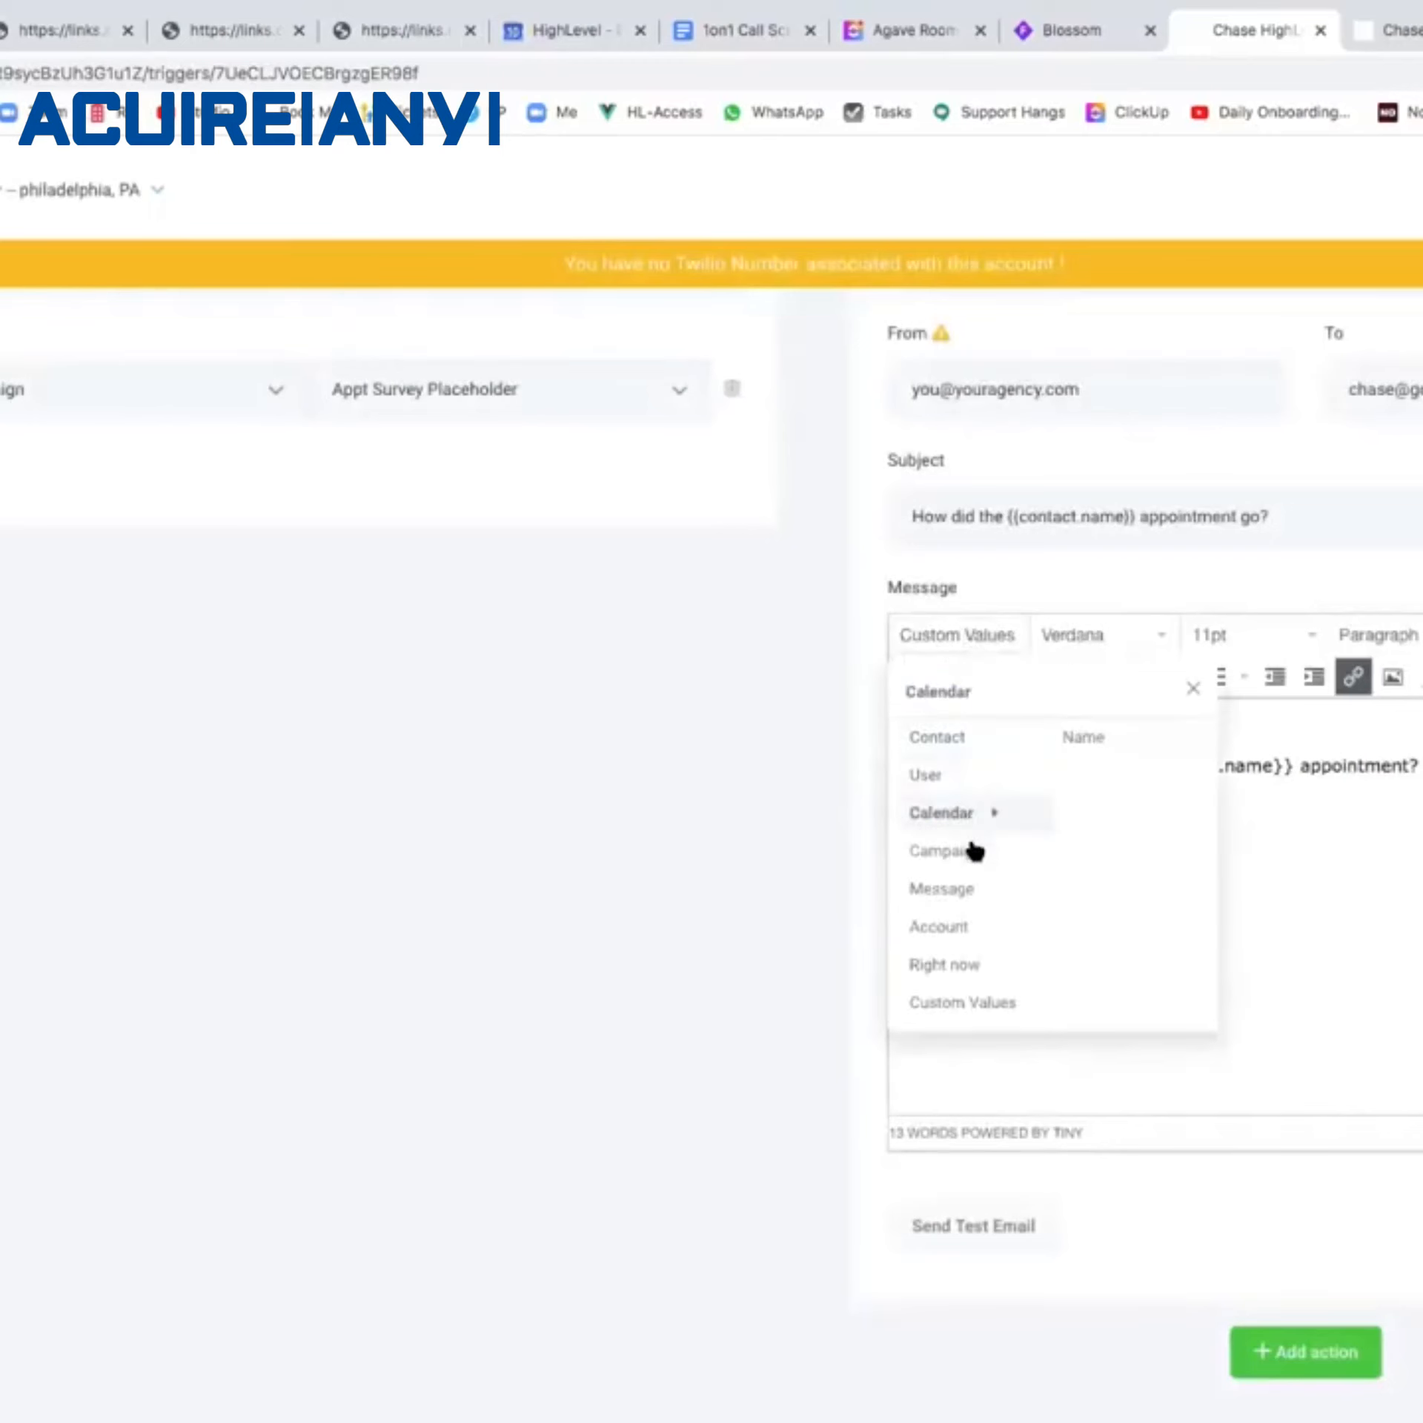
{"action": "mouse_move", "coordinate": [969, 756]}
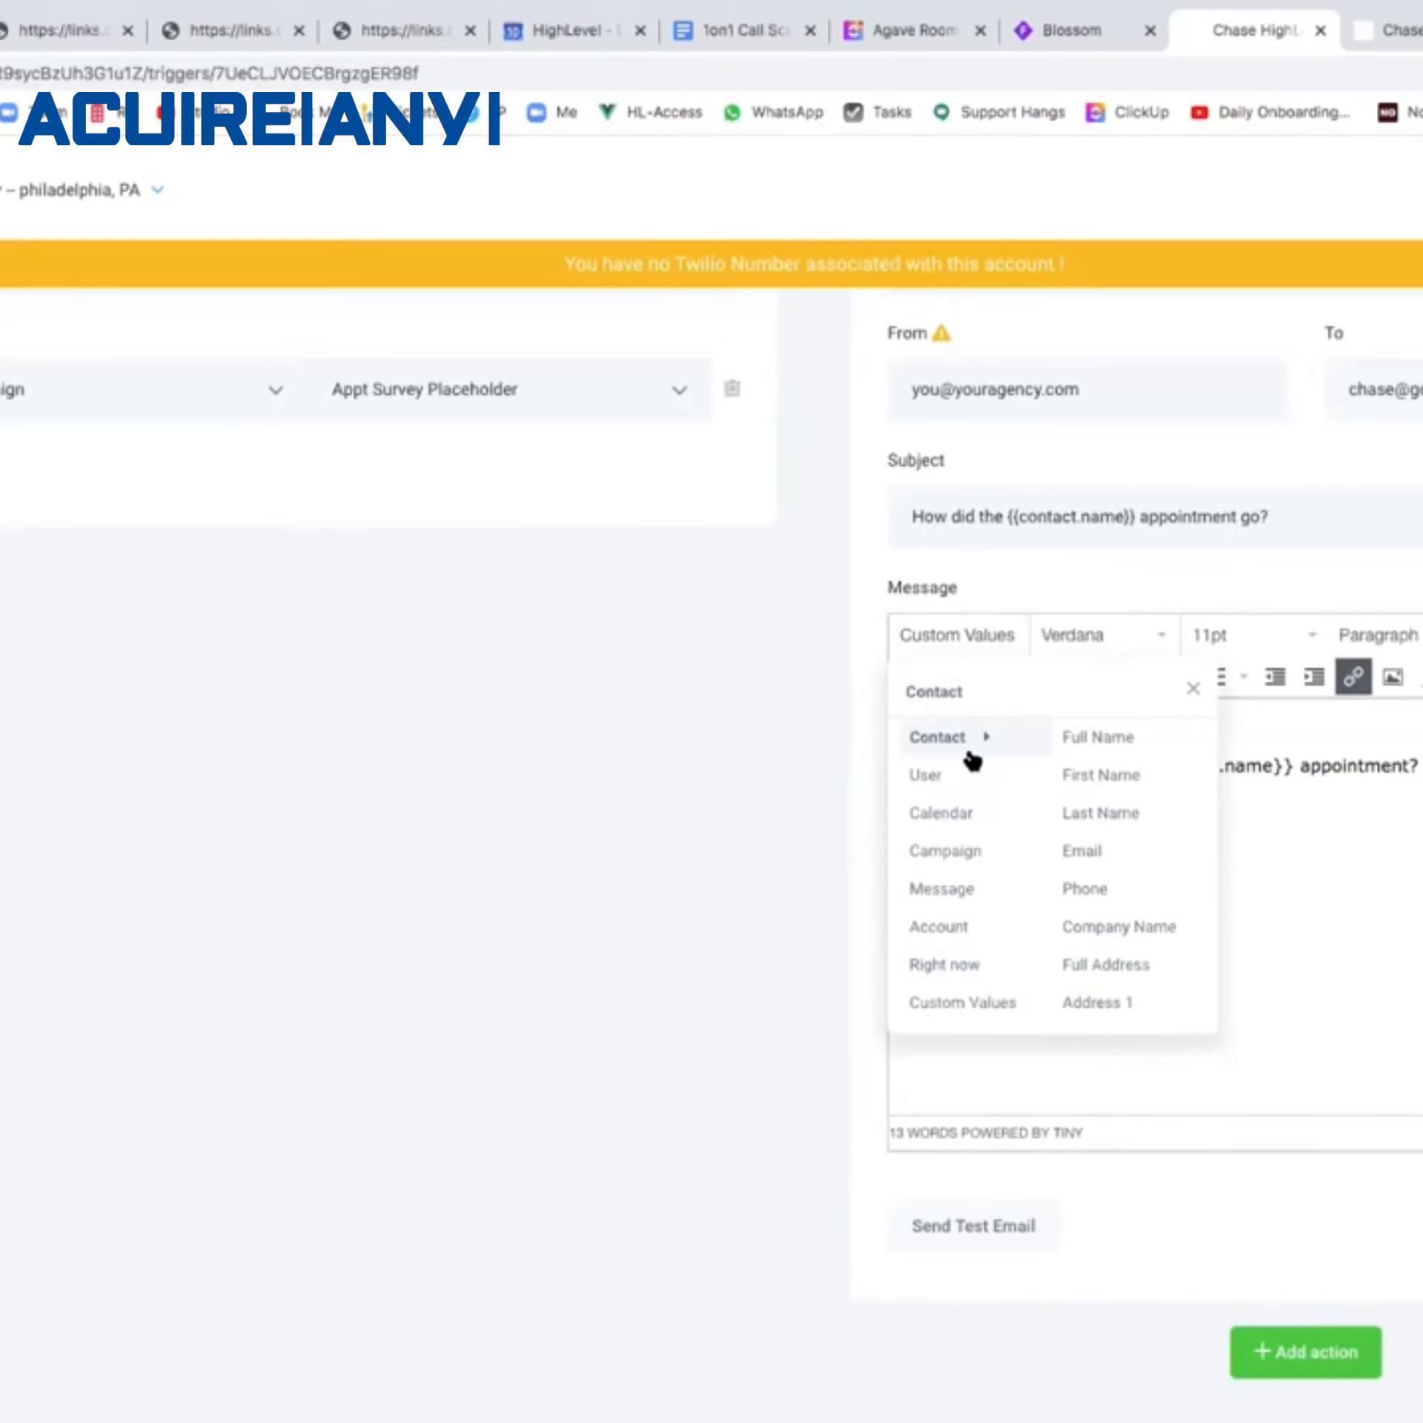
{"action": "mouse_move", "coordinate": [948, 825]}
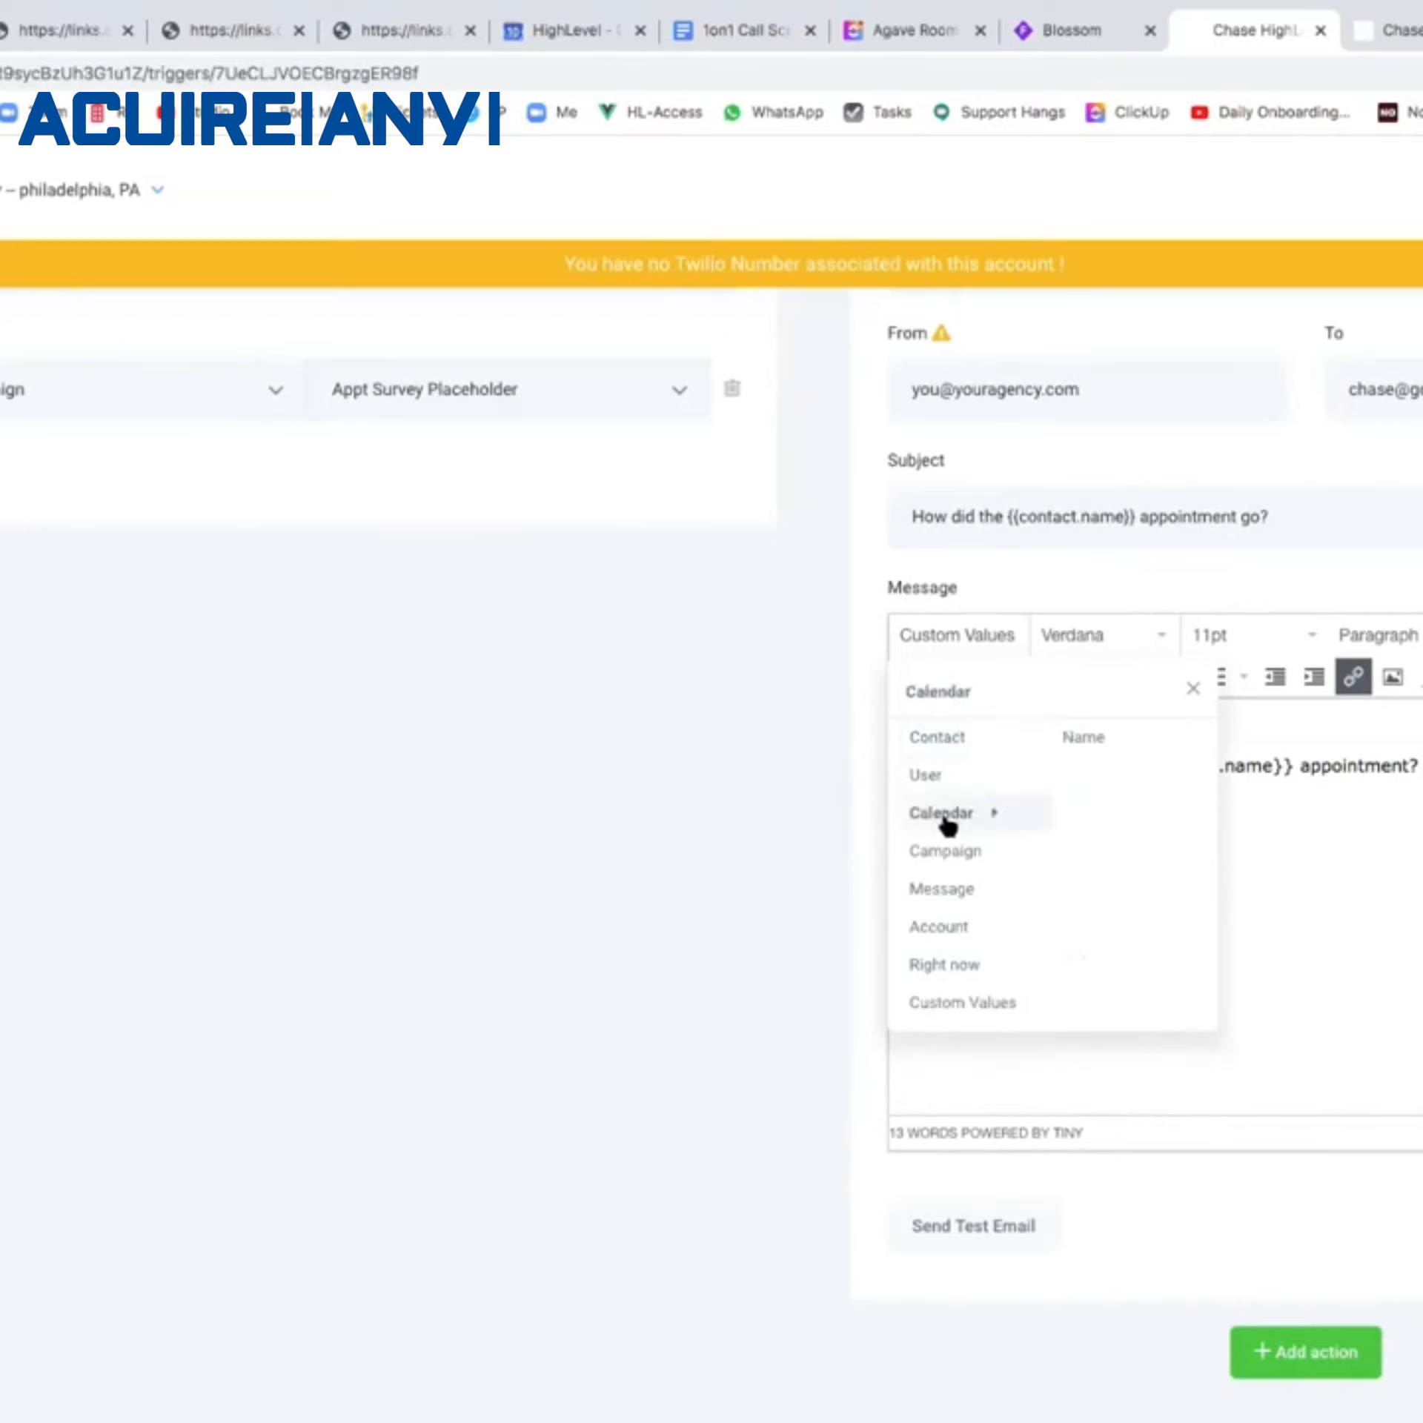
{"action": "mouse_move", "coordinate": [954, 1010]}
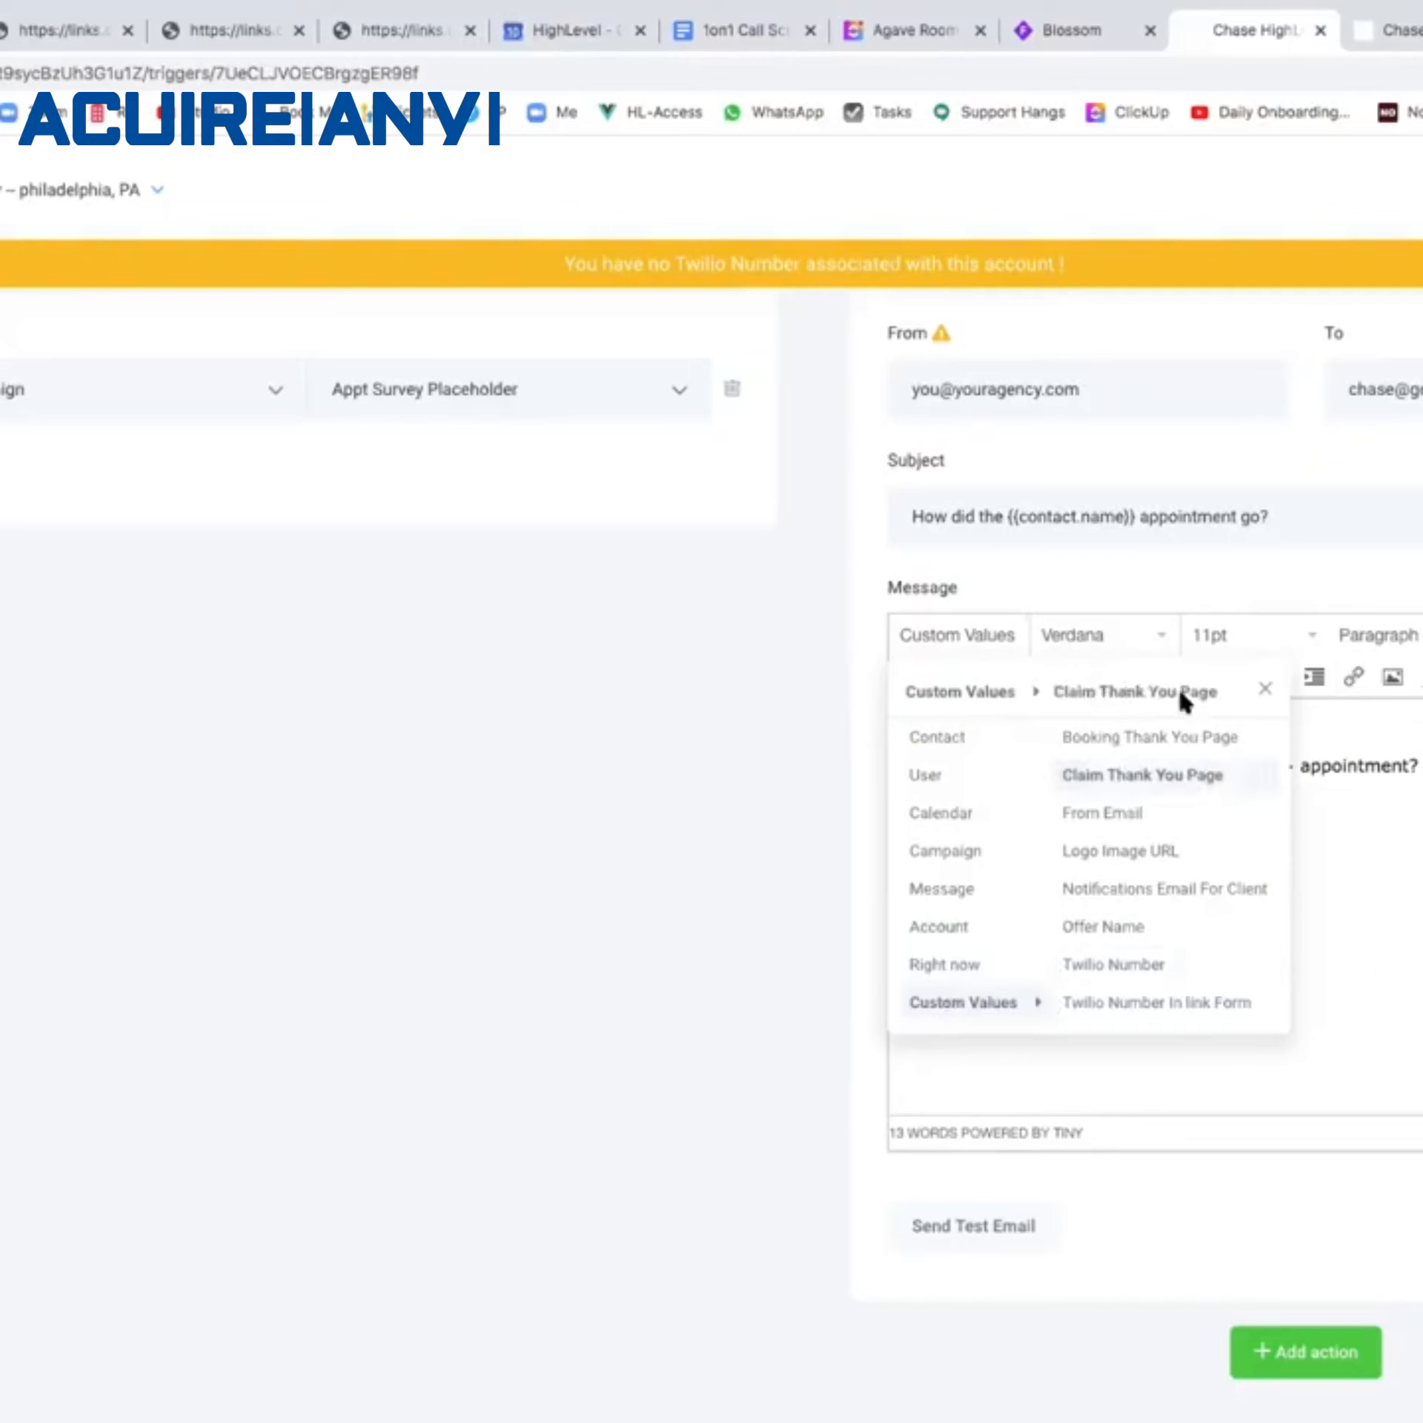
{"action": "left_click", "coordinate": [972, 632]}
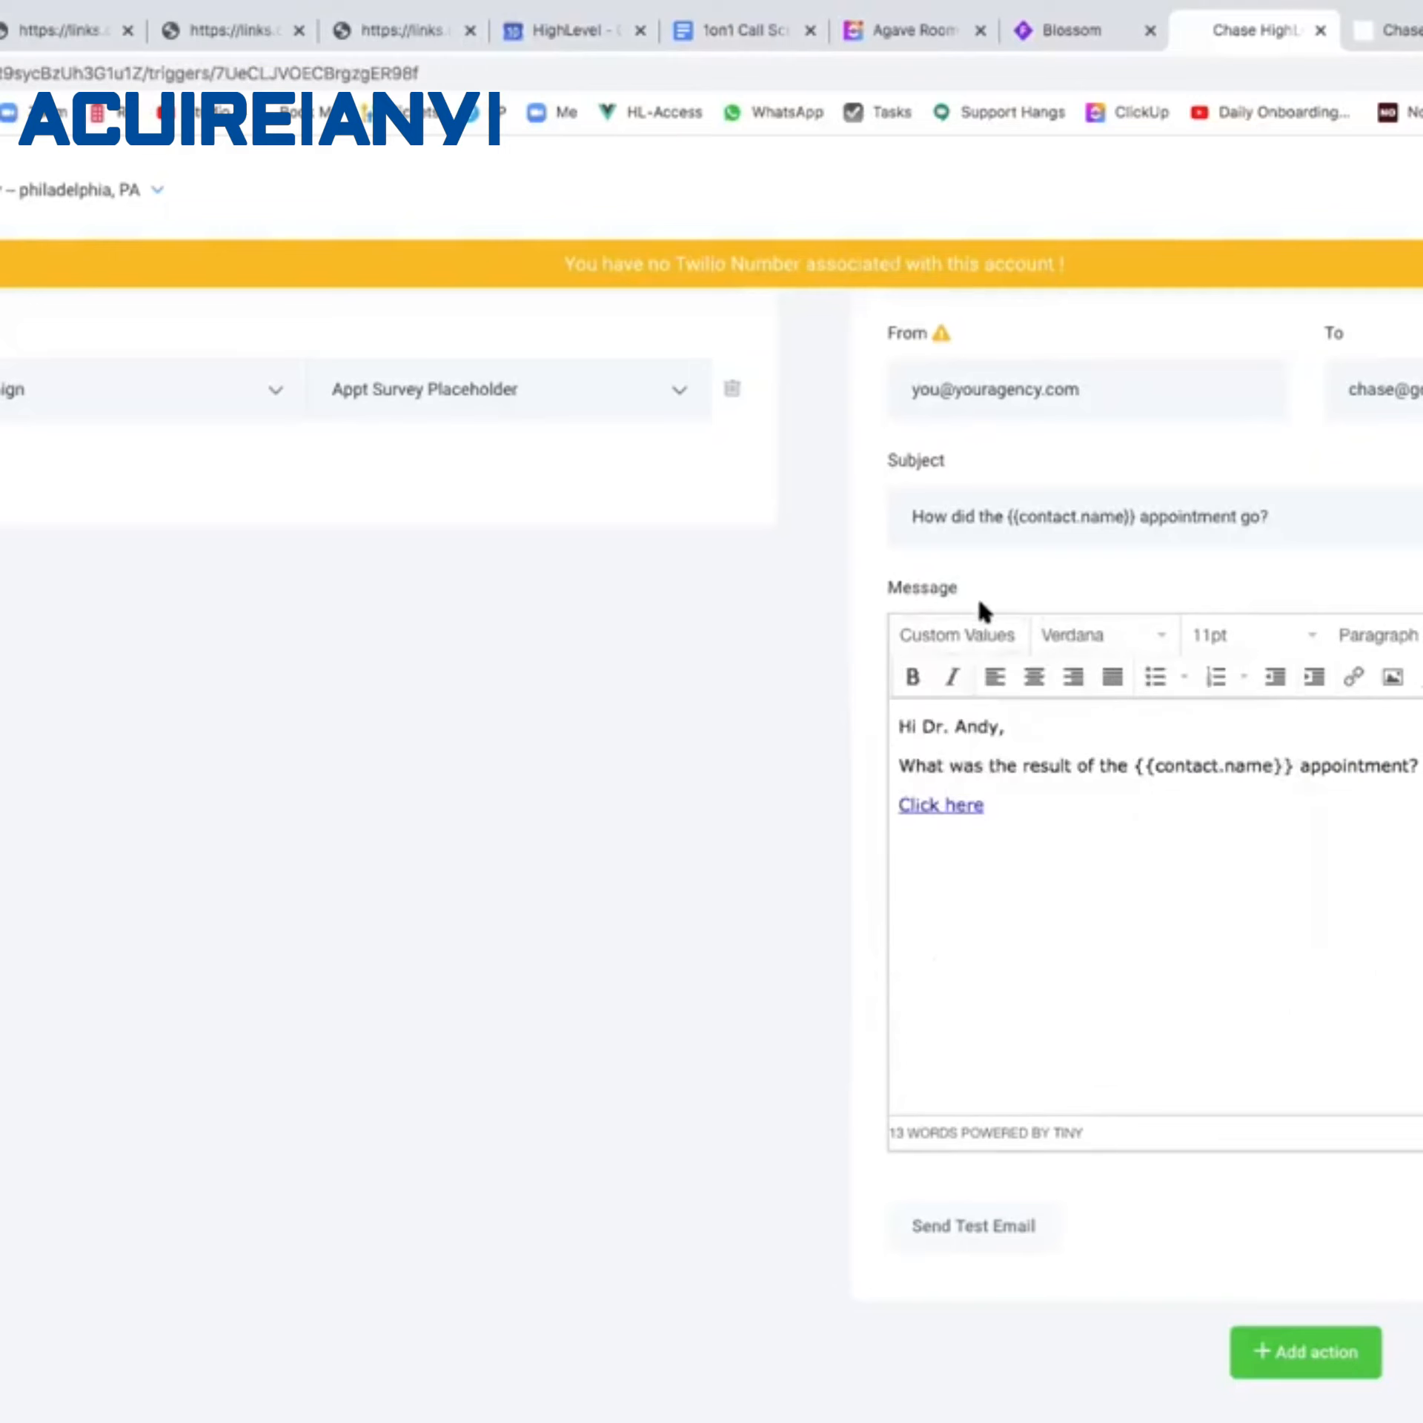
{"action": "triple_click", "coordinate": [994, 794]}
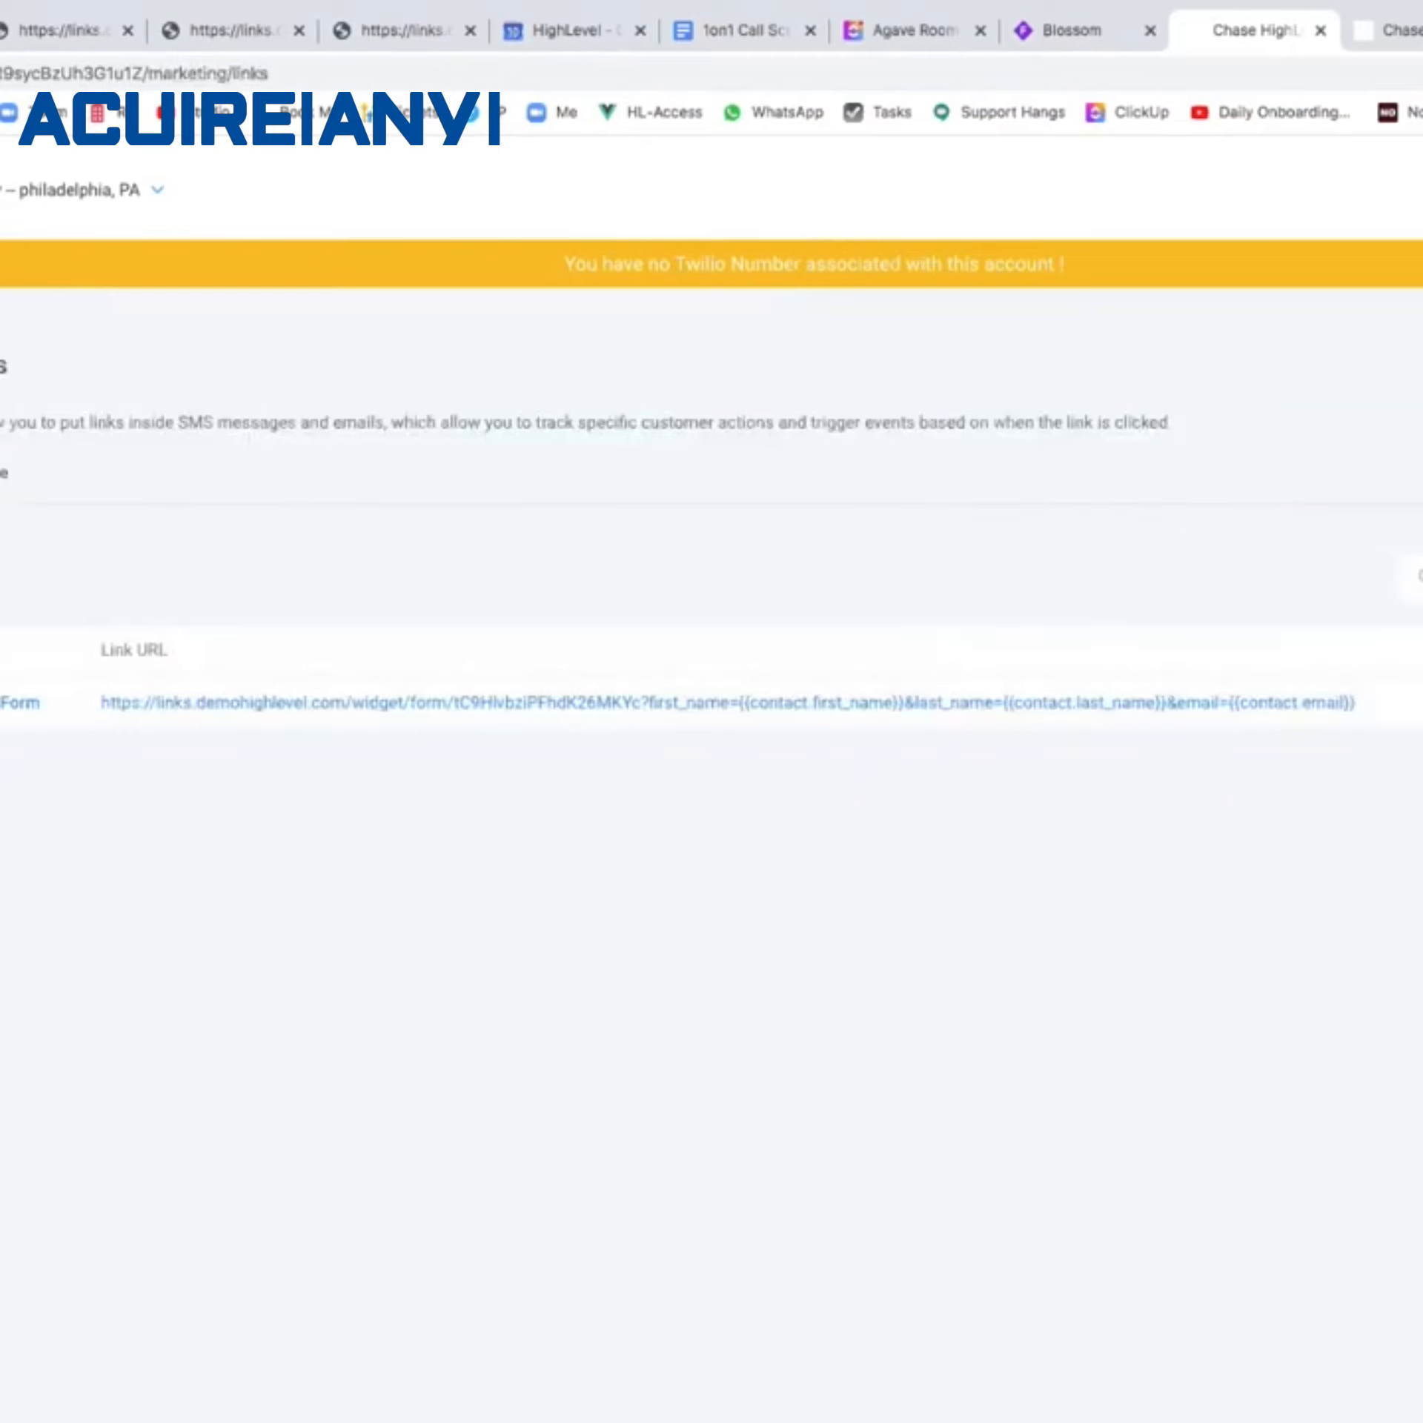
Review the Appt Survey Form trigger link, then add a blank line below the signature of Teeth Whitening Claim Nurture's Email 1.
{"action": "left_click", "coordinate": [1420, 703]}
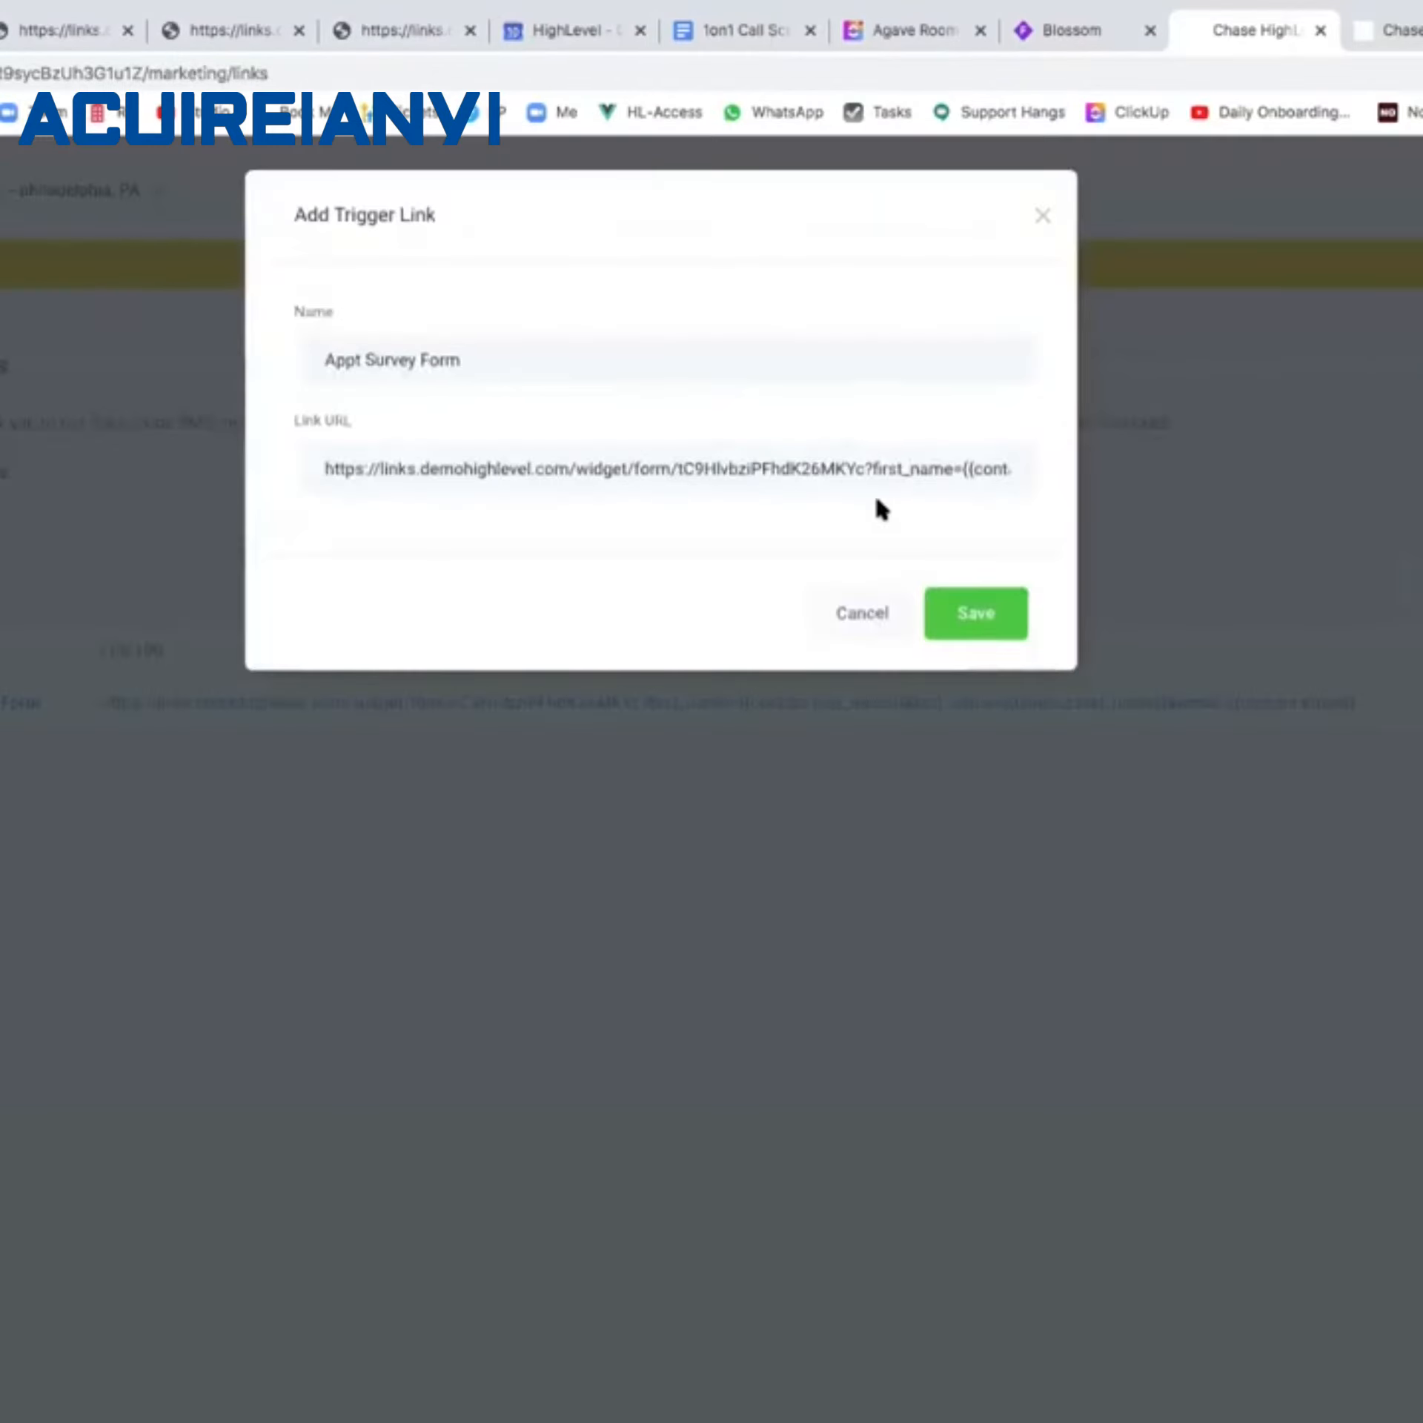
{"action": "left_click", "coordinate": [874, 609]}
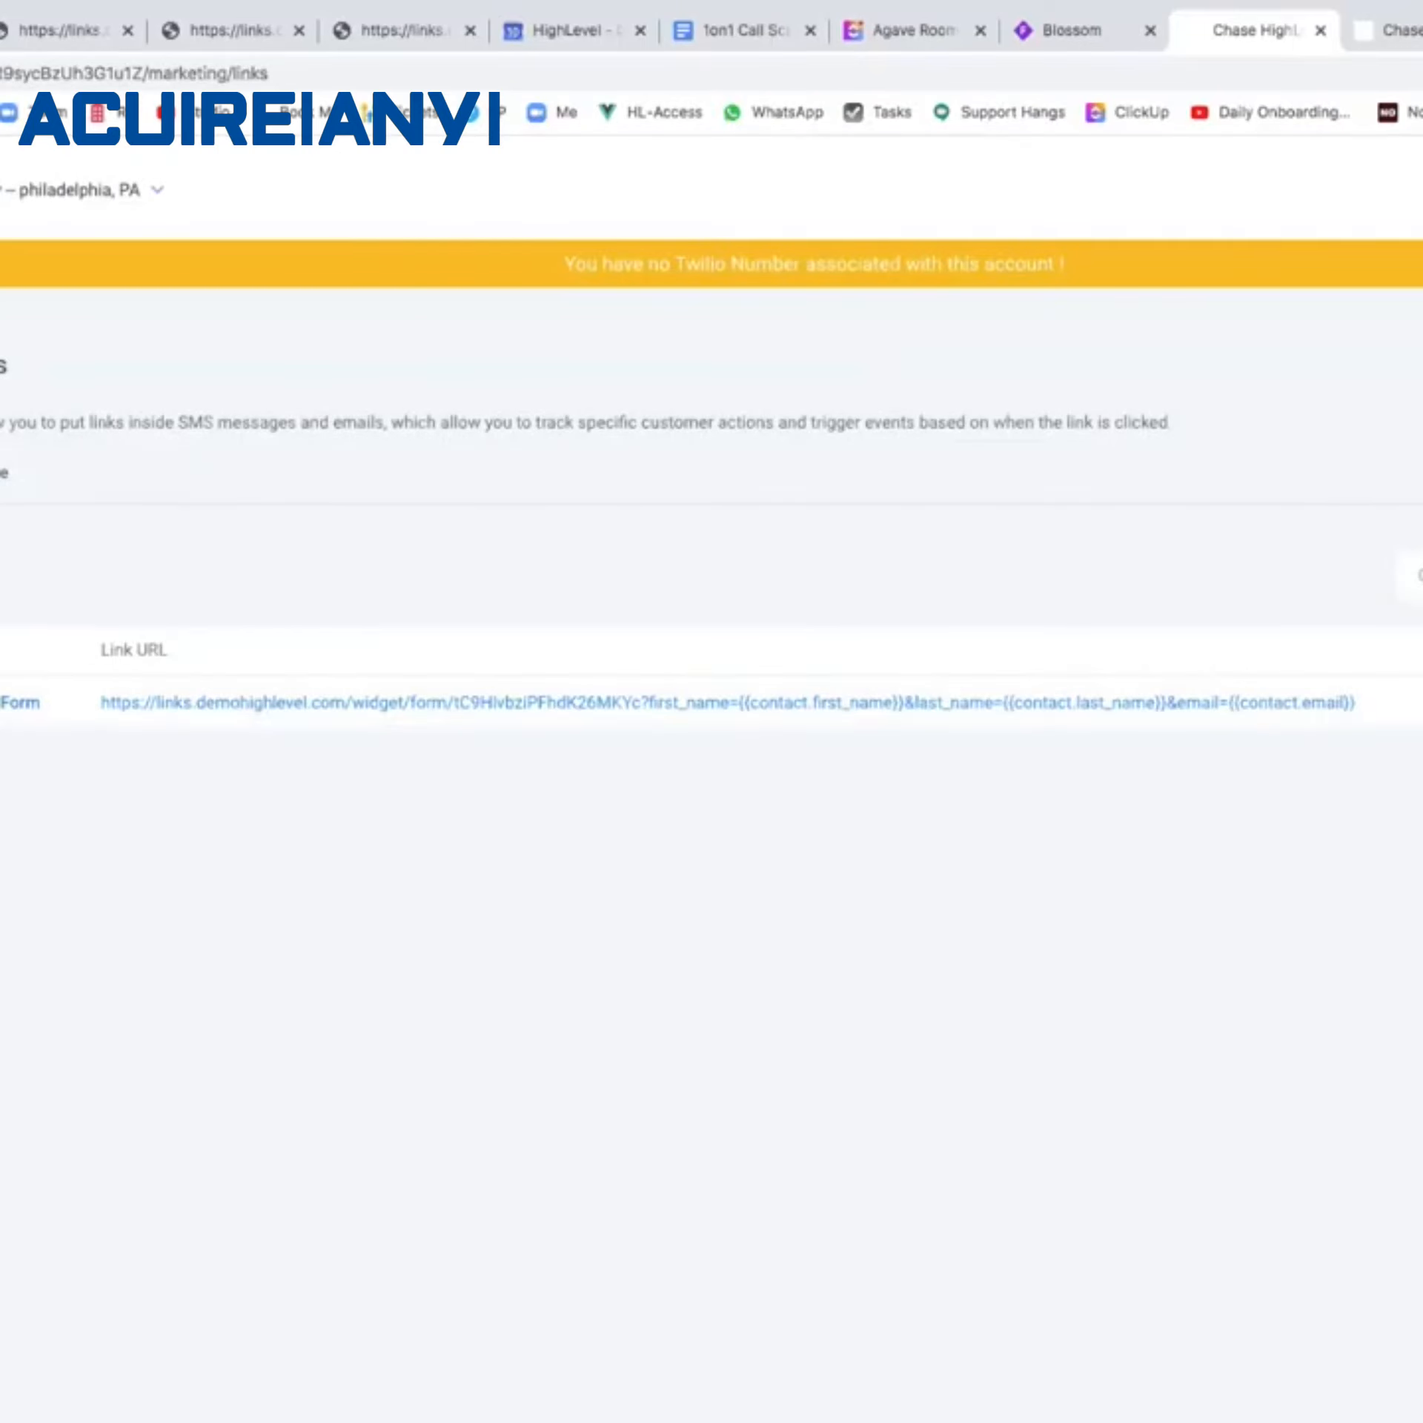
{"action": "left_click", "coordinate": [7, 704]}
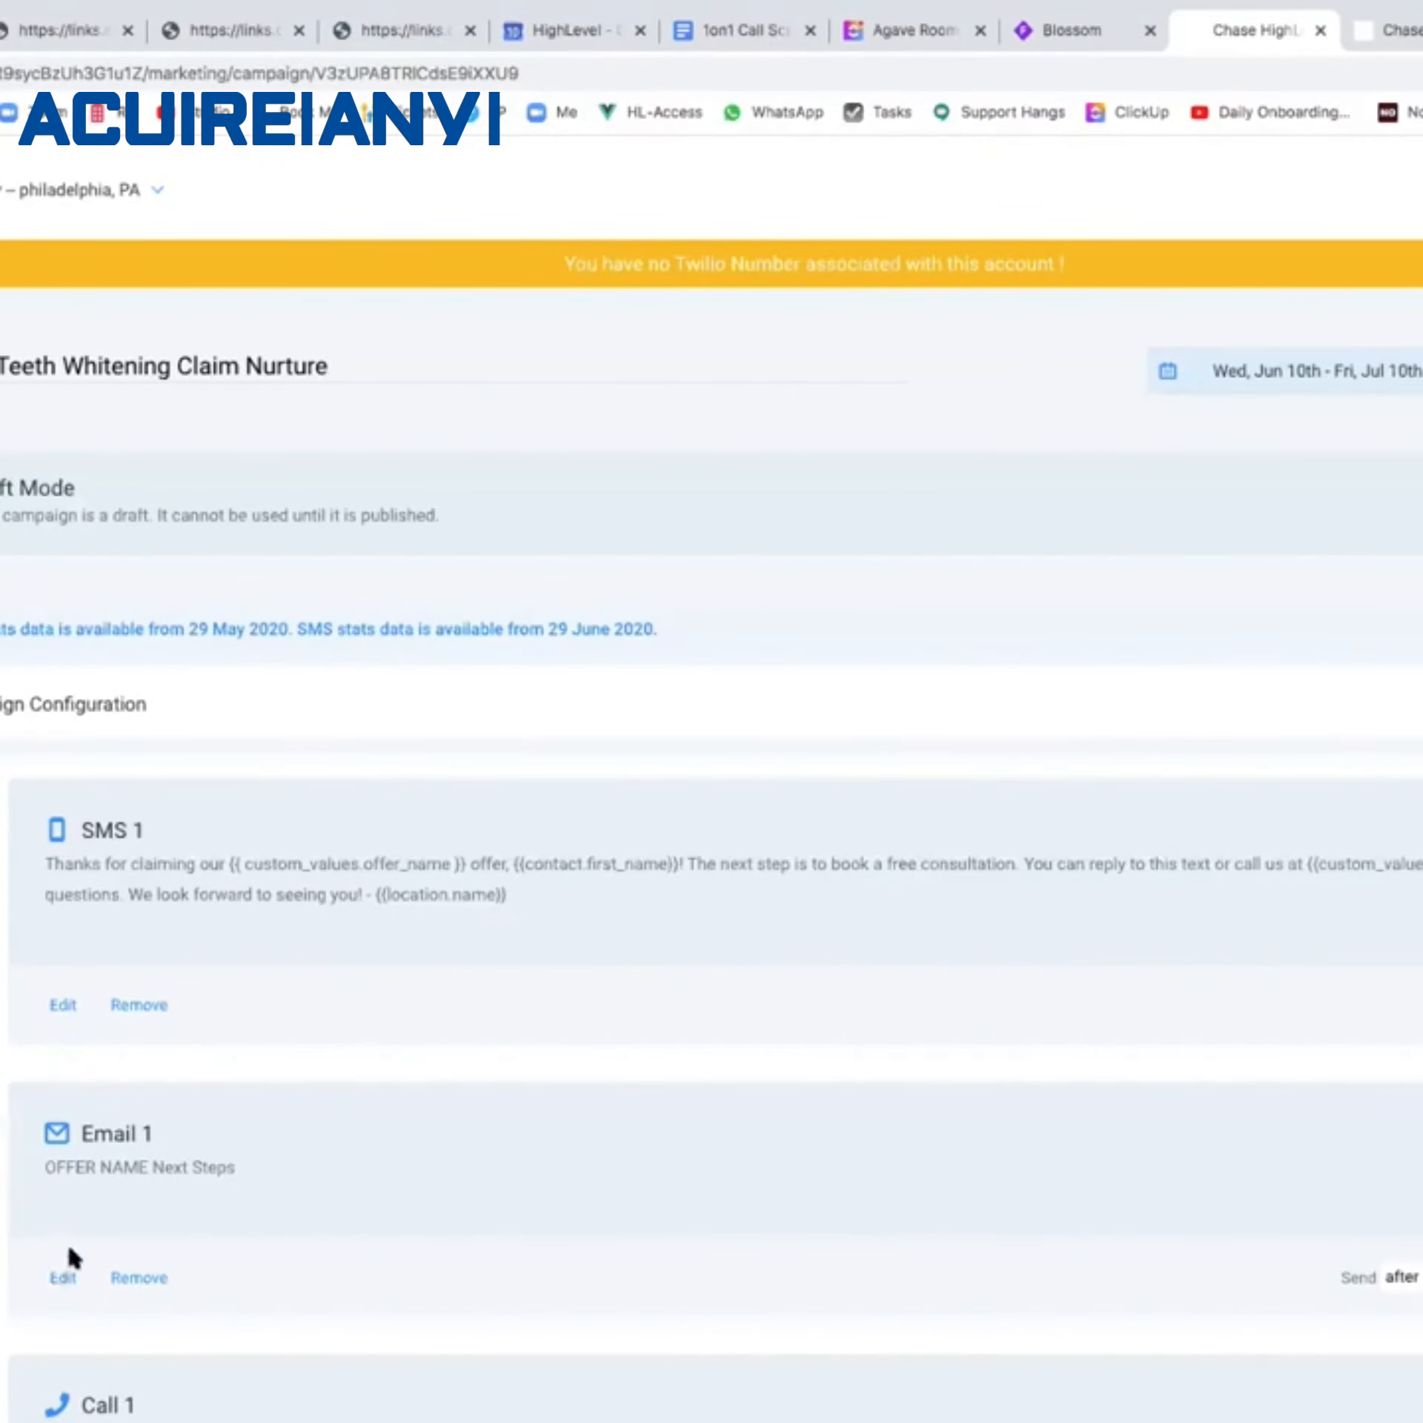
{"action": "left_click", "coordinate": [65, 1275]}
{"action": "left_click", "coordinate": [325, 995]}
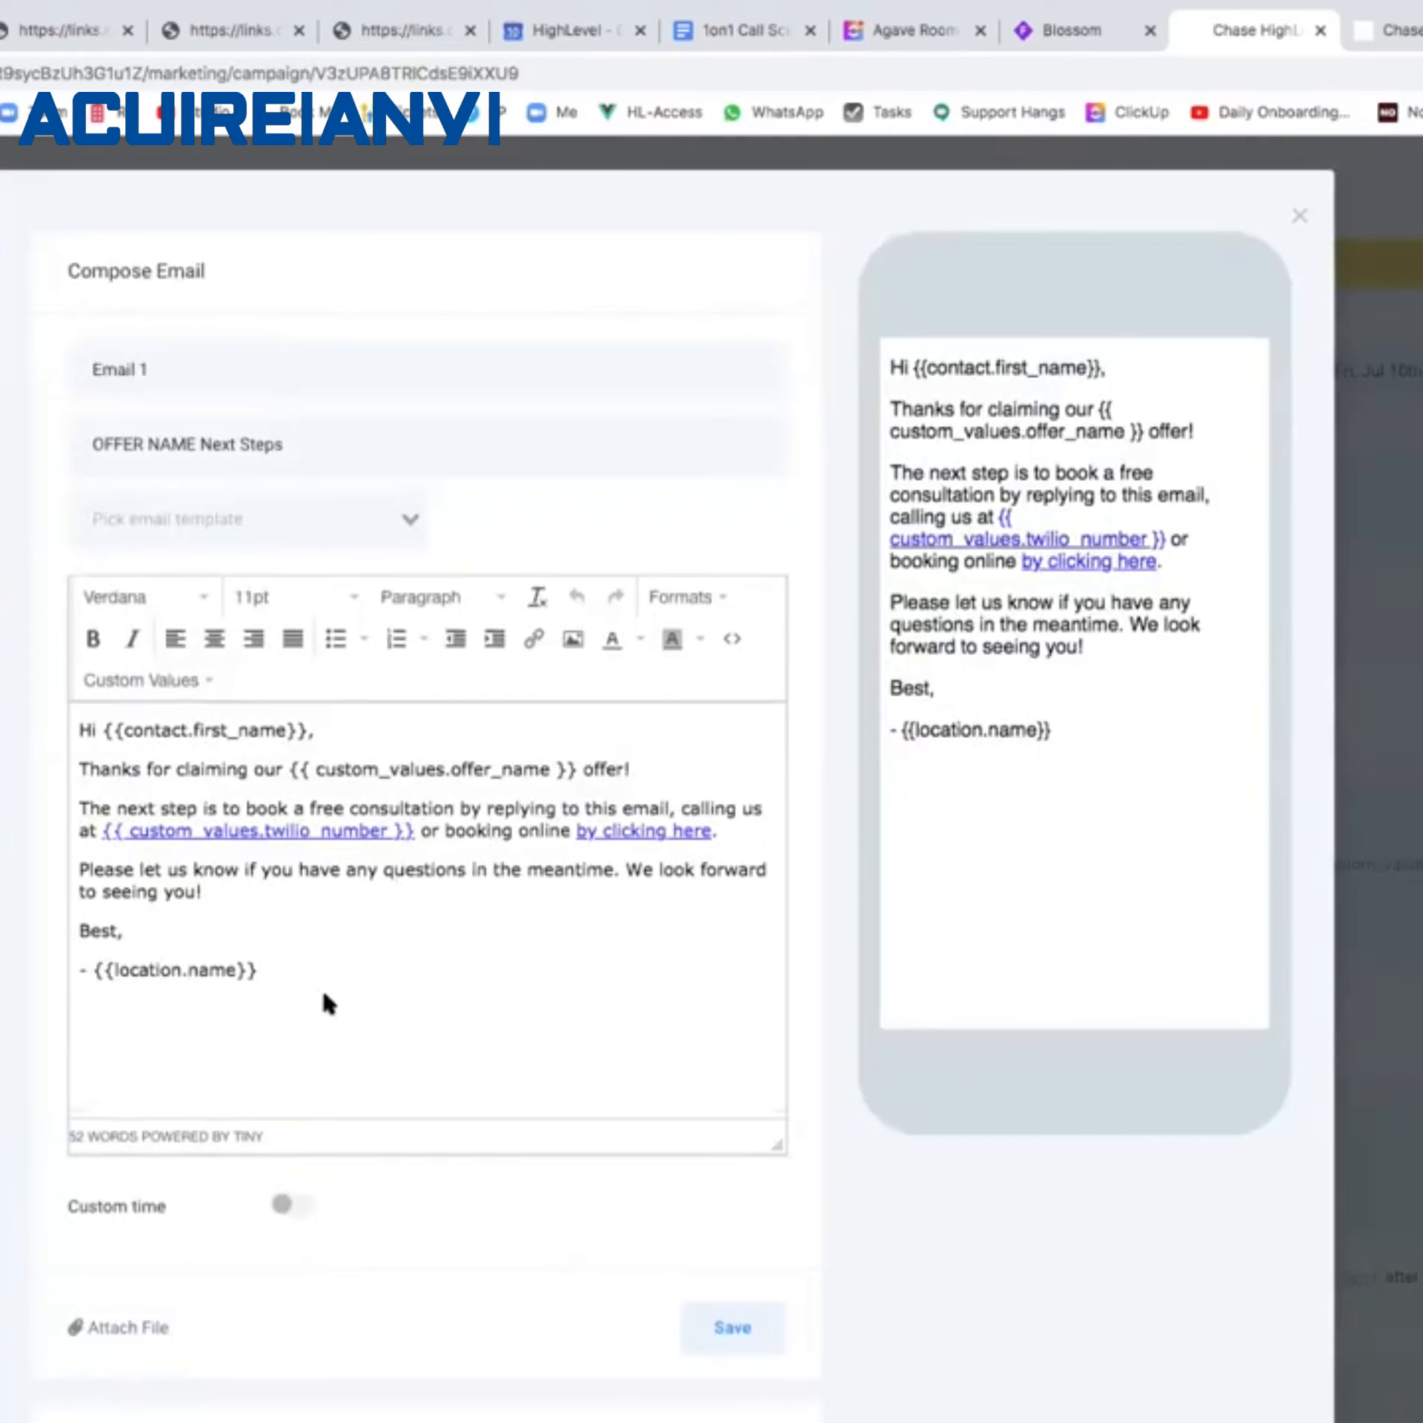
{"action": "key", "text": "Return"}
Preview the Appt Survey Form trigger link in the email's link list, then discard it without inserting.
{"action": "left_click", "coordinate": [531, 639]}
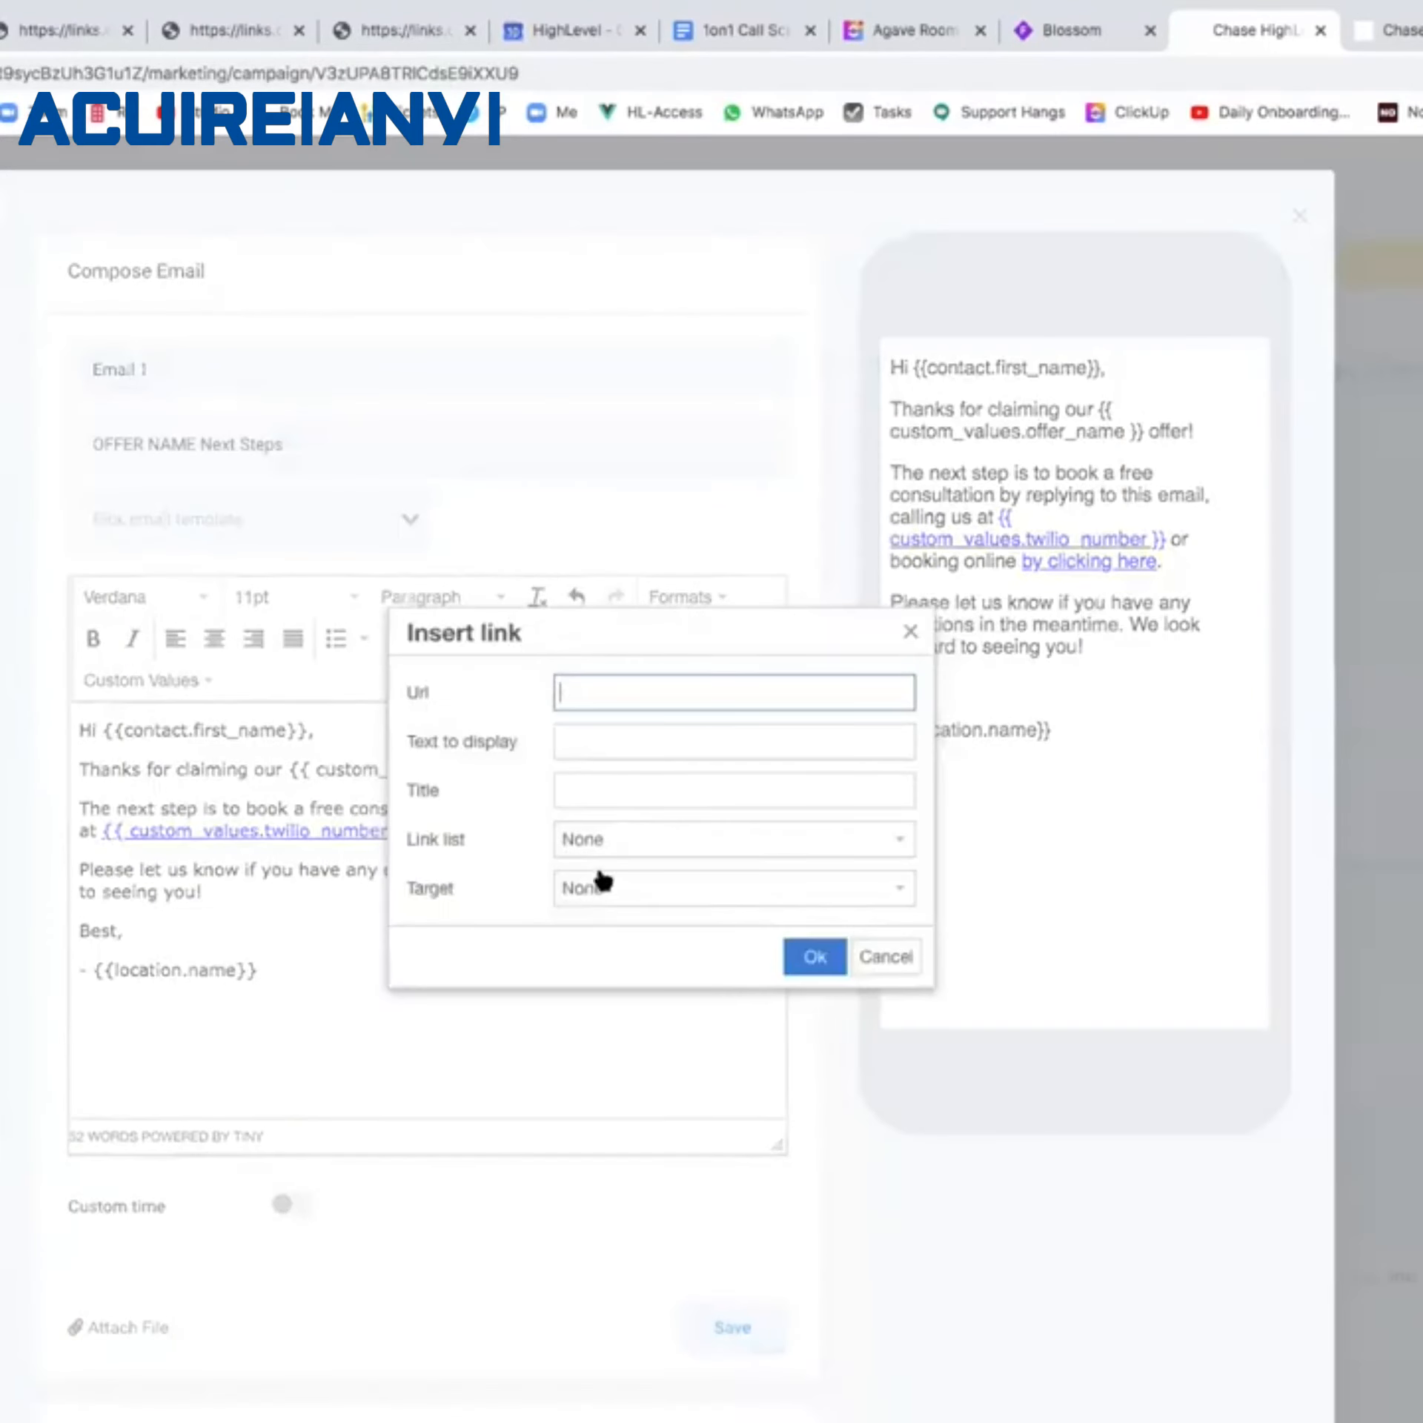
{"action": "left_click", "coordinate": [609, 843]}
{"action": "left_click", "coordinate": [622, 916]}
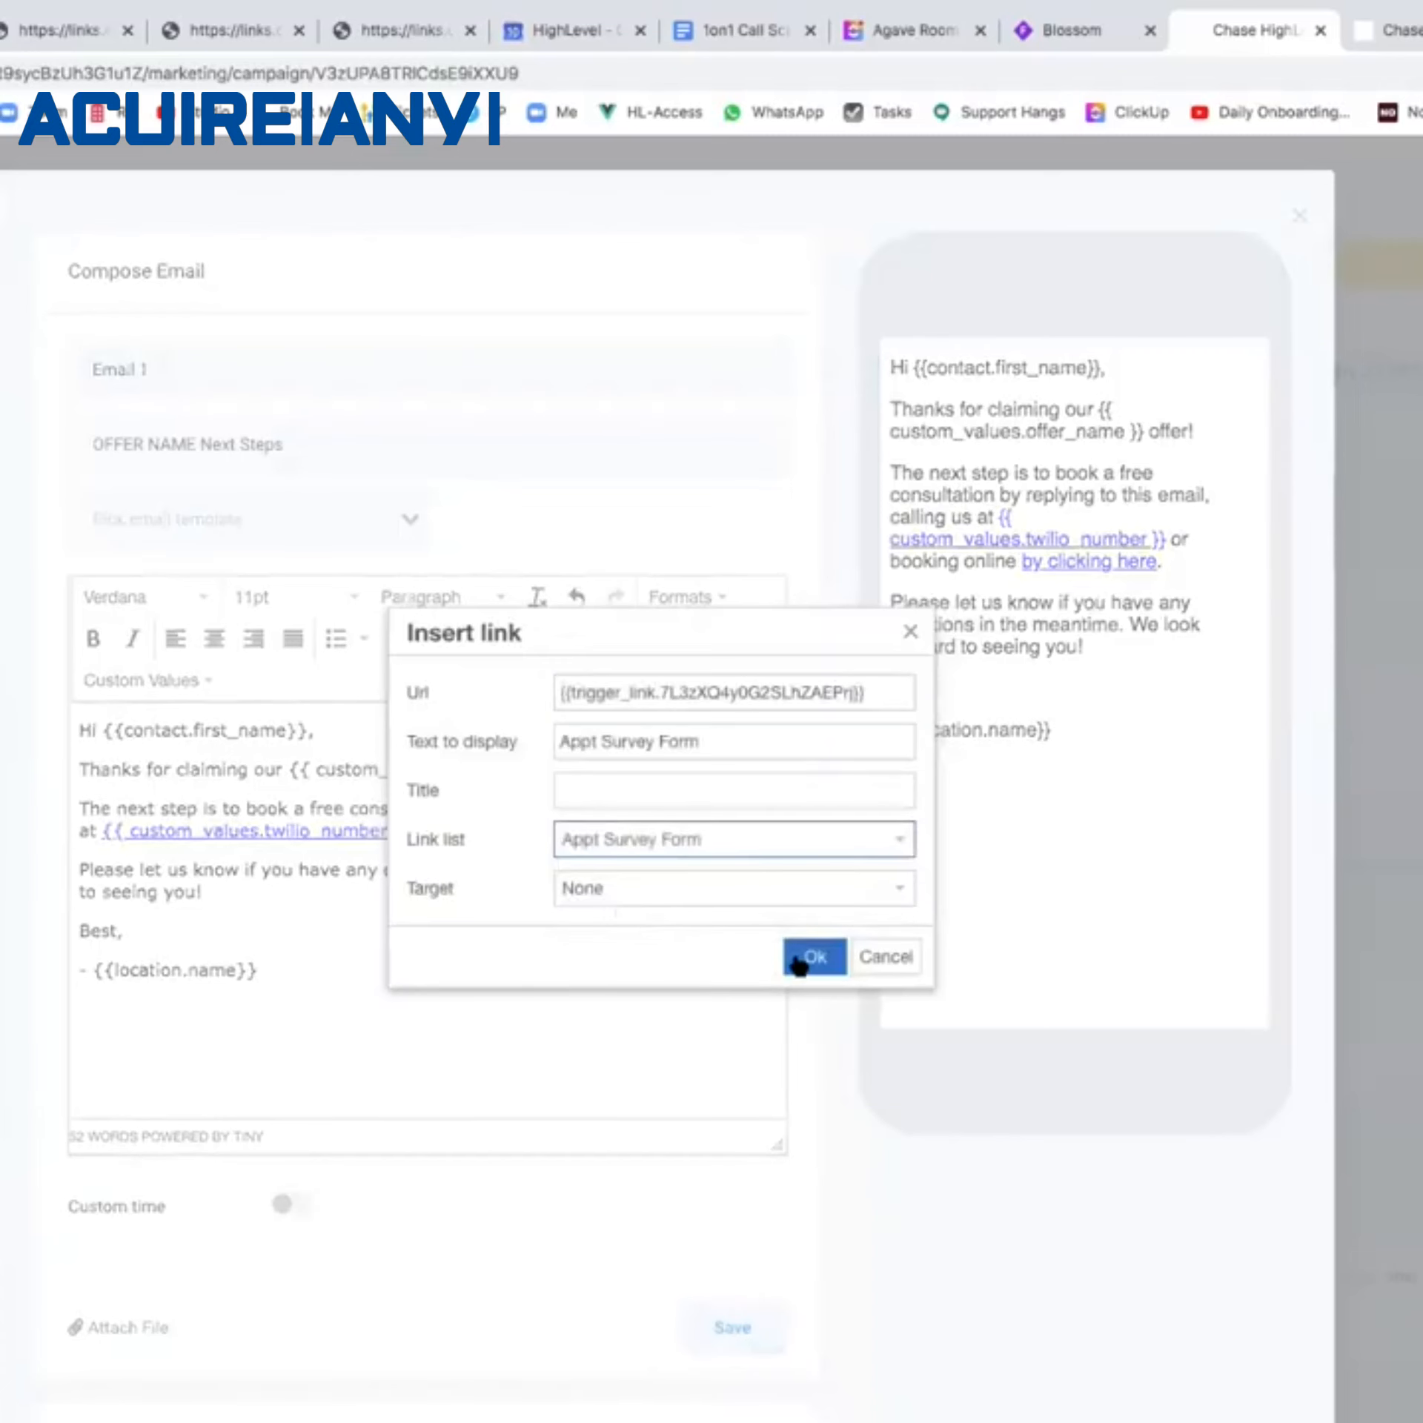
{"action": "left_click_drag", "start_coordinate": [871, 692], "coordinate": [551, 694]}
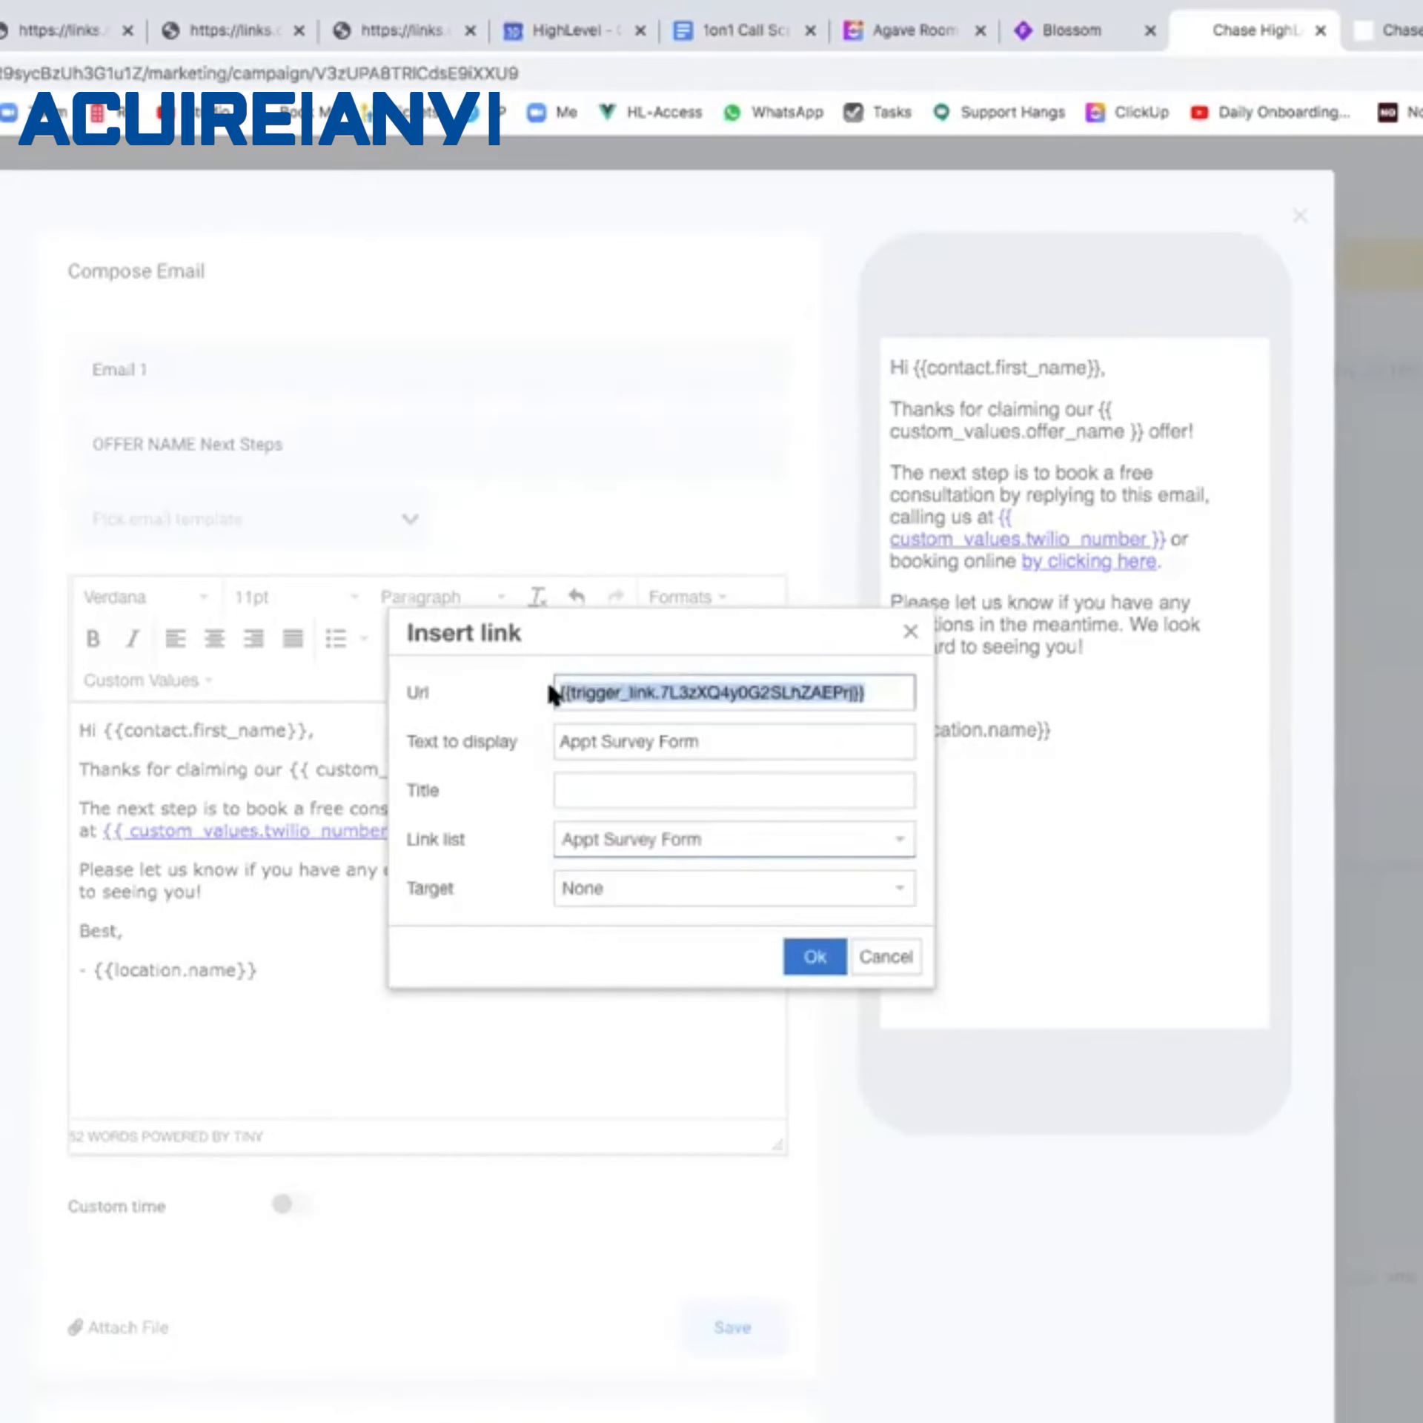
{"action": "key", "text": "ctrl+x"}
{"action": "left_click", "coordinate": [911, 631]}
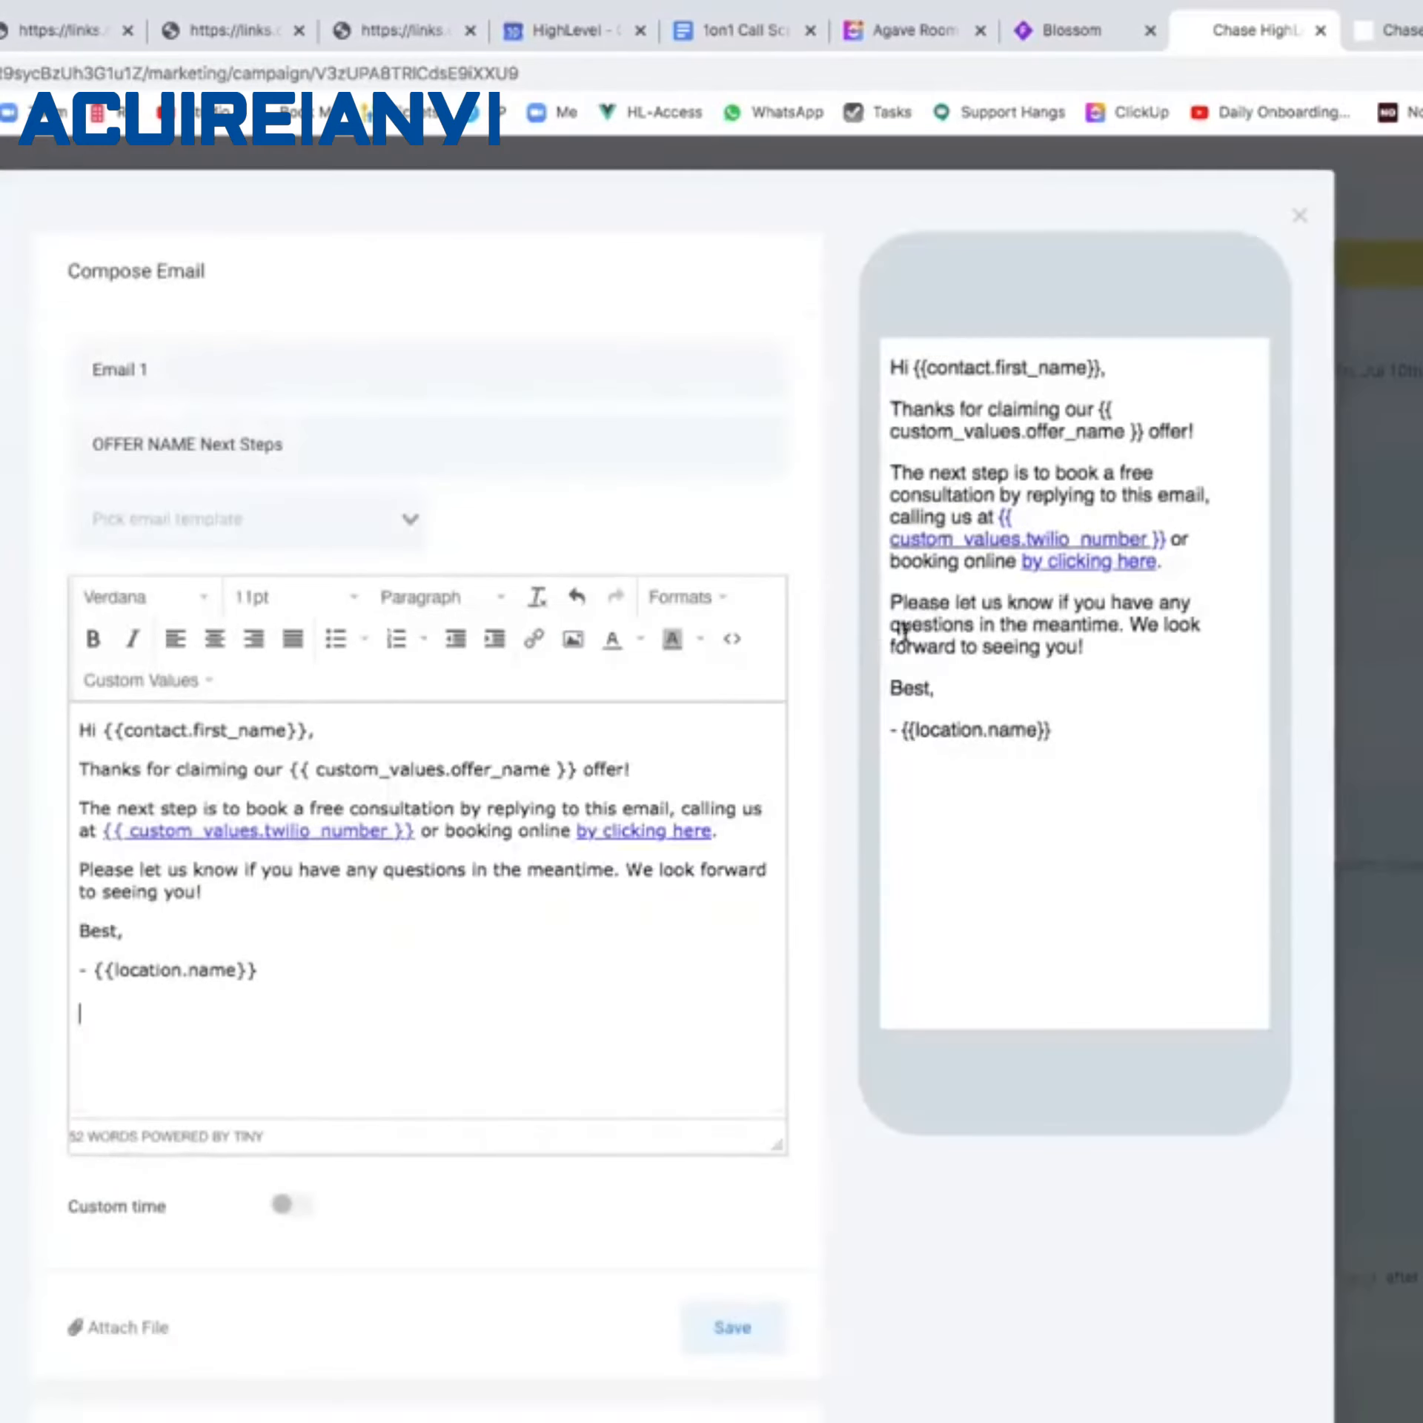
{"action": "key", "text": "Escape"}
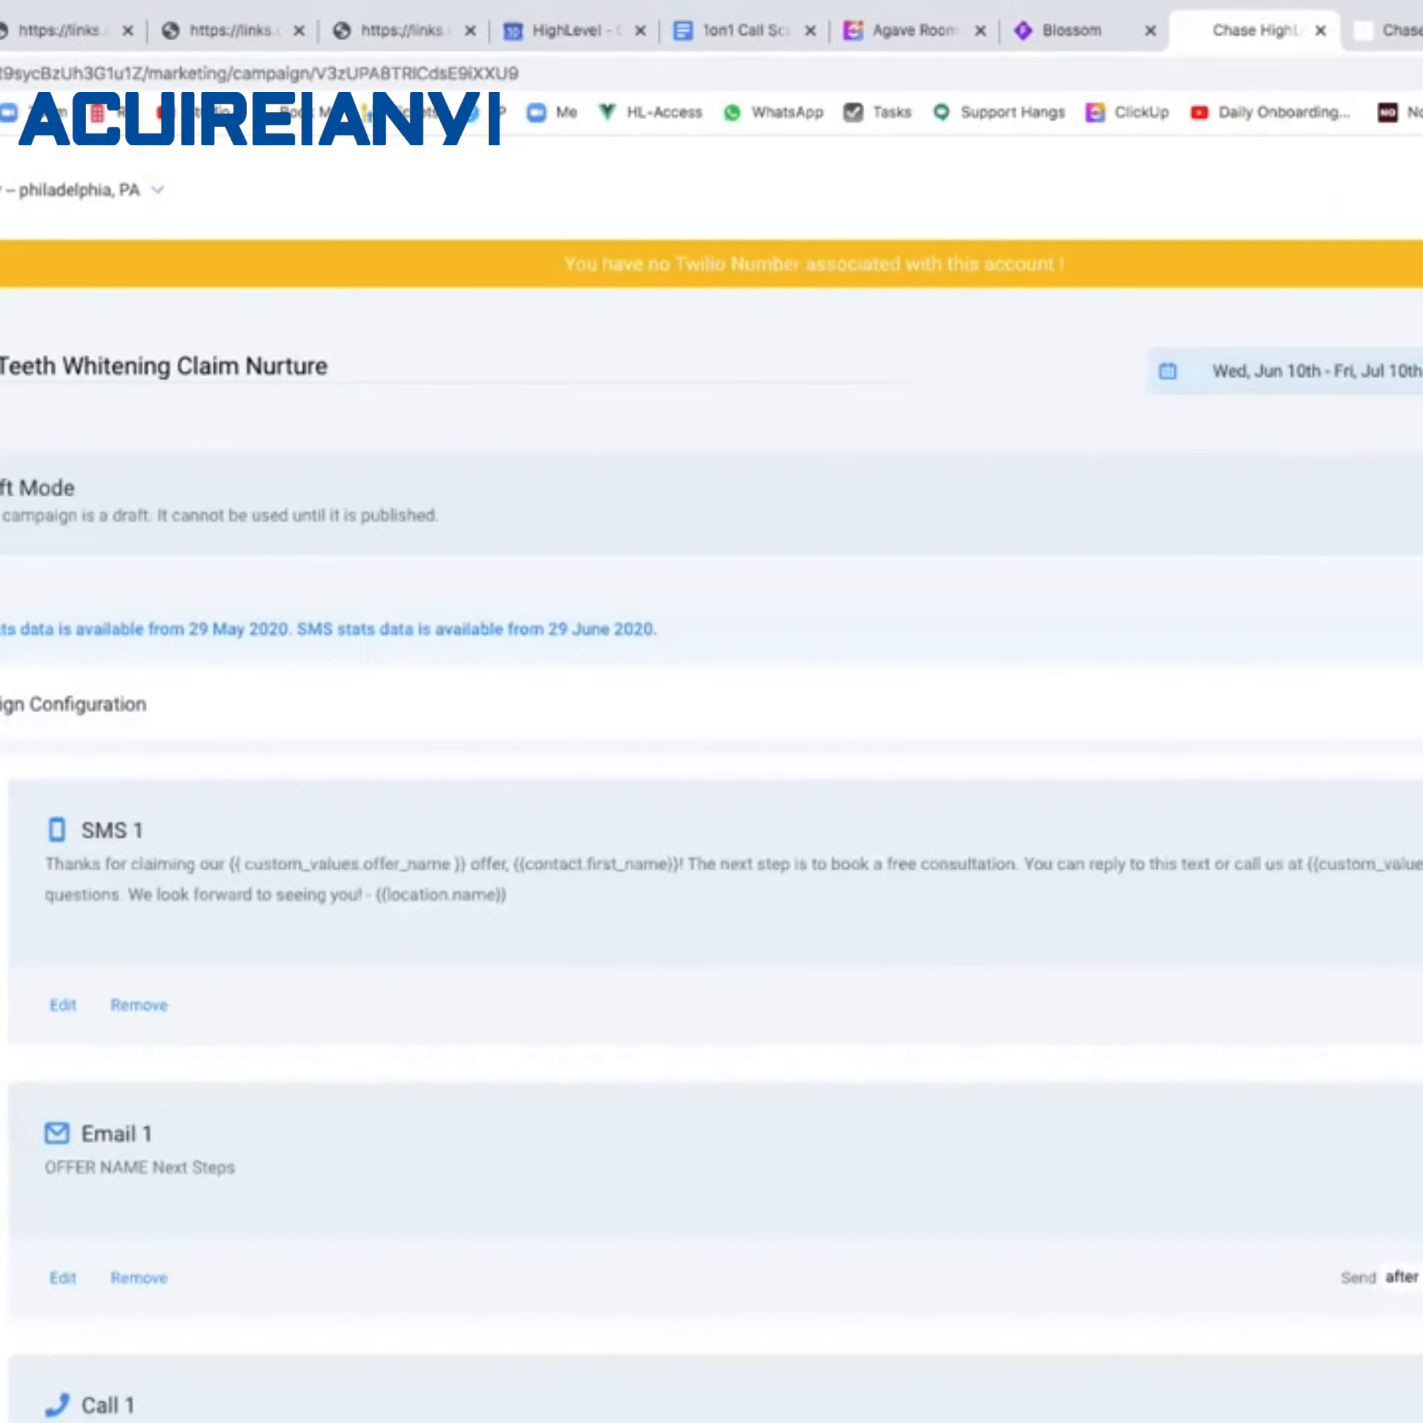
{"action": "left_click", "coordinate": [1, 755]}
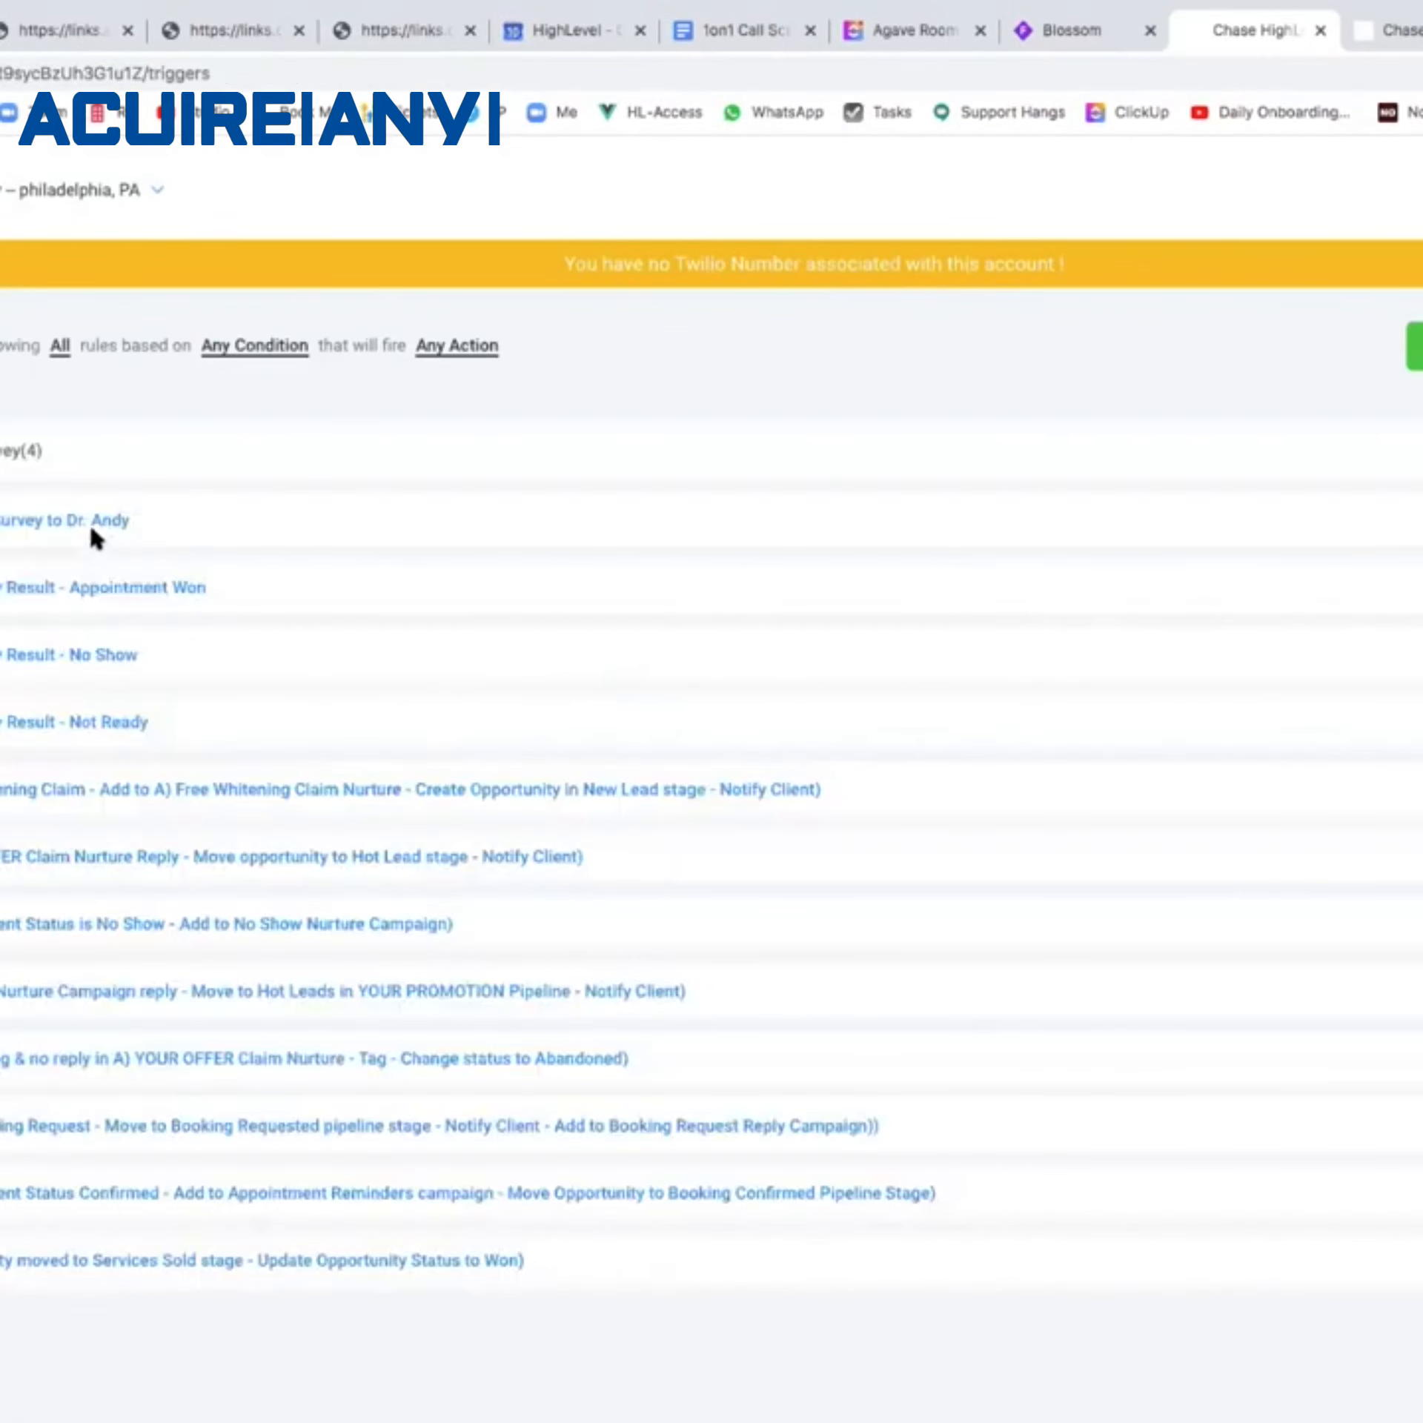
In the Survey to Dr. Andy rule, replace the 'Click here' form URL with the pasted {{trigger_link}} value.
{"action": "left_click", "coordinate": [89, 526]}
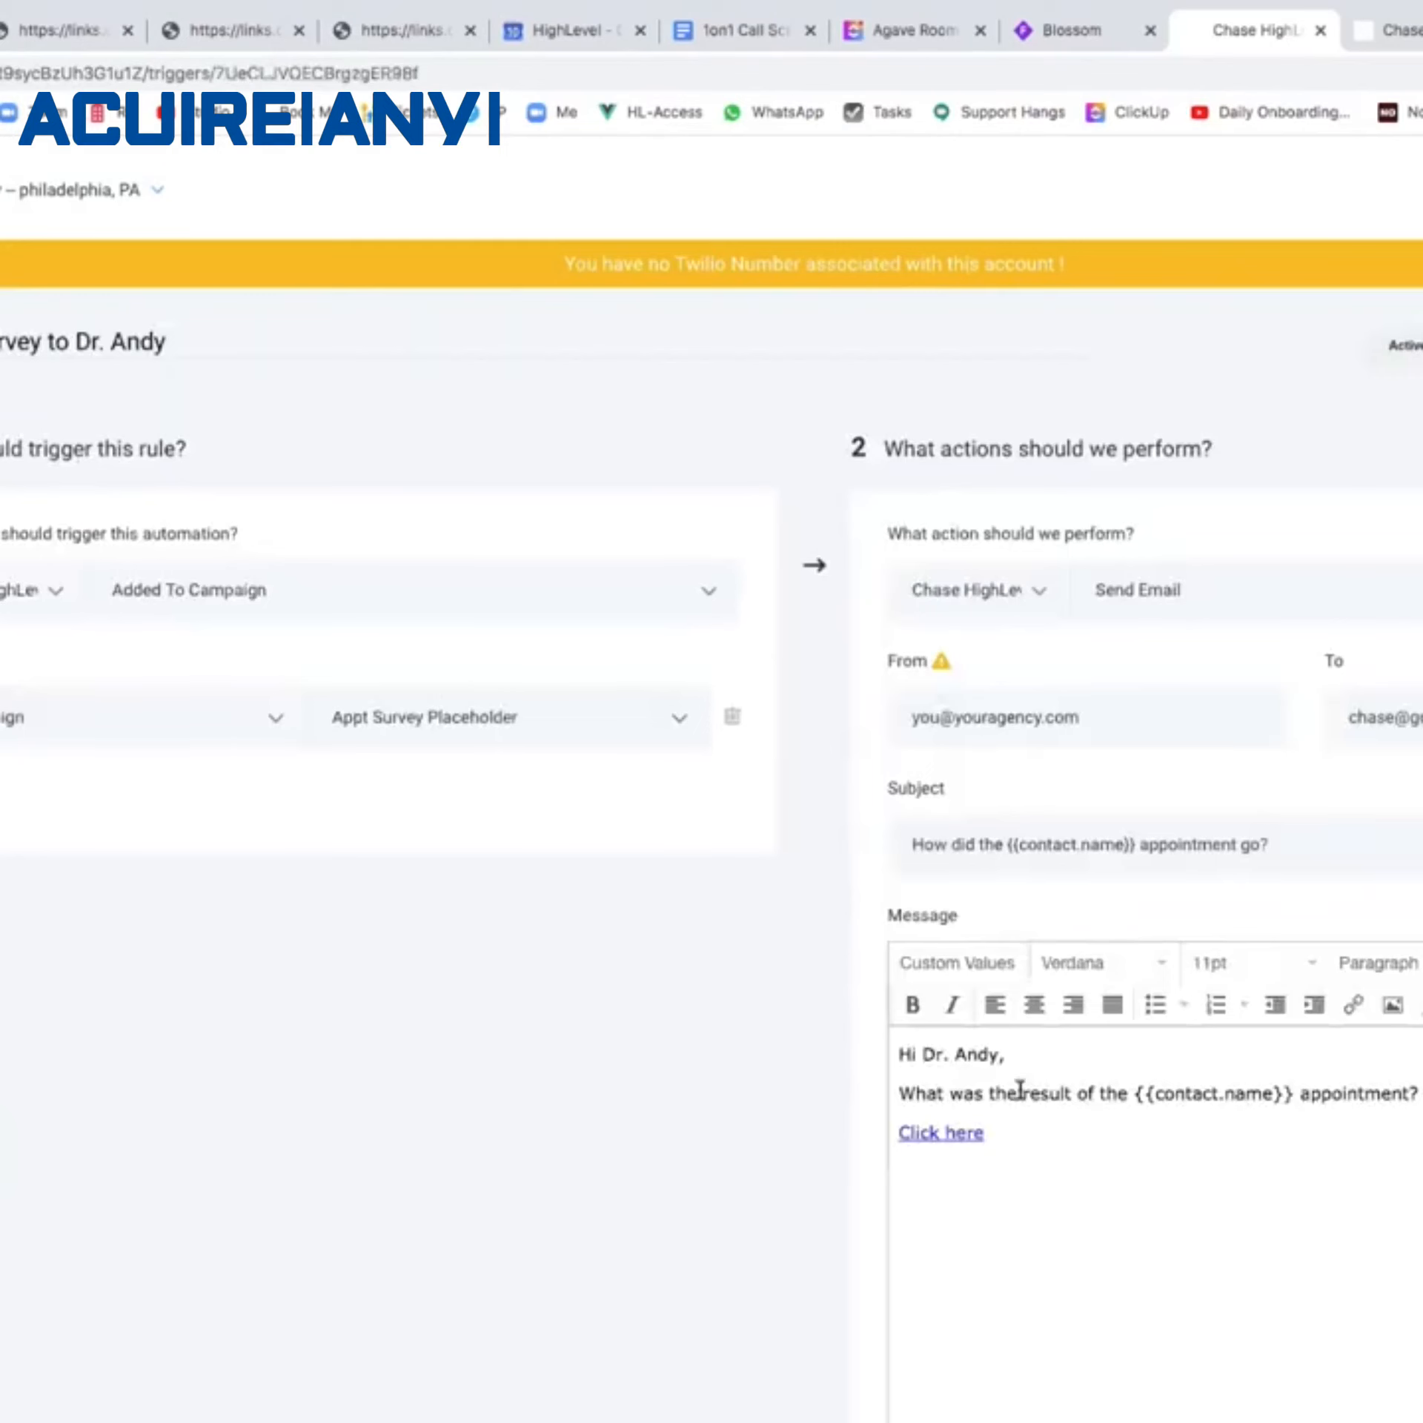
{"action": "left_click_drag", "start_coordinate": [985, 1131], "coordinate": [899, 1130]}
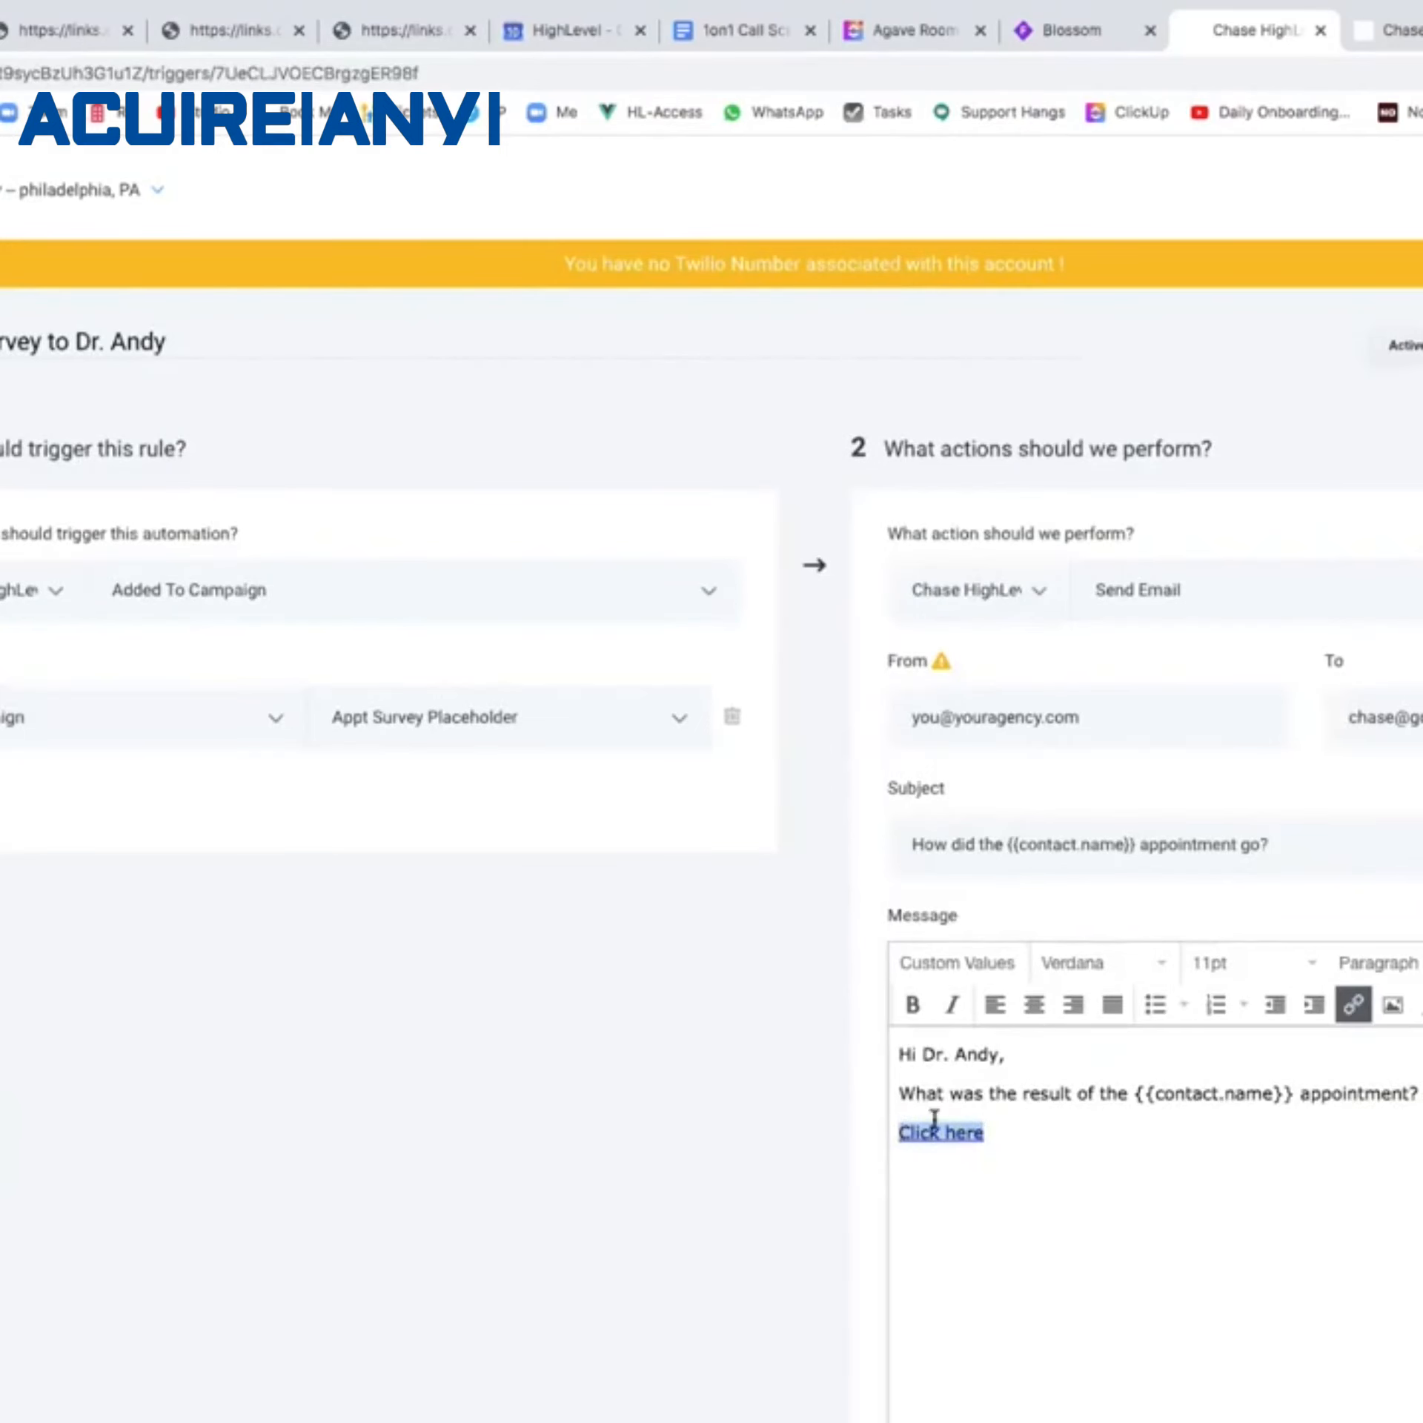
{"action": "left_click", "coordinate": [1354, 1005]}
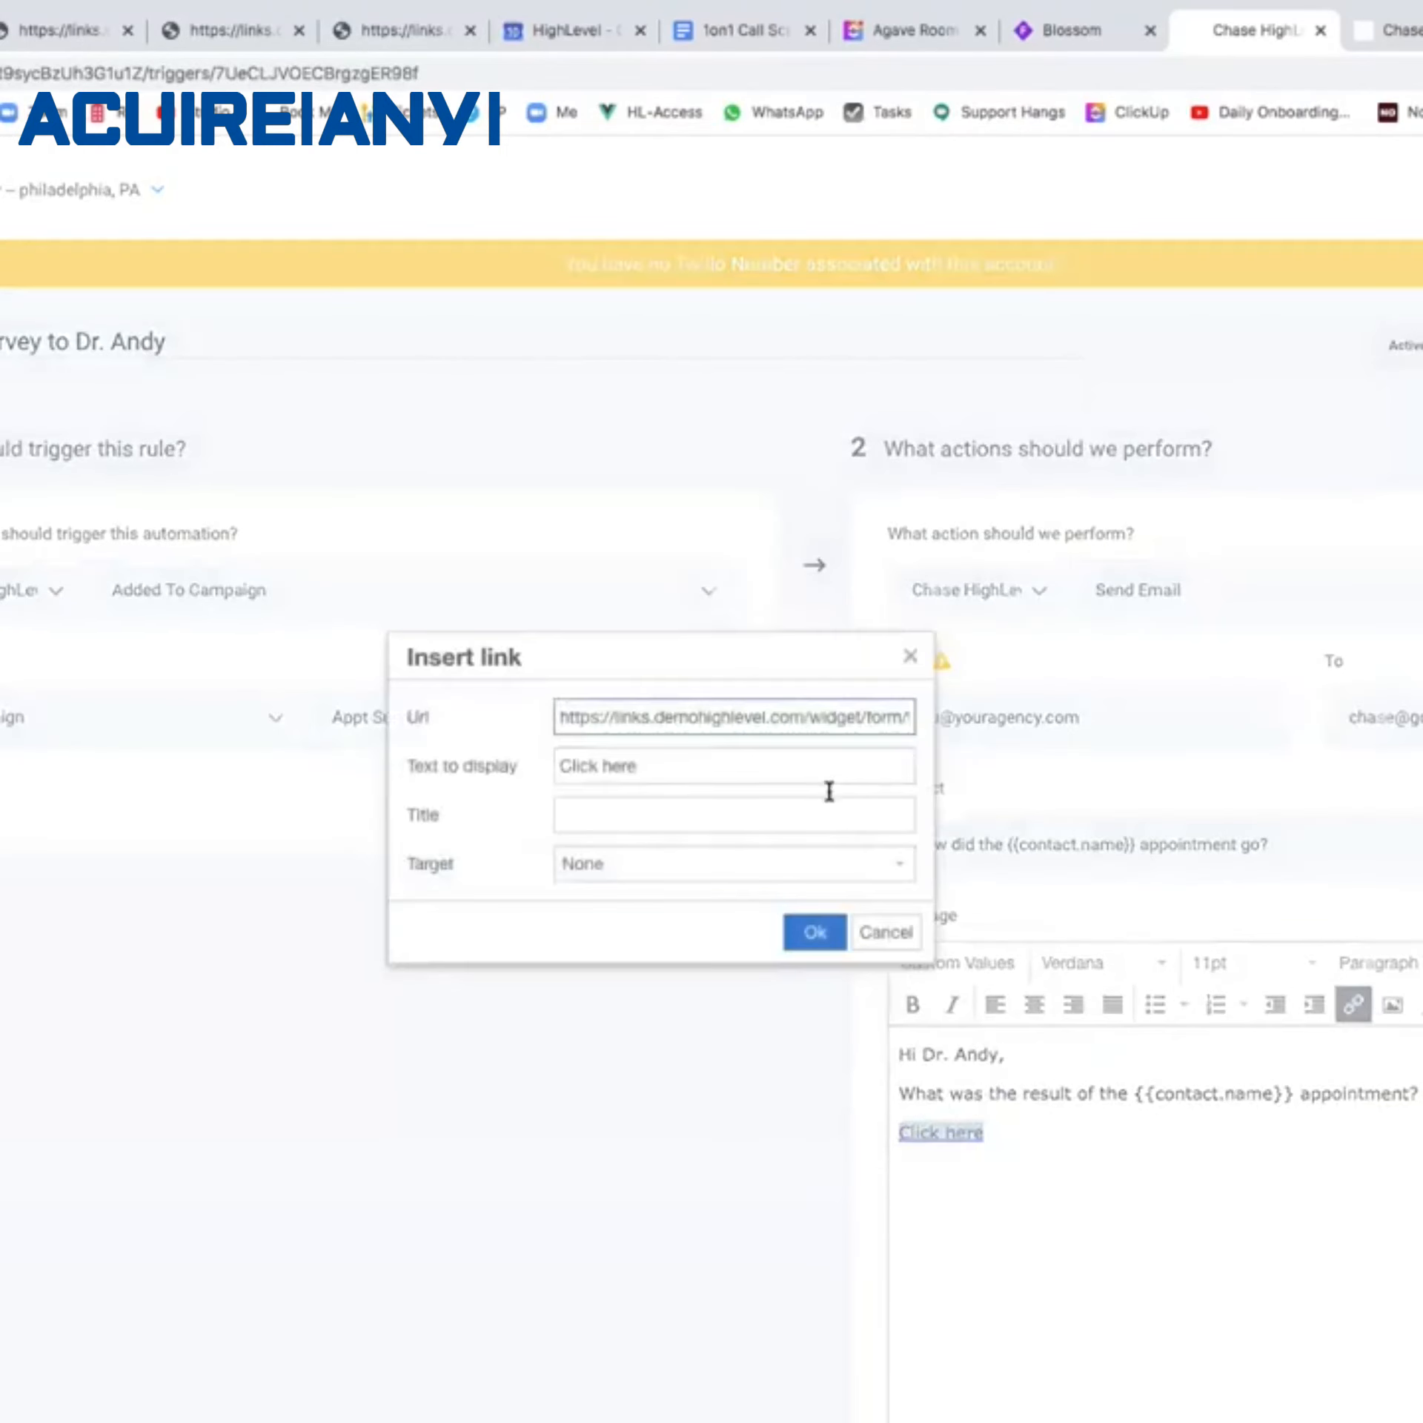
{"action": "triple_click", "coordinate": [757, 720]}
{"action": "type", "text": "{{trigger_link.7L3zXQ4y0G2SLhZAEPrj}}"}
{"action": "left_click", "coordinate": [820, 931]}
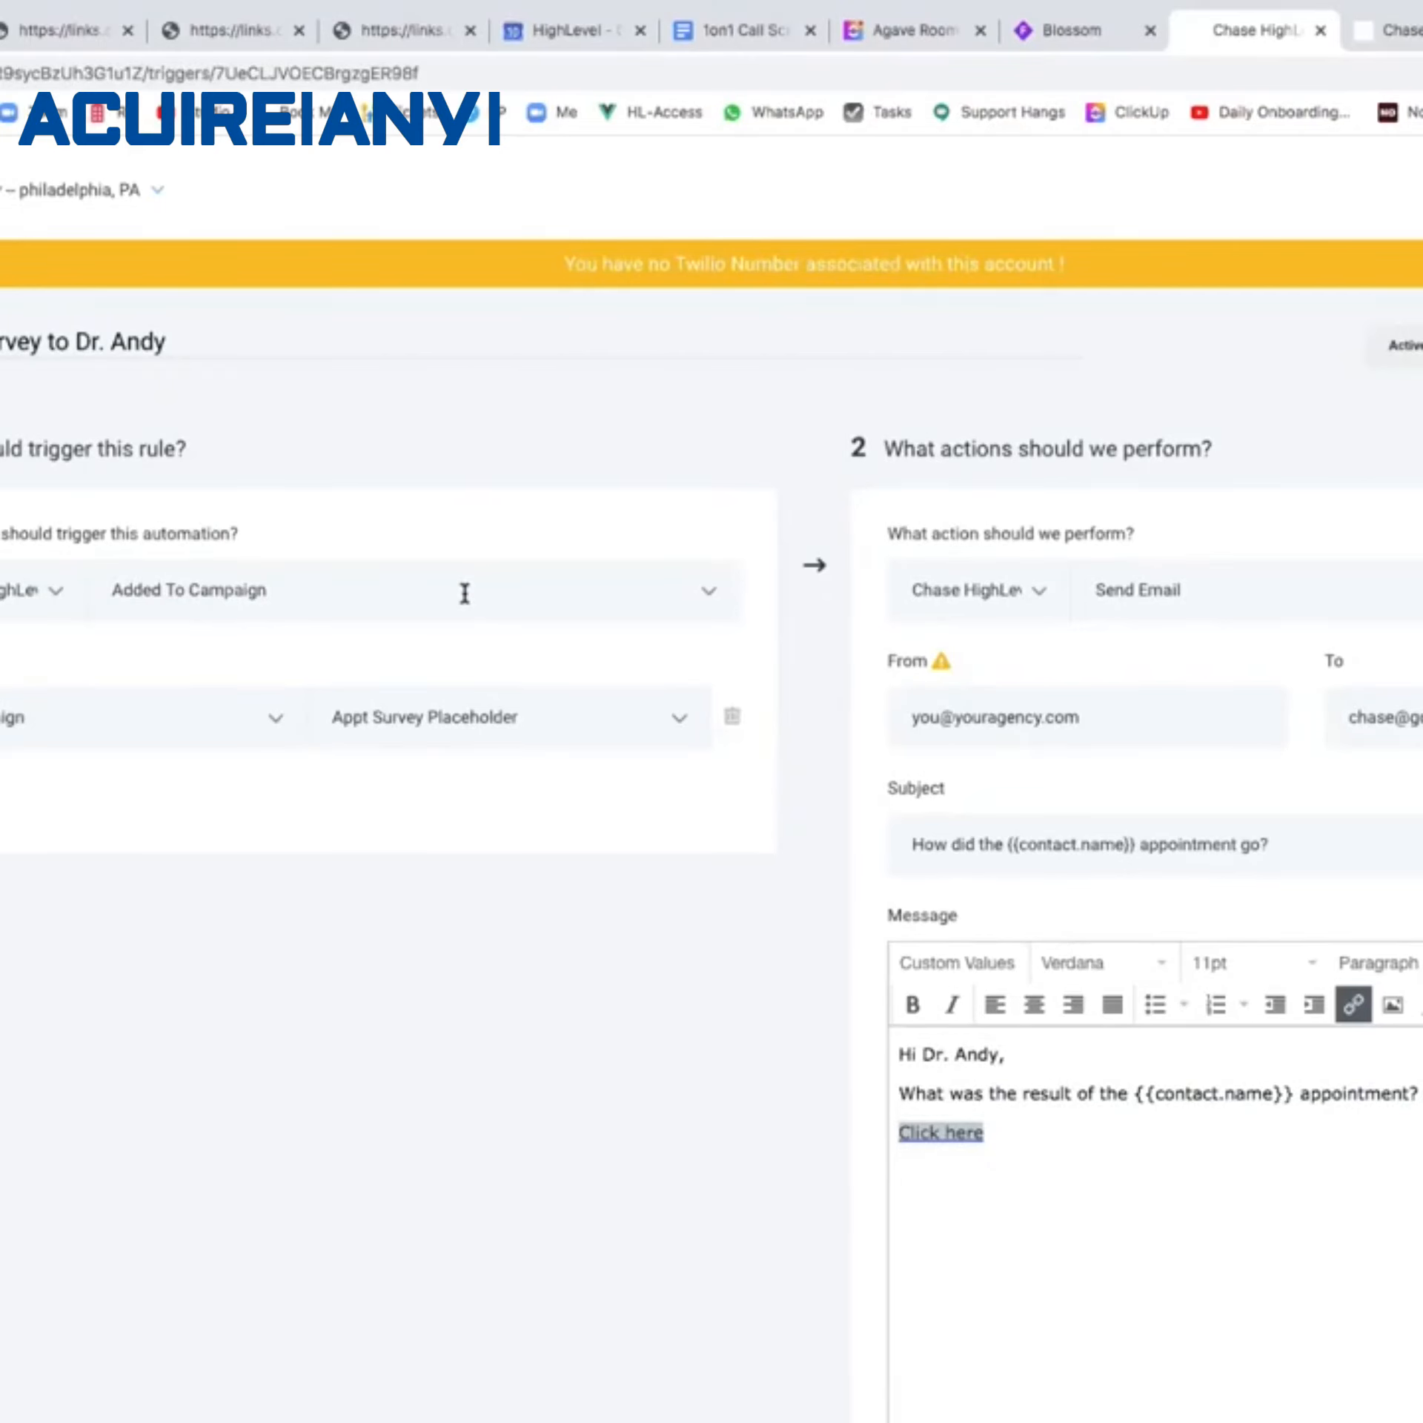
Deselect the link in the email body and open the Appt Result form for a look.
{"action": "left_click", "coordinate": [993, 1230]}
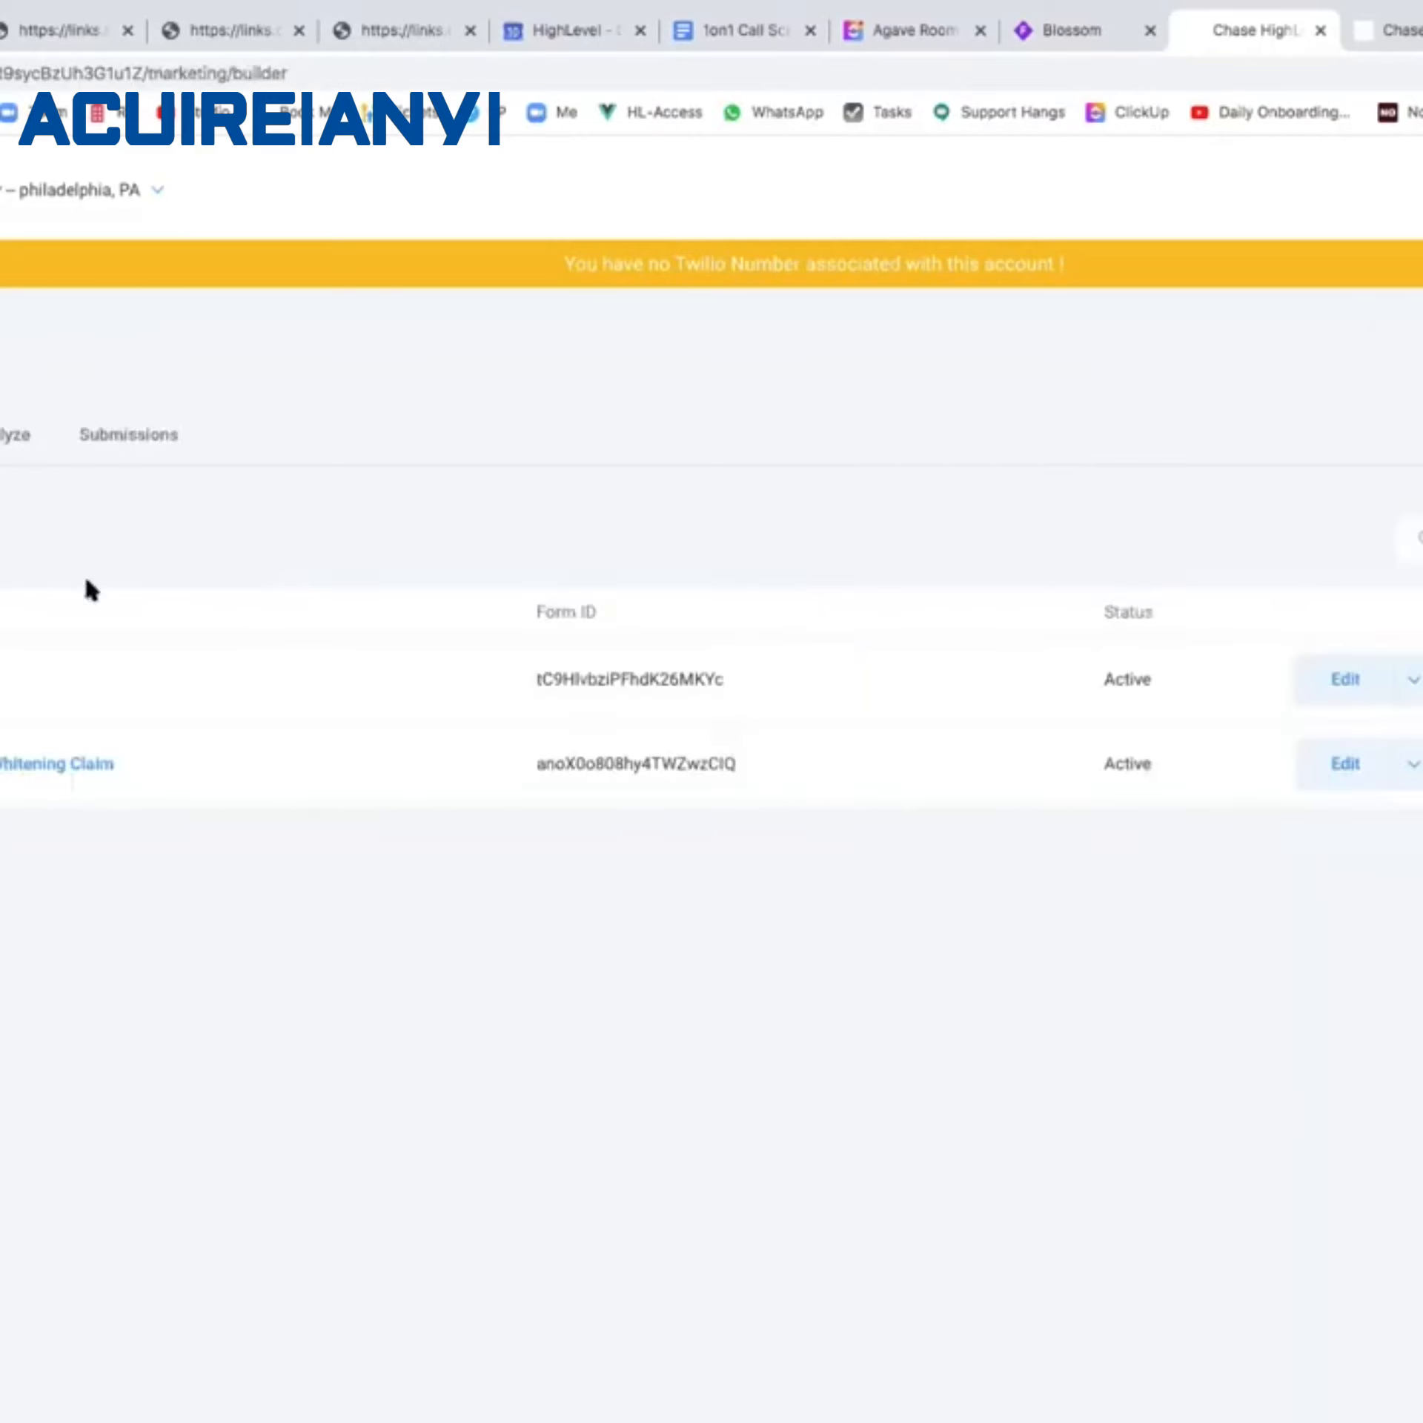
{"action": "left_click", "coordinate": [1346, 680]}
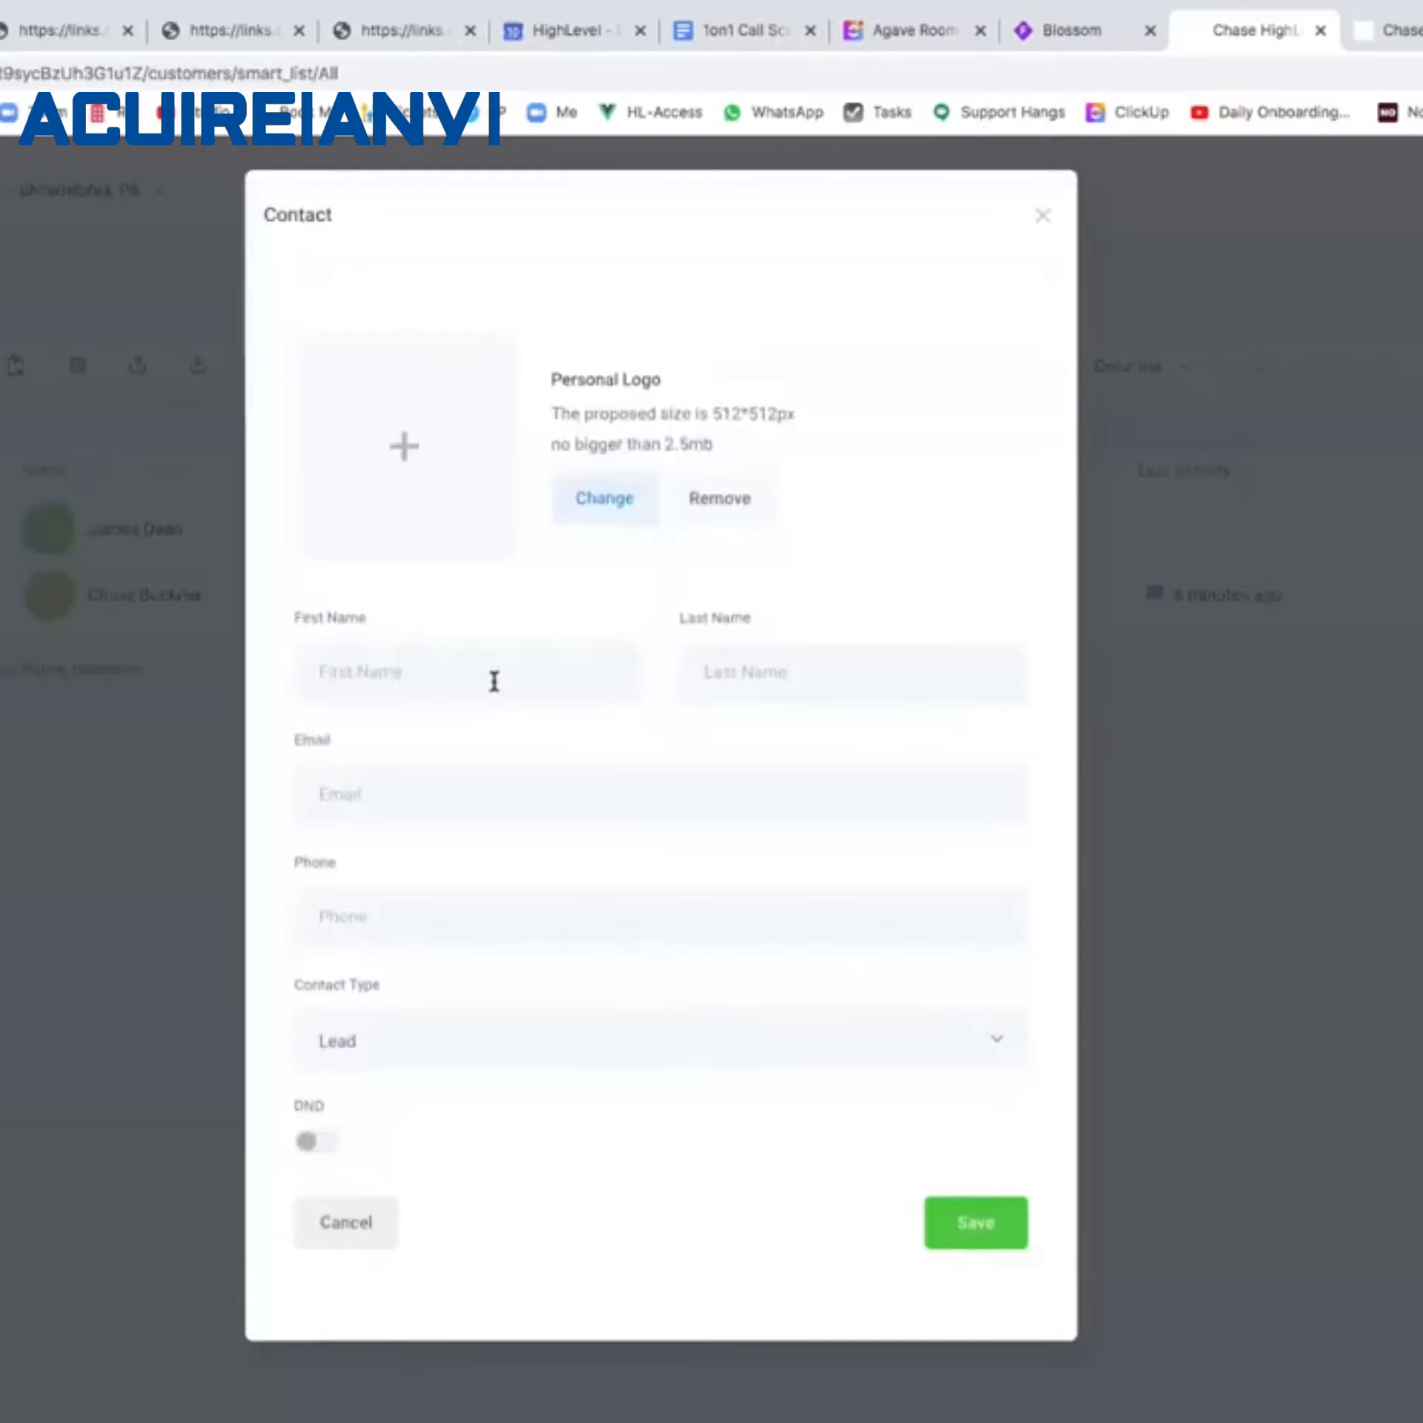
Create a test contact with the contact's first name, last name and e-mail, then open its record.
{"action": "left_click", "coordinate": [493, 680]}
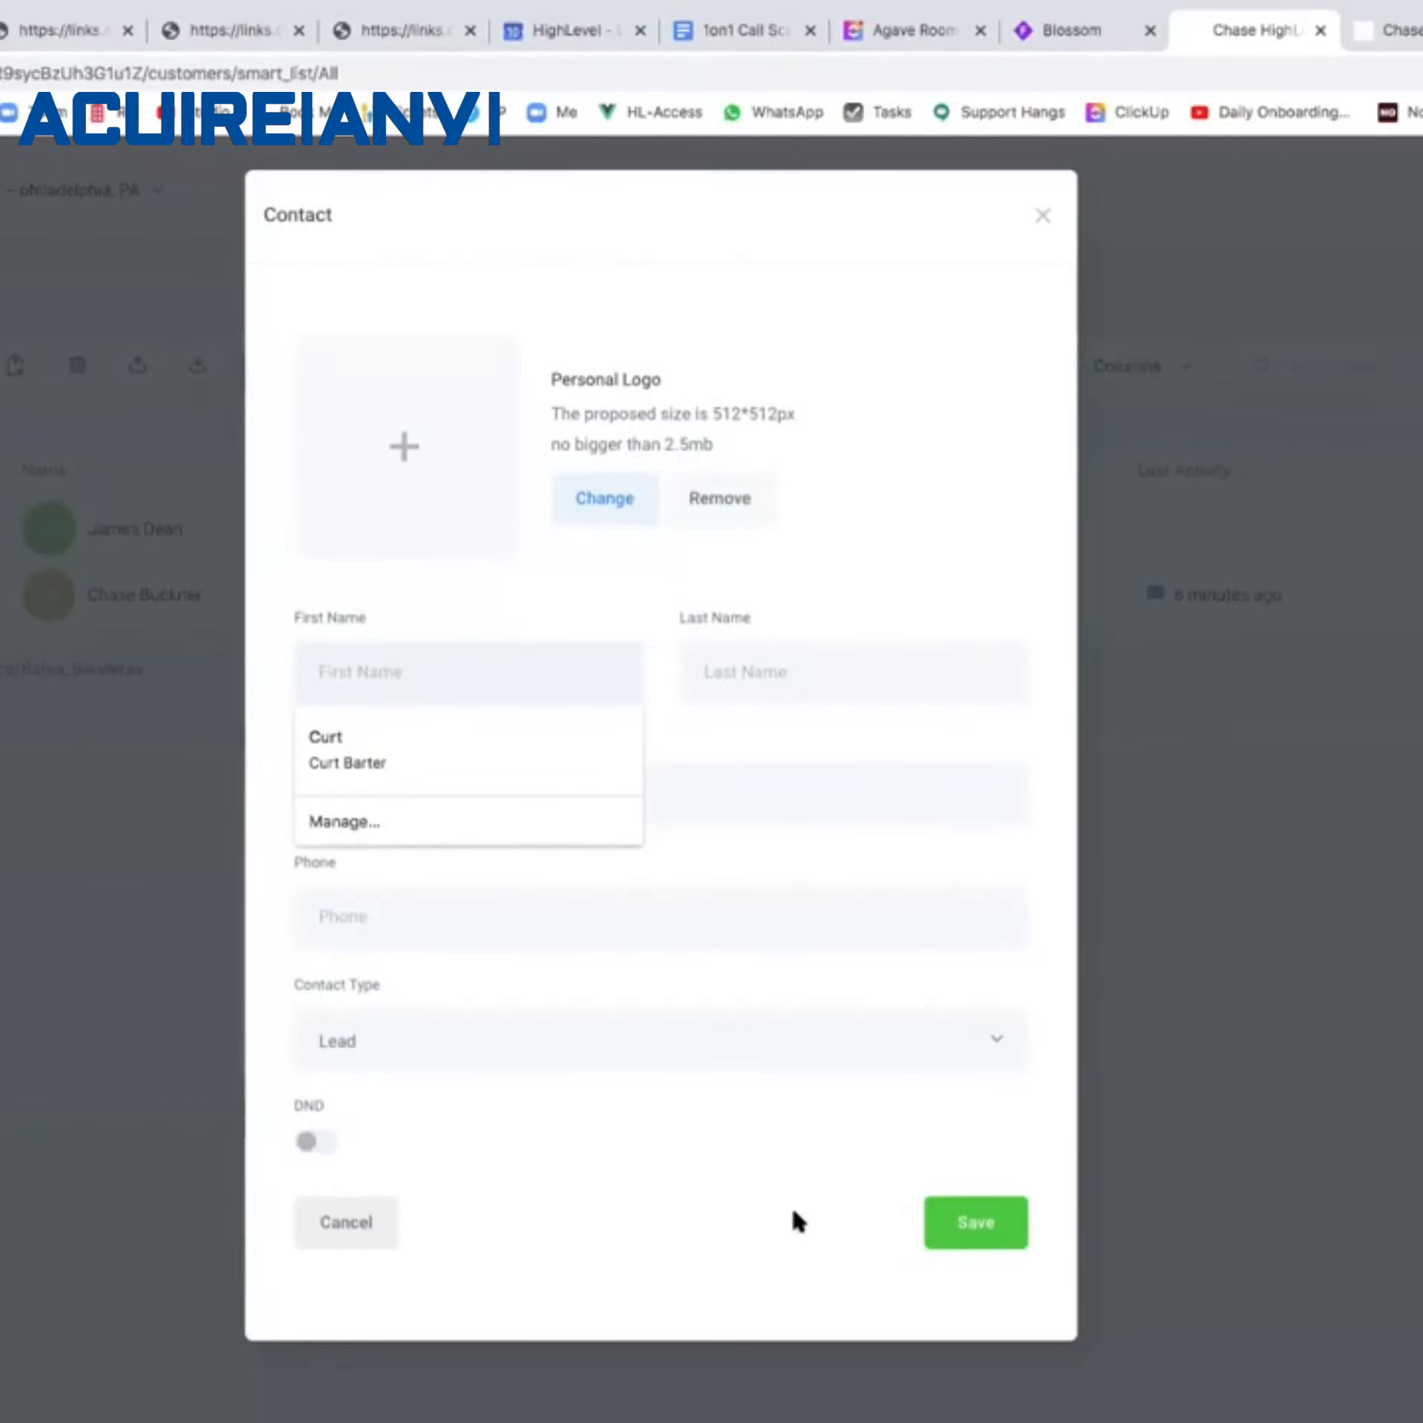
{"action": "key", "text": "Tab"}
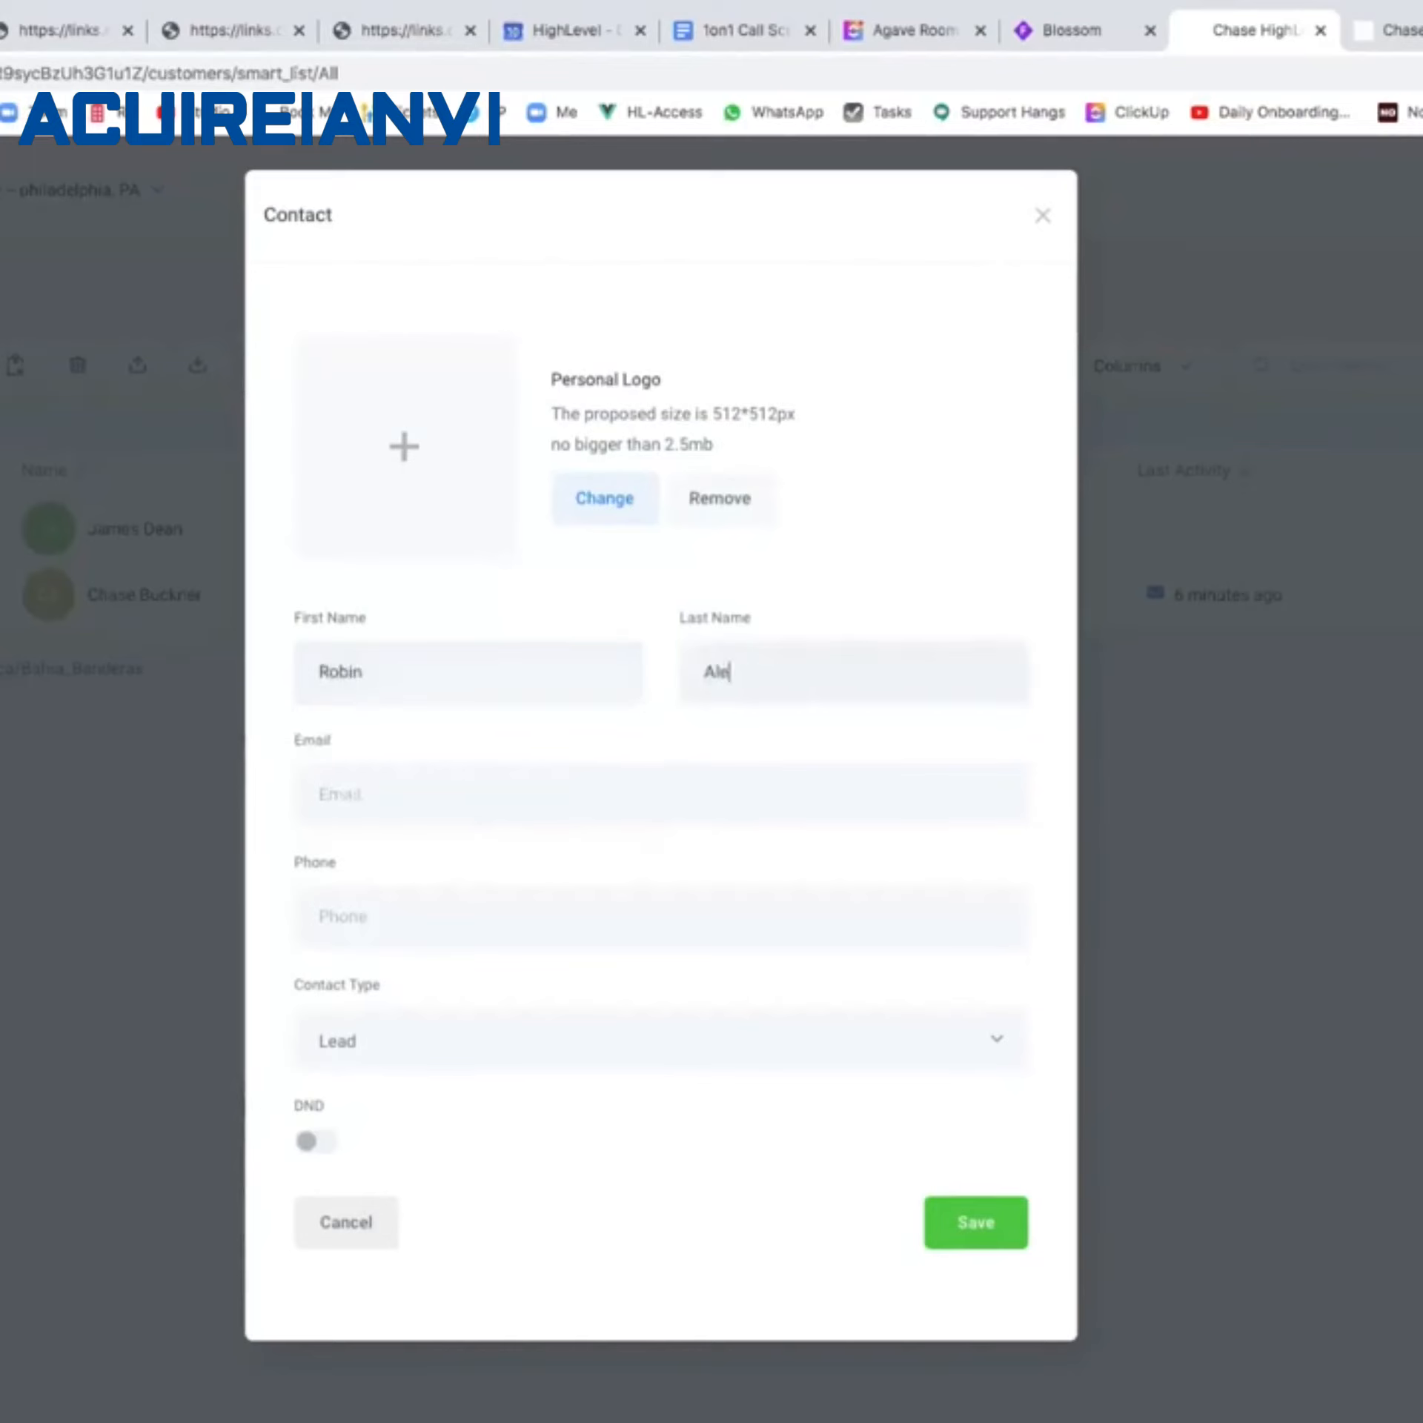
{"action": "key", "text": "Tab"}
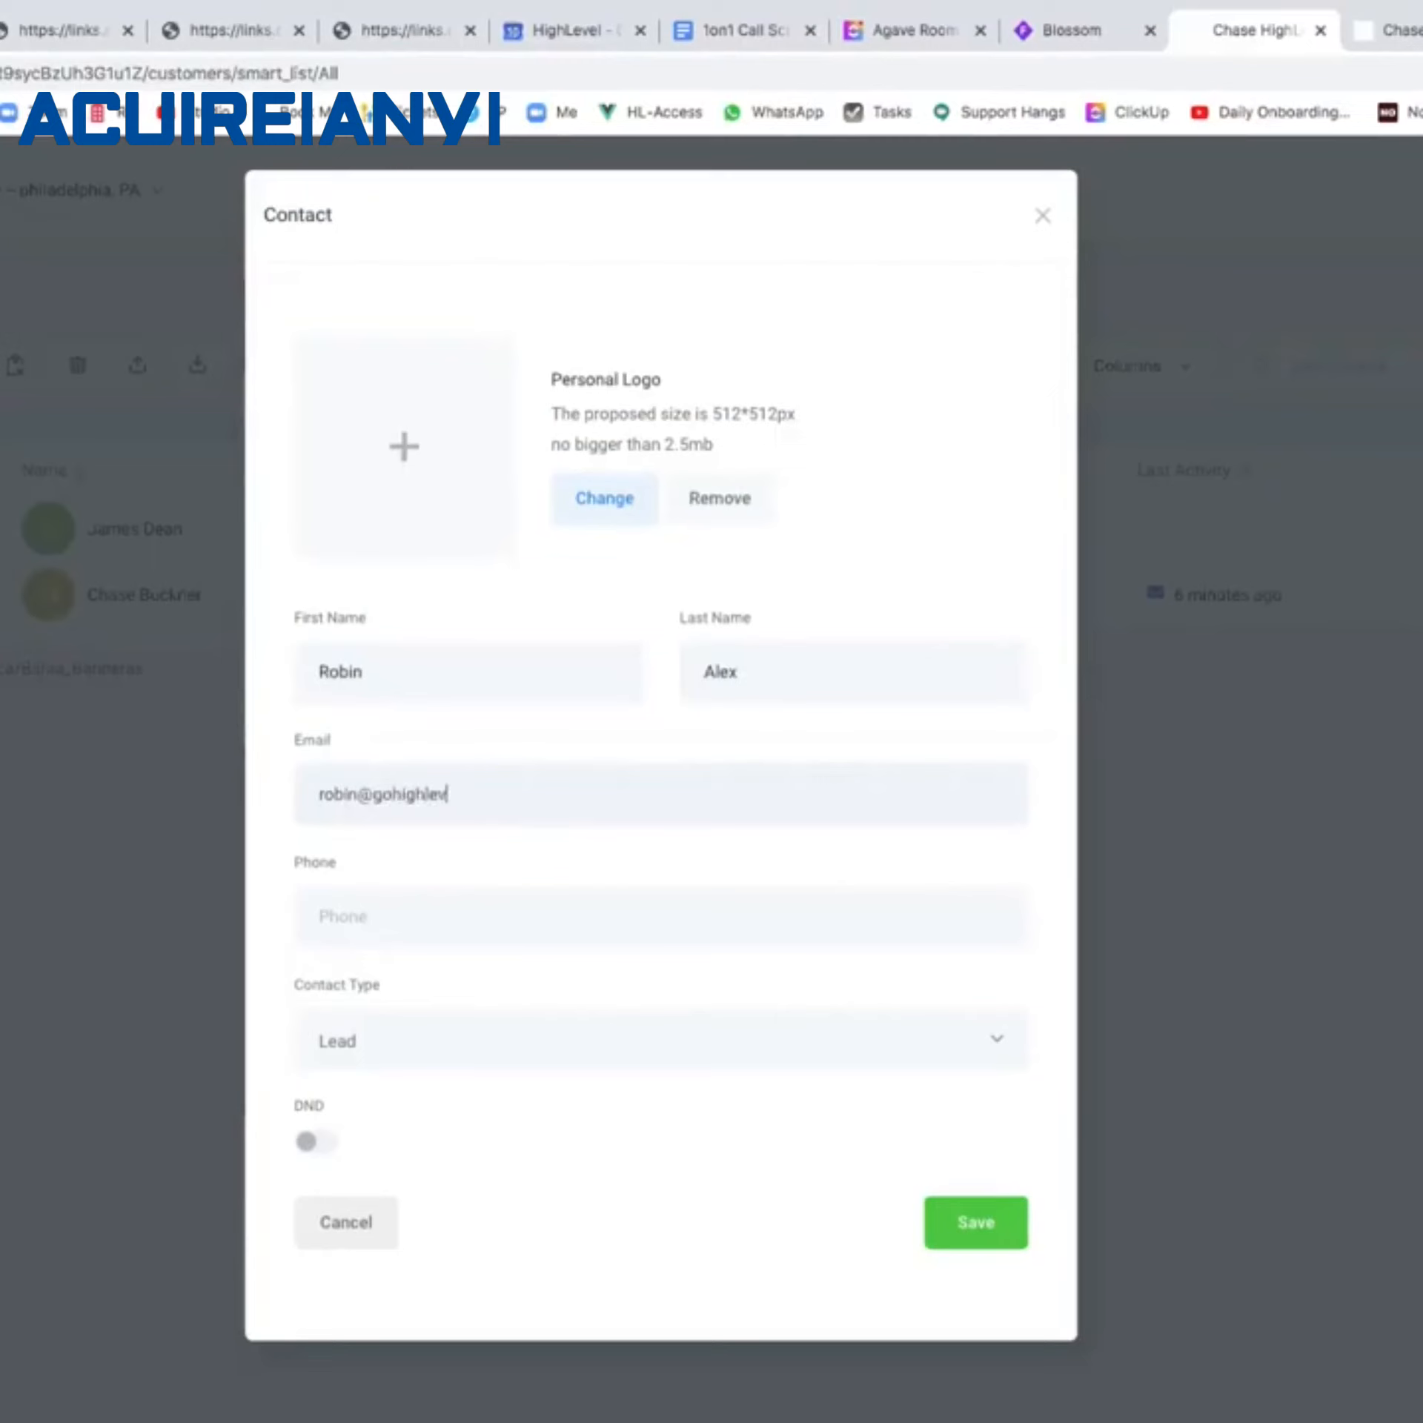
{"action": "left_click", "coordinate": [995, 1213]}
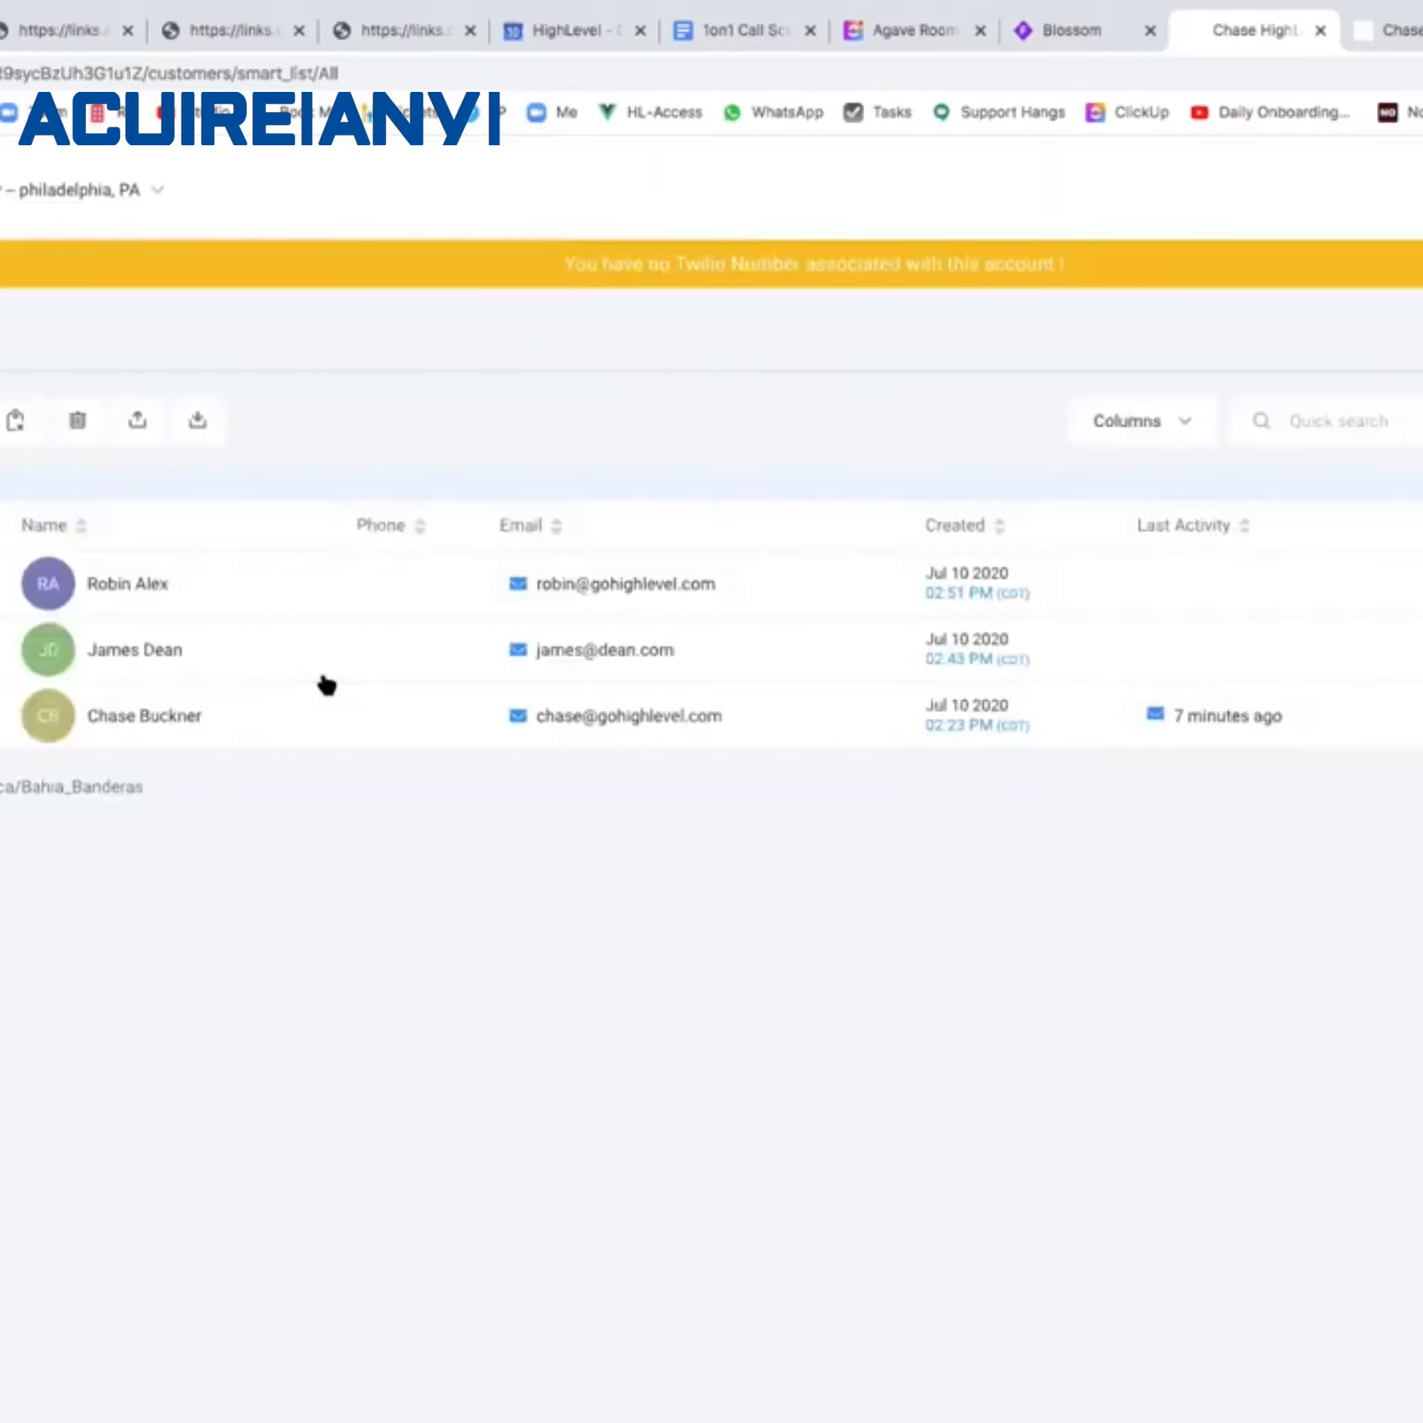
{"action": "left_click", "coordinate": [273, 591]}
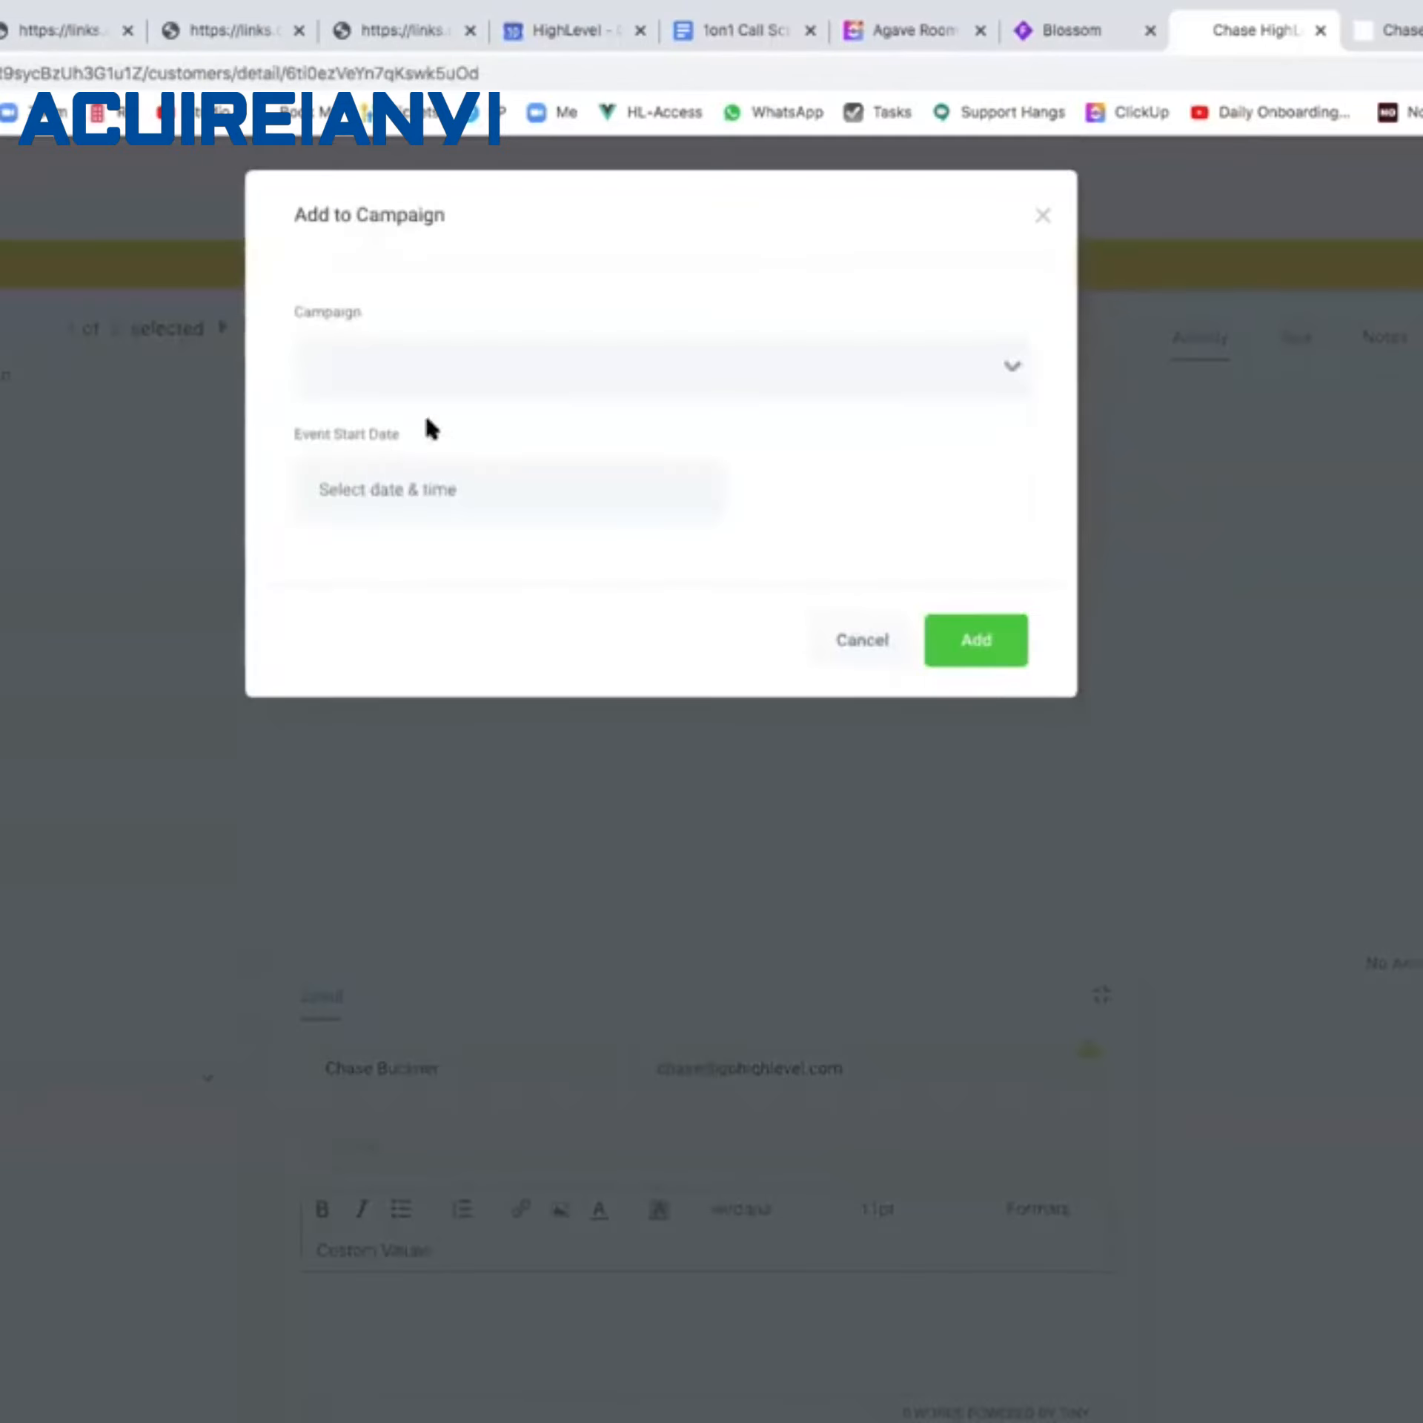
Enroll the contact in the Appt Survey Placeholder campaign, then check the Gmail inbox for the survey email.
{"action": "left_click", "coordinate": [501, 365]}
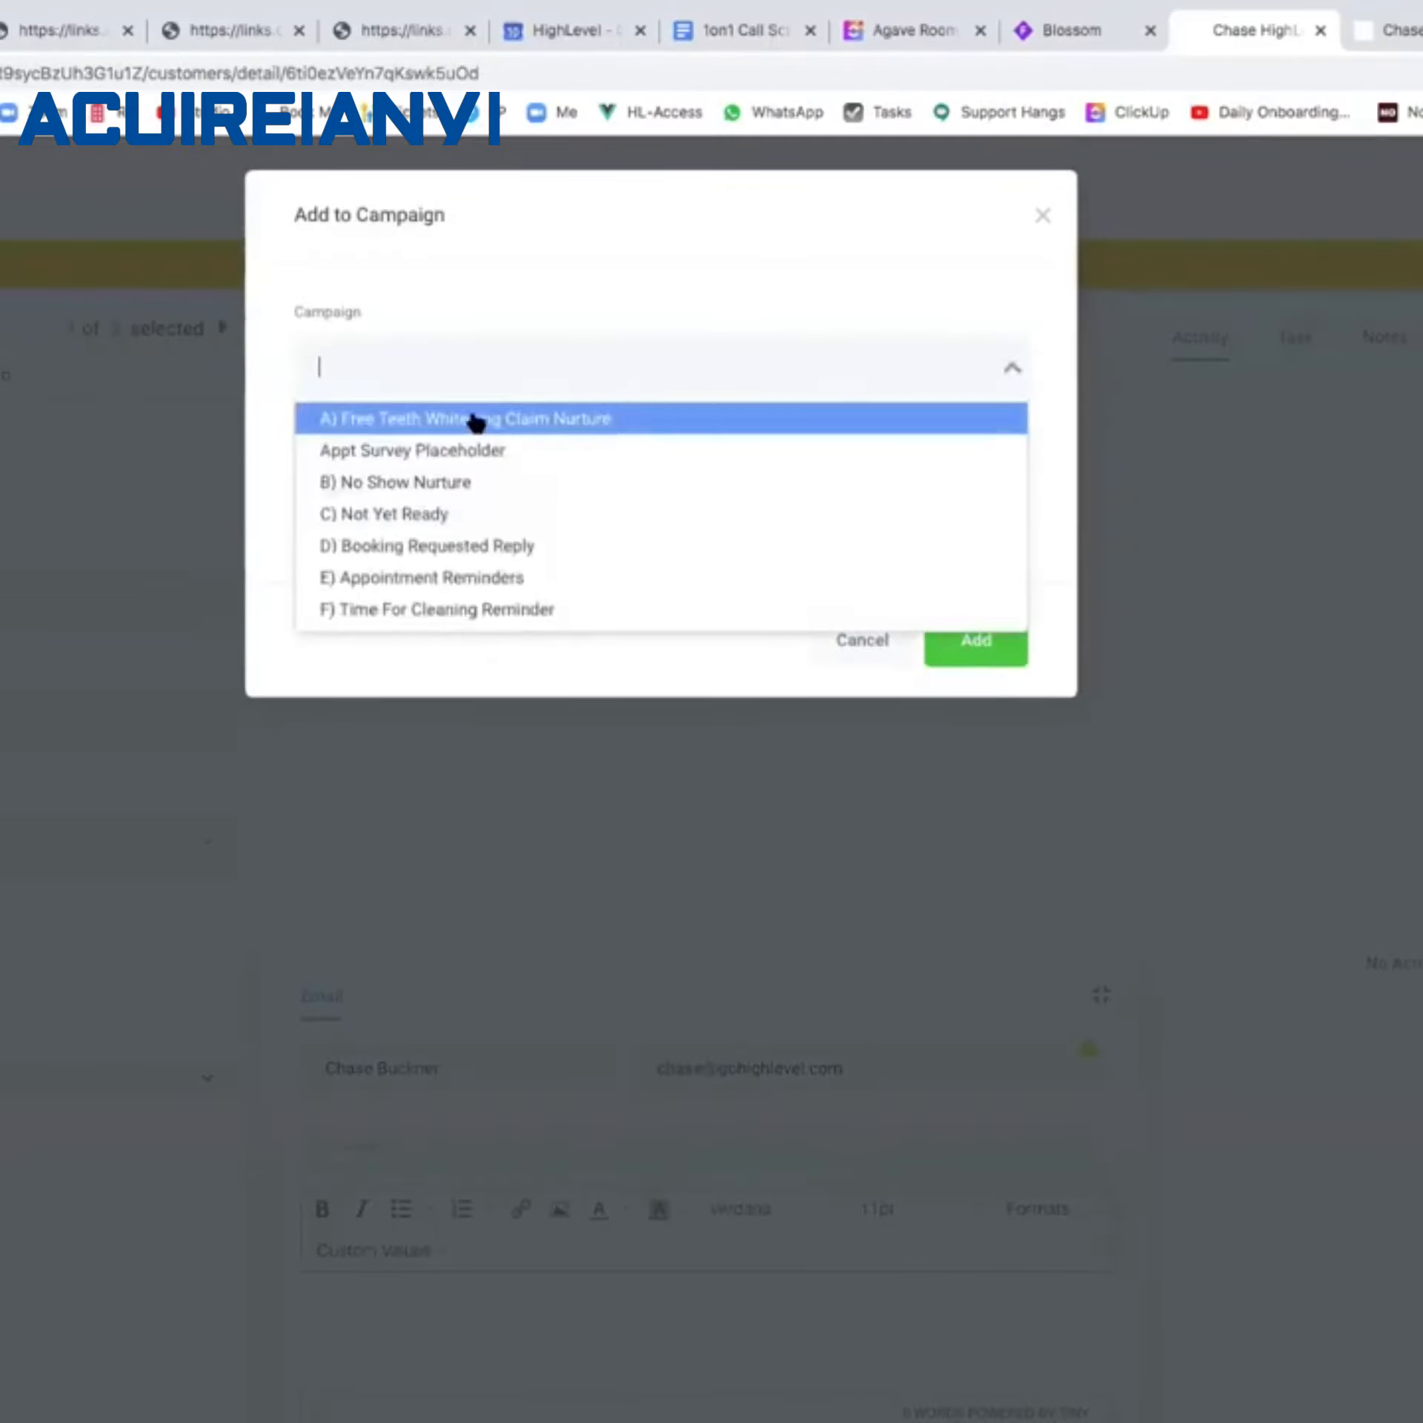
{"action": "left_click", "coordinate": [469, 458]}
{"action": "left_click", "coordinate": [967, 637]}
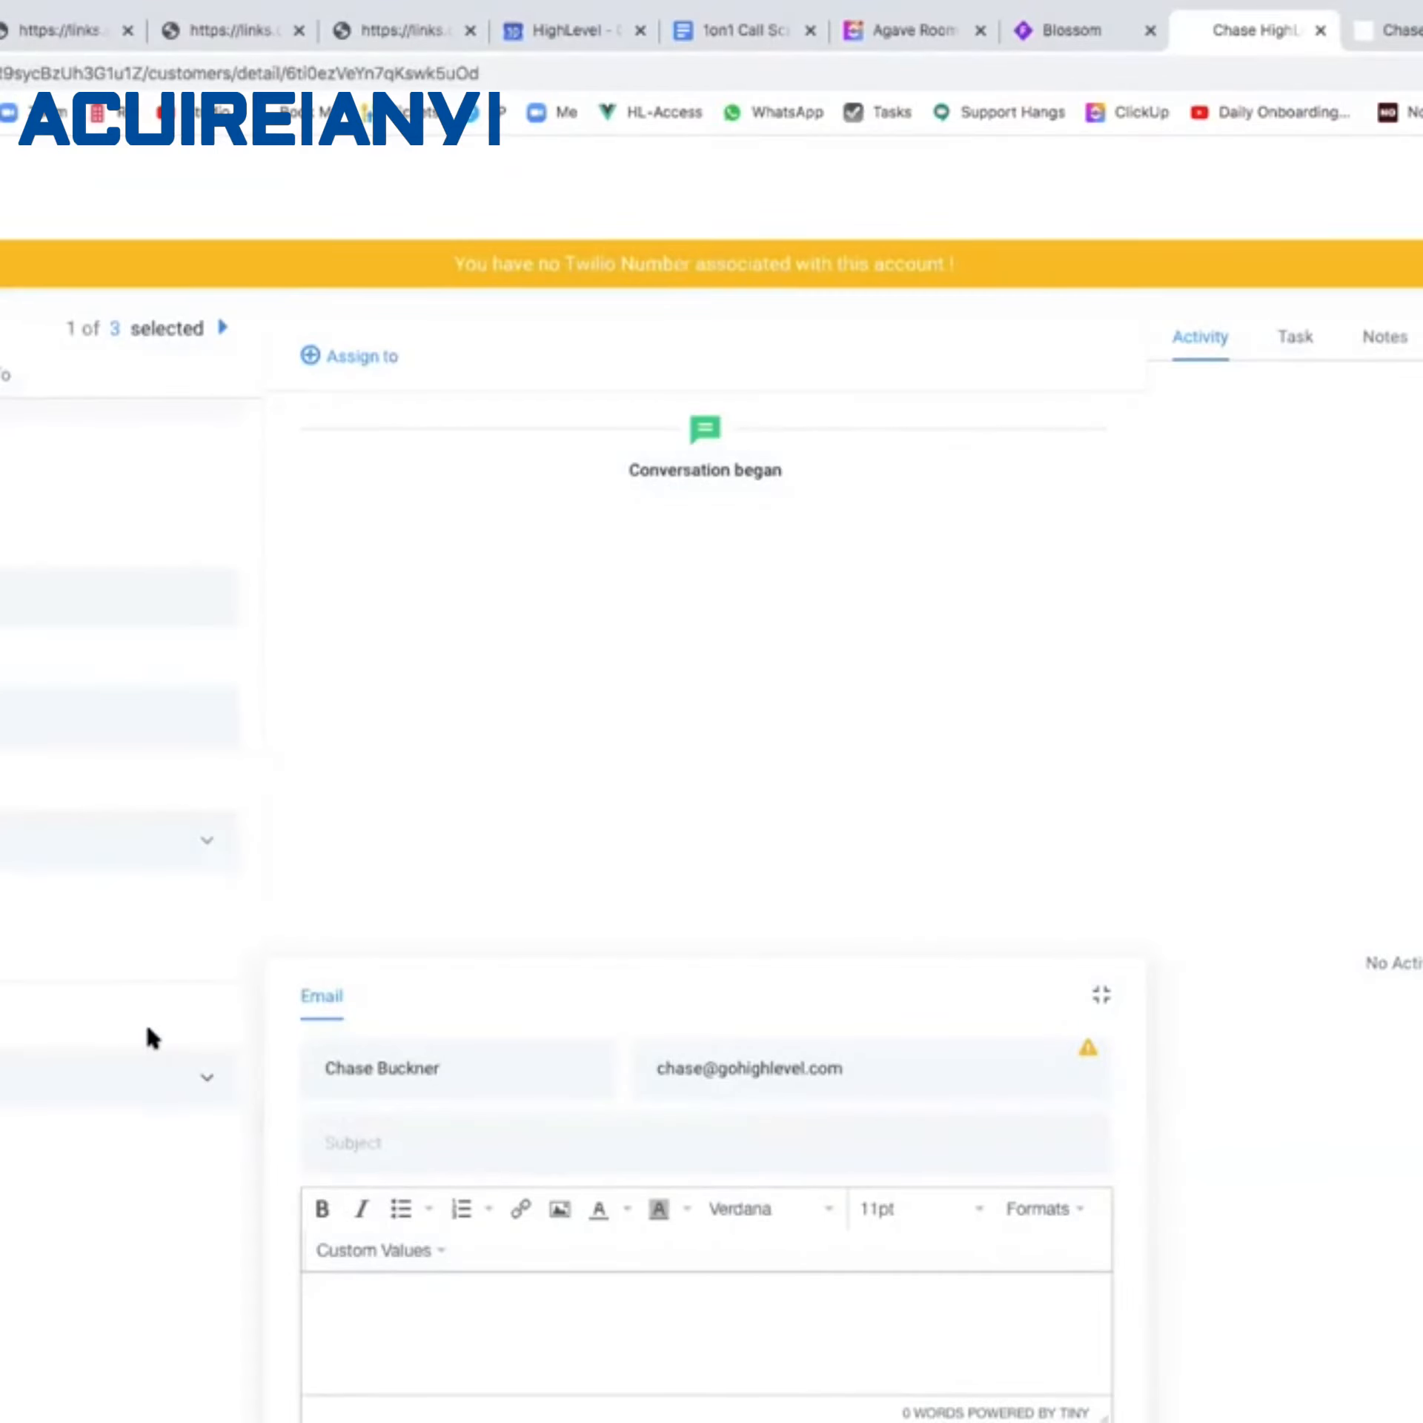
{"action": "scroll", "coordinate": [32, 899], "scroll_direction": "down", "scroll_amount": 2}
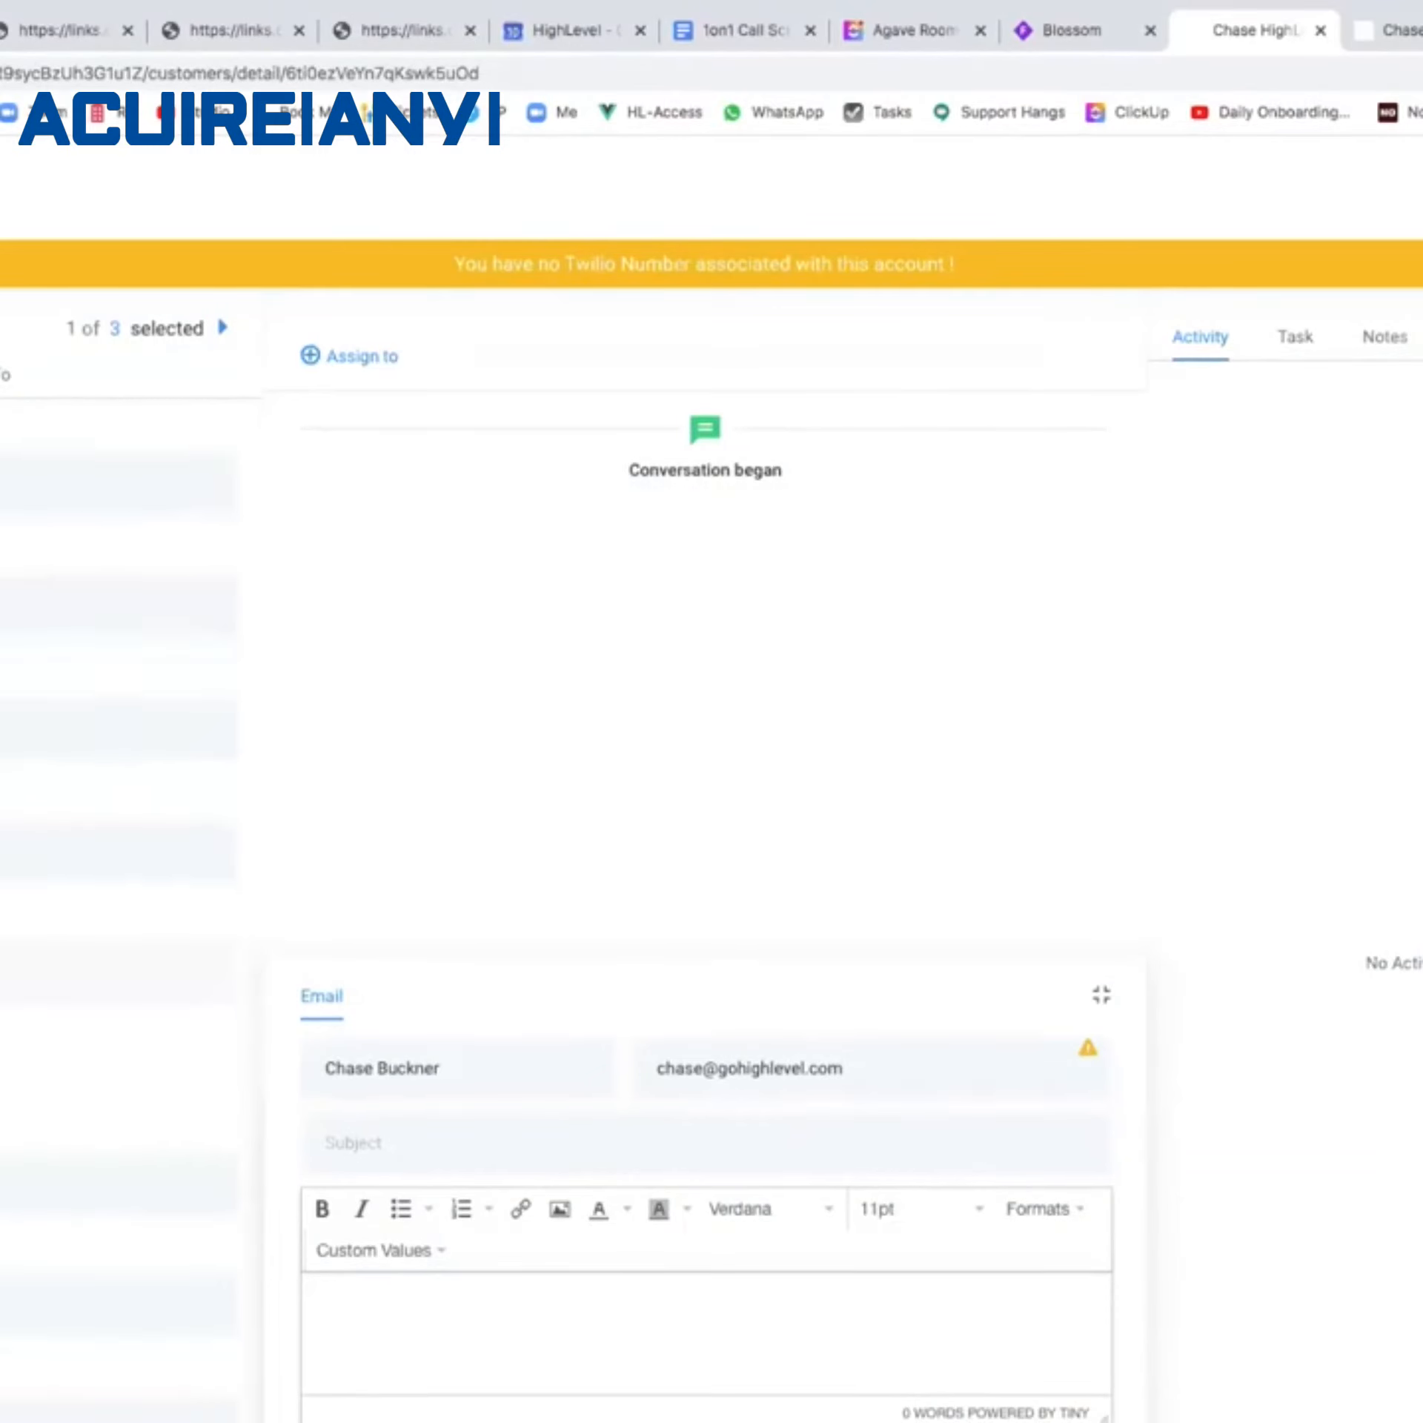
{"action": "scroll", "coordinate": [119, 900], "scroll_direction": "down", "scroll_amount": 8}
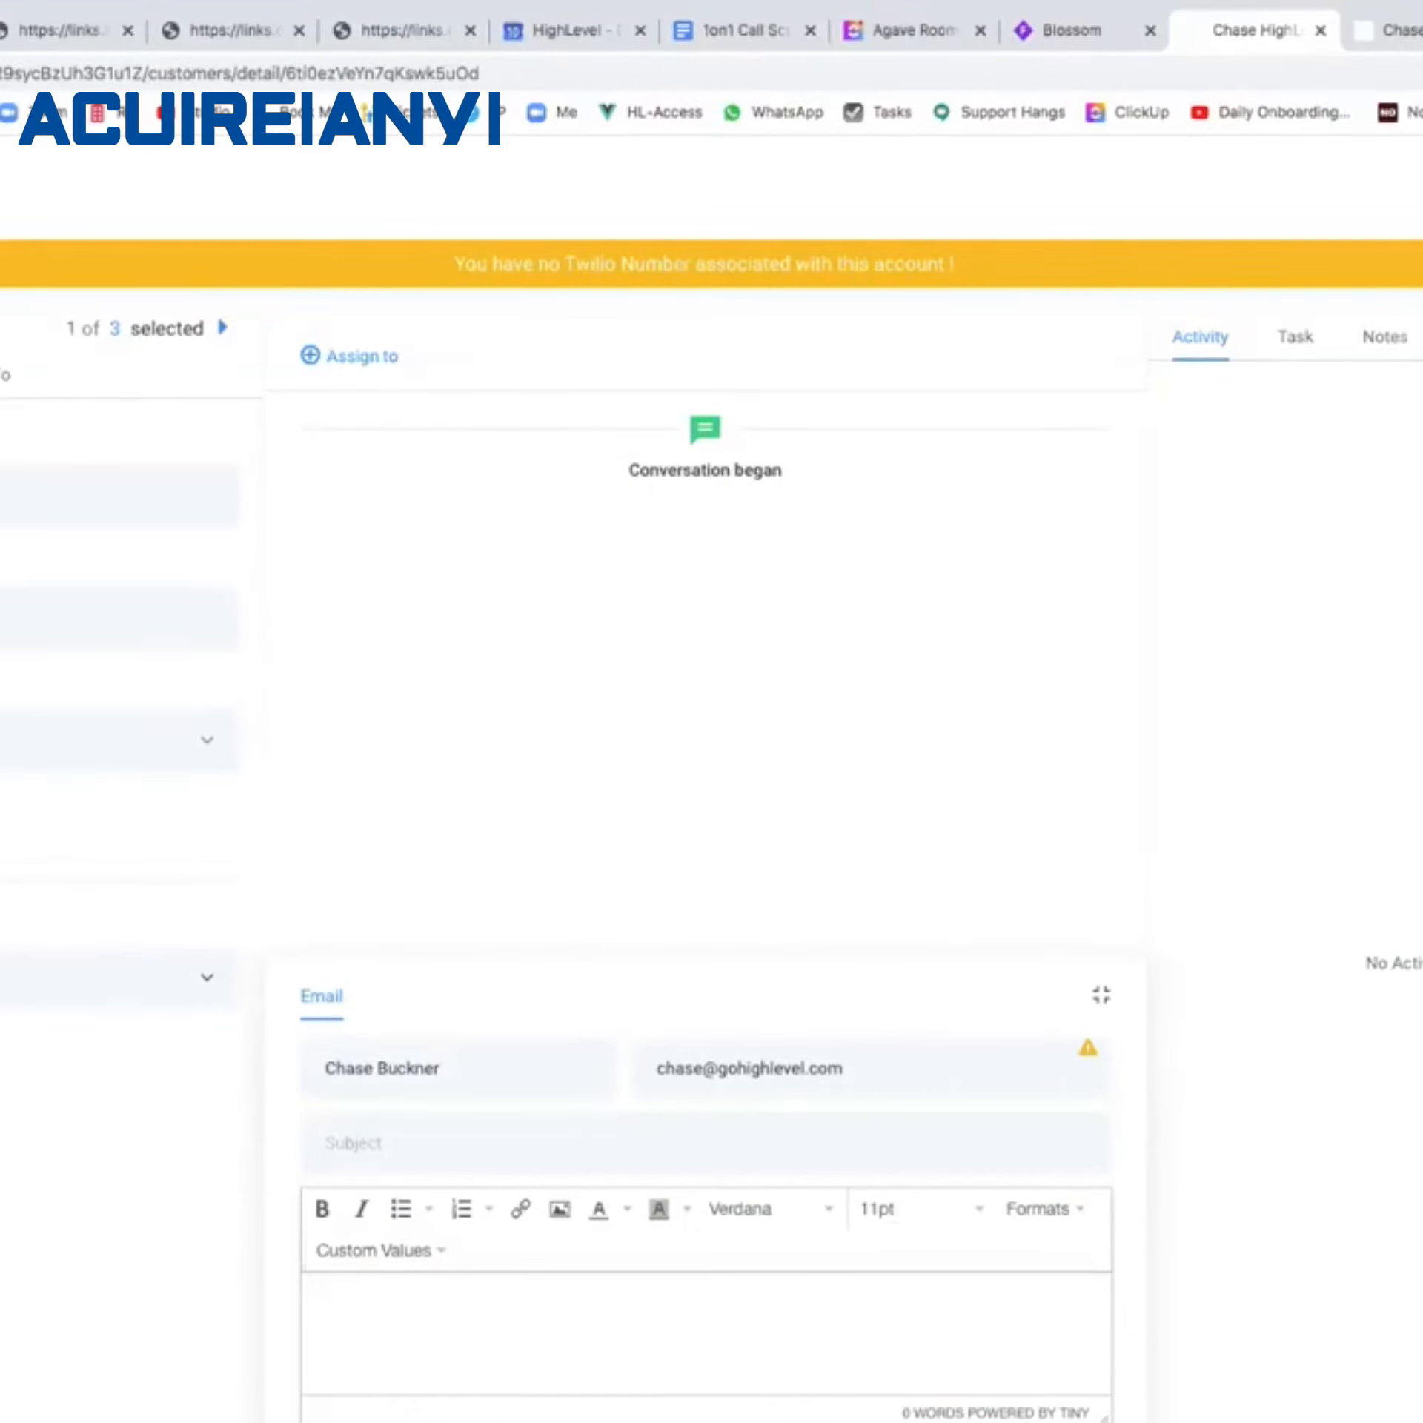
{"action": "key", "text": "super+1"}
{"action": "left_click", "coordinate": [0, 318]}
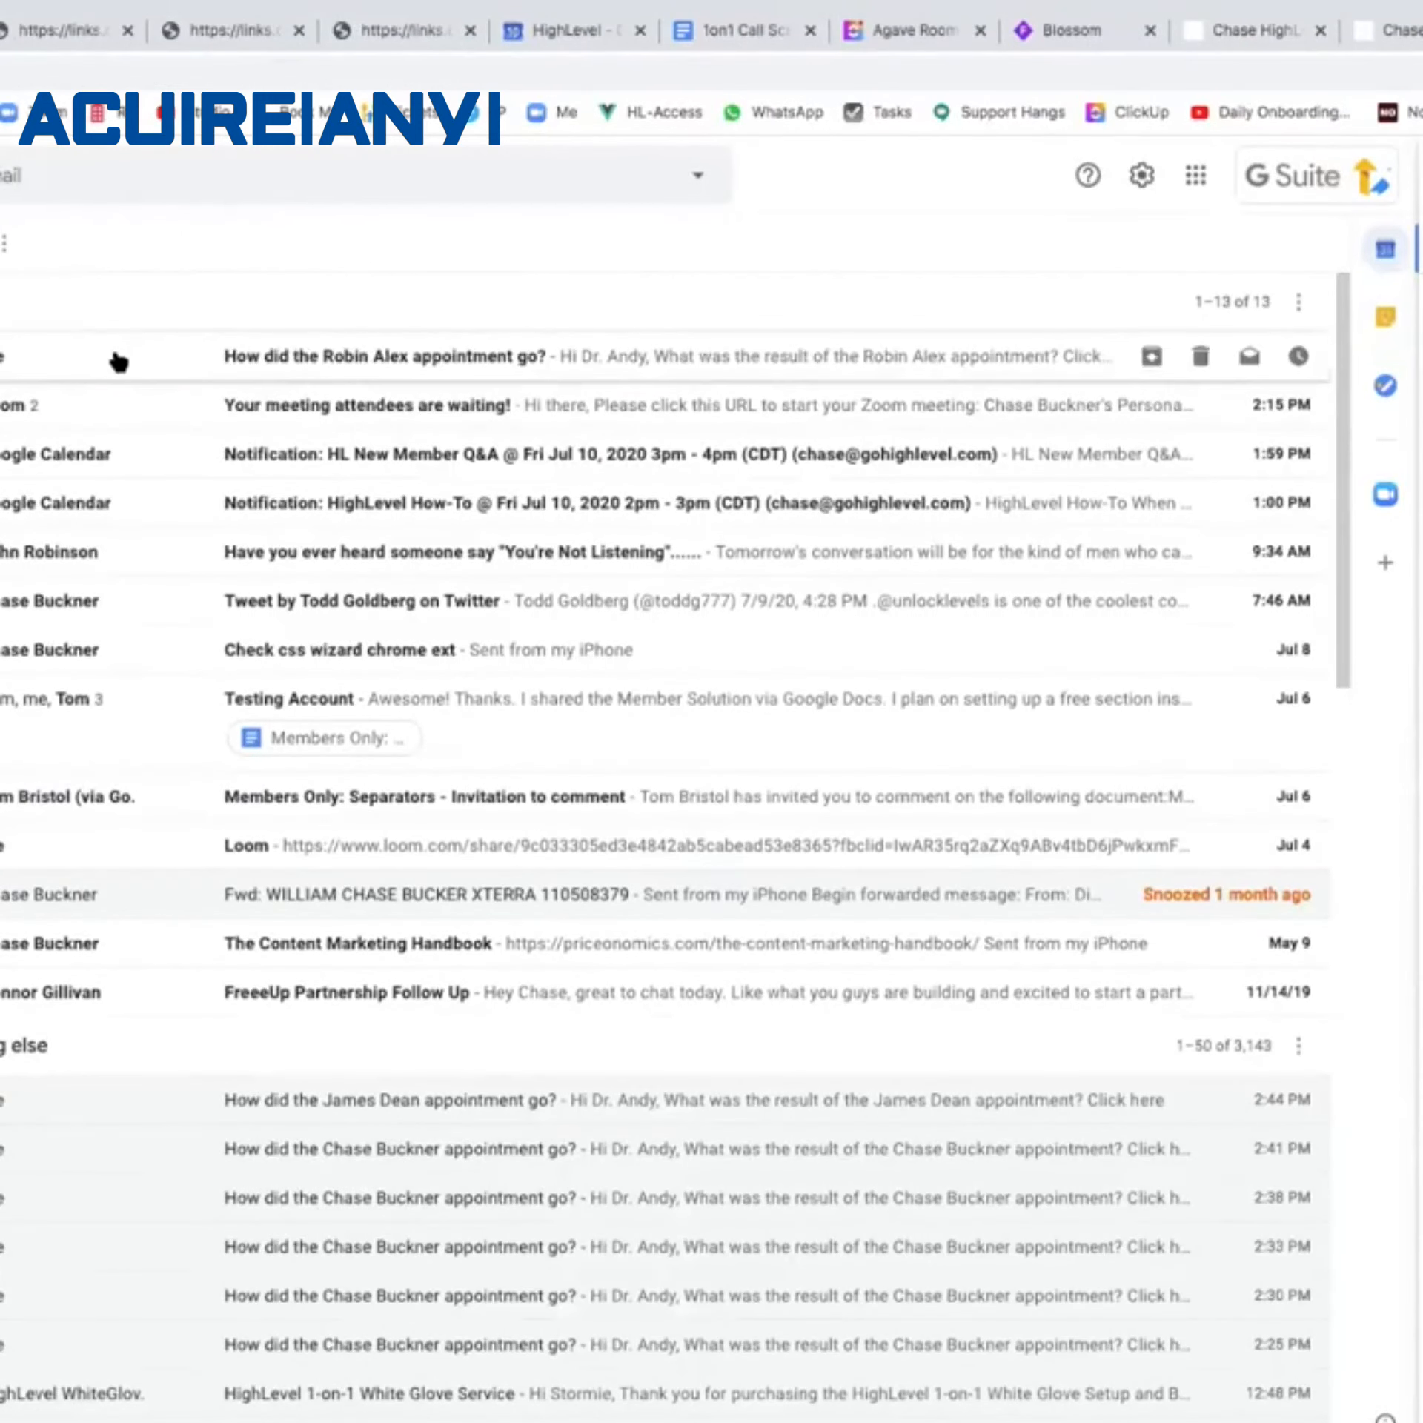
Open the 2:51 PM appointment survey email and follow its 'Click here' link to the pre-filled form.
{"action": "left_click", "coordinate": [119, 356]}
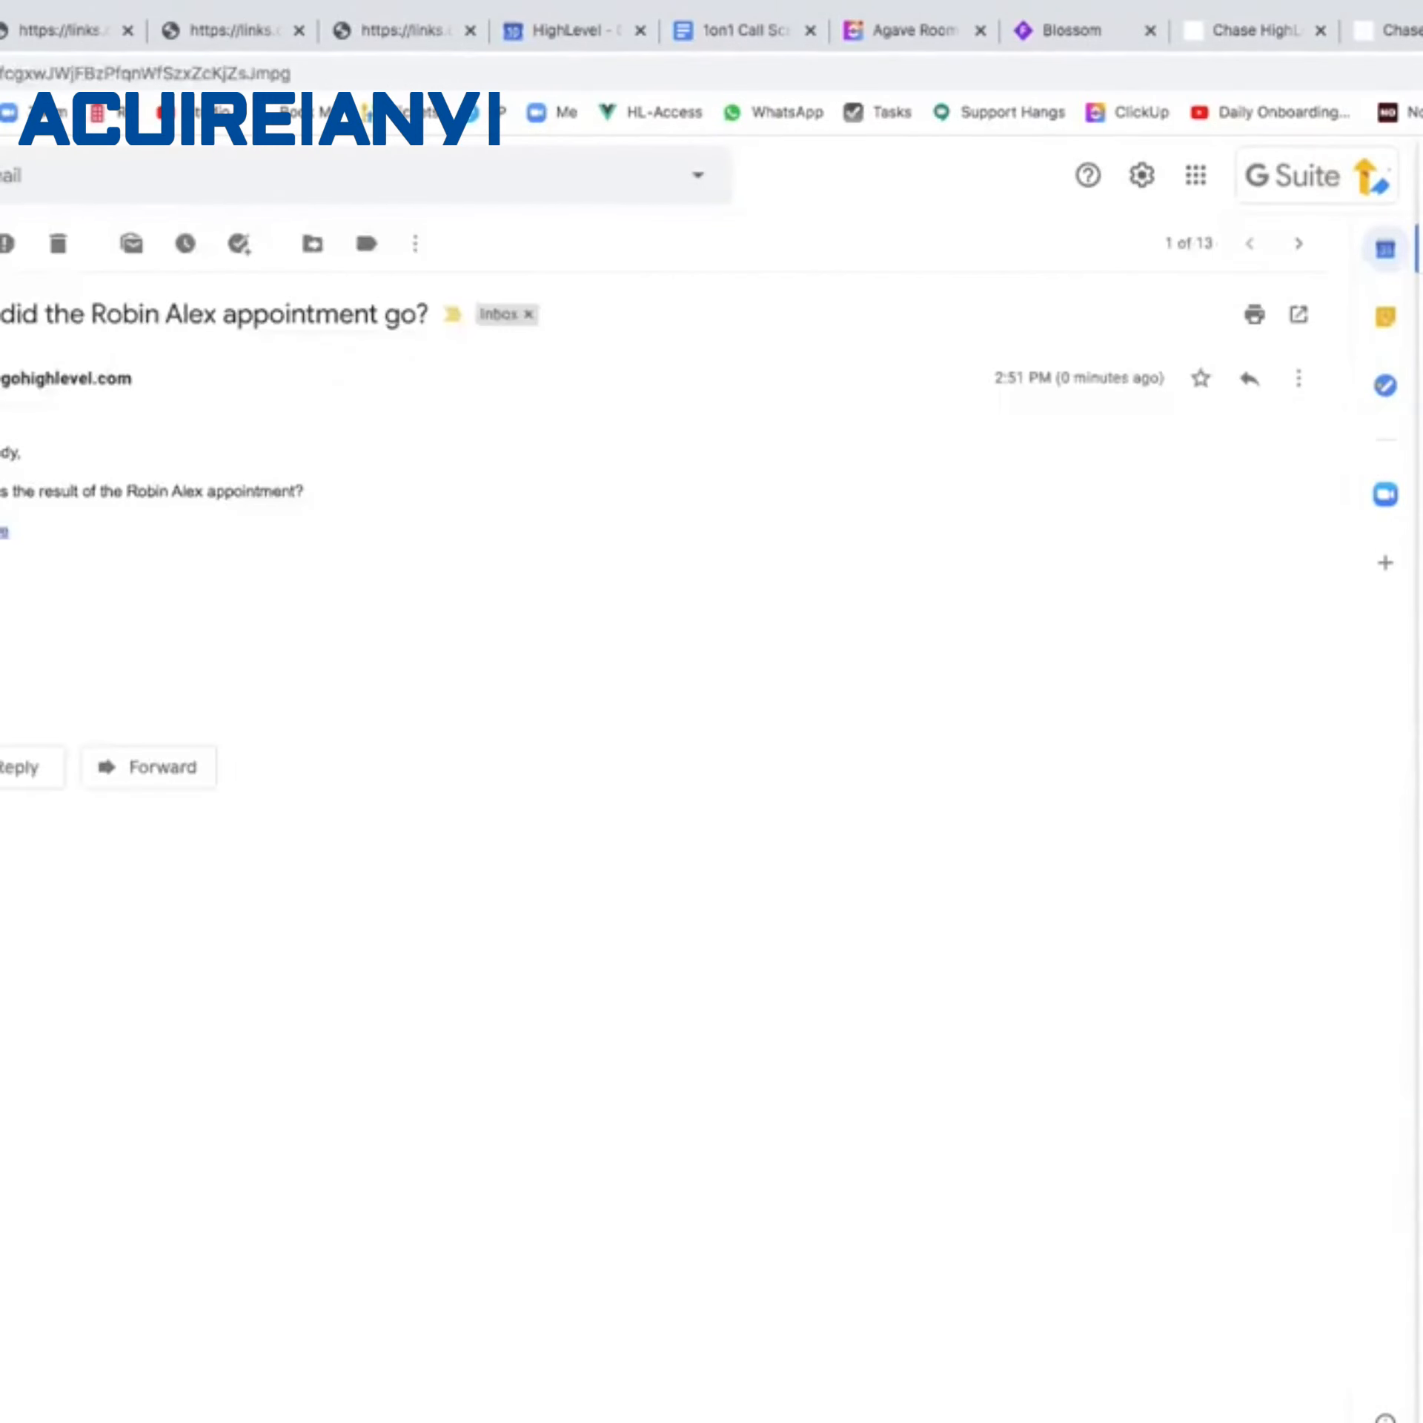
{"action": "left_click", "coordinate": [2, 534]}
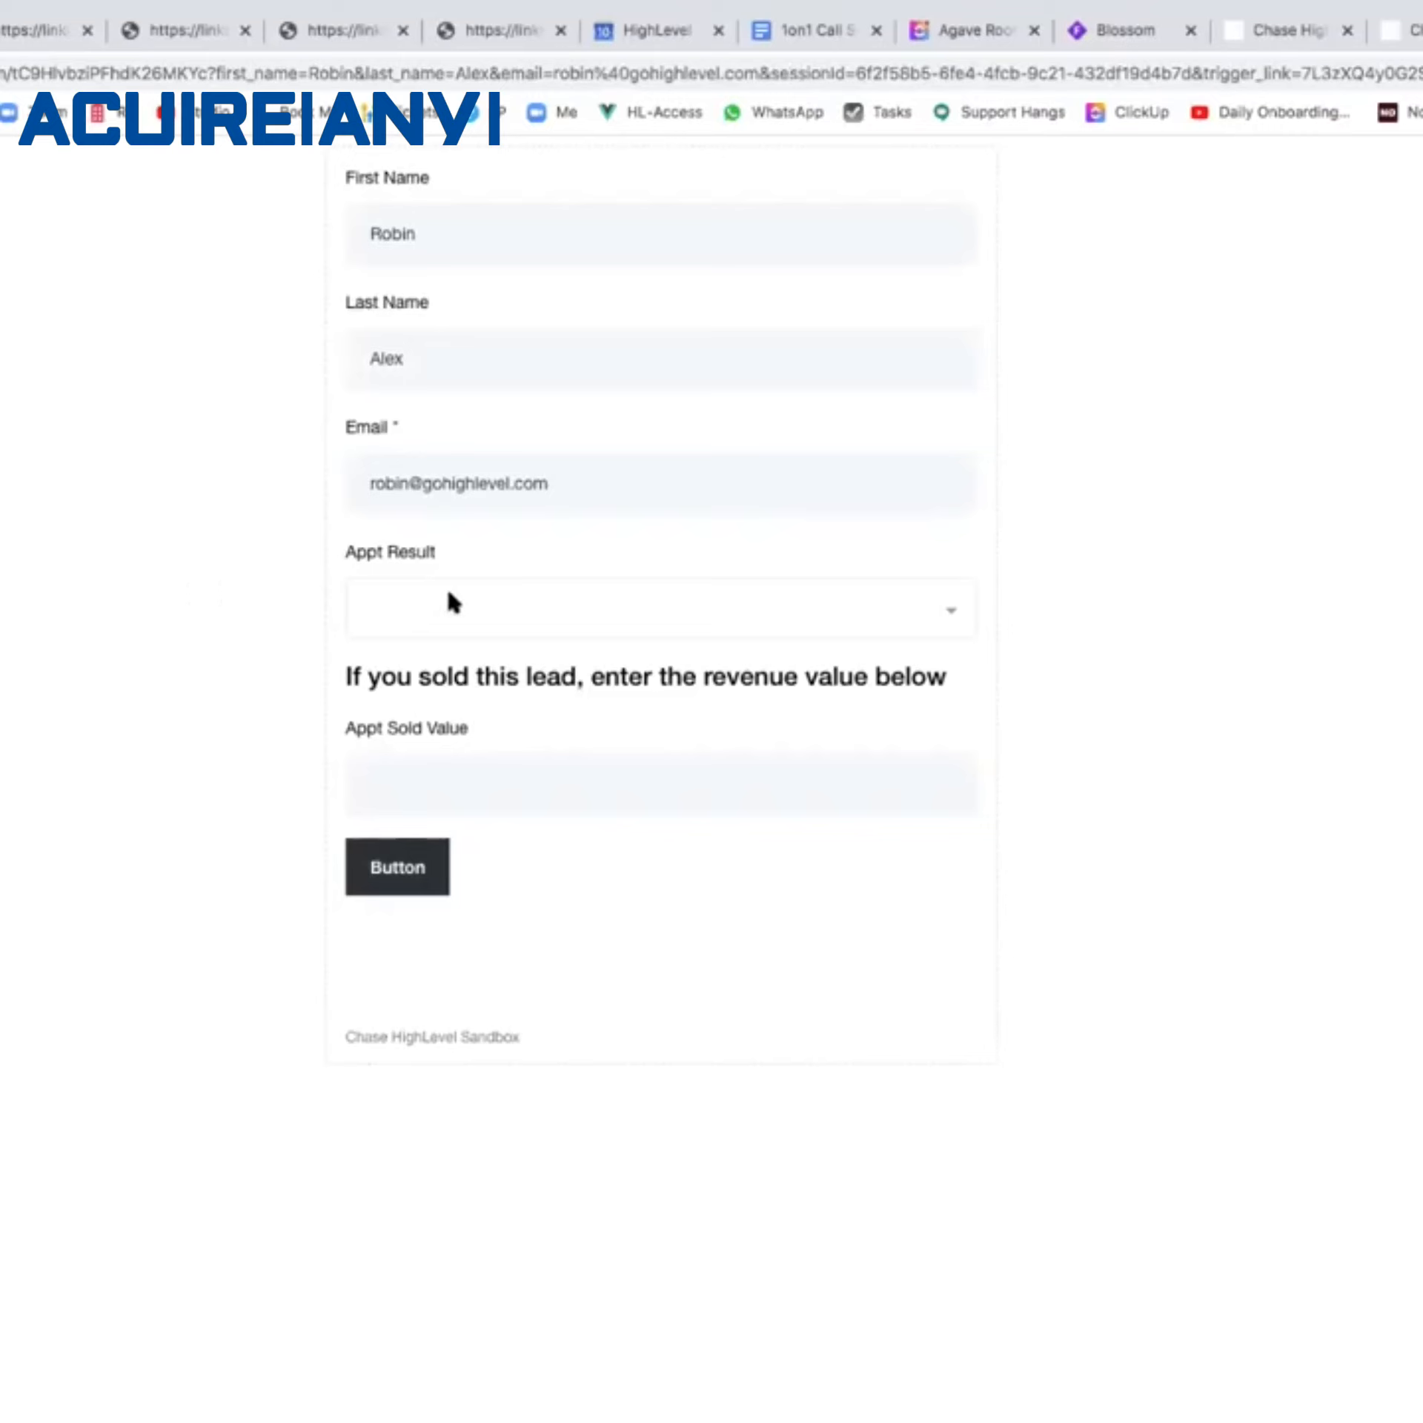
Submit the survey with Appt Result 'Sold' and a 2500 Appt Sold Value, then return to HighLevel.
{"action": "left_click", "coordinate": [492, 620]}
{"action": "left_click", "coordinate": [479, 703]}
{"action": "left_click", "coordinate": [450, 770]}
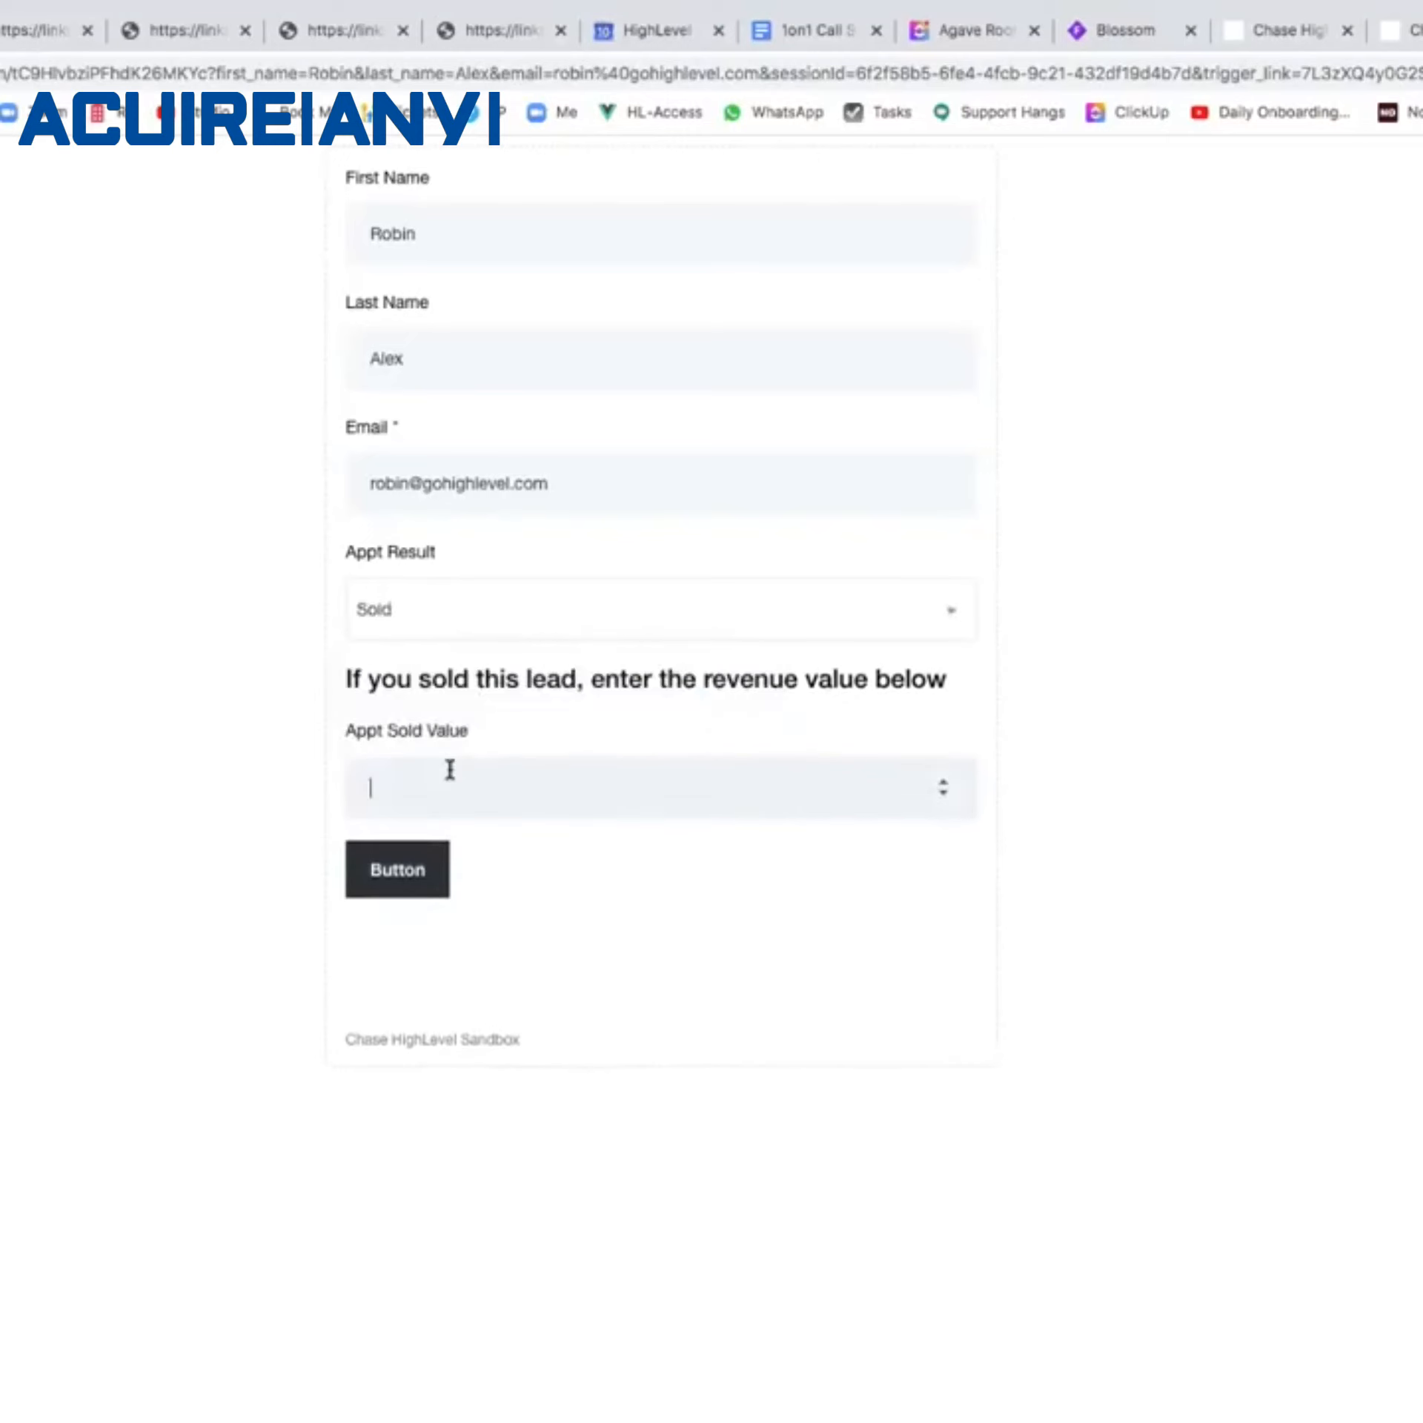
{"action": "type", "text": "2"}
{"action": "type", "text": "00"}
{"action": "left_click", "coordinate": [413, 877]}
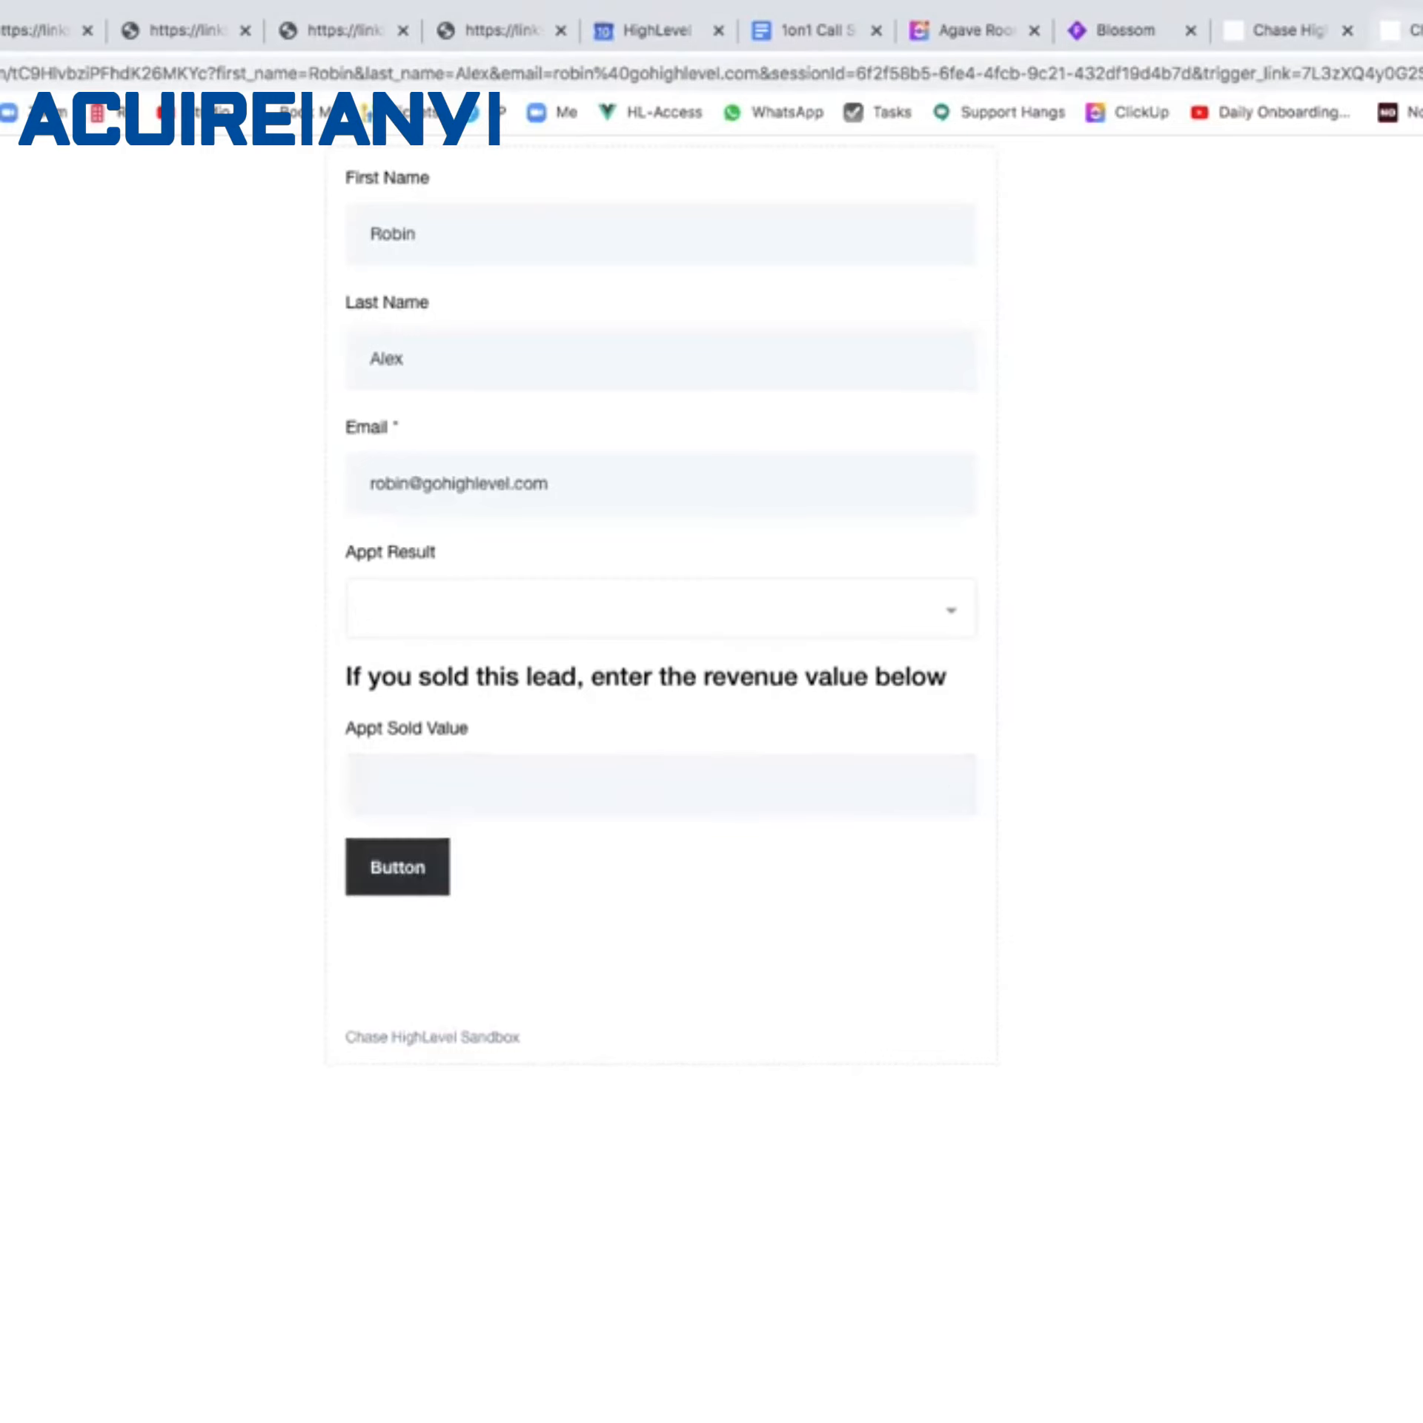
{"action": "left_click", "coordinate": [1411, 32]}
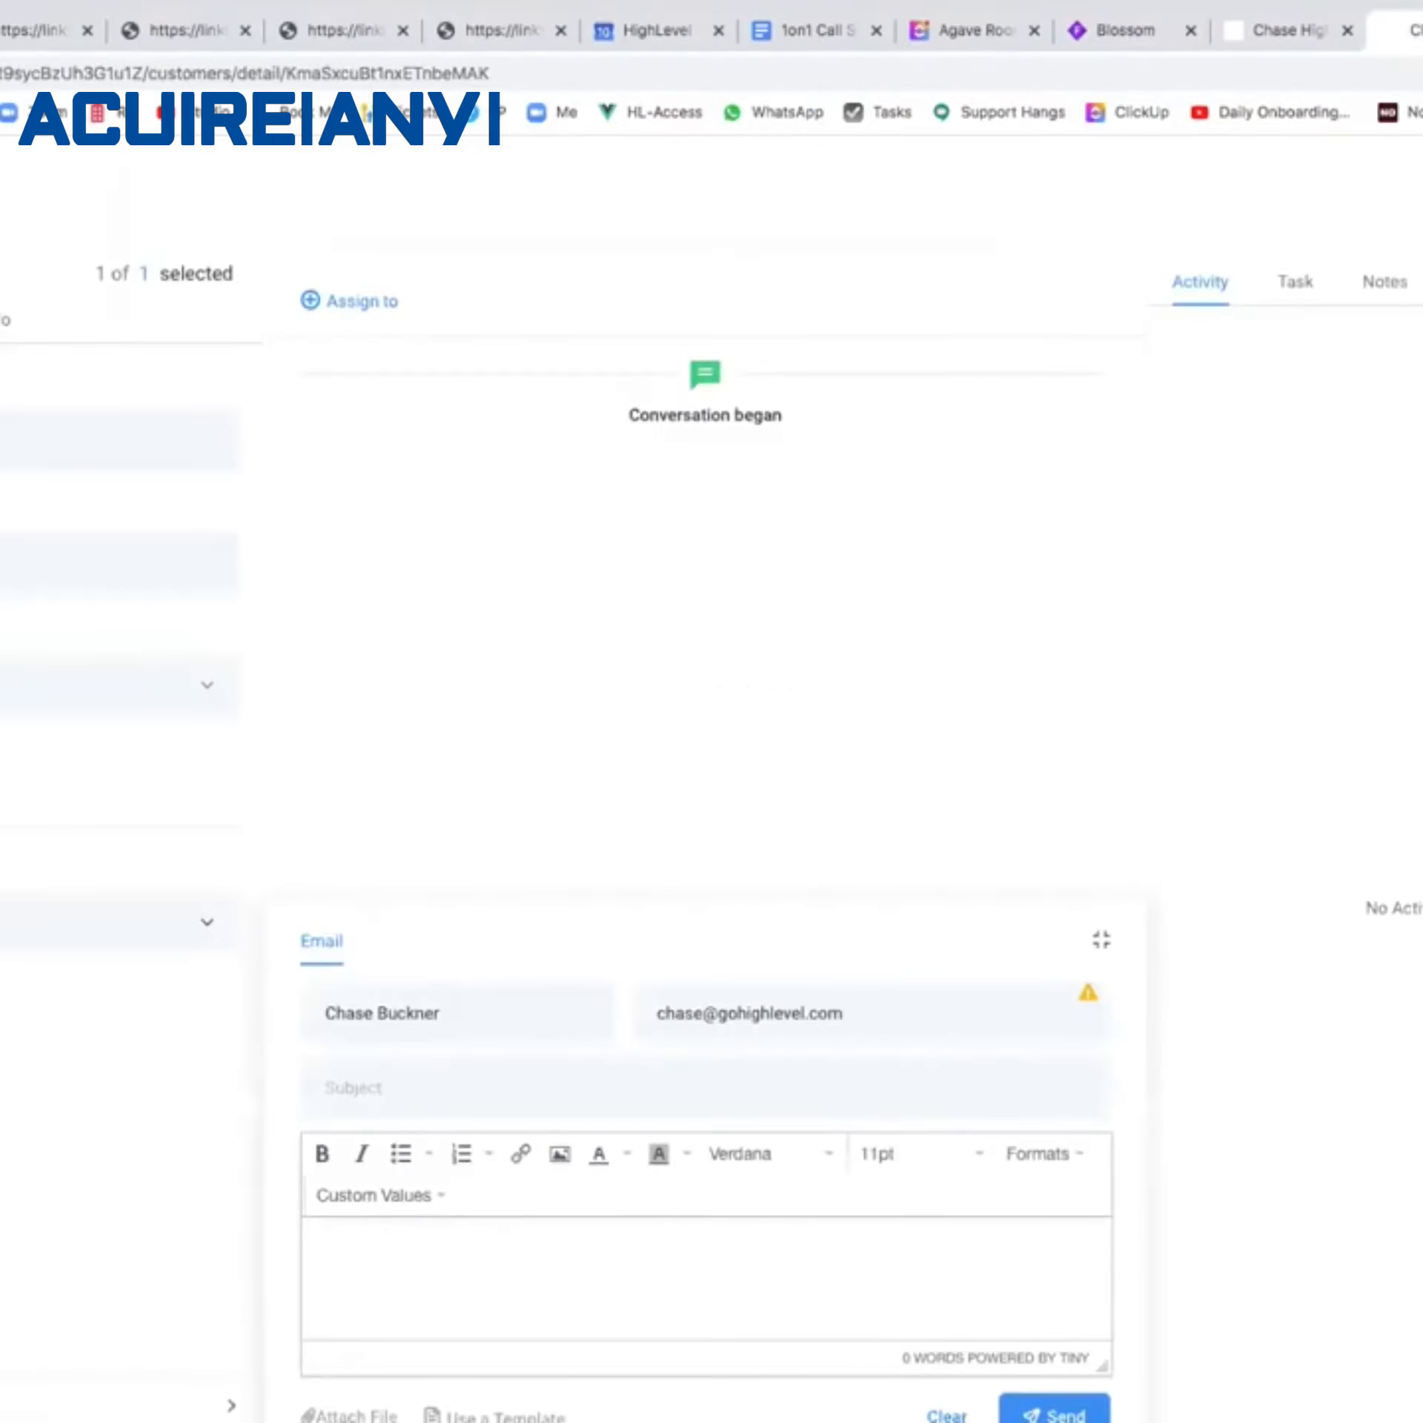
Check the Opportunities pipeline board, then reopen the new test contact's record from Contacts.
{"action": "left_click", "coordinate": [2, 538]}
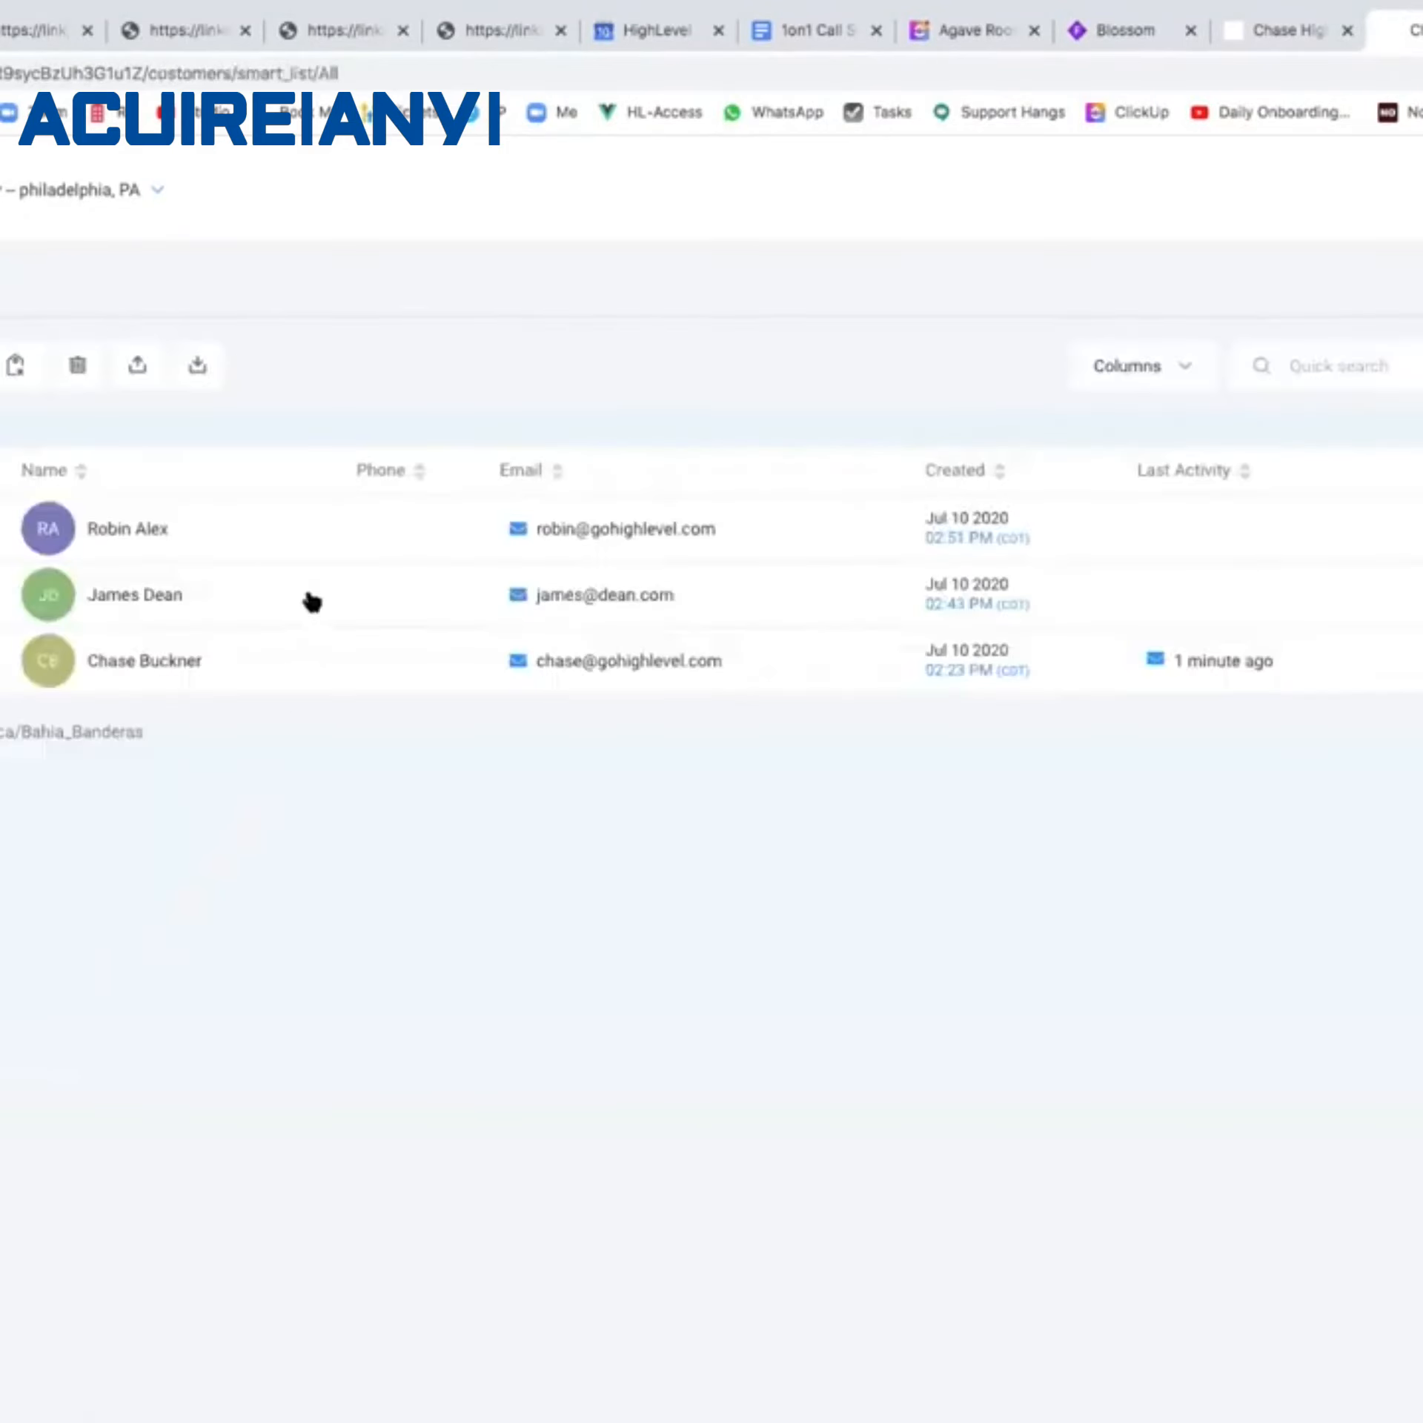
{"action": "left_click", "coordinate": [265, 541]}
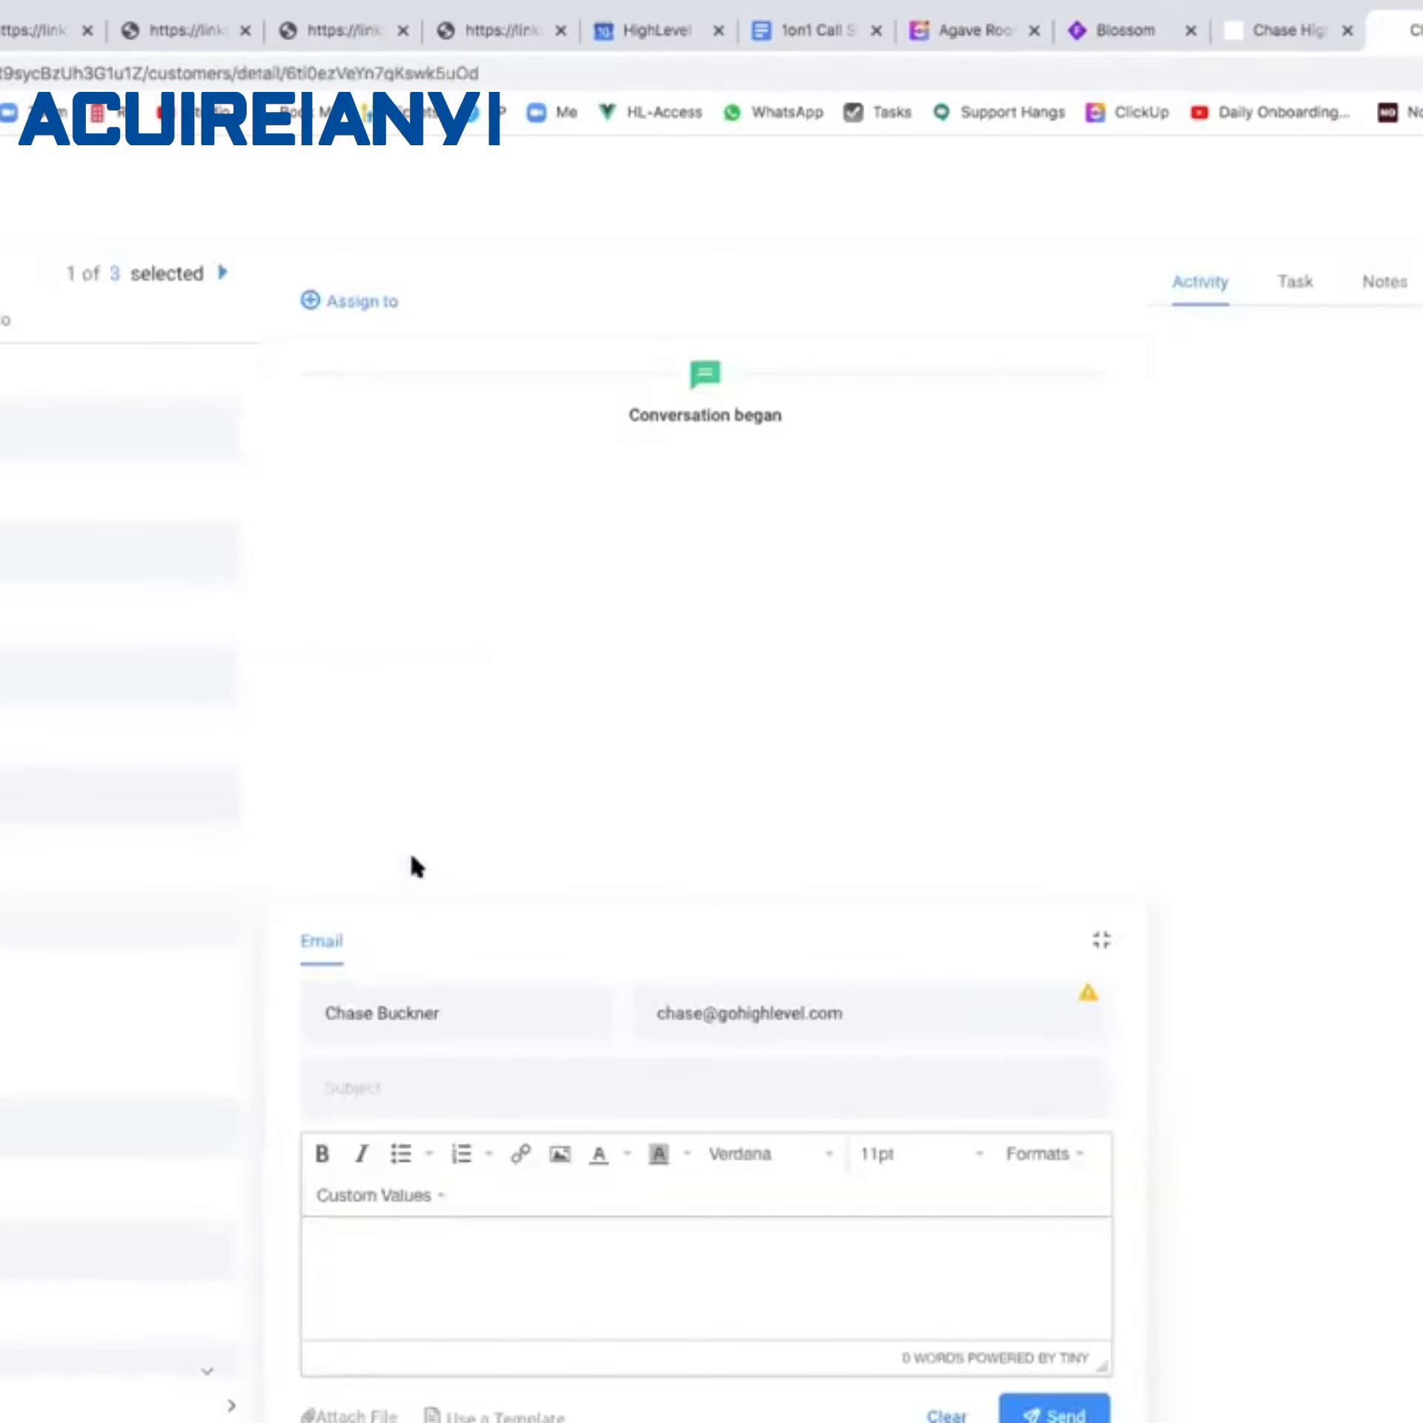